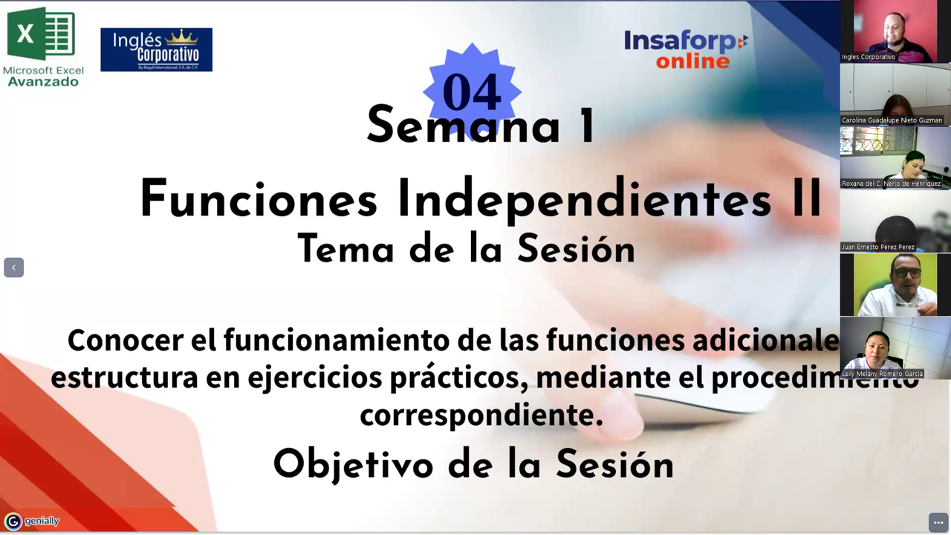
Advance the Genially deck to the four-step slide on nesting INDICE with COINCIDIR.
{"action": "key", "text": "Right"}
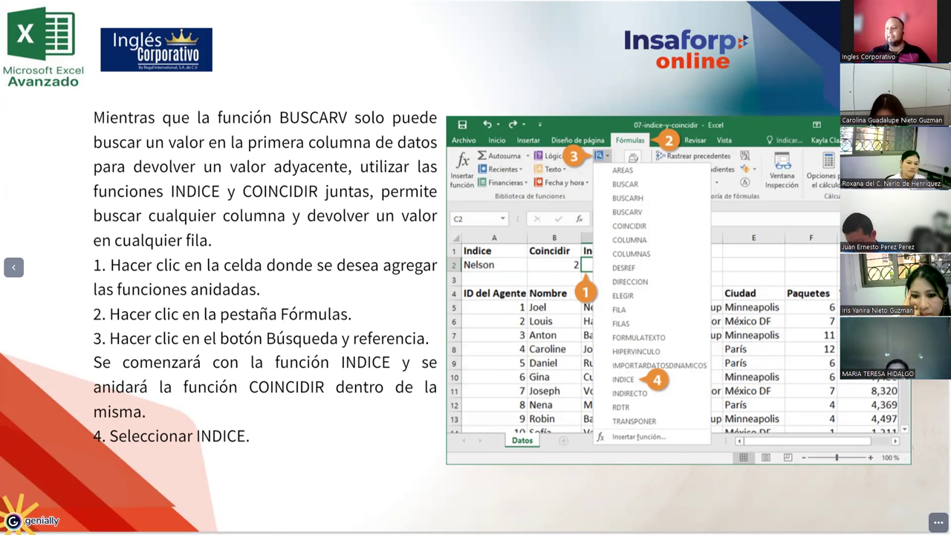
Step through walkthrough steps 5–8 to the nested-function summary slide and onward.
{"action": "key", "text": "Right"}
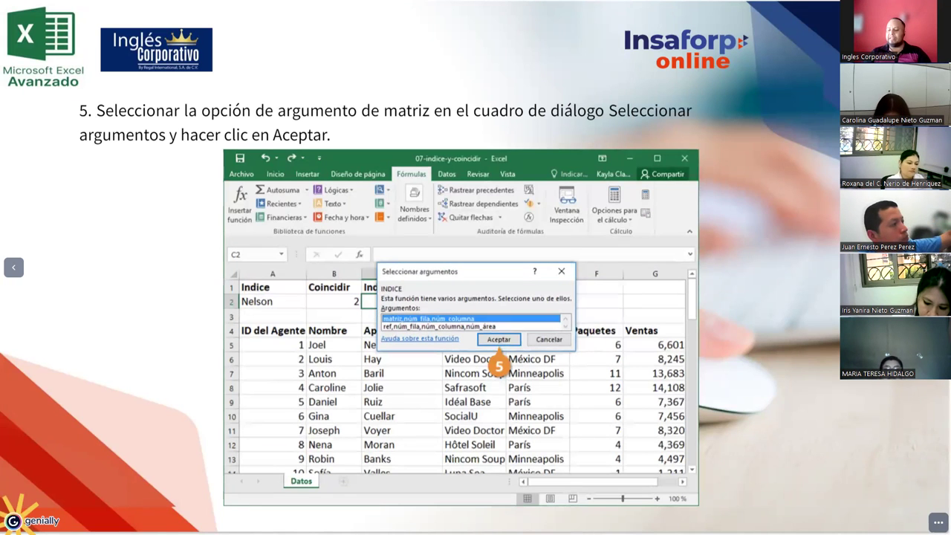
{"action": "key", "text": "Right"}
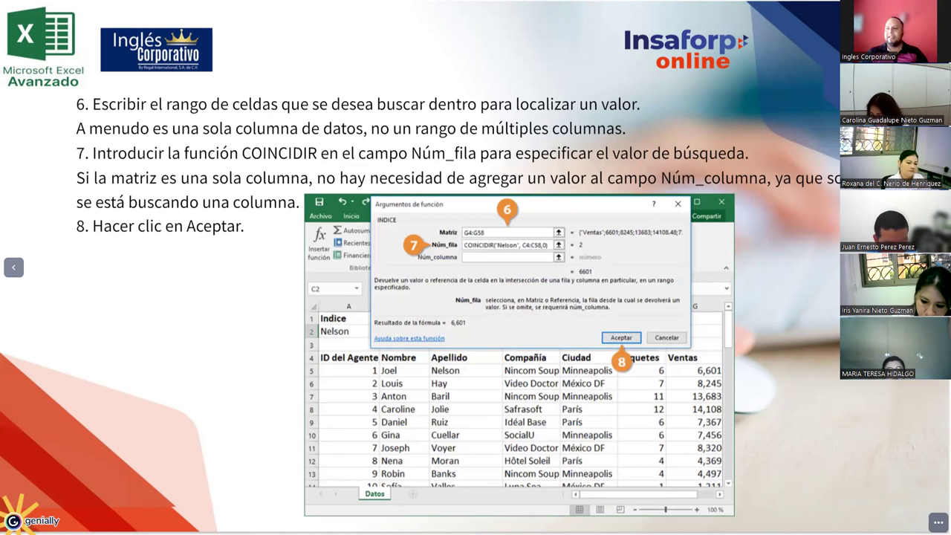
{"action": "key", "text": "Right"}
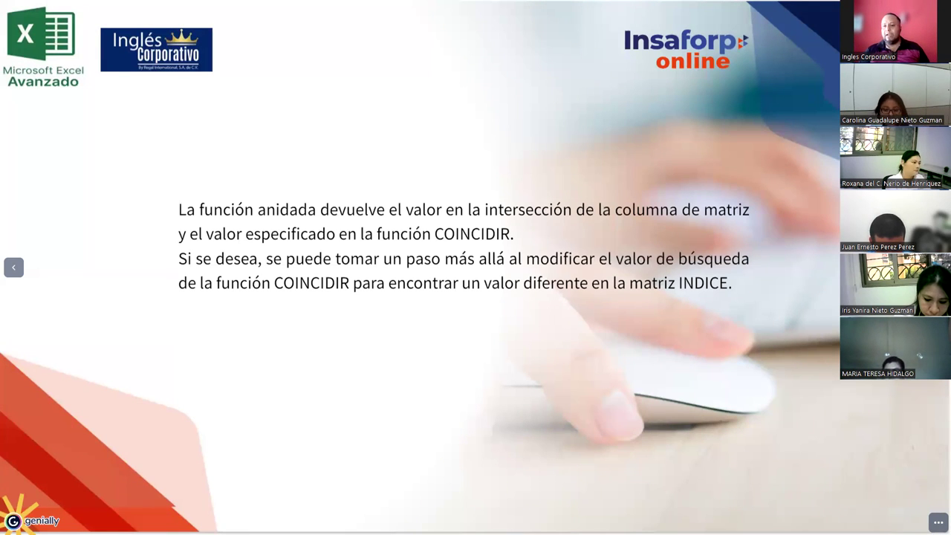
{"action": "key", "text": "Right"}
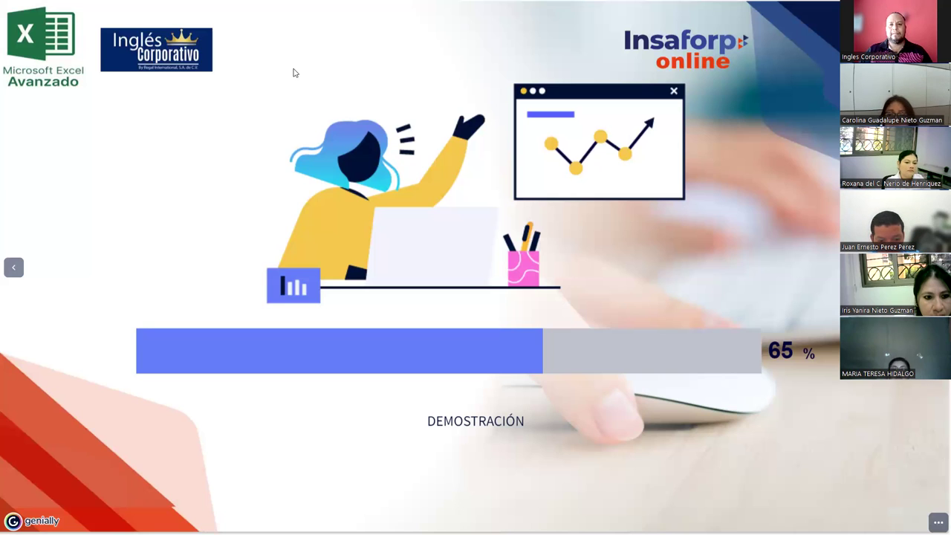
Switch to the Ejer04_Participante Excel workbook showing its Sistema sheet.
{"action": "key", "text": "alt+Tab"}
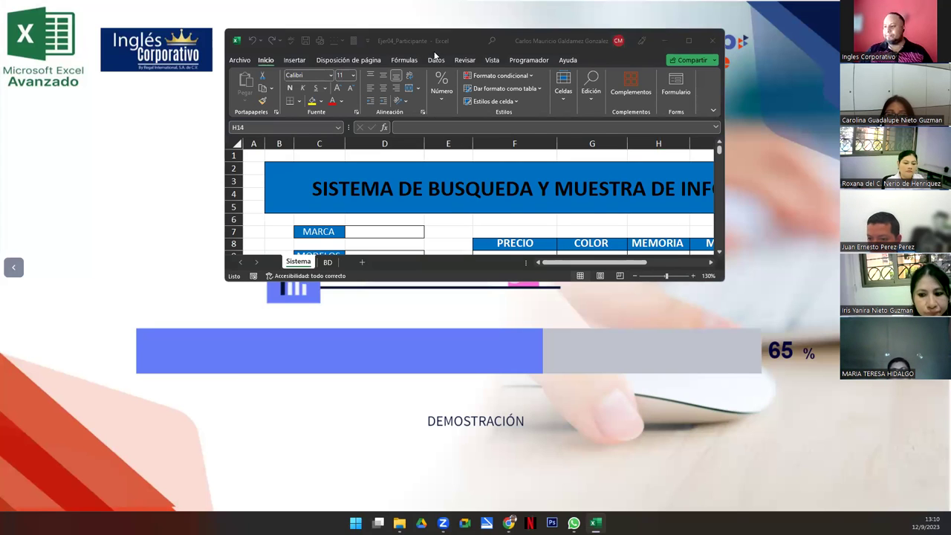
Maximize the Excel window and zoom the Sistema sheet to 175%.
{"action": "left_click", "coordinate": [689, 41]}
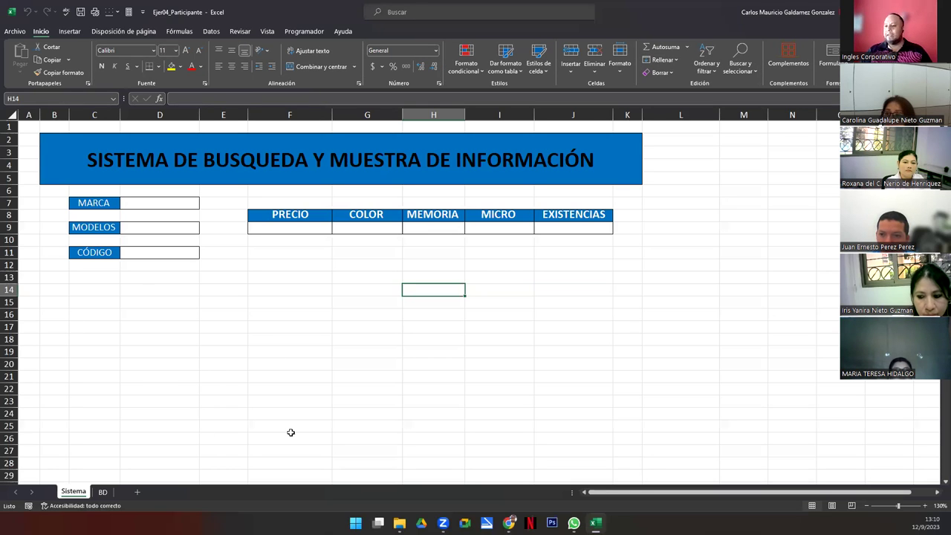
{"action": "left_click", "coordinate": [322, 278]}
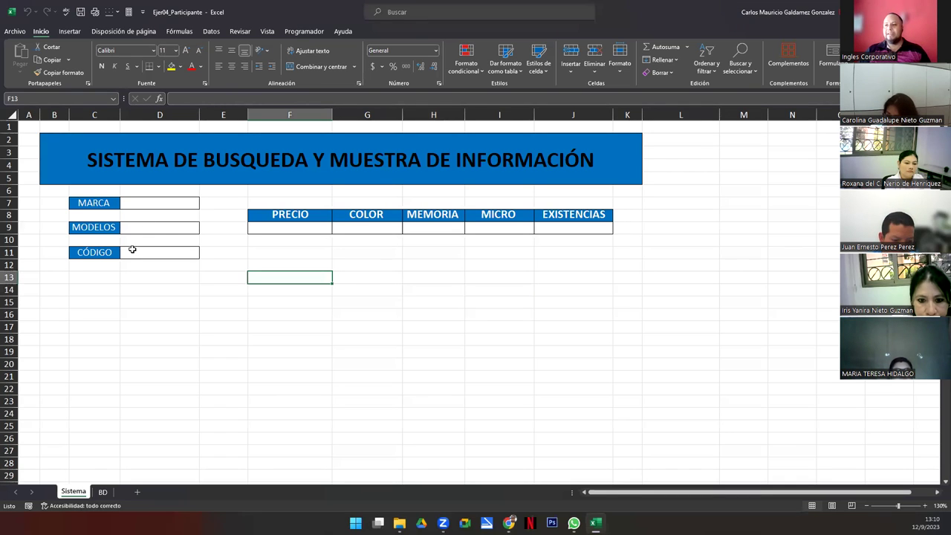
{"action": "scroll", "coordinate": [238, 360], "scroll_direction": "up", "scroll_amount": 1, "text": "ctrl"}
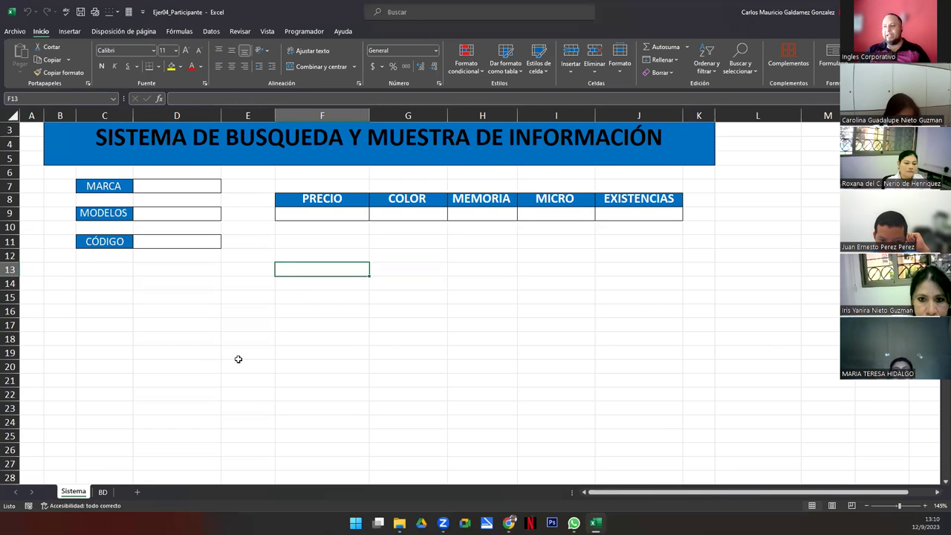
{"action": "scroll", "coordinate": [239, 360], "scroll_direction": "up", "scroll_amount": 1}
{"action": "scroll", "coordinate": [237, 358], "scroll_direction": "up", "scroll_amount": 1, "text": "ctrl"}
{"action": "scroll", "coordinate": [238, 359], "scroll_direction": "up", "scroll_amount": 1, "text": "ctrl"}
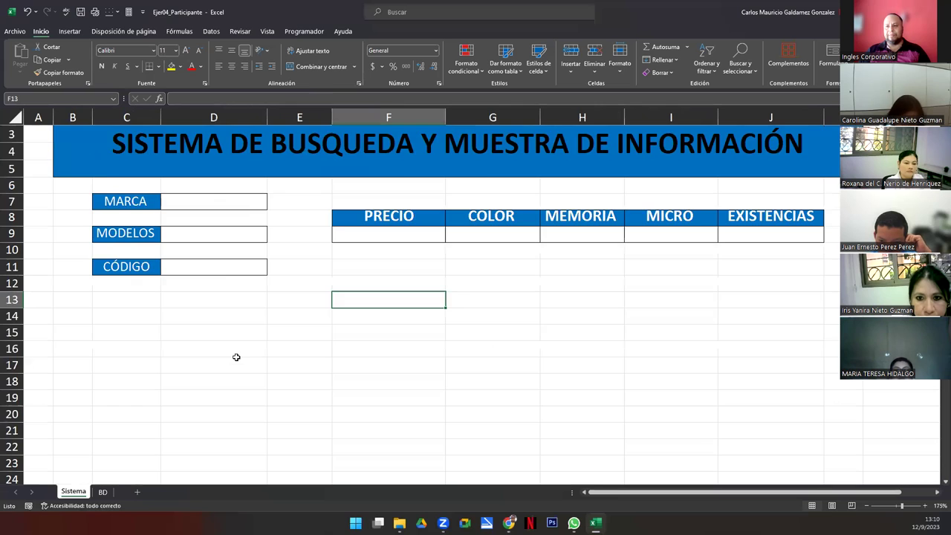
{"action": "scroll", "coordinate": [237, 358], "scroll_direction": "up", "scroll_amount": 1}
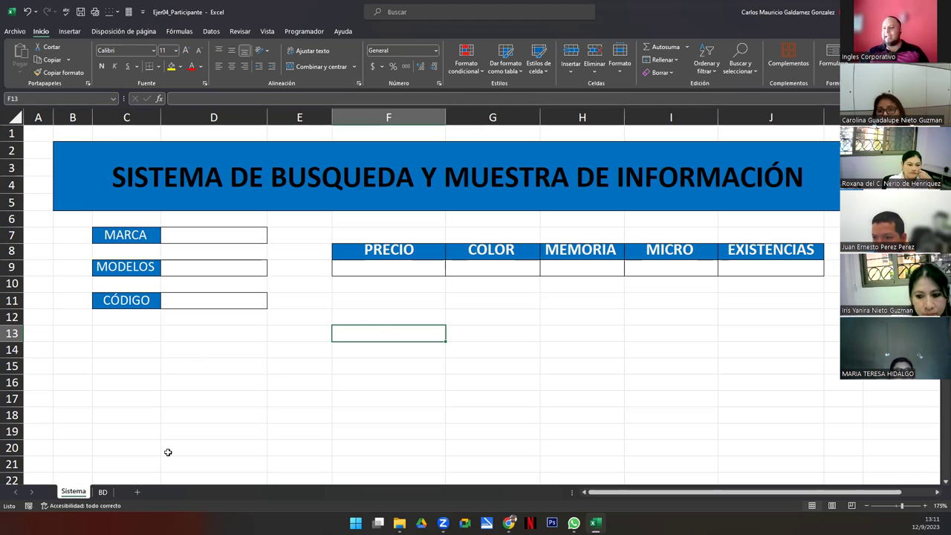
On the BD sheet, select the TABLA header row B4:H4 and wrap its text.
{"action": "left_click", "coordinate": [103, 492]}
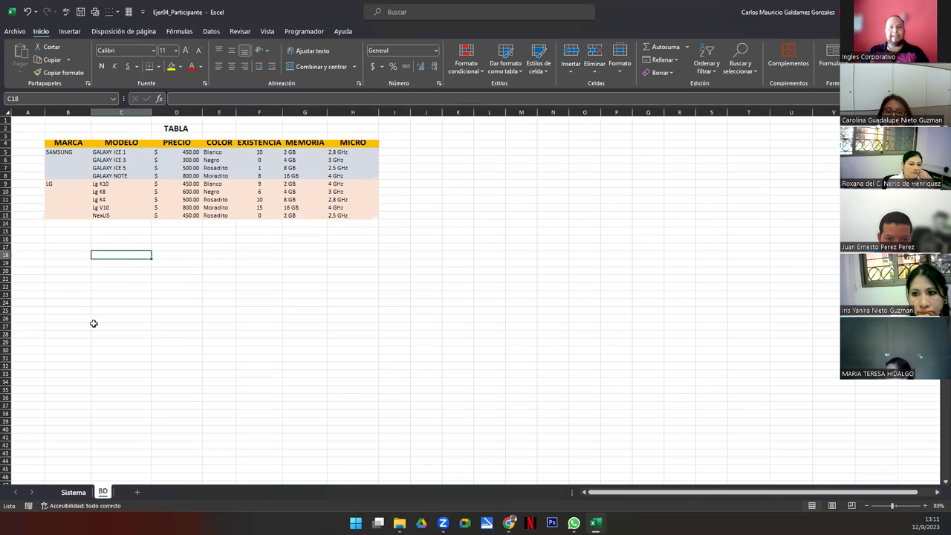
{"action": "scroll", "coordinate": [132, 284], "scroll_direction": "up", "scroll_amount": 1, "text": "ctrl"}
{"action": "scroll", "coordinate": [132, 284], "scroll_direction": "up", "scroll_amount": 1, "text": "ctrl"}
{"action": "scroll", "coordinate": [133, 287], "scroll_direction": "up", "scroll_amount": 3}
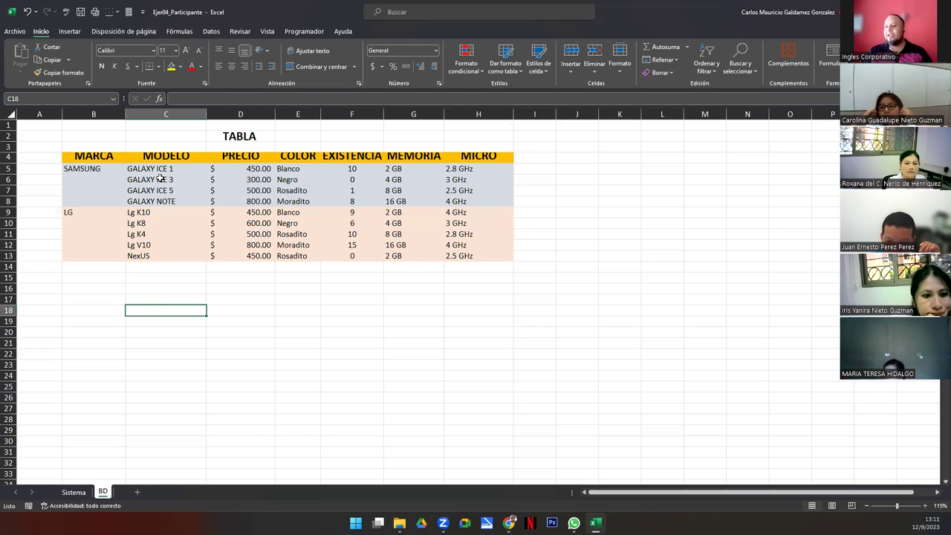
{"action": "left_click_drag", "start_coordinate": [77, 157], "coordinate": [483, 157]}
{"action": "left_click", "coordinate": [312, 51]}
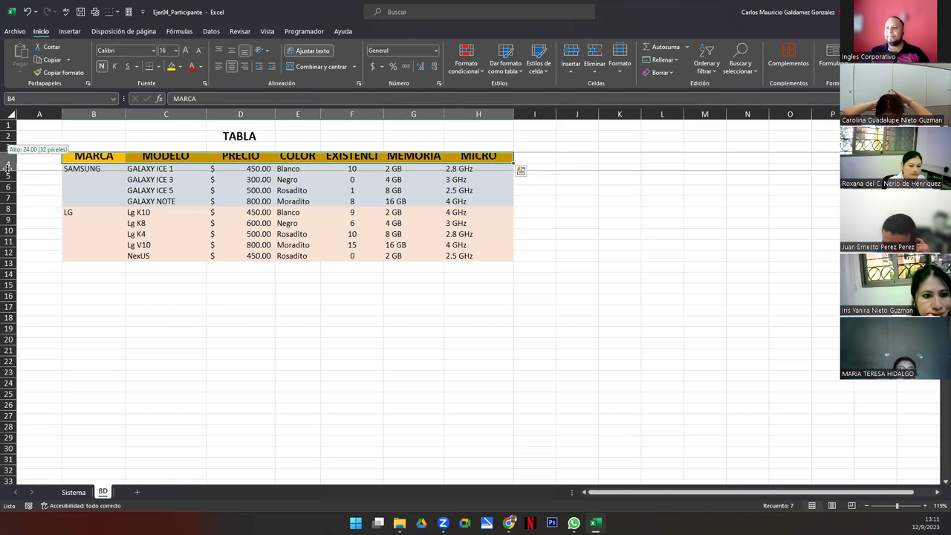
Heighten row 4, middle-align the headers, widen column F for EXISTENCIA, then unwrap.
{"action": "left_click_drag", "start_coordinate": [7, 159], "coordinate": [8, 167]}
{"action": "left_click", "coordinate": [235, 53]}
{"action": "left_click", "coordinate": [201, 199]}
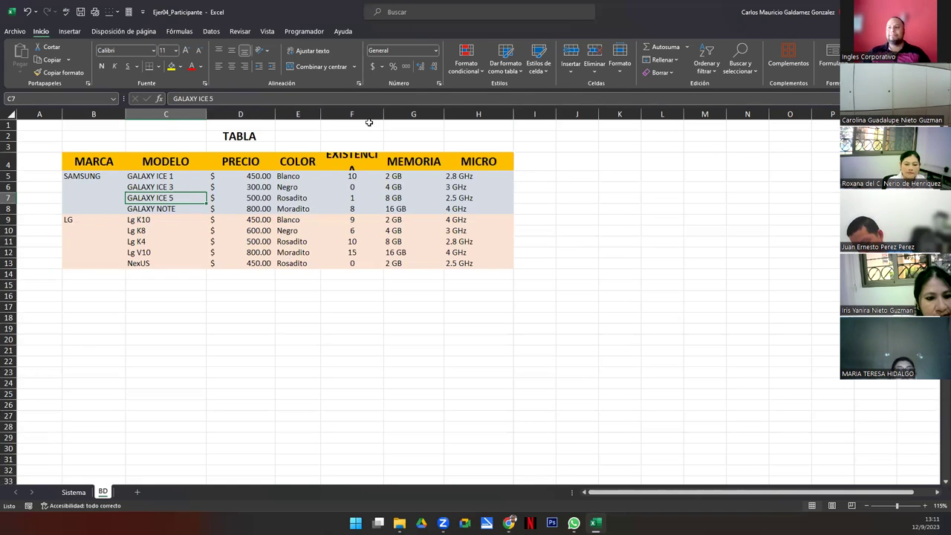
{"action": "left_click_drag", "start_coordinate": [383, 114], "coordinate": [385, 114]}
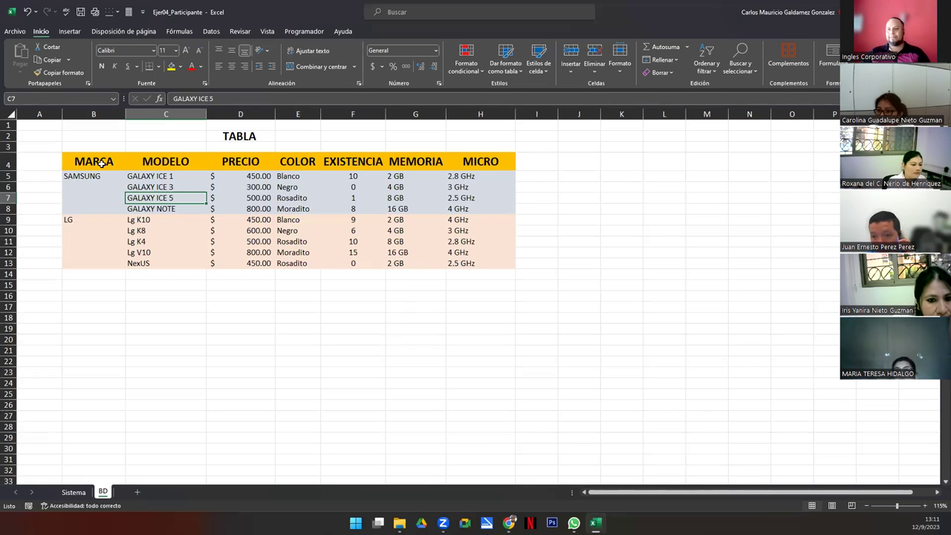
{"action": "left_click_drag", "start_coordinate": [93, 161], "coordinate": [475, 161]}
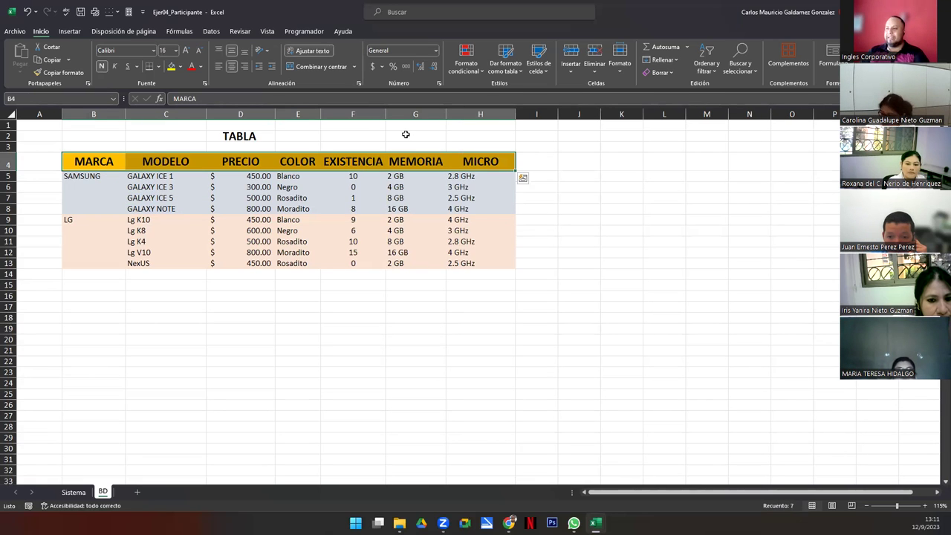
{"action": "left_click", "coordinate": [305, 52]}
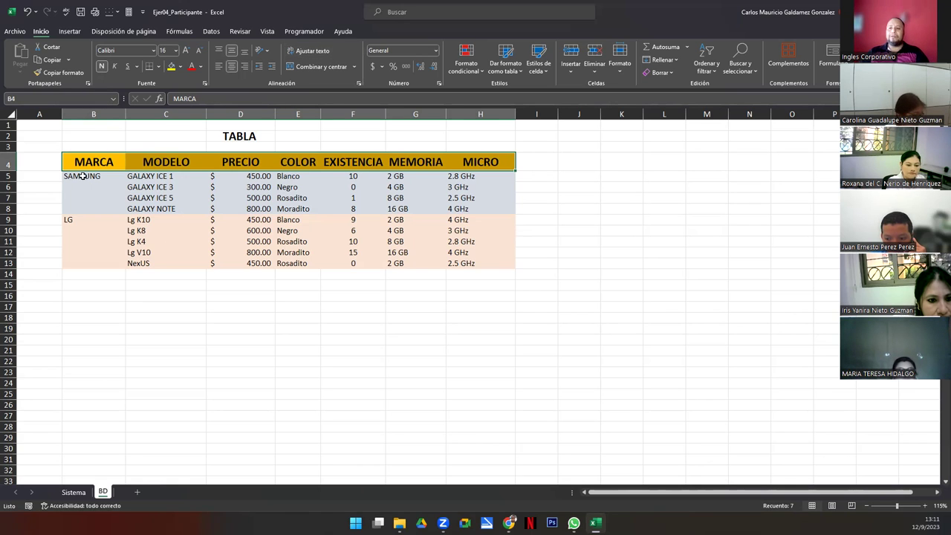
{"action": "left_click_drag", "start_coordinate": [83, 176], "coordinate": [94, 254]}
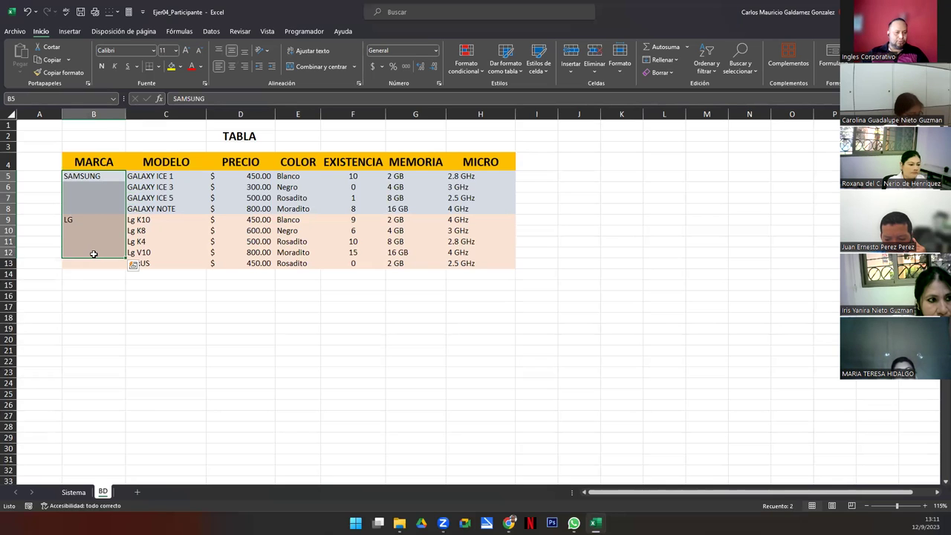
{"action": "left_click_drag", "start_coordinate": [158, 175], "coordinate": [144, 266]}
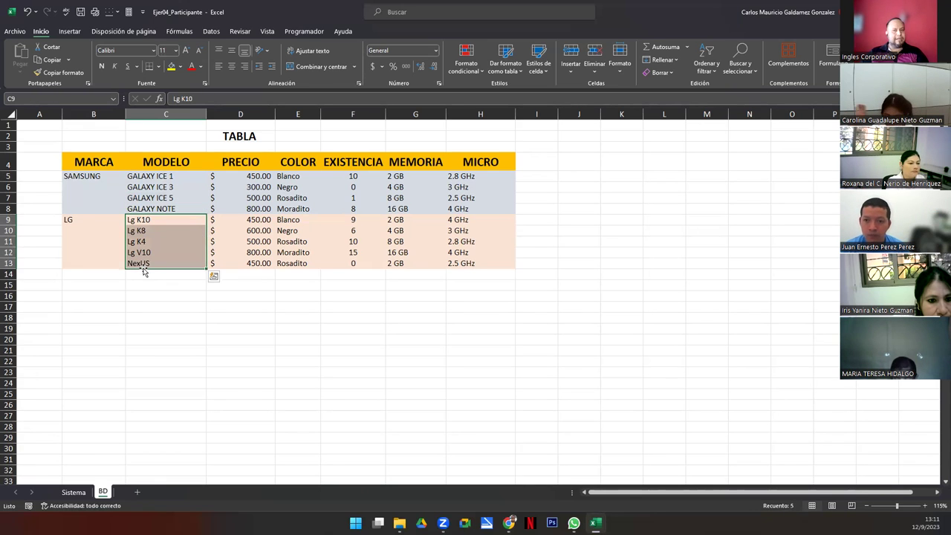
{"action": "left_click_drag", "start_coordinate": [220, 175], "coordinate": [246, 263]}
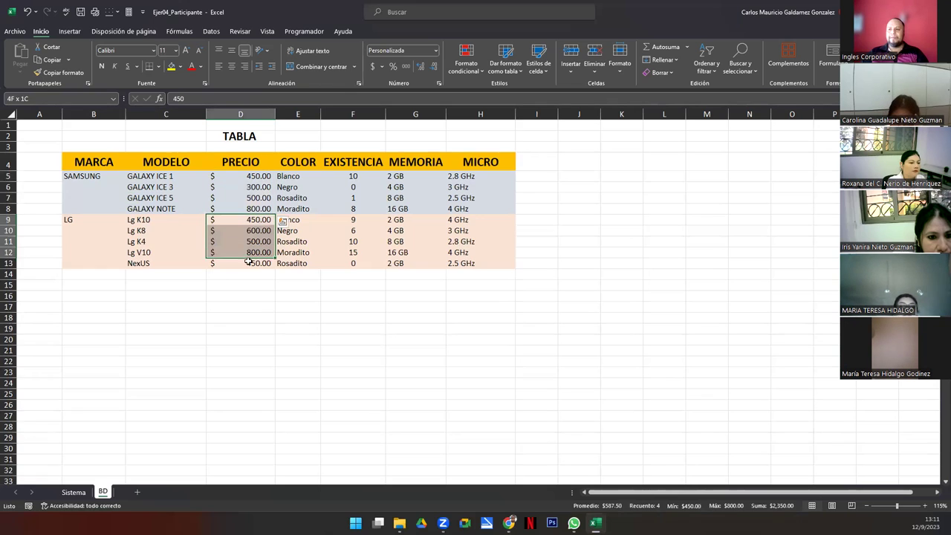
{"action": "left_click_drag", "start_coordinate": [297, 177], "coordinate": [312, 264]}
{"action": "left_click_drag", "start_coordinate": [350, 176], "coordinate": [350, 263]}
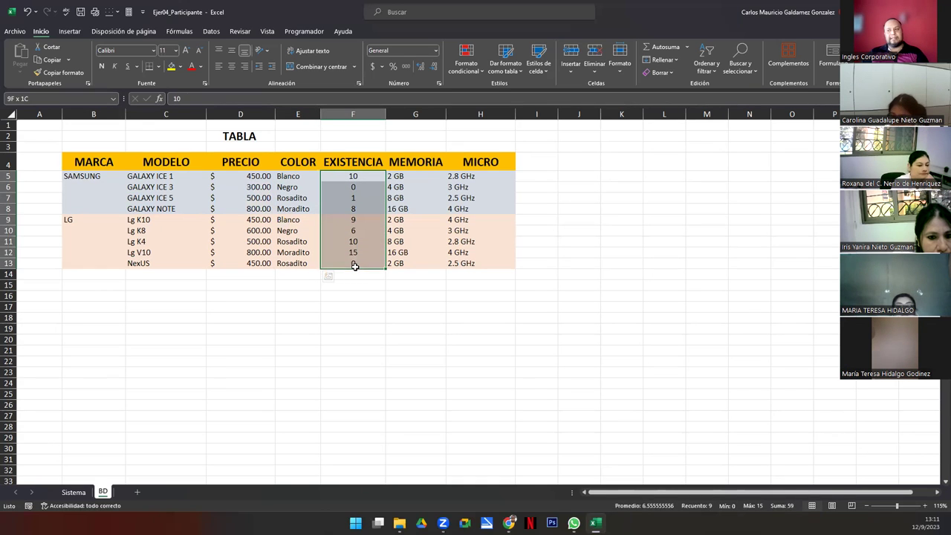
{"action": "left_click_drag", "start_coordinate": [398, 177], "coordinate": [409, 268]}
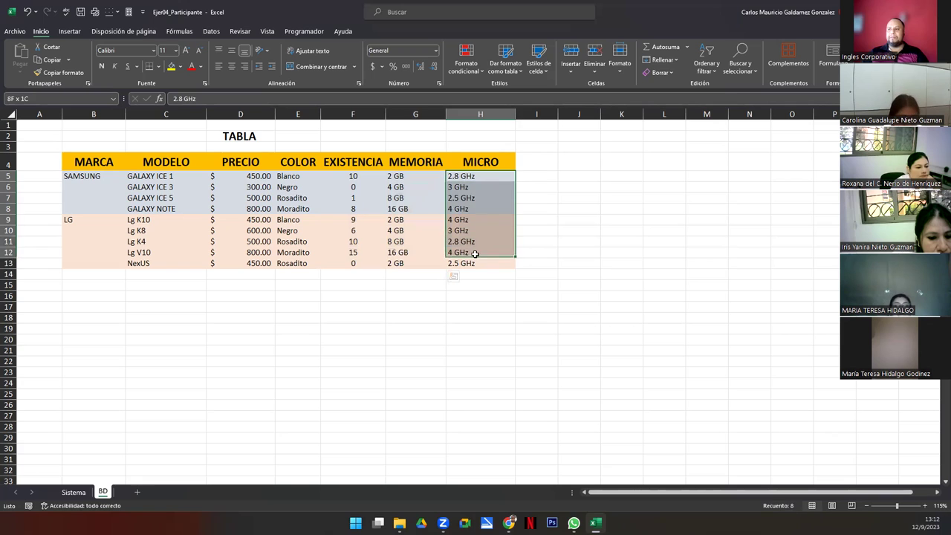
{"action": "left_click_drag", "start_coordinate": [461, 179], "coordinate": [475, 263]}
{"action": "left_click", "coordinate": [356, 230]}
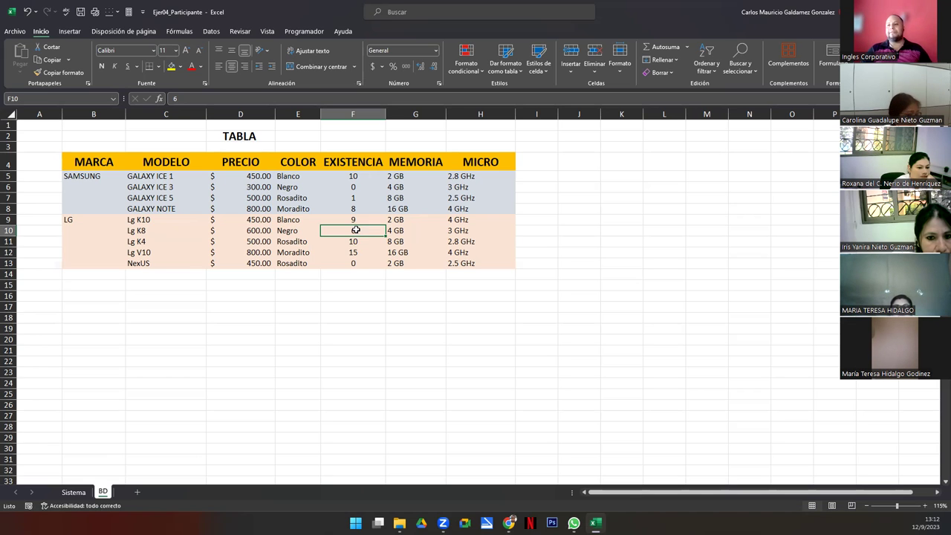
Back on the Sistema sheet, go through the MARCA, MODELOS and CÓDIGO input cells.
{"action": "left_click", "coordinate": [75, 493]}
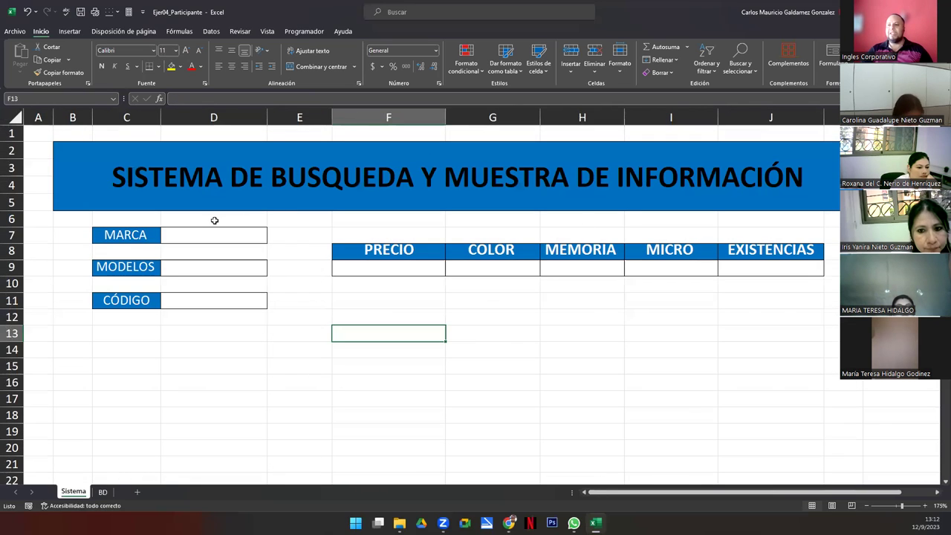
{"action": "left_click", "coordinate": [195, 233]}
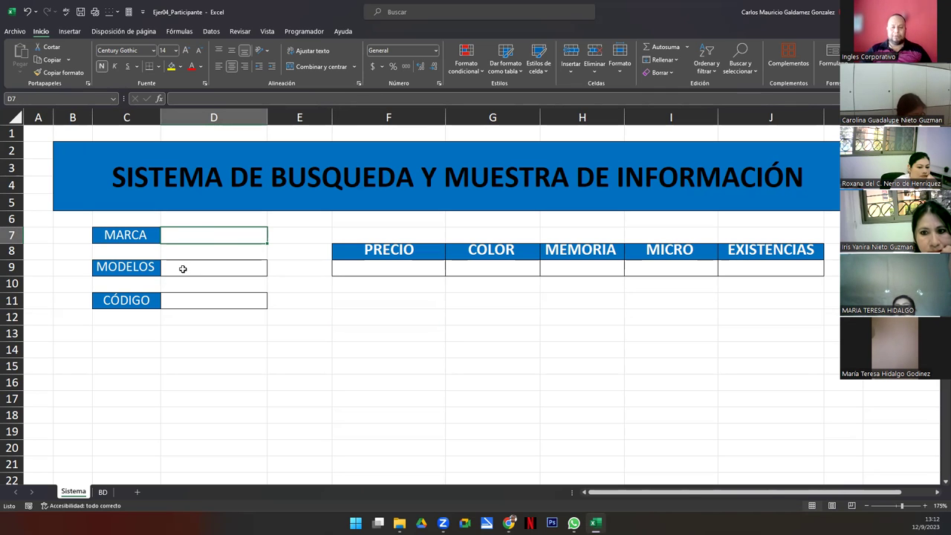
{"action": "left_click", "coordinate": [182, 269]}
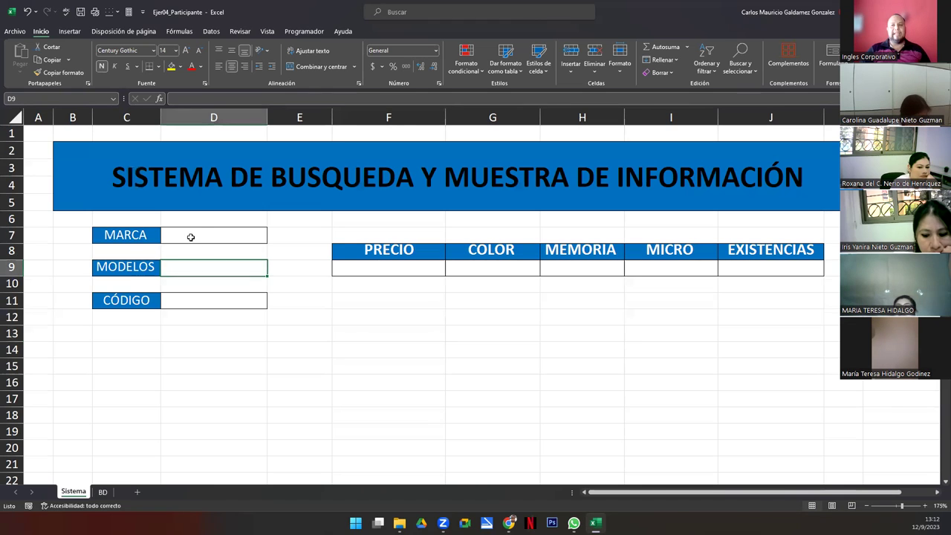
{"action": "left_click", "coordinate": [190, 237]}
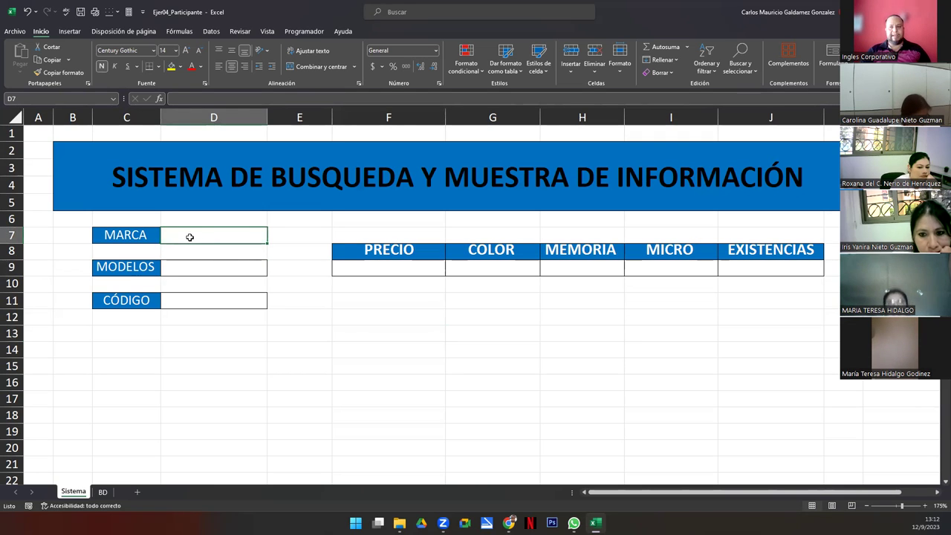
{"action": "left_click", "coordinate": [173, 309]}
{"action": "left_click", "coordinate": [173, 302]}
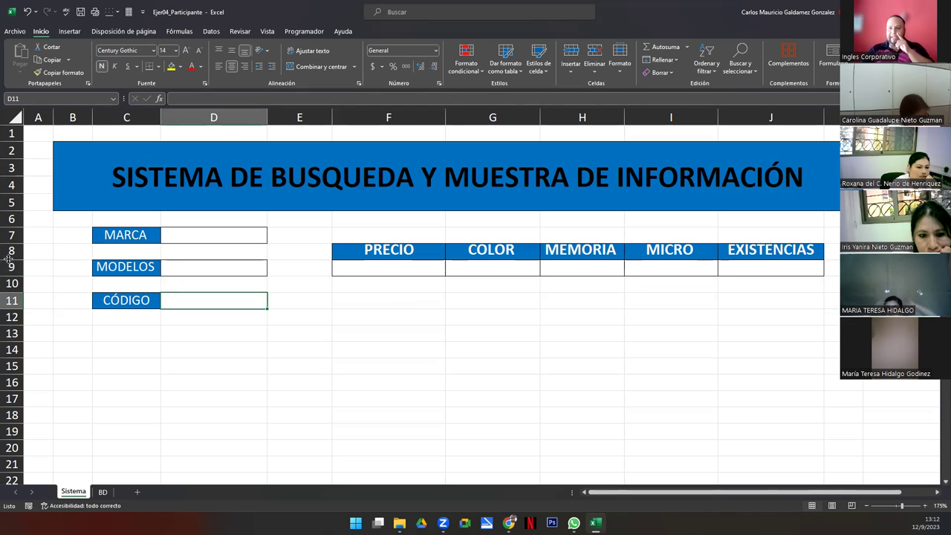
Make header row 8 taller and select the result cells F9:J9.
{"action": "left_click_drag", "start_coordinate": [12, 258], "coordinate": [12, 264]}
{"action": "left_click_drag", "start_coordinate": [394, 273], "coordinate": [752, 274]}
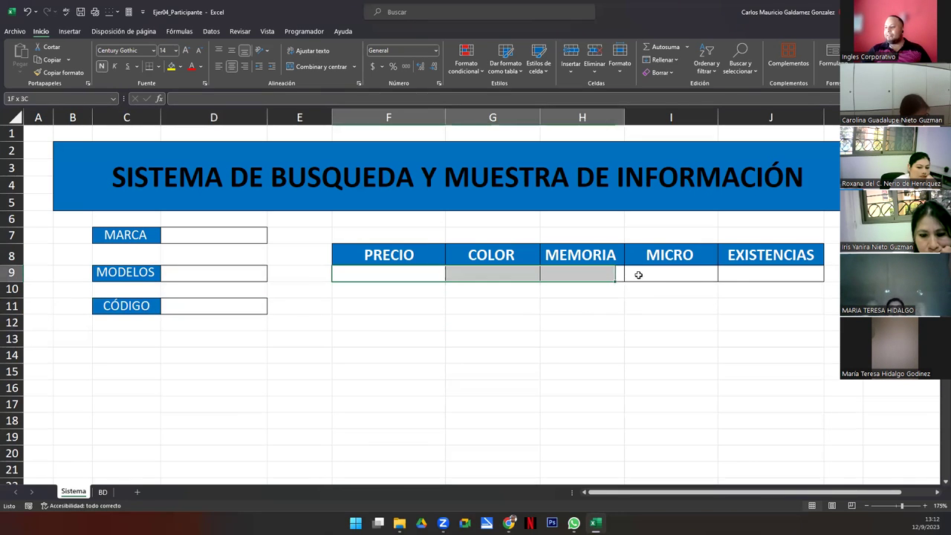
{"action": "left_click_drag", "start_coordinate": [416, 273], "coordinate": [752, 273]}
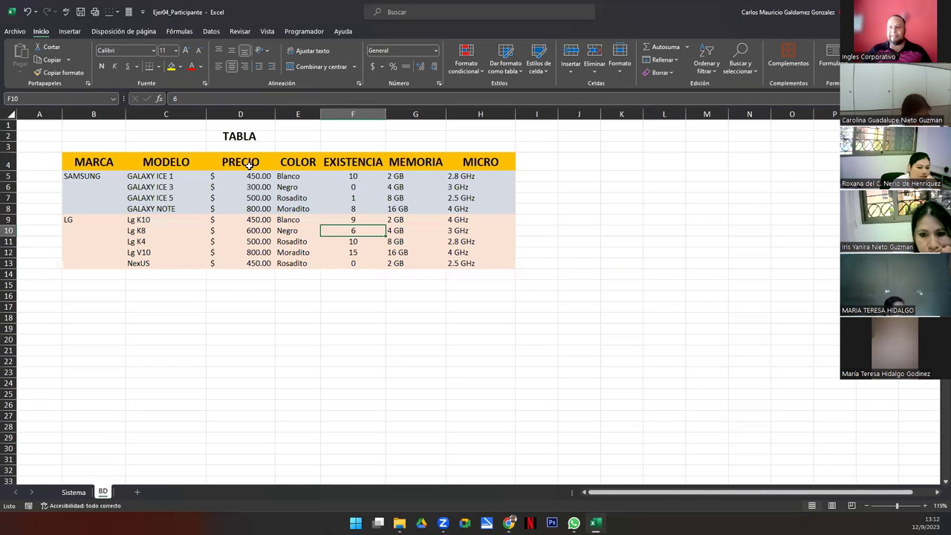
Point out BD's PRECIO, COLOR, EXISTENCIA, MEMORIA and MICRO headings, then return to Sistema.
{"action": "left_click", "coordinate": [249, 165]}
{"action": "left_click", "coordinate": [297, 162]}
{"action": "left_click", "coordinate": [353, 162]}
{"action": "left_click", "coordinate": [433, 162]}
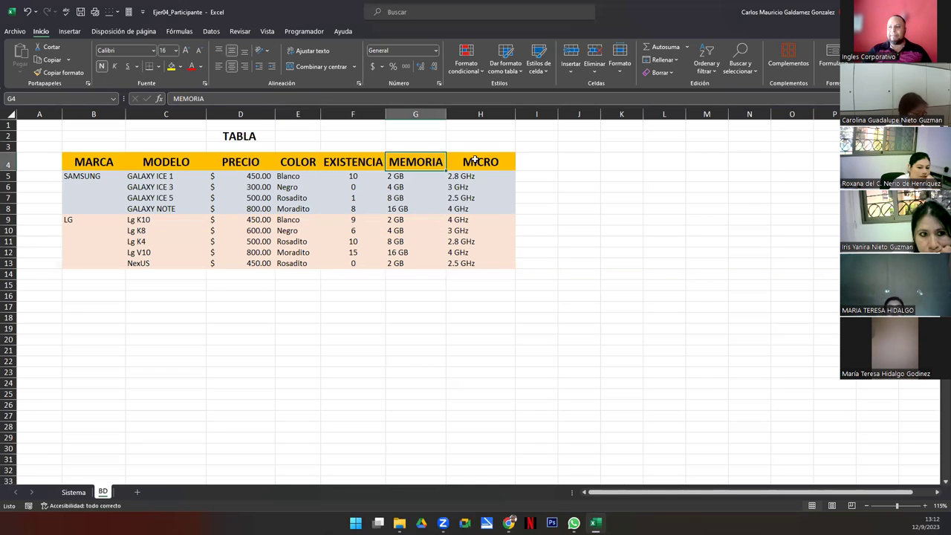
{"action": "left_click", "coordinate": [480, 162]}
{"action": "left_click", "coordinate": [74, 492]}
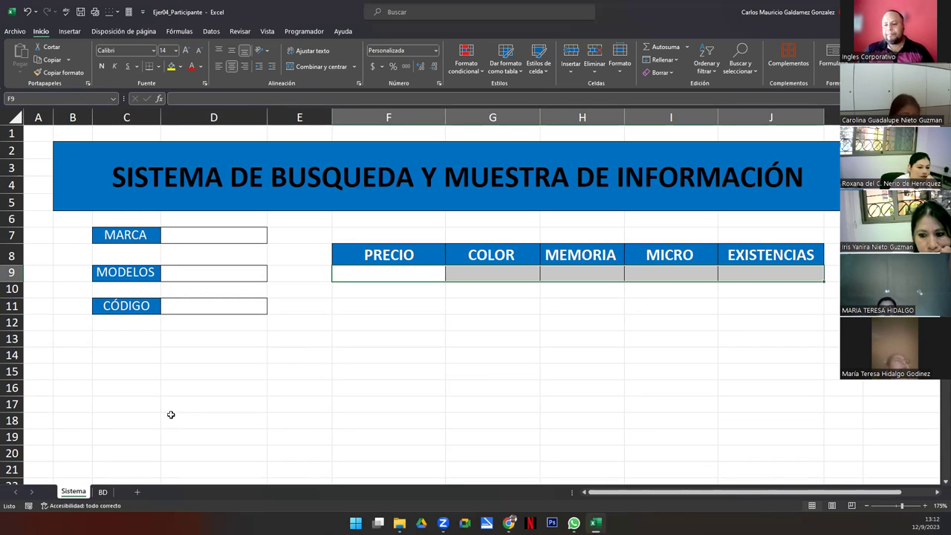
Switch to the BD sheet's TABLA of Samsung and LG phones.
{"action": "left_click", "coordinate": [103, 492]}
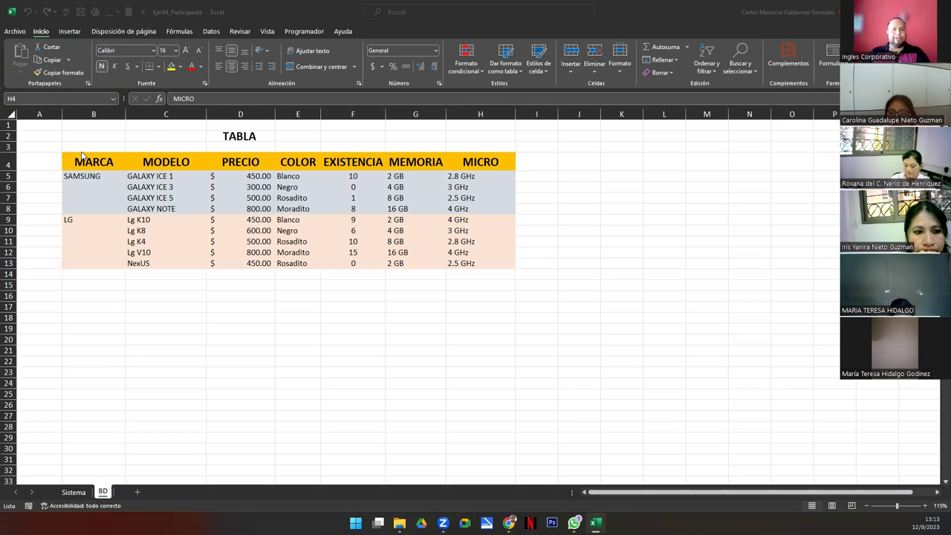
{"action": "left_click_drag", "start_coordinate": [98, 178], "coordinate": [489, 263]}
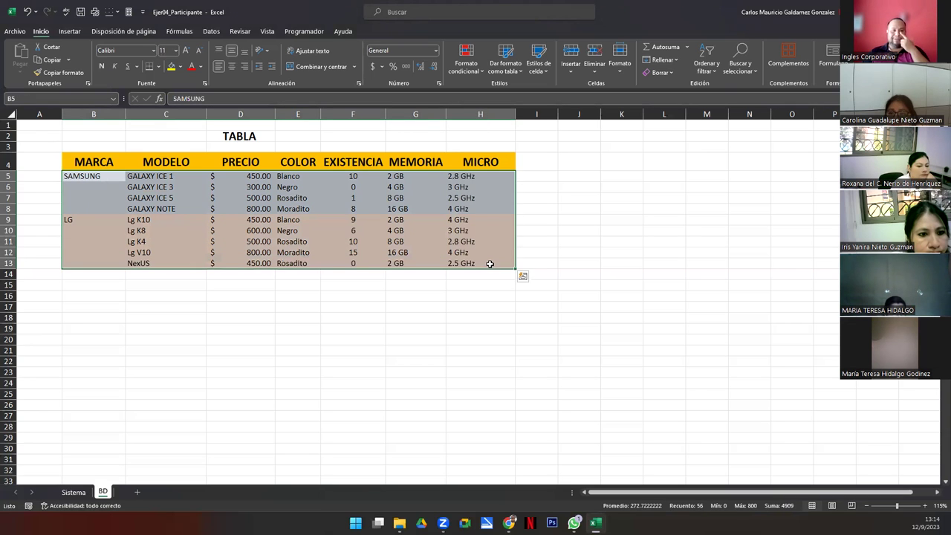
{"action": "left_click", "coordinate": [213, 240]}
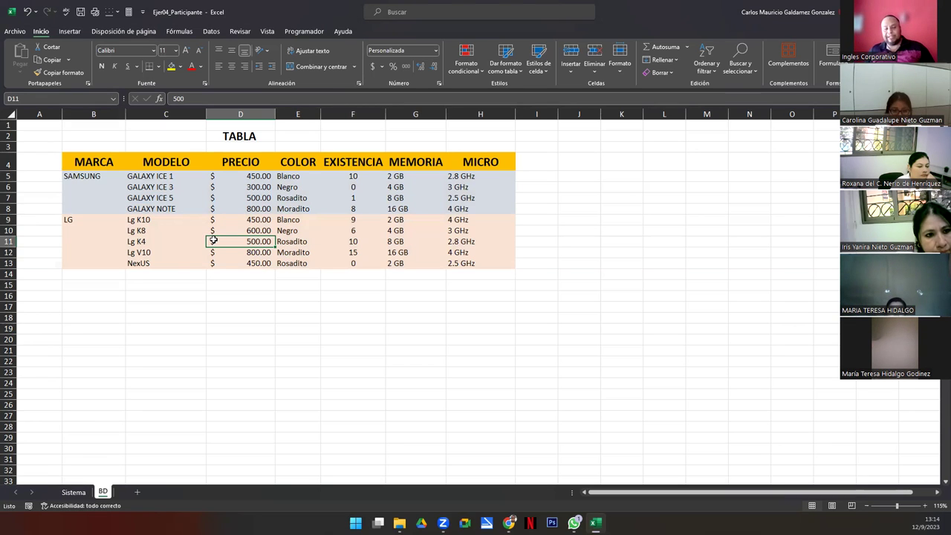
{"action": "left_click", "coordinate": [101, 176]}
{"action": "left_click", "coordinate": [70, 222]}
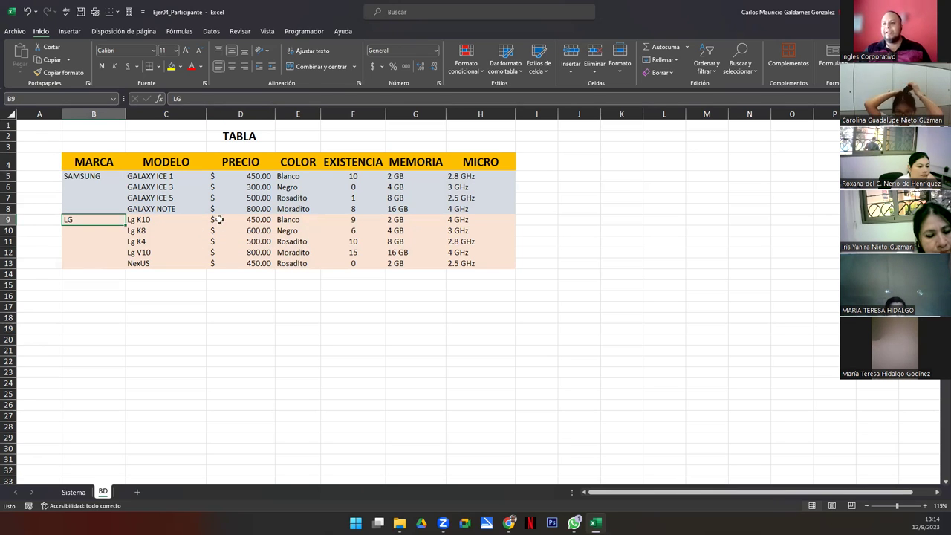
{"action": "left_click_drag", "start_coordinate": [152, 176], "coordinate": [163, 262]}
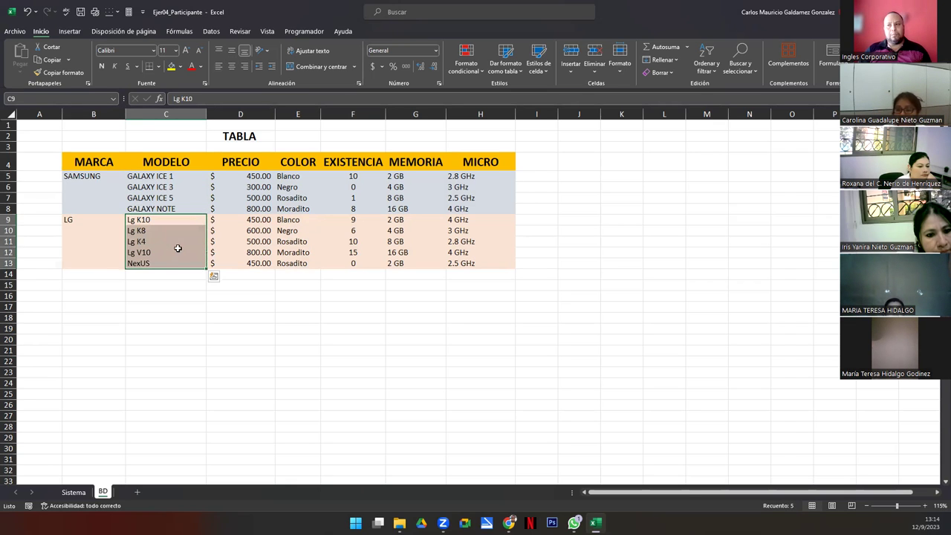
{"action": "left_click_drag", "start_coordinate": [216, 178], "coordinate": [228, 204]}
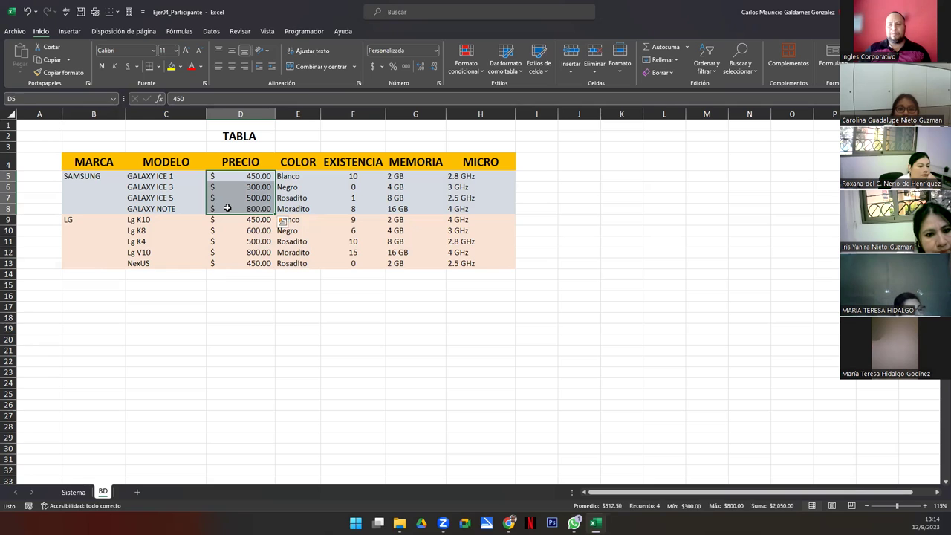
{"action": "left_click_drag", "start_coordinate": [291, 178], "coordinate": [305, 208]}
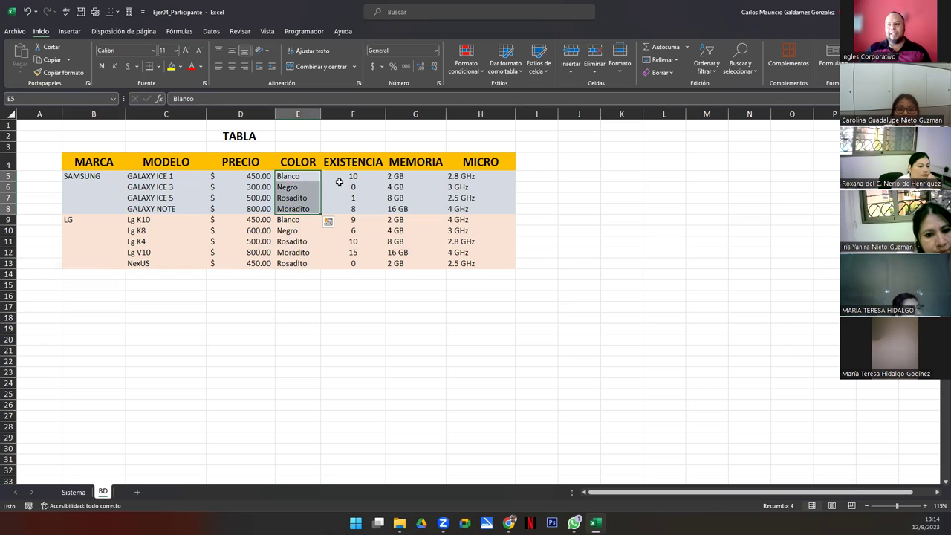
{"action": "left_click_drag", "start_coordinate": [347, 177], "coordinate": [350, 208]}
{"action": "left_click_drag", "start_coordinate": [393, 176], "coordinate": [411, 205]}
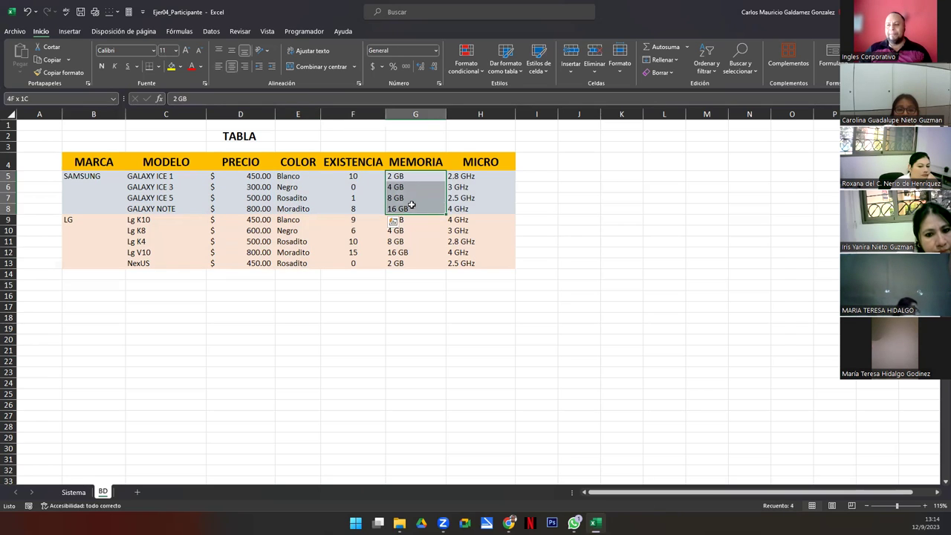
{"action": "left_click_drag", "start_coordinate": [468, 177], "coordinate": [472, 209]}
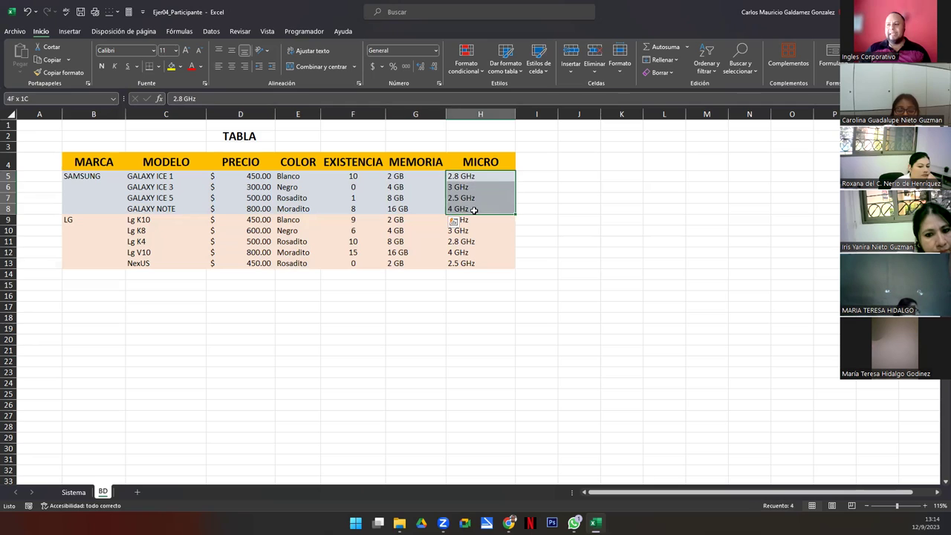
{"action": "left_click", "coordinate": [259, 305]}
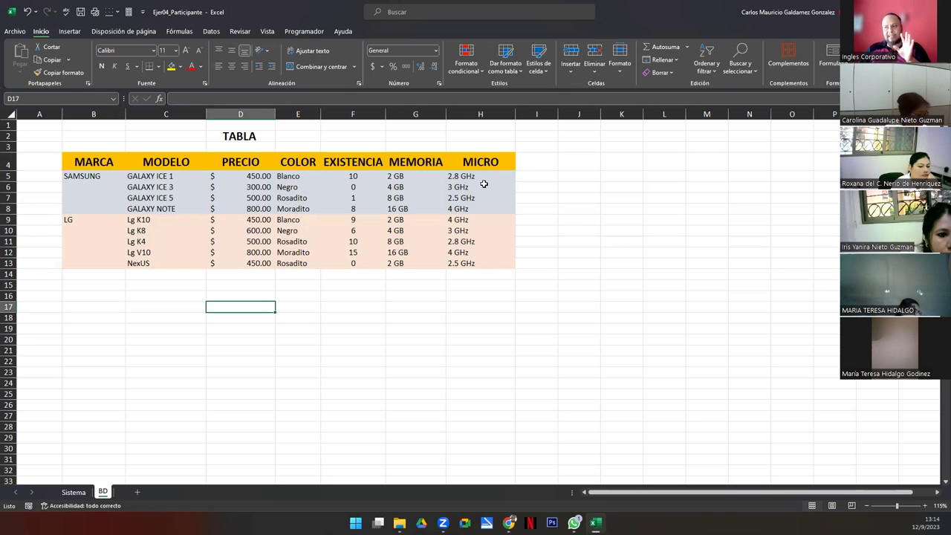
{"action": "left_click_drag", "start_coordinate": [101, 178], "coordinate": [480, 207]}
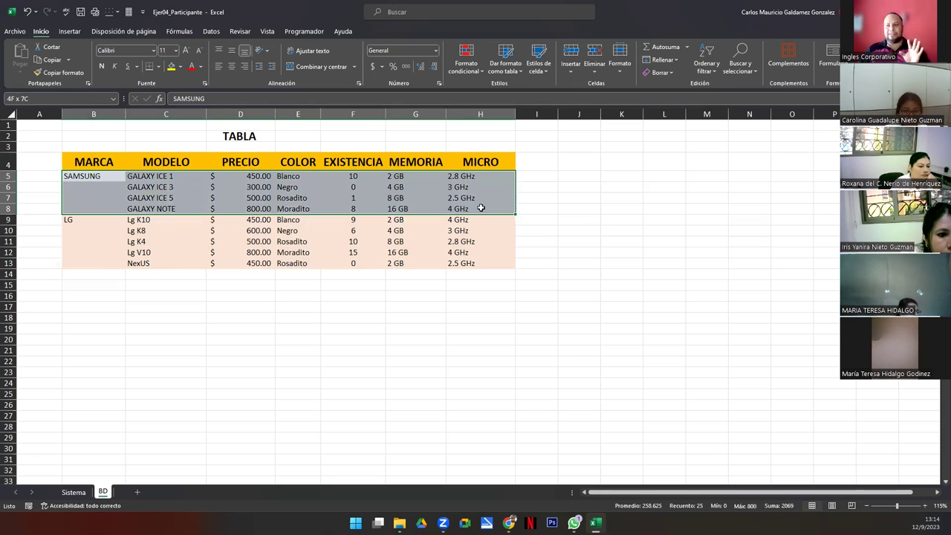
{"action": "left_click", "coordinate": [109, 346]}
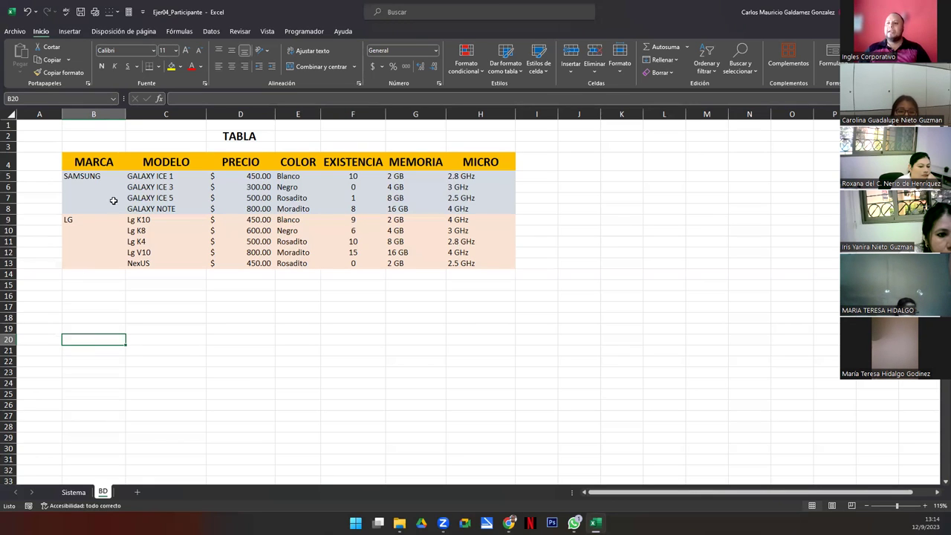
{"action": "left_click_drag", "start_coordinate": [143, 177], "coordinate": [150, 209]}
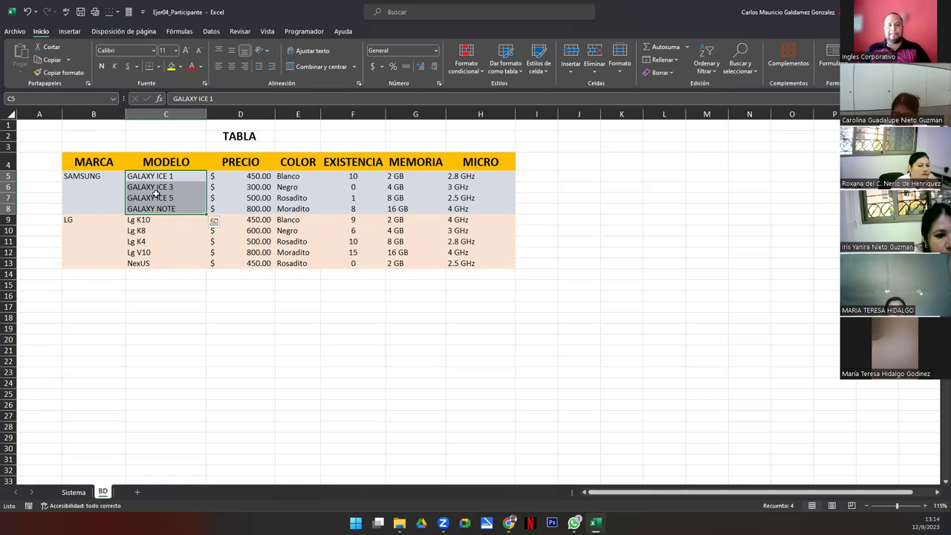
Name the Samsung models range BD!C5:C8 'SAMSUNG' via Fórmulas > Asignar nombre.
{"action": "left_click", "coordinate": [187, 31]}
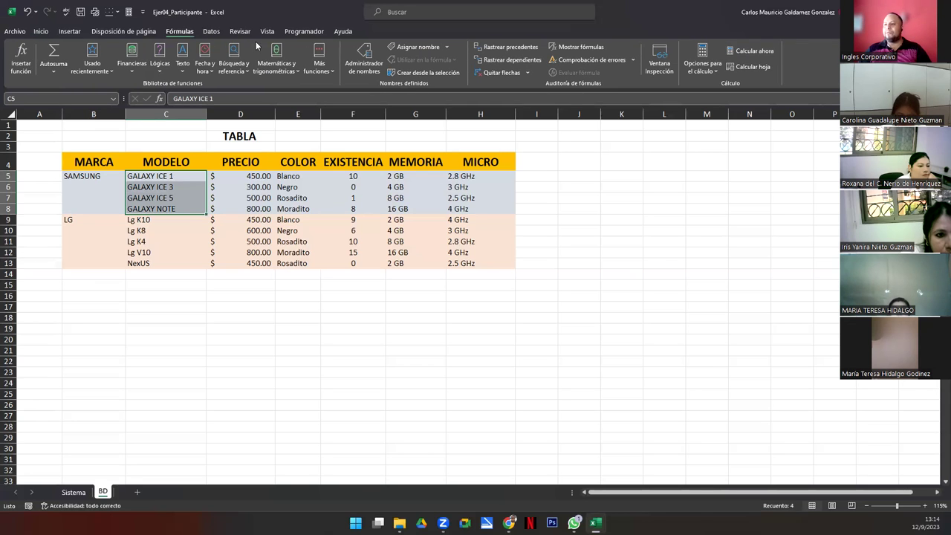
{"action": "left_click", "coordinate": [408, 49]}
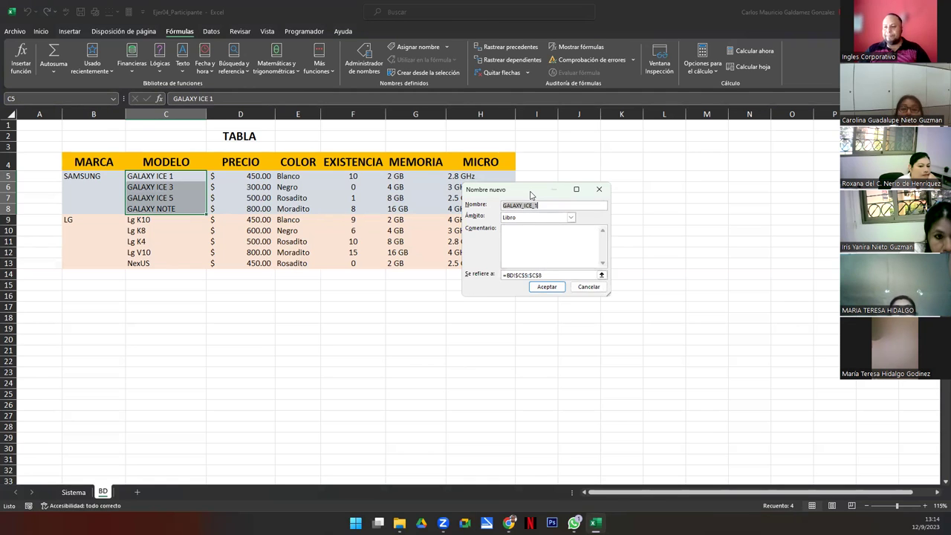
{"action": "left_click_drag", "start_coordinate": [531, 195], "coordinate": [236, 260]}
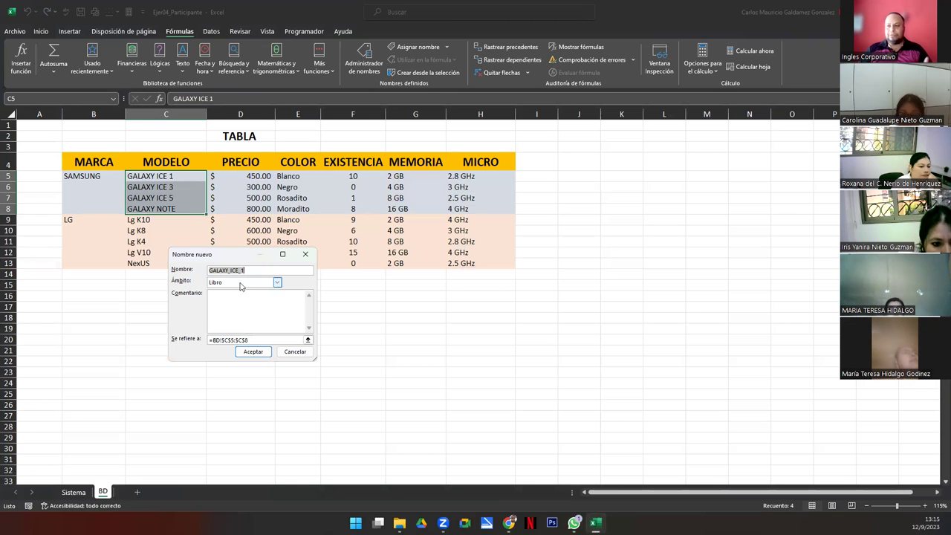
{"action": "left_click", "coordinate": [229, 270]}
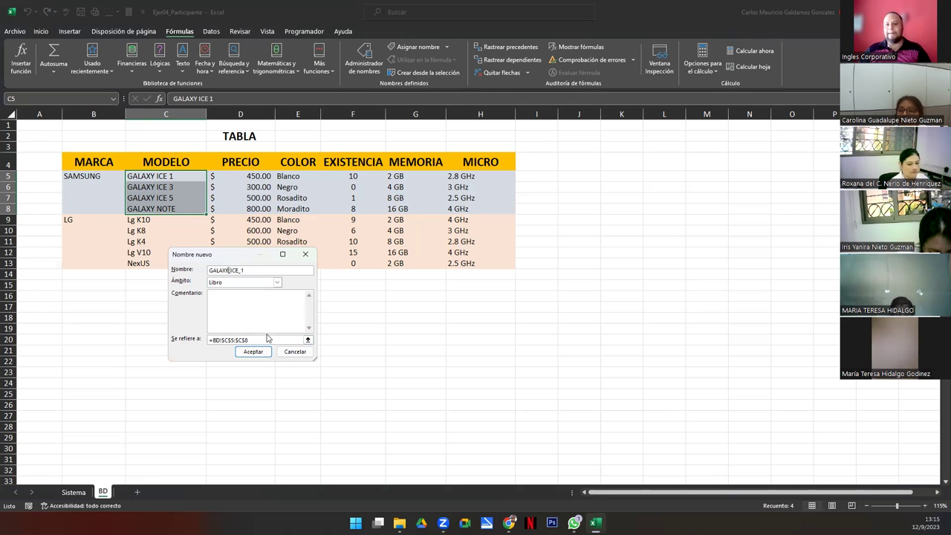
{"action": "type", "text": "_"}
{"action": "double_click", "coordinate": [254, 271]}
{"action": "key", "text": "BackSpace"}
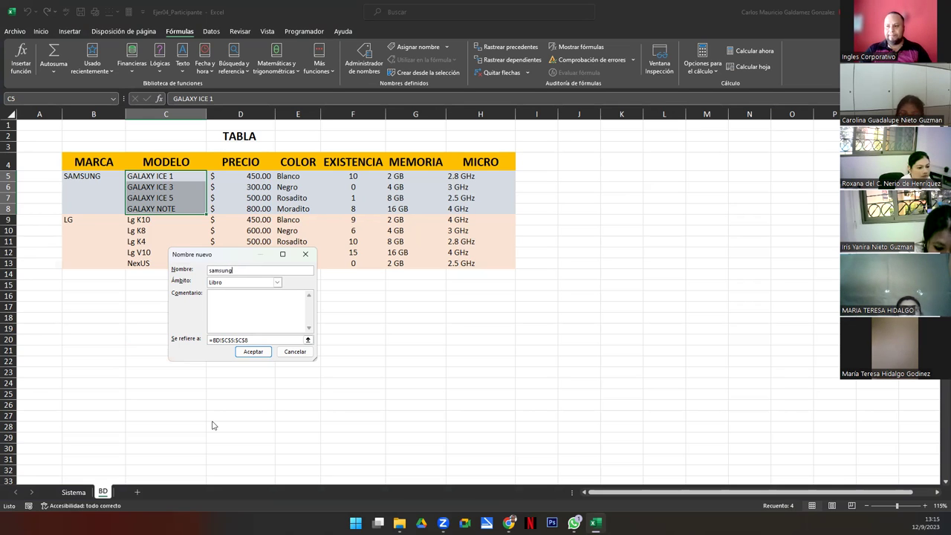
{"action": "type", "text": "SAMSUNG"}
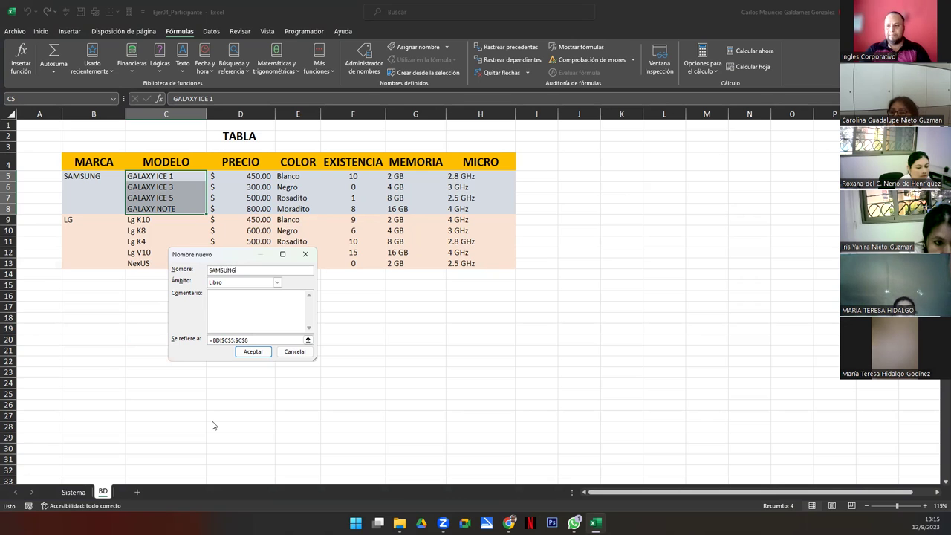
{"action": "left_click", "coordinate": [246, 352]}
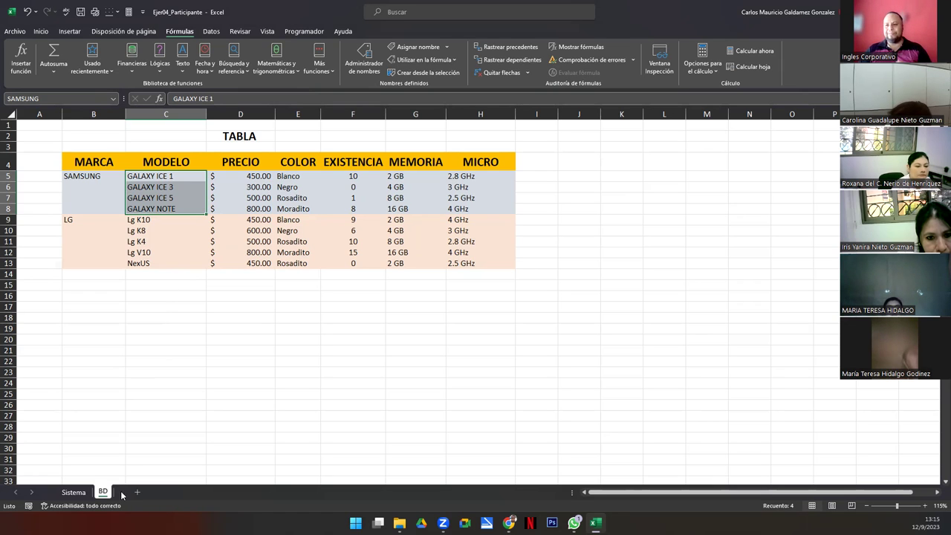
Check Sistema's MARCA and MODELOS cells, then the Samsung brand cell B5 on BD.
{"action": "left_click", "coordinate": [71, 492]}
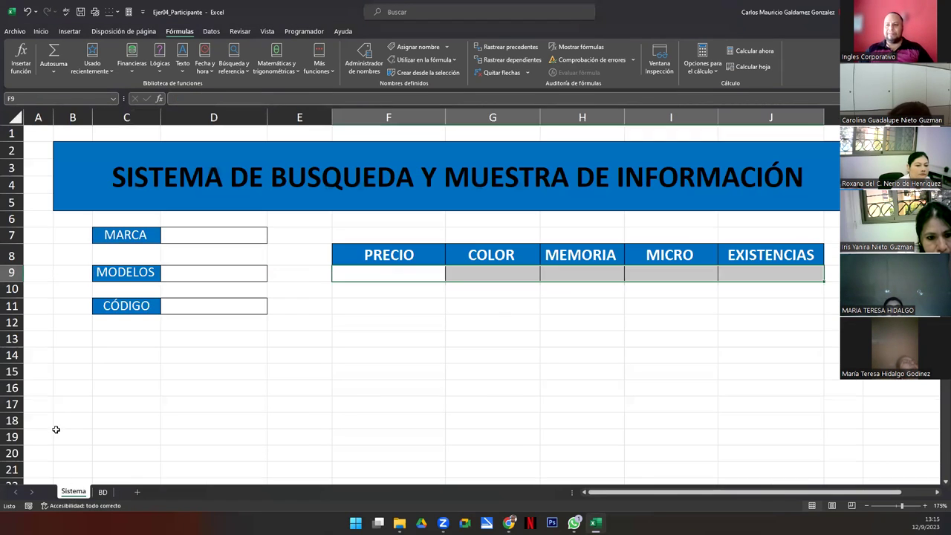
{"action": "left_click", "coordinate": [186, 243]}
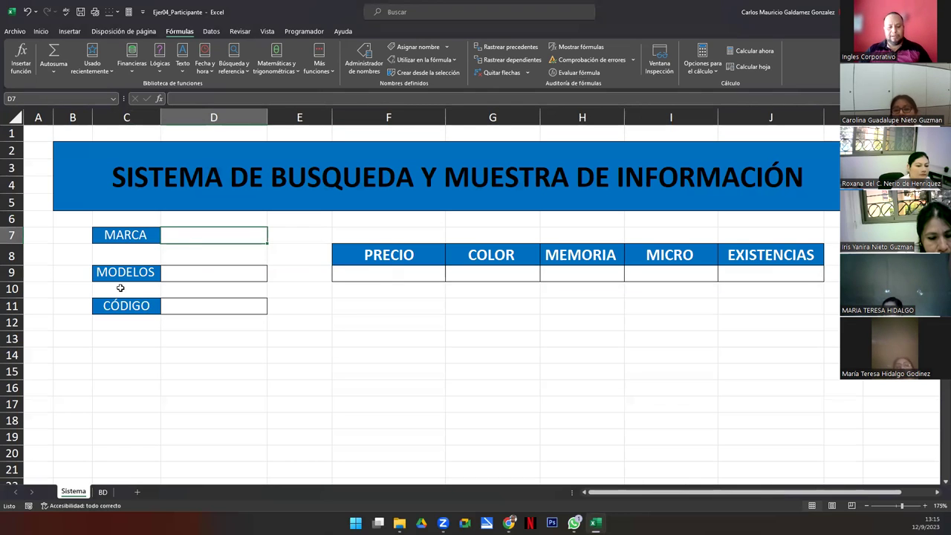
{"action": "left_click", "coordinate": [192, 275]}
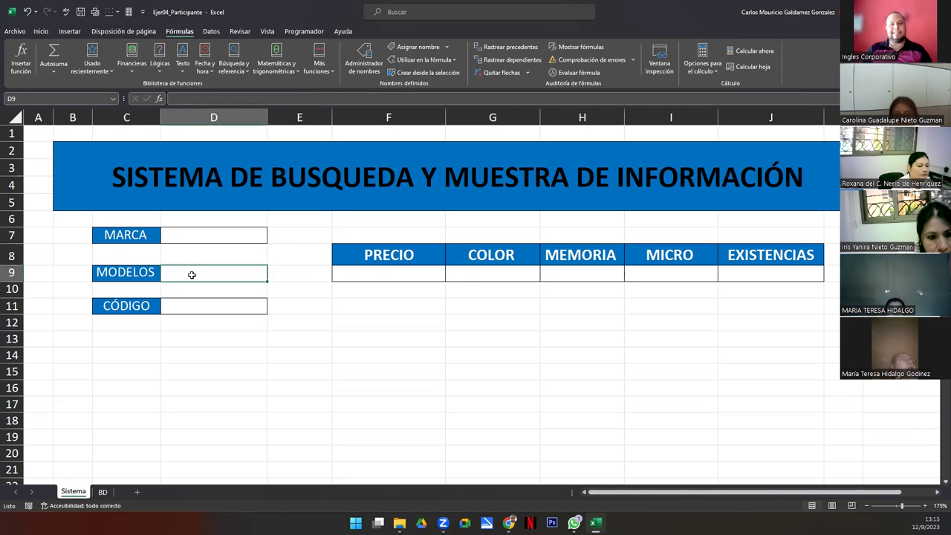
{"action": "left_click", "coordinate": [103, 492]}
{"action": "left_click", "coordinate": [148, 187]}
{"action": "left_click_drag", "start_coordinate": [149, 176], "coordinate": [149, 208]}
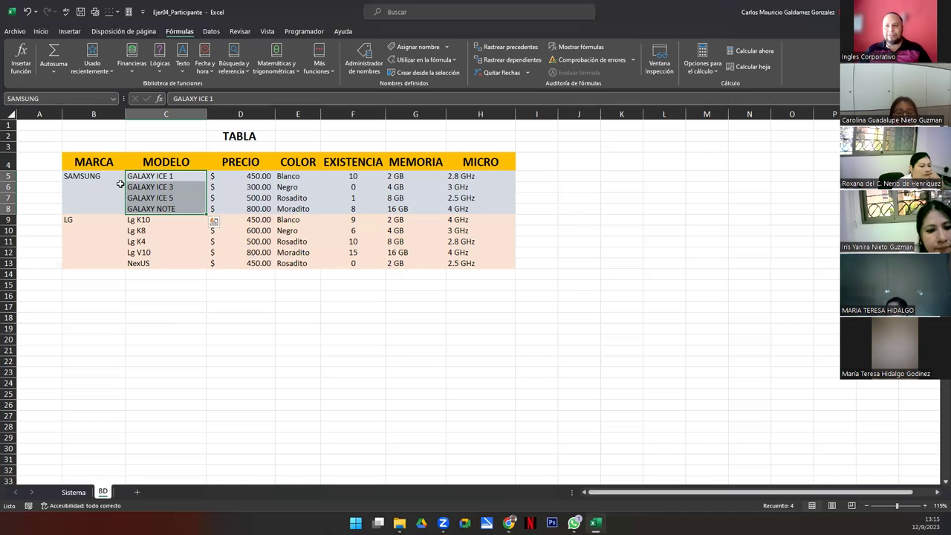
{"action": "left_click", "coordinate": [98, 176]}
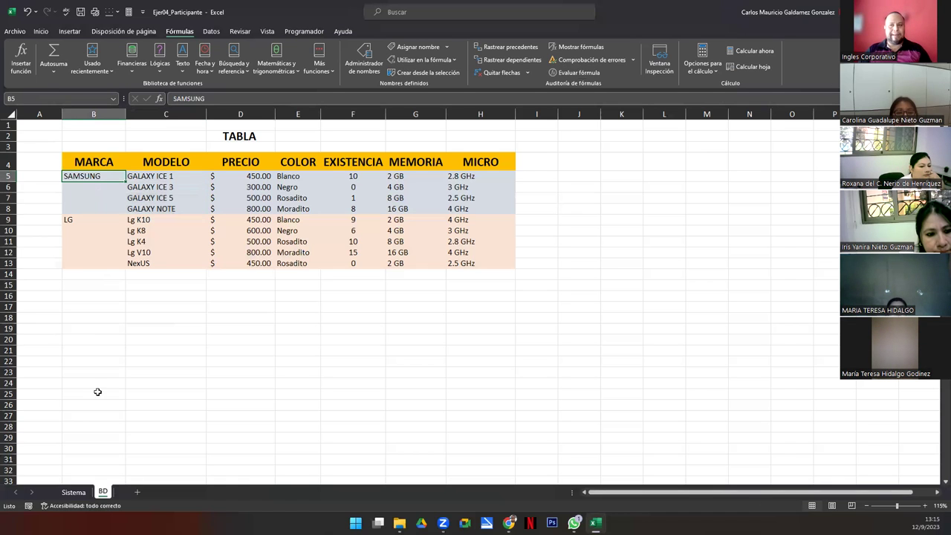
On Sistema, select MARCA cell D7 then MODELOS cell D9 and open the Datos tab.
{"action": "left_click", "coordinate": [73, 492]}
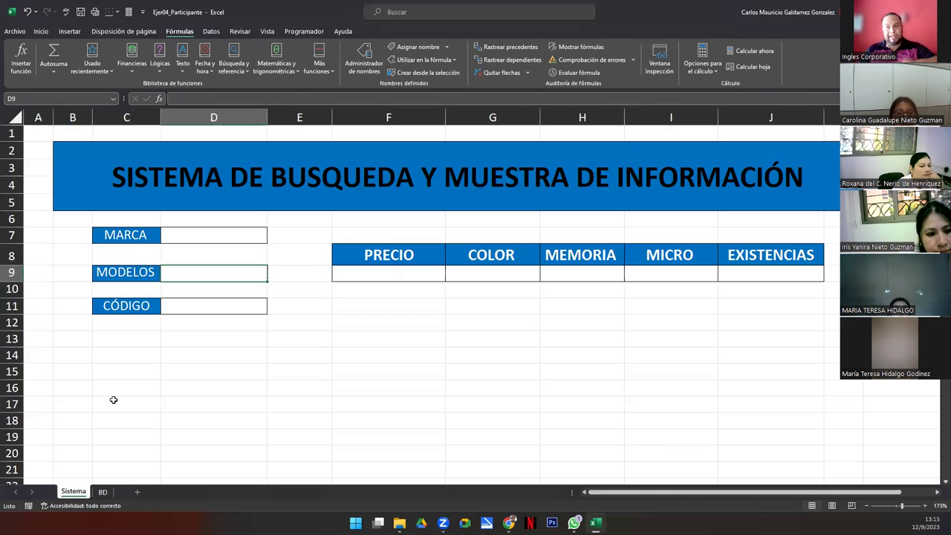
{"action": "left_click", "coordinate": [193, 238]}
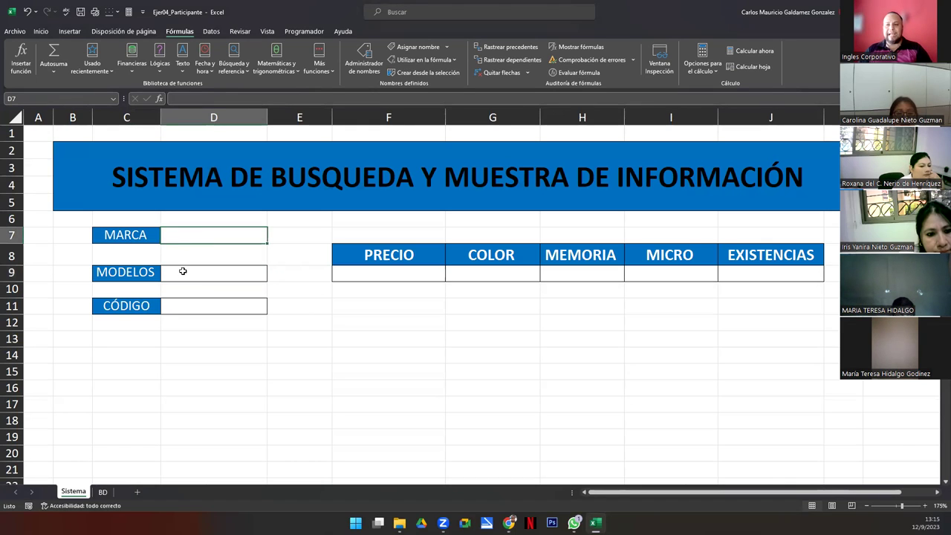
{"action": "left_click", "coordinate": [183, 271]}
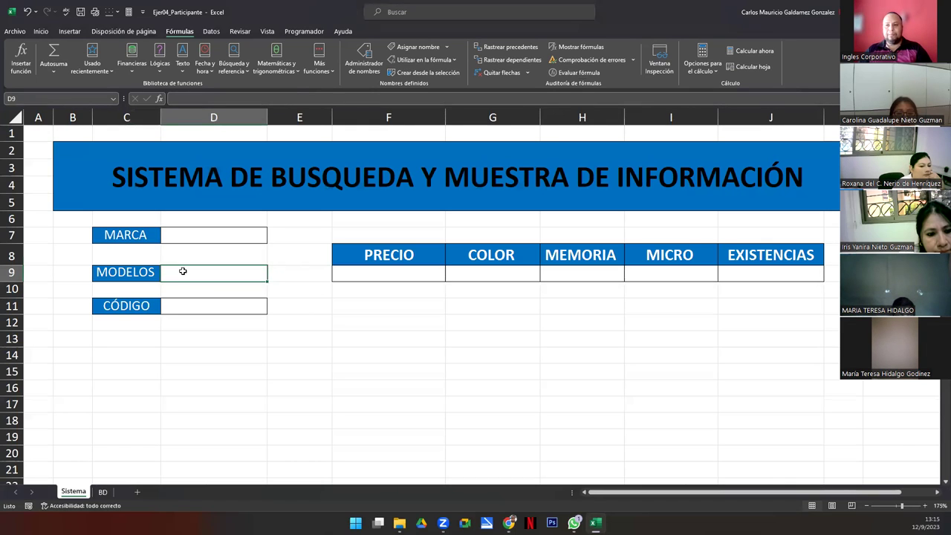
{"action": "left_click", "coordinate": [213, 31]}
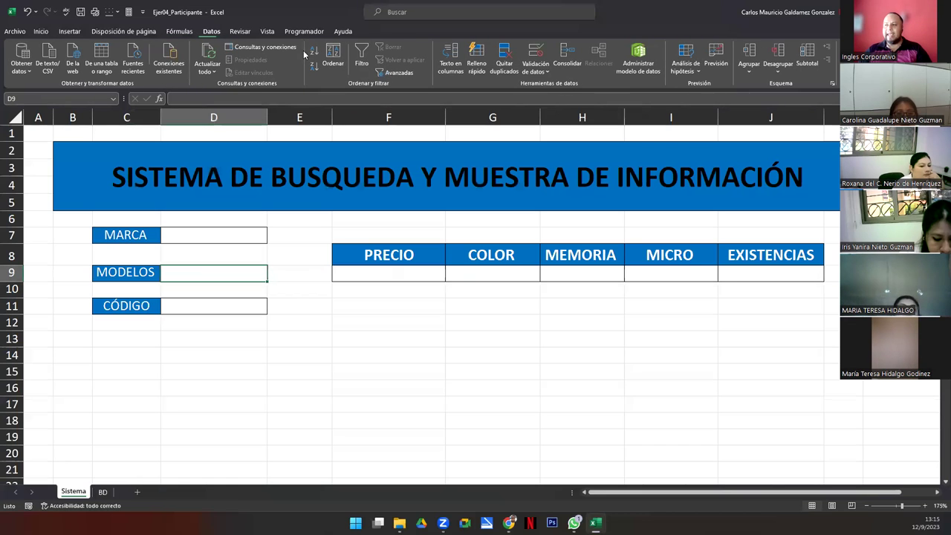
Give MODELOS cell D9 a list validation sourced from =INDIRECTO($D$7), accepting the source-error warning.
{"action": "left_click", "coordinate": [537, 64]}
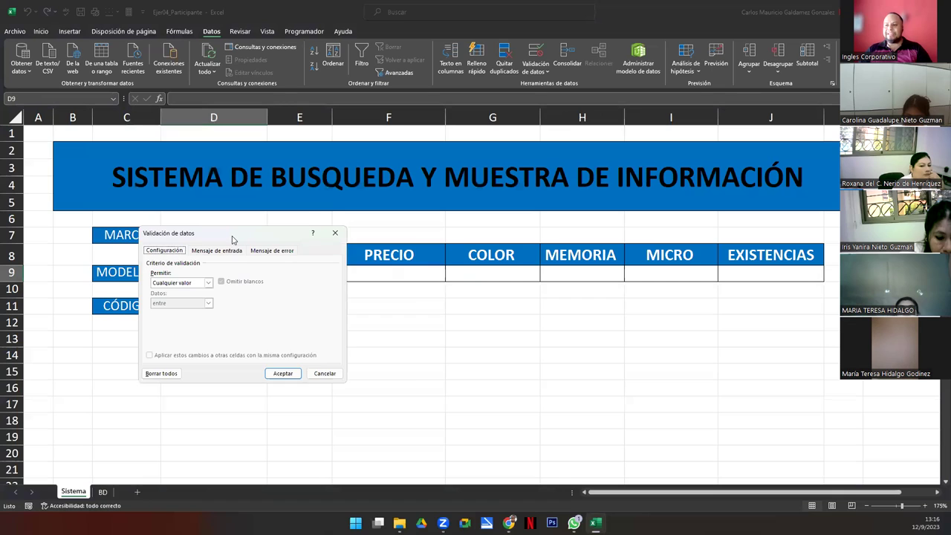
{"action": "left_click_drag", "start_coordinate": [232, 234], "coordinate": [298, 246]}
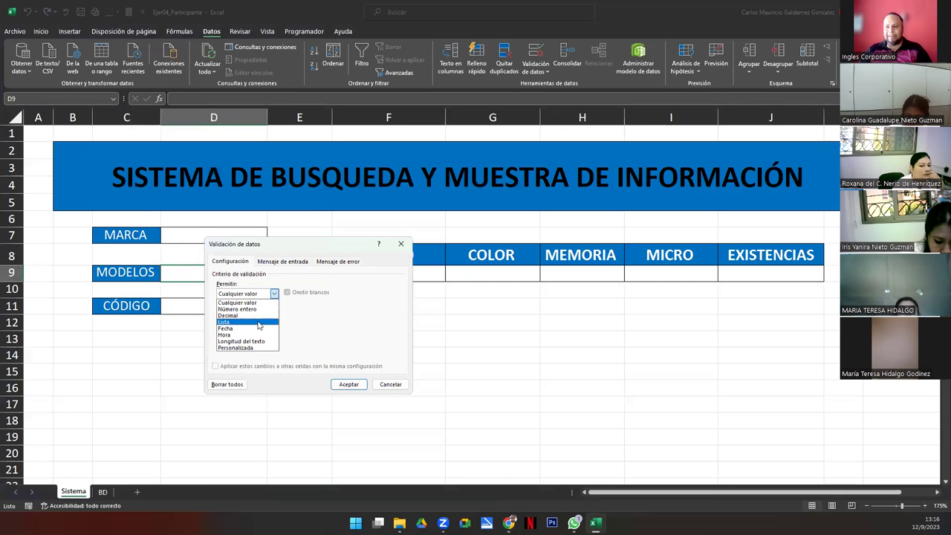
{"action": "left_click", "coordinate": [259, 325]}
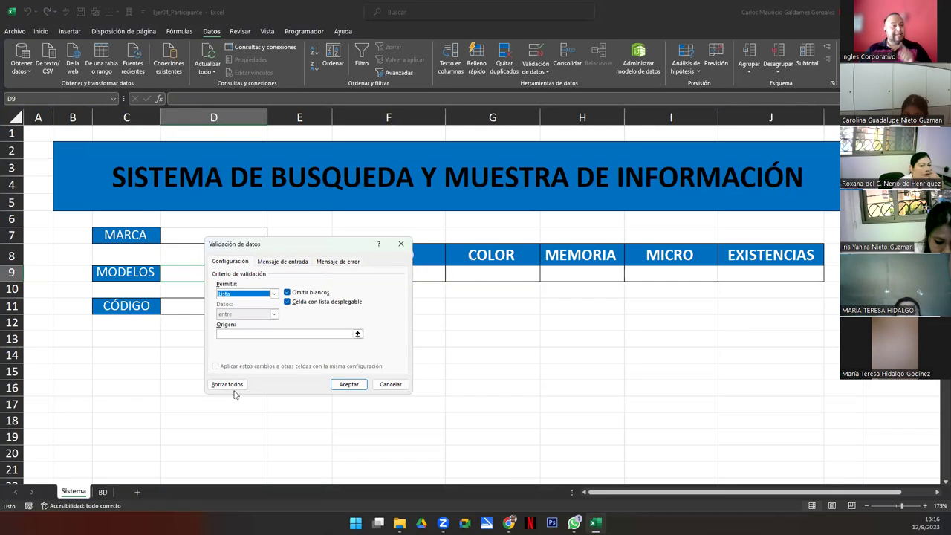
{"action": "left_click", "coordinate": [237, 335]}
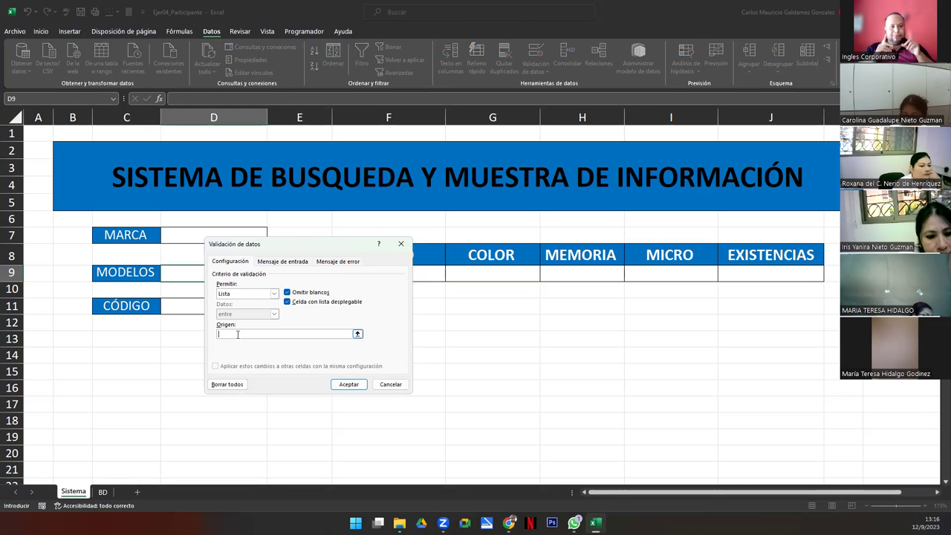
{"action": "type", "text": "=INDIRECTO"}
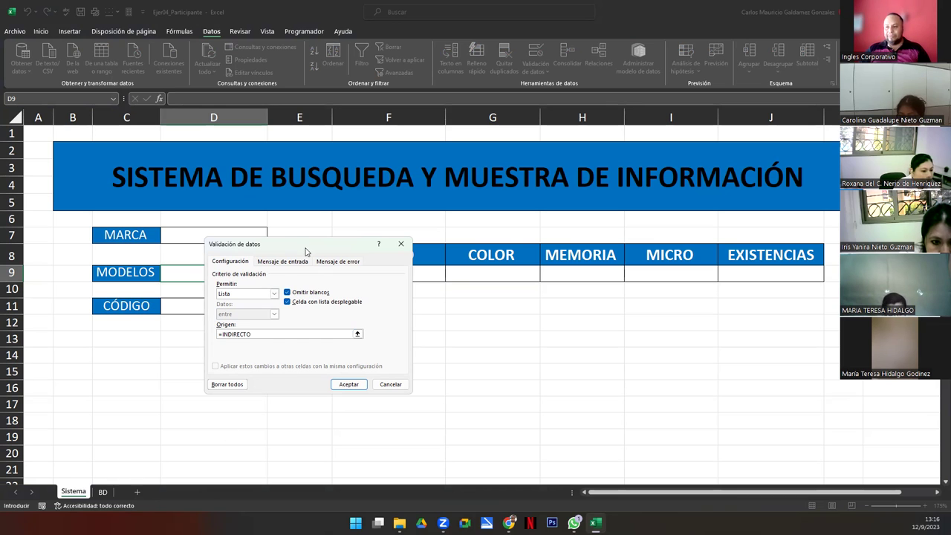
{"action": "left_click_drag", "start_coordinate": [305, 251], "coordinate": [382, 259]}
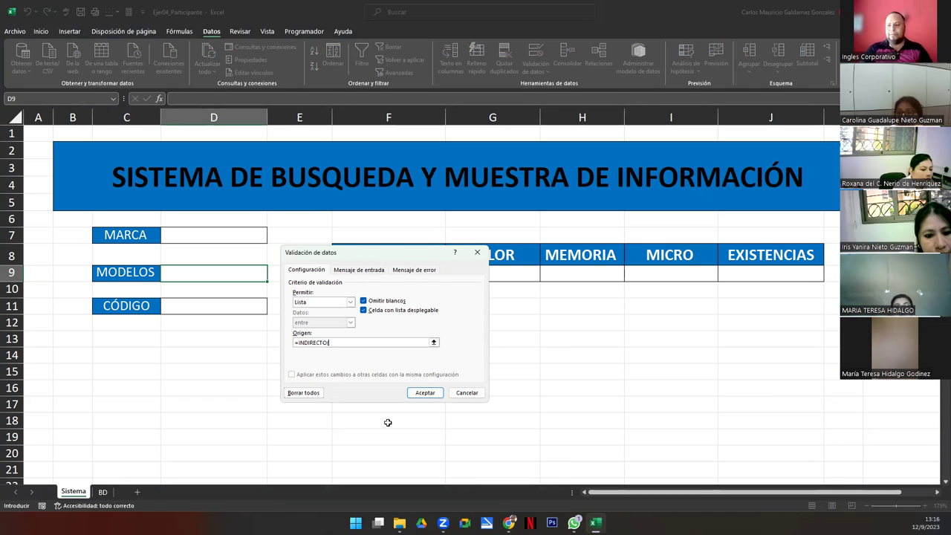
{"action": "left_click", "coordinate": [434, 343]}
{"action": "left_click", "coordinate": [183, 238]}
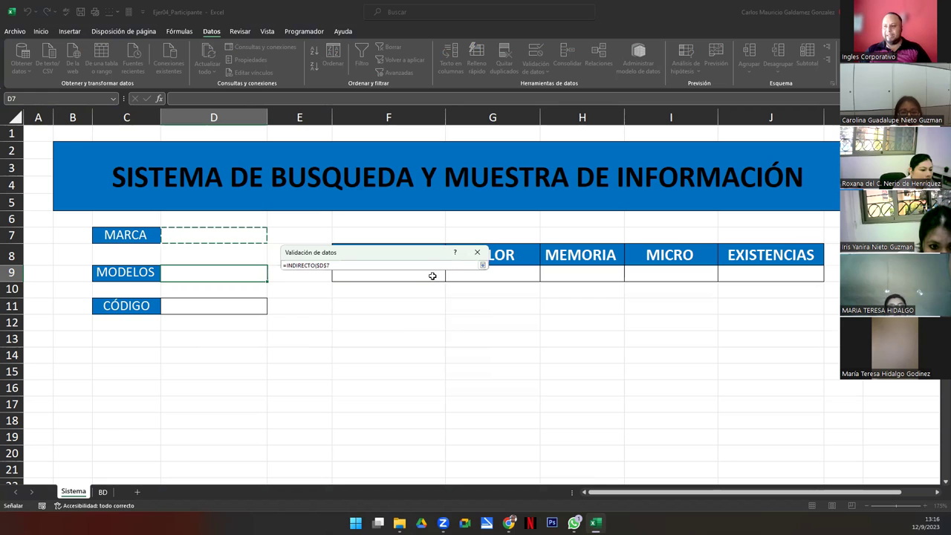
{"action": "type", "text": ")"}
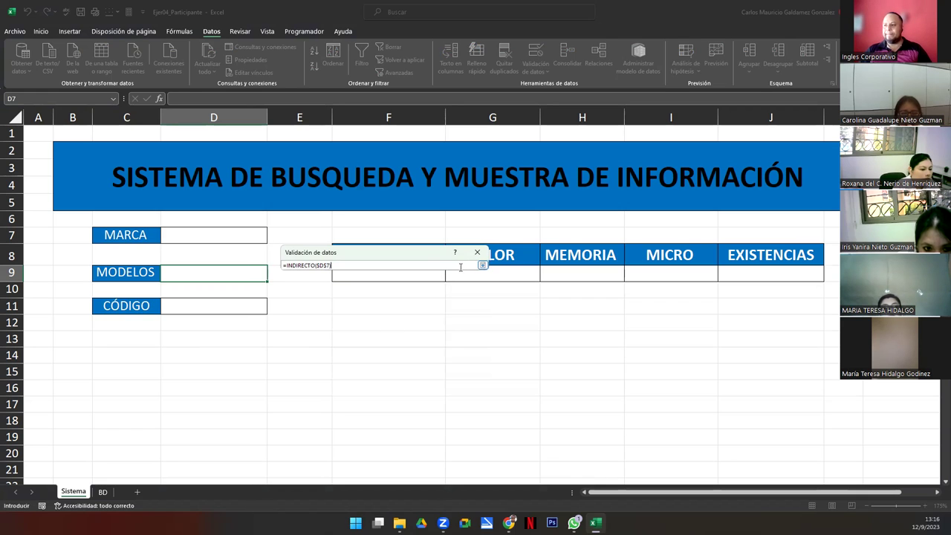
{"action": "left_click", "coordinate": [482, 266]}
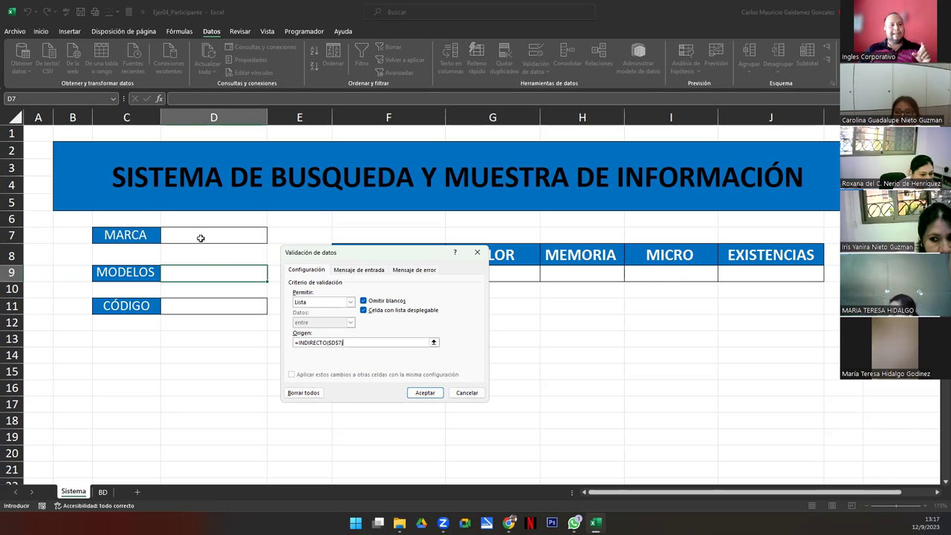
{"action": "left_click", "coordinate": [426, 395]}
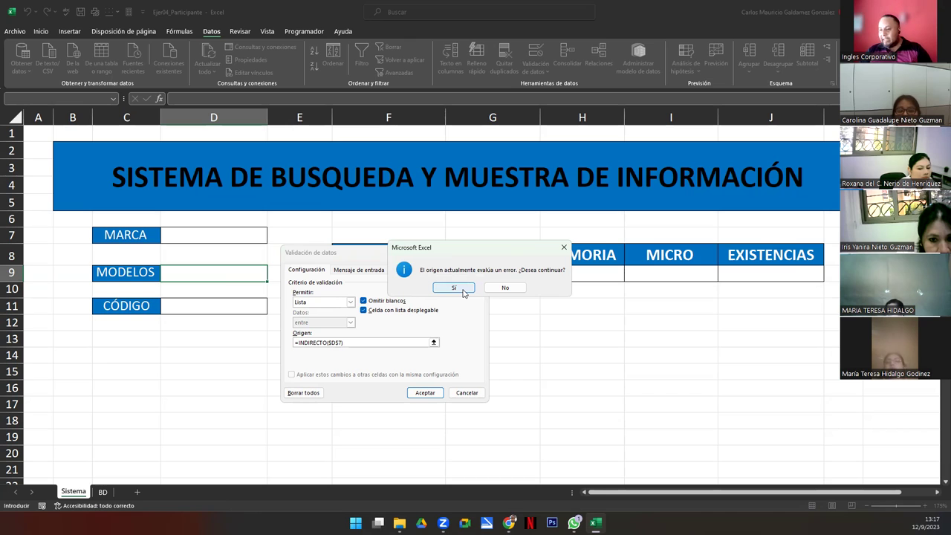
{"action": "left_click", "coordinate": [455, 288]}
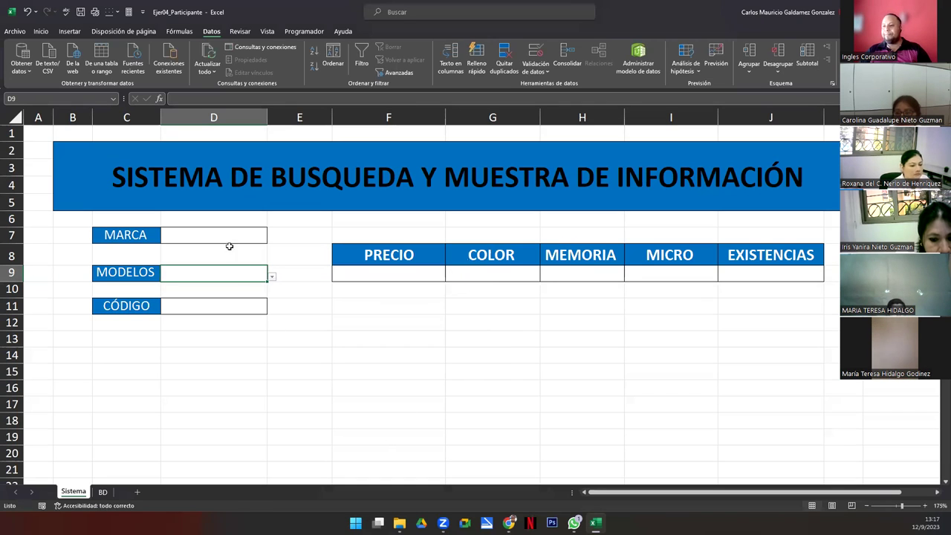
Enter SAMSUNG as the brand in MARCA cell D7.
{"action": "left_click", "coordinate": [185, 237]}
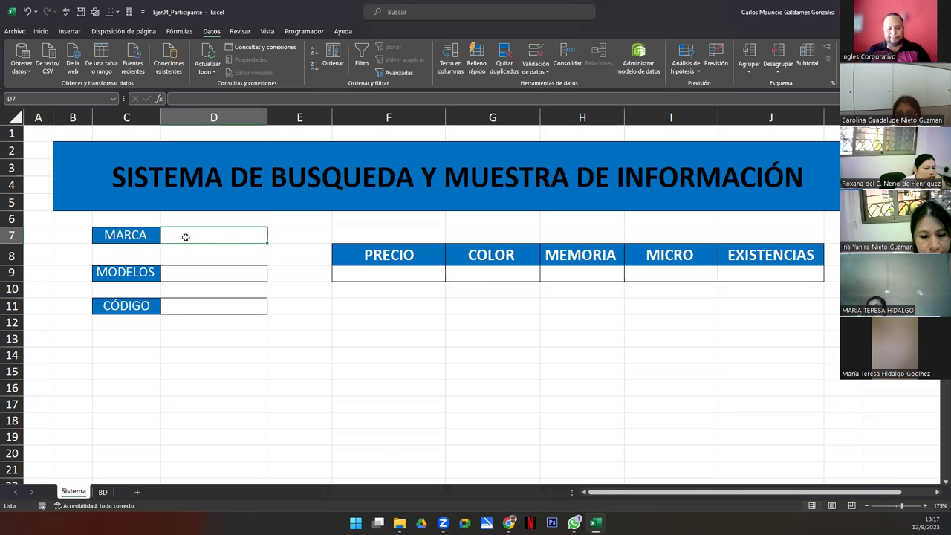
{"action": "type", "text": "SAMSUN"}
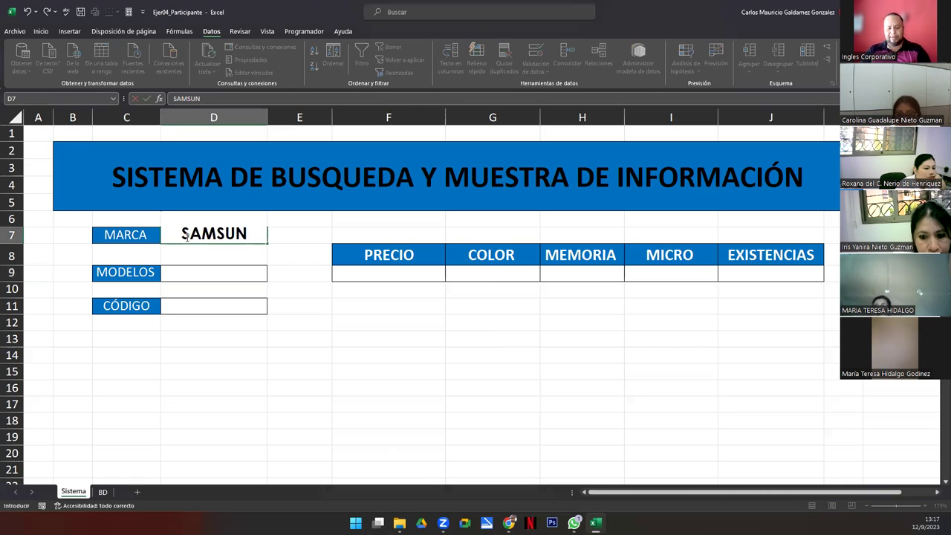
{"action": "type", "text": "G"}
{"action": "key", "text": "Return"}
Check that D9's MODELOS dropdown lists the four GALAXY models.
{"action": "left_click", "coordinate": [185, 235]}
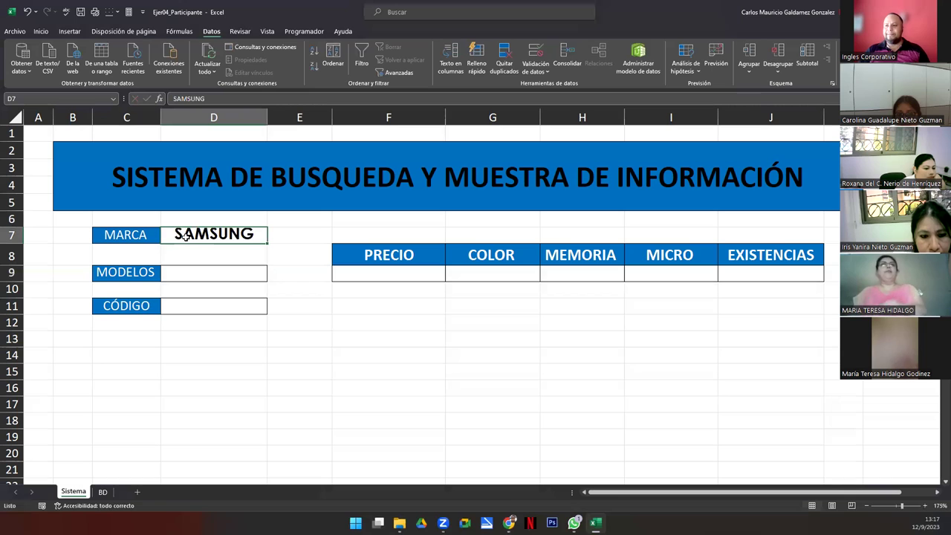
{"action": "left_click", "coordinate": [251, 273]}
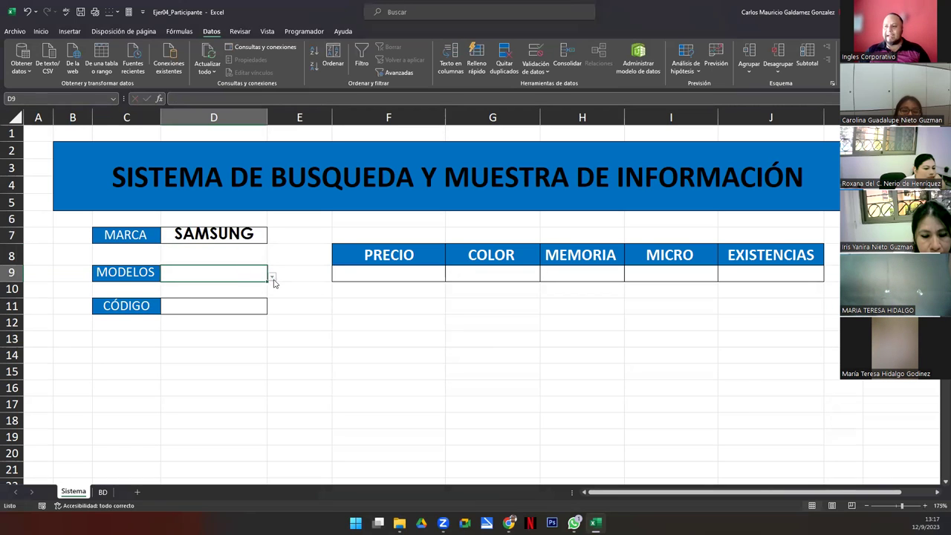
{"action": "left_click", "coordinate": [272, 278]}
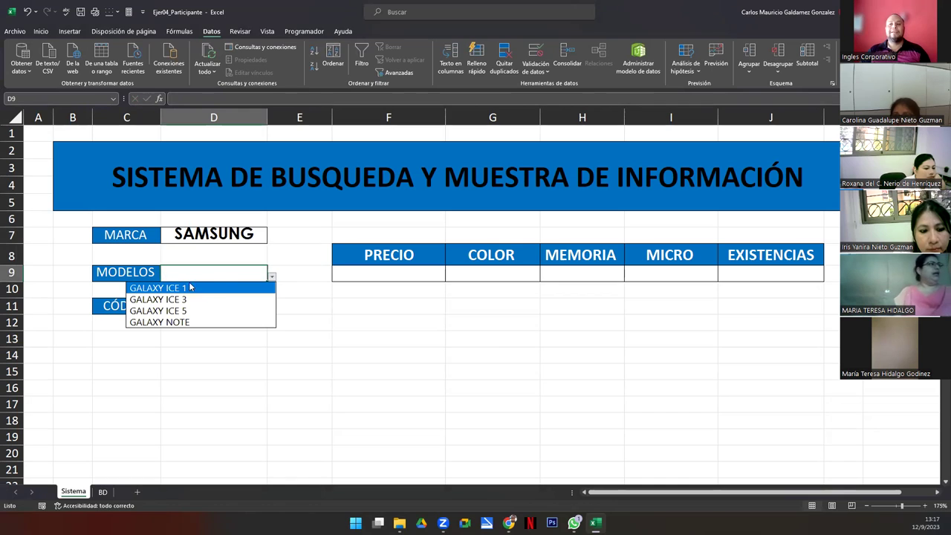
{"action": "left_click", "coordinate": [219, 274]}
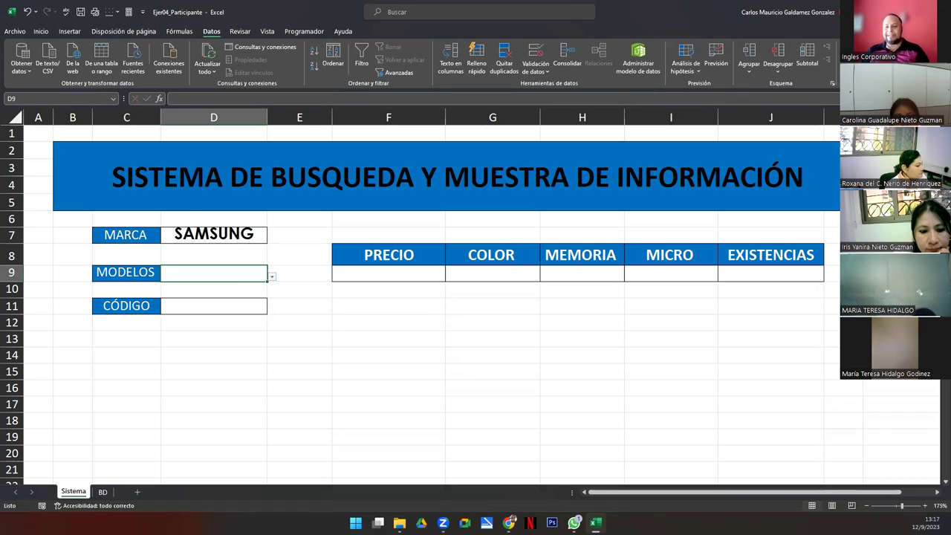
{"action": "left_click", "coordinate": [105, 494]}
Name the LG models range C9:C13 on the BD sheet as LG.
{"action": "left_click_drag", "start_coordinate": [141, 222], "coordinate": [155, 265]}
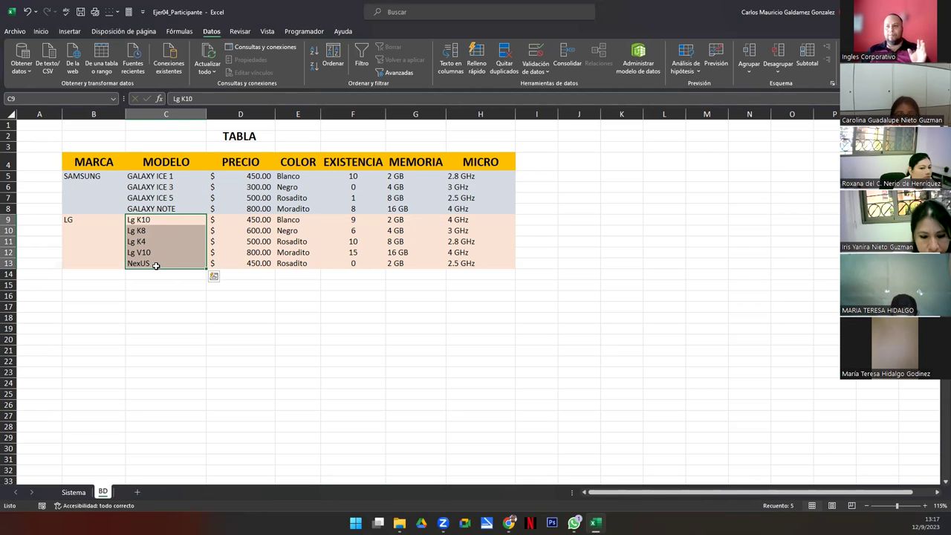
{"action": "left_click", "coordinate": [73, 94]}
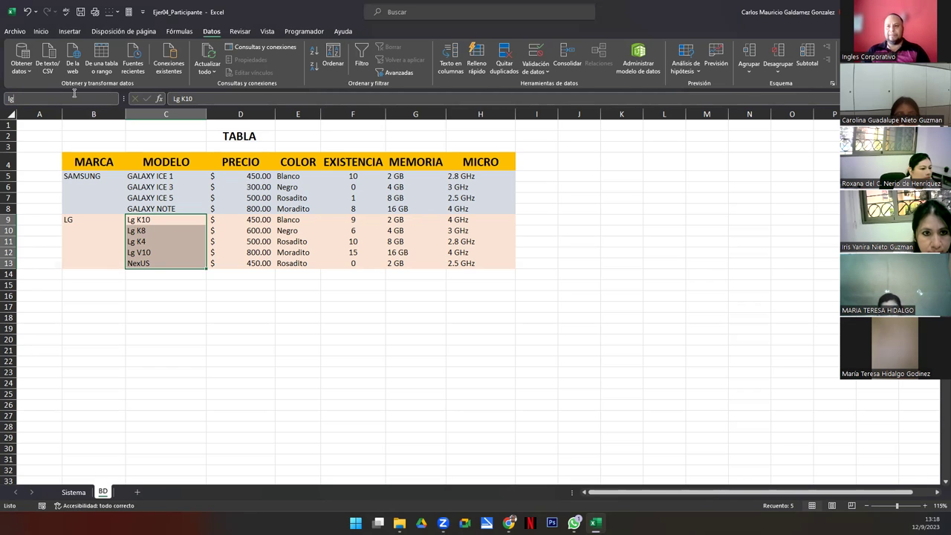
{"action": "key", "text": "Return"}
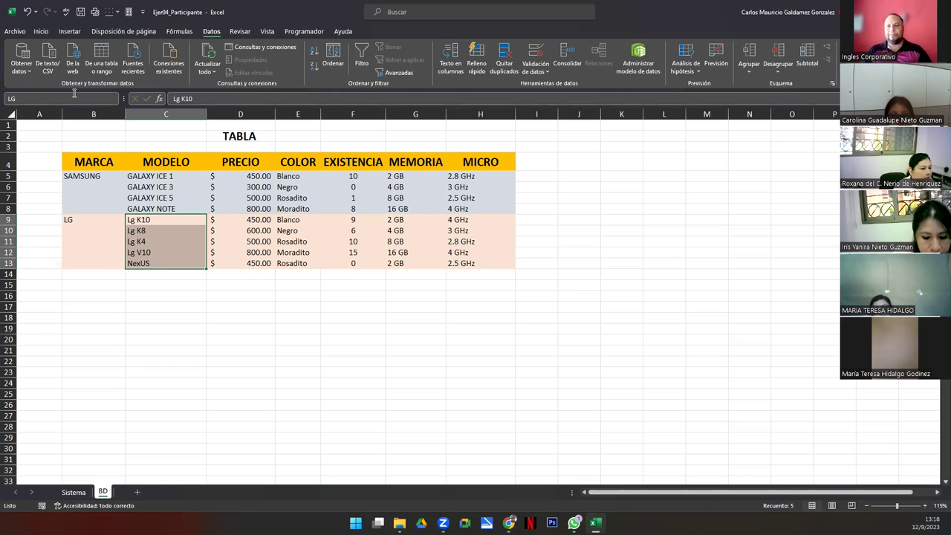
Enter LG as MARCA on Sistema and open D9's dropdown to see the five LG models.
{"action": "left_click", "coordinate": [78, 495]}
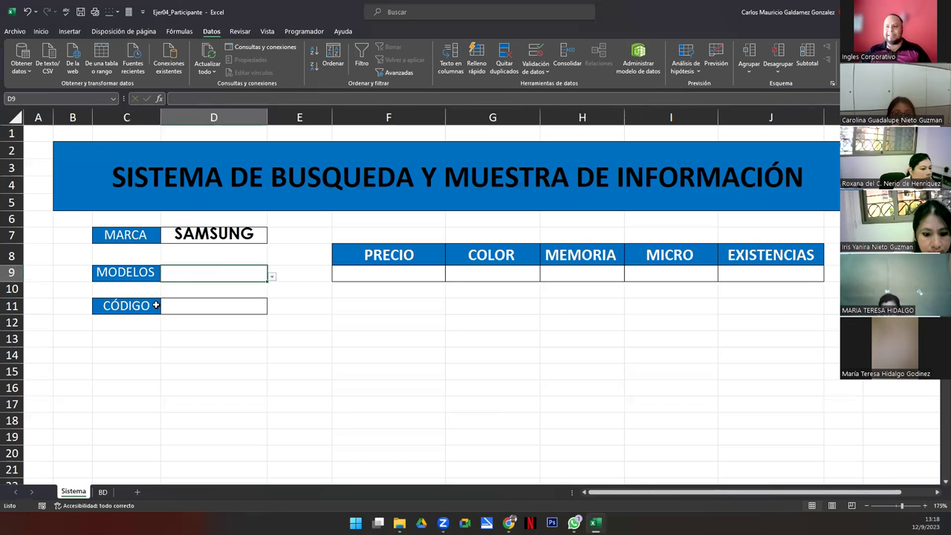
{"action": "left_click", "coordinate": [197, 236]}
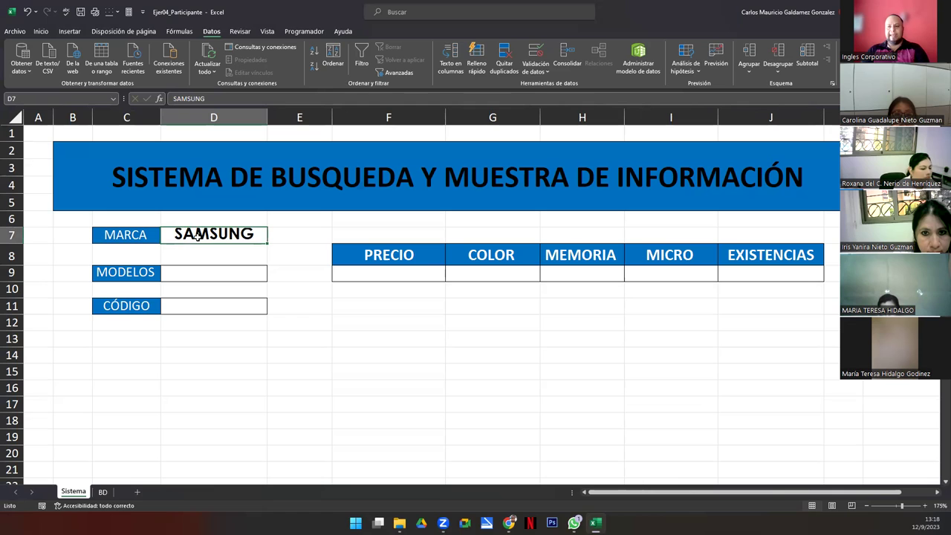
{"action": "type", "text": "lg"}
{"action": "key", "text": "BackSpace"}
{"action": "key", "text": "BackSpace"}
{"action": "type", "text": "LG"}
{"action": "key", "text": "Return"}
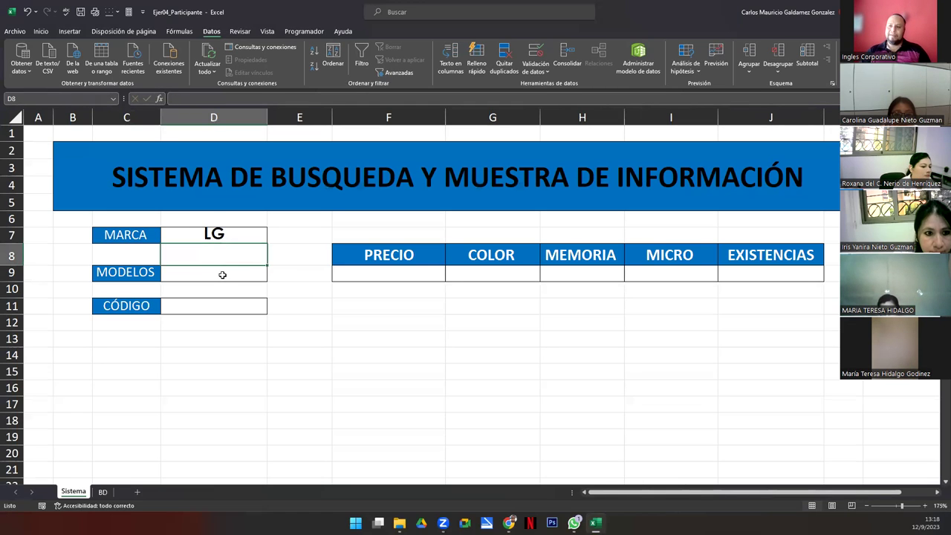
{"action": "left_click", "coordinate": [222, 275]}
{"action": "left_click", "coordinate": [273, 276]}
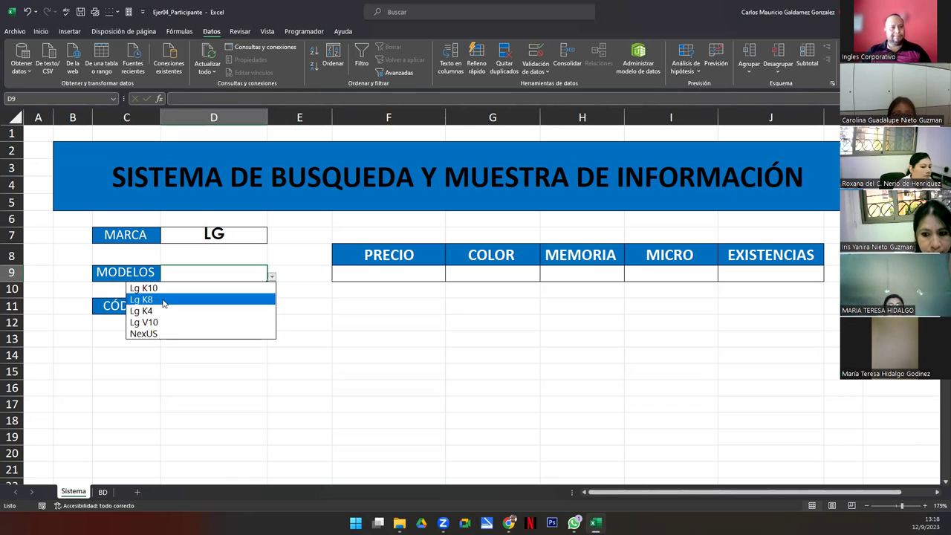
Choose Lg K8 from the MODELOS dropdown in D9.
{"action": "left_click", "coordinate": [279, 238]}
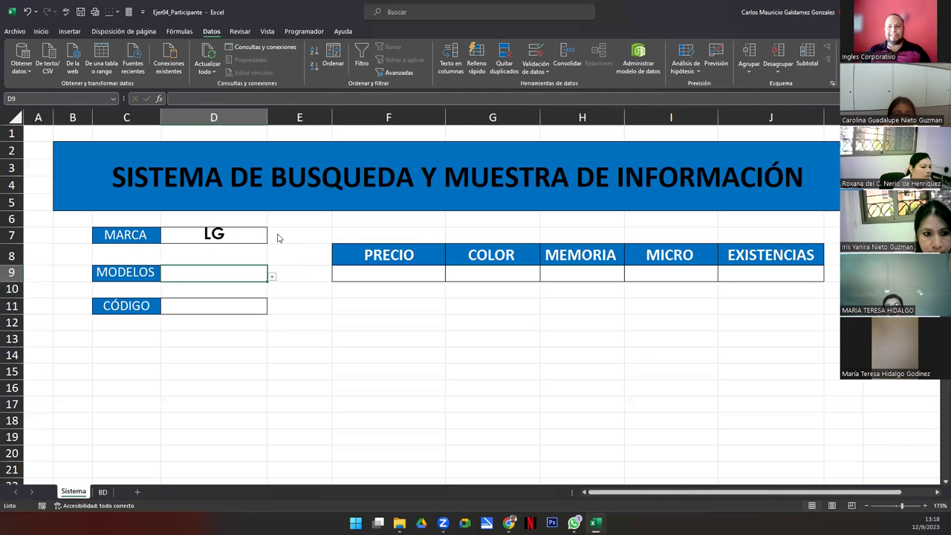
{"action": "left_click", "coordinate": [272, 277]}
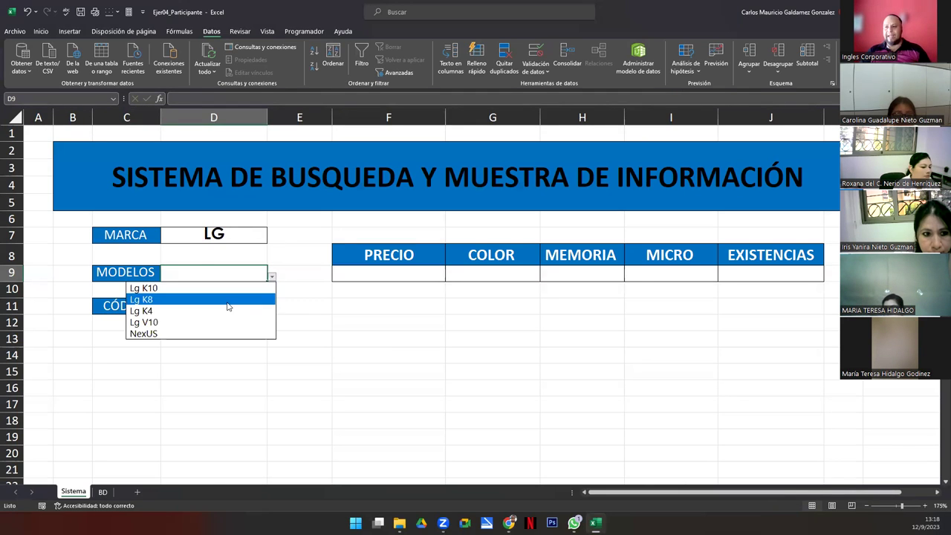
{"action": "left_click", "coordinate": [201, 297]}
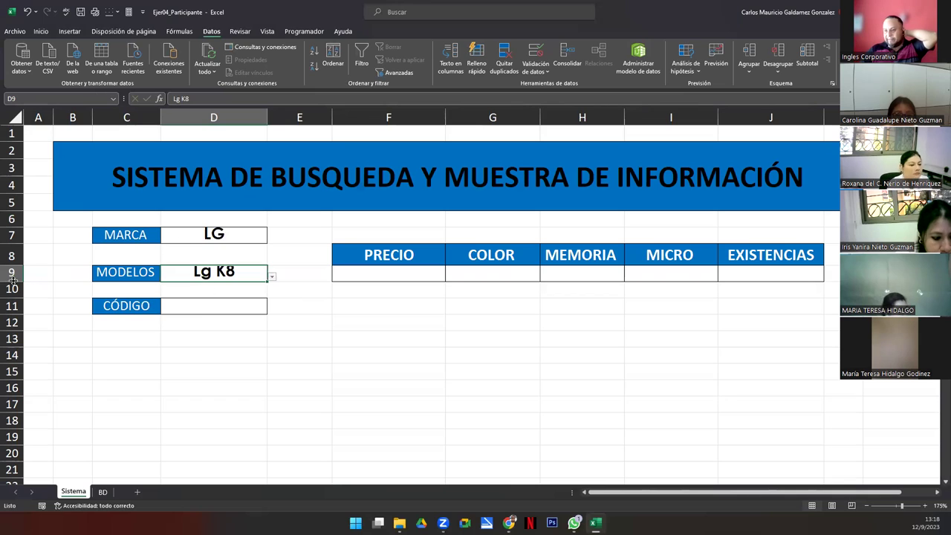
Make rows 7, 9 and 11 taller, entering and then clearing a test value 5 in D11.
{"action": "left_click_drag", "start_coordinate": [11, 288], "coordinate": [11, 294]}
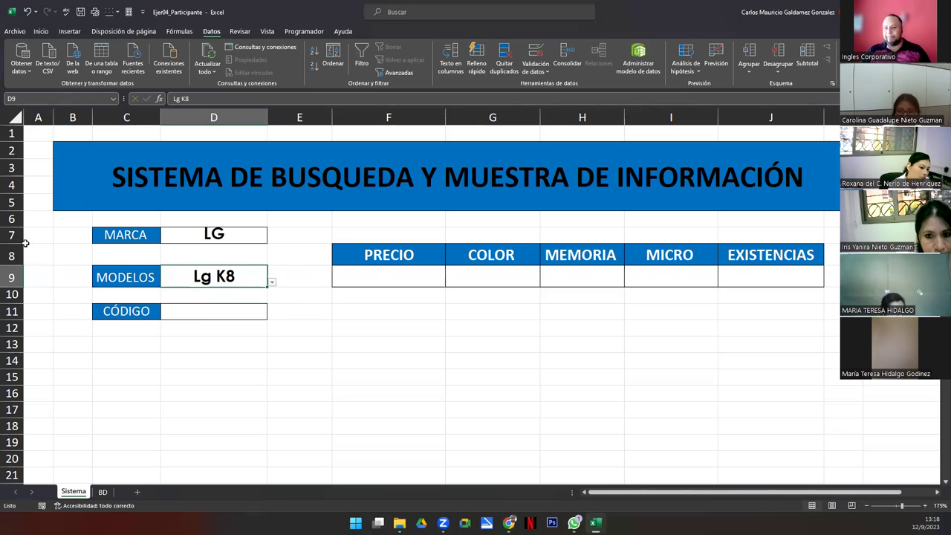
{"action": "left_click_drag", "start_coordinate": [11, 244], "coordinate": [12, 249]}
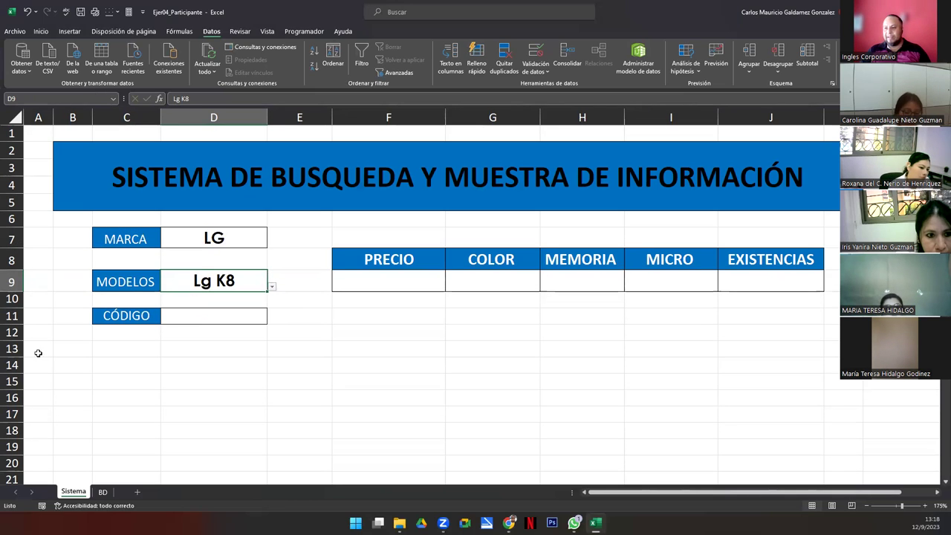
{"action": "left_click", "coordinate": [187, 315]}
{"action": "type", "text": "5"}
{"action": "key", "text": "Return"}
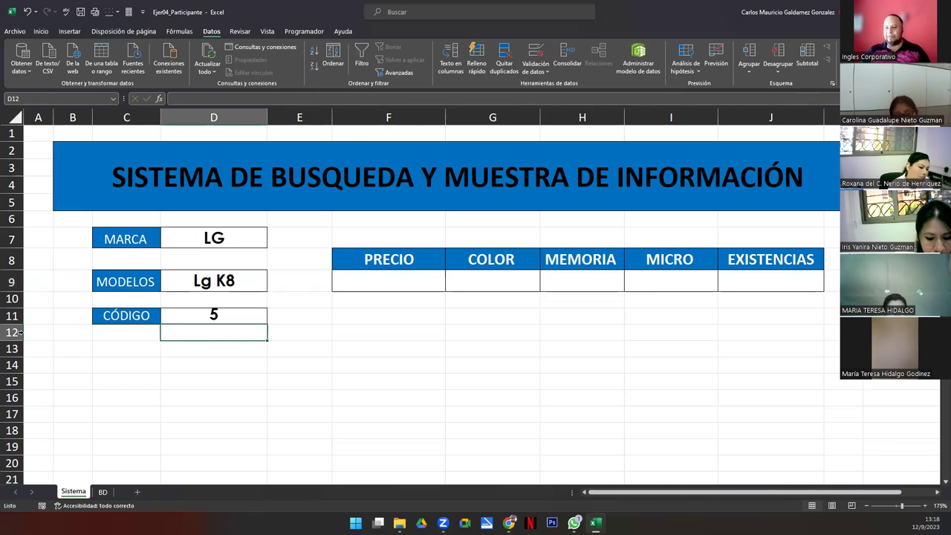
{"action": "left_click_drag", "start_coordinate": [11, 324], "coordinate": [11, 329]}
{"action": "left_click", "coordinate": [213, 318]}
{"action": "key", "text": "Delete"}
Switch MARCA to SAMSUNG and pick GALAXY ICE 1 as the model.
{"action": "left_click", "coordinate": [194, 285]}
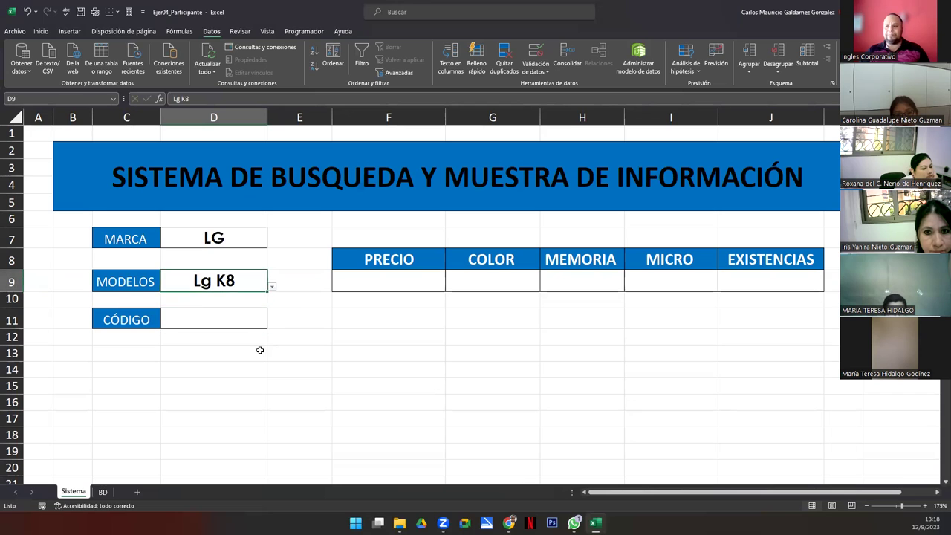
{"action": "left_click", "coordinate": [247, 238]}
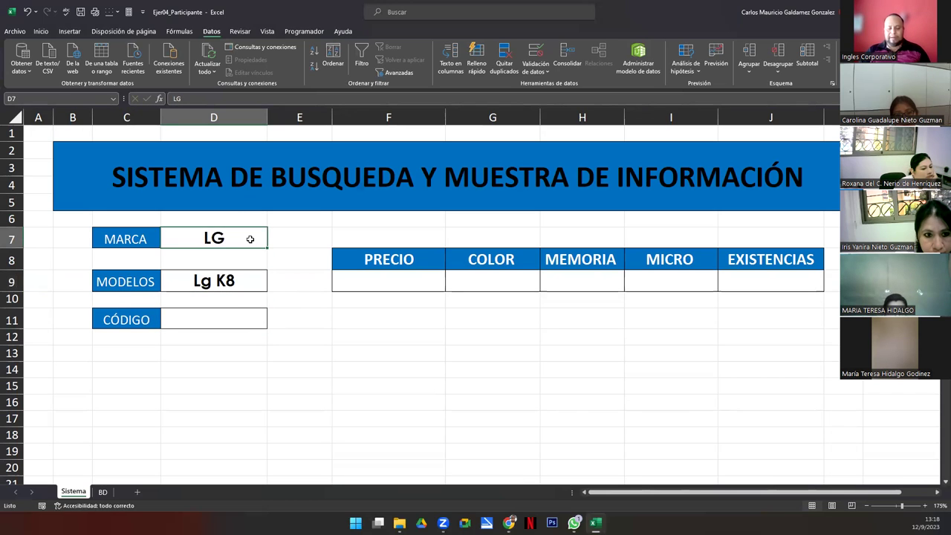
{"action": "type", "text": "SAMSU"}
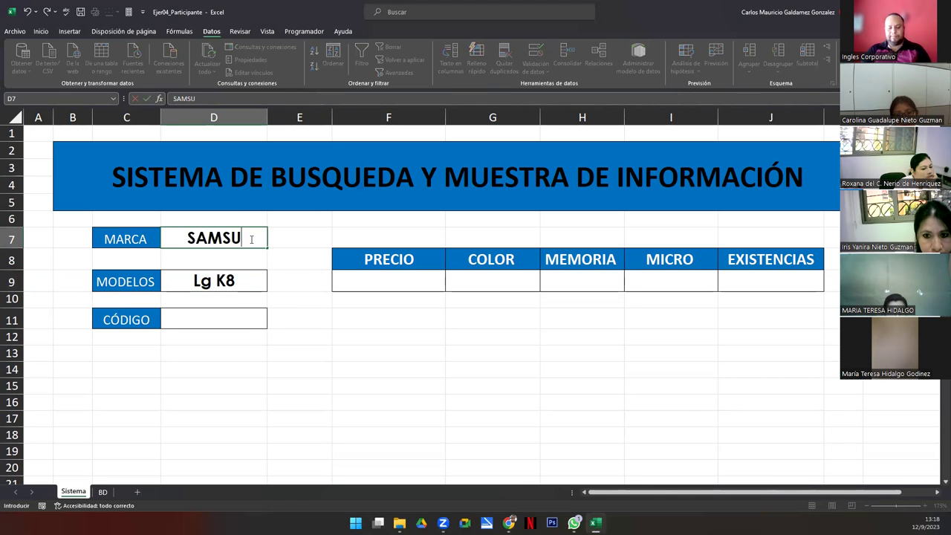
{"action": "type", "text": "NG"}
{"action": "key", "text": "Return"}
{"action": "left_click", "coordinate": [260, 287]}
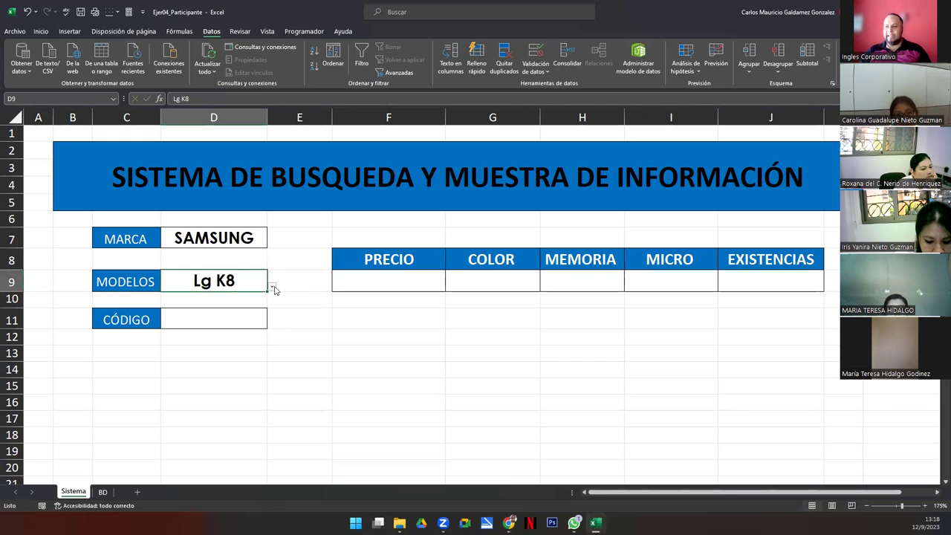
{"action": "left_click", "coordinate": [272, 286]}
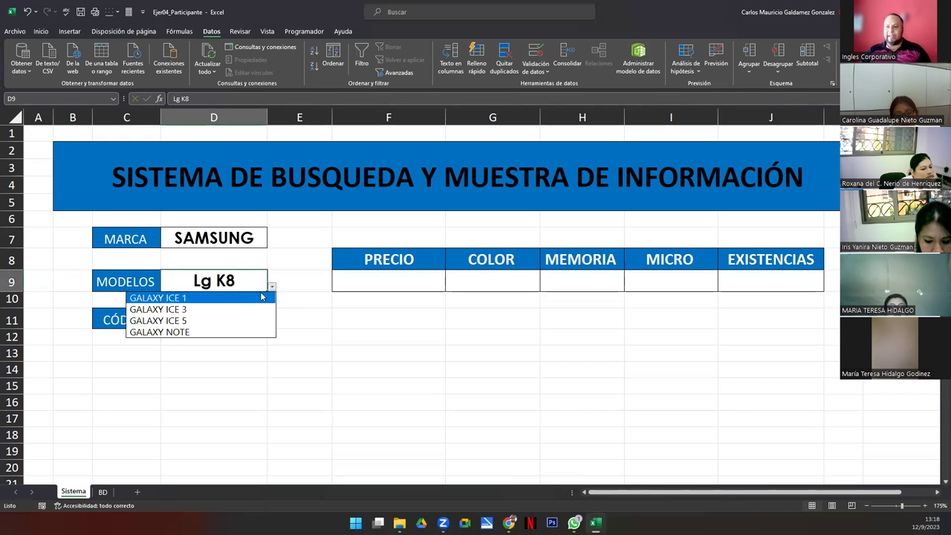
{"action": "left_click", "coordinate": [186, 297]}
{"action": "left_click", "coordinate": [272, 133]}
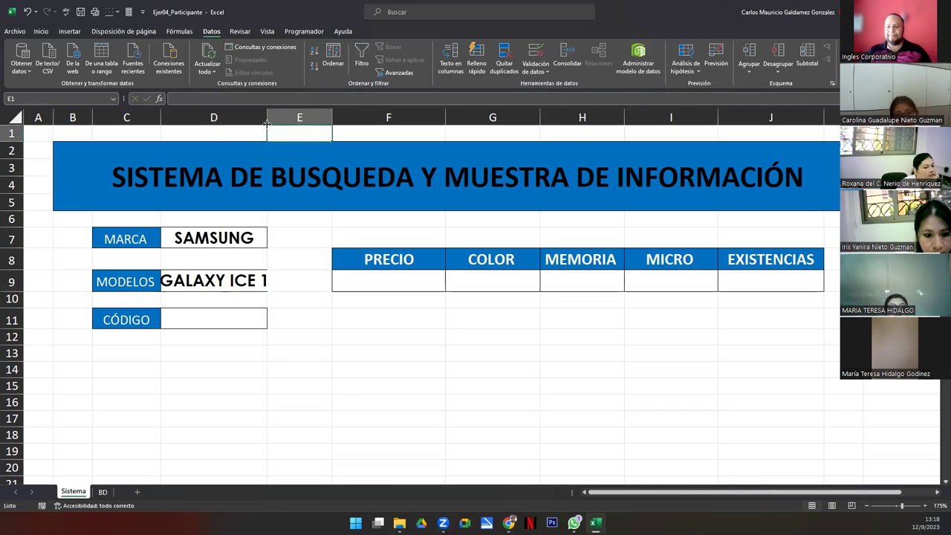
Autofit column D to GALAXY ICE 1, narrow column B and widen columns C and D.
{"action": "double_click", "coordinate": [266, 116]}
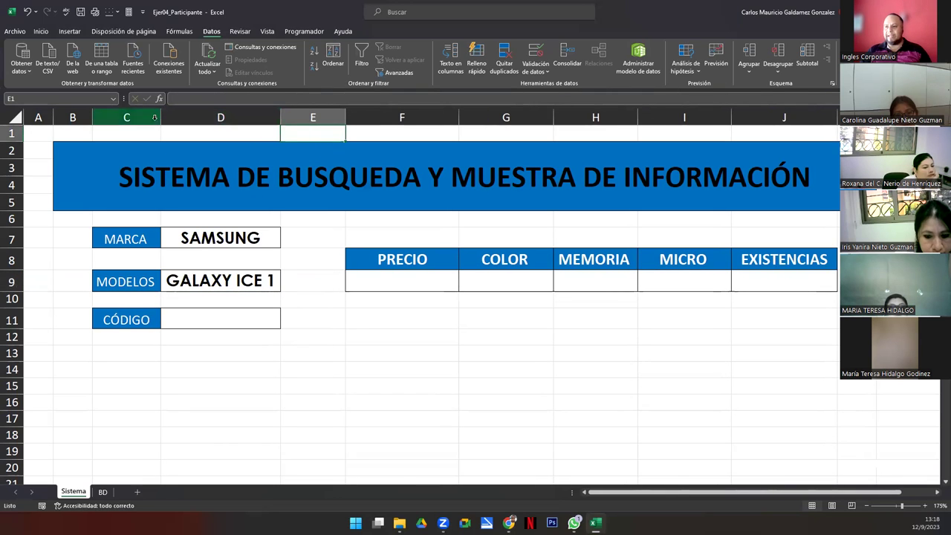
{"action": "left_click_drag", "start_coordinate": [160, 118], "coordinate": [157, 117]}
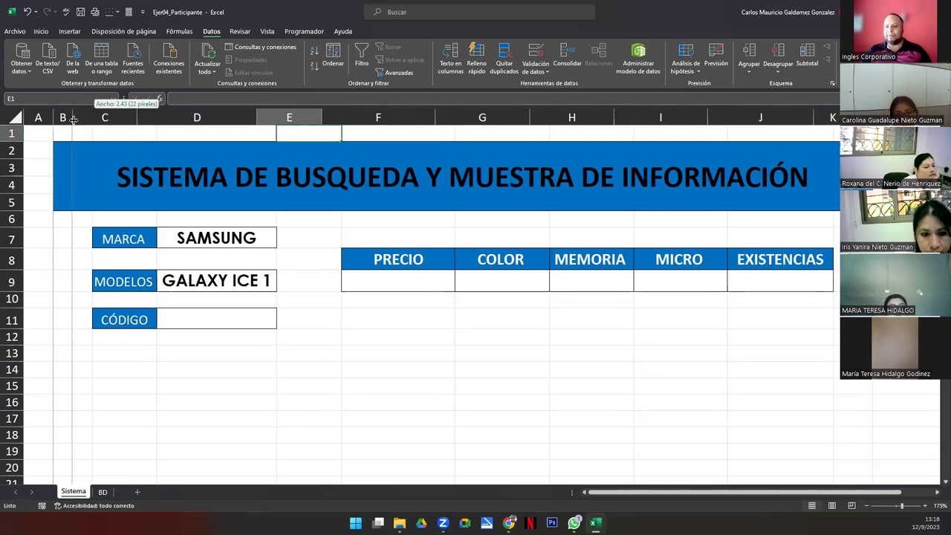
{"action": "left_click_drag", "start_coordinate": [88, 117], "coordinate": [71, 118]}
{"action": "left_click_drag", "start_coordinate": [252, 119], "coordinate": [291, 118]}
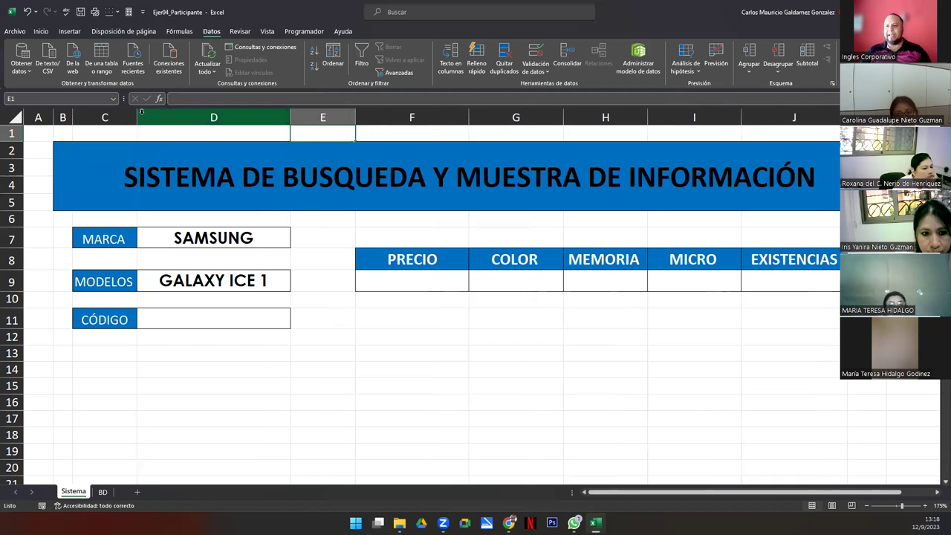
{"action": "left_click_drag", "start_coordinate": [140, 116], "coordinate": [144, 116]}
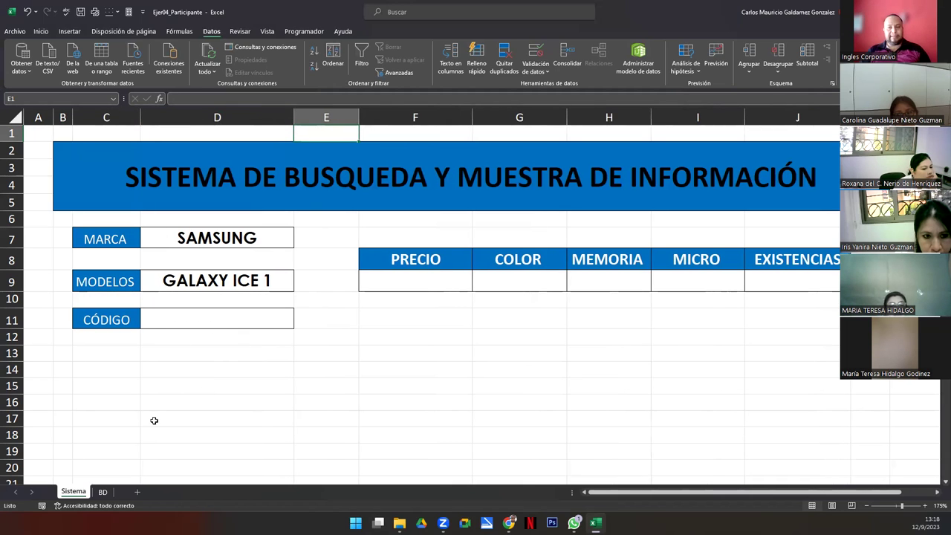
Recheck the SAMSUNG model dropdown in D9, keeping GALAXY ICE 1 selected.
{"action": "left_click", "coordinate": [227, 241]}
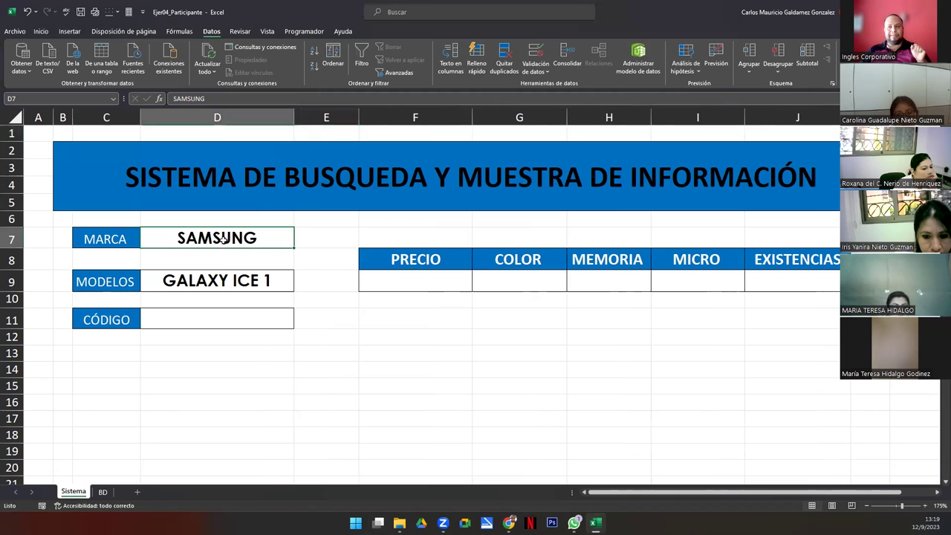
{"action": "left_click", "coordinate": [213, 282]}
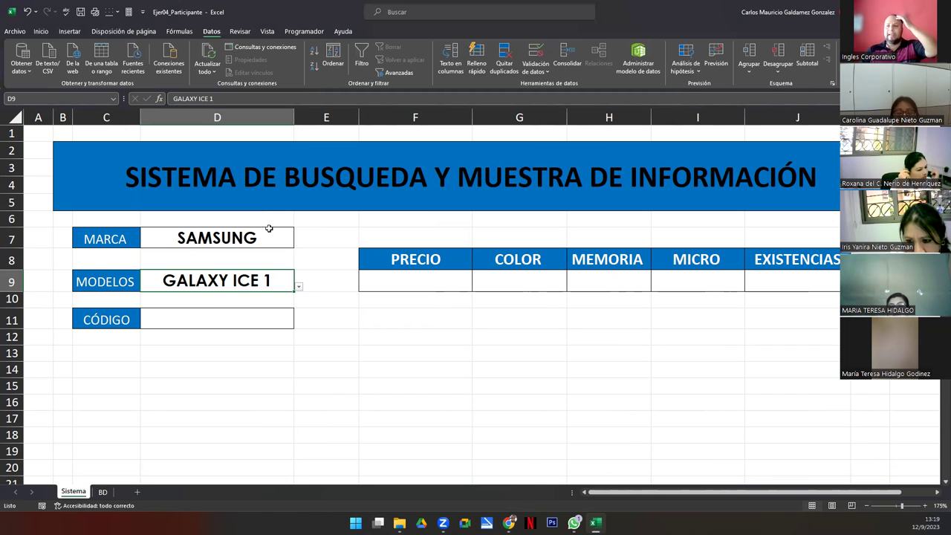
{"action": "left_click", "coordinate": [230, 237]}
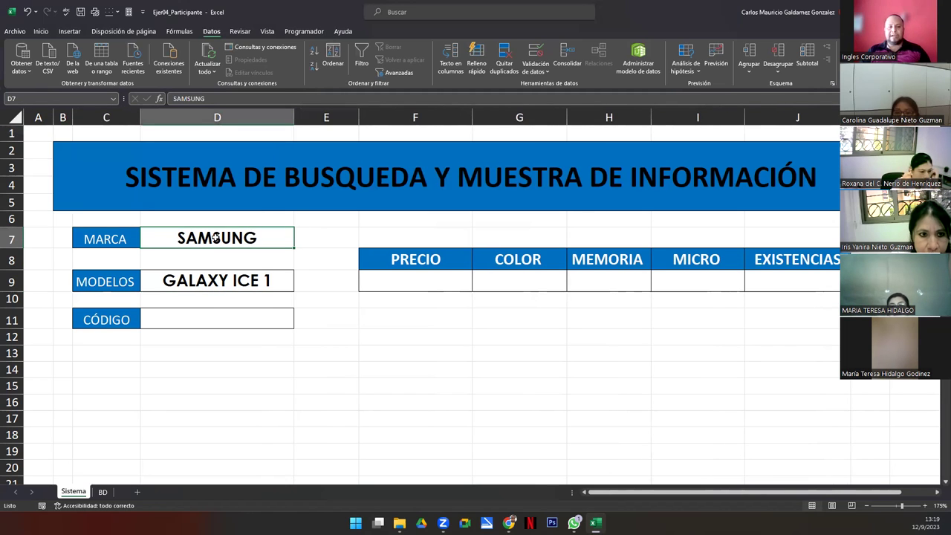
{"action": "left_click", "coordinate": [236, 283]}
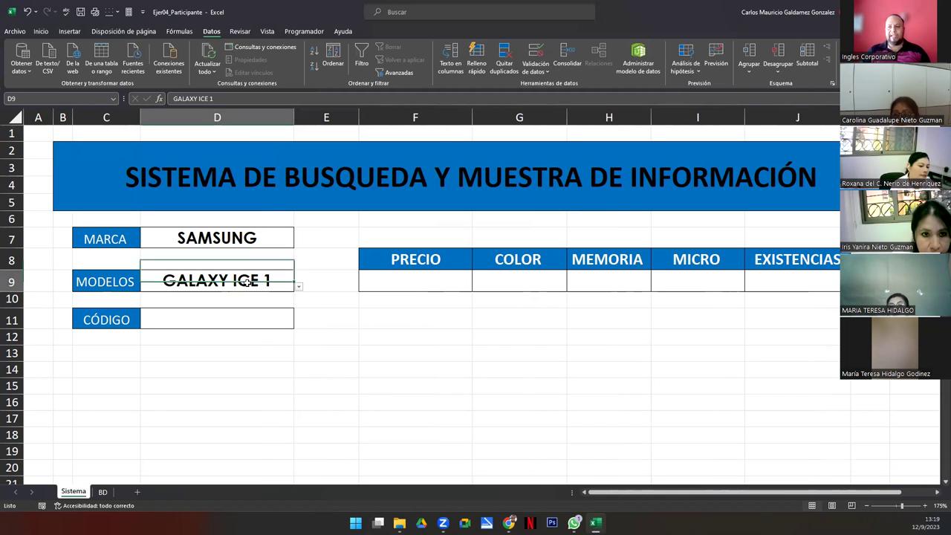
{"action": "left_click", "coordinate": [298, 289]}
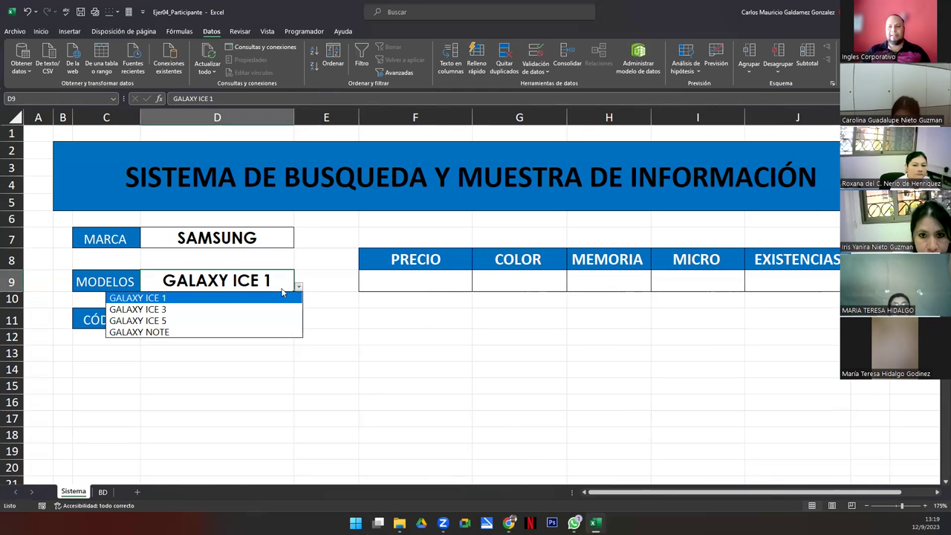
{"action": "left_click", "coordinate": [243, 283]}
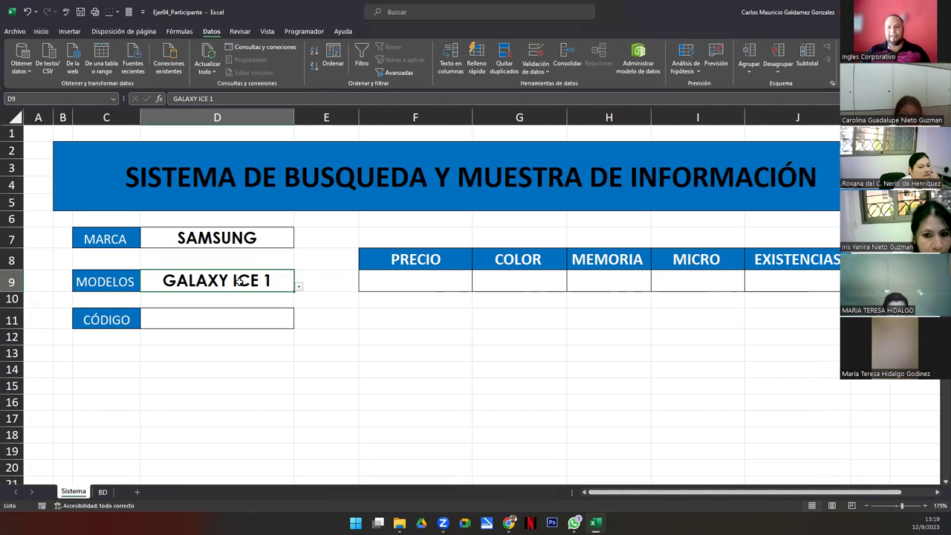
Inspect D9's =INDIRECTO($D$7) list source alongside the model data on the BD sheet.
{"action": "left_click", "coordinate": [536, 56]}
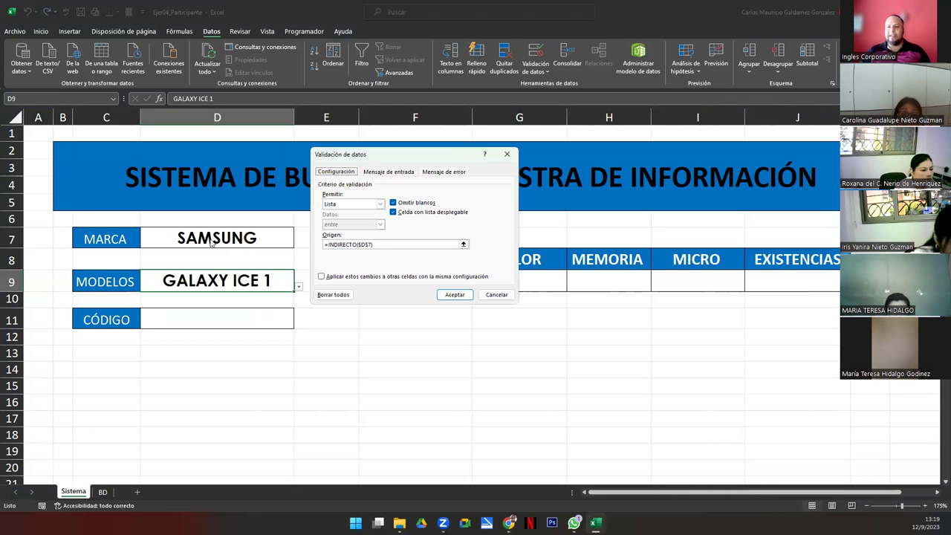
{"action": "key", "text": "ctrl+Page_Down"}
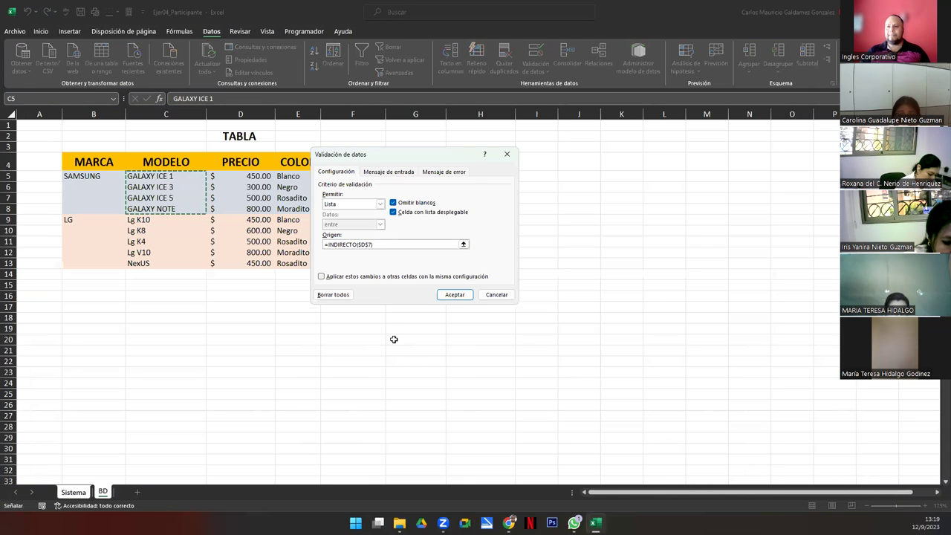
{"action": "left_click", "coordinate": [365, 246]}
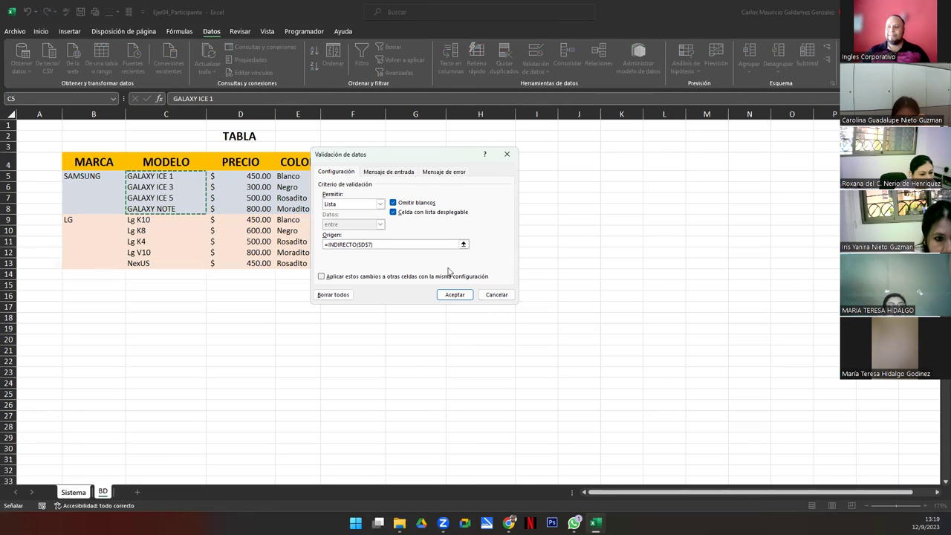
{"action": "left_click", "coordinate": [390, 243]}
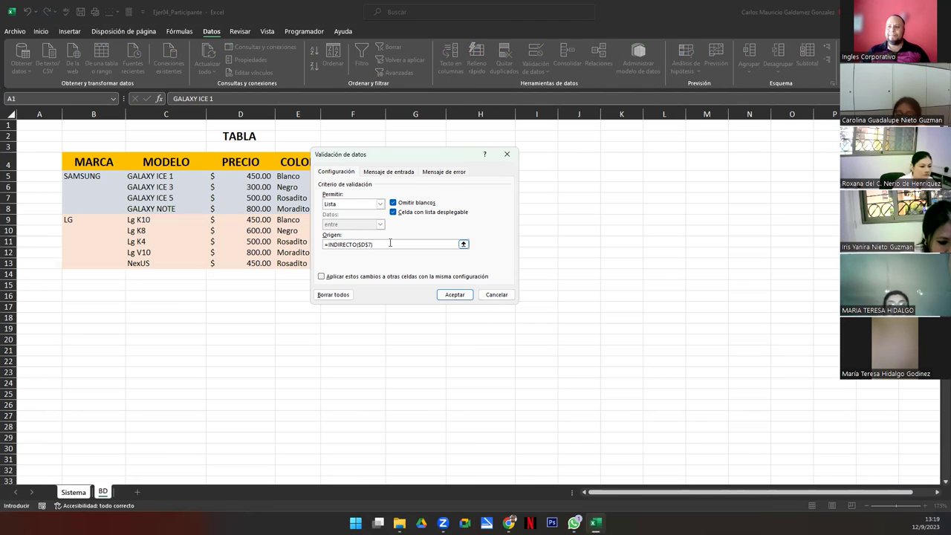
{"action": "left_click", "coordinate": [455, 295]}
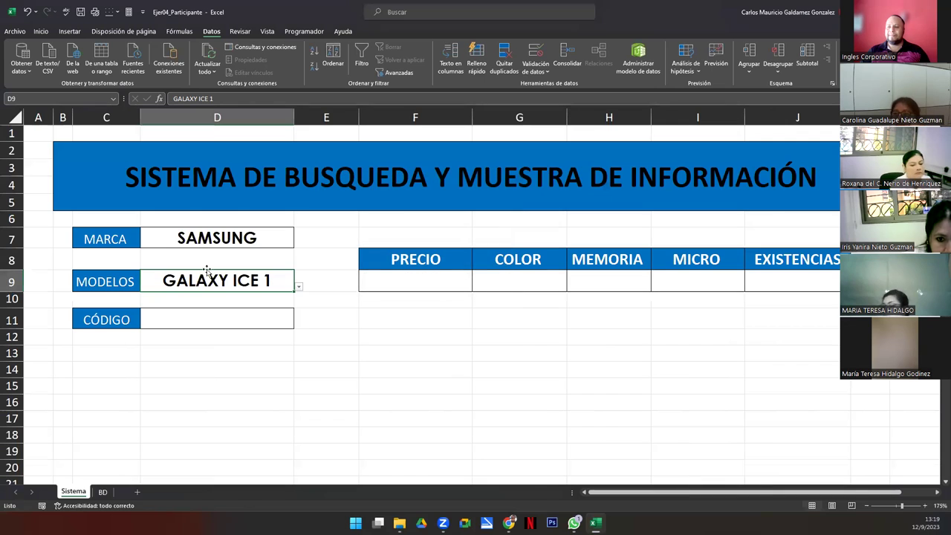
Confirm the dependent list validation for MODELOS after comparing it with the BD model ranges.
{"action": "left_click", "coordinate": [535, 58]}
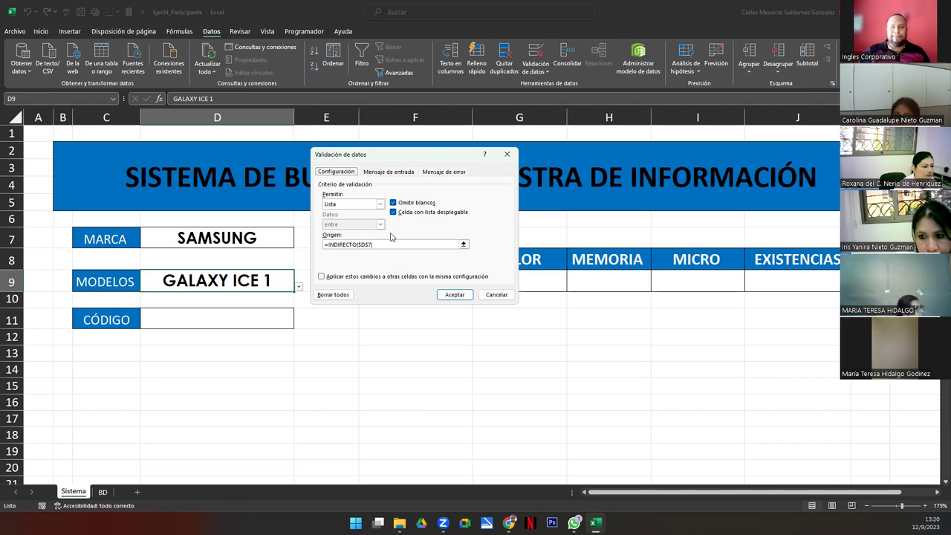
{"action": "left_click_drag", "start_coordinate": [377, 152], "coordinate": [371, 180]}
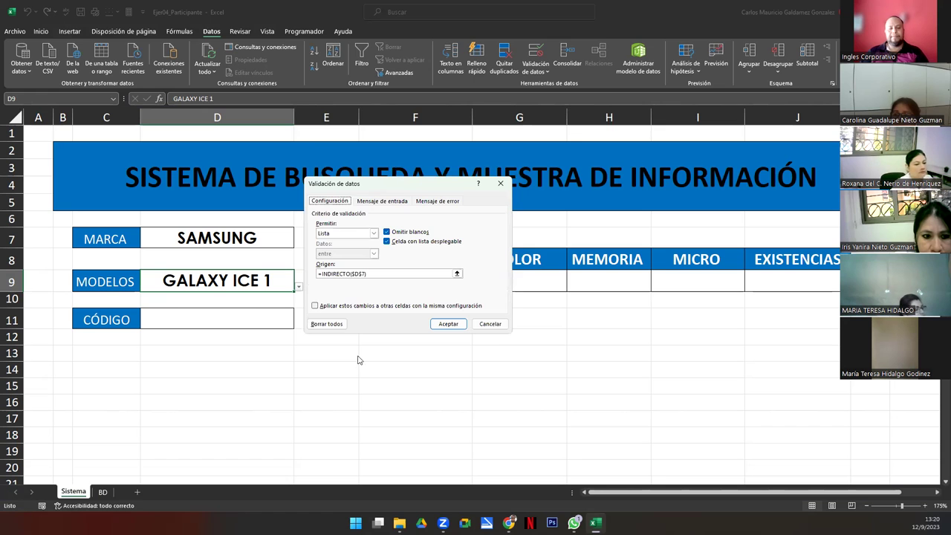
{"action": "key", "text": "ctrl+Page_Down"}
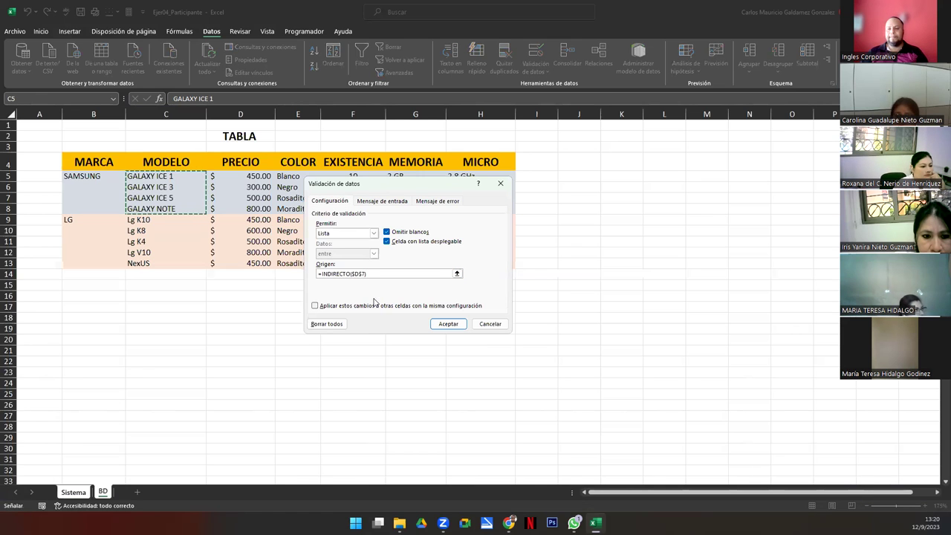
{"action": "left_click", "coordinate": [449, 324]}
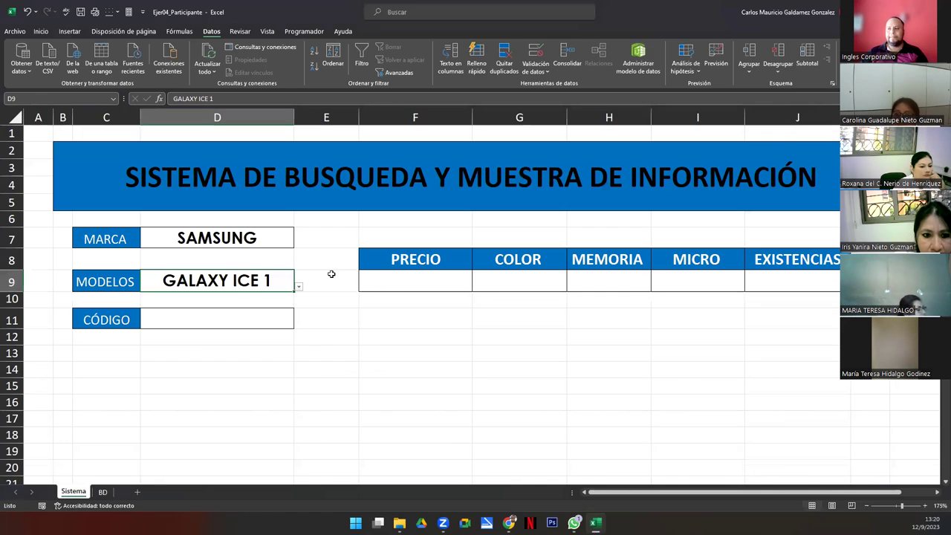
{"action": "left_click", "coordinate": [535, 51]}
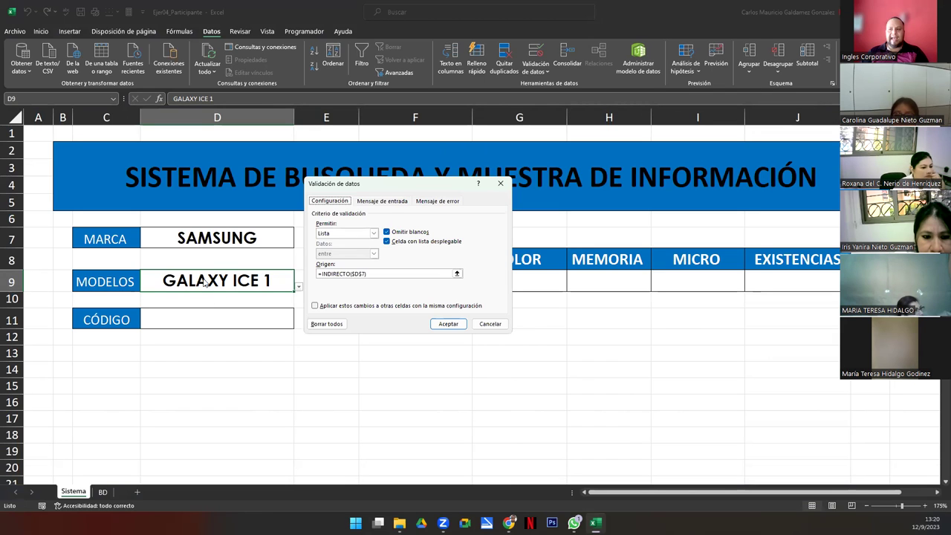
{"action": "key", "text": "ctrl+Page_Down"}
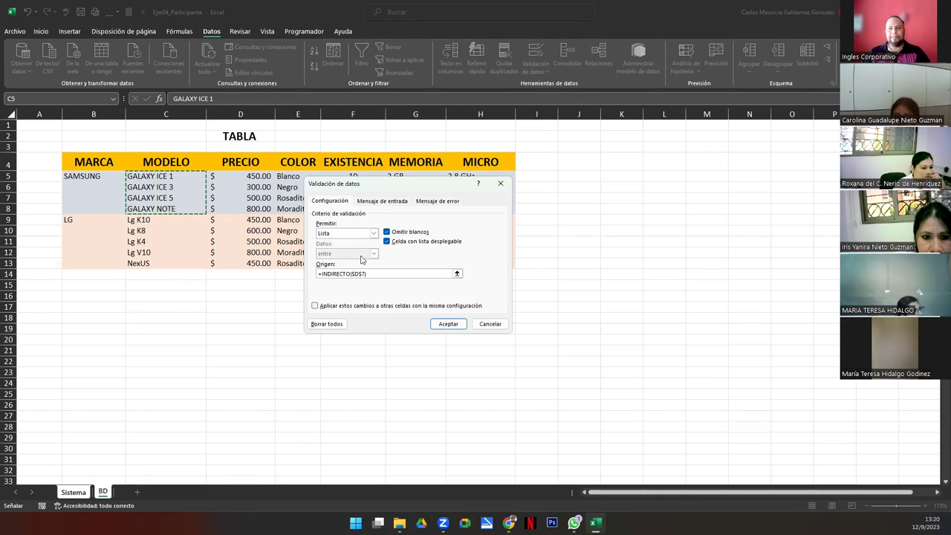
{"action": "left_click", "coordinate": [493, 326]}
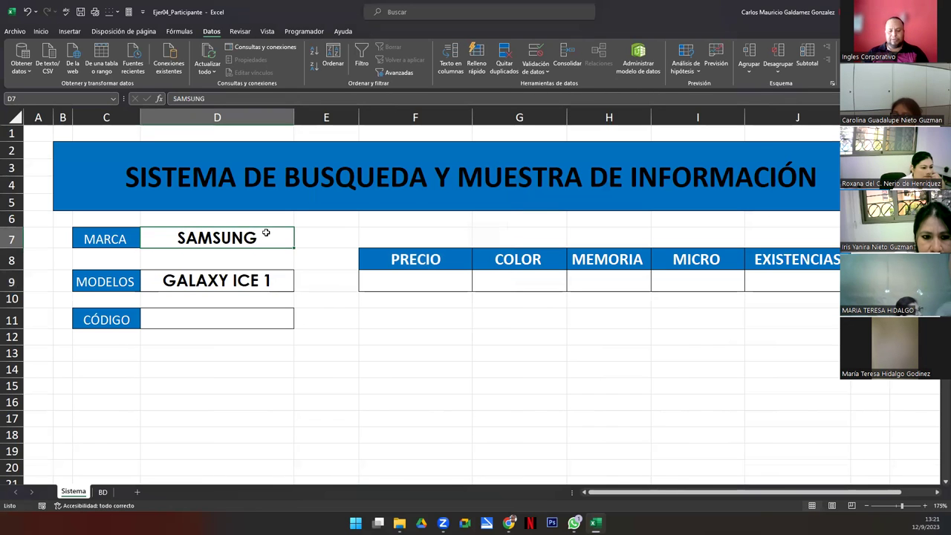
Set MARCA to LG and choose Lg K4 from the MODELOS dropdown.
{"action": "type", "text": "lg"}
{"action": "key", "text": "BackSpace"}
{"action": "key", "text": "BackSpace"}
{"action": "type", "text": "LG"}
{"action": "key", "text": "Return"}
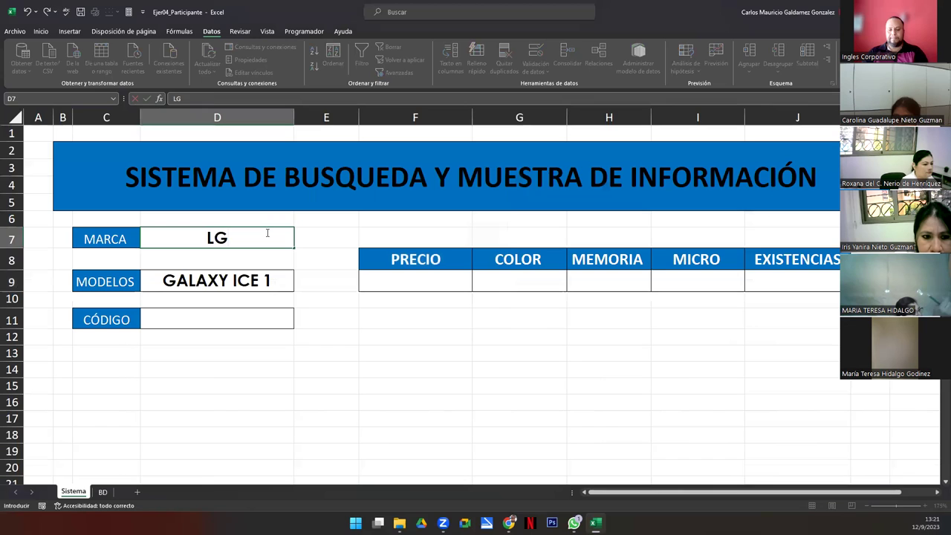
{"action": "left_click", "coordinate": [268, 281]}
{"action": "left_click", "coordinate": [298, 286]}
{"action": "left_click", "coordinate": [202, 321]}
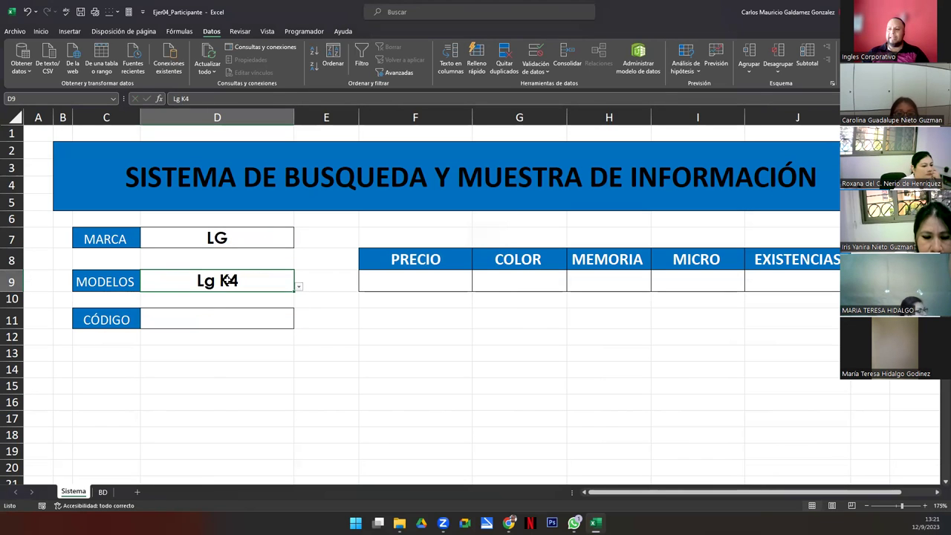
Review D9's validation settings against the LG range on BD, closing without changes.
{"action": "left_click", "coordinate": [535, 52]}
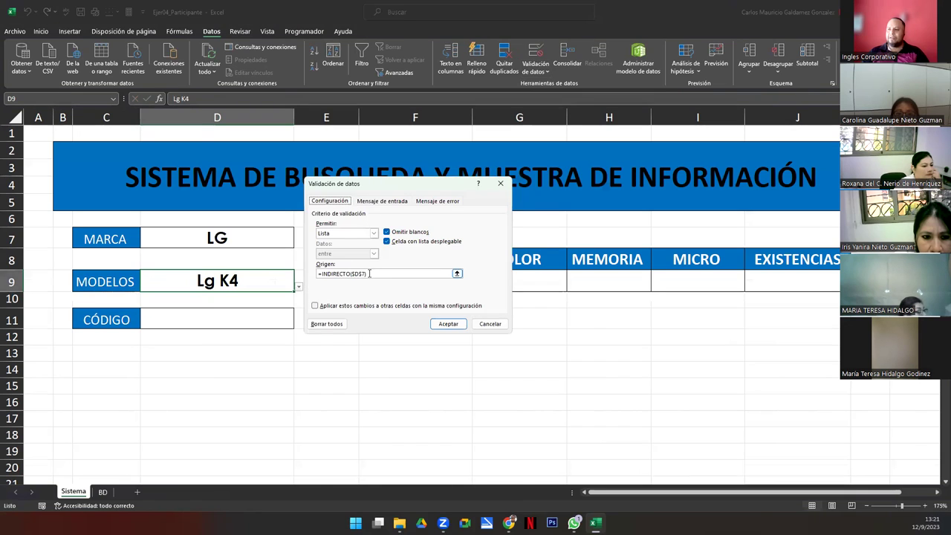
{"action": "key", "text": "ctrl+Page_Down"}
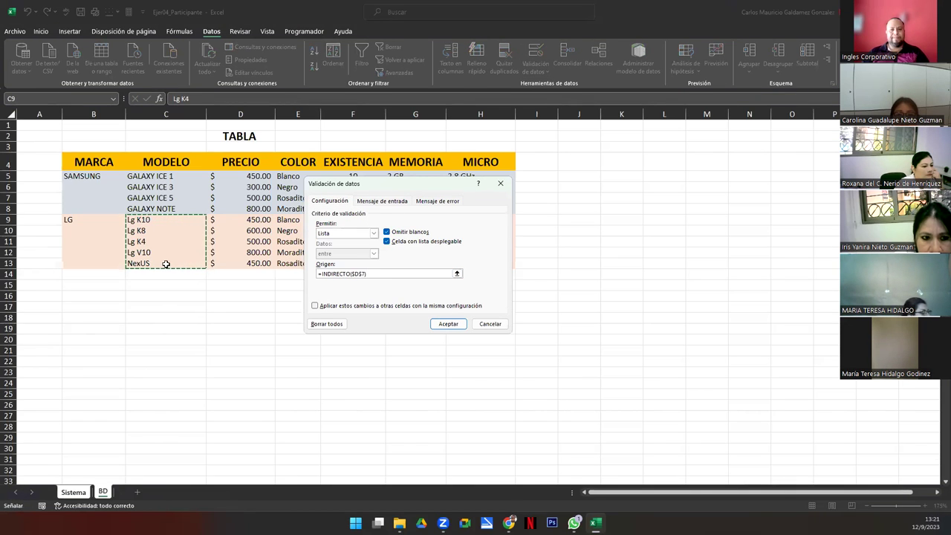
{"action": "left_click", "coordinate": [488, 324]}
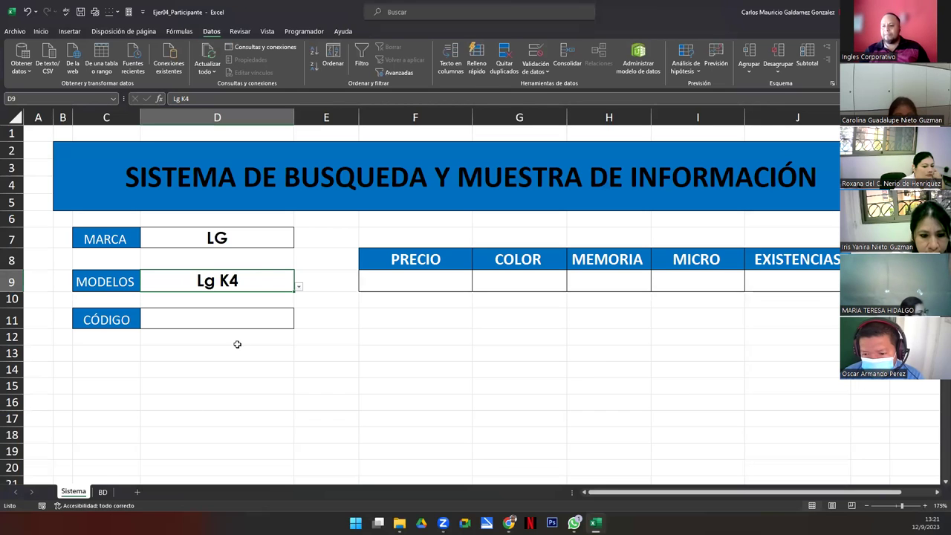
{"action": "left_click", "coordinate": [103, 492]}
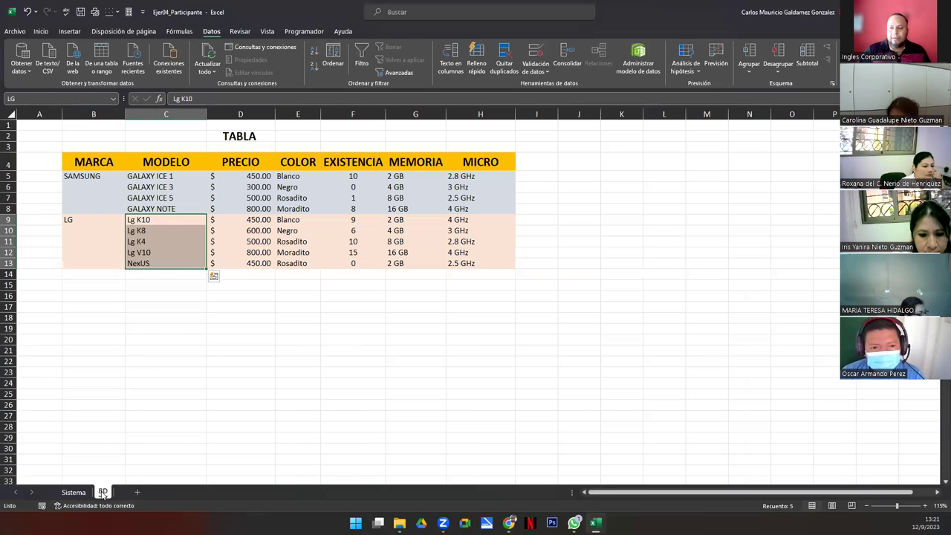
{"action": "left_click", "coordinate": [211, 349]}
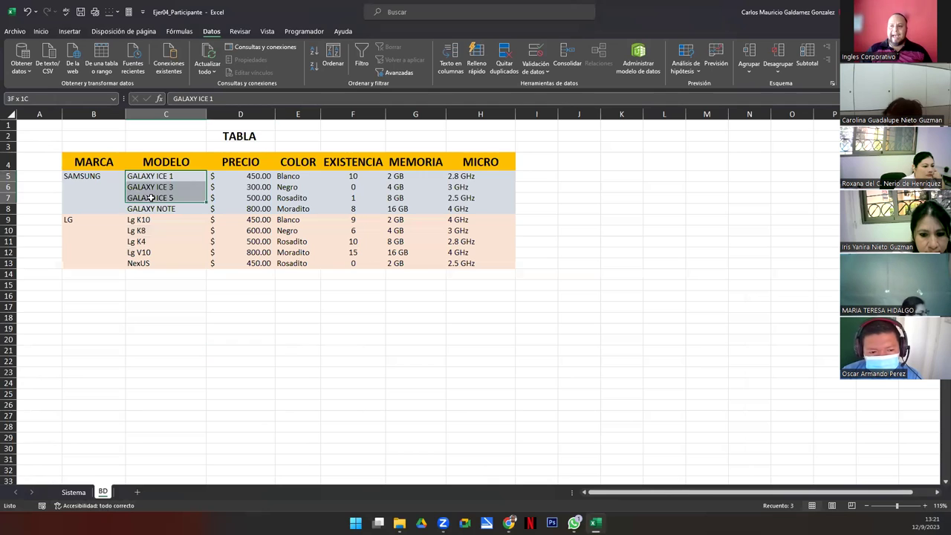
{"action": "left_click_drag", "start_coordinate": [152, 177], "coordinate": [154, 211]}
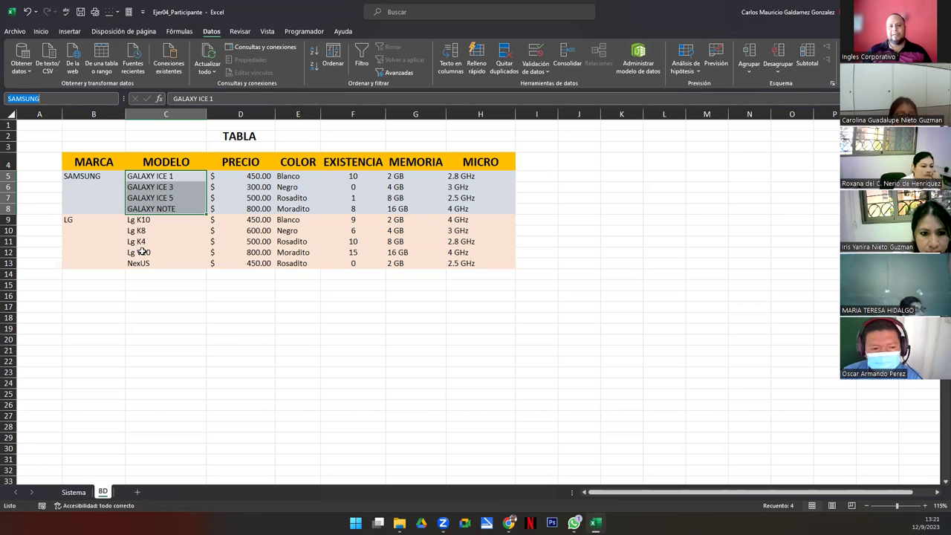
{"action": "left_click_drag", "start_coordinate": [134, 221], "coordinate": [148, 262]}
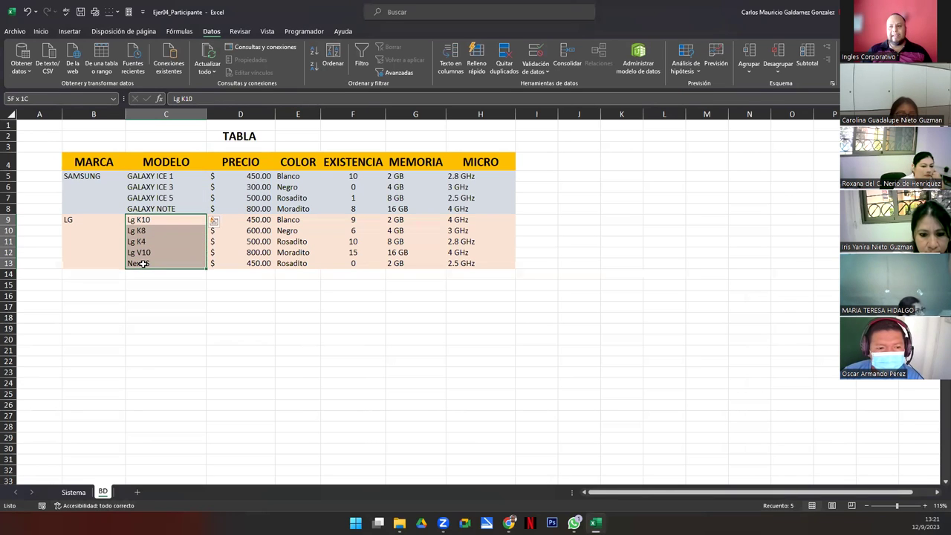
{"action": "left_click", "coordinate": [90, 101]}
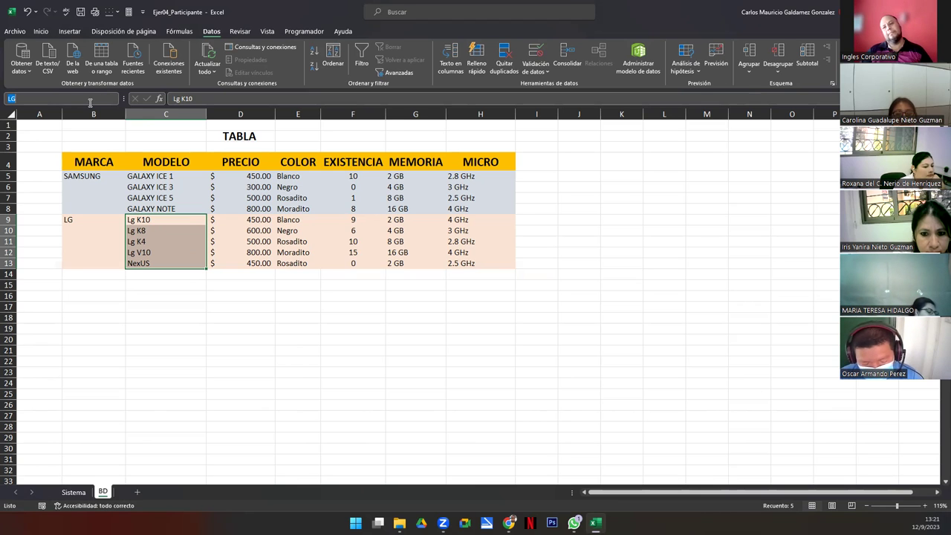
{"action": "left_click", "coordinate": [73, 492]}
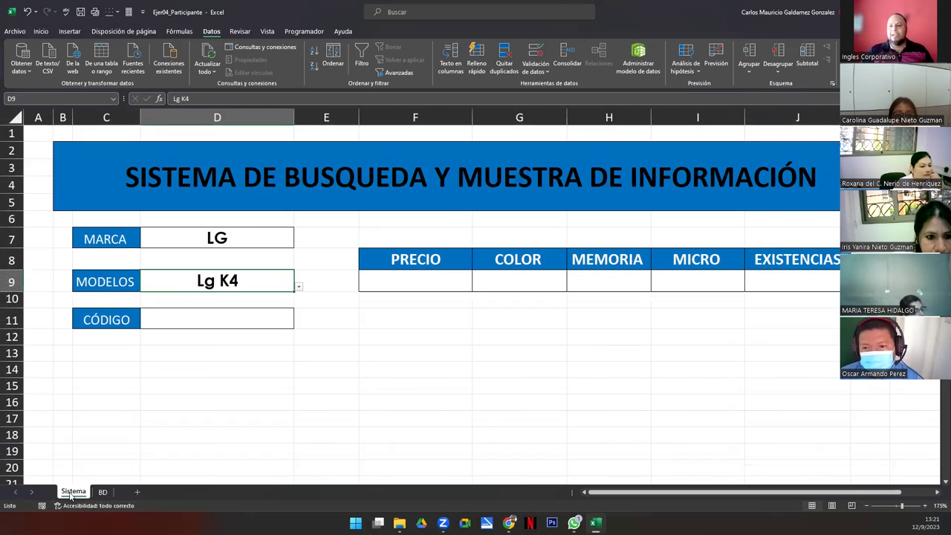
Enter =SUSTITUIR(D9;" ";"_") in D11 so CÓDIGO displays Lg_K4.
{"action": "left_click", "coordinate": [163, 325]}
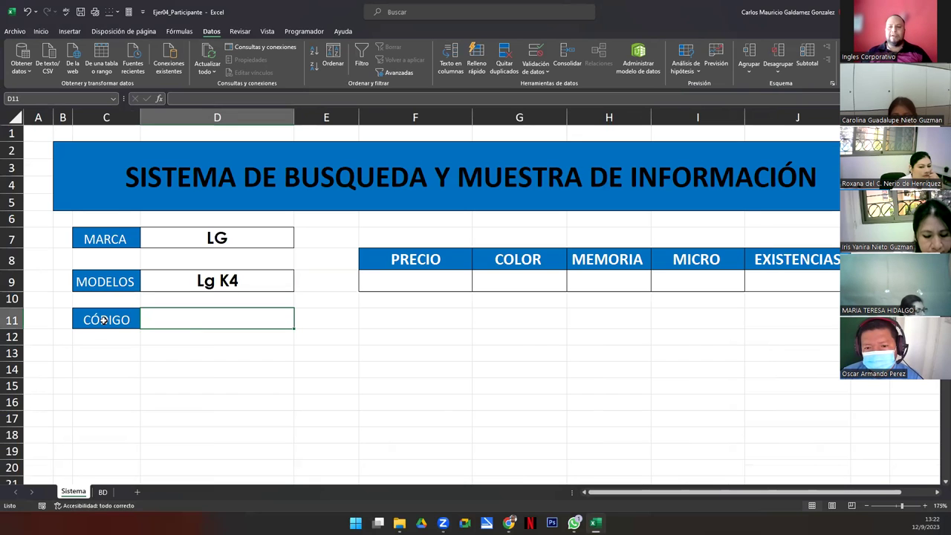
{"action": "left_click_drag", "start_coordinate": [104, 319], "coordinate": [153, 321]}
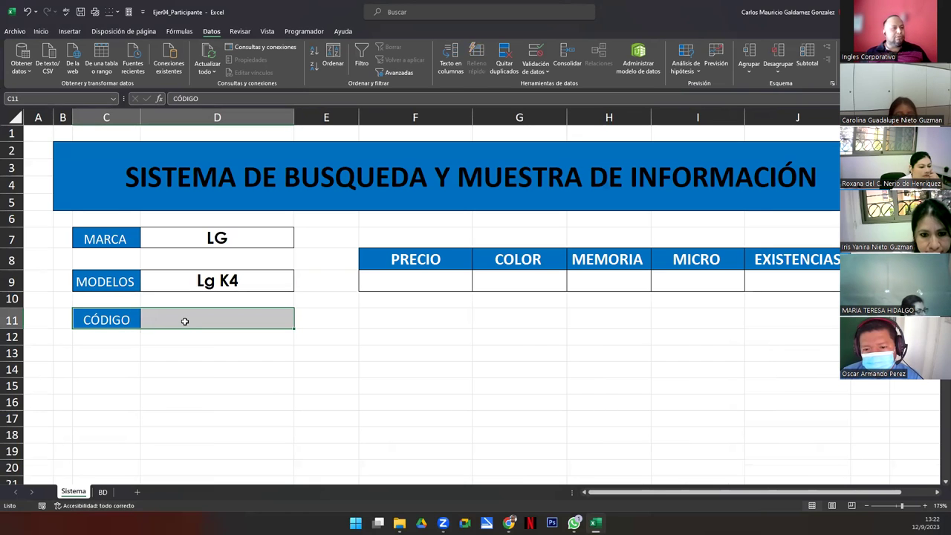
{"action": "left_click", "coordinate": [187, 324]}
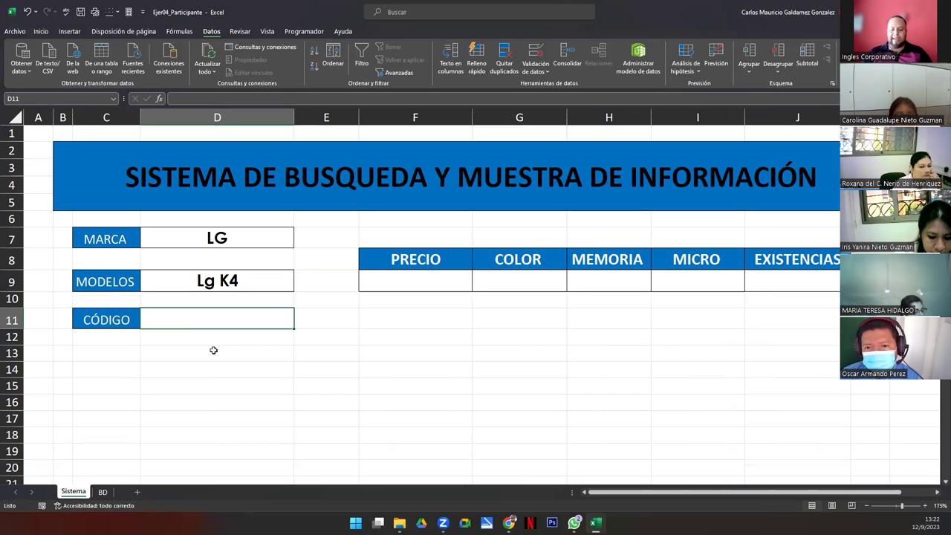
{"action": "type", "text": "="}
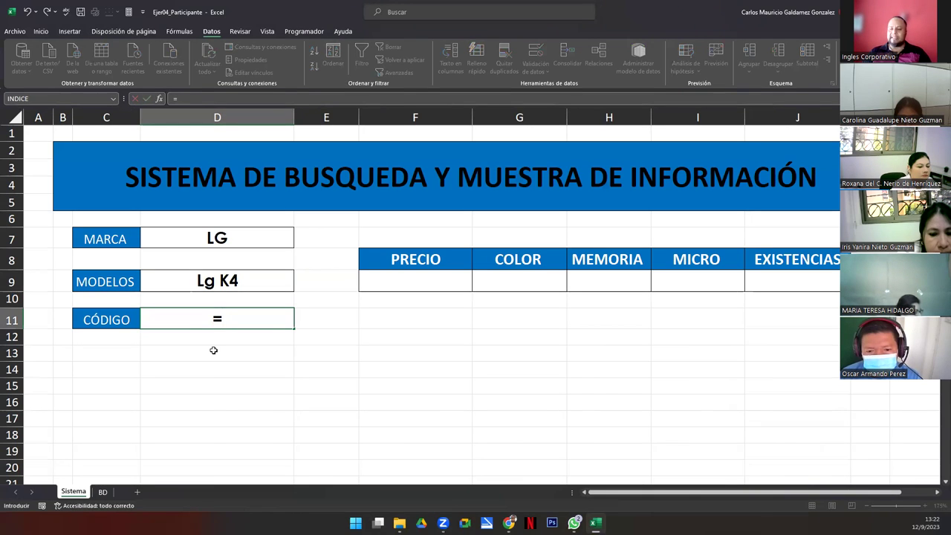
{"action": "type", "text": "SUS"}
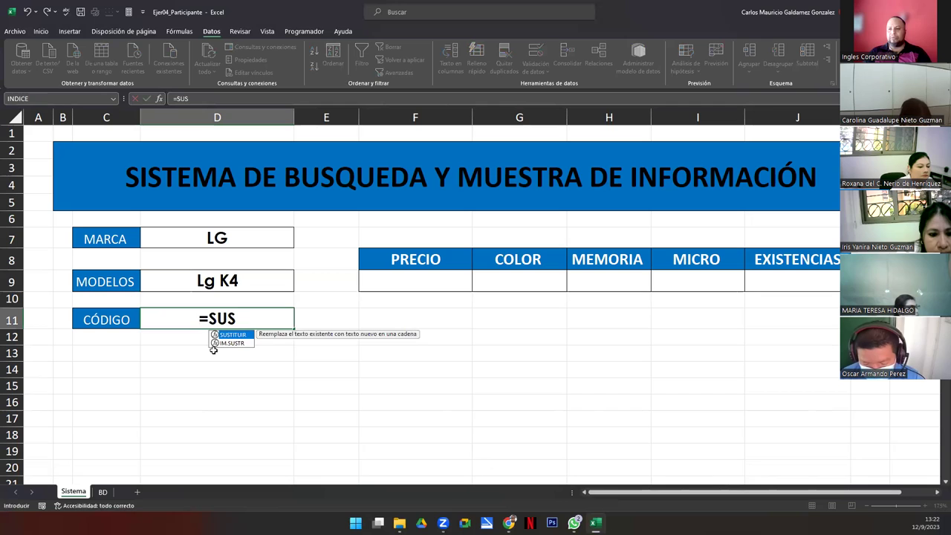
{"action": "key", "text": "Tab"}
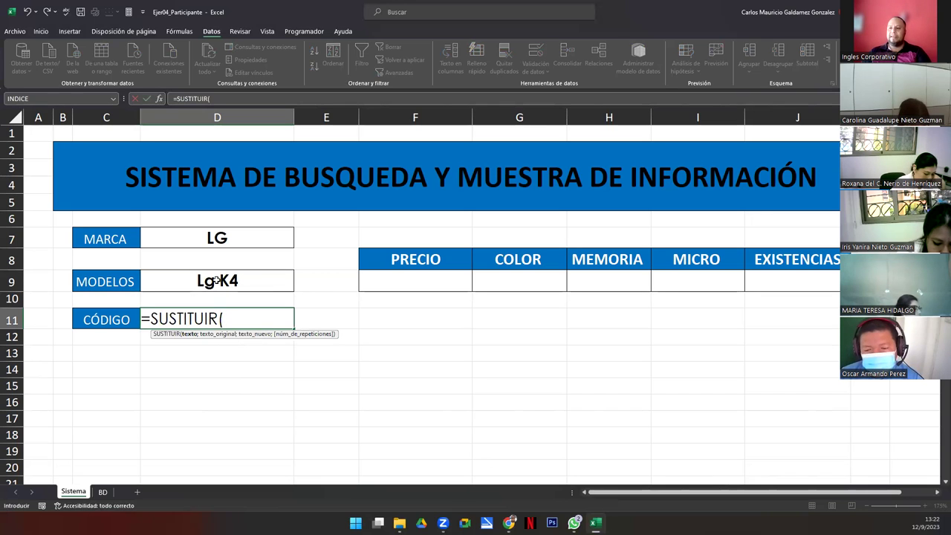
{"action": "left_click", "coordinate": [212, 280]}
{"action": "type", "text": ";"}
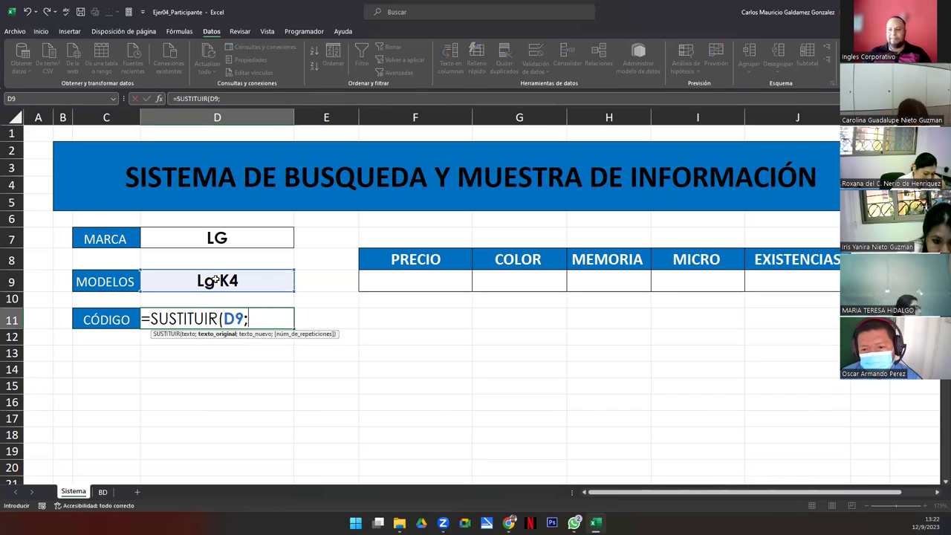
{"action": "type", "text": "\" \";\"_\""}
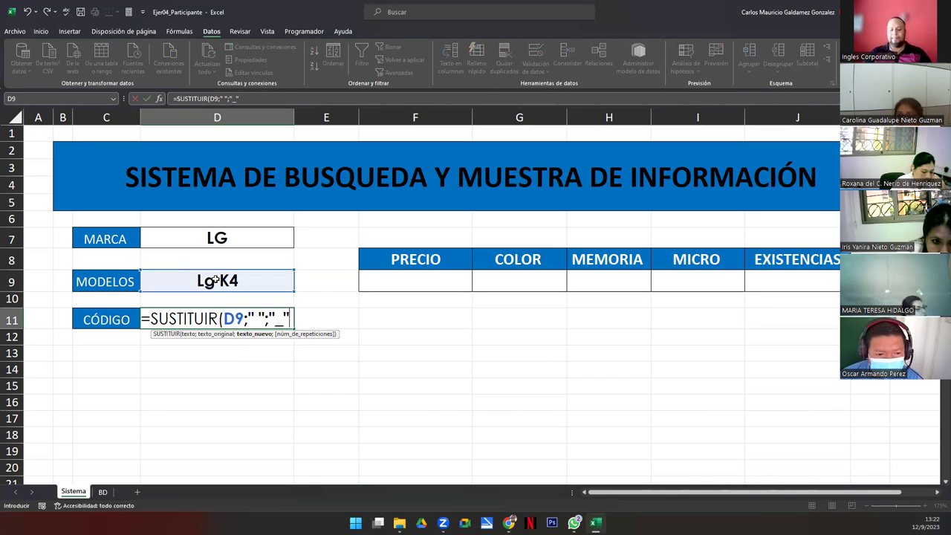
{"action": "type", "text": ")"}
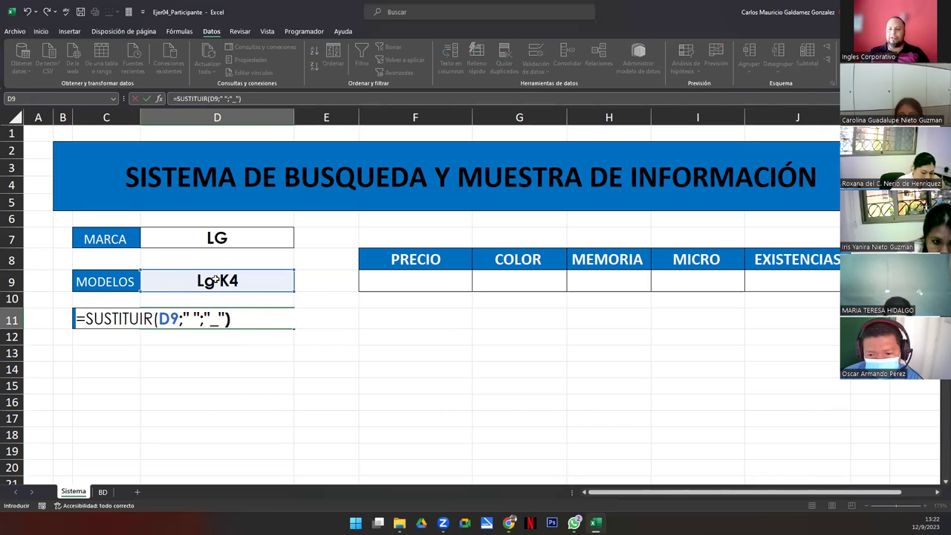
{"action": "key", "text": "ctrl+Return"}
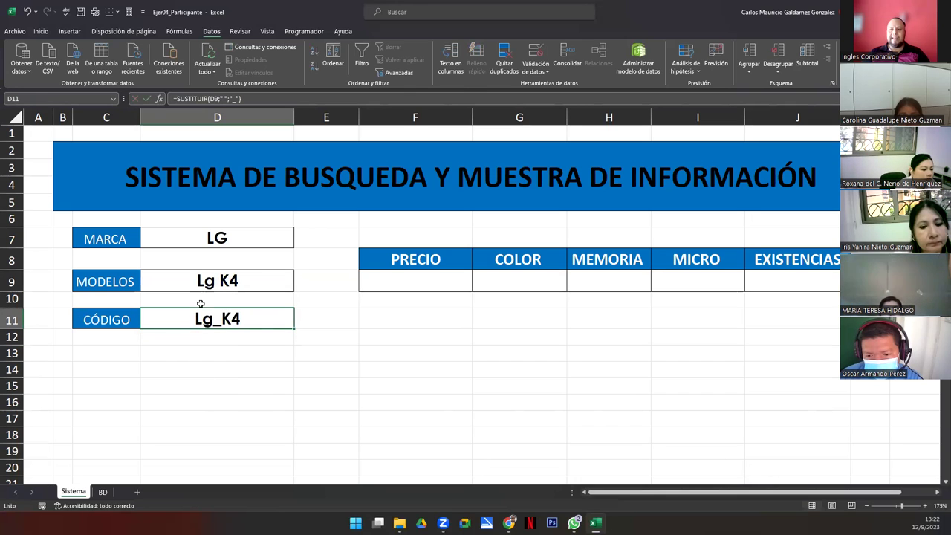
Test the CÓDIGO result by picking NexUS, then Lg K10, from the LG model list.
{"action": "left_click", "coordinate": [215, 275]}
{"action": "left_click", "coordinate": [224, 318]}
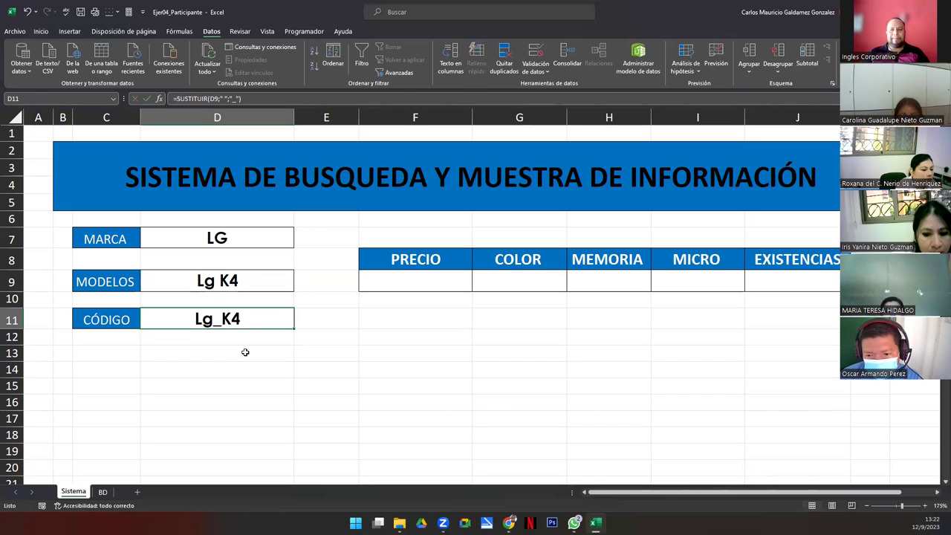
{"action": "left_click", "coordinate": [277, 289]}
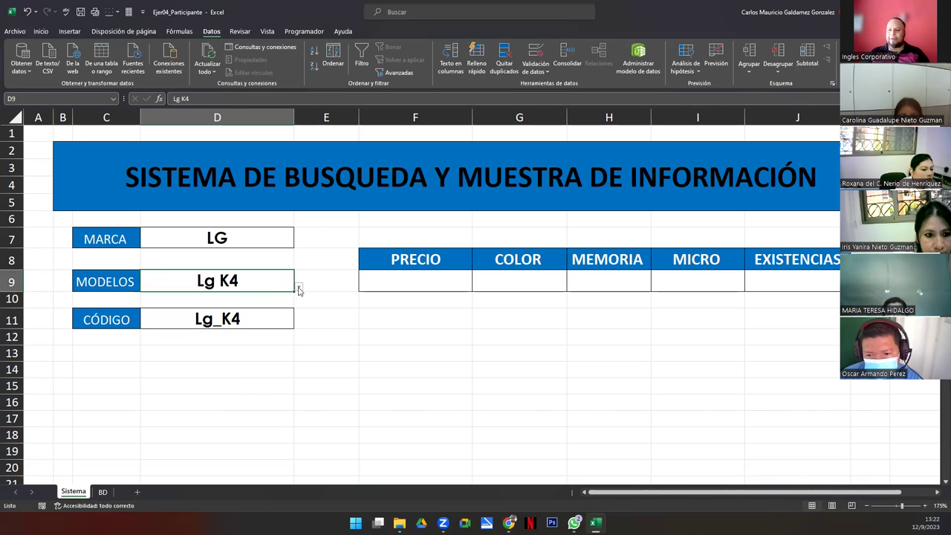
{"action": "left_click", "coordinate": [298, 287]}
{"action": "left_click", "coordinate": [181, 343]}
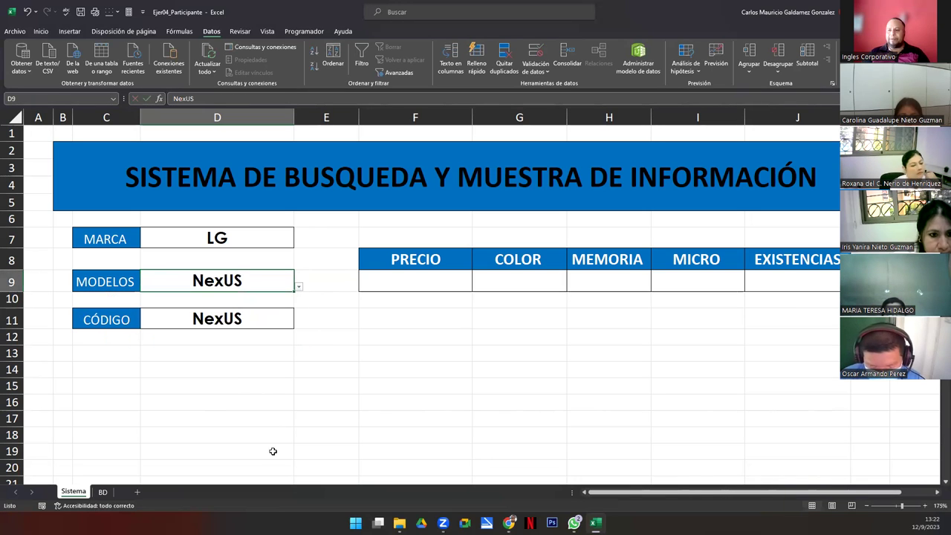
{"action": "left_click", "coordinate": [298, 286]}
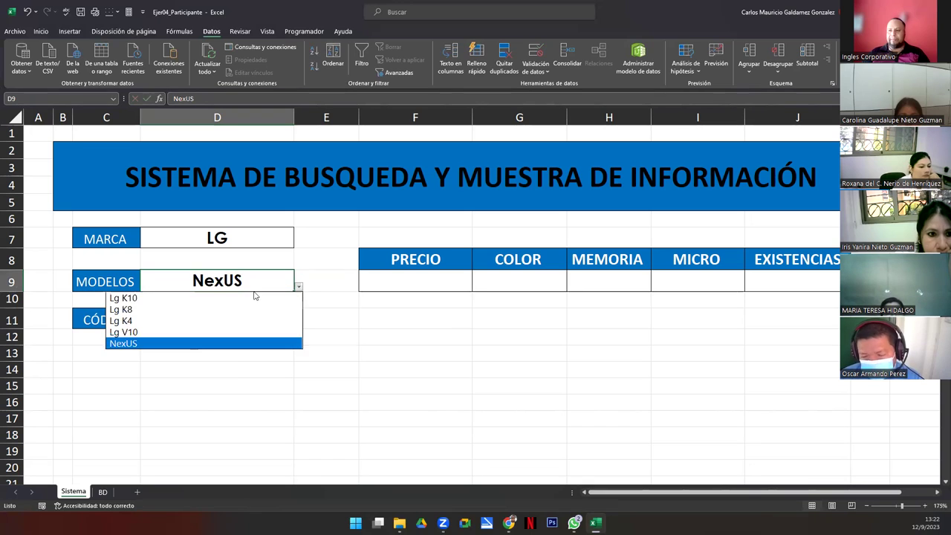
{"action": "left_click", "coordinate": [203, 298]}
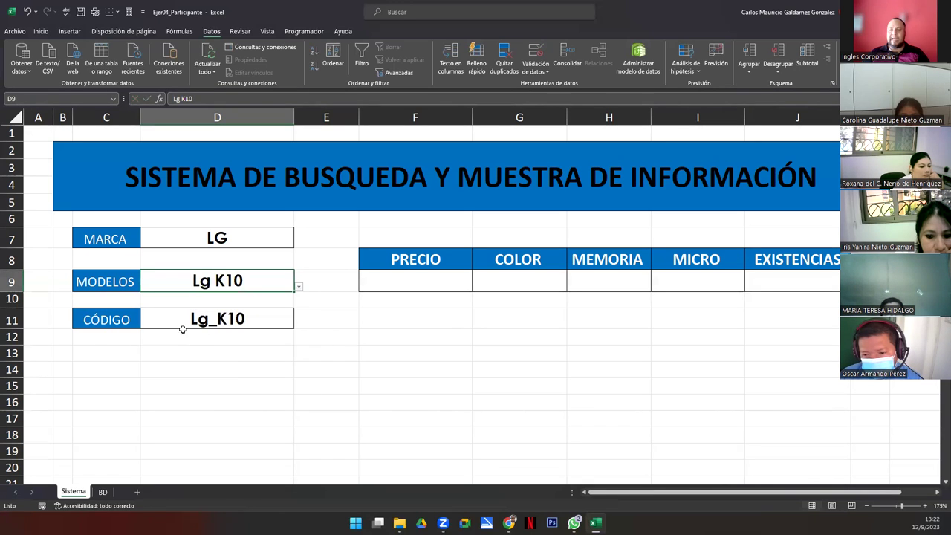
Change MARCA to SAMSUNG and choose GALAXY ICE 5 as the model.
{"action": "left_click", "coordinate": [219, 239]}
{"action": "double_click", "coordinate": [221, 238]}
{"action": "key", "text": "BackSpace"}
{"action": "key", "text": "BackSpace"}
{"action": "type", "text": "sam"}
{"action": "key", "text": "BackSpace"}
{"action": "key", "text": "BackSpace"}
{"action": "key", "text": "BackSpace"}
{"action": "type", "text": "SAMSUNG"}
{"action": "key", "text": "Return"}
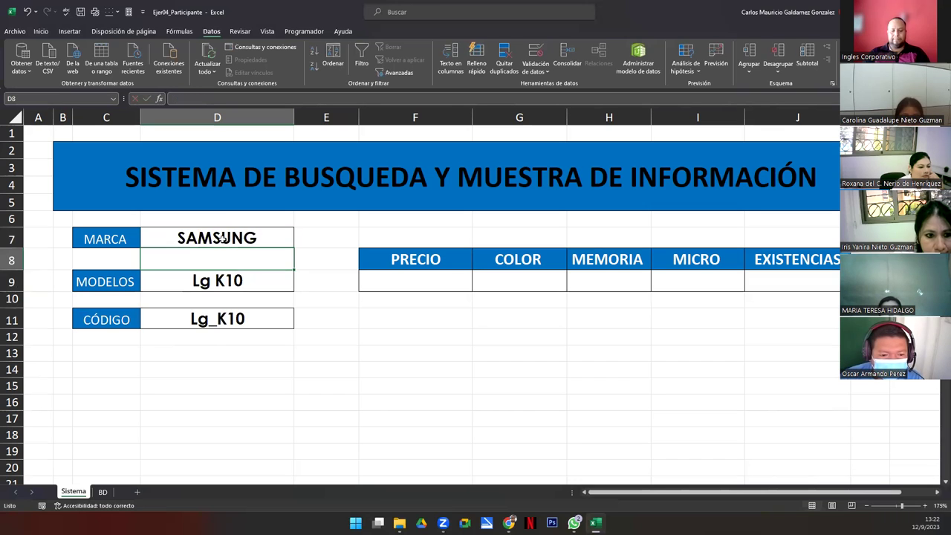
{"action": "left_click", "coordinate": [289, 290]}
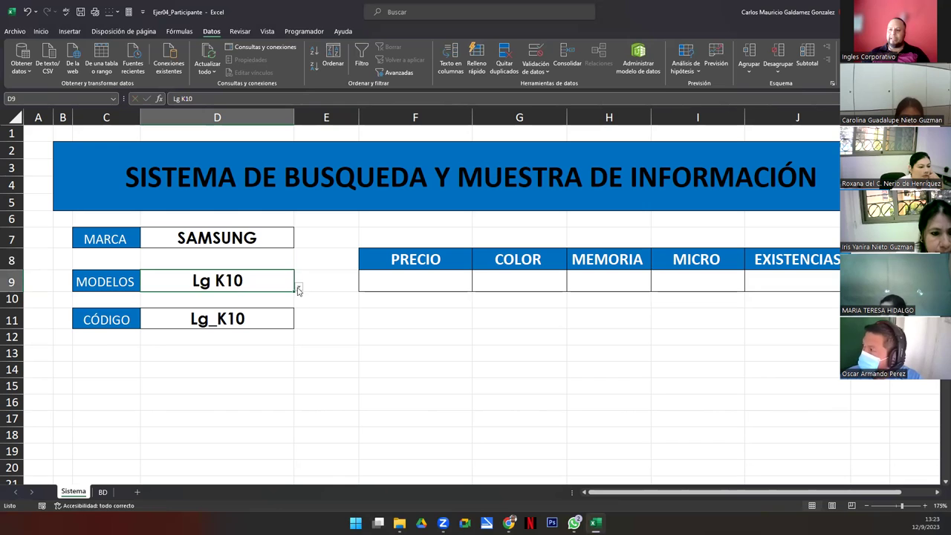
{"action": "left_click", "coordinate": [298, 290]}
{"action": "left_click", "coordinate": [156, 320]}
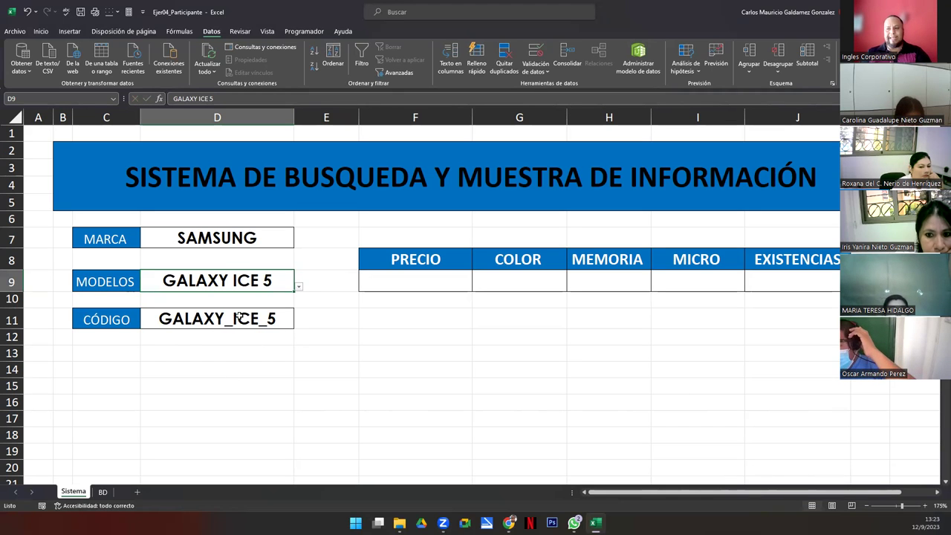
{"action": "left_click", "coordinate": [103, 492]}
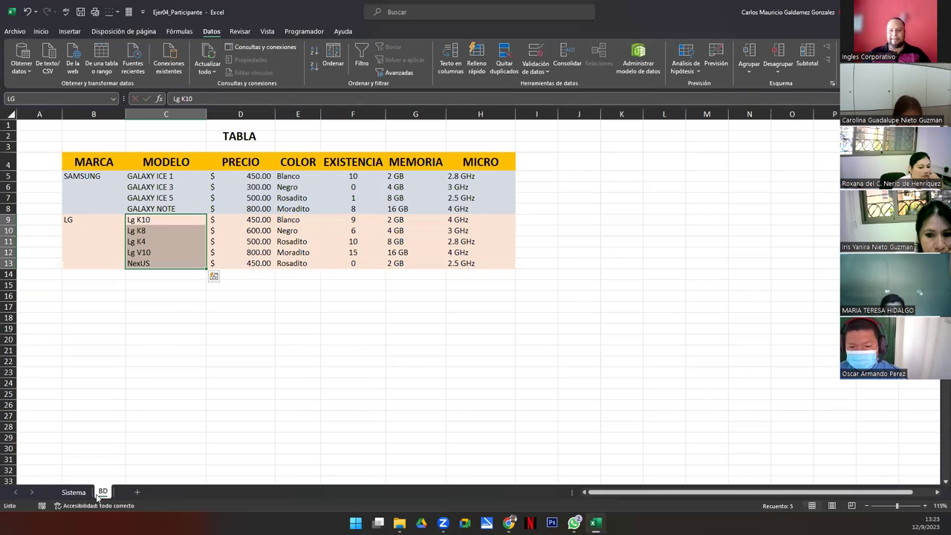
{"action": "left_click", "coordinate": [73, 492]}
{"action": "left_click", "coordinate": [175, 325]}
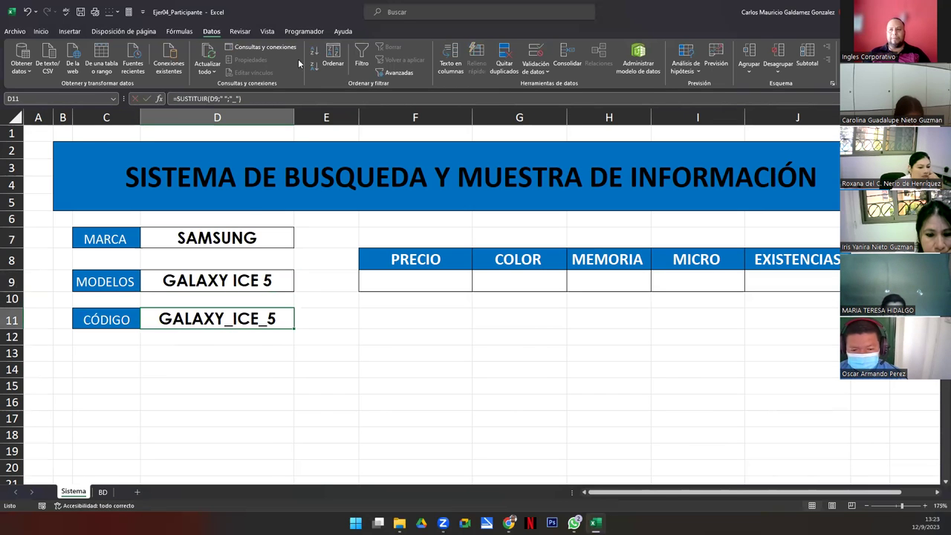
{"action": "key", "text": "F2"}
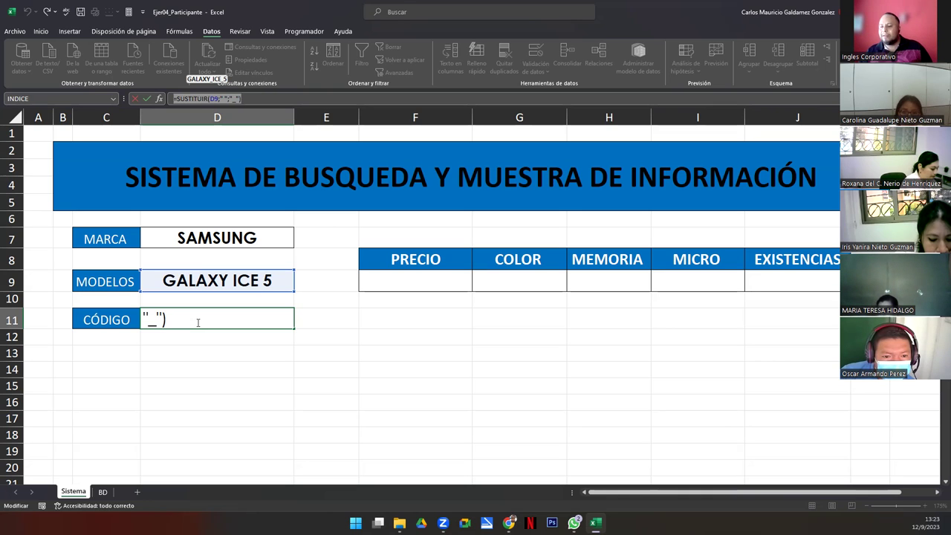
{"action": "left_click", "coordinate": [205, 318]}
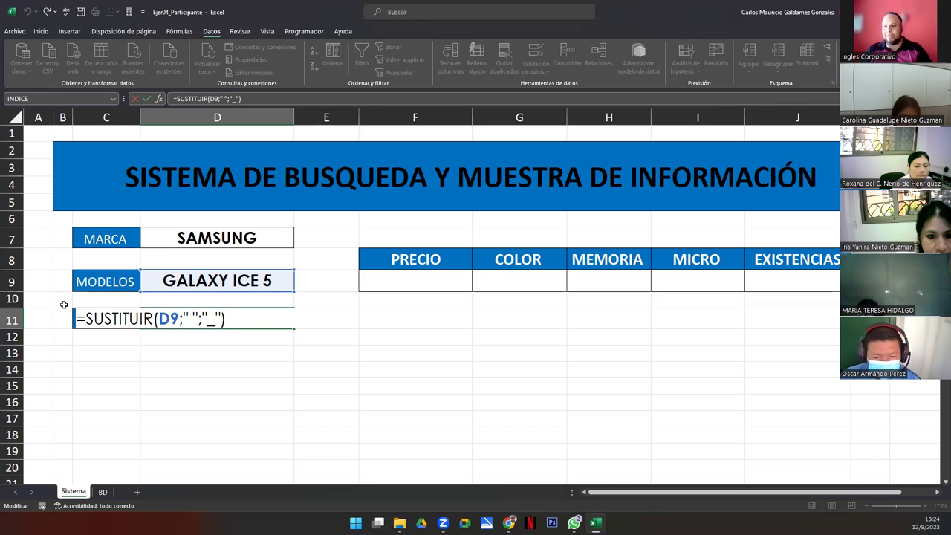
{"action": "key", "text": "super+shift+s"}
{"action": "mouse_move", "coordinate": [64, 305]}
{"action": "left_mouse_down"}
{"action": "mouse_move", "coordinate": [245, 344]}
{"action": "mouse_move", "coordinate": [300, 336]}
{"action": "left_mouse_up"}
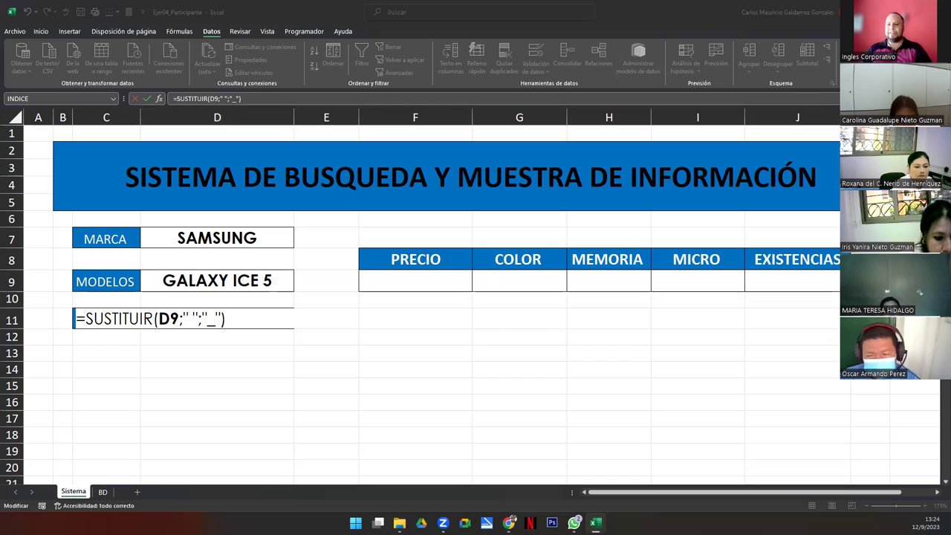
{"action": "left_click", "coordinate": [253, 315]}
{"action": "key", "text": "ctrl+Return"}
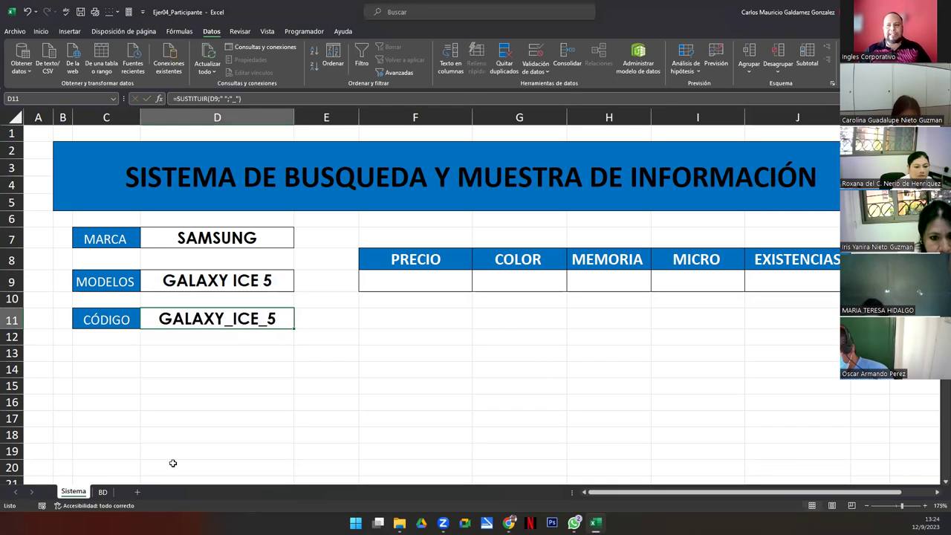
{"action": "left_click", "coordinate": [104, 492]}
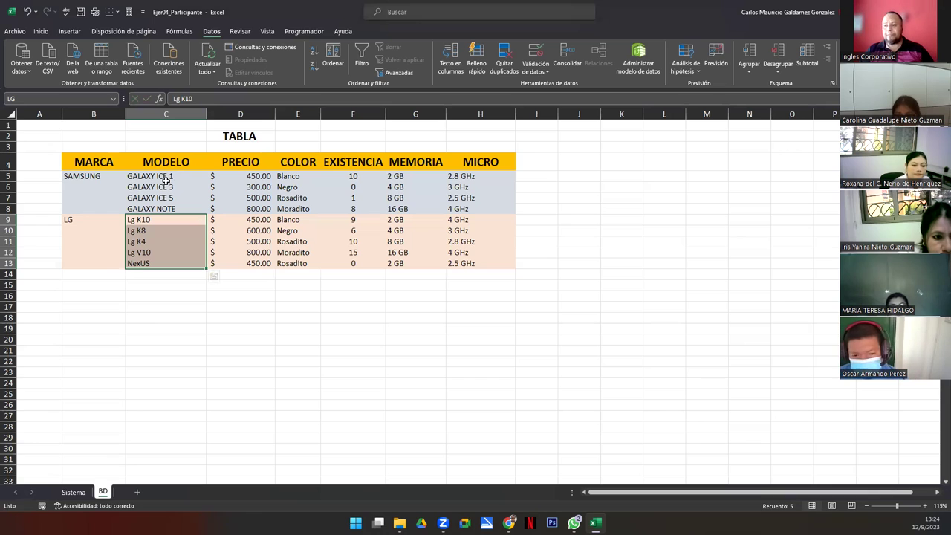
Review GALAXY ICE 1's row 5 on BD: price 450.00, Blanco, stock 10, 2 GB, 2.8 GHz.
{"action": "left_click", "coordinate": [249, 179]}
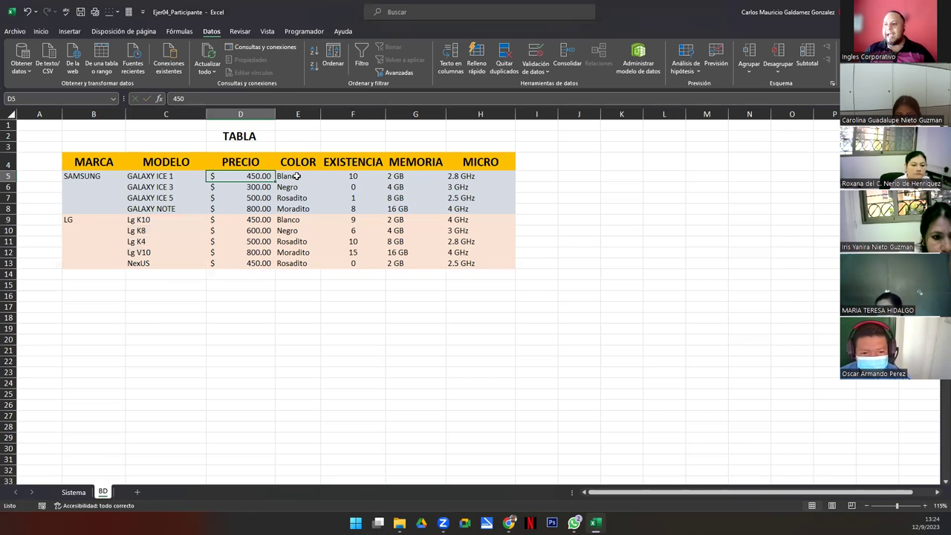
{"action": "left_click", "coordinate": [301, 177]}
{"action": "left_click", "coordinate": [346, 176]}
{"action": "left_click", "coordinate": [401, 176]}
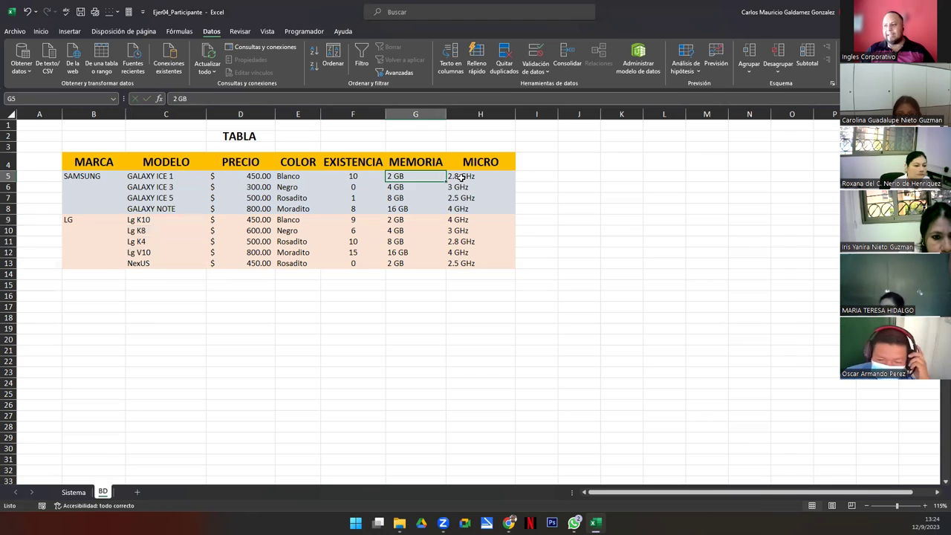
{"action": "left_click", "coordinate": [455, 179]}
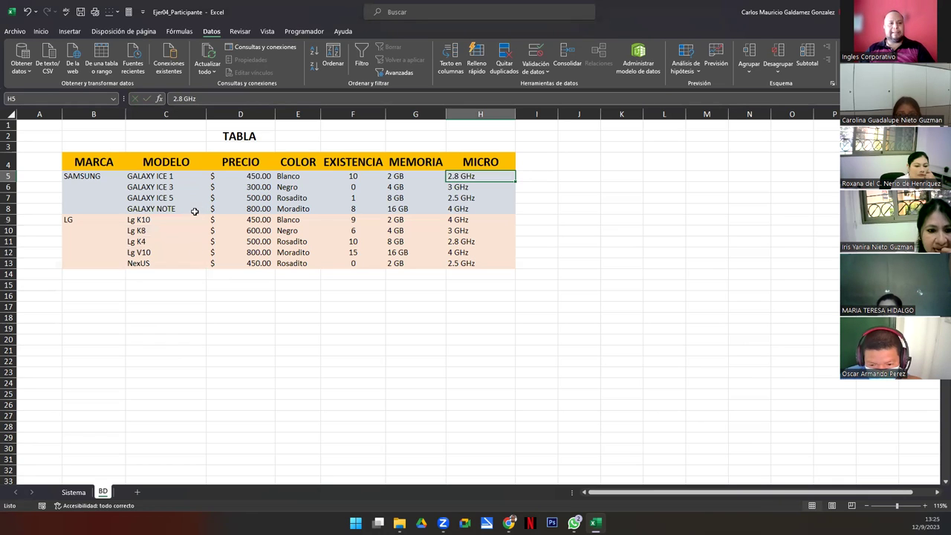
{"action": "left_click", "coordinate": [163, 178]}
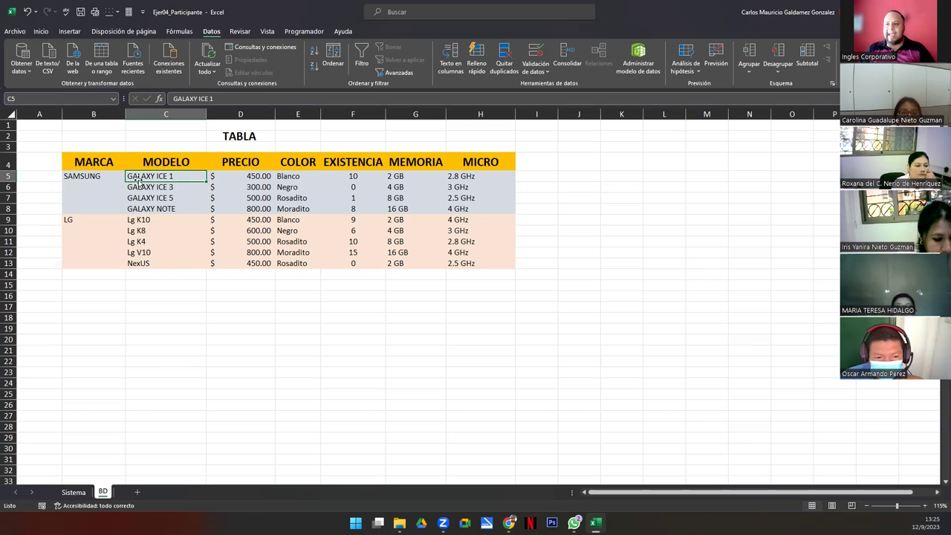
{"action": "left_click", "coordinate": [253, 177]}
{"action": "left_click", "coordinate": [305, 177]}
{"action": "left_click", "coordinate": [357, 176]}
{"action": "left_click", "coordinate": [416, 177]}
{"action": "left_click", "coordinate": [454, 176]}
{"action": "left_click", "coordinate": [191, 177]}
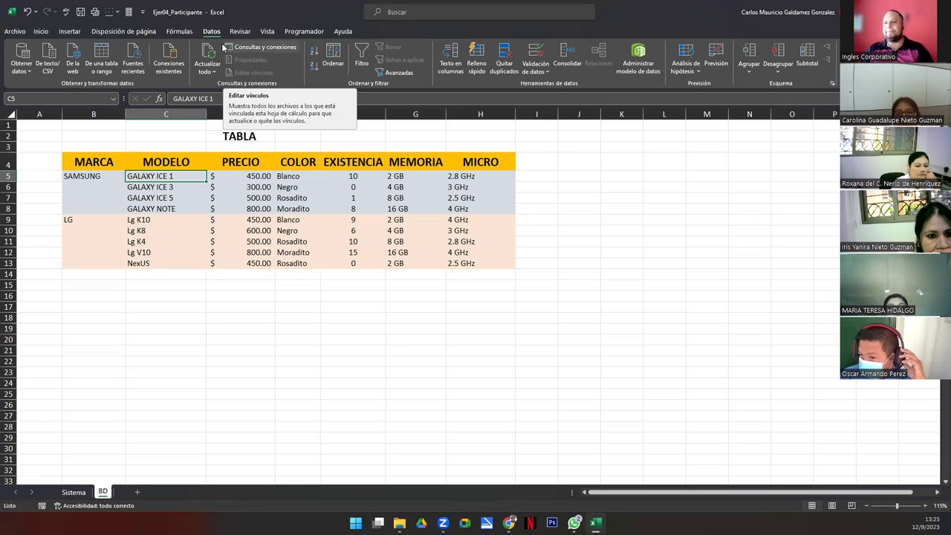
Start a new name GALAXY_ICE_1_Pre pointing at BD price cell D5.
{"action": "left_click", "coordinate": [183, 33]}
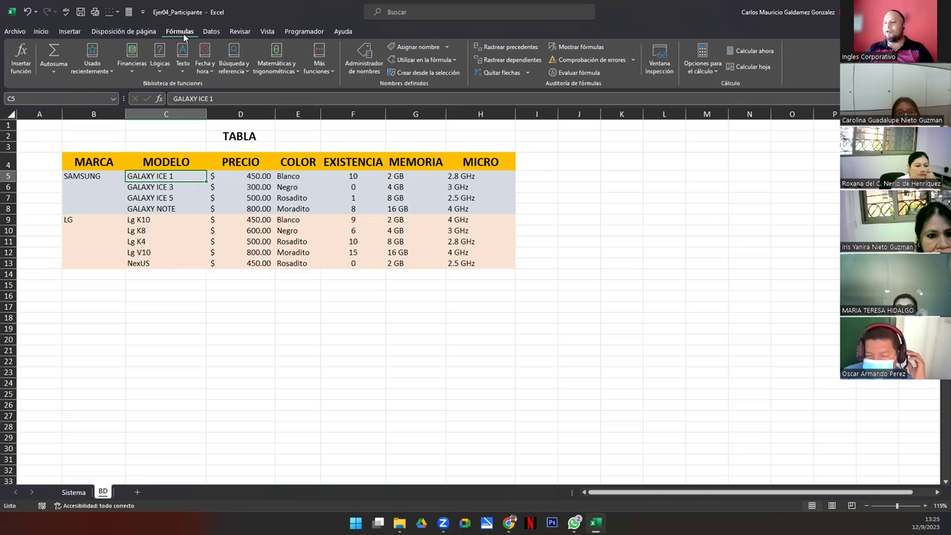
{"action": "left_click", "coordinate": [419, 49]}
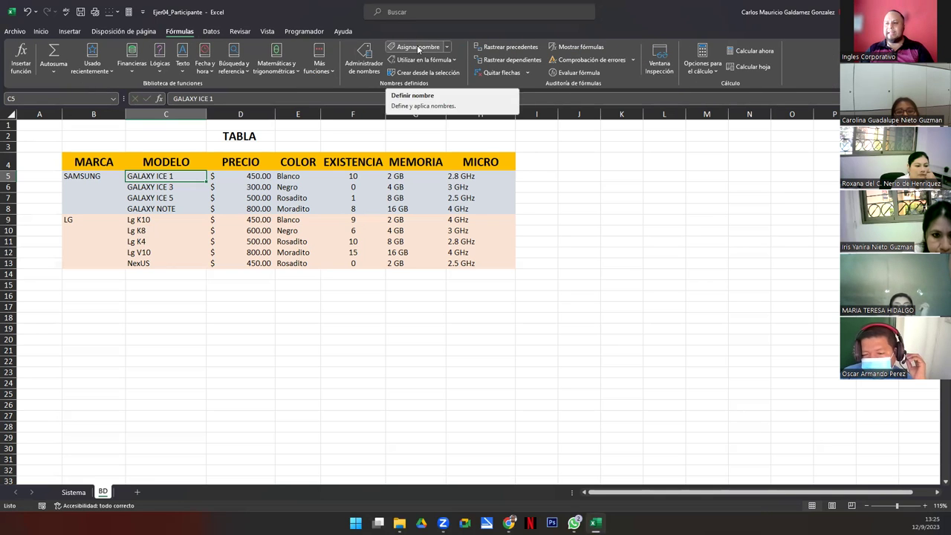
{"action": "left_click", "coordinate": [416, 220]}
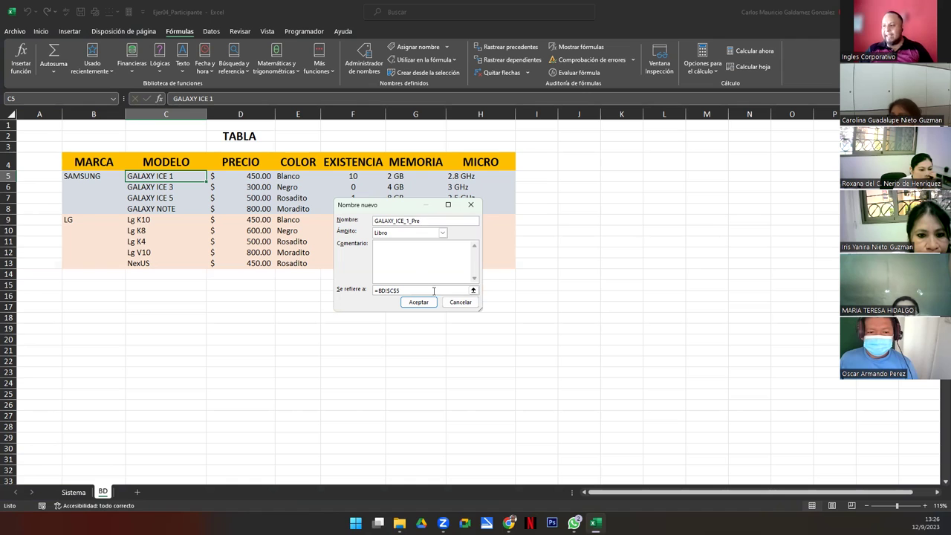
{"action": "left_click", "coordinate": [473, 291]}
{"action": "left_click", "coordinate": [257, 181]}
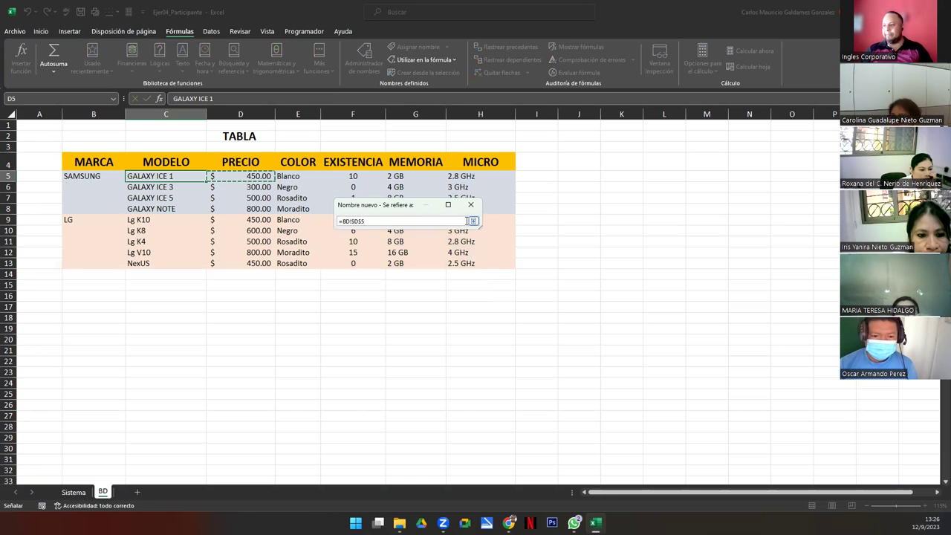
{"action": "left_click", "coordinate": [473, 222]}
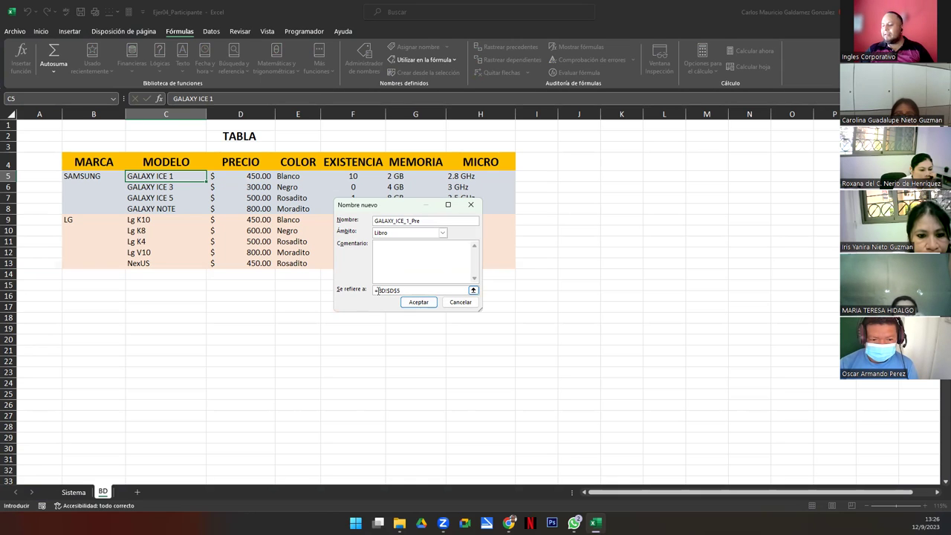
Change the name's reference to =INDIRECTO(BD!$D$5) and save it.
{"action": "double_click", "coordinate": [403, 291]}
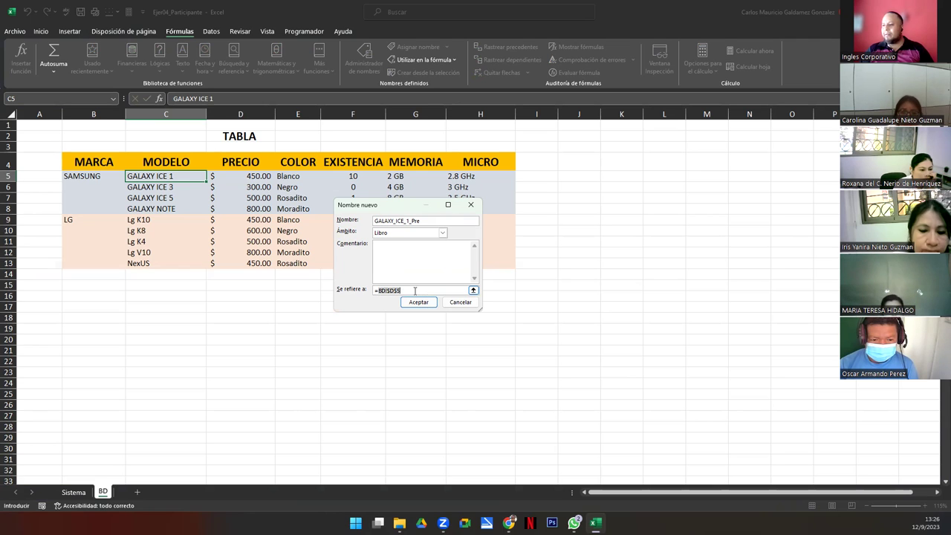
{"action": "type", "text": "=INDIRECTO("}
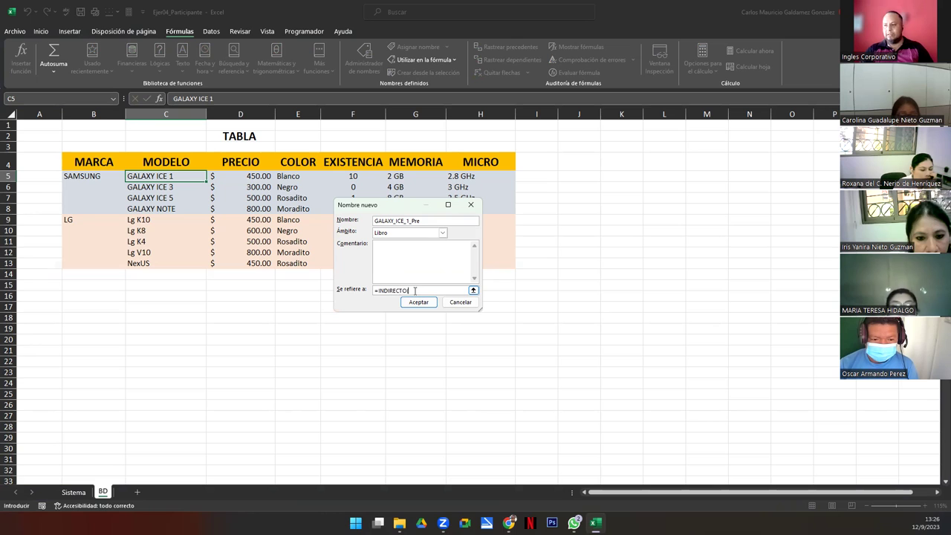
{"action": "left_click", "coordinate": [474, 290]}
{"action": "left_click", "coordinate": [257, 182]}
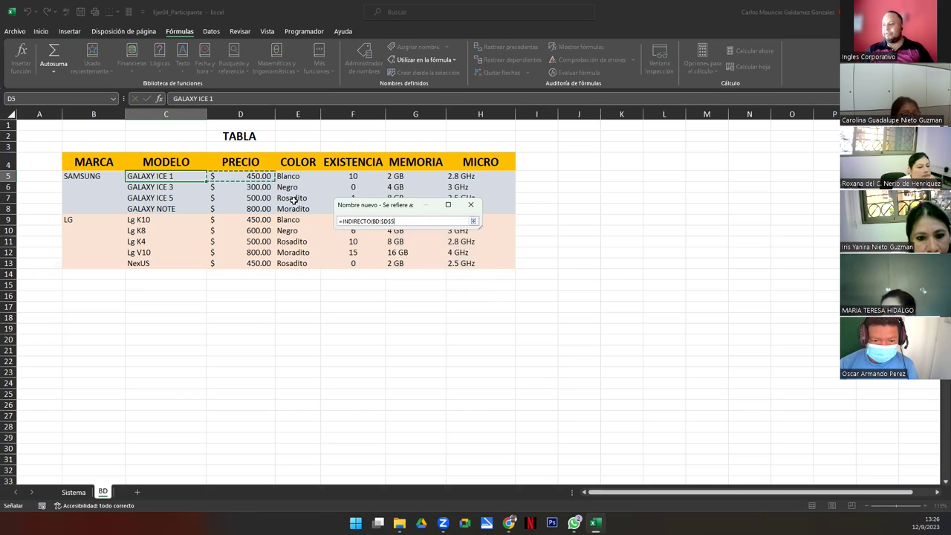
{"action": "left_click", "coordinate": [473, 222]}
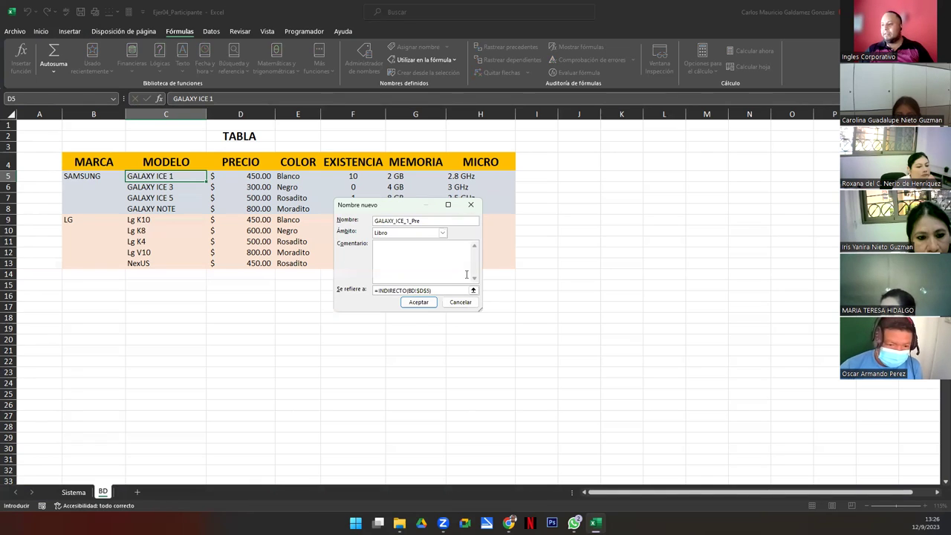
{"action": "type", "text": ")"}
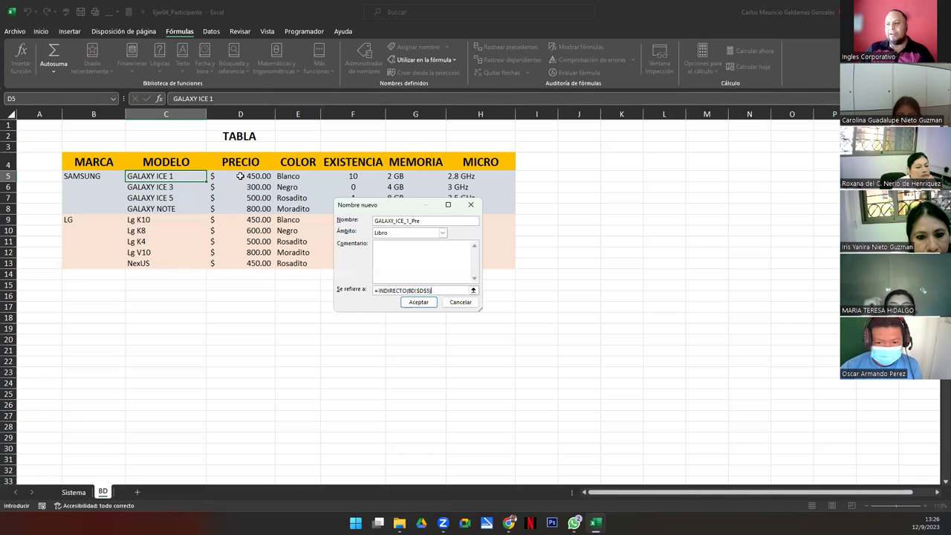
{"action": "left_click", "coordinate": [418, 303]}
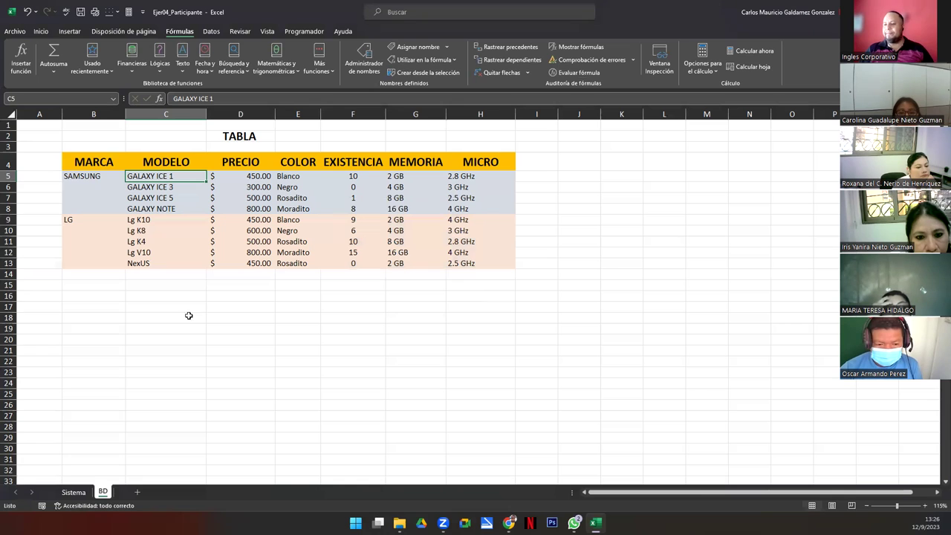
Pick GALAXY ICE 1 in the MODELOS dropdown in D9, then begin a formula with = in PRECIO cell F9.
{"action": "left_click", "coordinate": [73, 492]}
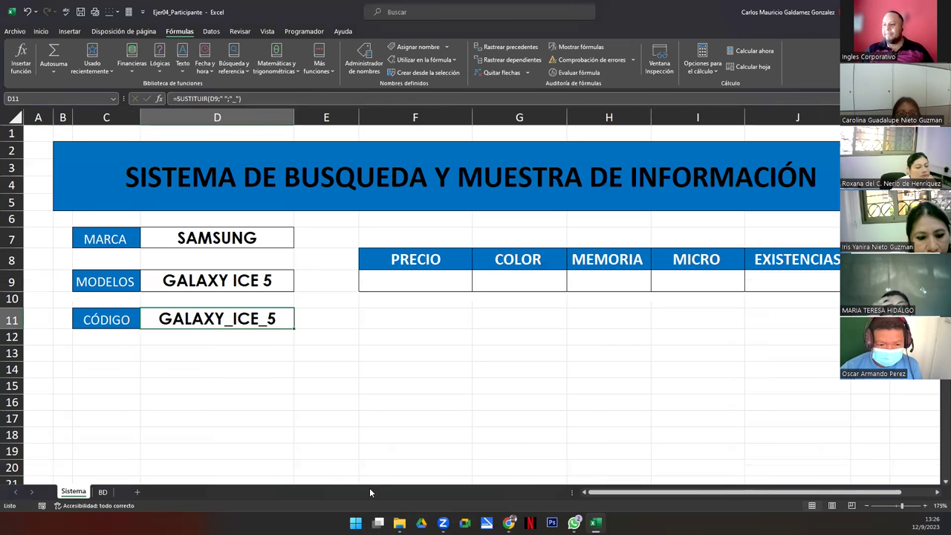
{"action": "left_click", "coordinate": [385, 286]}
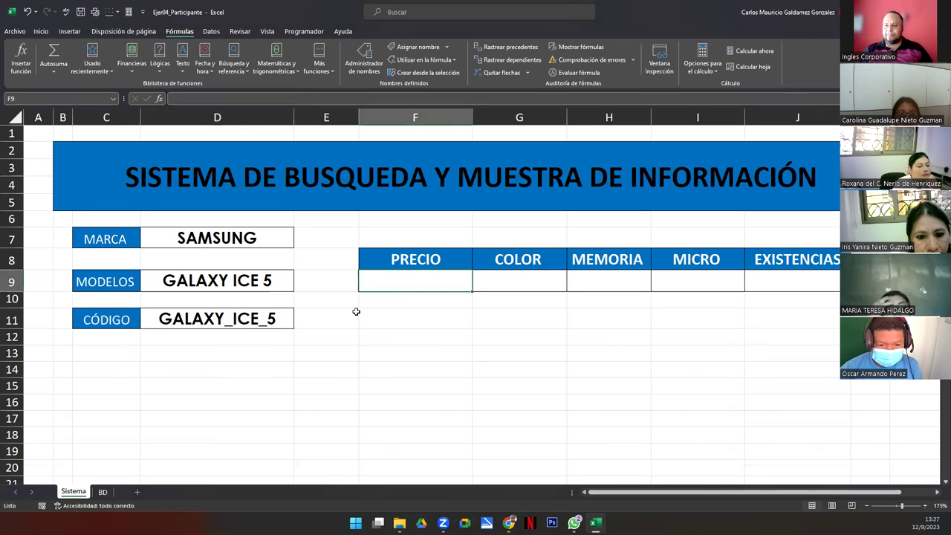
{"action": "left_click", "coordinate": [104, 492]}
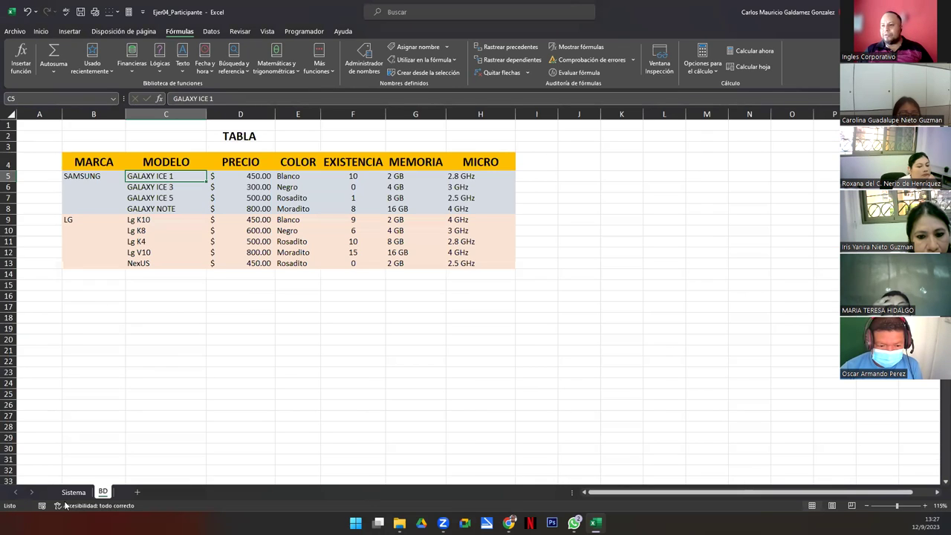
{"action": "left_click", "coordinate": [73, 492]}
{"action": "left_click", "coordinate": [276, 286]}
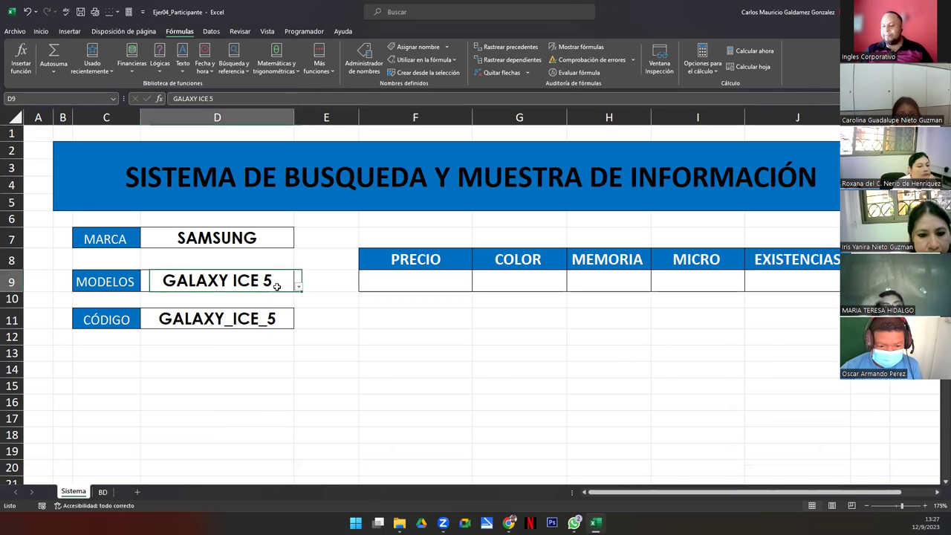
{"action": "left_click", "coordinate": [298, 287]}
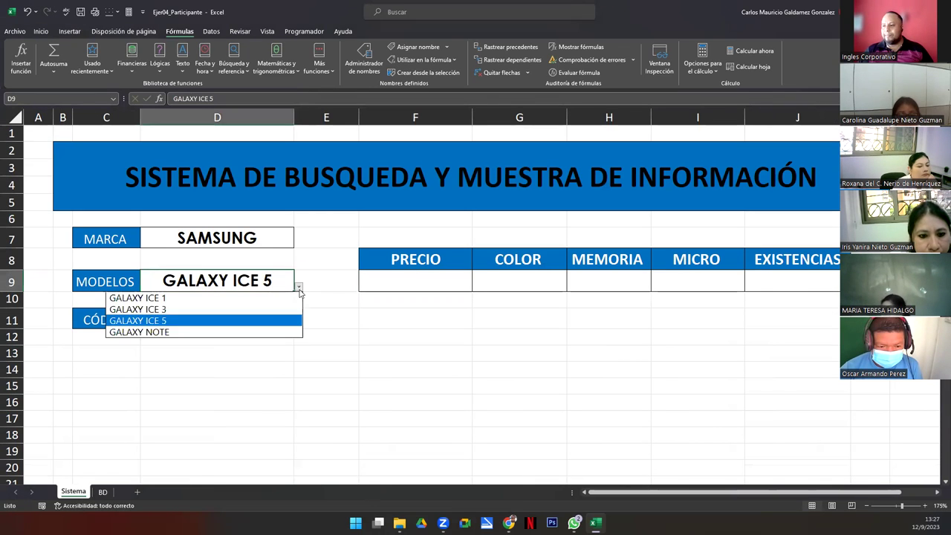
{"action": "left_click", "coordinate": [205, 296]}
{"action": "left_click", "coordinate": [404, 283]}
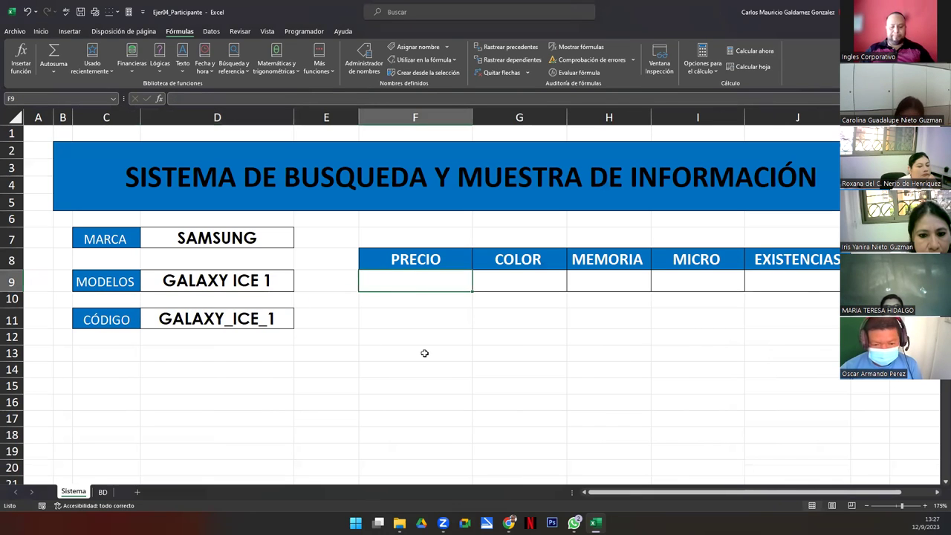
{"action": "type", "text": "="}
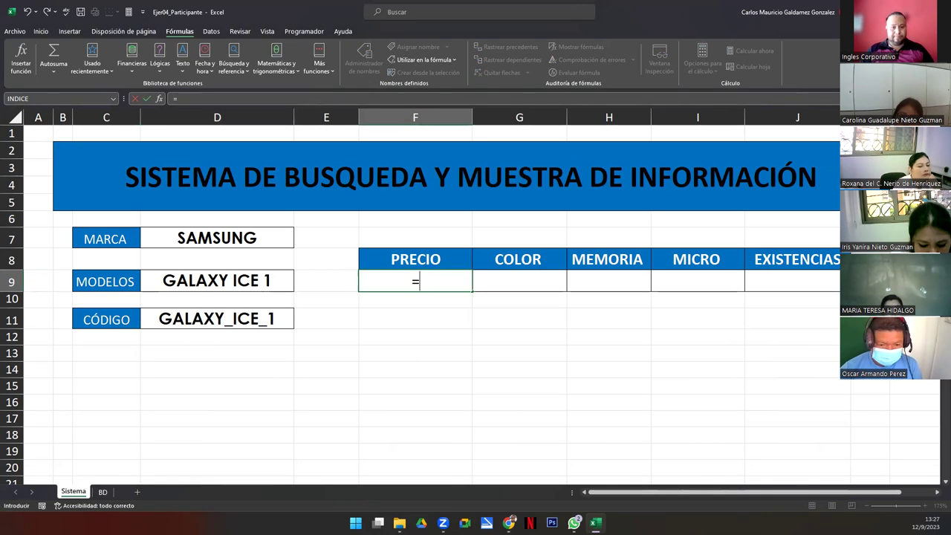
Step away to another window and return to Excel with the F9 formula unfinished.
{"action": "key", "text": "alt+Tab"}
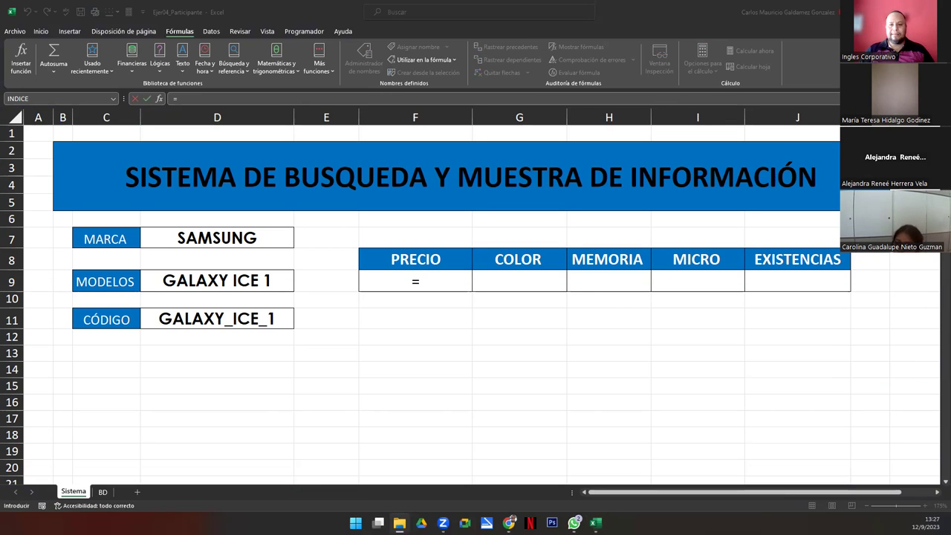
{"action": "key", "text": "alt+Tab"}
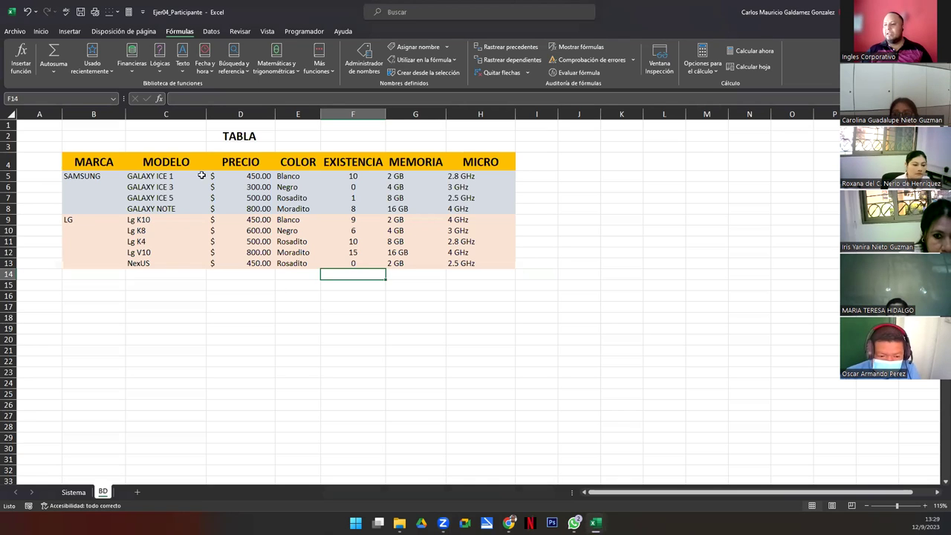
Edit GALAXY_ICE_1_Pre in the Name Manager so it refers to BD!$D$5 without INDIRECTO.
{"action": "left_click", "coordinate": [232, 181]}
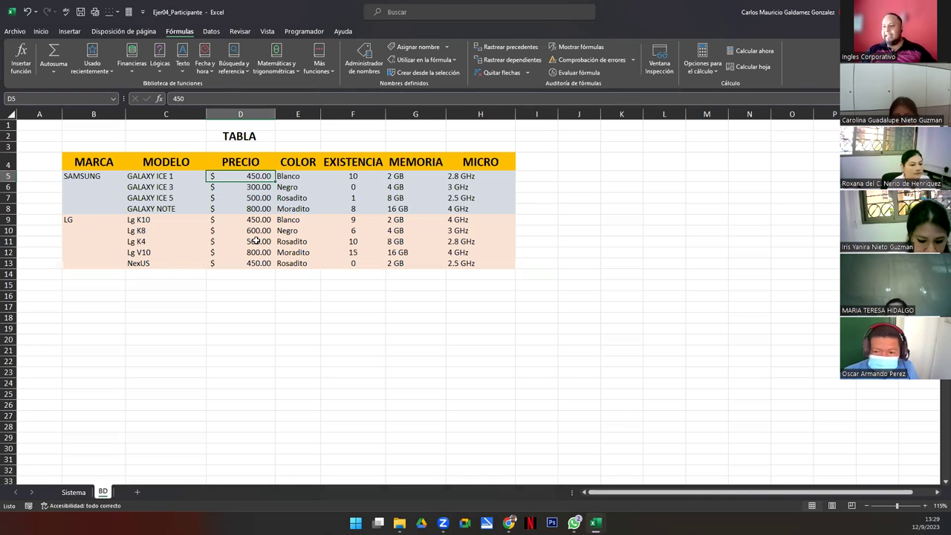
{"action": "left_click", "coordinate": [182, 175]}
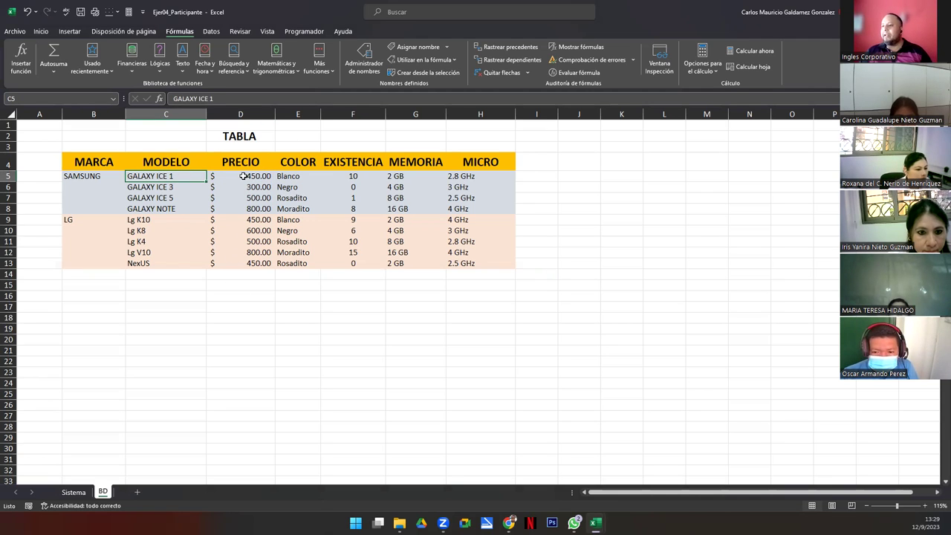
{"action": "left_click", "coordinate": [243, 176]}
{"action": "left_click", "coordinate": [166, 176]}
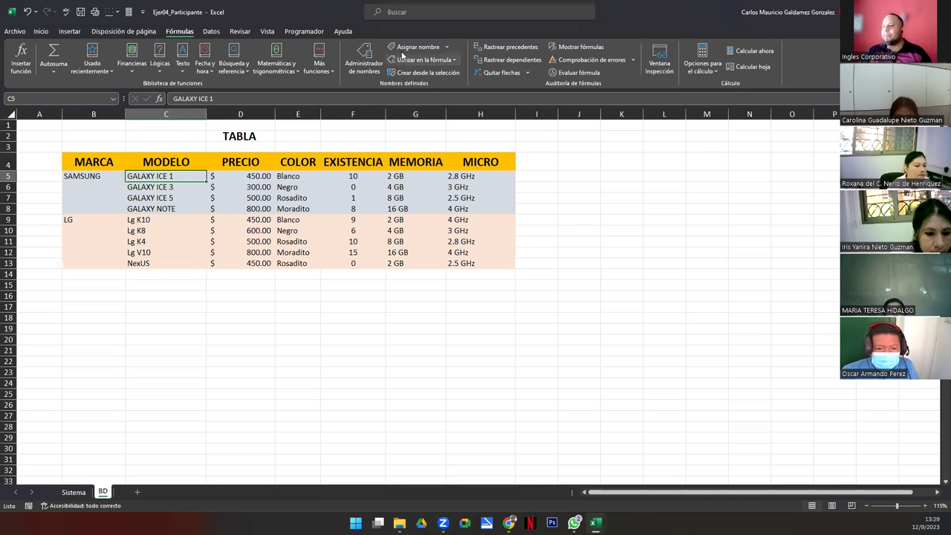
{"action": "key", "text": "ctrl+F3"}
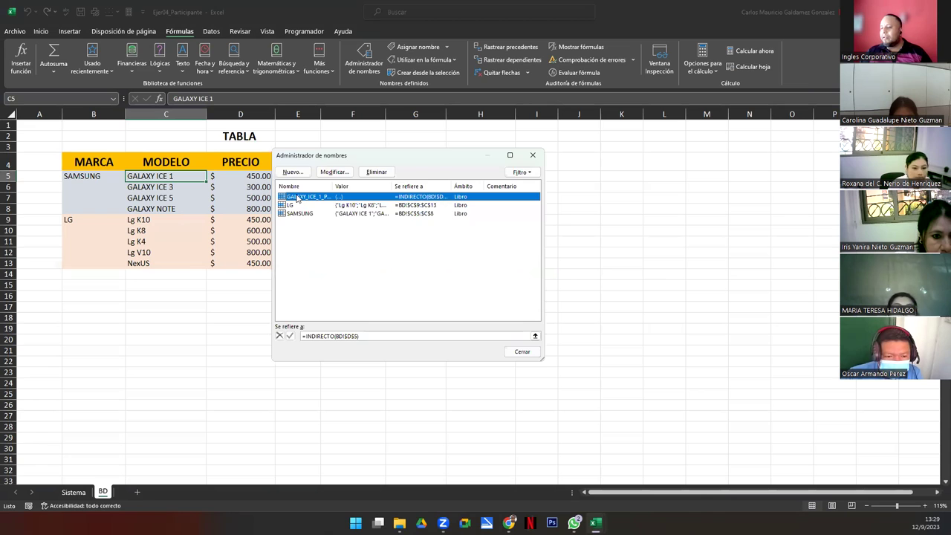
{"action": "double_click", "coordinate": [297, 197]}
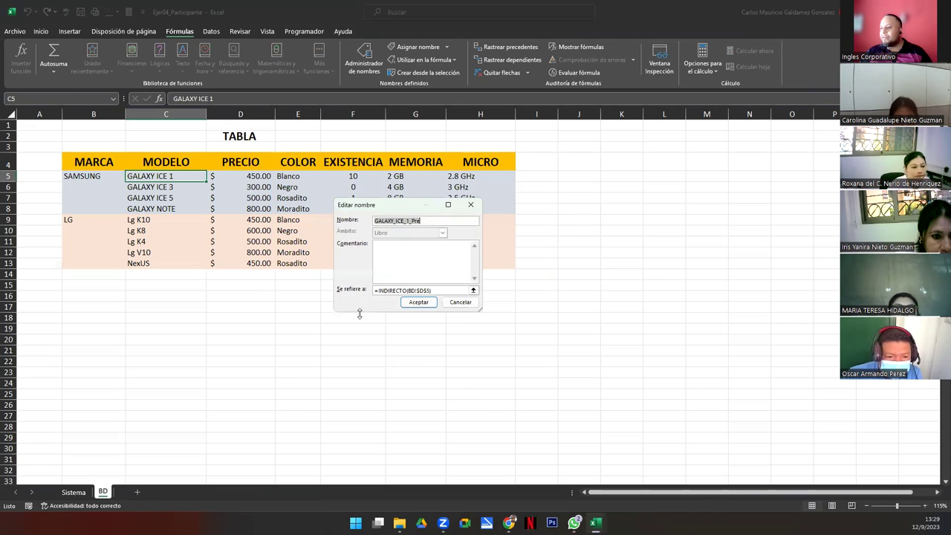
{"action": "left_click", "coordinate": [437, 290]}
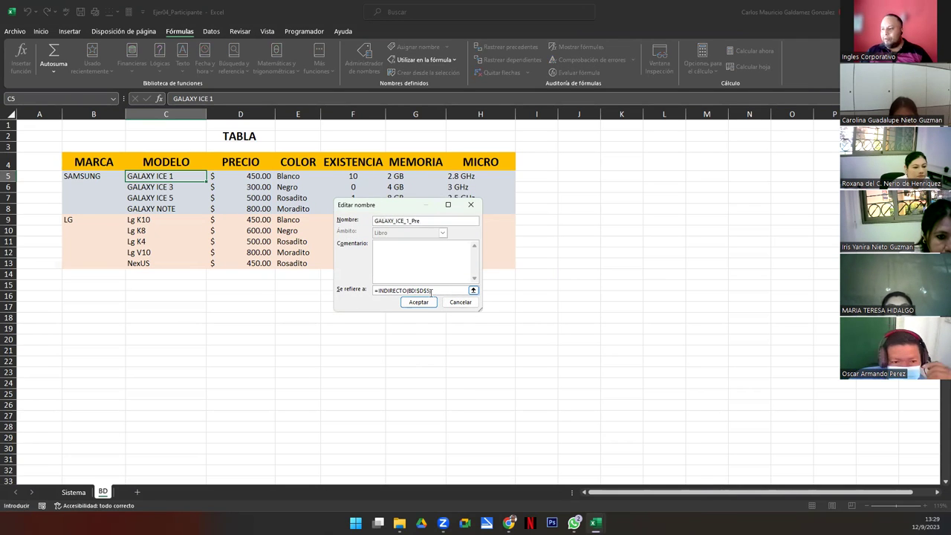
{"action": "key", "text": "End"}
{"action": "left_click", "coordinate": [386, 291]}
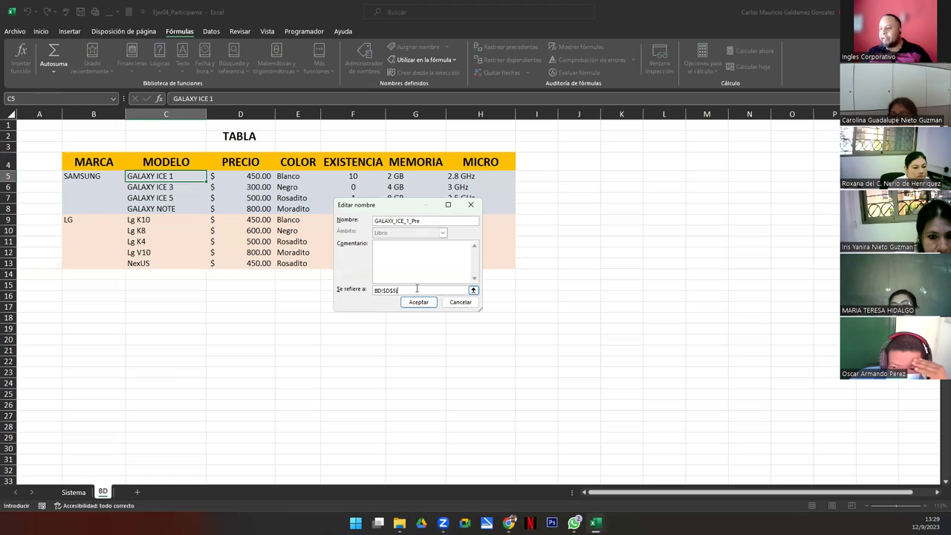
{"action": "left_click", "coordinate": [413, 302]}
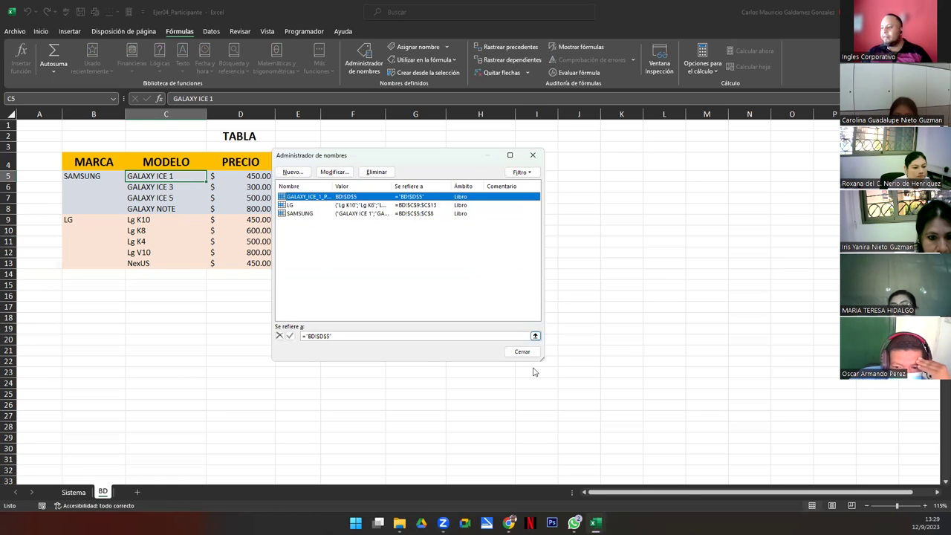
{"action": "left_click", "coordinate": [521, 352]}
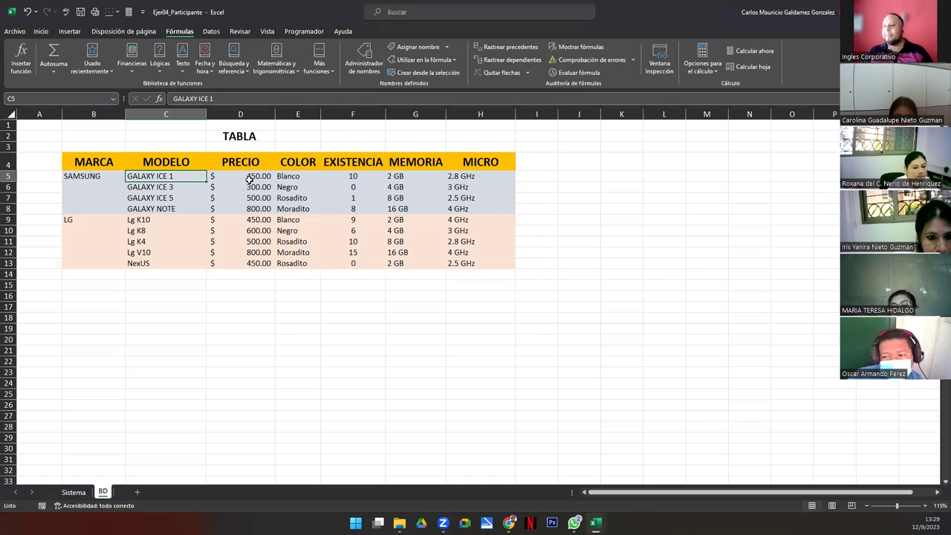
Review the defined names list alongside the BD product table.
{"action": "left_click", "coordinate": [172, 176]}
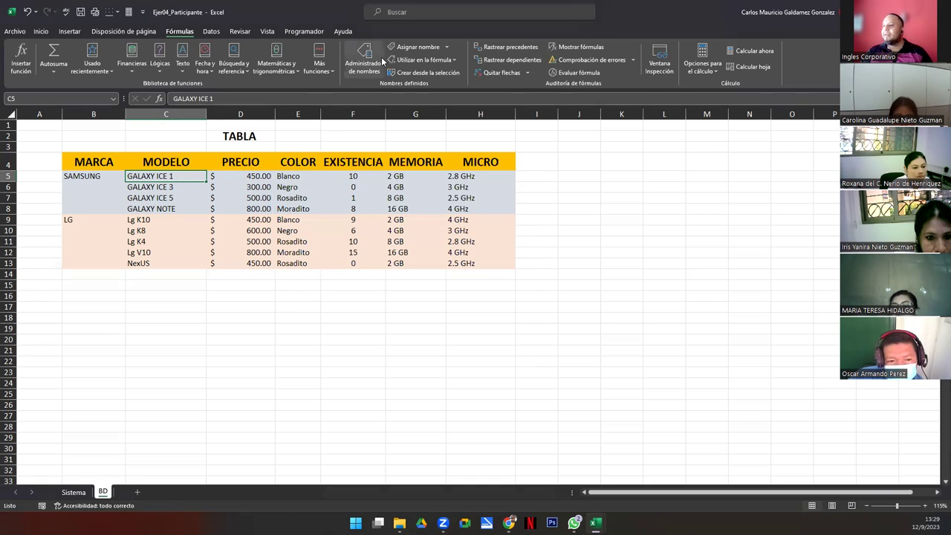
{"action": "left_click", "coordinate": [364, 67]}
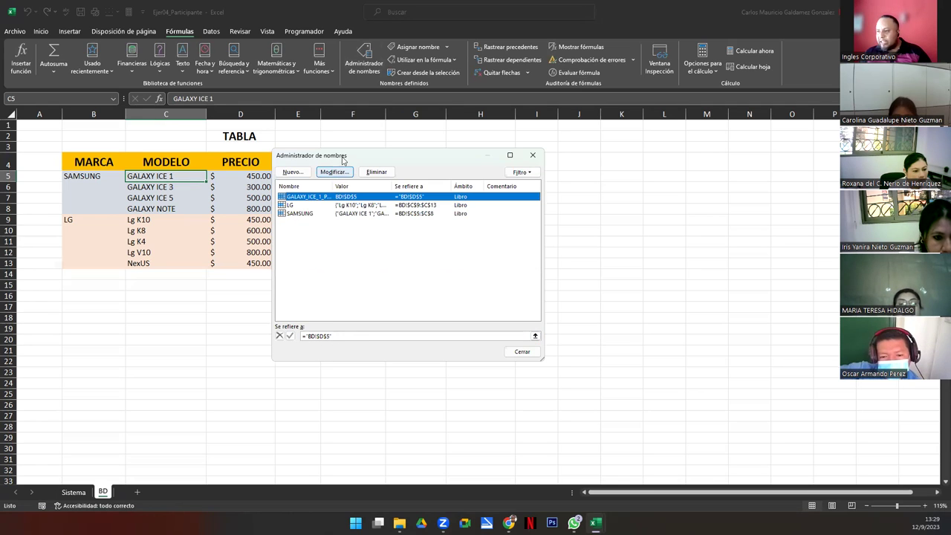
{"action": "left_click_drag", "start_coordinate": [343, 157], "coordinate": [341, 101]}
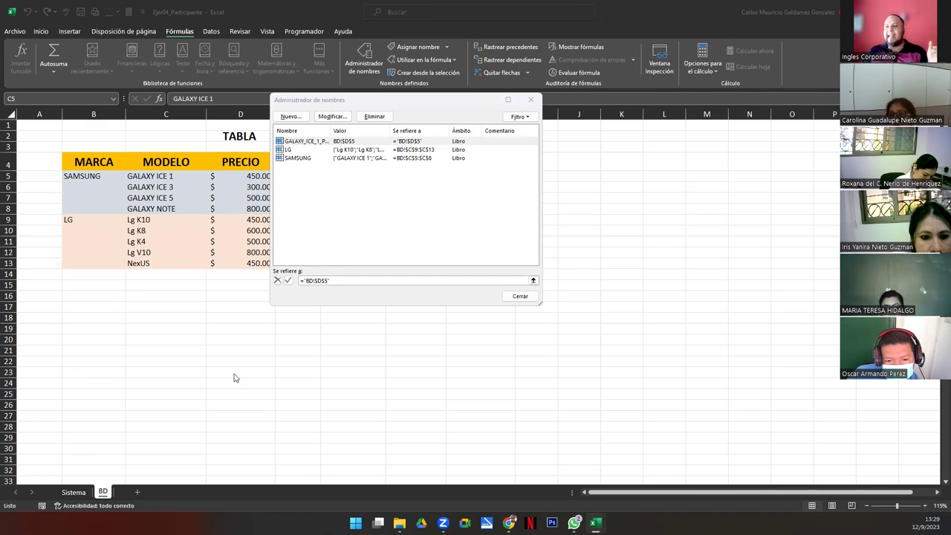
{"action": "left_click_drag", "start_coordinate": [342, 101], "coordinate": [452, 122]}
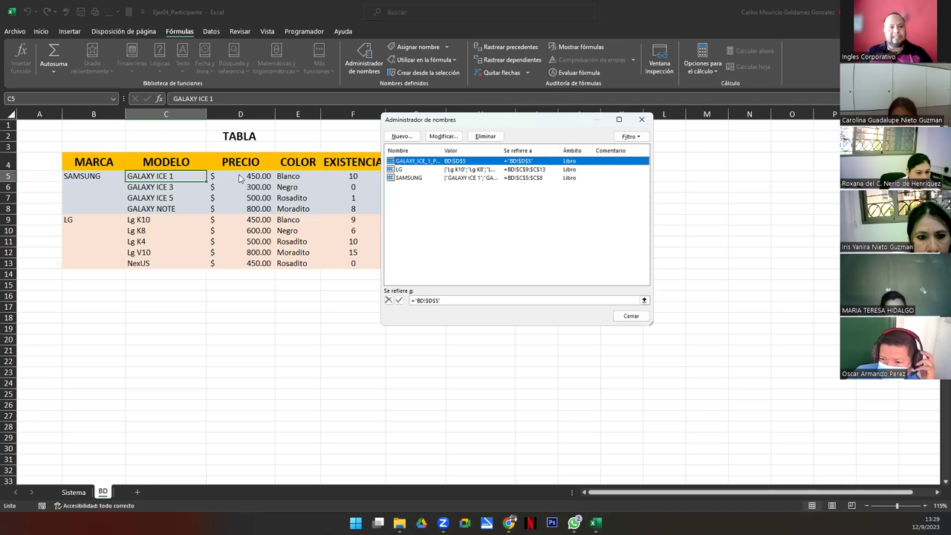
{"action": "left_click", "coordinate": [633, 317]}
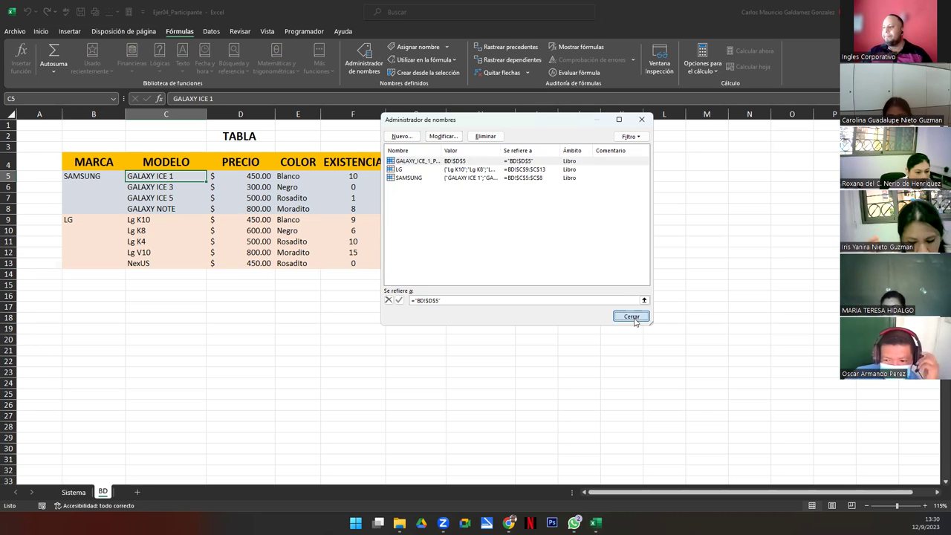
Inspect GALAXY_ICE_1_Pre again without changes and return to the Sistema sheet.
{"action": "left_click", "coordinate": [238, 180]}
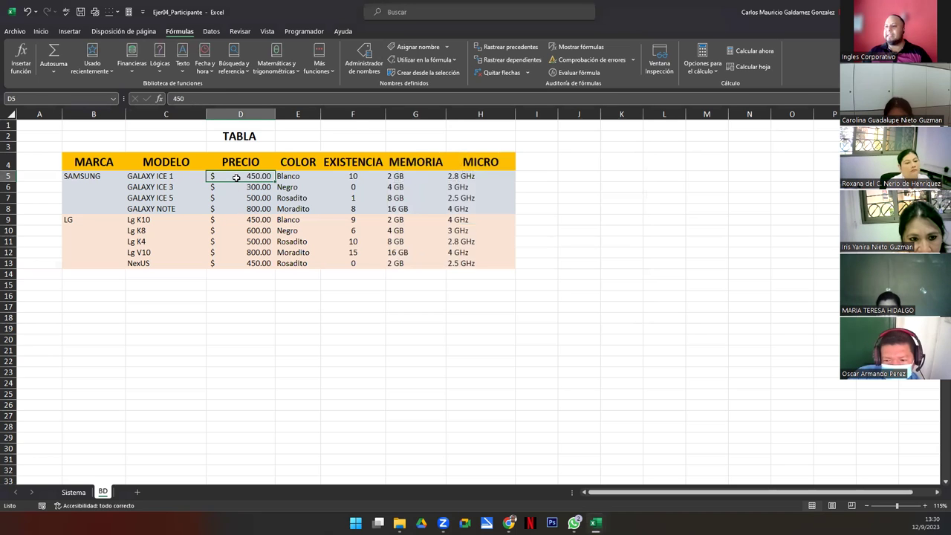
{"action": "left_click", "coordinate": [363, 63]}
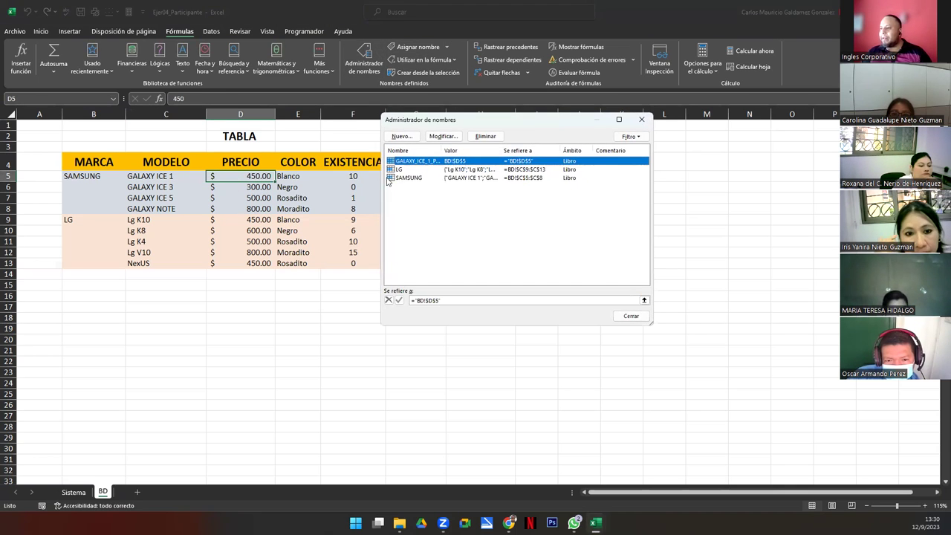
{"action": "double_click", "coordinate": [413, 162]}
{"action": "left_click", "coordinate": [533, 185]}
{"action": "left_click_drag", "start_coordinate": [546, 187], "coordinate": [471, 192]}
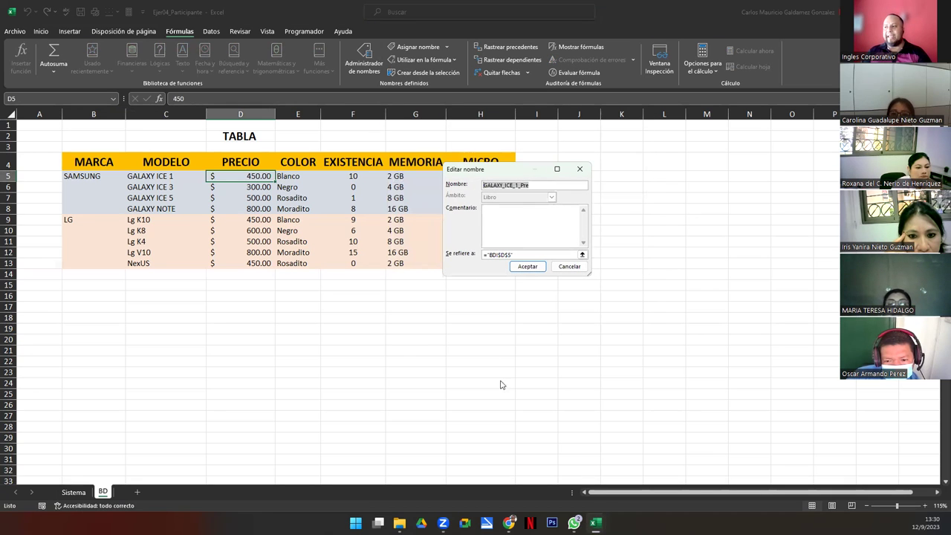
{"action": "left_click", "coordinate": [529, 267]}
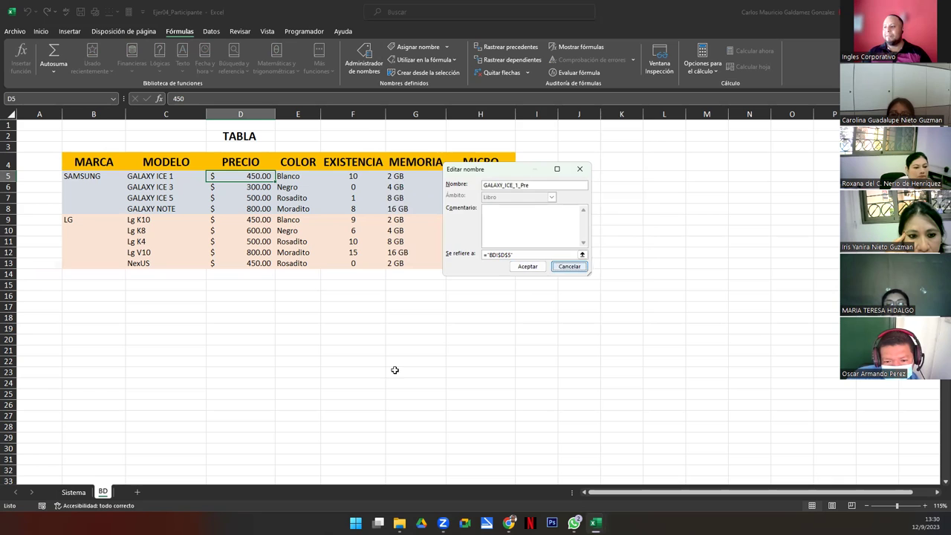
{"action": "left_click", "coordinate": [631, 316]}
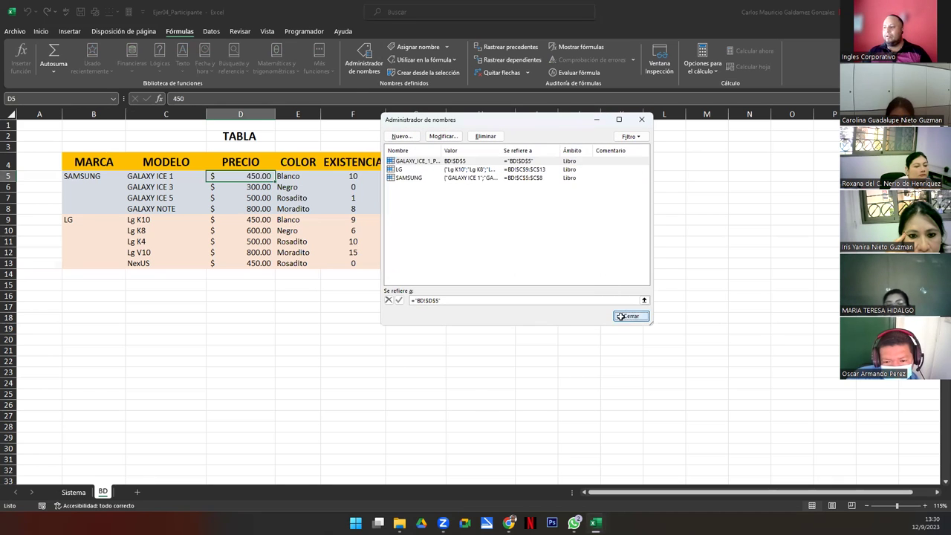
{"action": "left_click", "coordinate": [73, 493]}
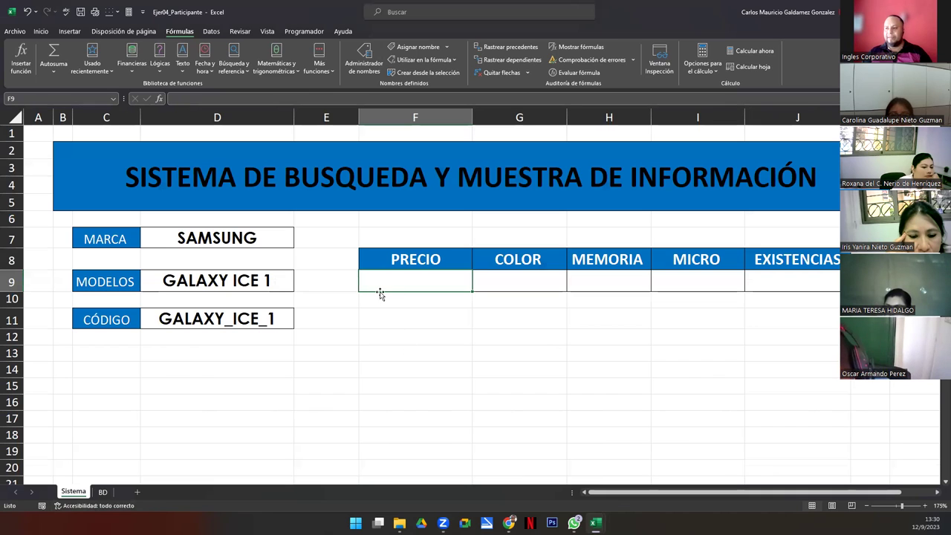
Enter an INDIRECTO formula in PRECIO cell F9 joining D11 with _Pre.
{"action": "type", "text": "="}
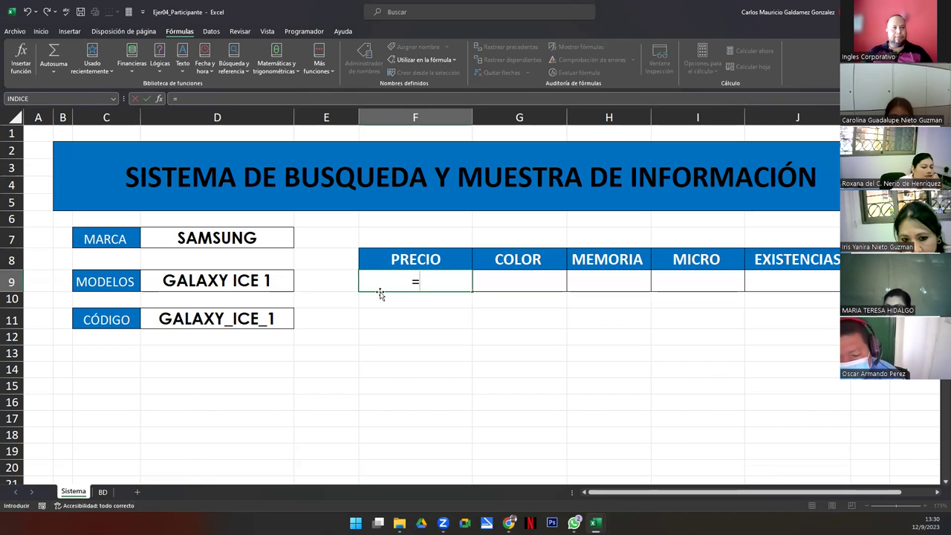
{"action": "type", "text": "indire"}
{"action": "key", "text": "Tab"}
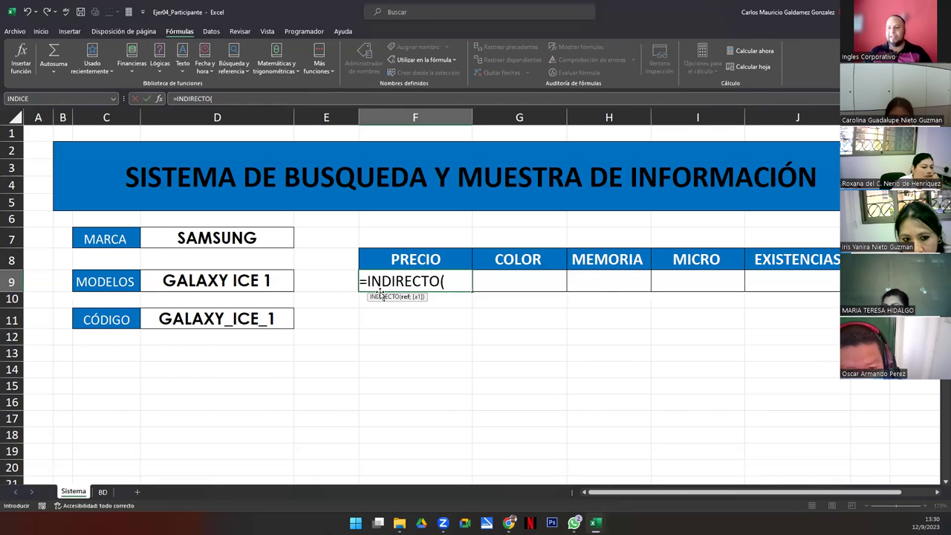
{"action": "left_click", "coordinate": [227, 322]}
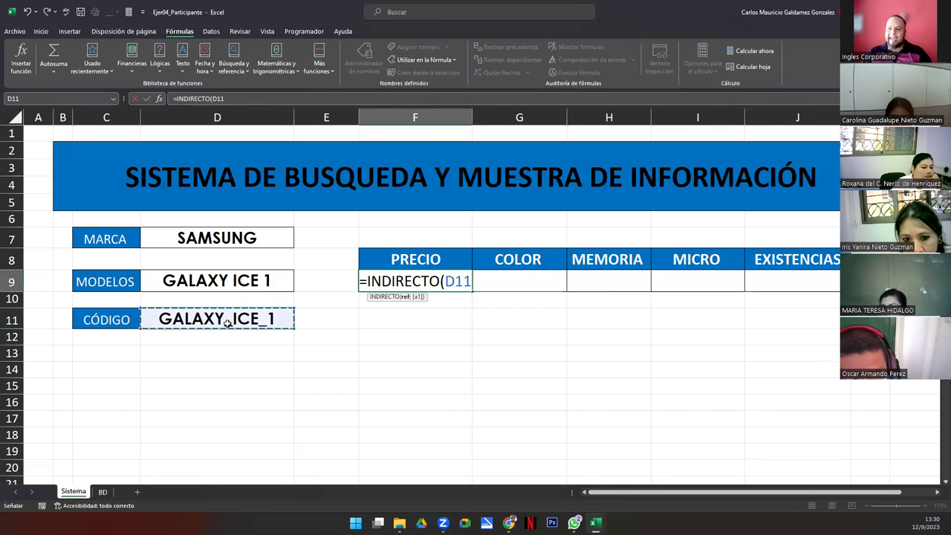
{"action": "type", "text": "&"}
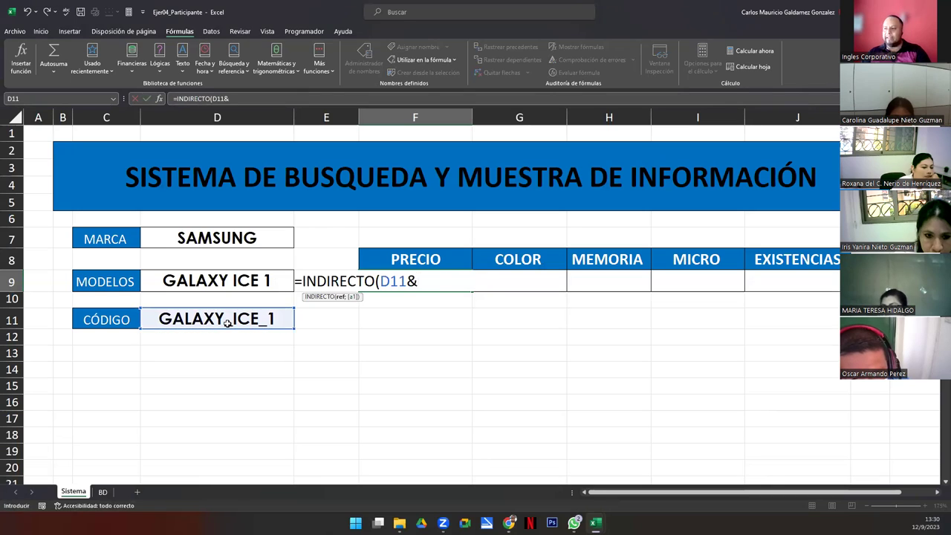
{"action": "type", "text": "_Pre"}
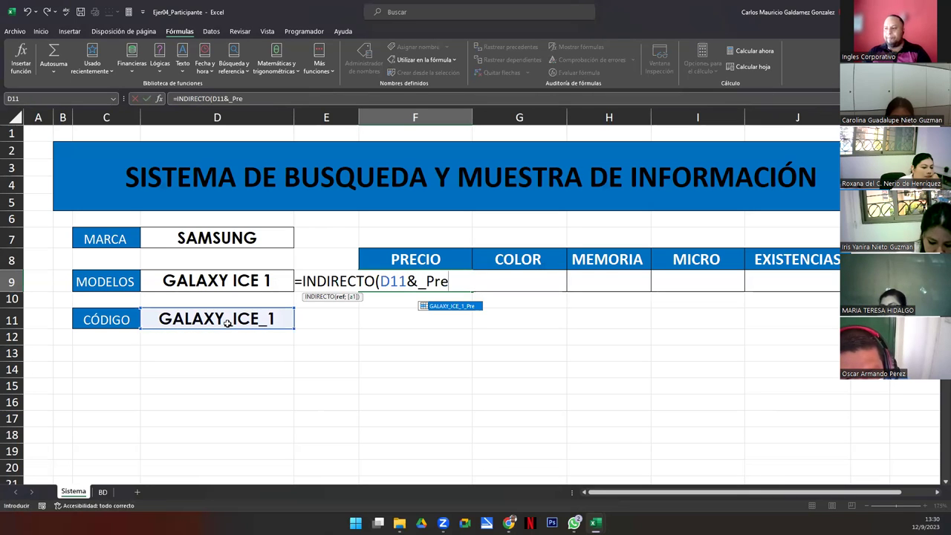
{"action": "type", "text": ")"}
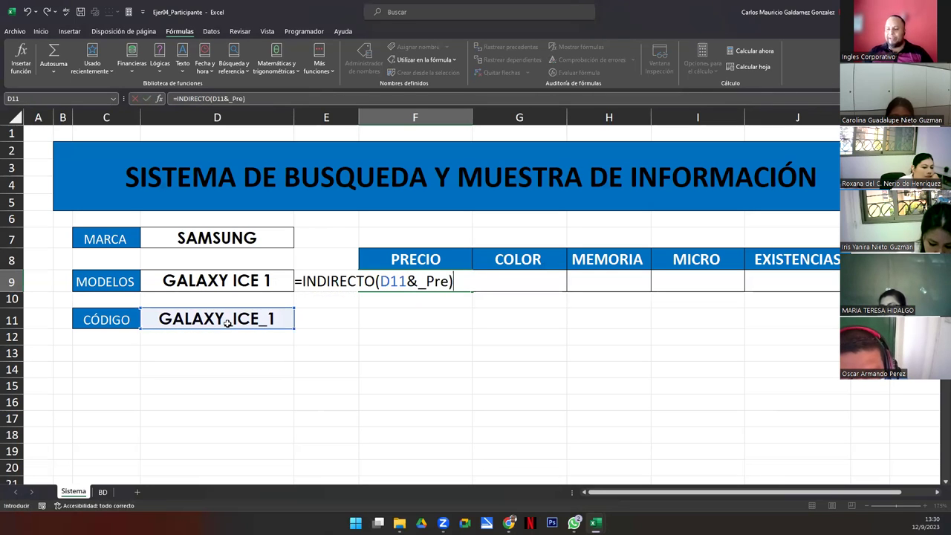
{"action": "key", "text": "BackSpace"}
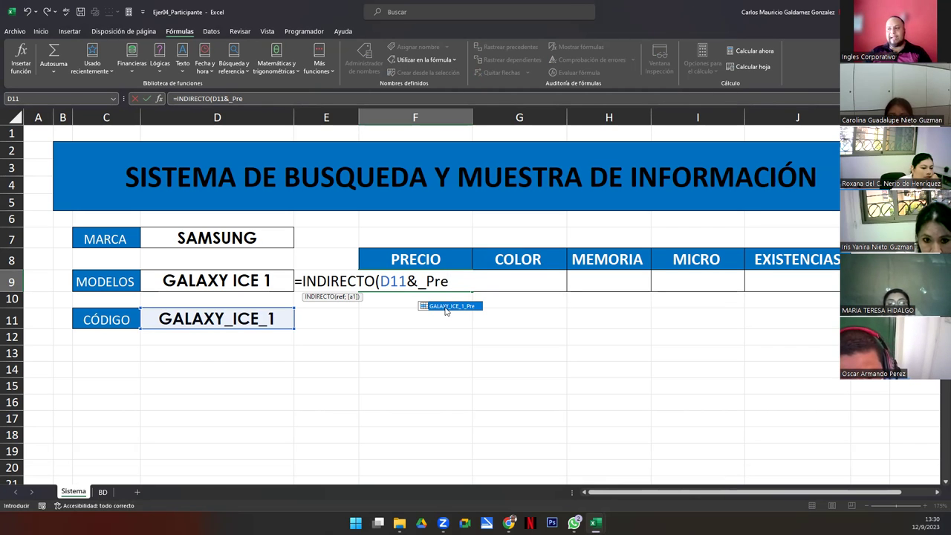
{"action": "double_click", "coordinate": [450, 306]}
{"action": "key", "text": "ctrl+z"}
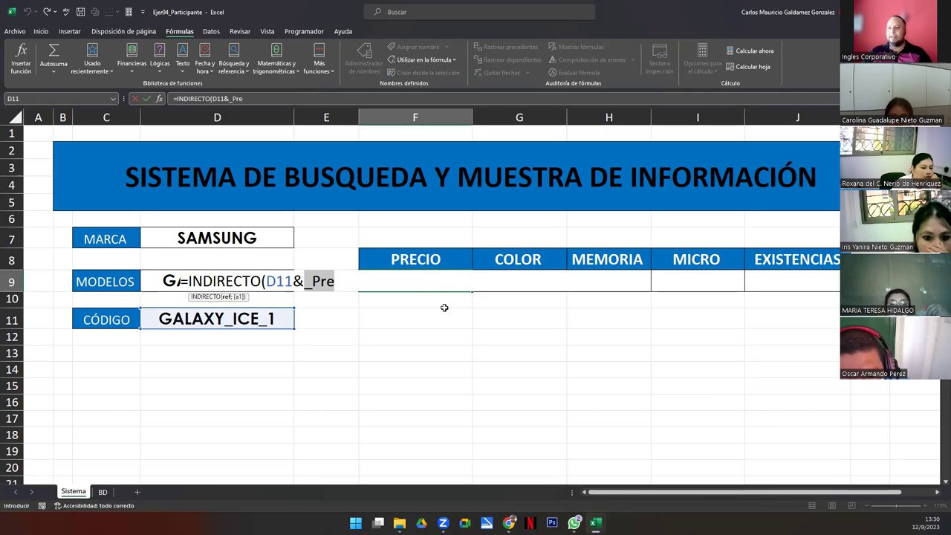
{"action": "key", "text": "BackSpace"}
{"action": "key", "text": "Right"}
{"action": "type", "text": ")"}
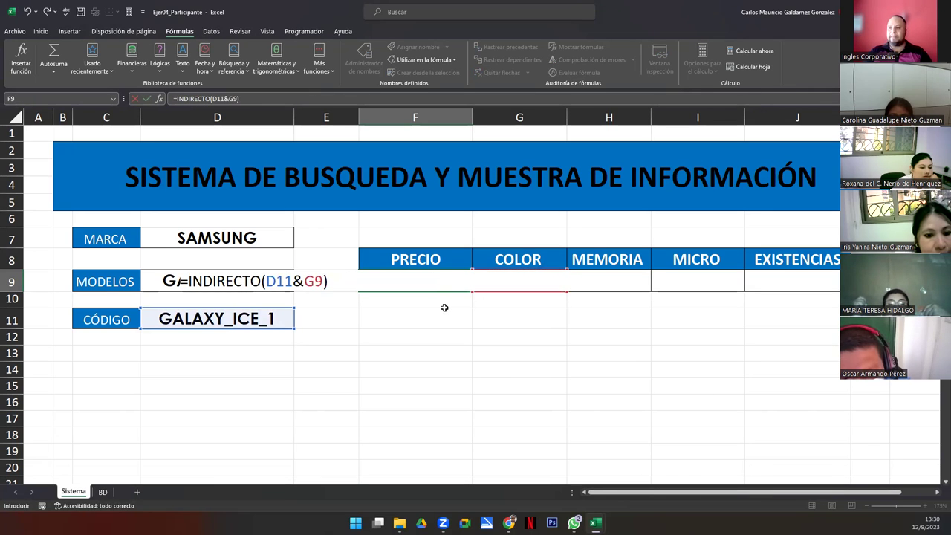
{"action": "key", "text": "Return"}
Revise F9 so the suffix is the text "_Pre": =INDIRECTO(D11&"_Pre").
{"action": "key", "text": "Up"}
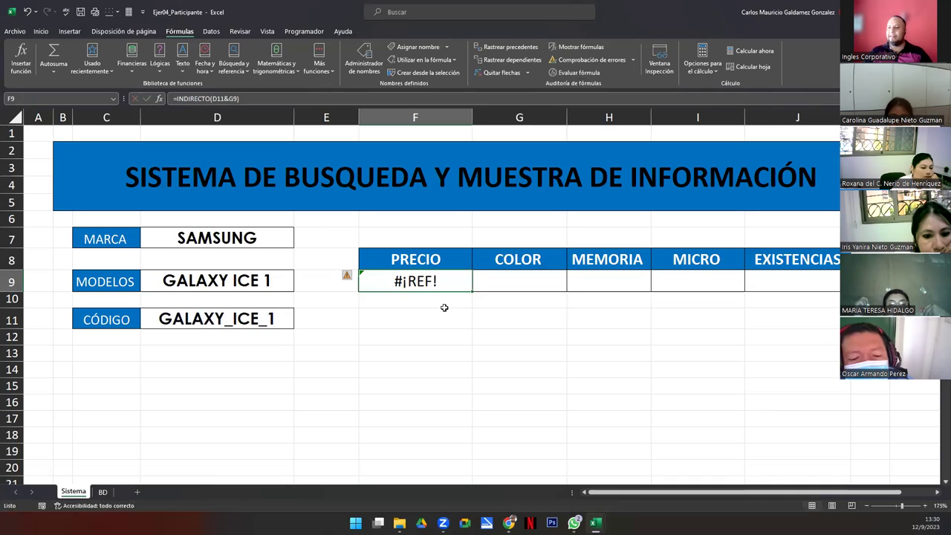
{"action": "key", "text": "F2"}
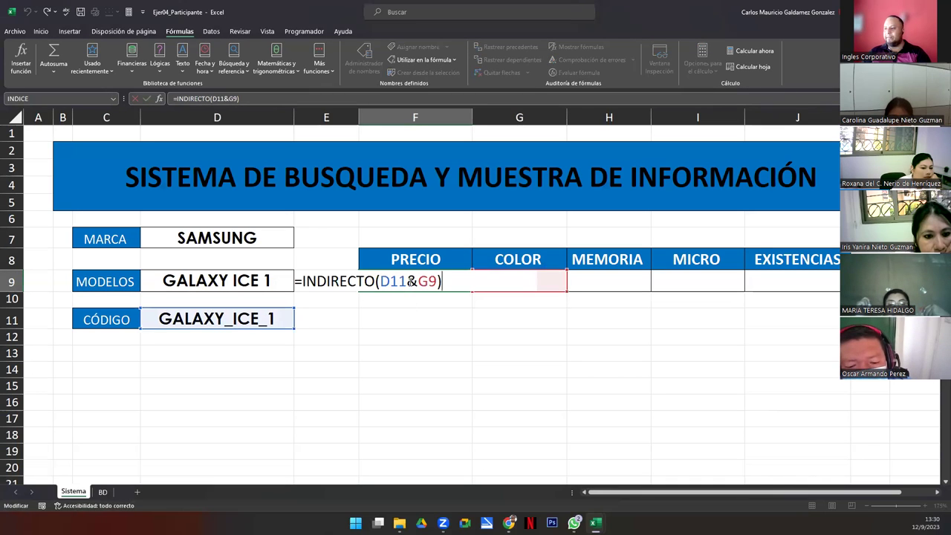
{"action": "key", "text": "Escape"}
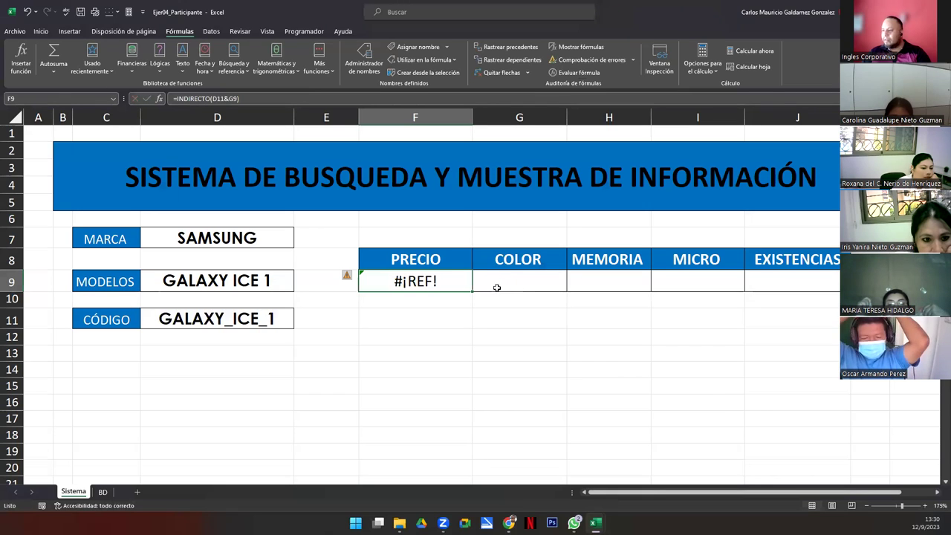
{"action": "key", "text": "F2"}
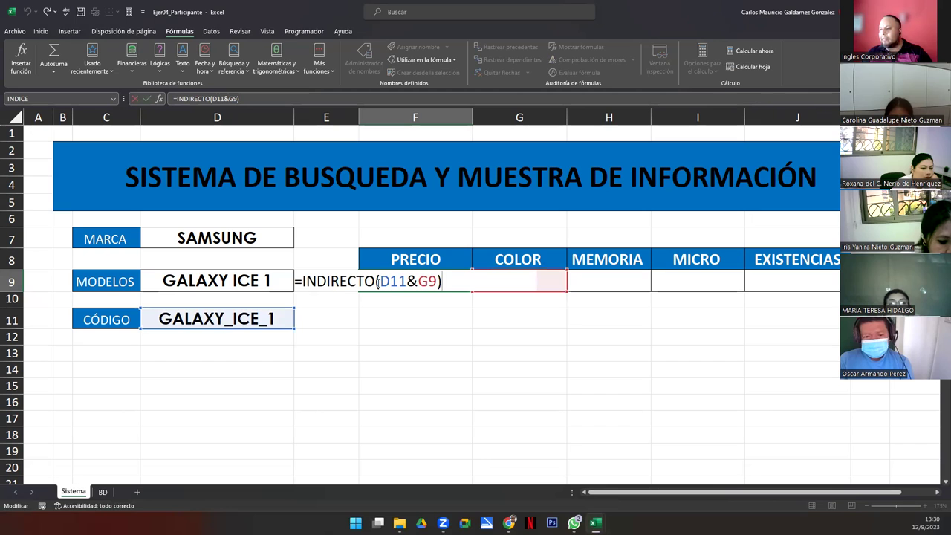
{"action": "left_click", "coordinate": [379, 282]}
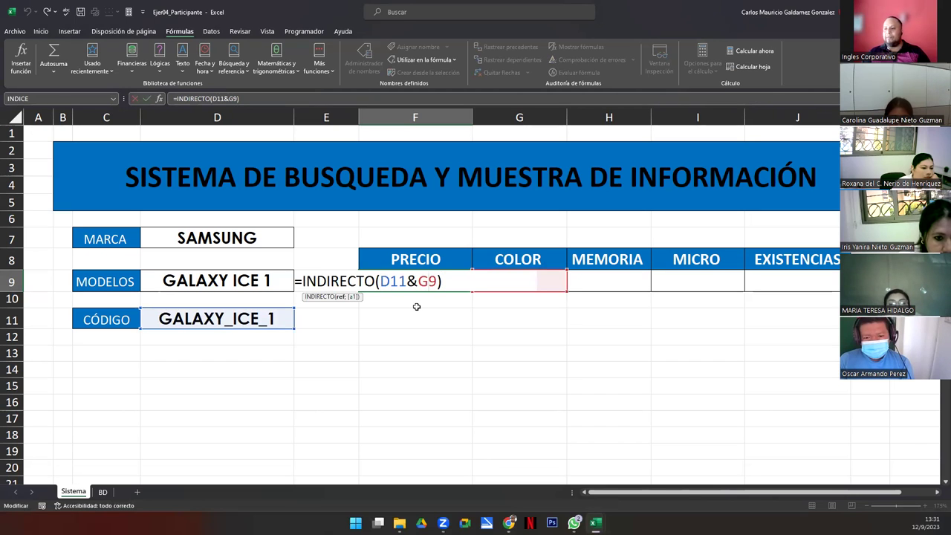
{"action": "left_click_drag", "start_coordinate": [418, 282], "coordinate": [436, 283]}
{"action": "type", "text": "\"_Pre"}
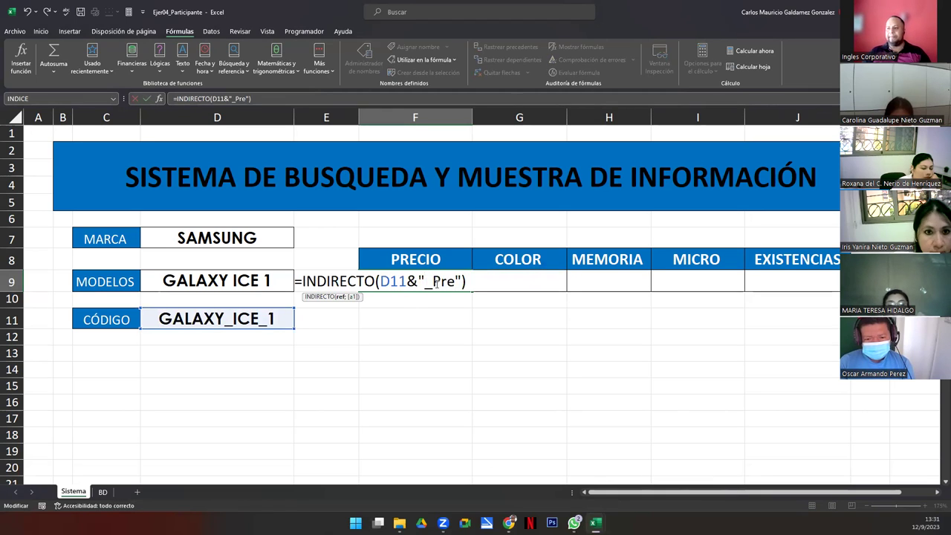
{"action": "key", "text": "Return"}
Check the D11 SUSTITUIR and F9 INDIRECTO formulas, then show the BD sheet.
{"action": "left_click", "coordinate": [436, 282]}
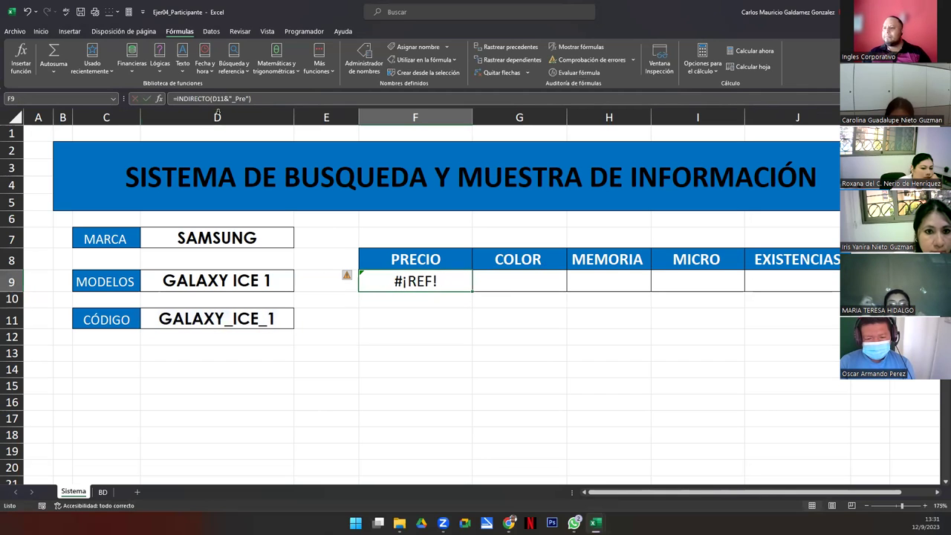
{"action": "left_click", "coordinate": [213, 319]}
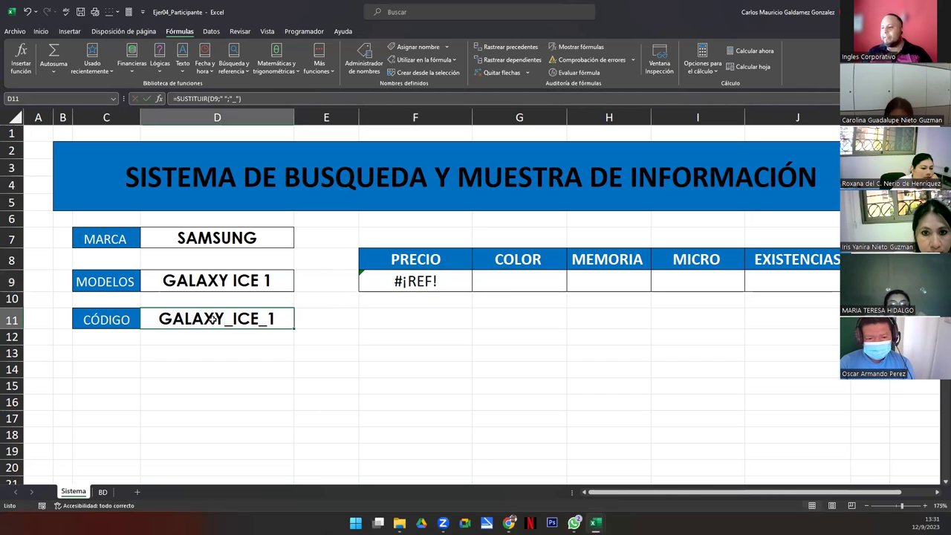
{"action": "left_click", "coordinate": [399, 281]}
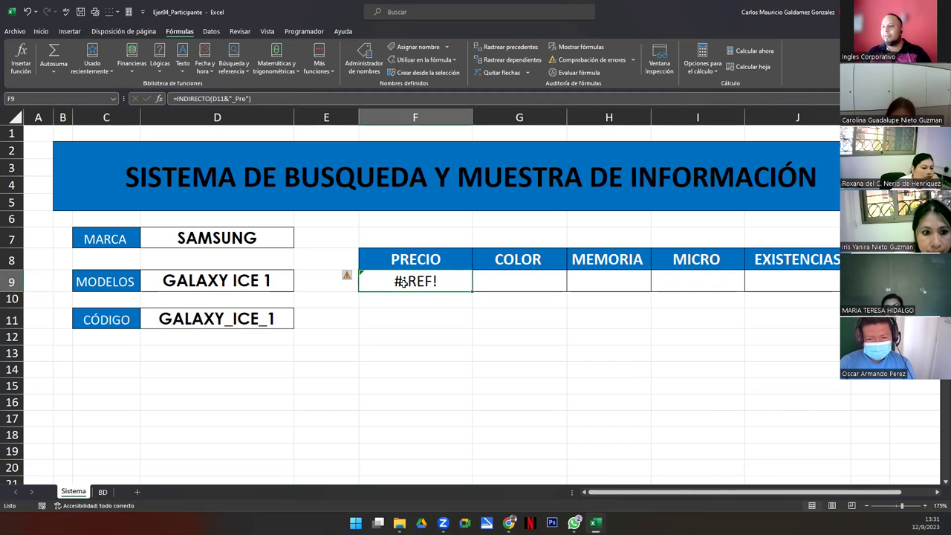
{"action": "left_click", "coordinate": [103, 492]}
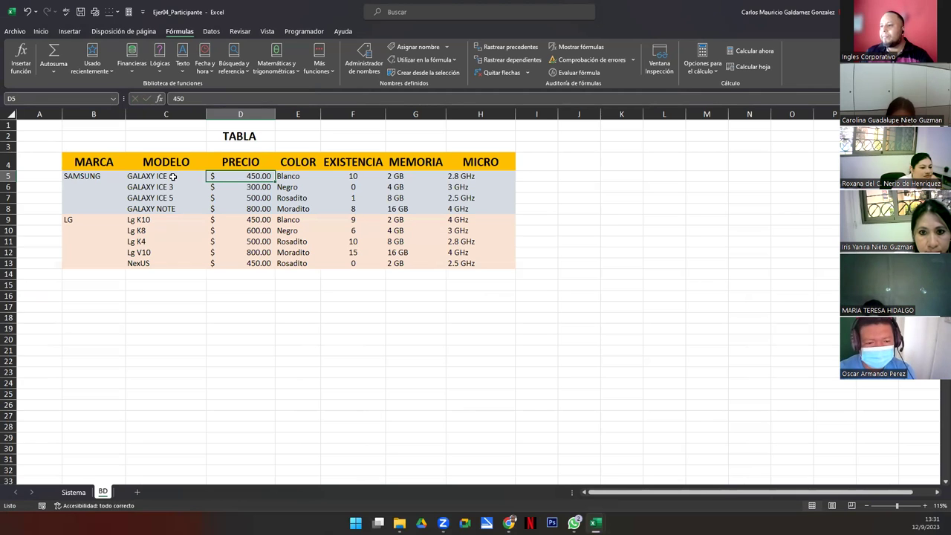
Review the defined names, then open F9's help on the #REF! error.
{"action": "left_click", "coordinate": [190, 176]}
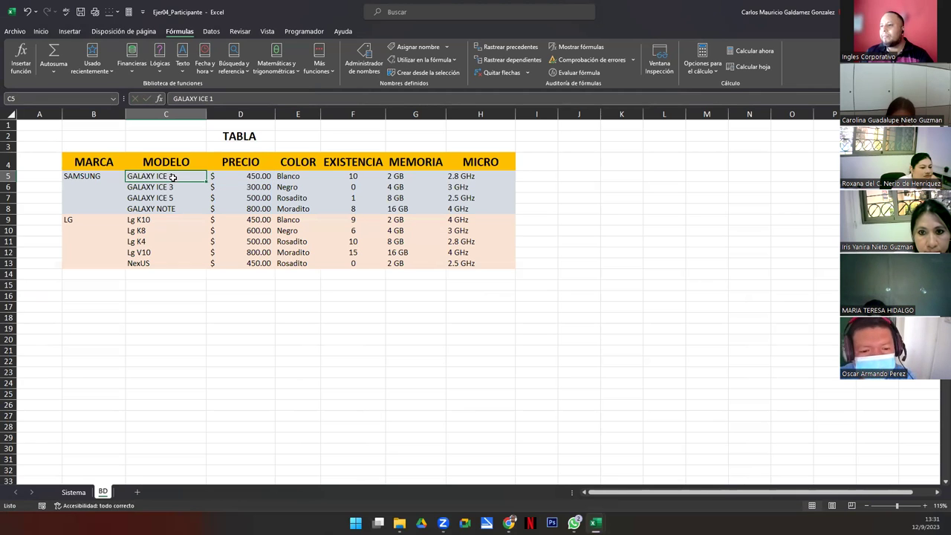
{"action": "left_click", "coordinate": [238, 177]}
{"action": "left_click", "coordinate": [361, 56]}
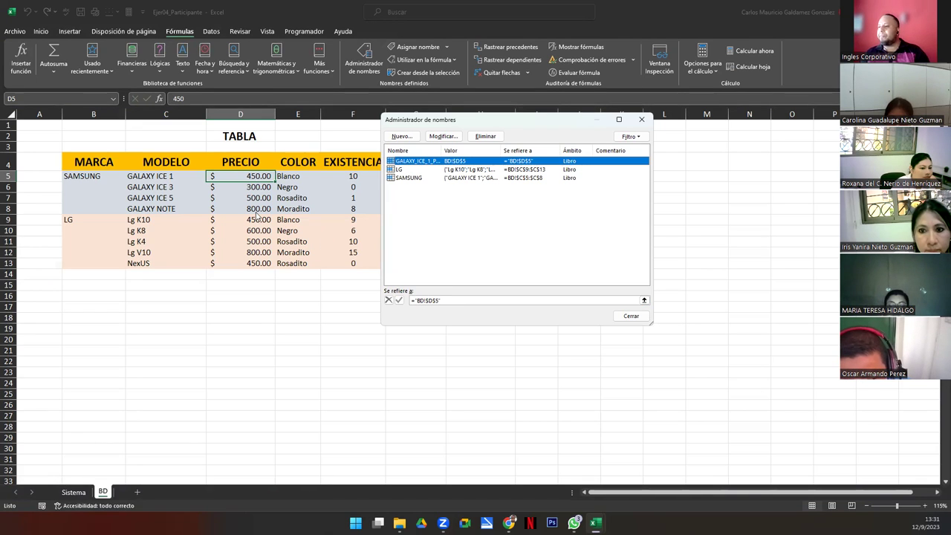
{"action": "left_click", "coordinate": [639, 318]}
{"action": "left_click", "coordinate": [74, 492]}
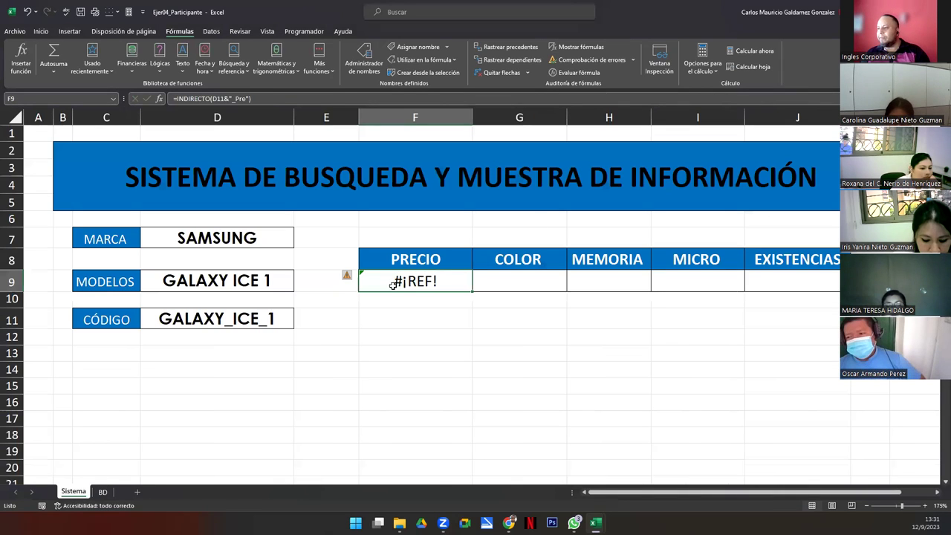
{"action": "left_click", "coordinate": [348, 276]}
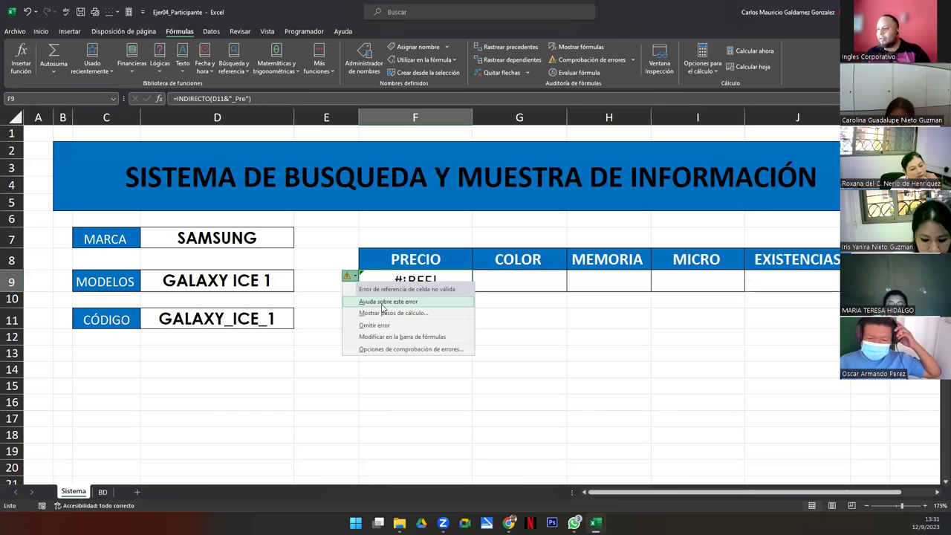
{"action": "left_click", "coordinate": [382, 303]}
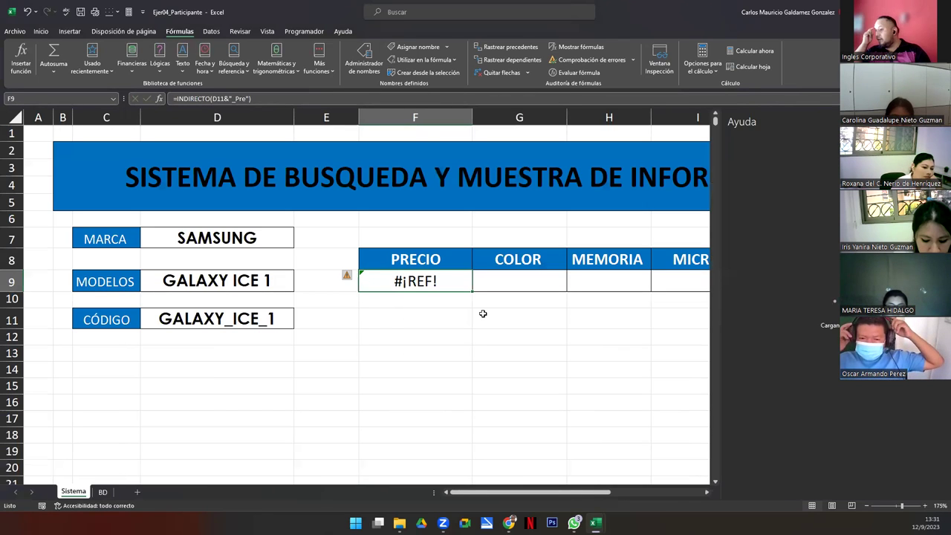
Compare D11's SUSTITUIR formula with the GALAXY ICE 1 row and its price on BD.
{"action": "left_click", "coordinate": [97, 493]}
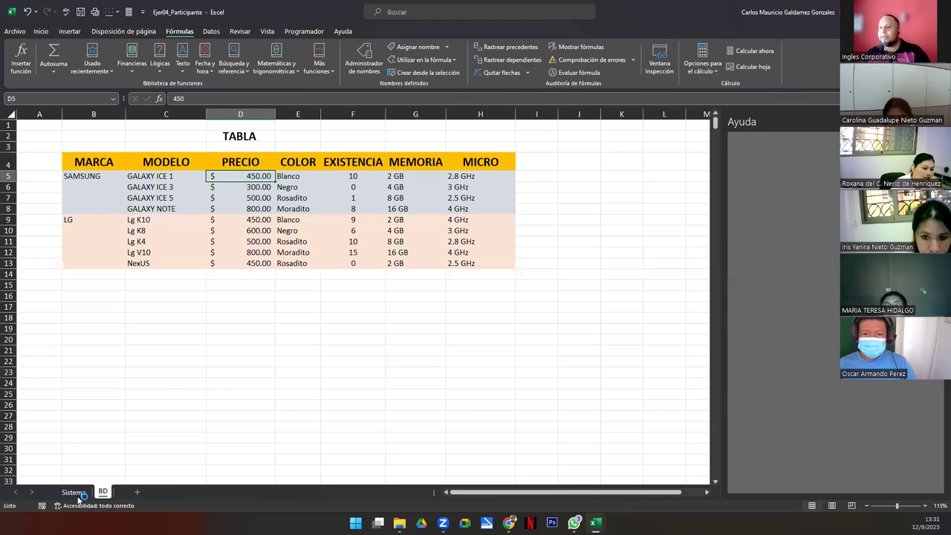
{"action": "left_click", "coordinate": [75, 493]}
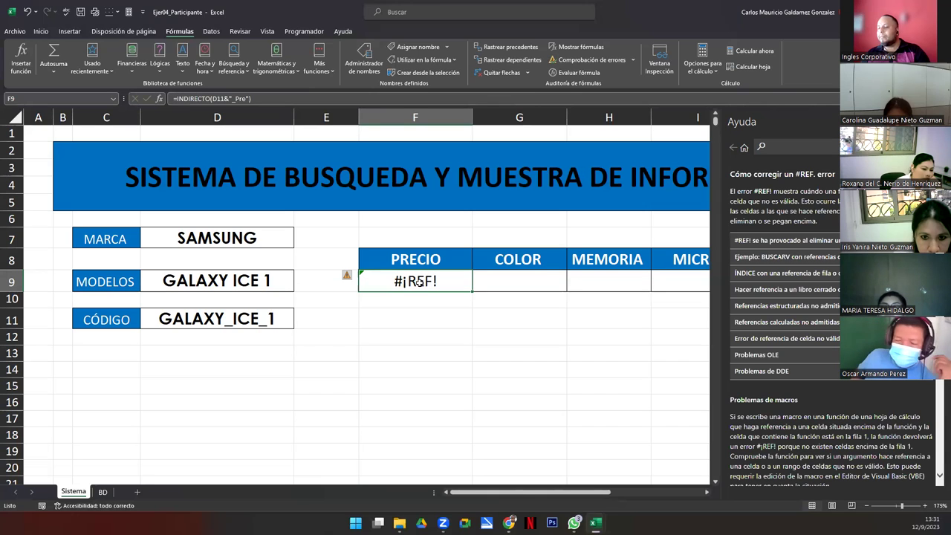
{"action": "left_click", "coordinate": [249, 318]}
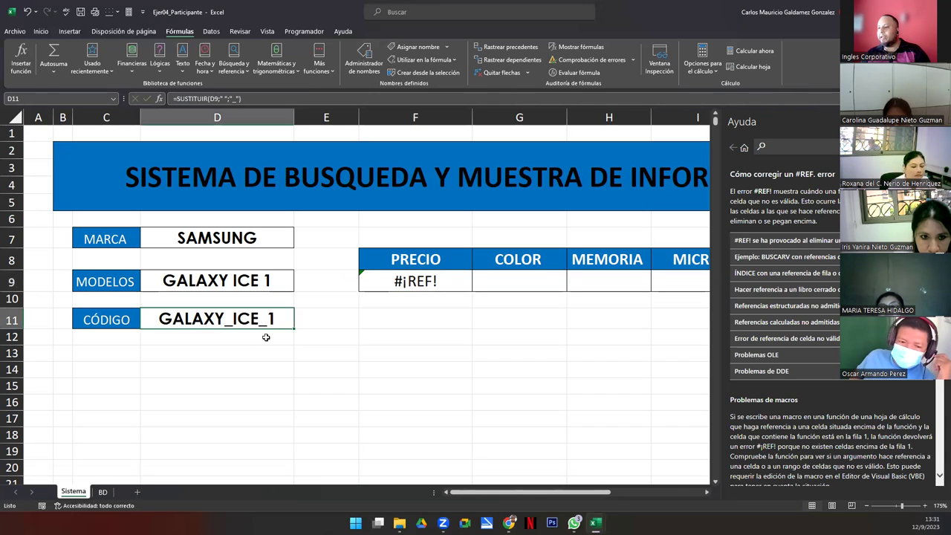
{"action": "left_click", "coordinate": [96, 492]}
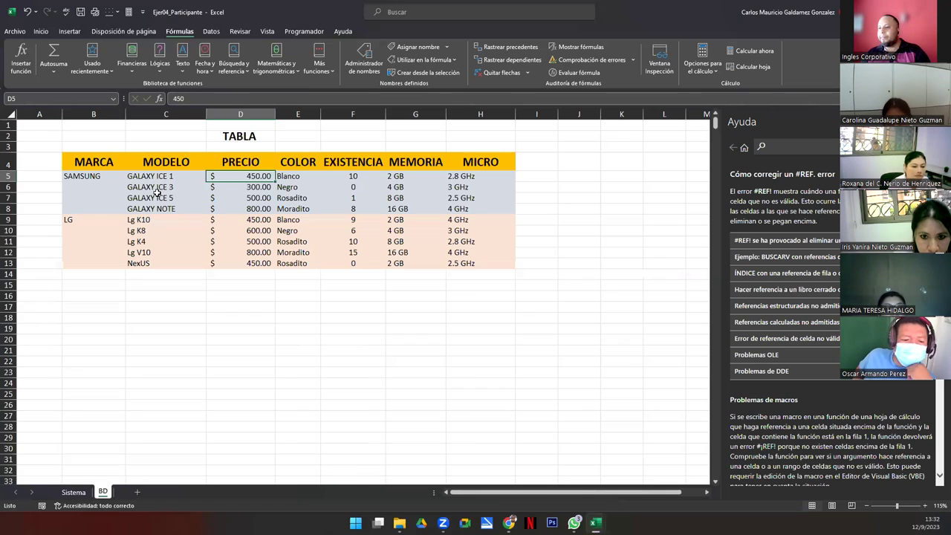
{"action": "left_click", "coordinate": [153, 177]}
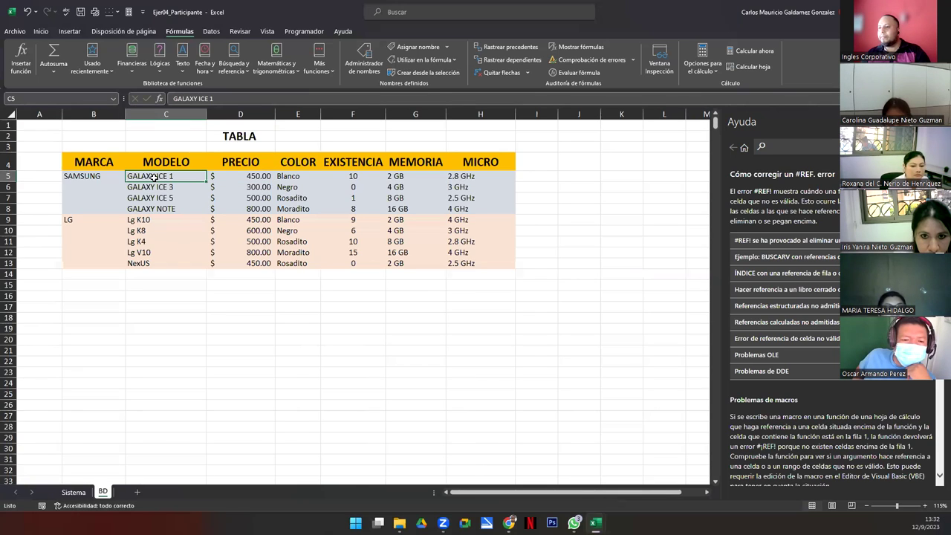
{"action": "left_click", "coordinate": [229, 177]}
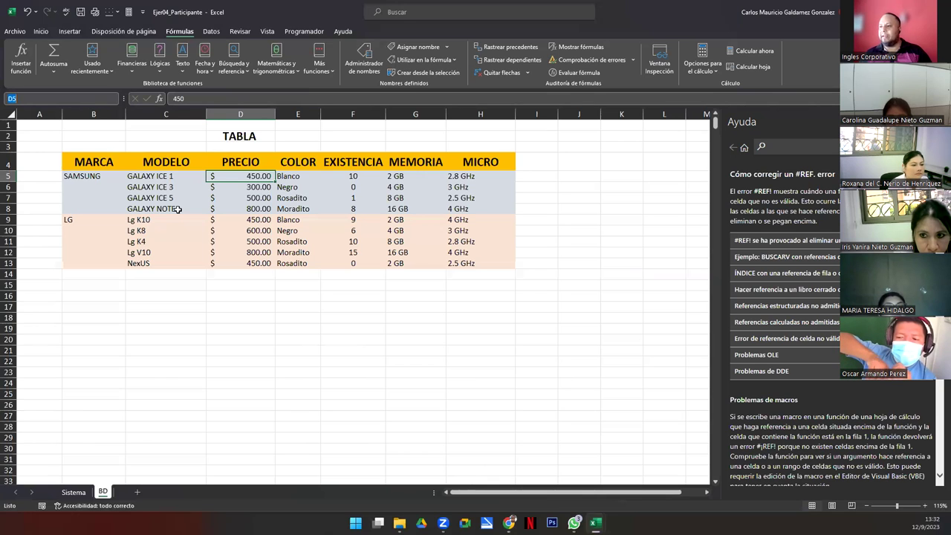
Paste the D11 code GALAXY_ICE_1 into D14 as plain values.
{"action": "left_click", "coordinate": [74, 492]}
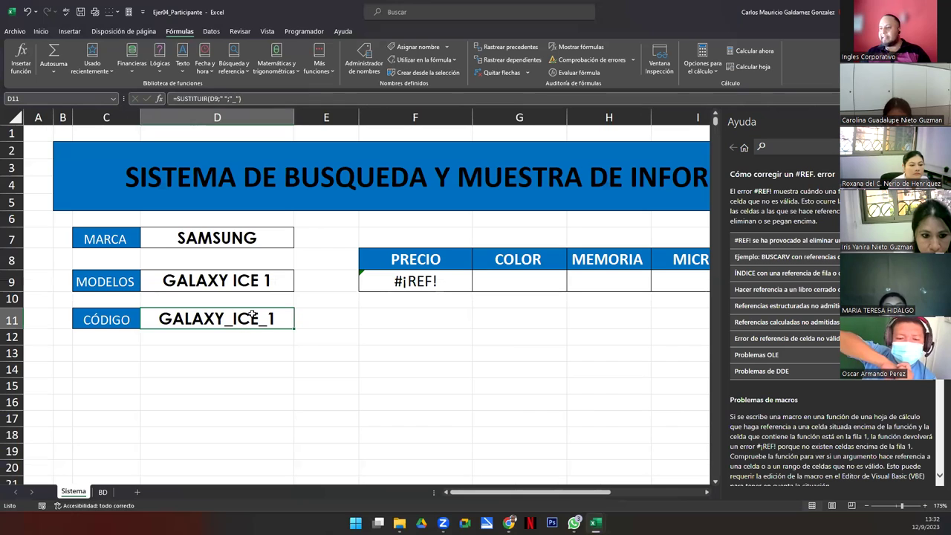
{"action": "key", "text": "ctrl+c"}
{"action": "left_click", "coordinate": [201, 376]}
{"action": "right_click", "coordinate": [202, 376]}
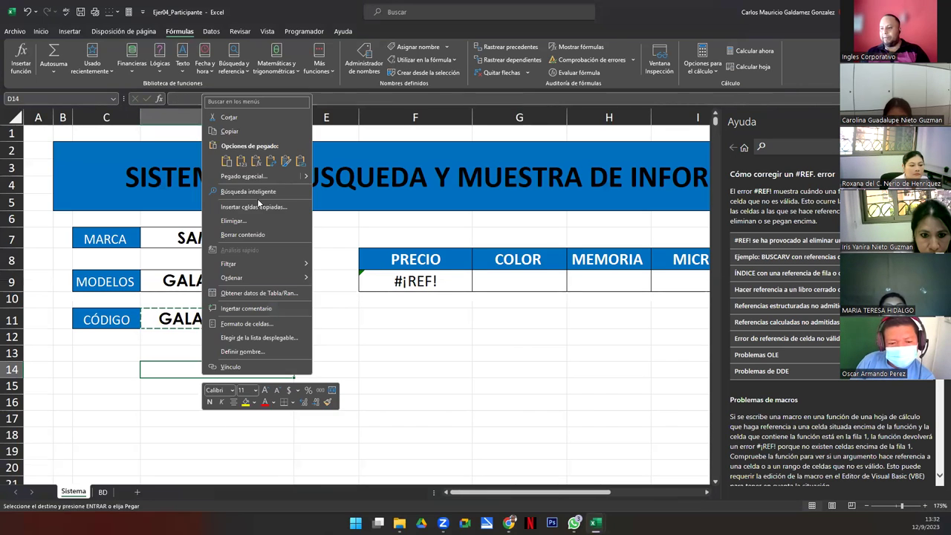
{"action": "left_click", "coordinate": [240, 163]}
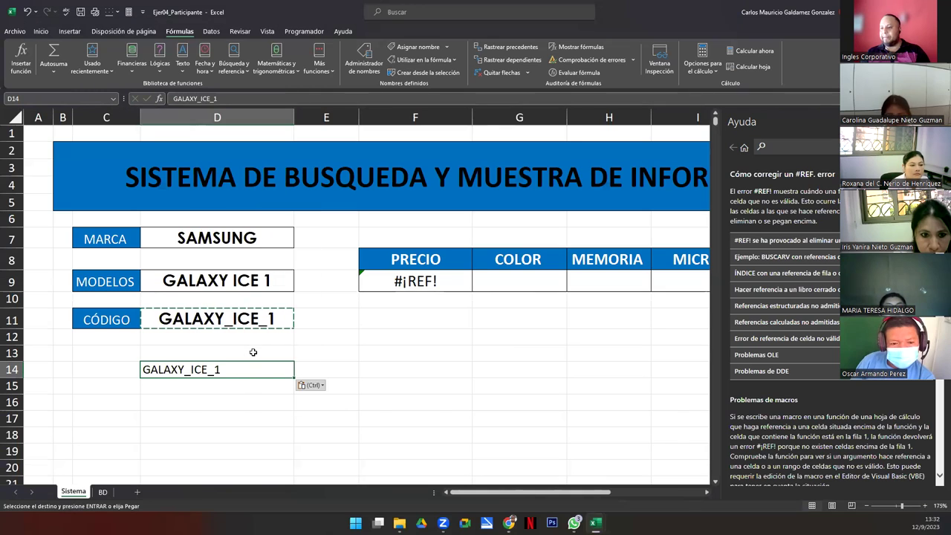
Name BD cell D5 GALAXY_ICE_1_Pre so PRECIO in F9 shows $450.00.
{"action": "left_click", "coordinate": [103, 492]}
{"action": "type", "text": "GALAXY_ICE_1_Pre"}
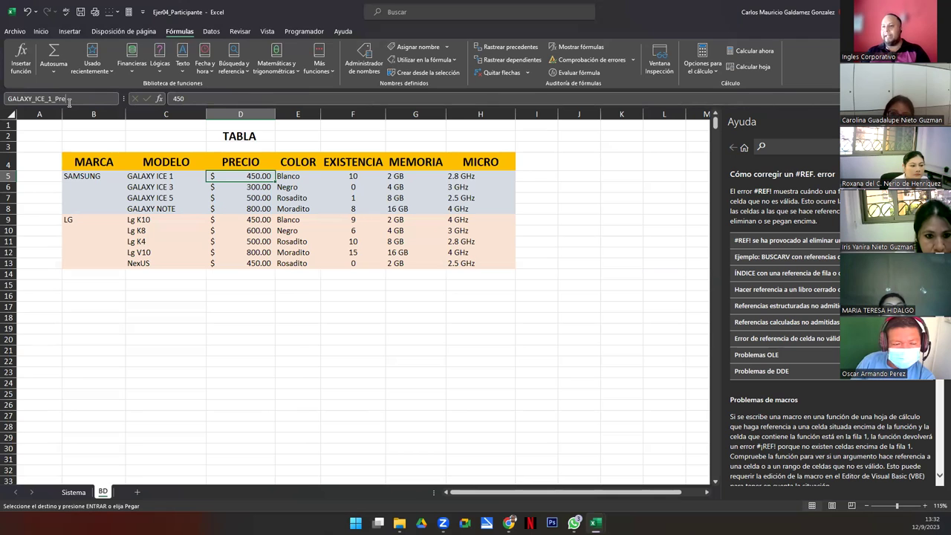
{"action": "key", "text": "Return"}
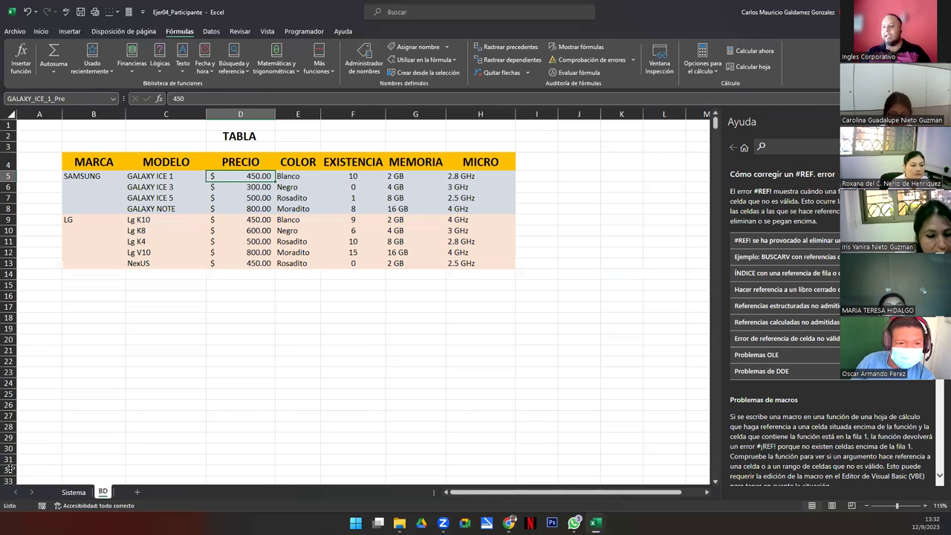
{"action": "left_click", "coordinate": [74, 492]}
{"action": "left_click", "coordinate": [405, 290]}
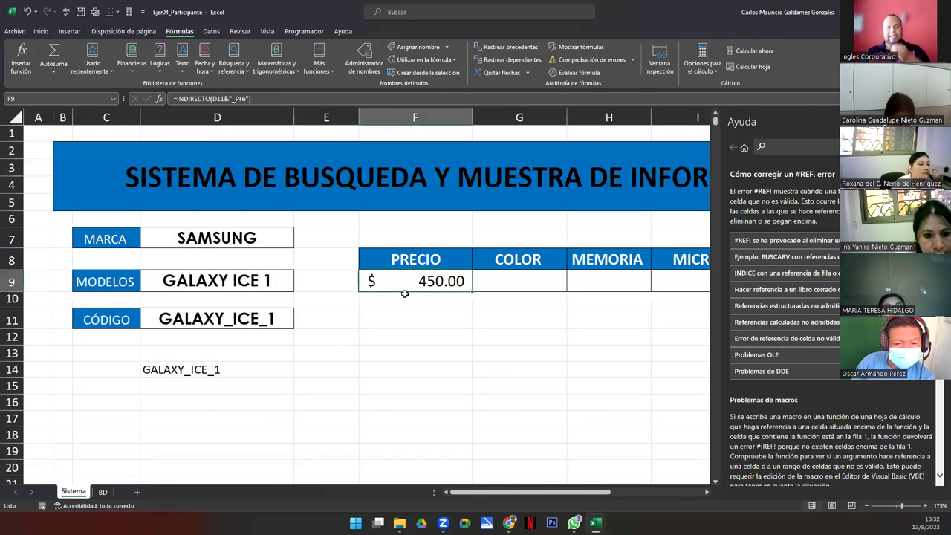
{"action": "left_click", "coordinate": [104, 492]}
{"action": "left_click", "coordinate": [73, 492]}
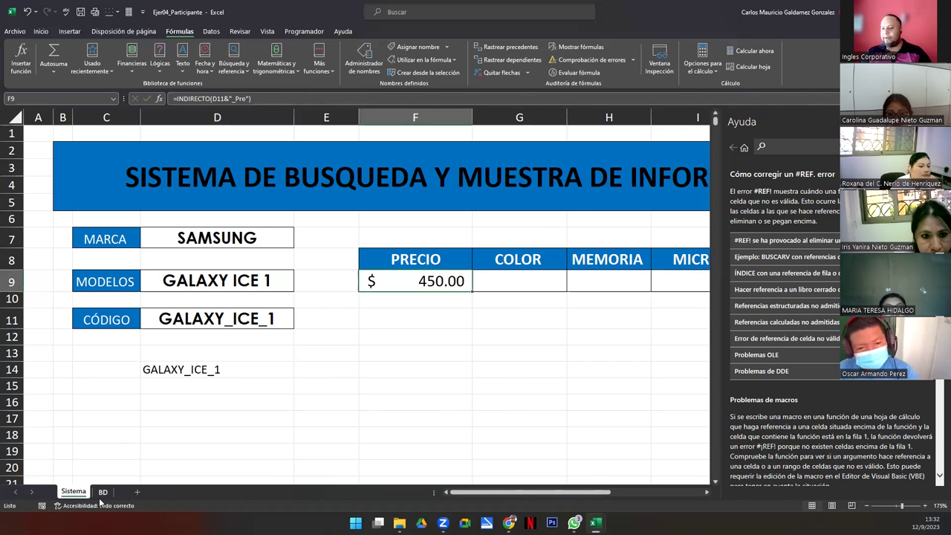
Name the BD colour cell E5 GALAXY_ICE_1_Col using the code copied from D14.
{"action": "left_click", "coordinate": [103, 492]}
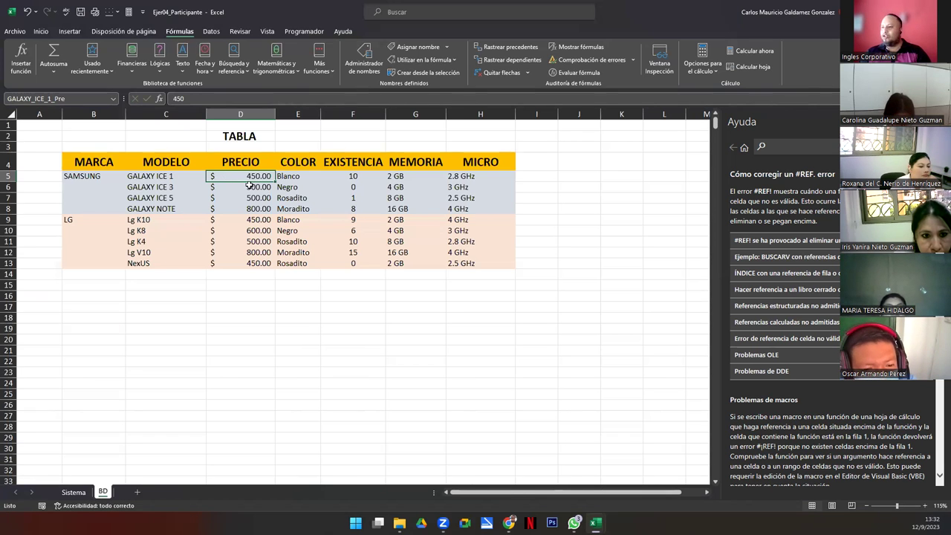
{"action": "left_click", "coordinate": [301, 176]}
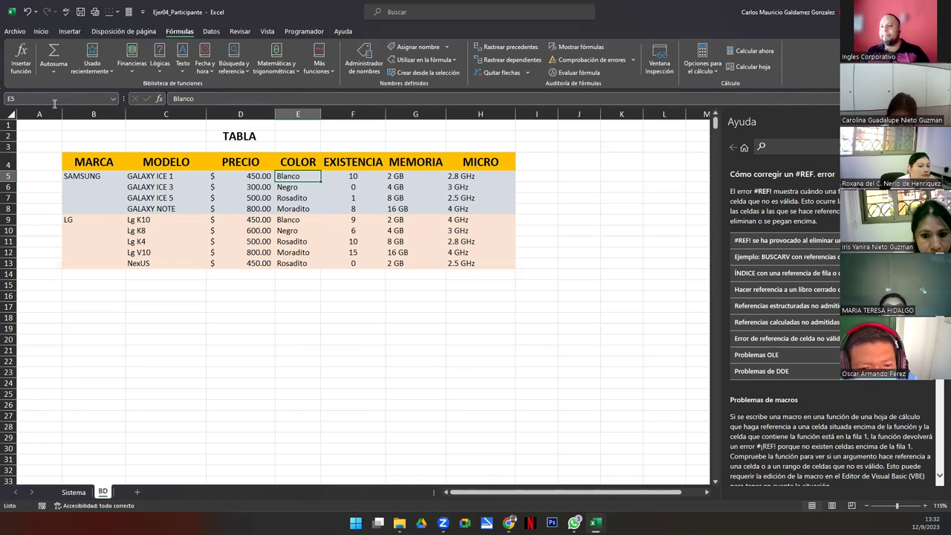
{"action": "key", "text": "BackSpace"}
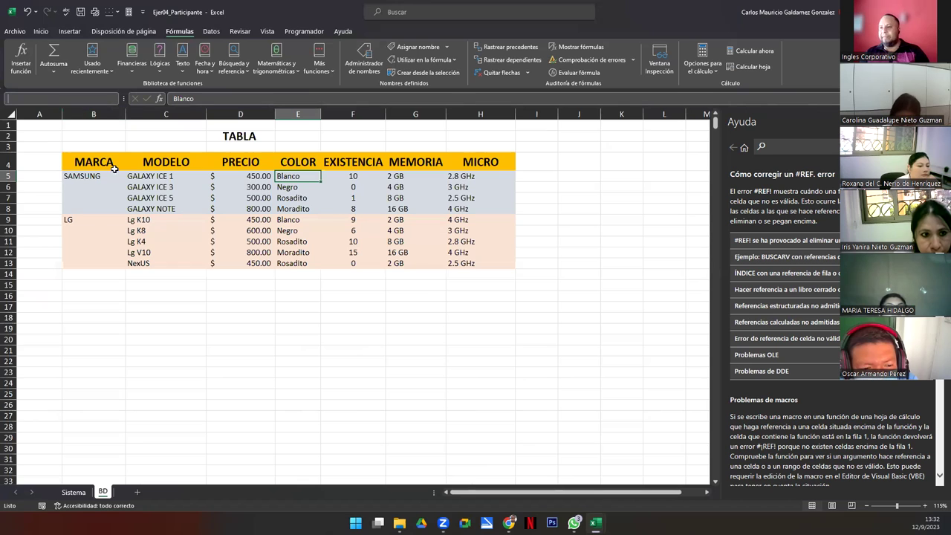
{"action": "left_click", "coordinate": [73, 492]}
{"action": "left_click", "coordinate": [170, 380]}
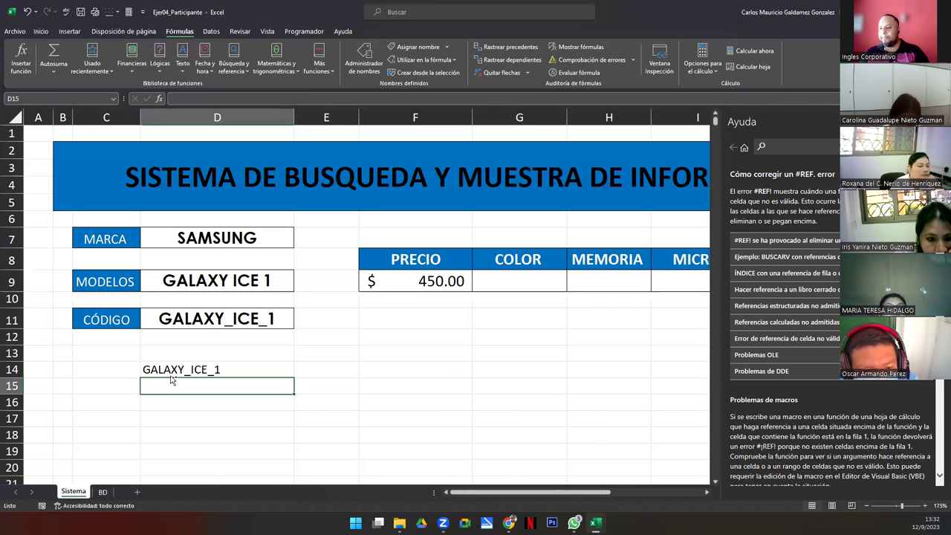
{"action": "left_click", "coordinate": [169, 370]}
{"action": "left_click_drag", "start_coordinate": [218, 97], "coordinate": [170, 98]}
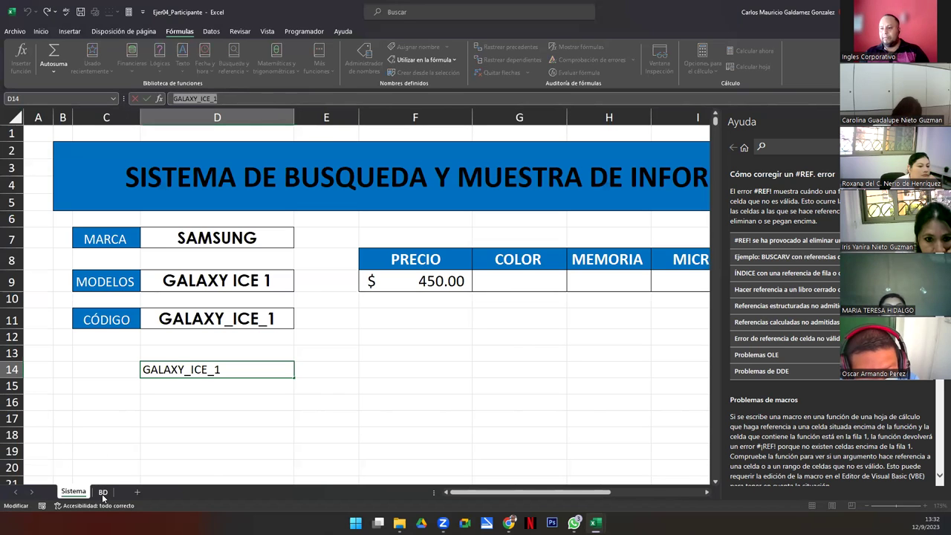
{"action": "left_click", "coordinate": [102, 493]}
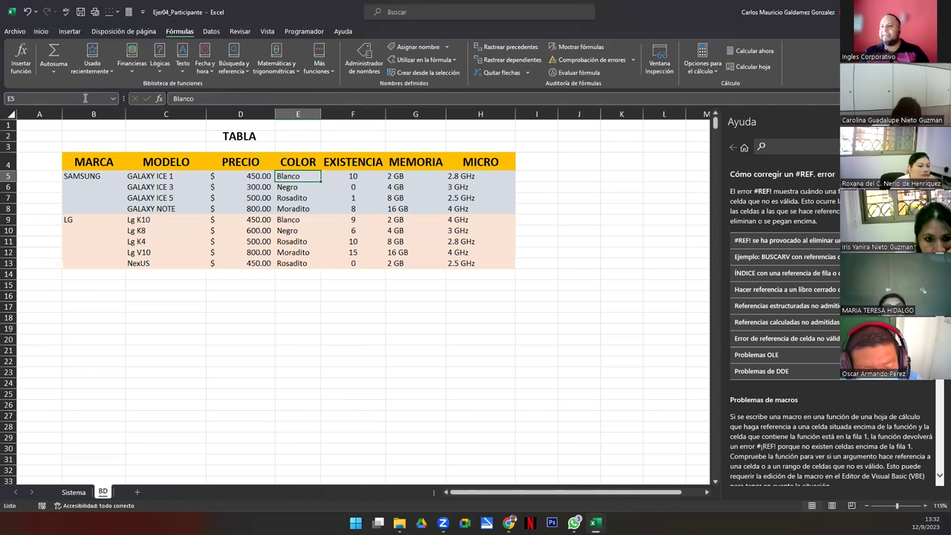
{"action": "type", "text": "GALAXY_ICE_1"}
{"action": "key", "text": "Return"}
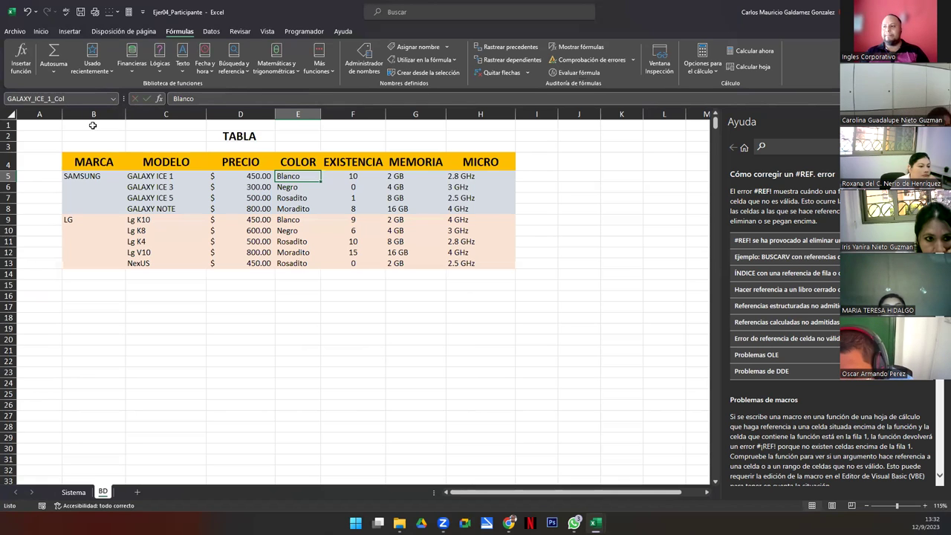
{"action": "key", "text": "Right"}
Name stock cell F5 GALAXY_ICE_1_Exi and memory cell G5 GALAXY_ICE_1_Mem.
{"action": "left_click", "coordinate": [42, 99]}
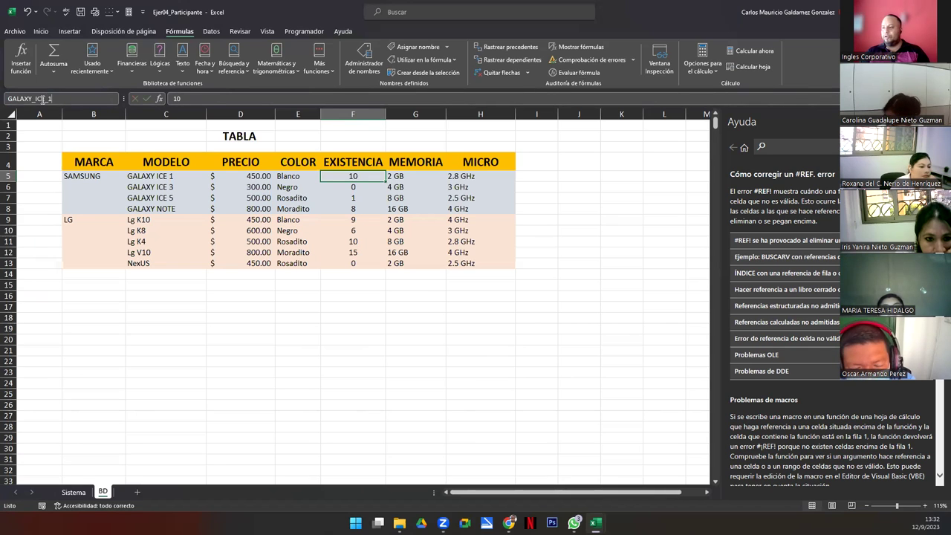
{"action": "type", "text": "_Exi"}
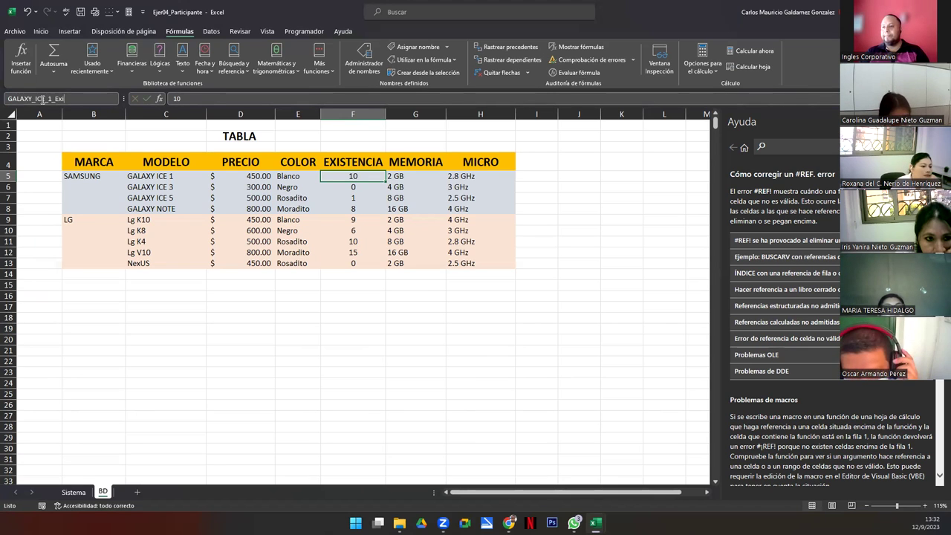
{"action": "key", "text": "Tab"}
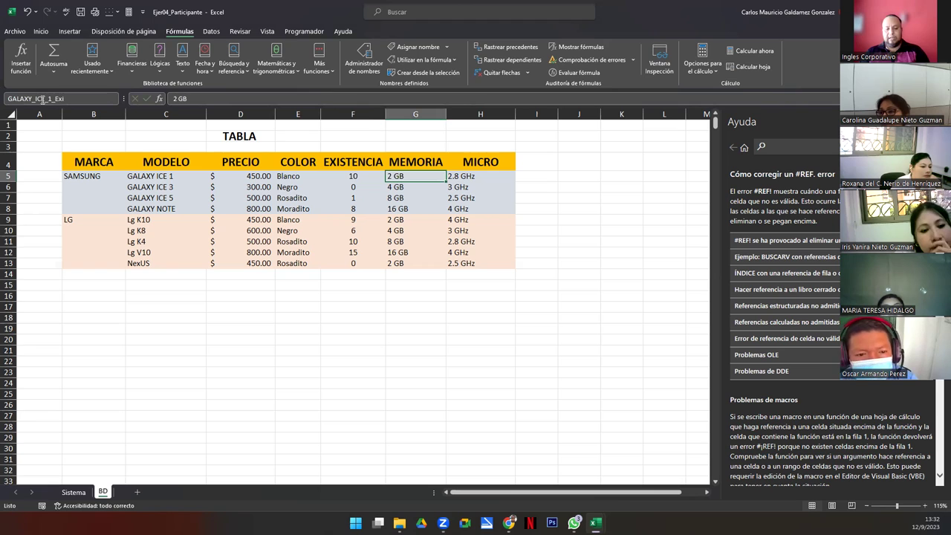
{"action": "left_click", "coordinate": [356, 176]}
{"action": "left_click", "coordinate": [87, 103]}
{"action": "type", "text": "GALAXY_ICE_1"}
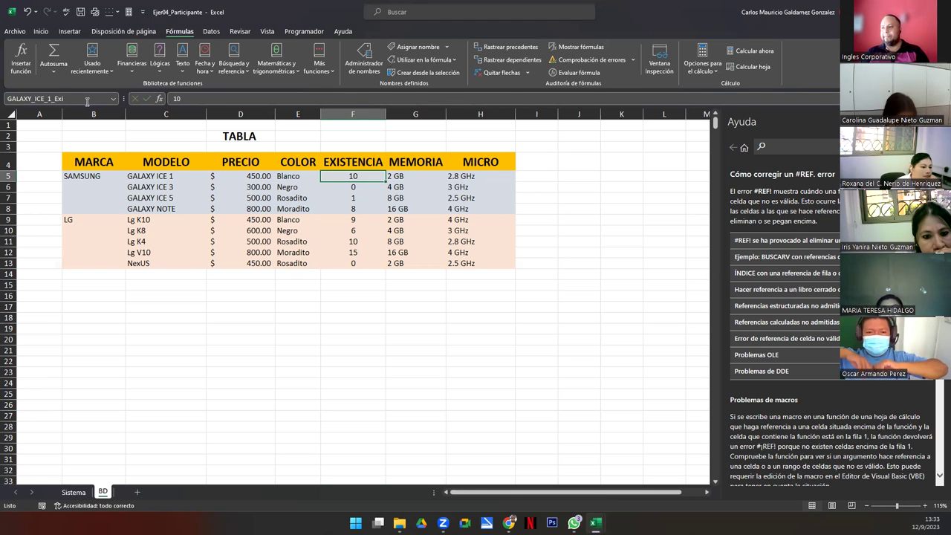
{"action": "key", "text": "Tab"}
{"action": "left_click", "coordinate": [80, 103]}
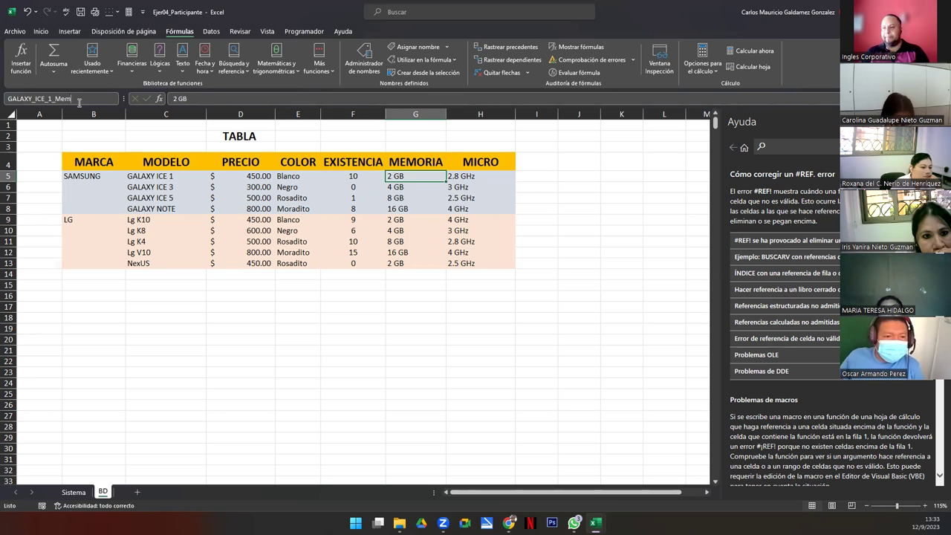
{"action": "key", "text": "Tab"}
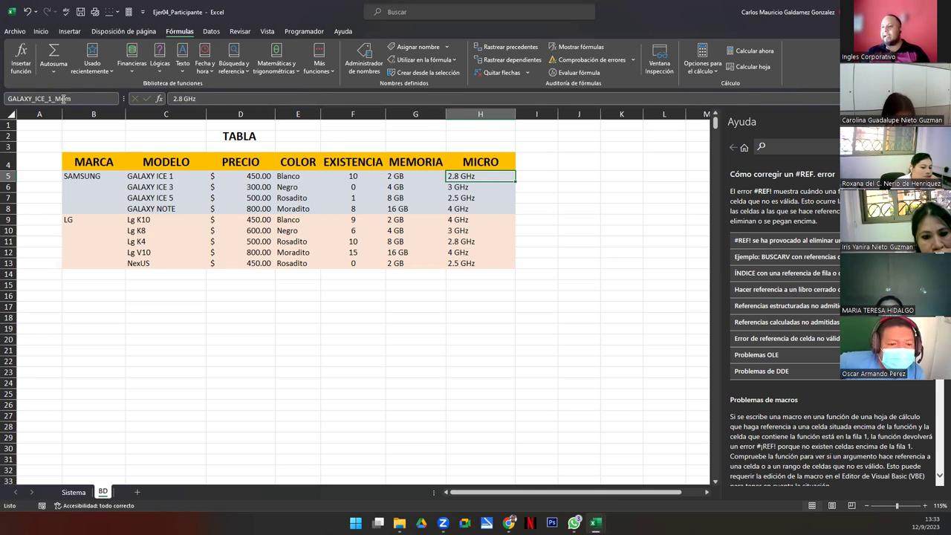
{"action": "left_click", "coordinate": [481, 181]}
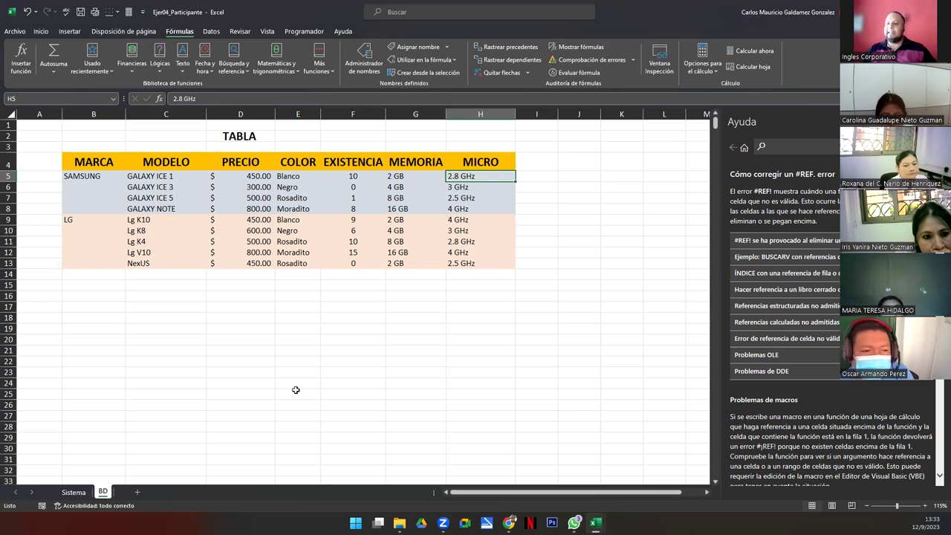
{"action": "left_click", "coordinate": [256, 176]}
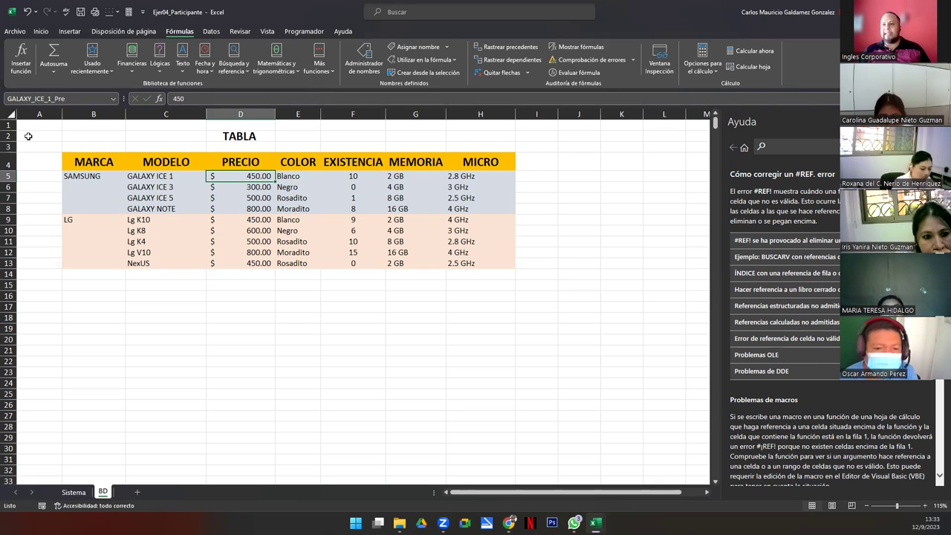
{"action": "left_click", "coordinate": [292, 176]}
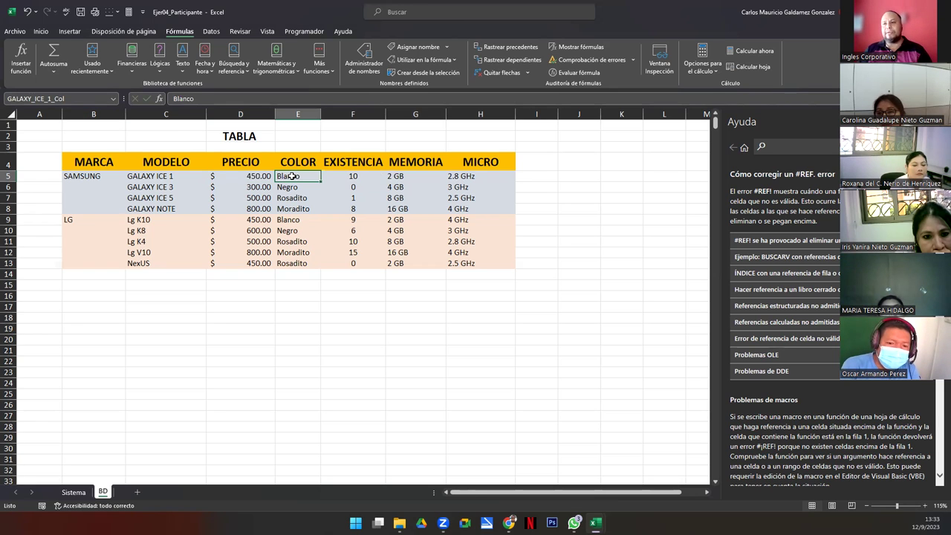
{"action": "left_click", "coordinate": [367, 177]}
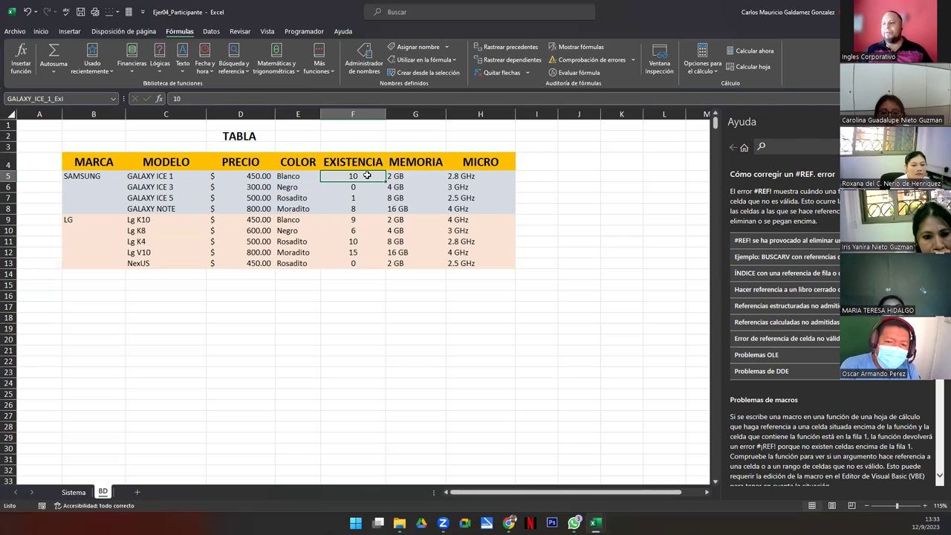
{"action": "left_click", "coordinate": [418, 174]}
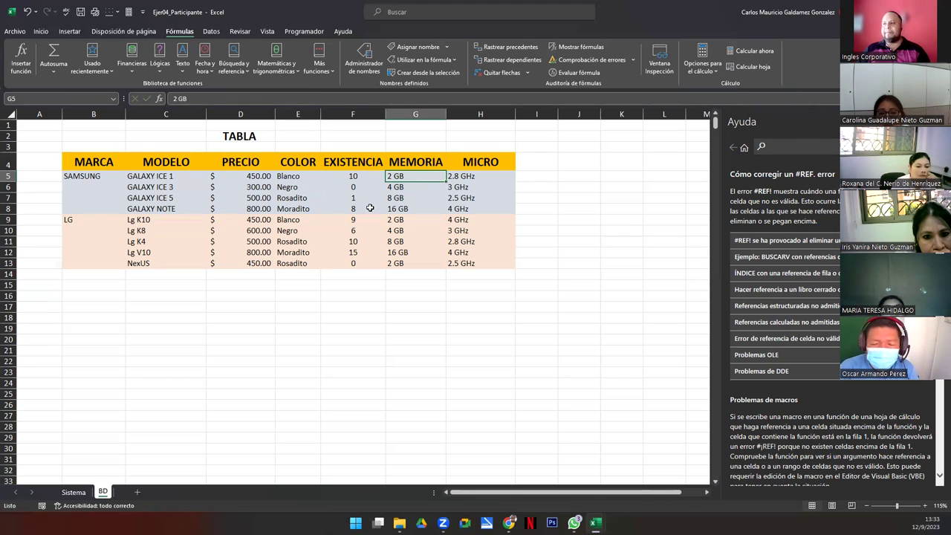
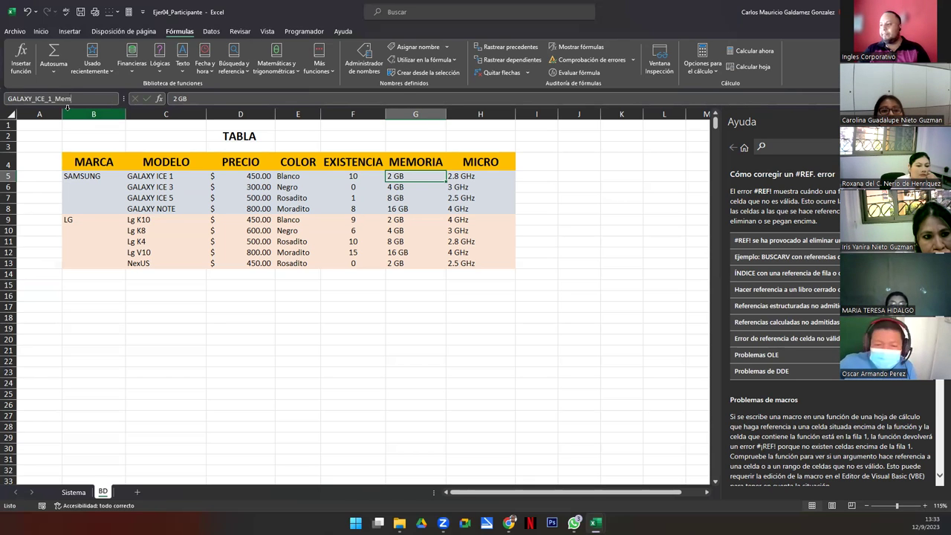
On Sistema, copy the PRECIO formula from F9 across row 9 to J9.
{"action": "key", "text": "Tab"}
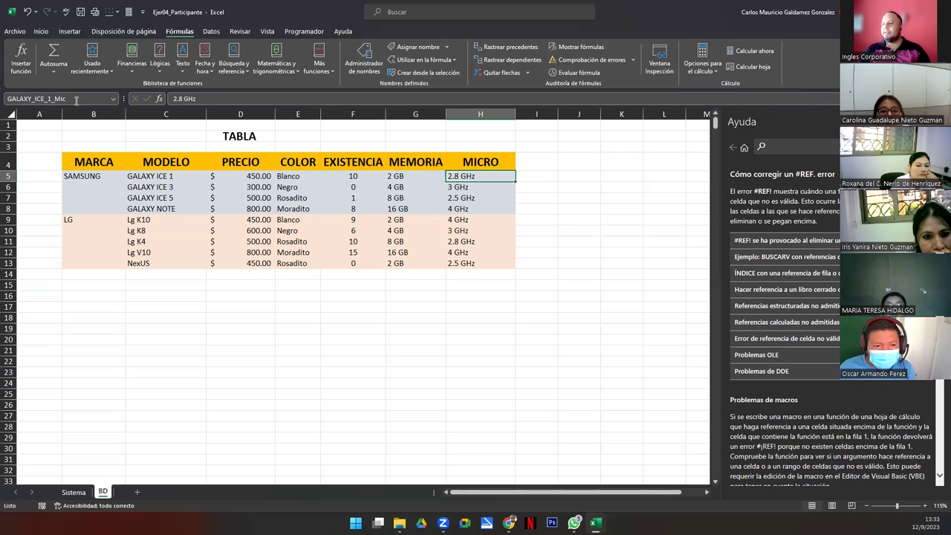
{"action": "left_click", "coordinate": [73, 492]}
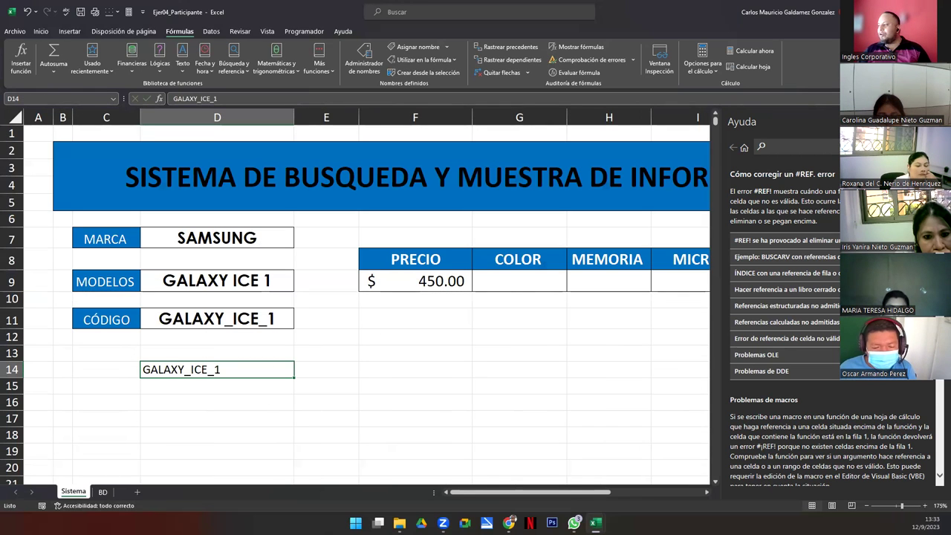
{"action": "left_click", "coordinate": [426, 287]}
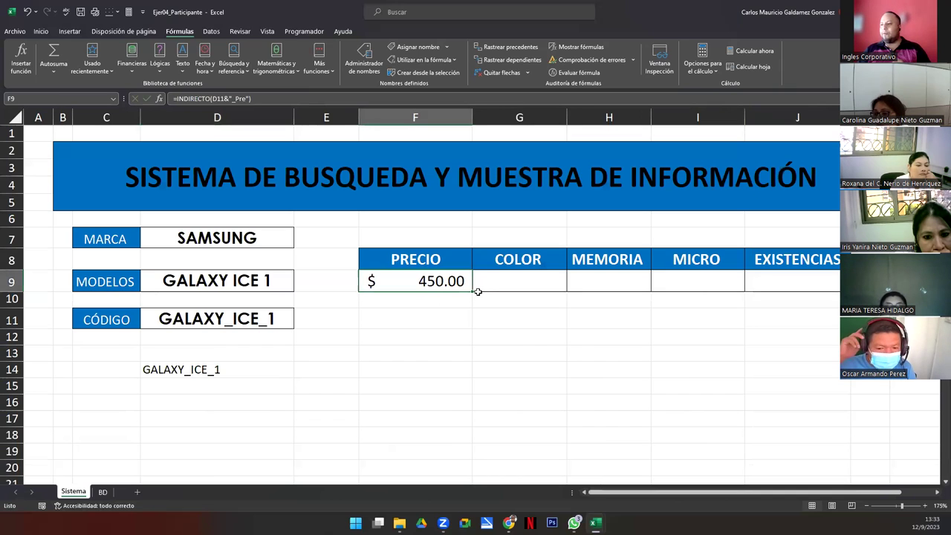
{"action": "left_click_drag", "start_coordinate": [478, 292], "coordinate": [806, 284]}
{"action": "left_click", "coordinate": [510, 283]}
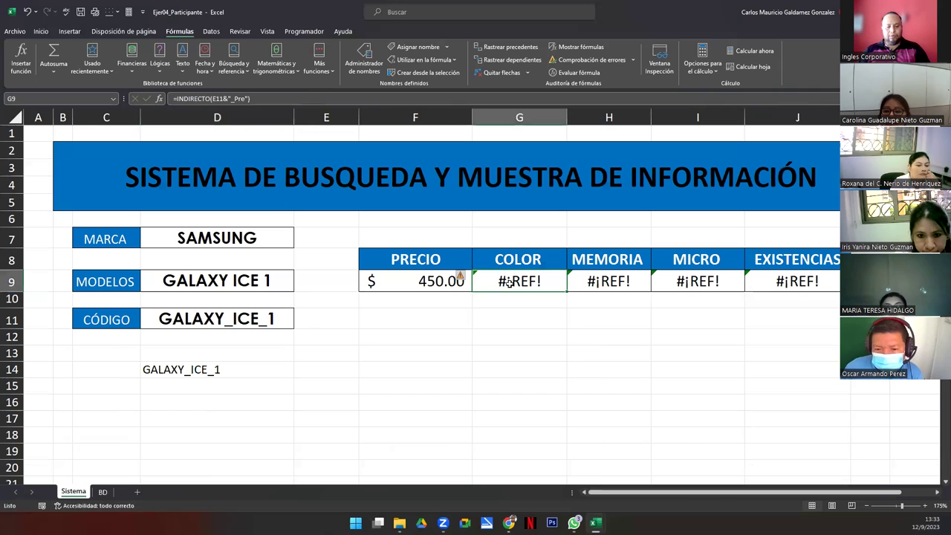
Make the D11 reference in F9's formula absolute and recopy it across to J9.
{"action": "double_click", "coordinate": [425, 281]}
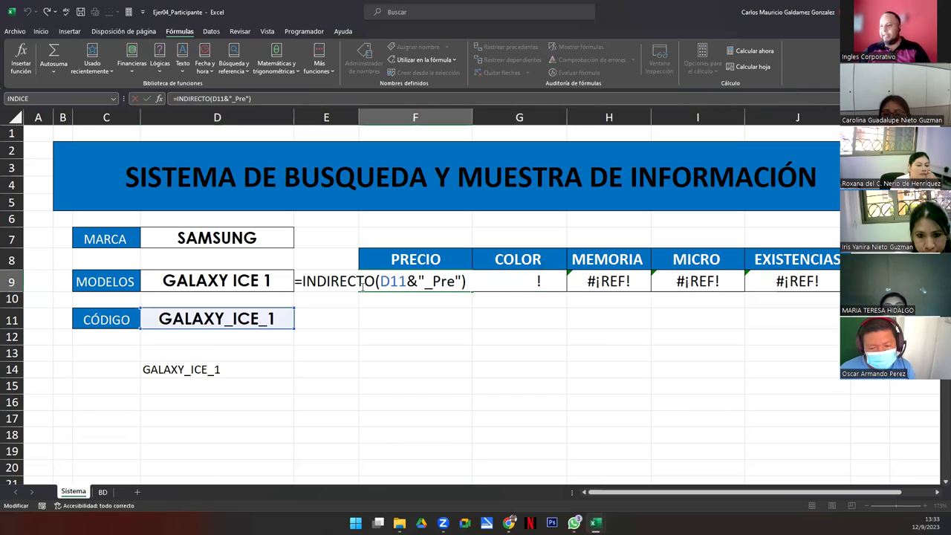
{"action": "left_click", "coordinate": [398, 282]}
{"action": "key", "text": "F4"}
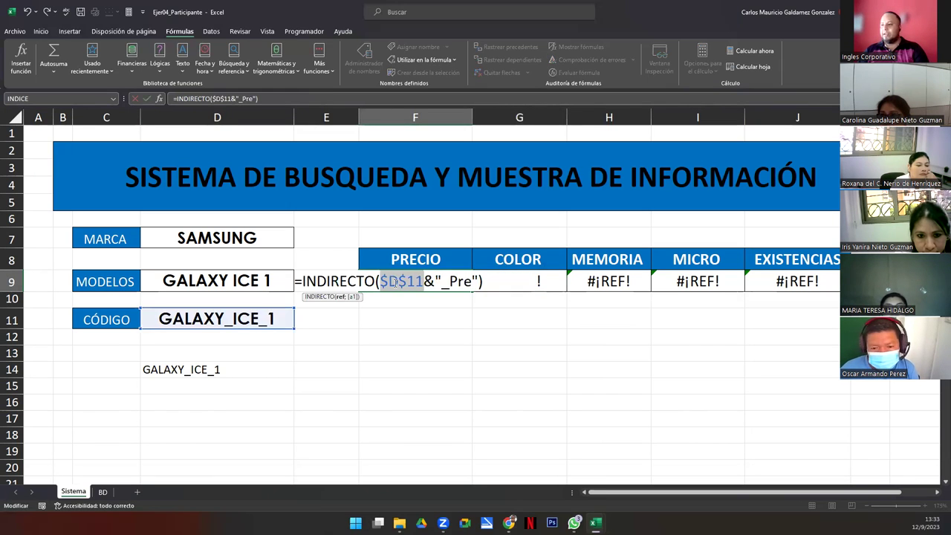
{"action": "key", "text": "ctrl+Return"}
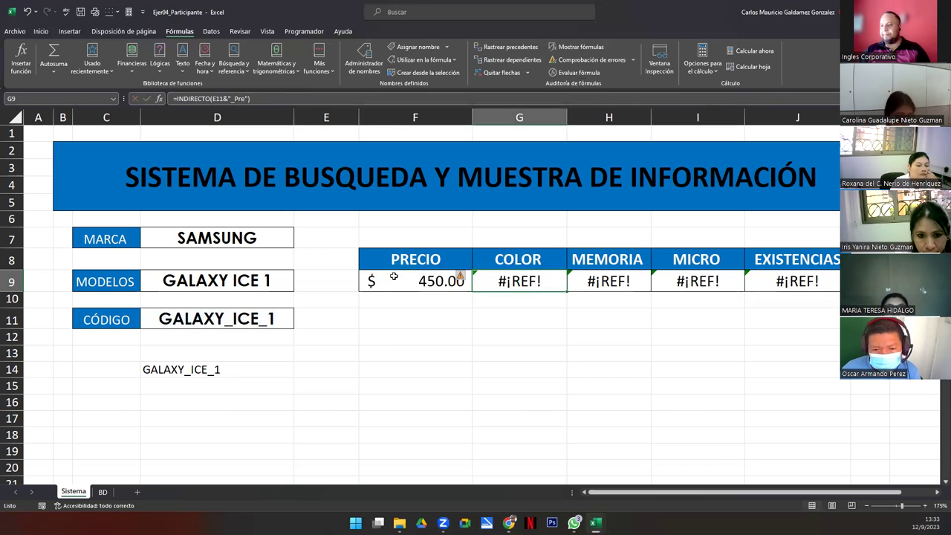
{"action": "left_click_drag", "start_coordinate": [472, 292], "coordinate": [810, 290]}
Change the name suffixes in G9 and H9 to _C and _Mem for colour and memory.
{"action": "left_click", "coordinate": [523, 285]}
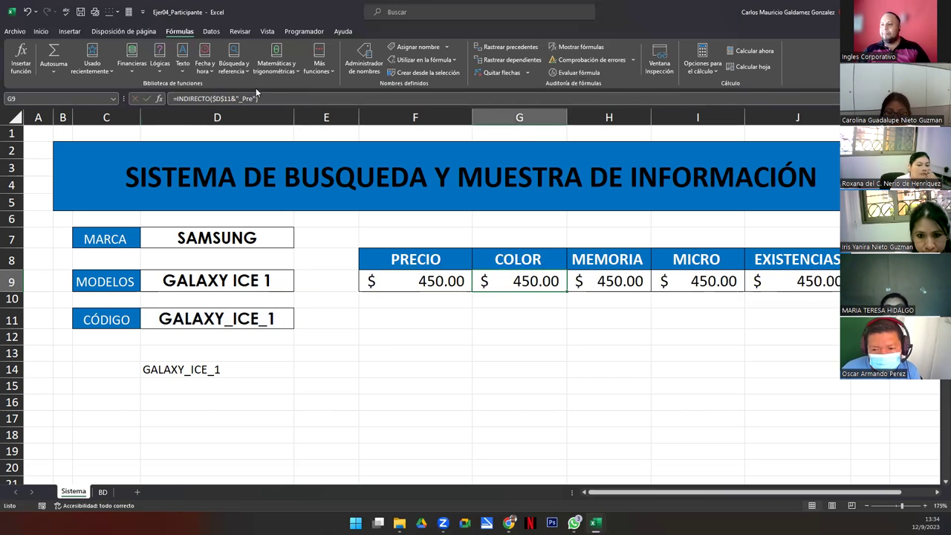
{"action": "double_click", "coordinate": [544, 280]}
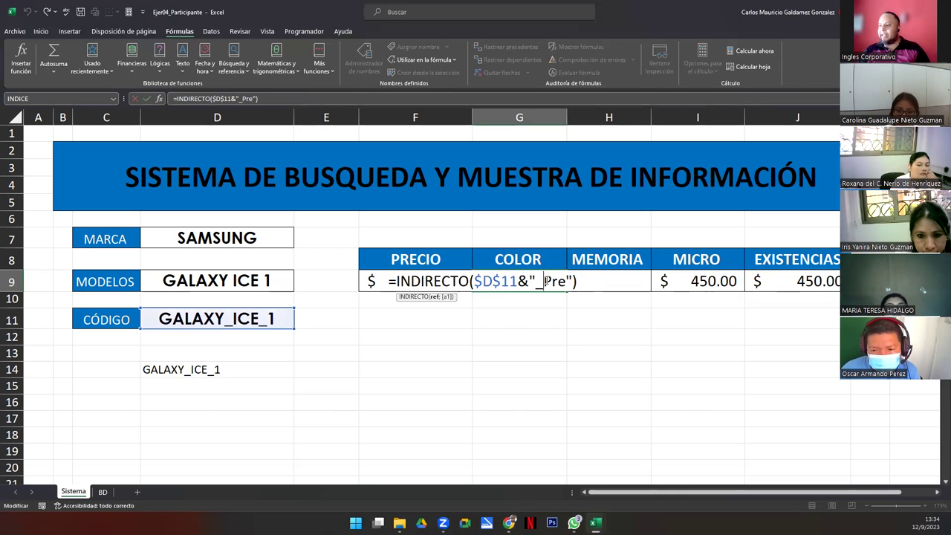
{"action": "left_click_drag", "start_coordinate": [544, 281], "coordinate": [558, 281]}
{"action": "type", "text": "Col"}
{"action": "key", "text": "Tab"}
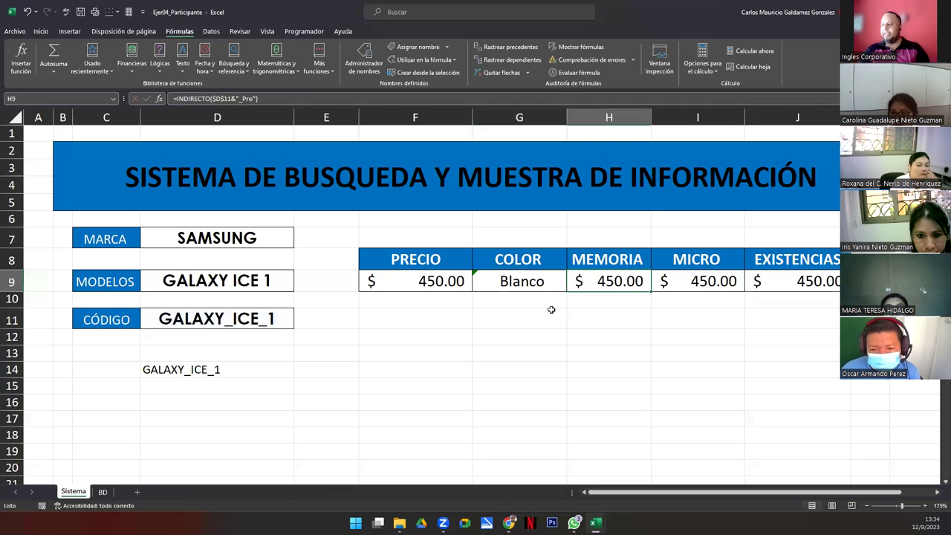
{"action": "key", "text": "F2"}
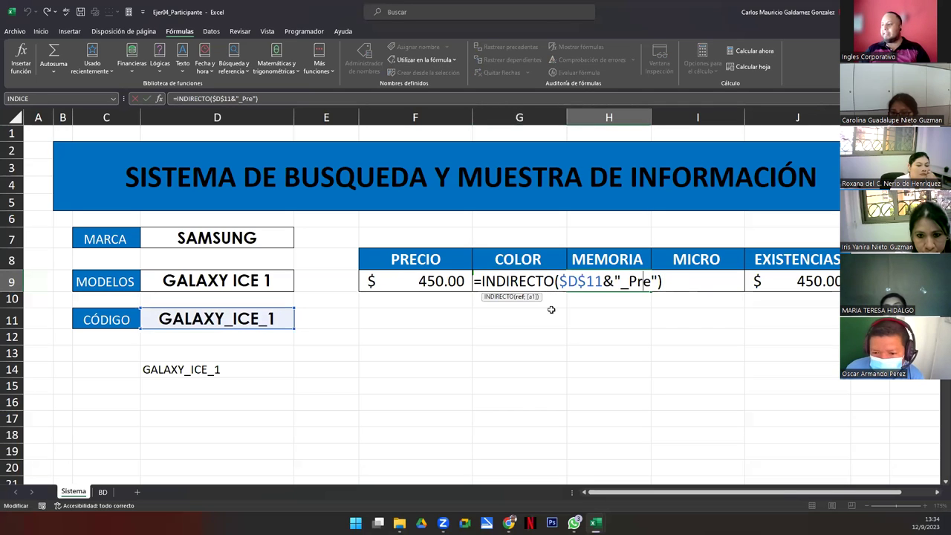
{"action": "key", "text": "BackSpace"}
{"action": "key", "text": "BackSpace"}
{"action": "key", "text": "BackSpace"}
{"action": "type", "text": "Mem"}
{"action": "key", "text": "Tab"}
Change the suffixes in I9 and J9 to _Mic and _Exi for micro and stock.
{"action": "key", "text": "F2"}
{"action": "key", "text": "Left"}
{"action": "key", "text": "Left"}
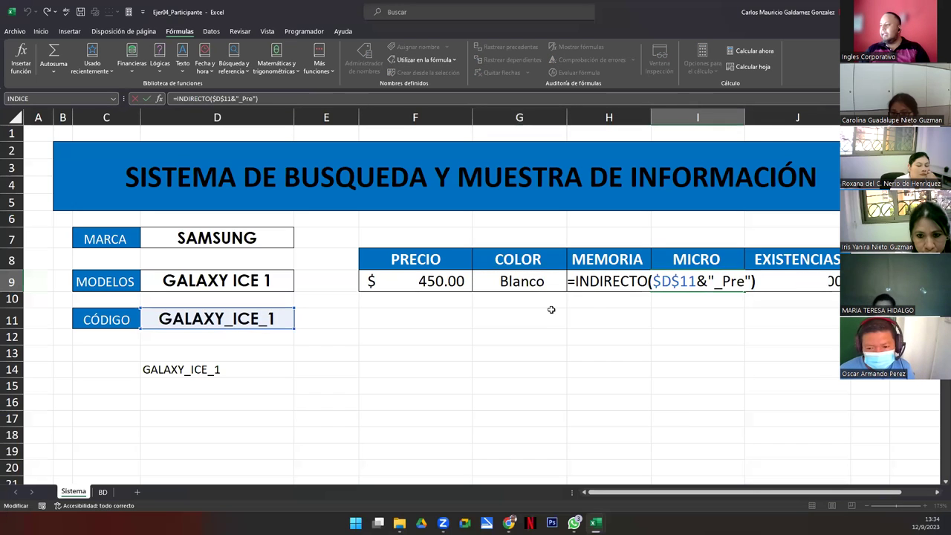
{"action": "key", "text": "shift+Left"}
{"action": "key", "text": "shift+Left"}
{"action": "key", "text": "shift+Left"}
{"action": "type", "text": "Mim"}
{"action": "key", "text": "BackSpace"}
{"action": "type", "text": "c"}
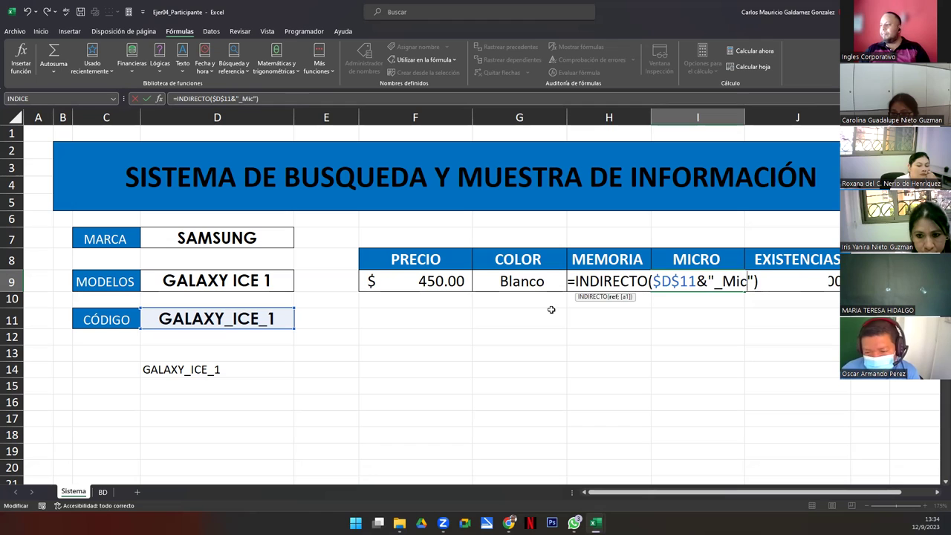
{"action": "key", "text": "Tab"}
{"action": "key", "text": "F2"}
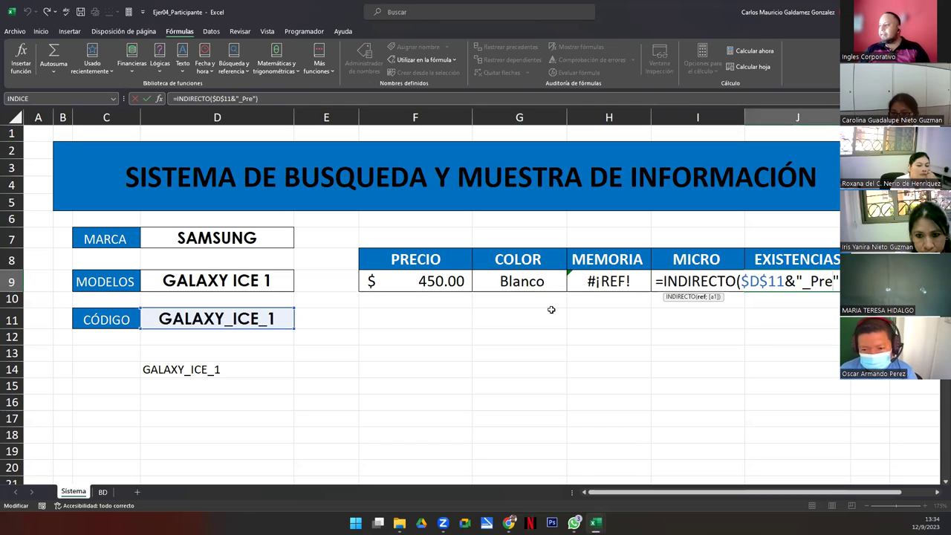
{"action": "type", "text": "Exi"}
{"action": "left_click", "coordinate": [551, 309]}
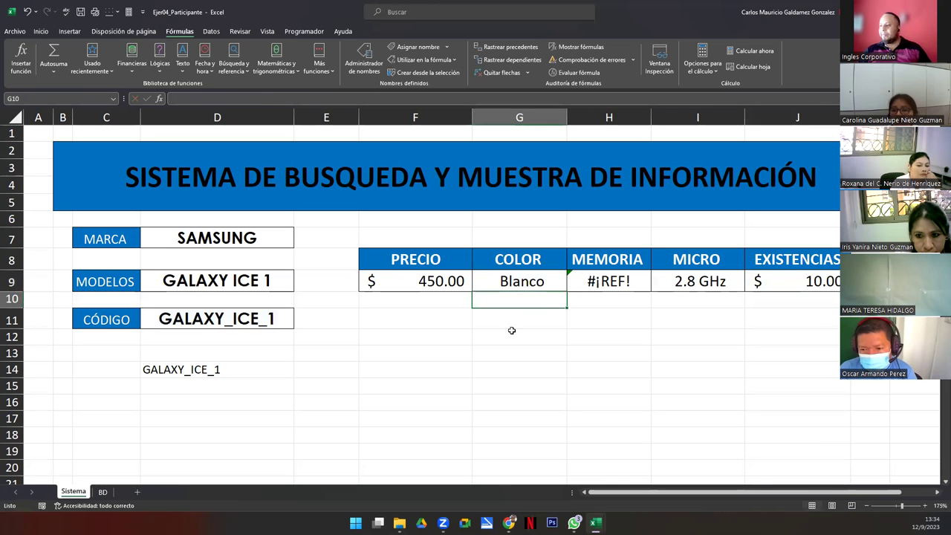
{"action": "double_click", "coordinate": [598, 289]}
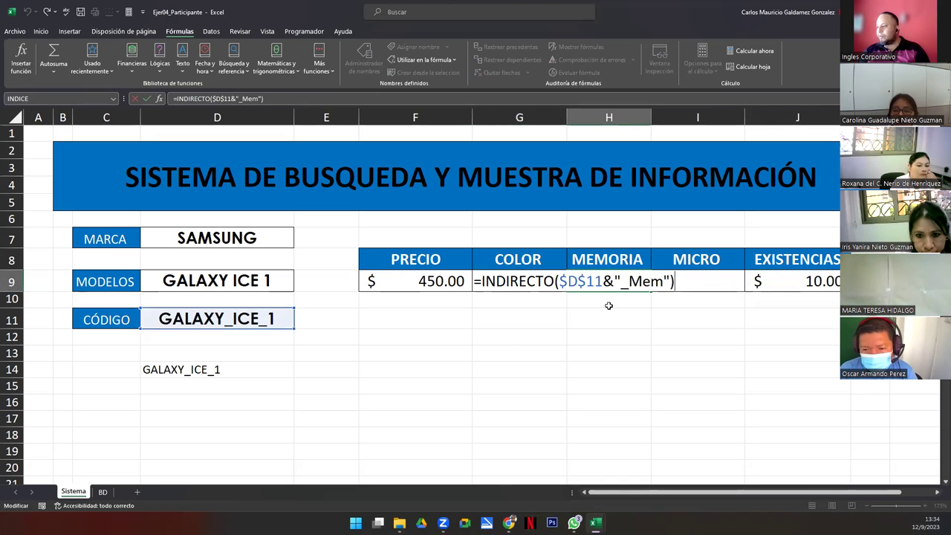
On BD, name the memory cell G5 GALAXY_ICE_1_Mem via the Name Box.
{"action": "left_click", "coordinate": [97, 492]}
{"action": "left_click", "coordinate": [402, 174]}
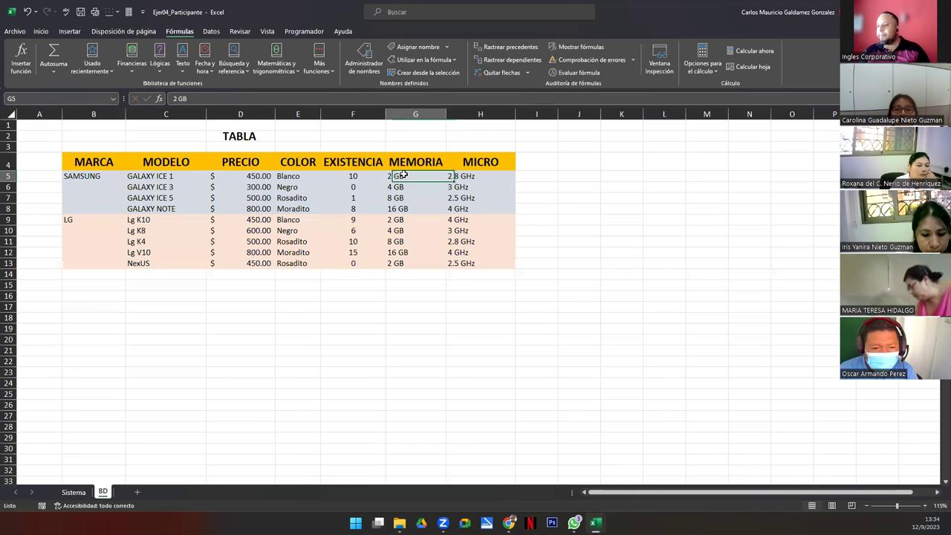
{"action": "left_click", "coordinate": [75, 99]}
{"action": "type", "text": "GALAXY_ICE_1"}
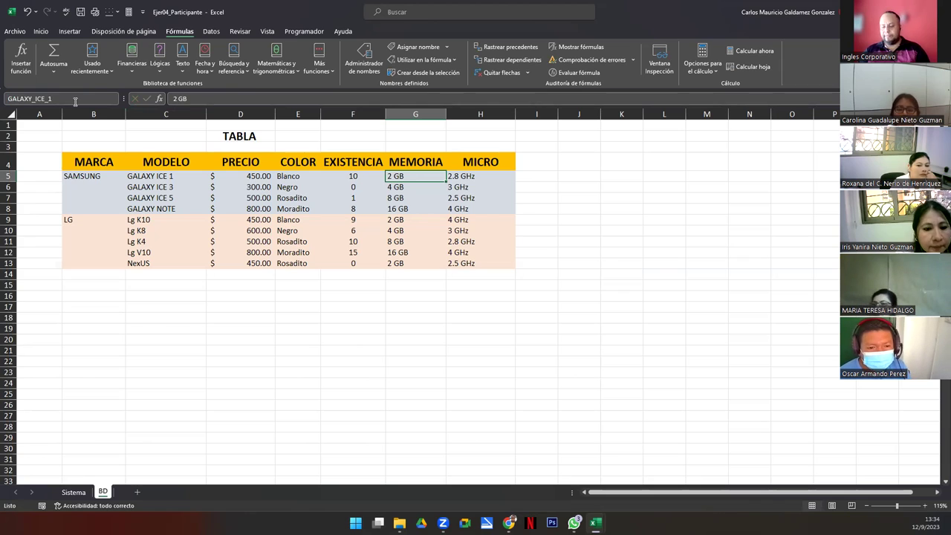
{"action": "type", "text": "_Mem"}
{"action": "key", "text": "Return"}
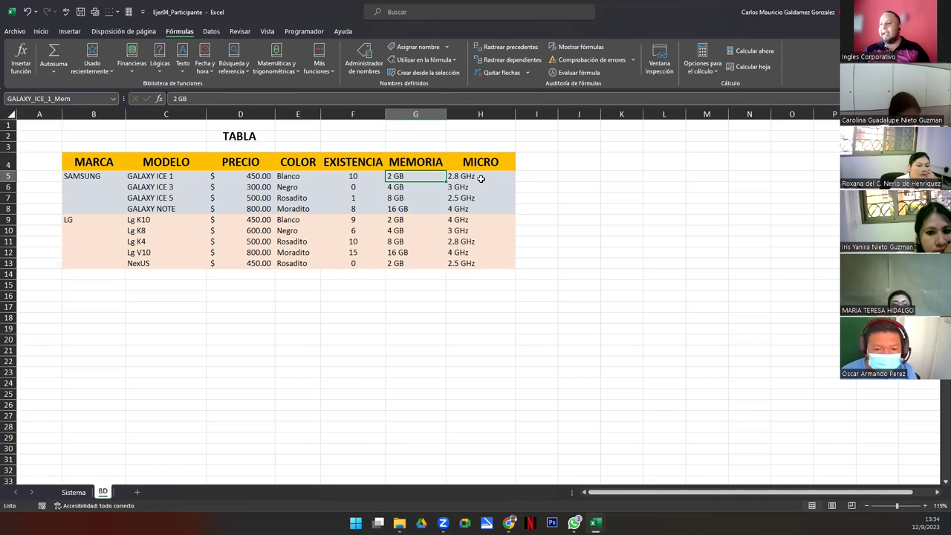
{"action": "left_click", "coordinate": [481, 178]}
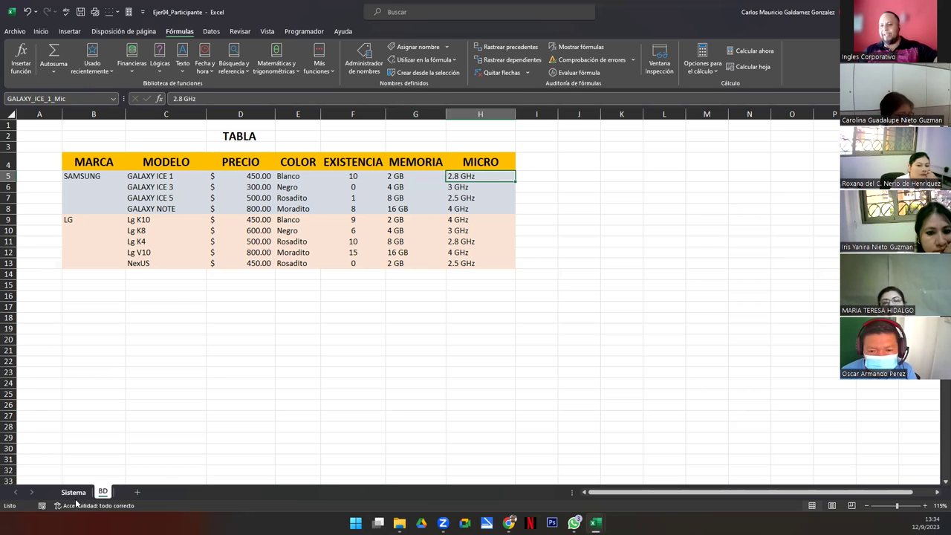
Confirm Sistema shows 2 GB under MEMORIA, then return to BD and select C6.
{"action": "left_click", "coordinate": [75, 495]}
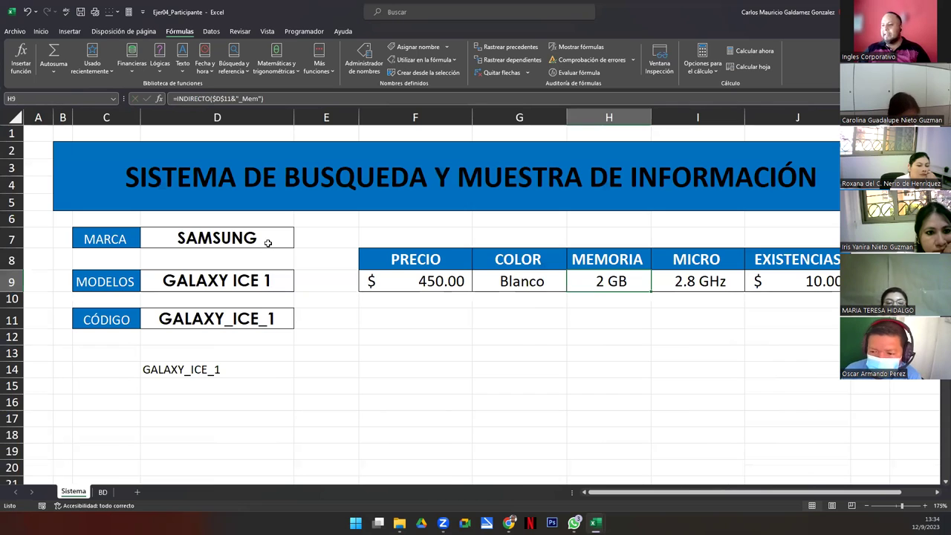
{"action": "left_click", "coordinate": [103, 492]}
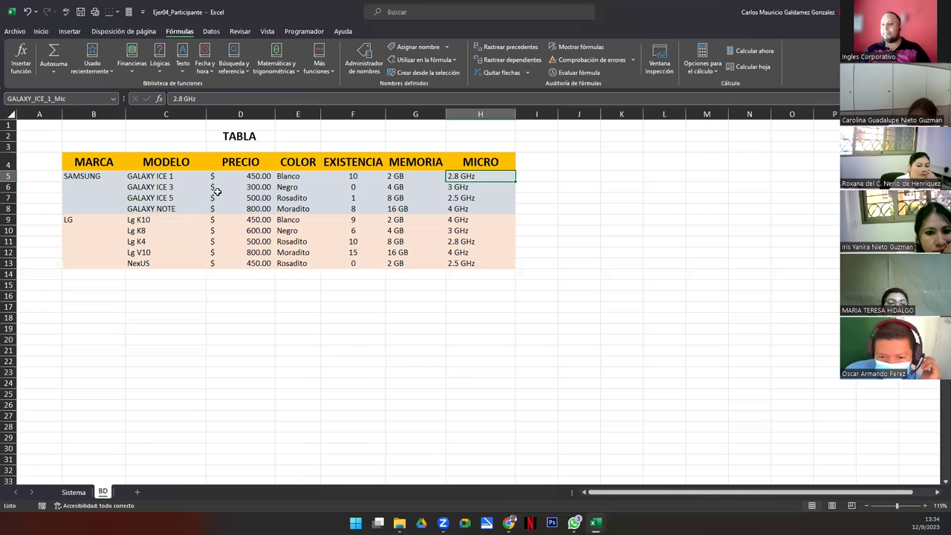
{"action": "left_click", "coordinate": [175, 189]}
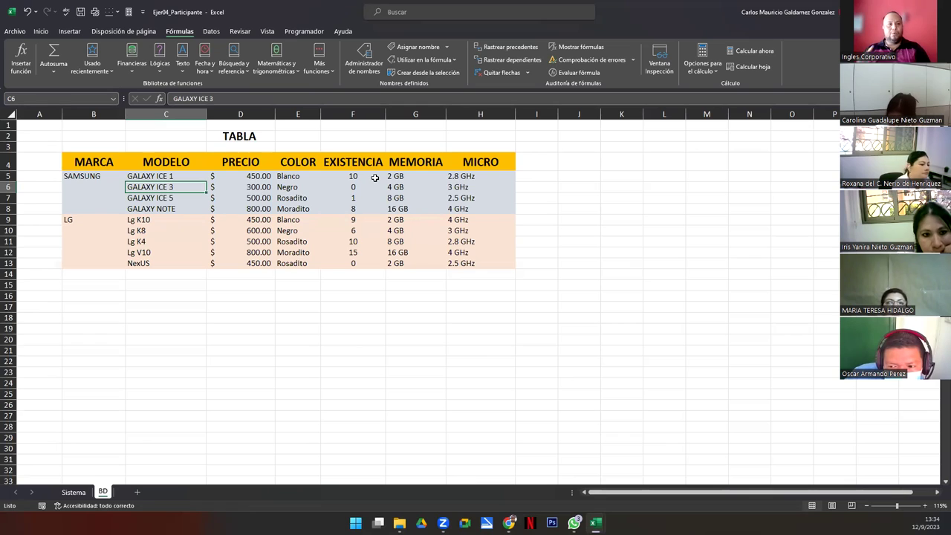
Define the name GALAXY_ICE_3_Pre referring to price cell D6.
{"action": "left_click", "coordinate": [410, 49]}
{"action": "left_click", "coordinate": [524, 186]}
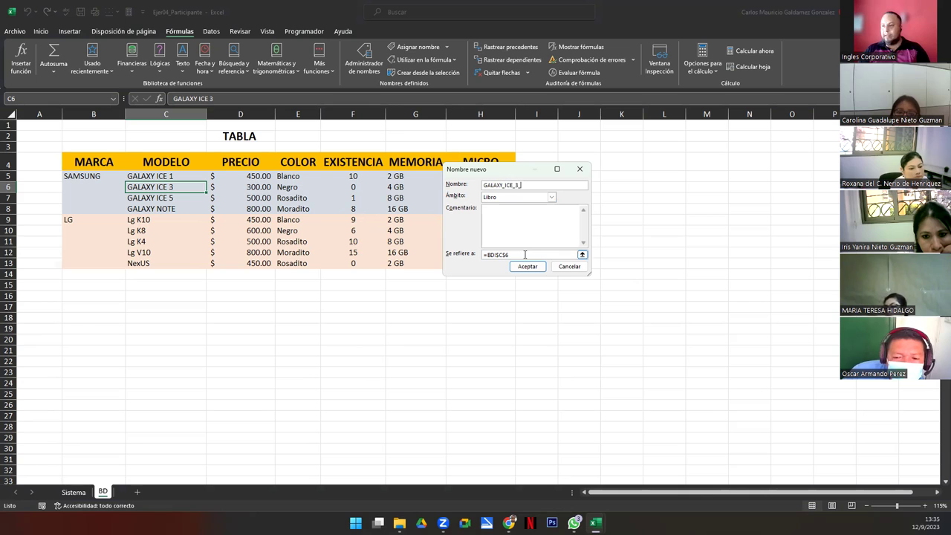
{"action": "left_click", "coordinate": [582, 255]}
{"action": "left_click", "coordinate": [253, 187]}
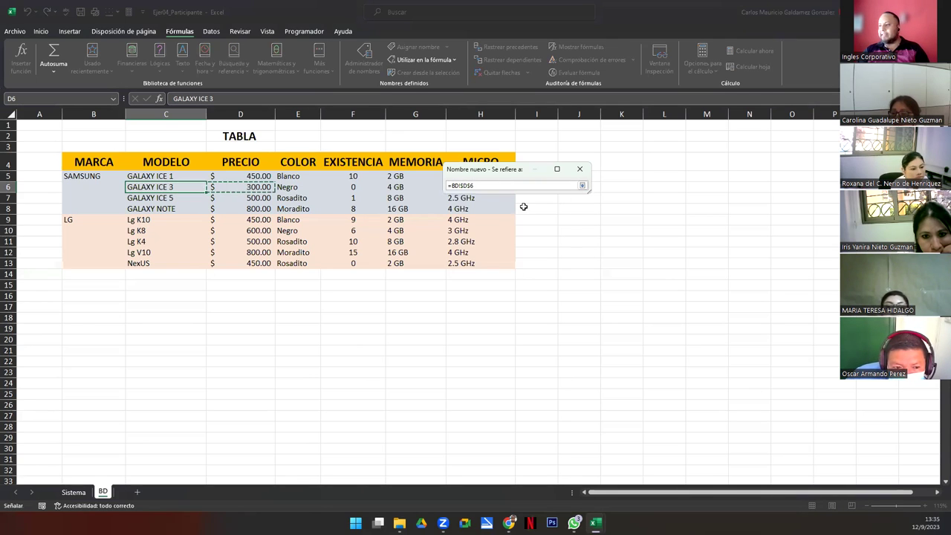
{"action": "left_click", "coordinate": [583, 186]}
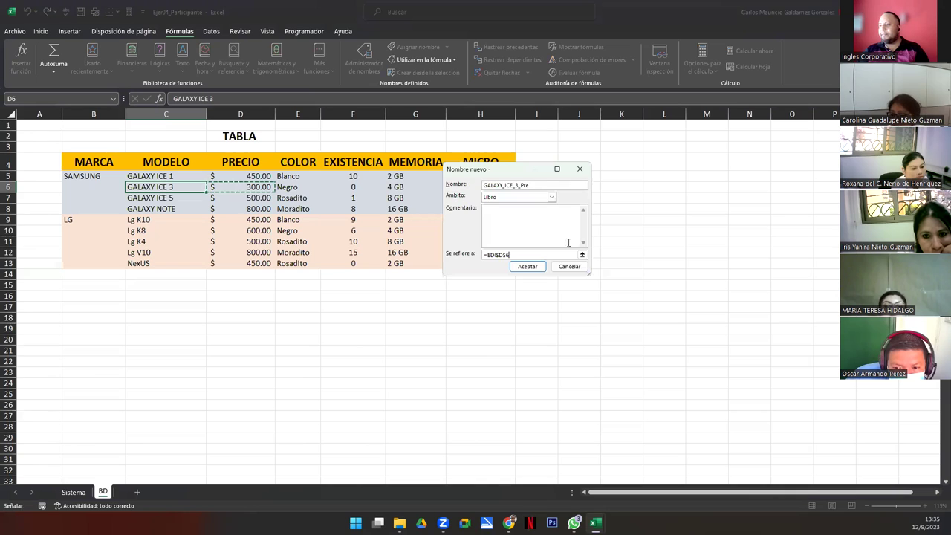
{"action": "left_click", "coordinate": [531, 268]}
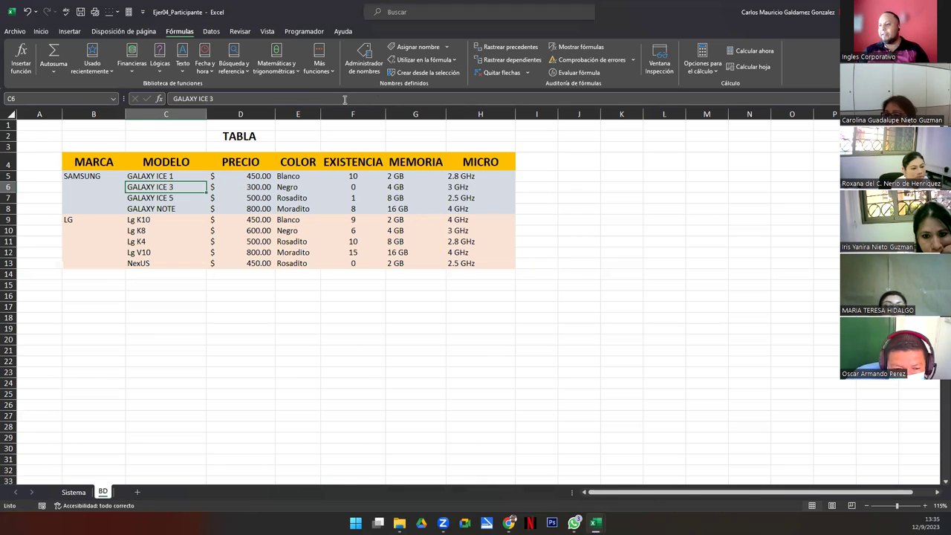
Define GALAXY_ICE_3_C referring to colour cell E6, then begin another GALAXY_ICE_3 name.
{"action": "left_click", "coordinate": [417, 47]}
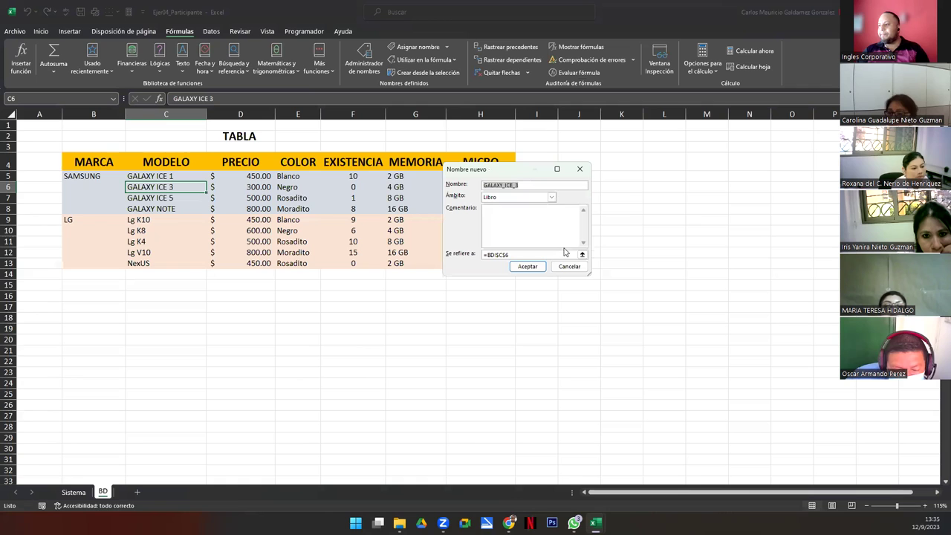
{"action": "left_click", "coordinate": [529, 184]}
{"action": "type", "text": "_Col"}
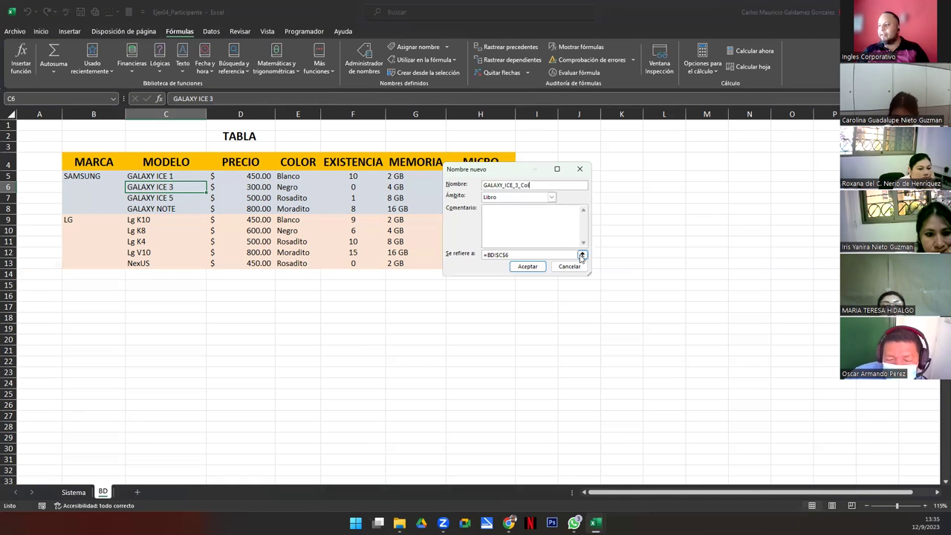
{"action": "left_click", "coordinate": [582, 254]}
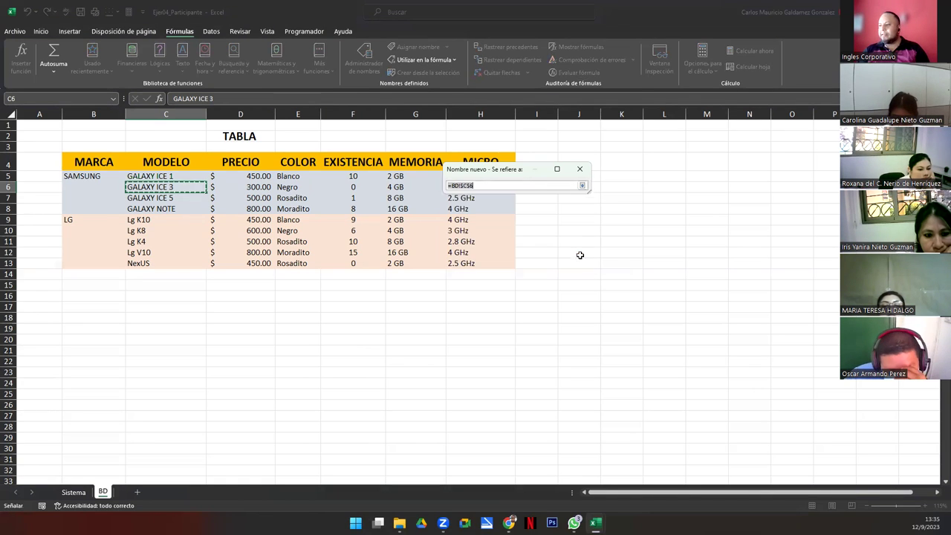
{"action": "left_click", "coordinate": [298, 191]}
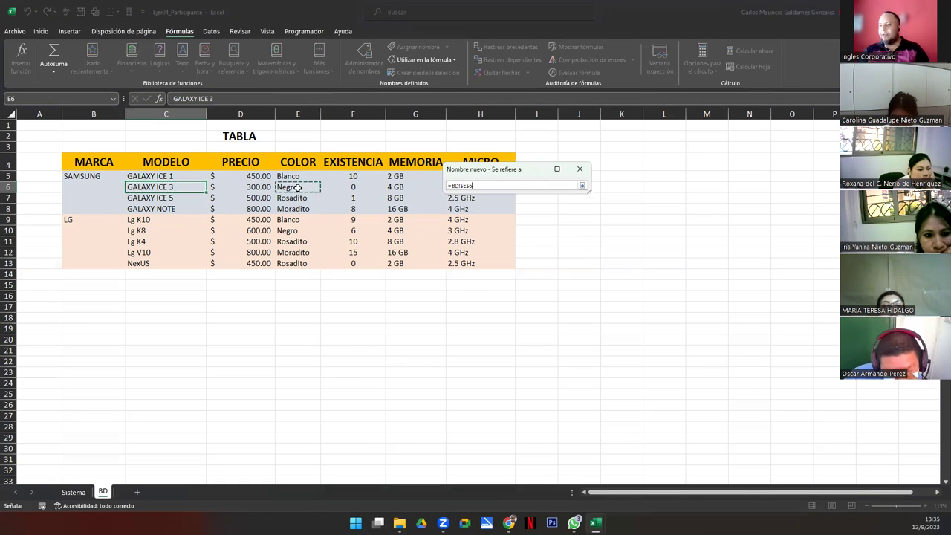
{"action": "left_click", "coordinate": [583, 186]}
{"action": "left_click", "coordinate": [527, 266]}
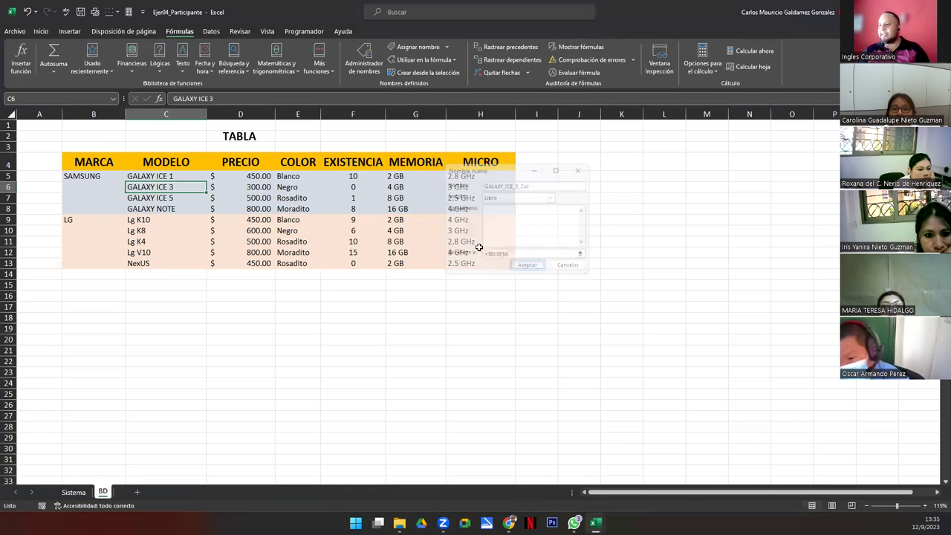
{"action": "left_click", "coordinate": [405, 47]}
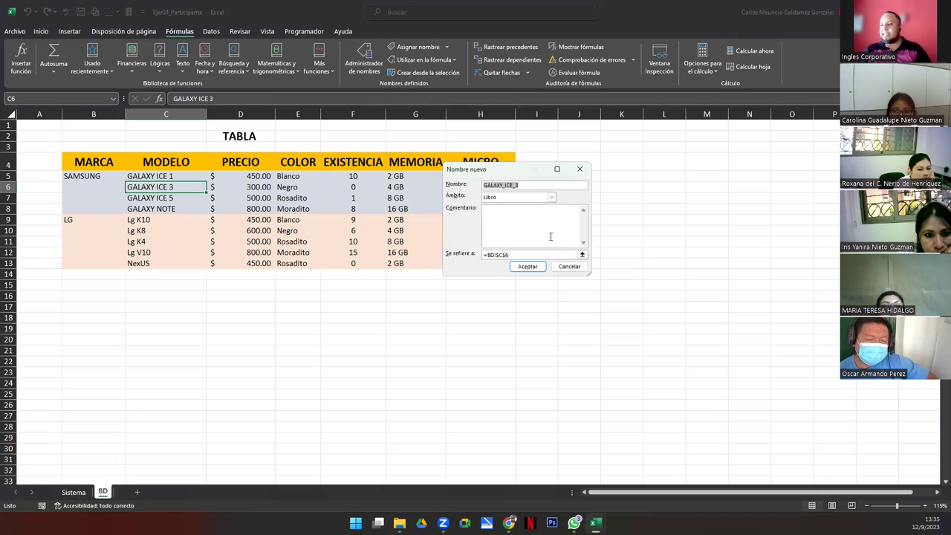
{"action": "left_click", "coordinate": [505, 185]}
{"action": "type", "text": "_Exi"}
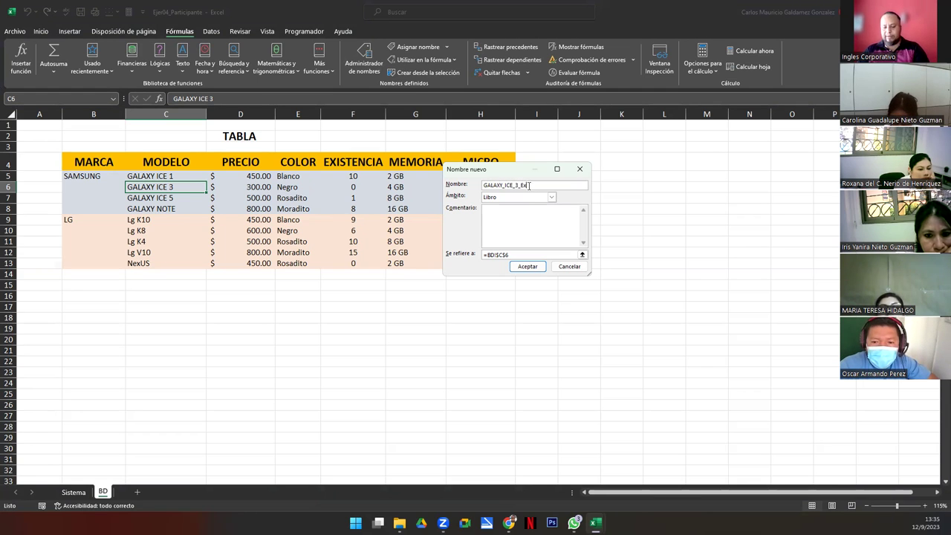
Point the new name GALAXY_ICE_3_Exi at stock cell F6 and confirm it.
{"action": "left_click", "coordinate": [582, 255]}
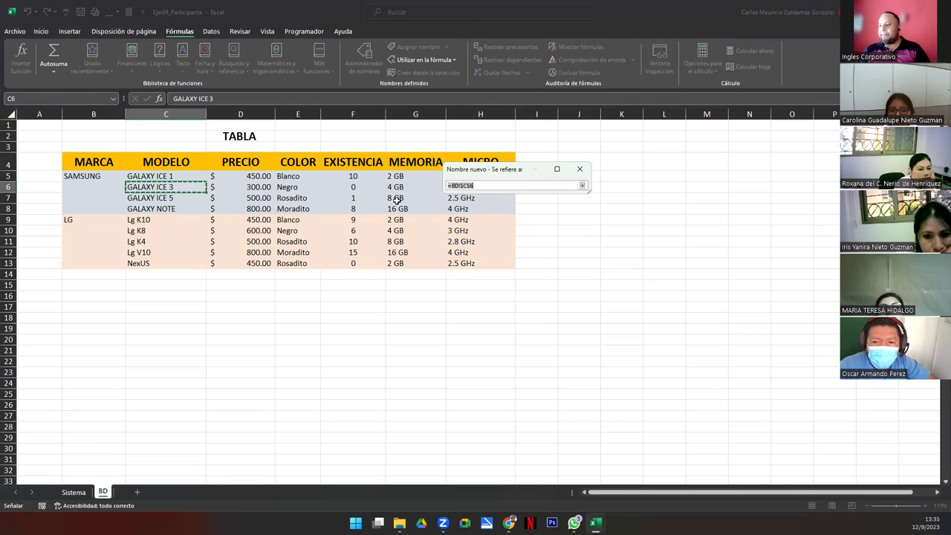
{"action": "left_click", "coordinate": [354, 188]}
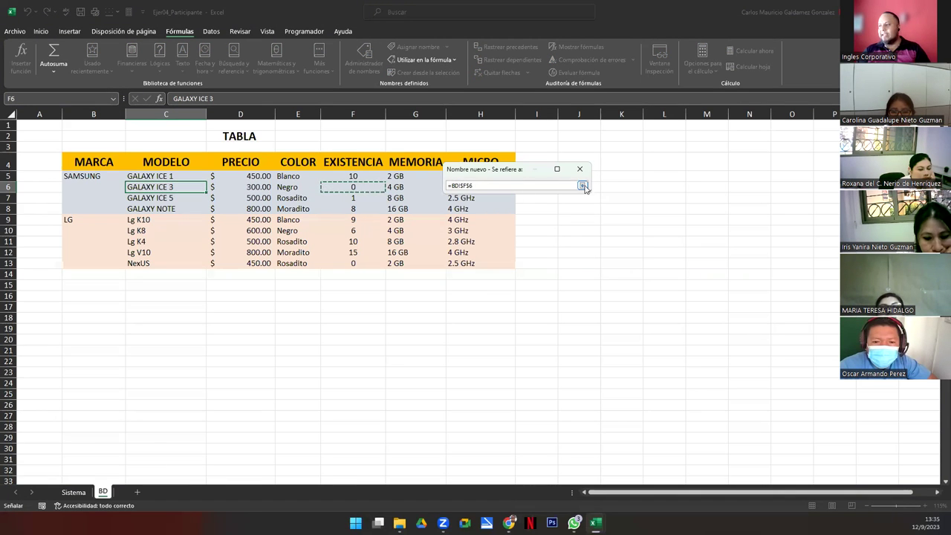
{"action": "left_click", "coordinate": [582, 185]}
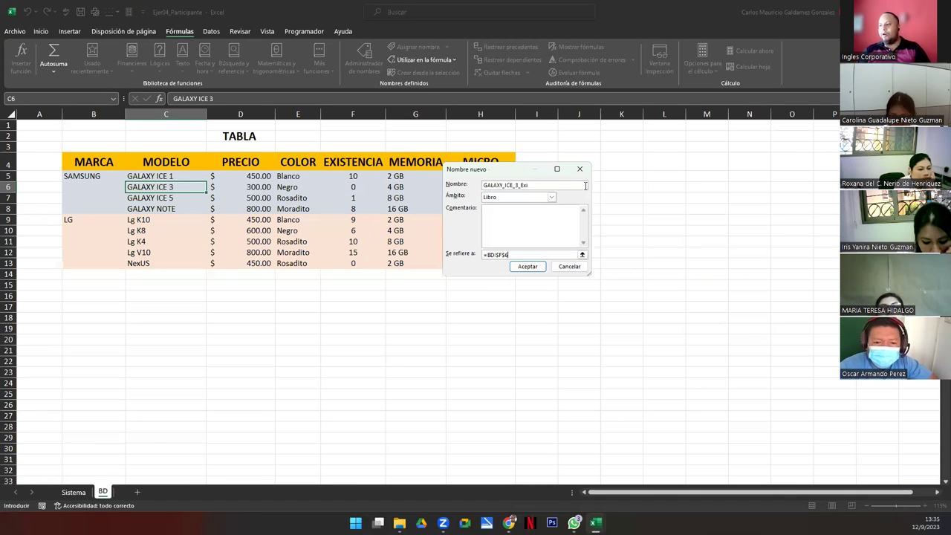
{"action": "left_click", "coordinate": [528, 266]}
Define GALAXY_ICE_3_Mem referring to memory cell G6.
{"action": "left_click", "coordinate": [408, 50]}
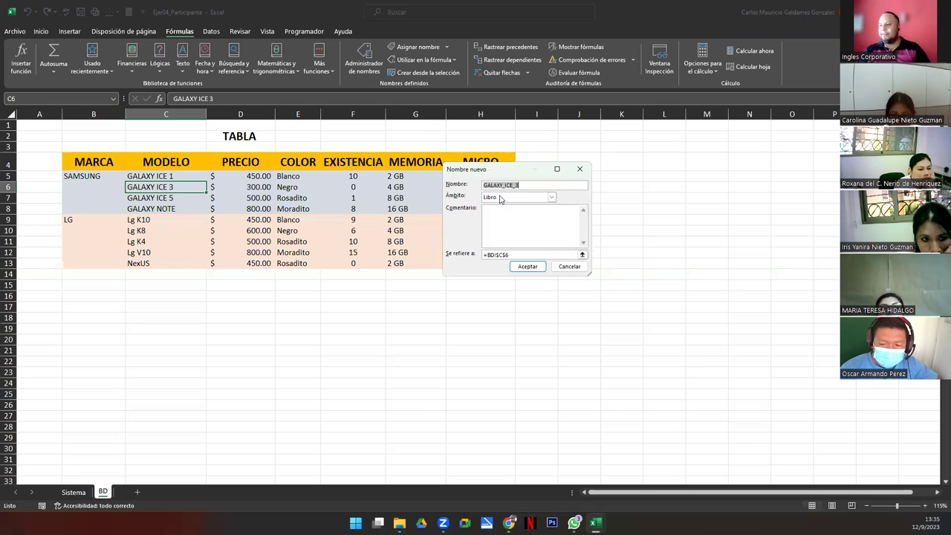
{"action": "left_click", "coordinate": [527, 185]}
{"action": "type", "text": "m"}
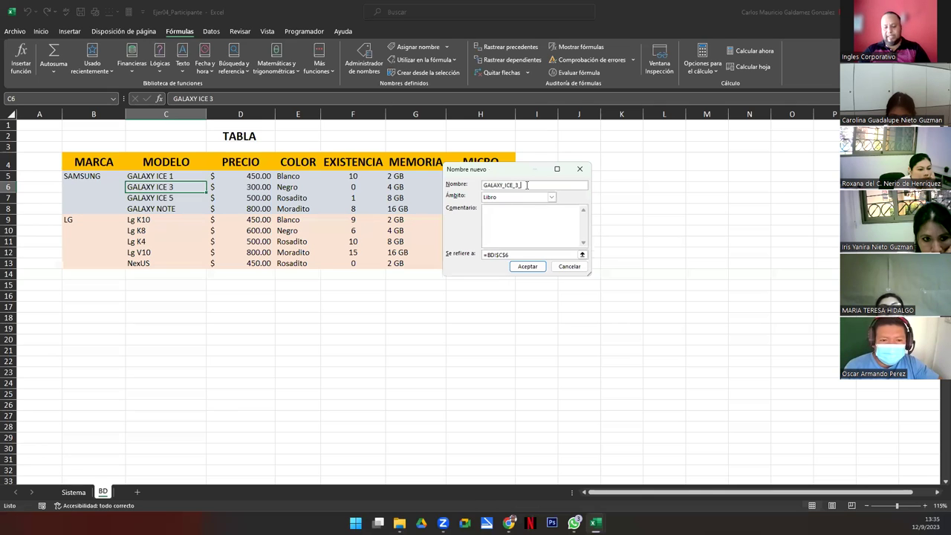
{"action": "left_click", "coordinate": [582, 254]}
{"action": "left_click", "coordinate": [405, 188]}
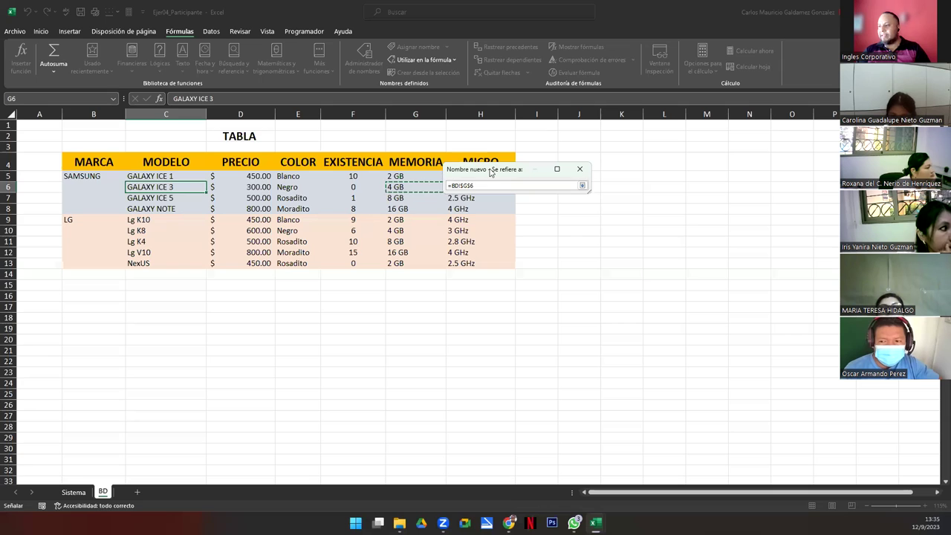
{"action": "left_click_drag", "start_coordinate": [489, 173], "coordinate": [481, 224]}
{"action": "left_click", "coordinate": [576, 235]}
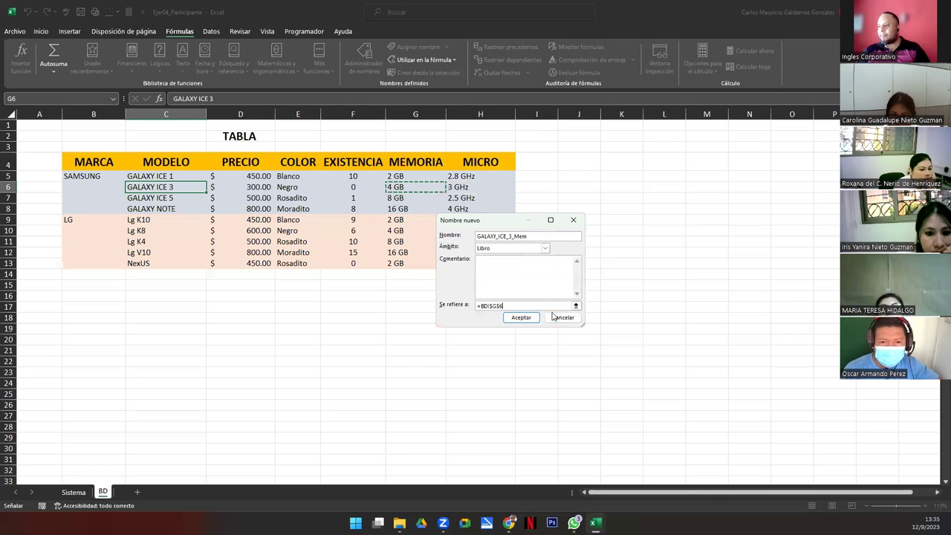
{"action": "left_click", "coordinate": [520, 318]}
Define GALAXY_ICE_3_Mic referring to micro cell H6.
{"action": "left_click", "coordinate": [419, 47]}
{"action": "left_click", "coordinate": [520, 235]}
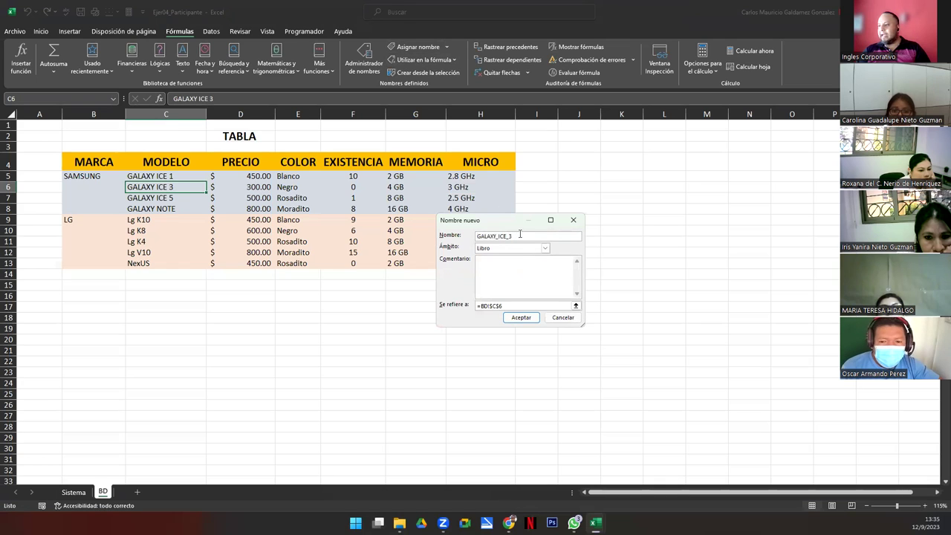
{"action": "type", "text": "_"}
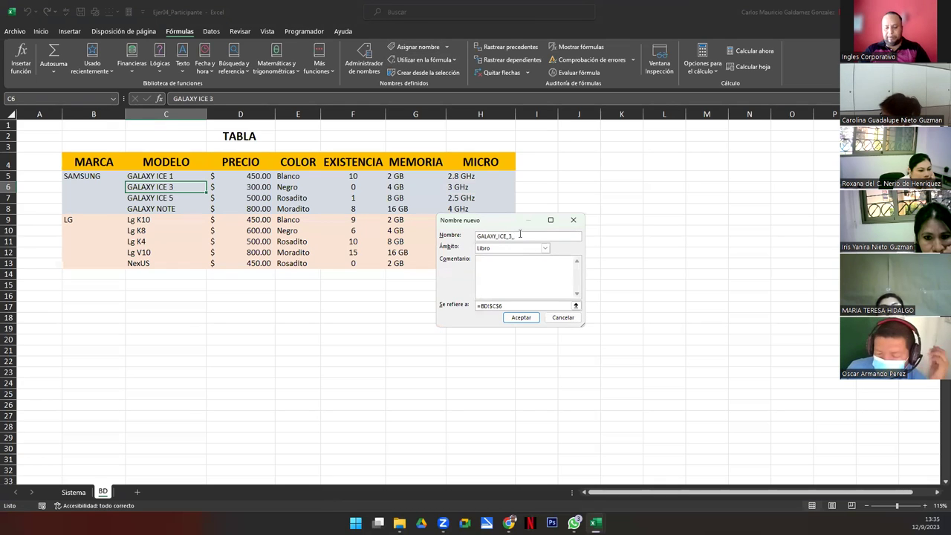
{"action": "type", "text": "Mic"}
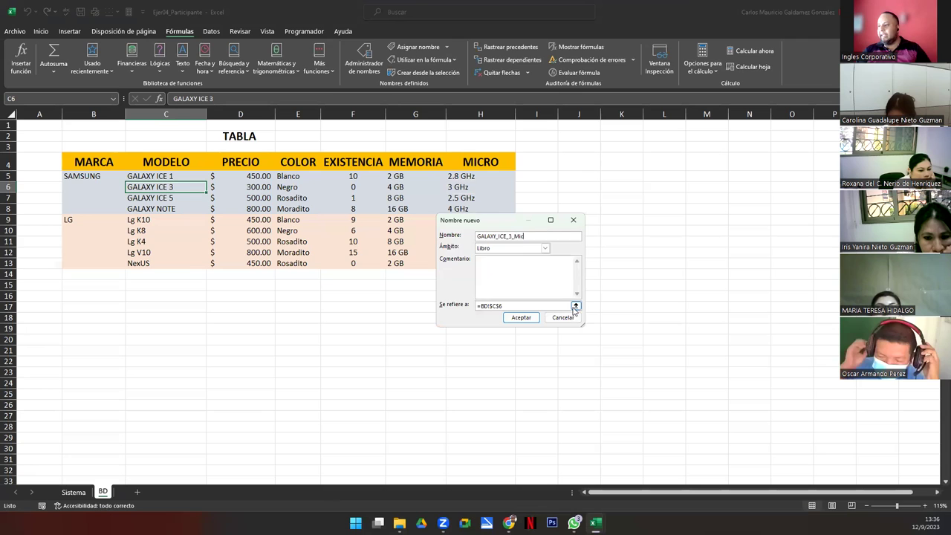
{"action": "left_click", "coordinate": [575, 305]}
{"action": "left_click", "coordinate": [452, 187]}
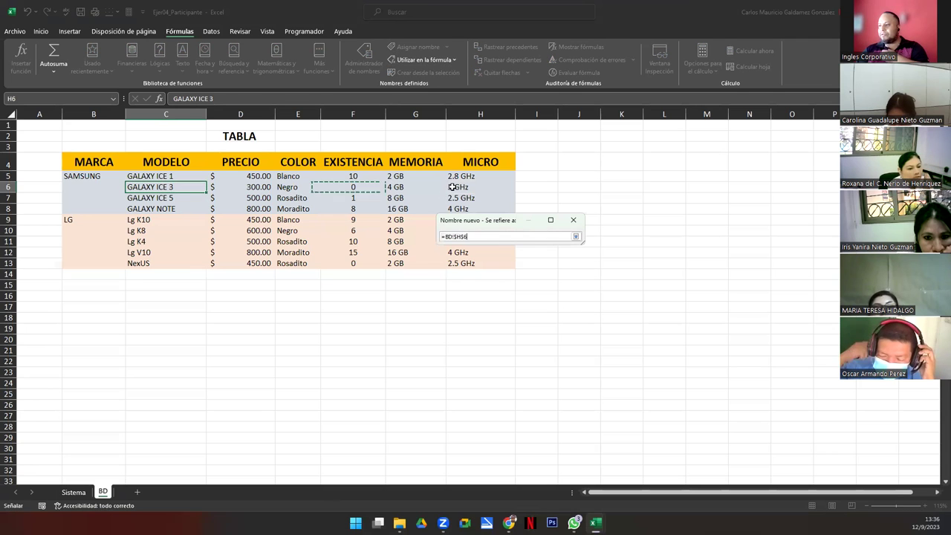
{"action": "left_click", "coordinate": [575, 237]}
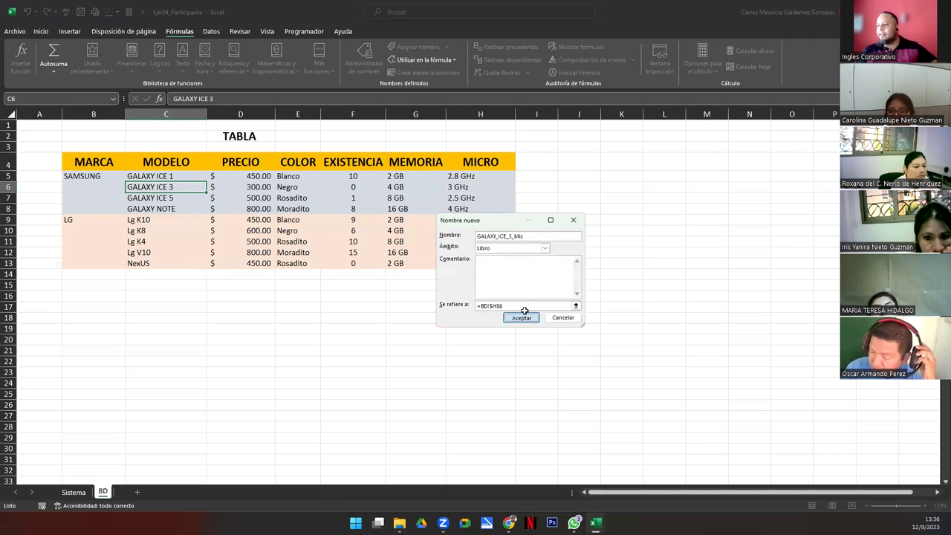
{"action": "left_click", "coordinate": [532, 317]}
Verify the names on cells H6, G6, F6 and E6, then go to the Sistema sheet.
{"action": "left_click", "coordinate": [467, 187]}
{"action": "left_click", "coordinate": [390, 186]}
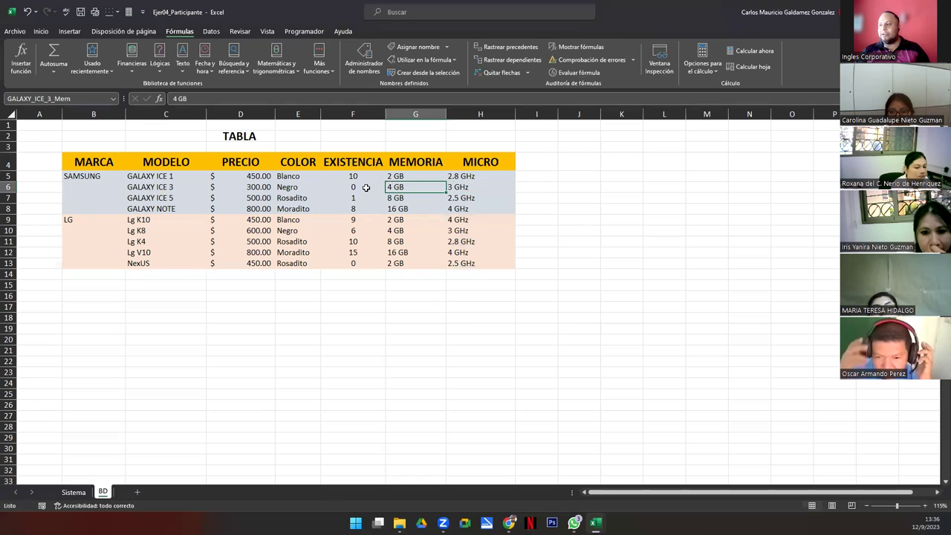
{"action": "left_click", "coordinate": [338, 187]}
{"action": "left_click", "coordinate": [298, 187]}
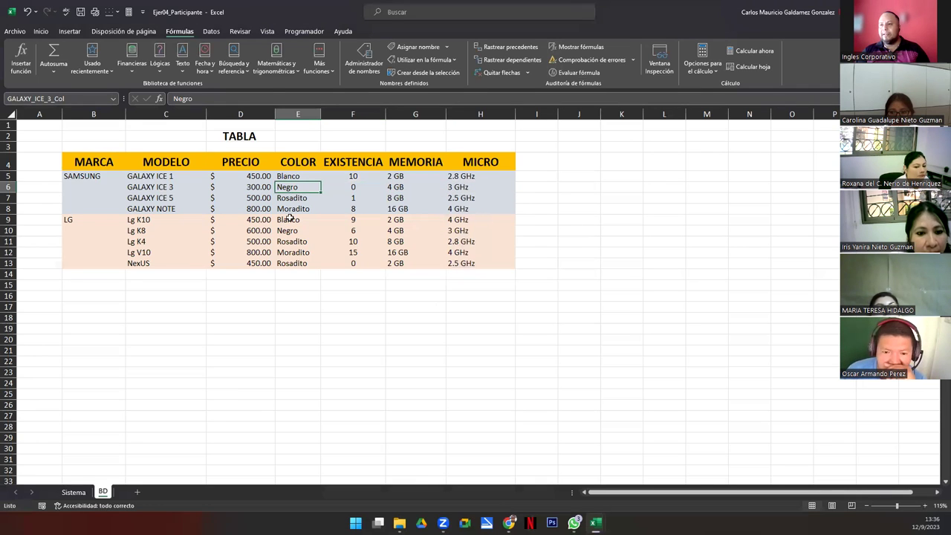
{"action": "left_click", "coordinate": [74, 492]}
Choose GALAXY ICE 3 as the model in D9's dropdown.
{"action": "left_click", "coordinate": [266, 290]}
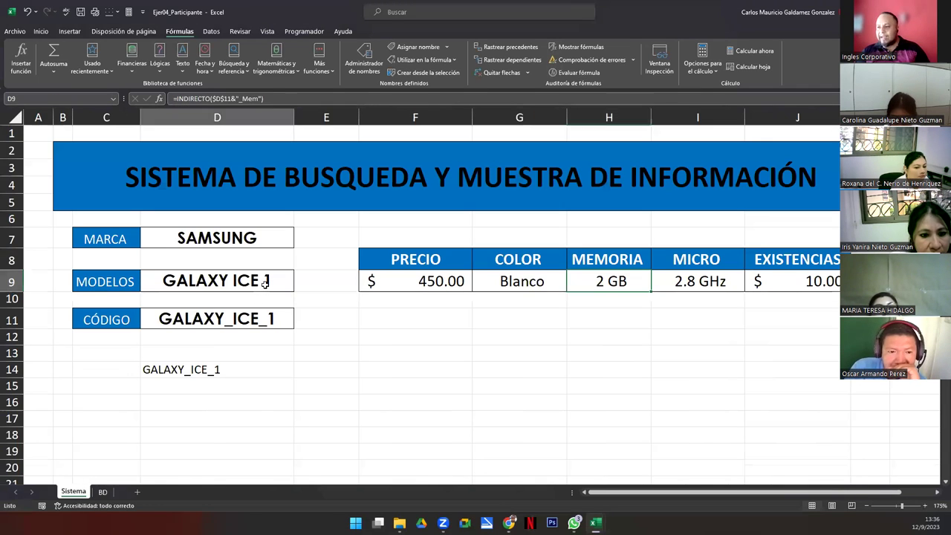
{"action": "left_click", "coordinate": [298, 287]}
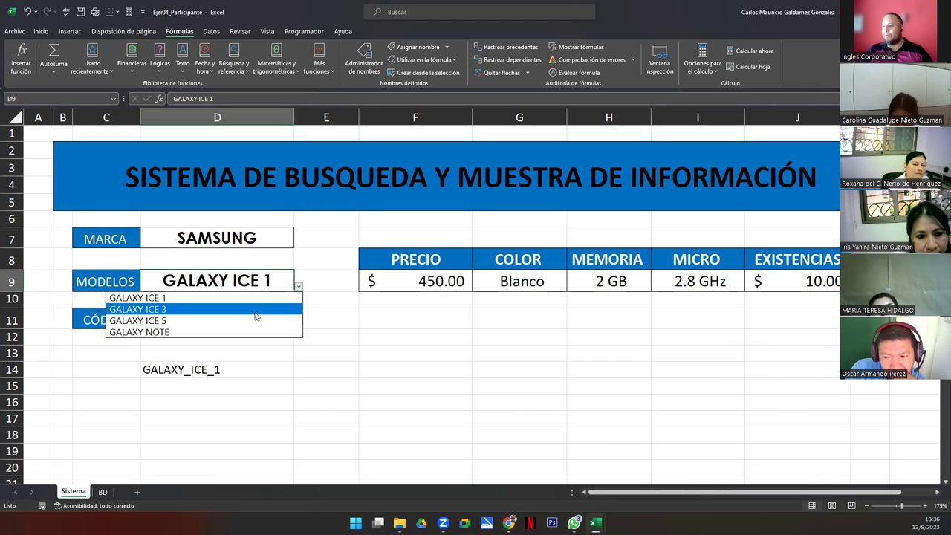
{"action": "left_click", "coordinate": [255, 316]}
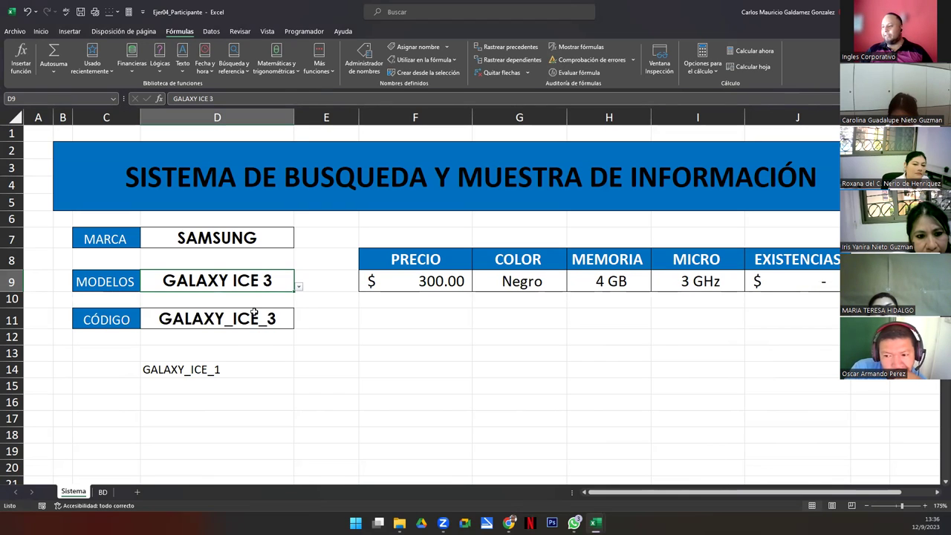
Format the EXISTENCIAS cell J9 as Número with no decimal places.
{"action": "left_click", "coordinate": [770, 282]}
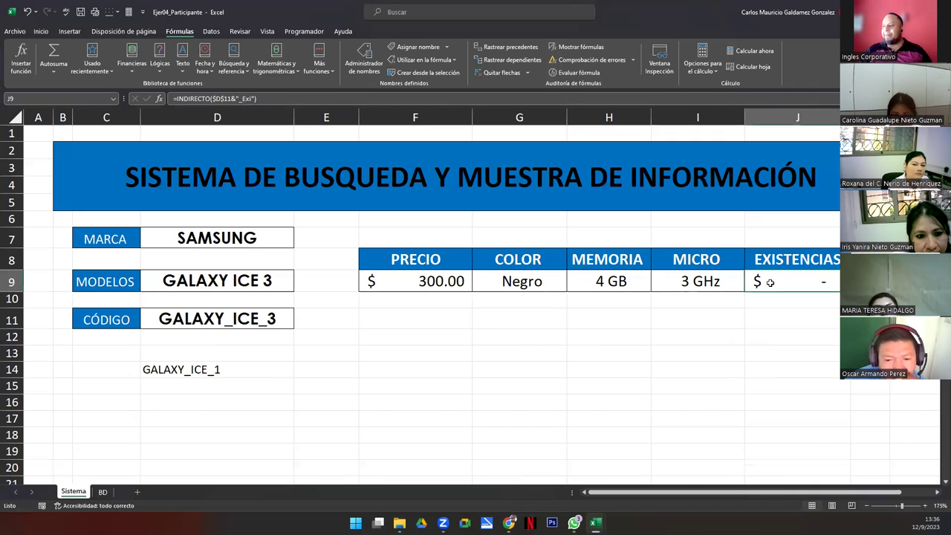
{"action": "left_click", "coordinate": [41, 32]}
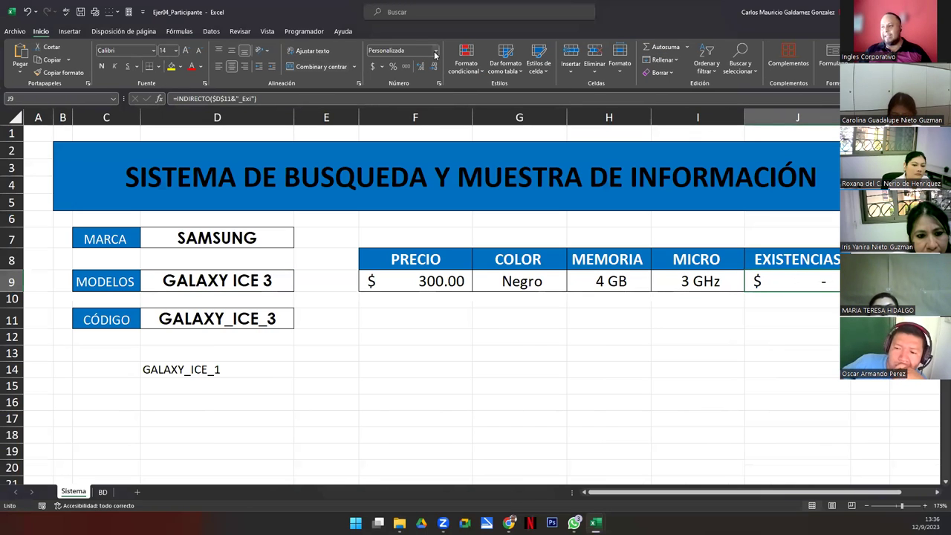
{"action": "left_click", "coordinate": [435, 55]}
{"action": "left_click", "coordinate": [396, 94]}
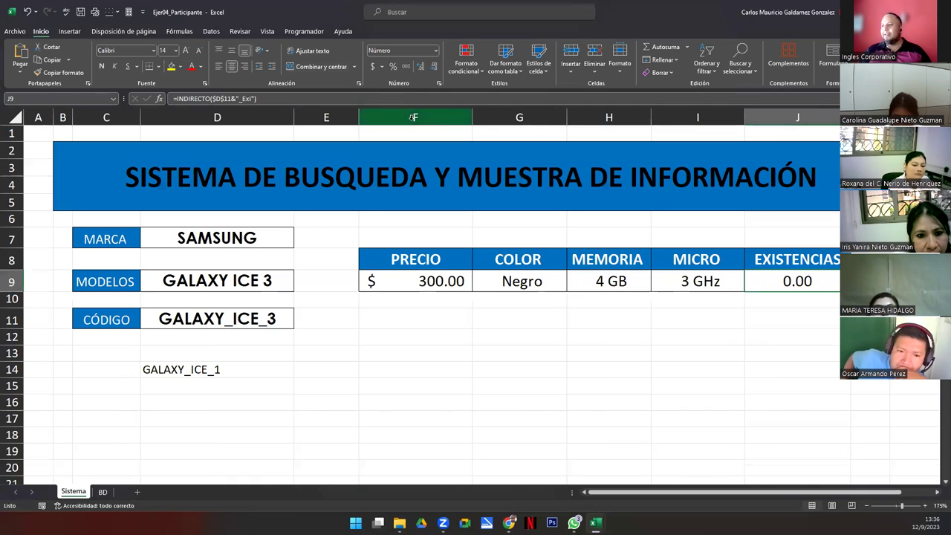
{"action": "left_click", "coordinate": [434, 66]}
{"action": "left_click", "coordinate": [434, 66]}
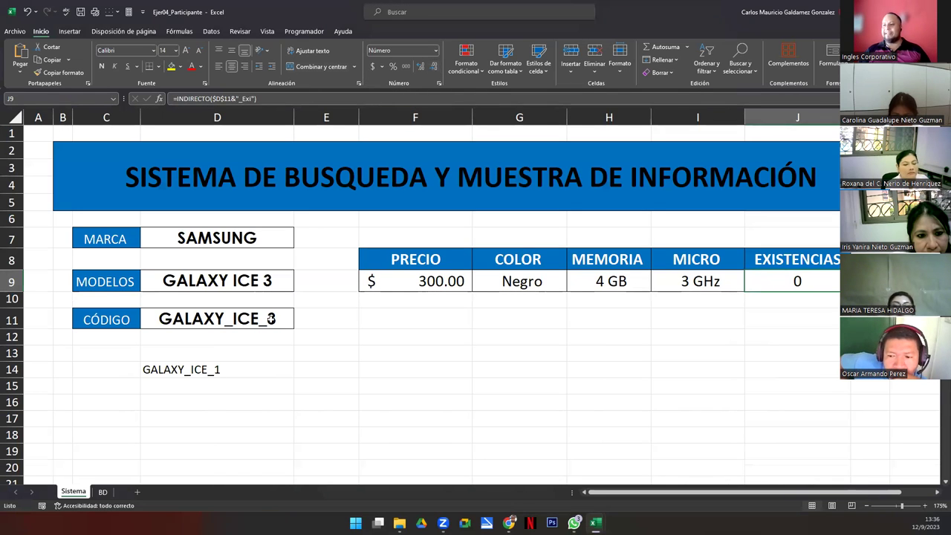
Set the model in D9 back to GALAXY ICE 1.
{"action": "left_click", "coordinate": [289, 283]}
{"action": "left_click", "coordinate": [298, 287]}
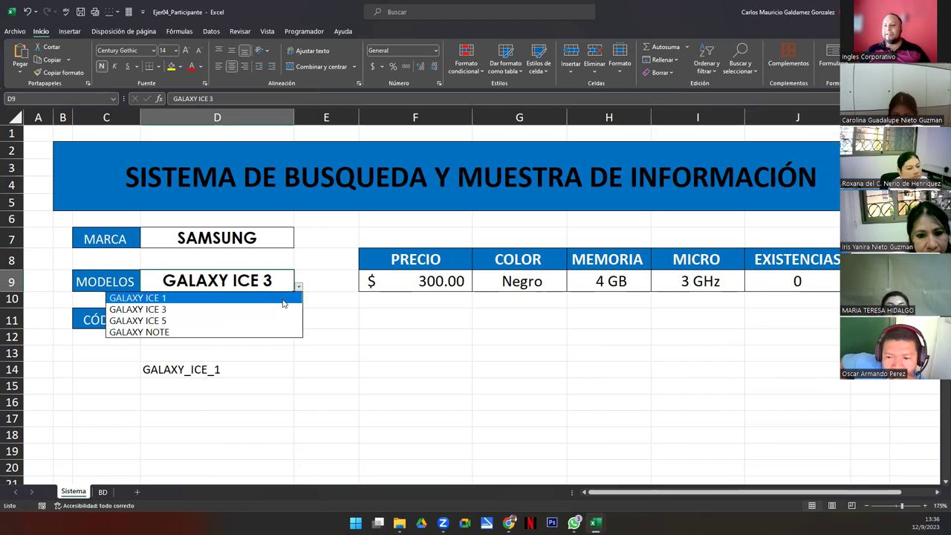
{"action": "left_click", "coordinate": [283, 298]}
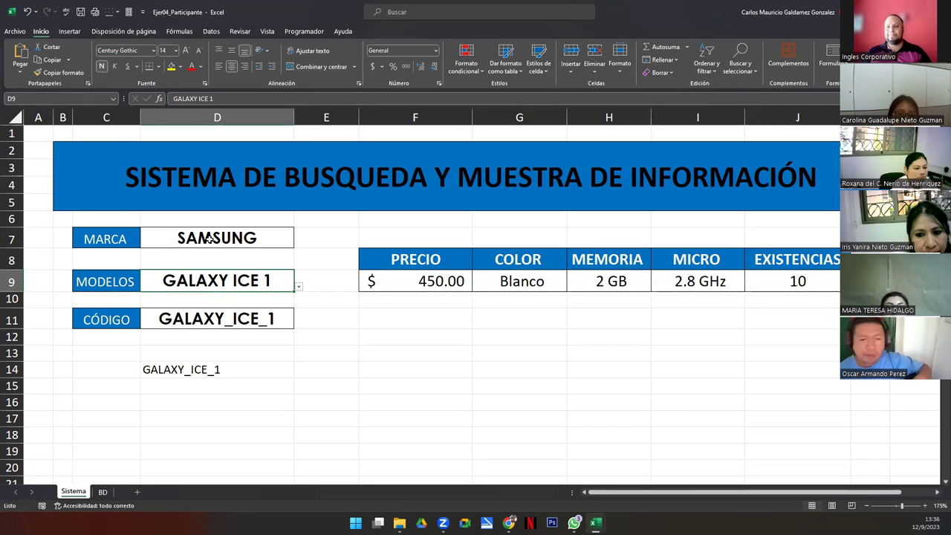
Review brand cell D7, model cell D9 and the F9 price formula for GALAXY ICE 1.
{"action": "left_click", "coordinate": [209, 238]}
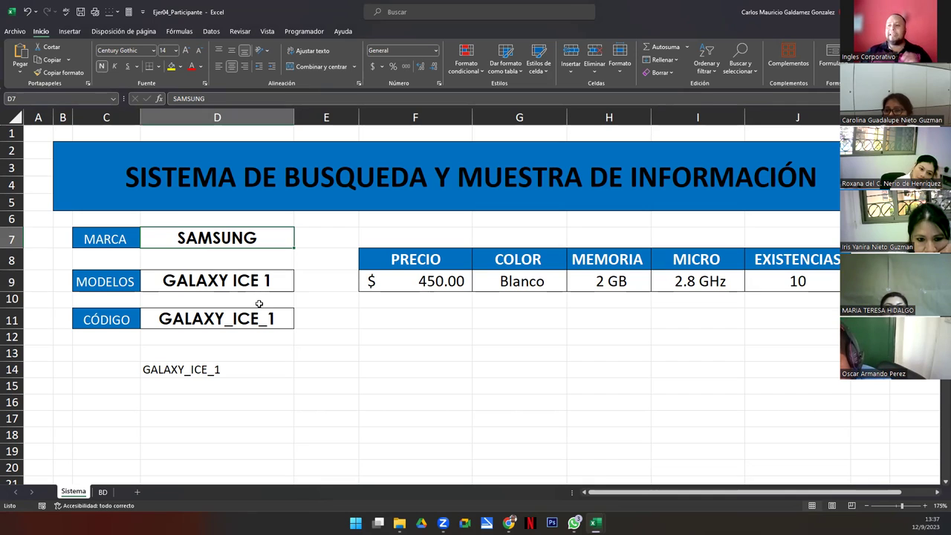
{"action": "left_click", "coordinate": [409, 273]}
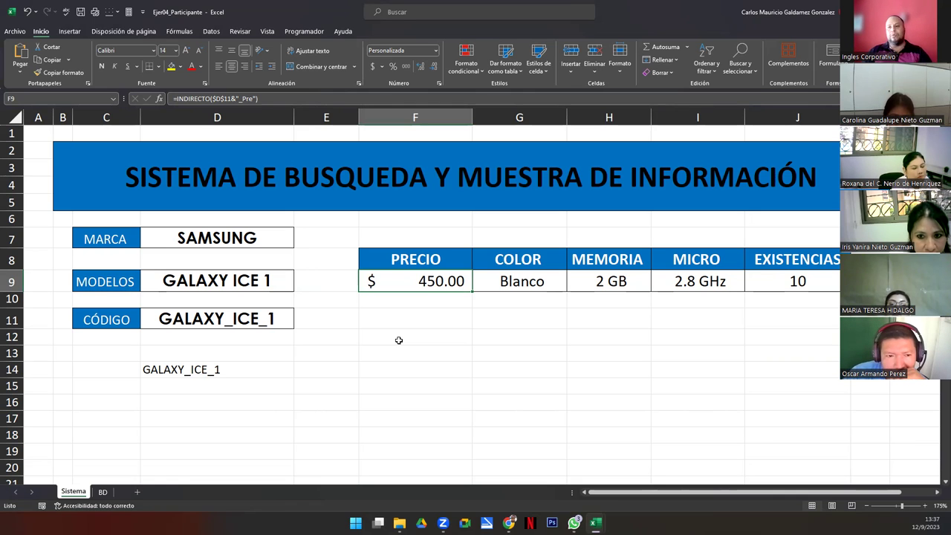
{"action": "left_click", "coordinate": [228, 236]}
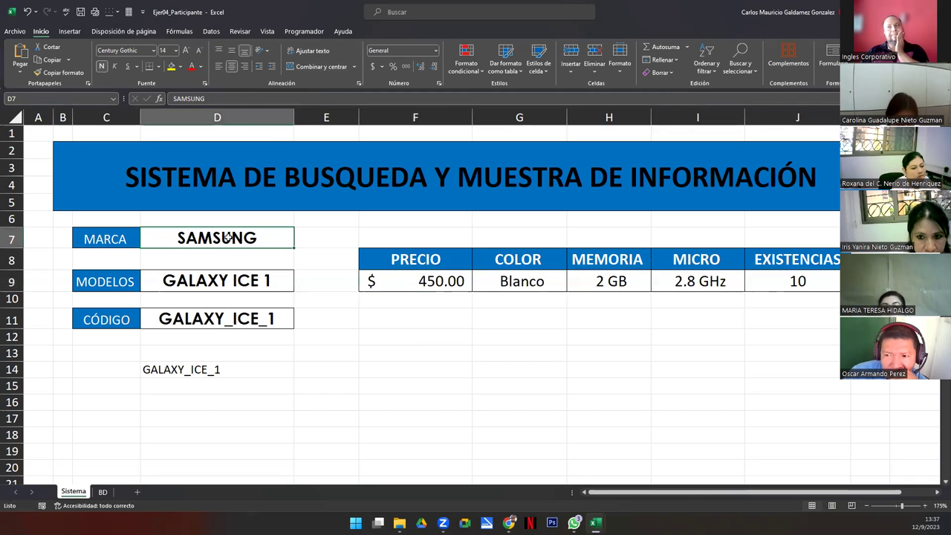
{"action": "left_click", "coordinate": [238, 287]}
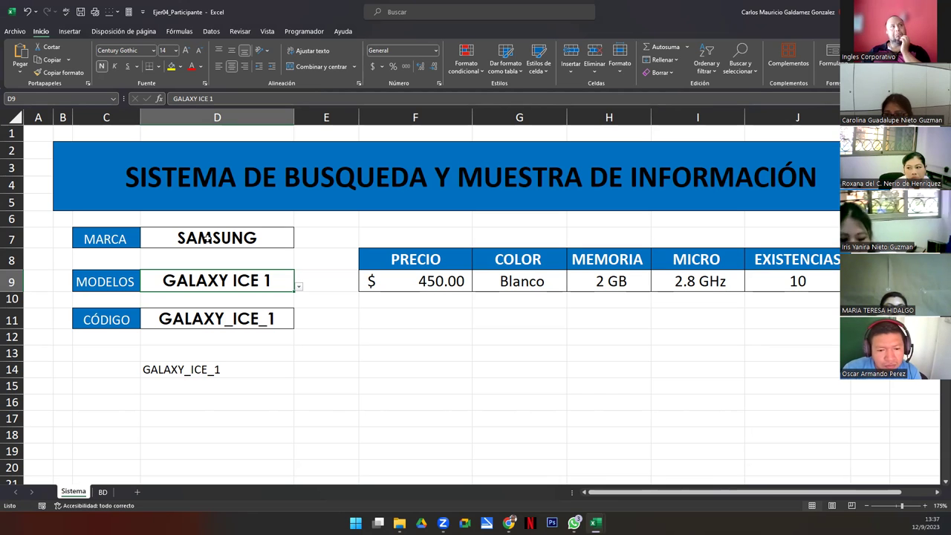
{"action": "left_click", "coordinate": [209, 243]}
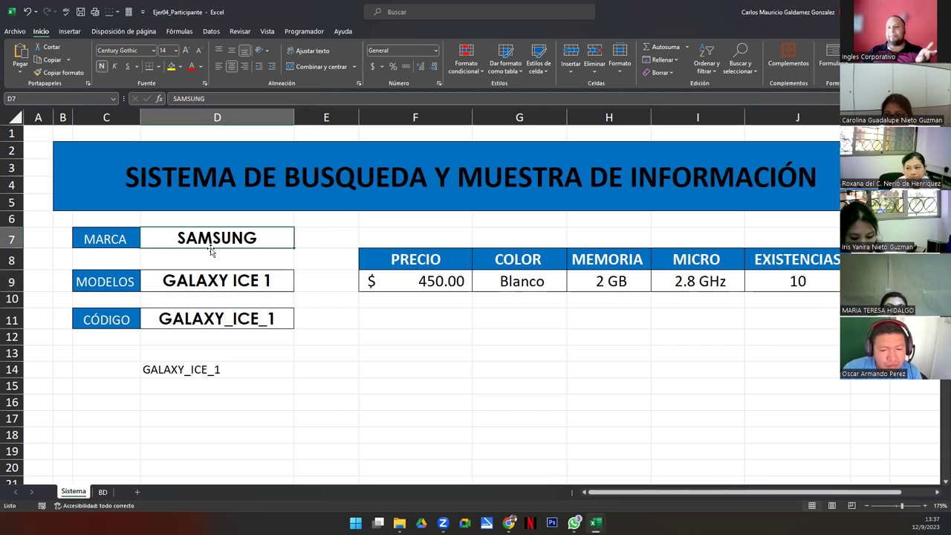
{"action": "left_click", "coordinate": [228, 281]}
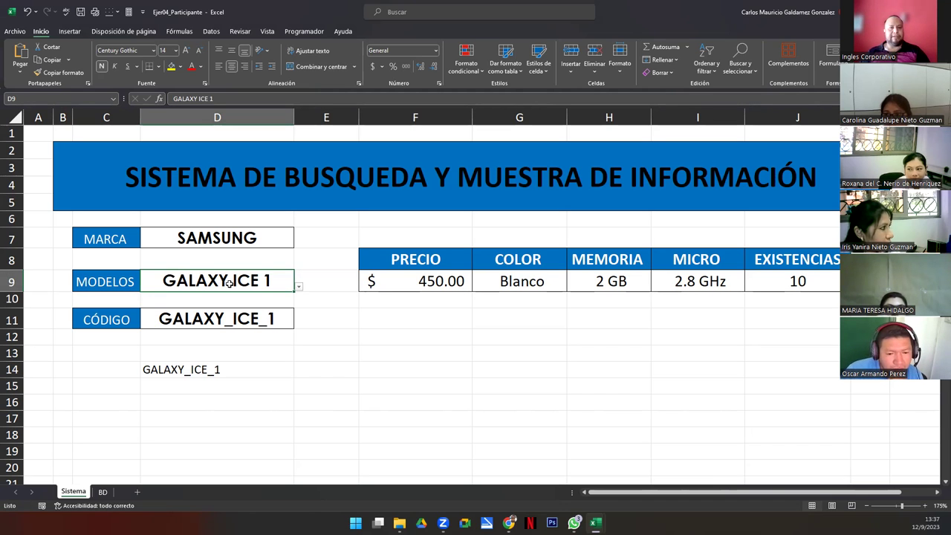
On BD, define GALAXY_ICE_5_Pre referring to price cell D7.
{"action": "left_click", "coordinate": [104, 495]}
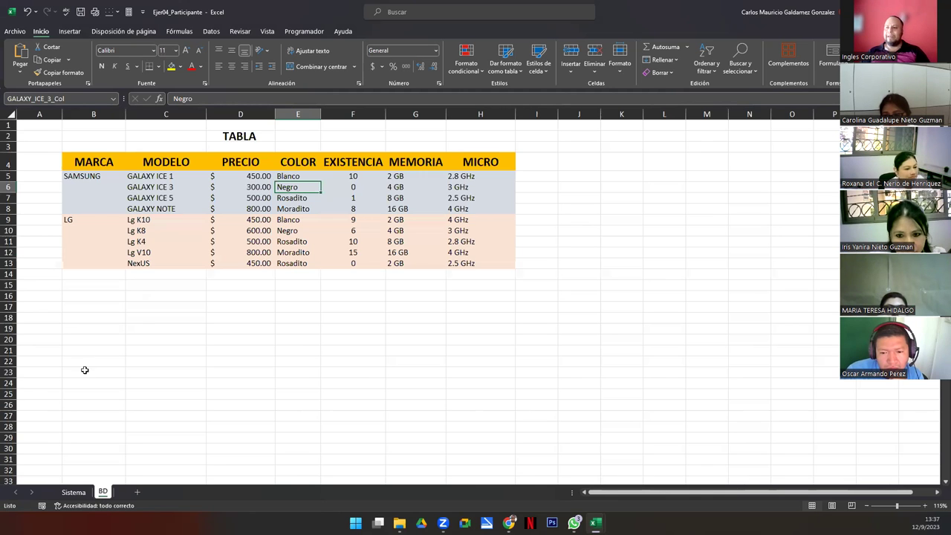
{"action": "left_click", "coordinate": [162, 199]}
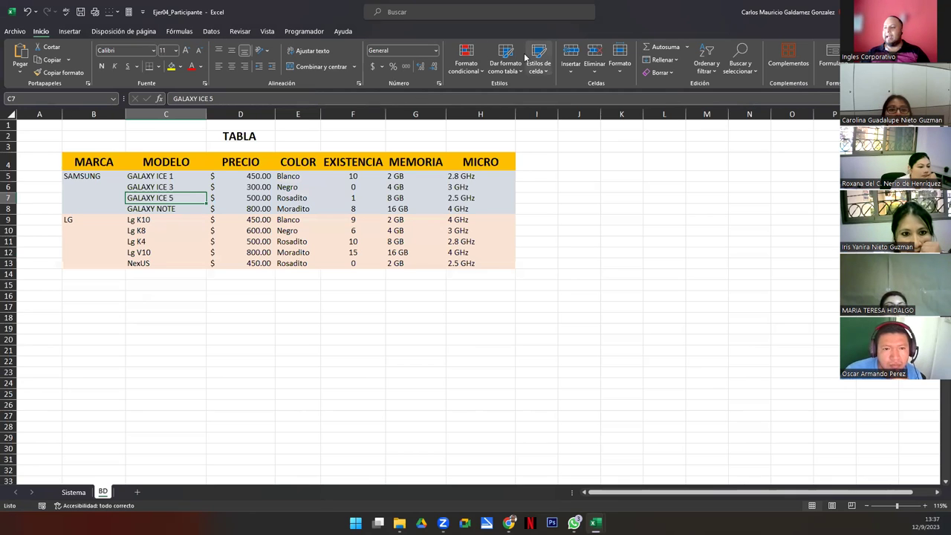
{"action": "left_click", "coordinate": [212, 33]}
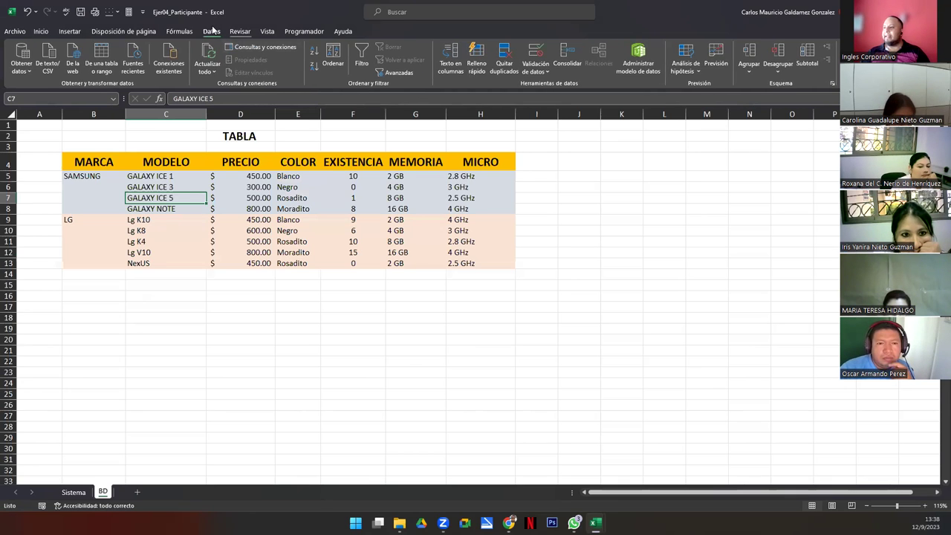
{"action": "left_click", "coordinate": [177, 32]}
{"action": "left_click", "coordinate": [416, 46]}
{"action": "type", "text": "GALAXY_ICE_5_Pre"}
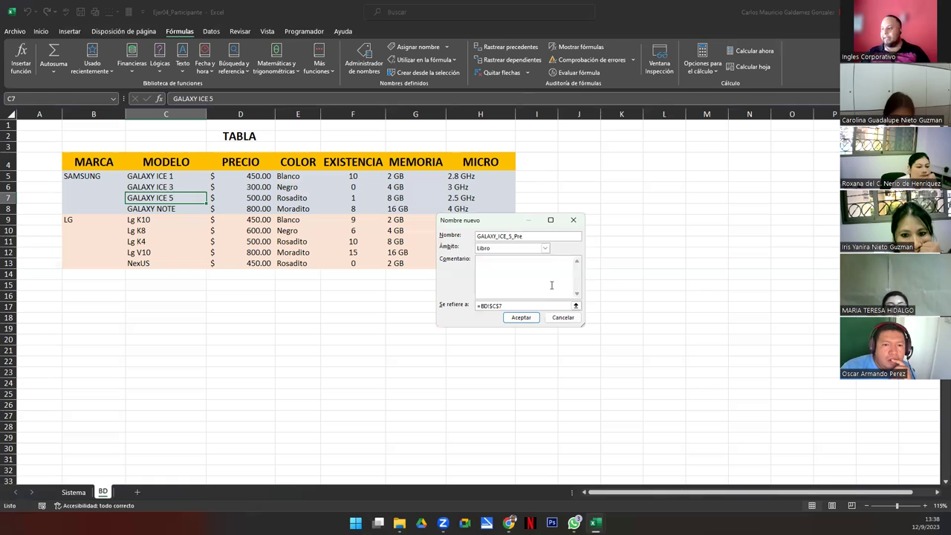
{"action": "left_click", "coordinate": [576, 307]}
{"action": "left_click", "coordinate": [251, 198]}
{"action": "left_click", "coordinate": [576, 236]}
{"action": "left_click", "coordinate": [535, 319]}
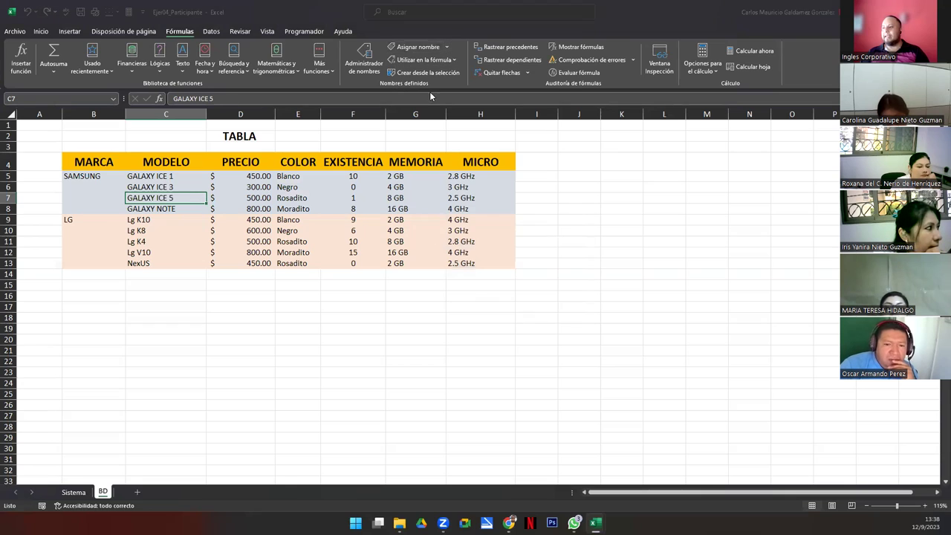
Define the GALAXY ICE 5 colour name referring to a row 7 cell.
{"action": "left_click", "coordinate": [417, 47]}
{"action": "left_click", "coordinate": [524, 237]}
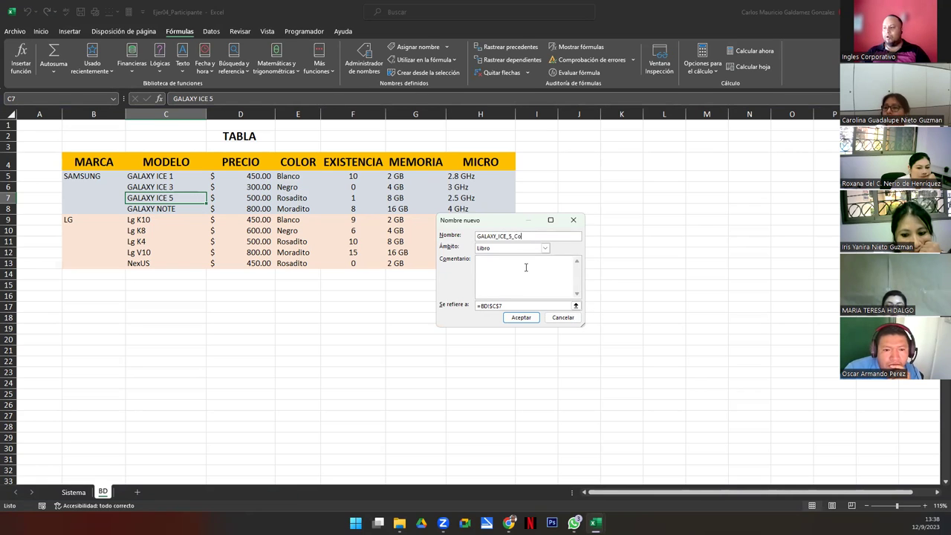
{"action": "left_click", "coordinate": [575, 305]}
{"action": "left_click", "coordinate": [352, 197]}
{"action": "left_click", "coordinate": [577, 236]}
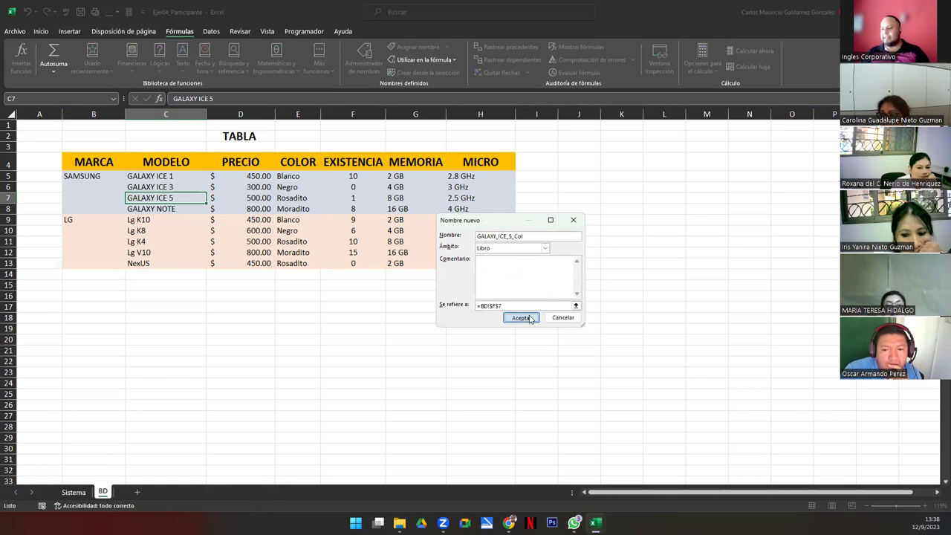
{"action": "left_click", "coordinate": [521, 317]}
Define GALAXY_ICE_5_Exi referring to stock cell F7.
{"action": "left_click", "coordinate": [417, 47]}
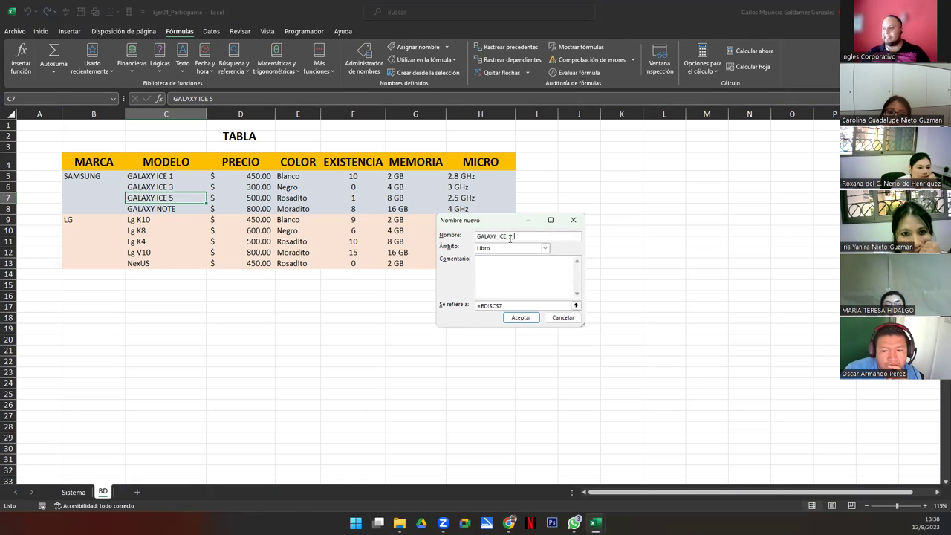
{"action": "type", "text": "Exi"}
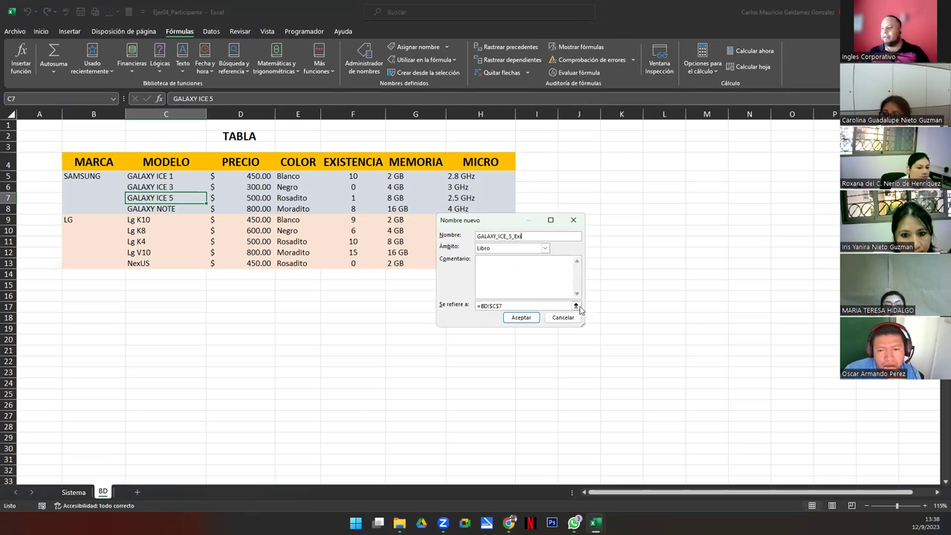
{"action": "left_click", "coordinate": [576, 305]}
{"action": "left_click", "coordinate": [352, 198]}
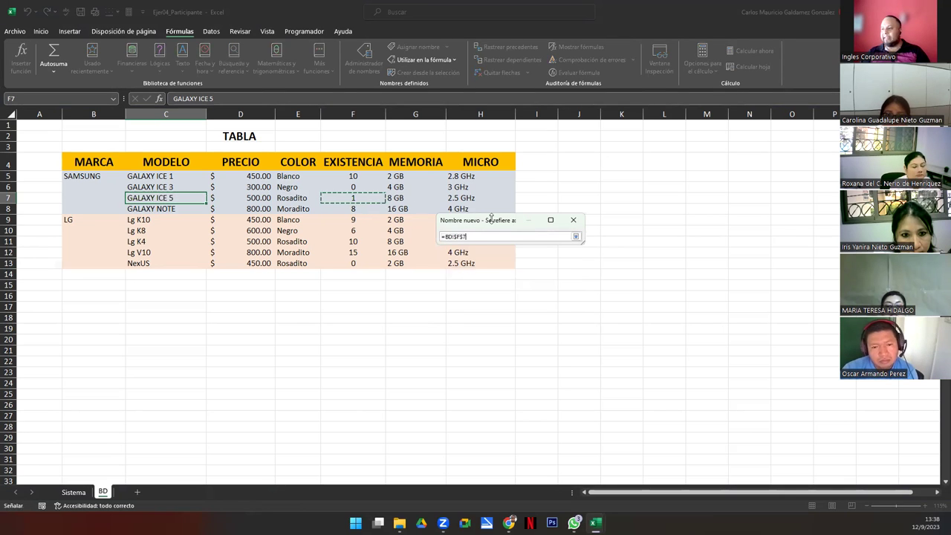
{"action": "left_click", "coordinate": [575, 236]}
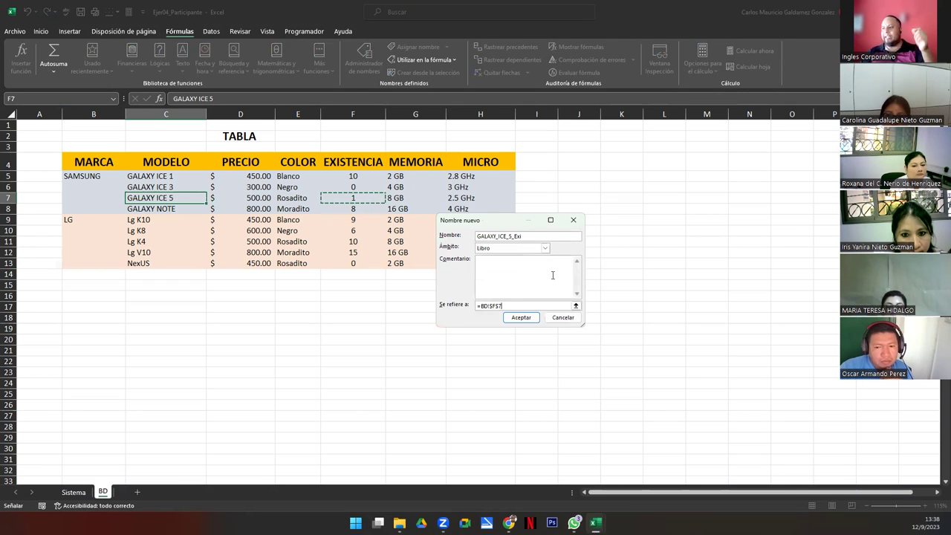
{"action": "left_click", "coordinate": [522, 318]}
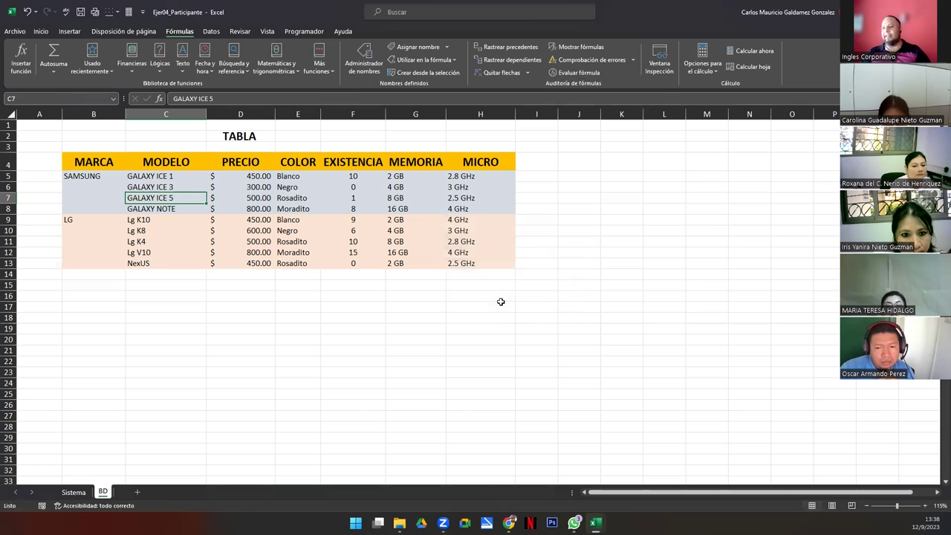
Define GALAXY_ICE_5_Mem referring to memory cell G7.
{"action": "left_click", "coordinate": [410, 49]}
{"action": "left_click", "coordinate": [538, 237]}
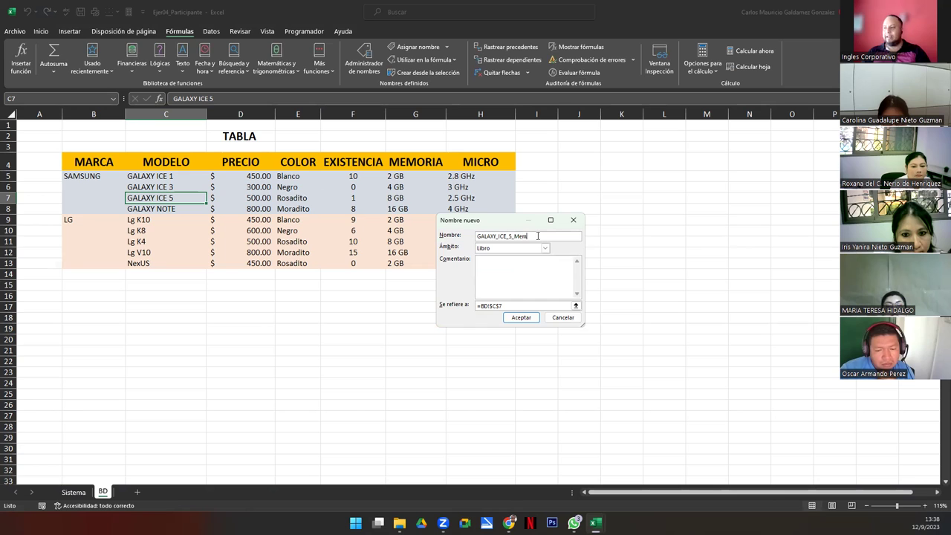
{"action": "left_click", "coordinate": [576, 305]}
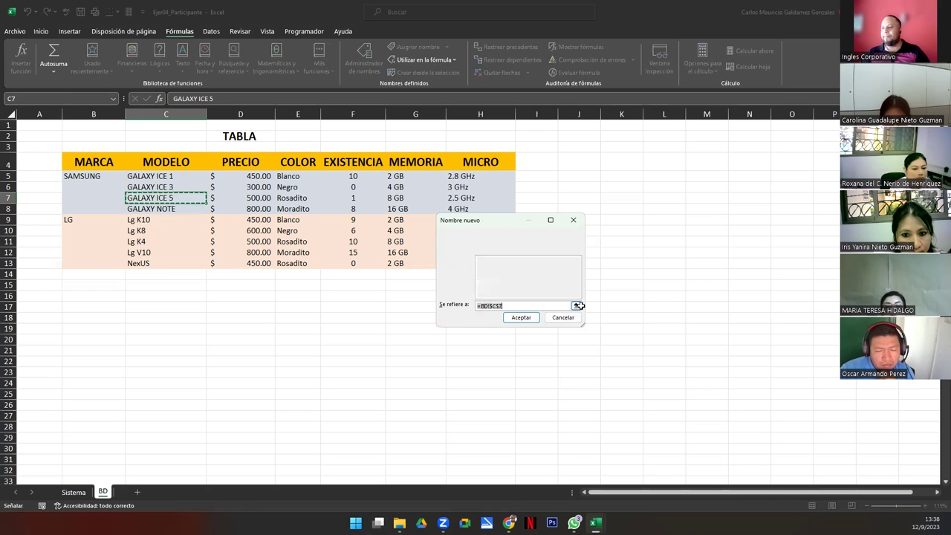
{"action": "left_click", "coordinate": [402, 196]}
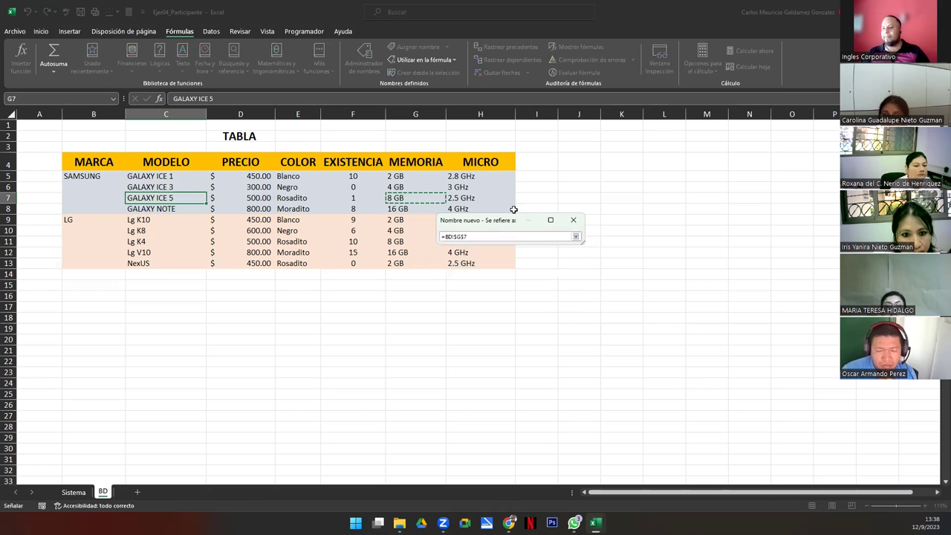
{"action": "left_click", "coordinate": [576, 236]}
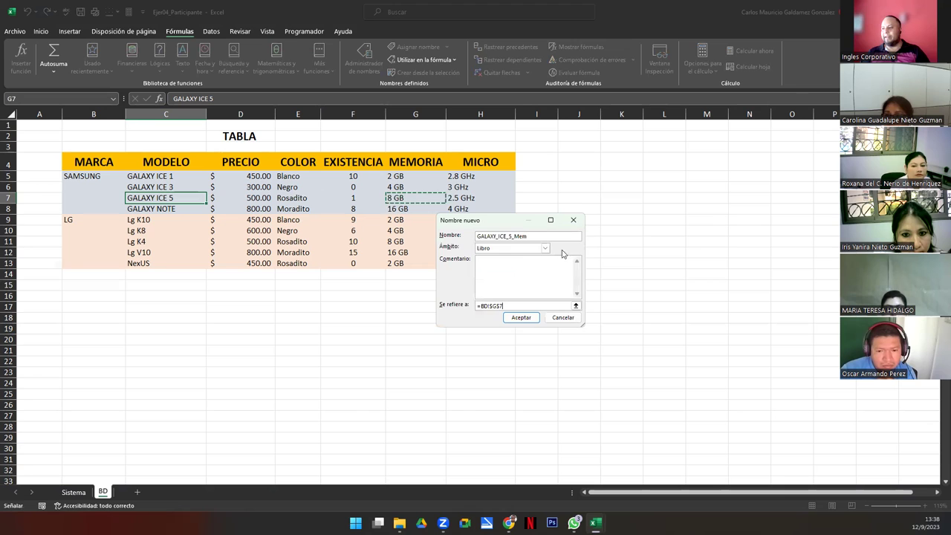
{"action": "left_click", "coordinate": [521, 317]}
Define GALAXY_ICE_5_MIC referring to micro cell H7, then select the GALAXY NOTE cell.
{"action": "left_click", "coordinate": [416, 46]}
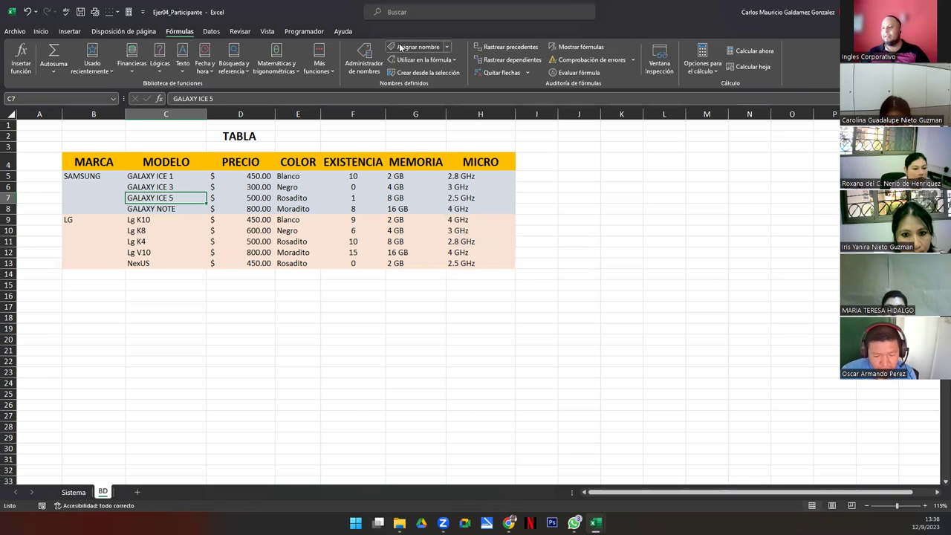
{"action": "left_click", "coordinate": [524, 235]}
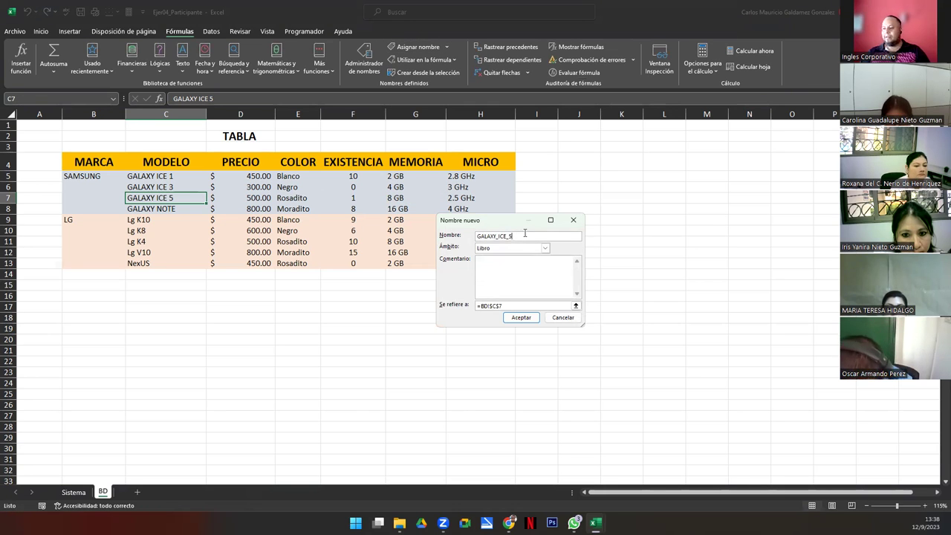
{"action": "type", "text": "MIC"}
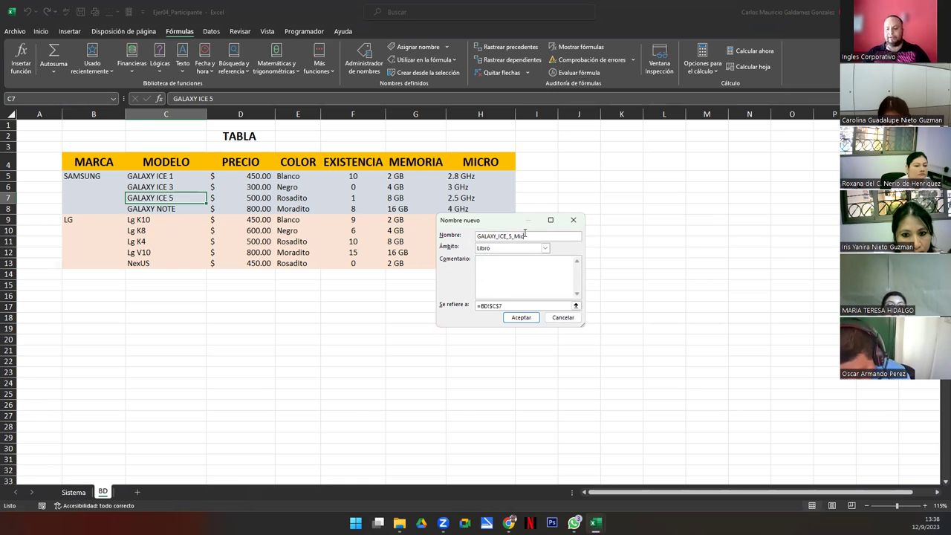
{"action": "left_click", "coordinate": [576, 305]}
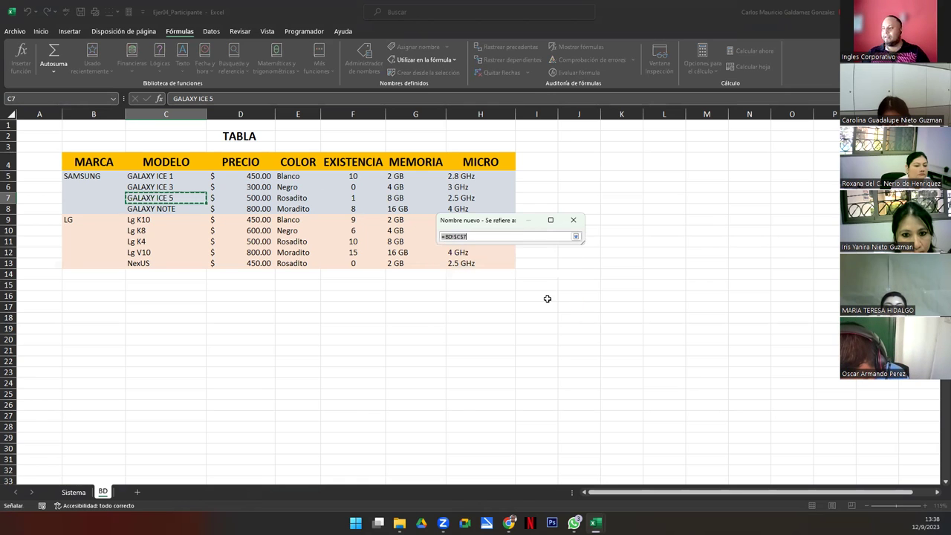
{"action": "left_click", "coordinate": [459, 195]}
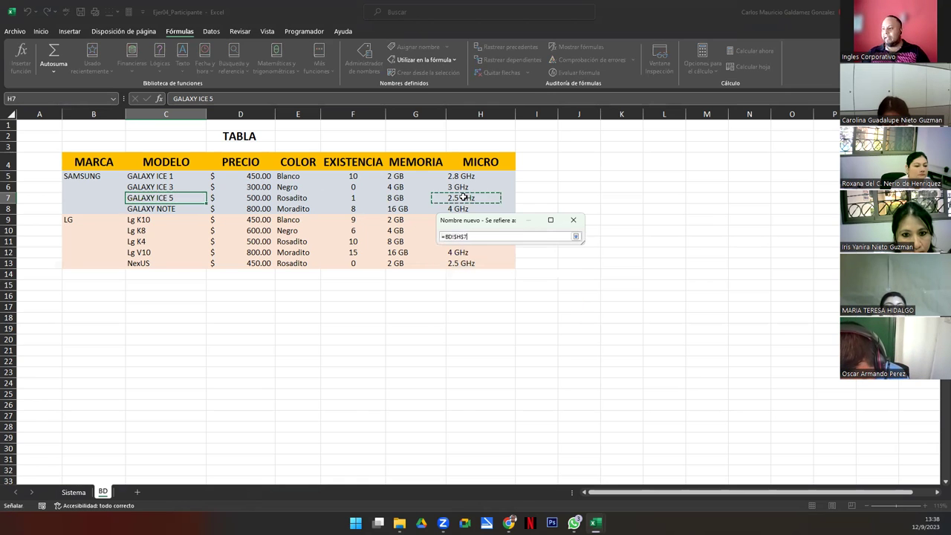
{"action": "left_click", "coordinate": [576, 236]}
{"action": "left_click", "coordinate": [524, 317]}
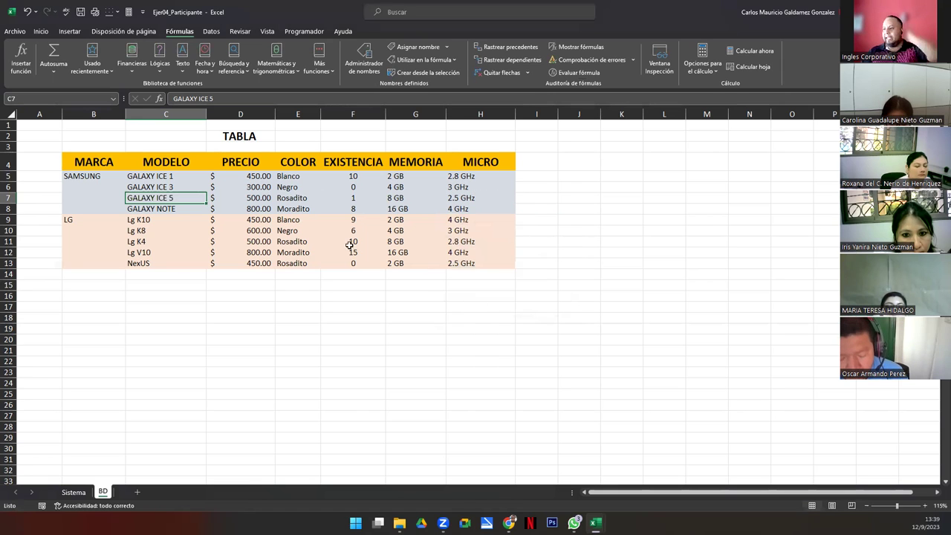
{"action": "left_click", "coordinate": [177, 209]}
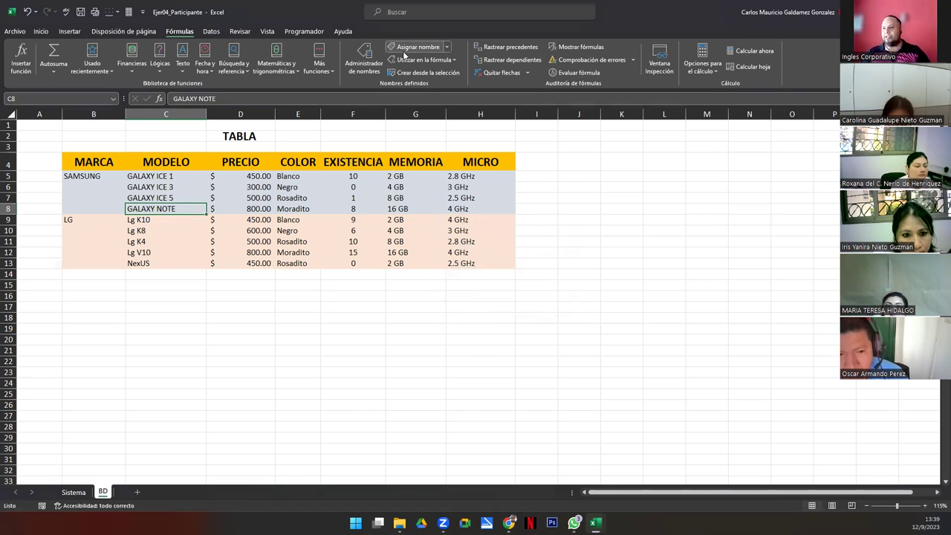
Define the name GALAXY_NOTE_Pre for the GALAXY NOTE price cell D8.
{"action": "left_click", "coordinate": [407, 47]}
{"action": "left_click", "coordinate": [420, 92]}
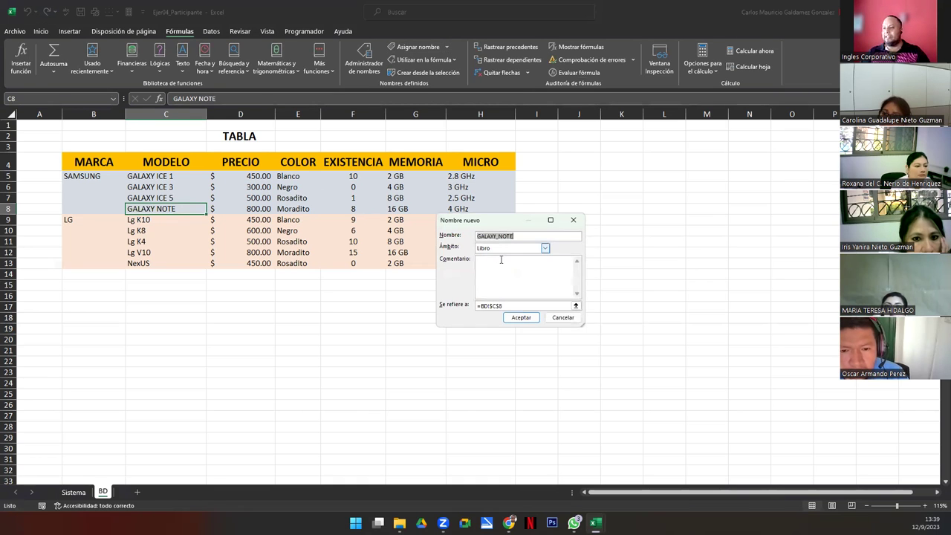
{"action": "left_click", "coordinate": [523, 236]}
{"action": "type", "text": "_Pre"}
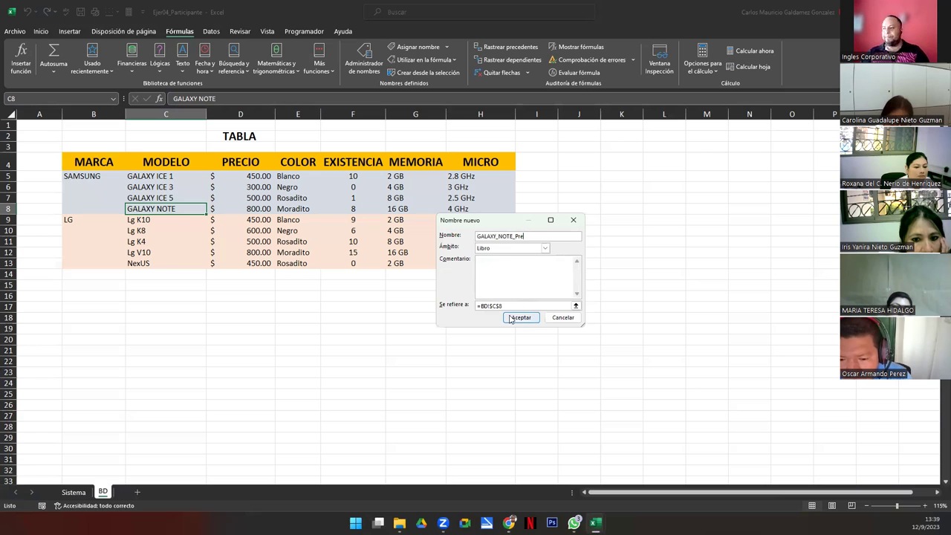
{"action": "left_click", "coordinate": [576, 305]}
{"action": "left_click", "coordinate": [246, 209]}
{"action": "left_click", "coordinate": [576, 236]}
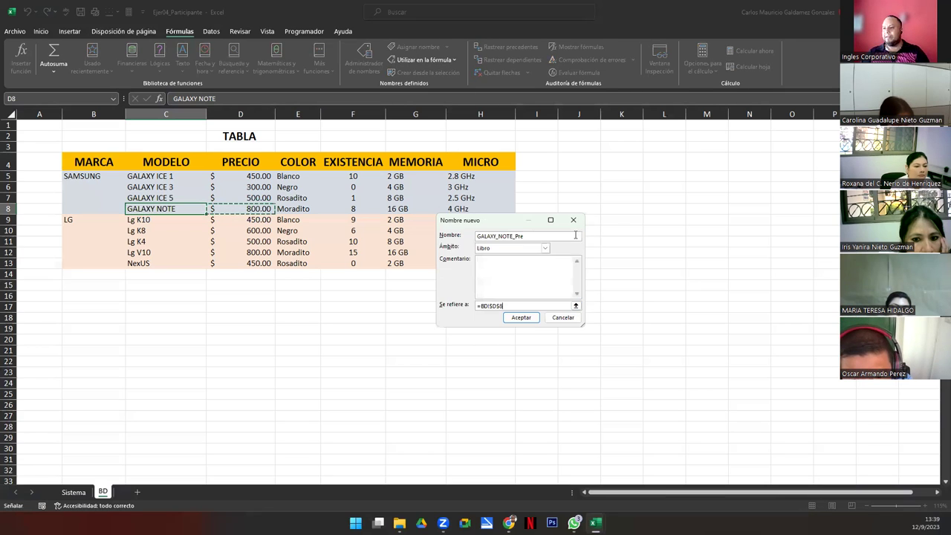
{"action": "left_click_drag", "start_coordinate": [527, 236], "coordinate": [445, 235]}
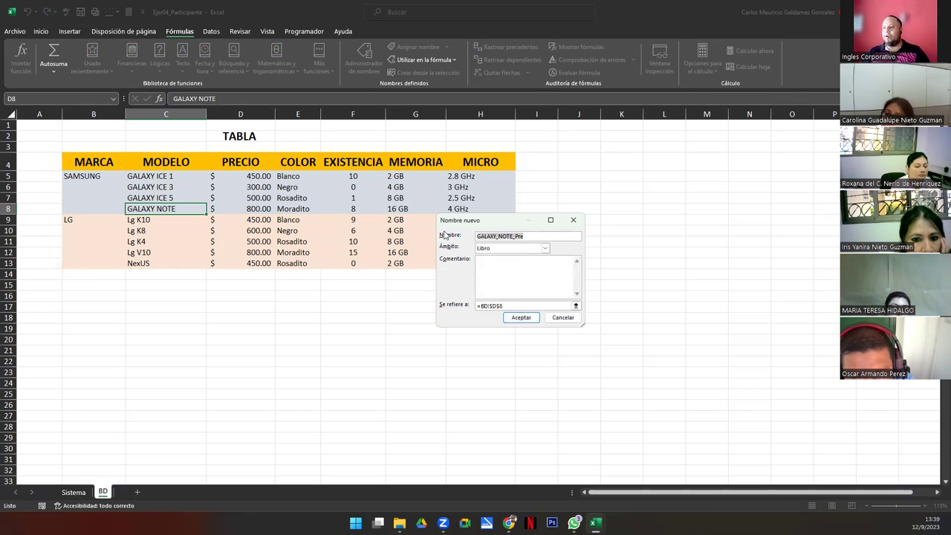
{"action": "left_click", "coordinate": [522, 317]}
Name the colour cell E8 (Moradito) GALAXY_NOTE_PreColor in the Name Box.
{"action": "left_click", "coordinate": [292, 211]}
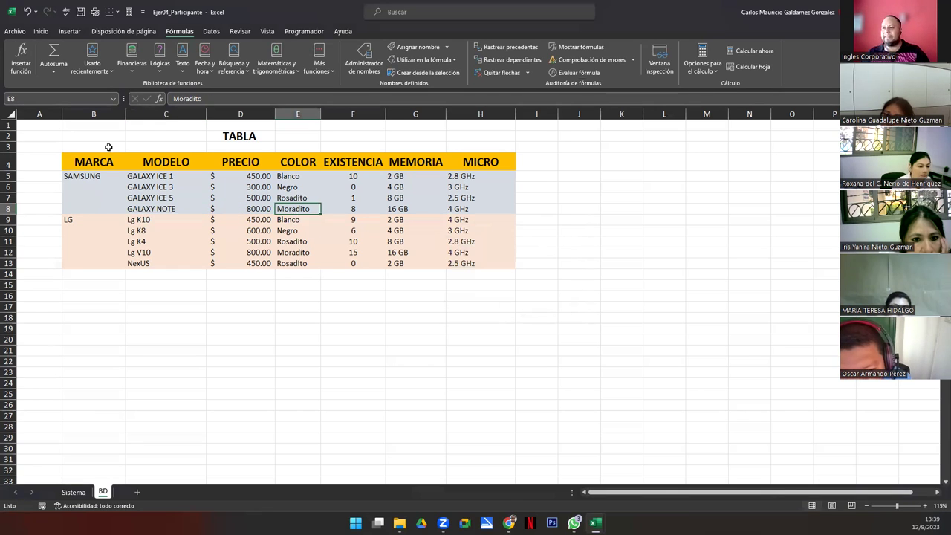
{"action": "double_click", "coordinate": [64, 98]}
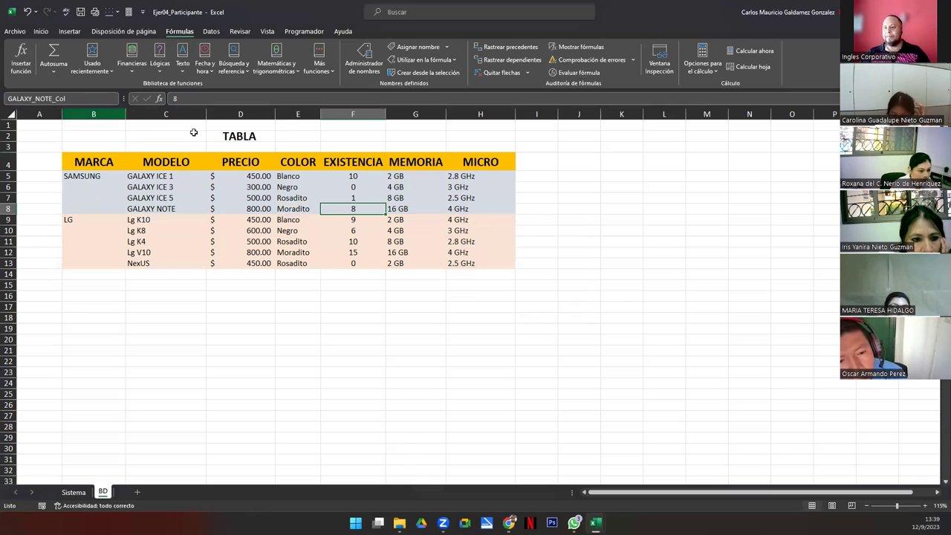
{"action": "left_click", "coordinate": [314, 210]}
{"action": "key", "text": "ctrl+v"}
{"action": "key", "text": "BackSpace"}
{"action": "type", "text": "Col"}
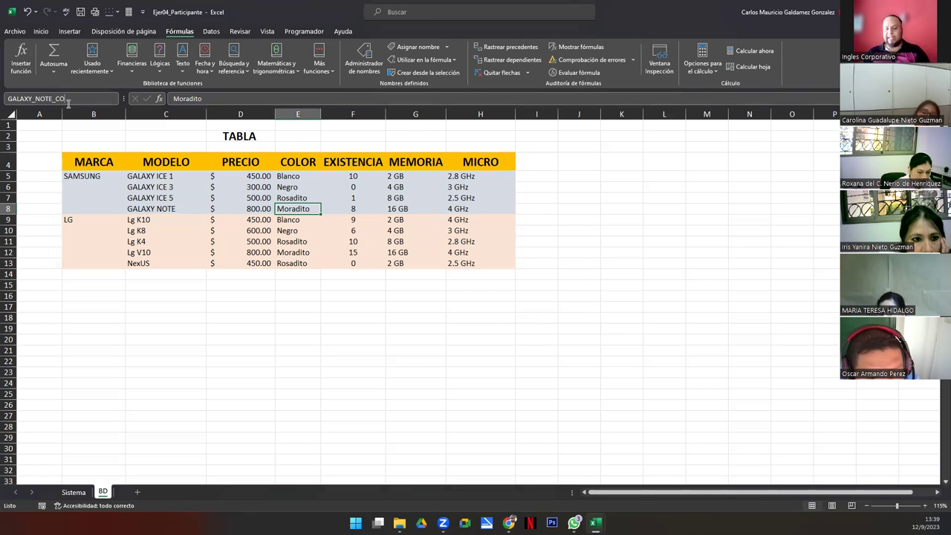
{"action": "key", "text": "Tab"}
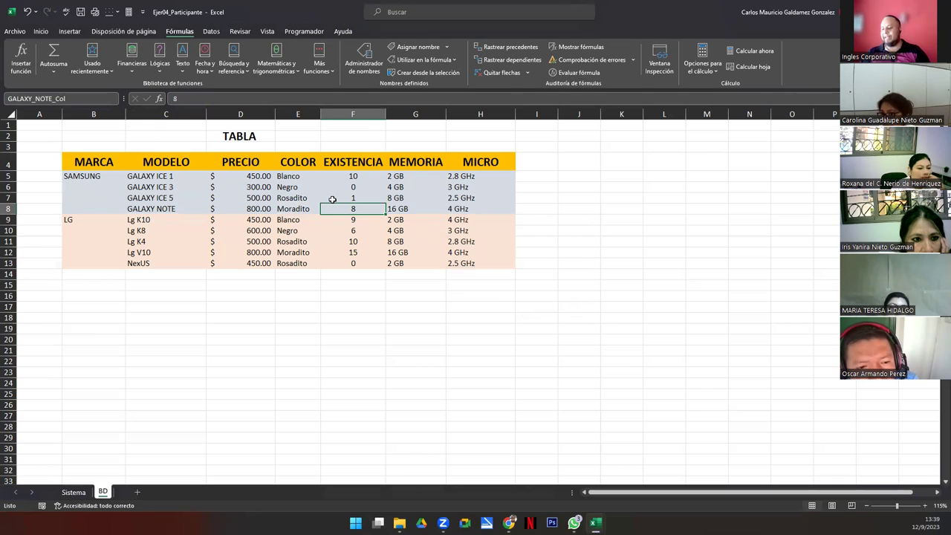
{"action": "left_click", "coordinate": [308, 207]}
{"action": "left_click", "coordinate": [48, 99]}
{"action": "type", "text": "GALAXY_NOTE_PreColor"}
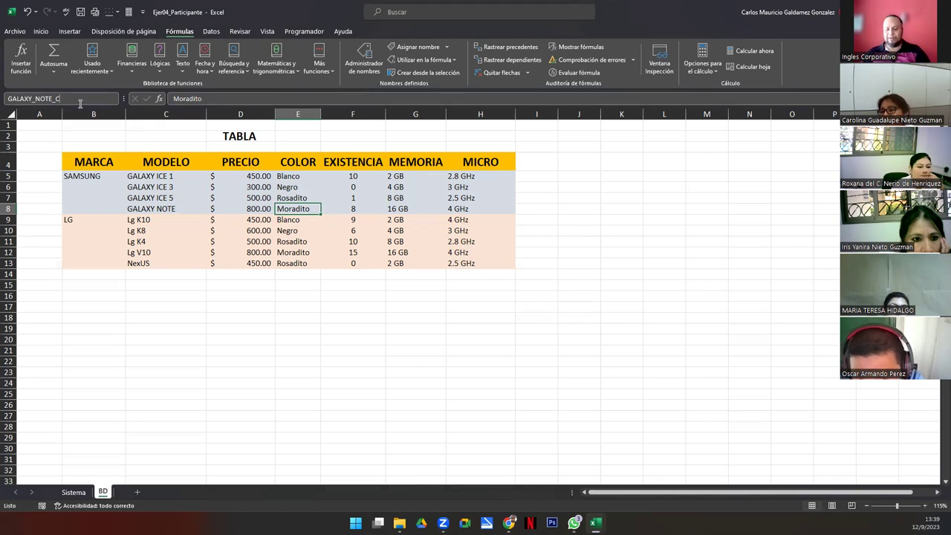
{"action": "key", "text": "Return"}
Name the stock cell F8 (value 8) GALAXY_NOTE_Exi.
{"action": "key", "text": "Right"}
{"action": "left_click", "coordinate": [79, 102]}
{"action": "type", "text": "GALAXY_NOTE_P"}
{"action": "key", "text": "BackSpace"}
{"action": "type", "text": "E"}
{"action": "key", "text": "Return"}
{"action": "key", "text": "Right"}
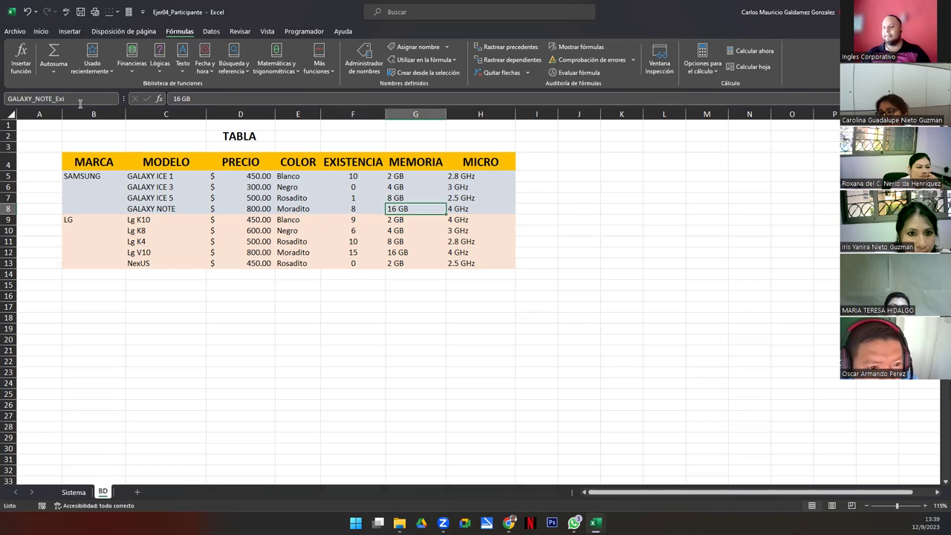
{"action": "key", "text": "Escape"}
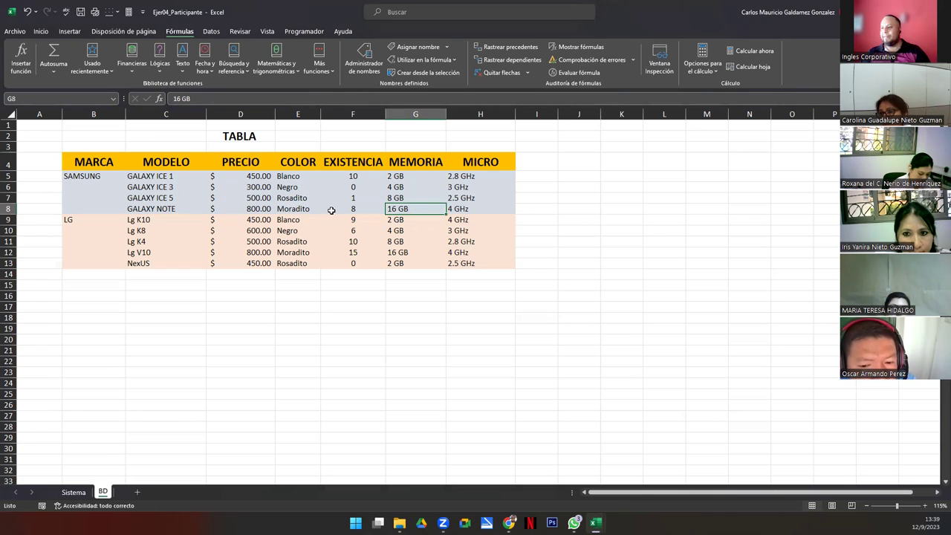
{"action": "left_click", "coordinate": [331, 210]}
{"action": "type", "text": "GALAXY_NOTE_Exi"}
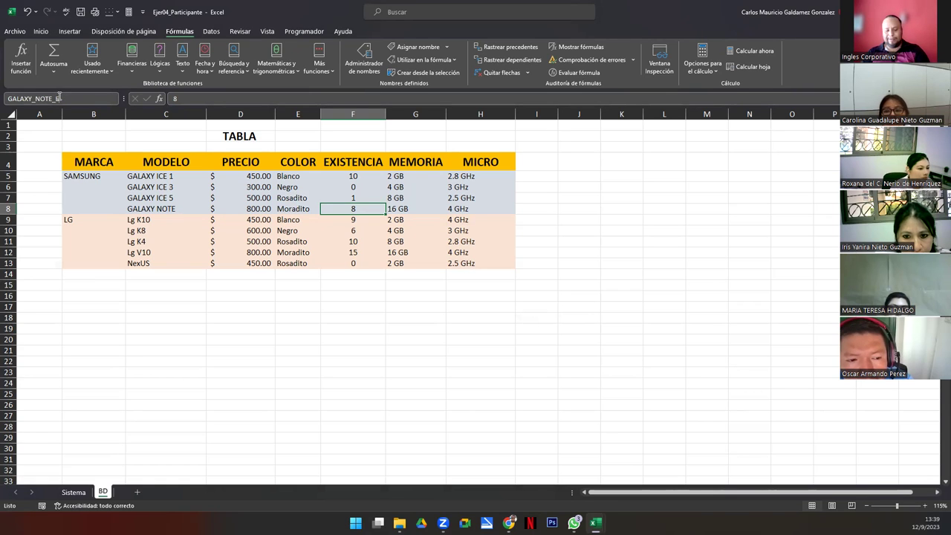
{"action": "key", "text": "Escape"}
{"action": "key", "text": "Right"}
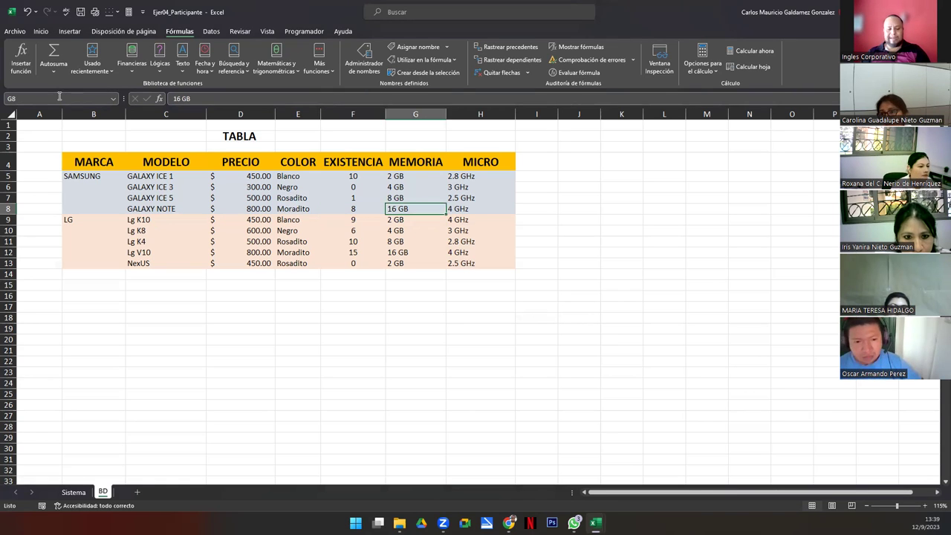
Name memory cell G8 GALAXY_NOTE_Mem and micro cell H8 GALAXY_NOTE_Mic.
{"action": "left_click", "coordinate": [60, 98]}
{"action": "type", "text": "GALAXY_NOTE_Pre"}
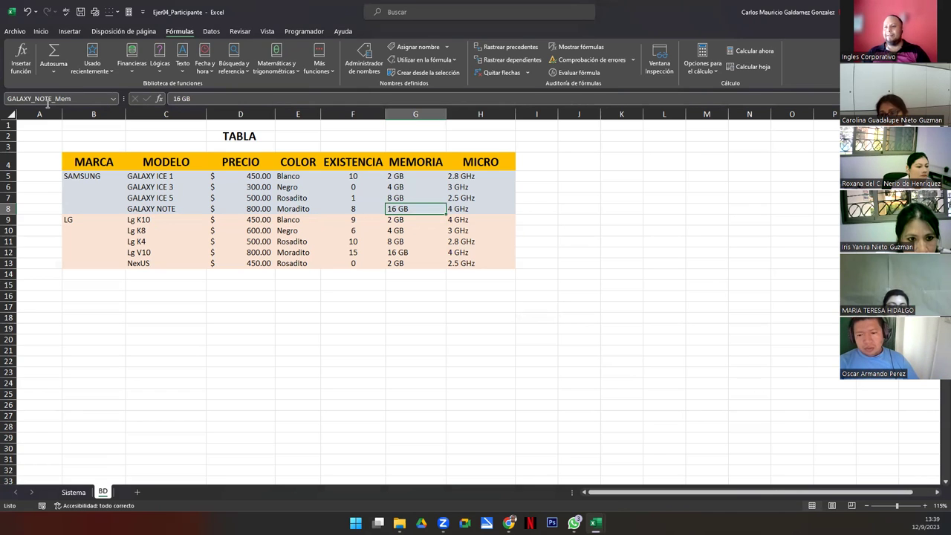
{"action": "key", "text": "Right"}
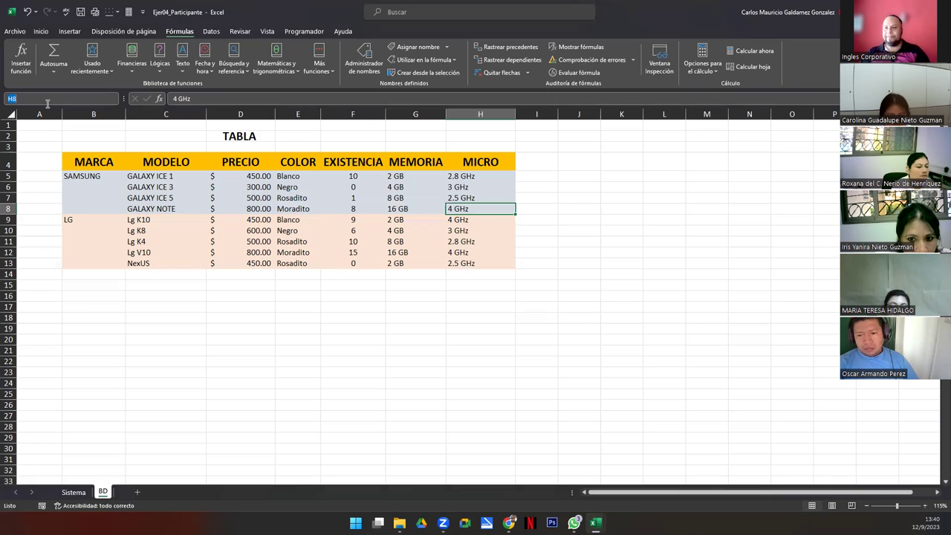
{"action": "key", "text": "ctrl+v"}
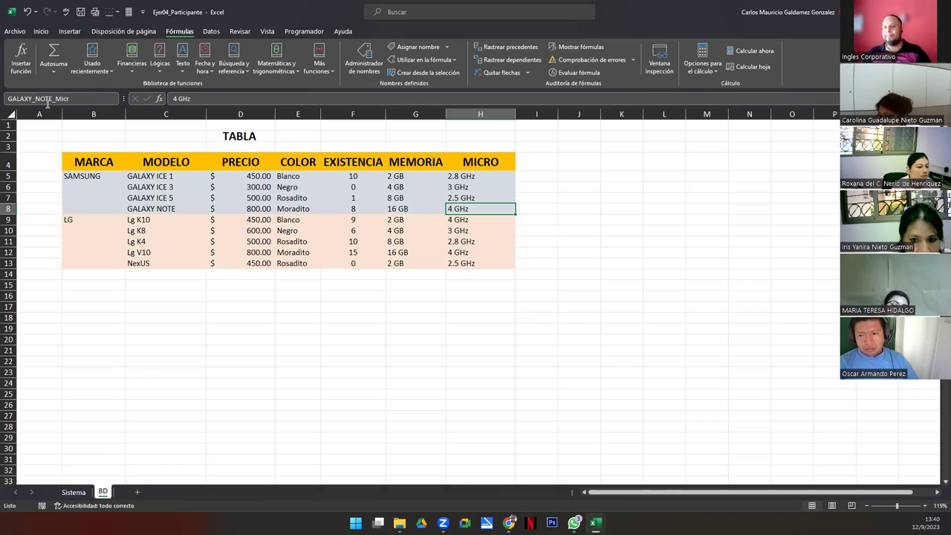
{"action": "key", "text": "Return"}
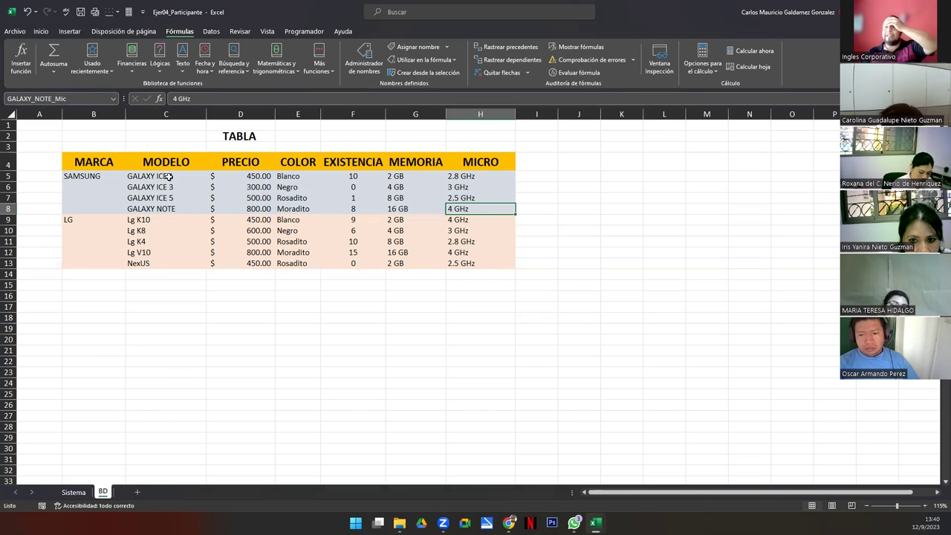
{"action": "left_click_drag", "start_coordinate": [165, 176], "coordinate": [439, 208]}
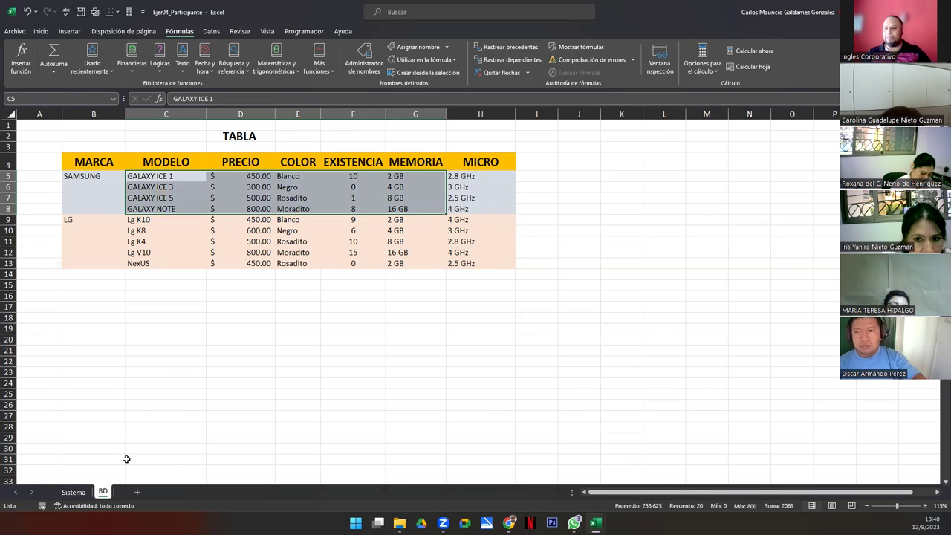
On the Sistema sheet, pick GALAXY ICE 3, GALAXY ICE 5, then GALAXY NOTE to check lookups.
{"action": "left_click", "coordinate": [74, 491]}
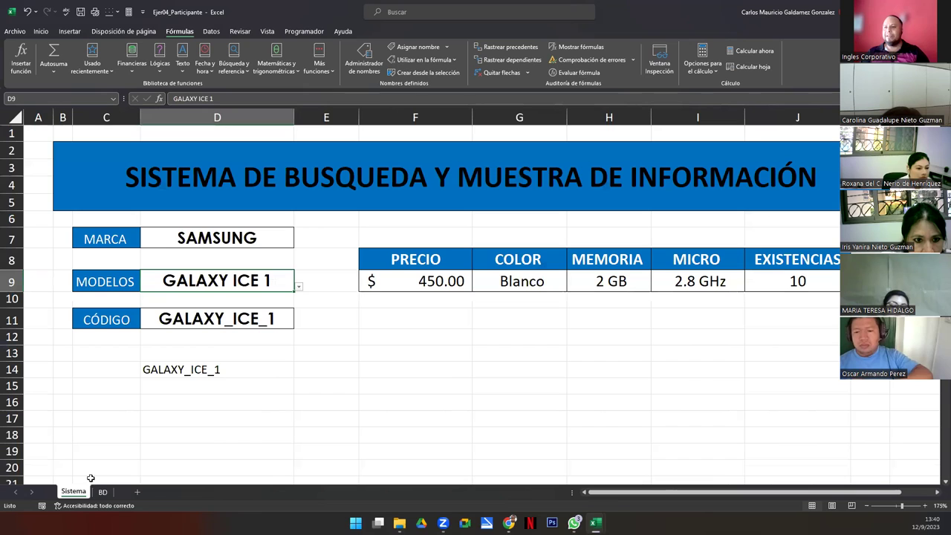
{"action": "left_click", "coordinate": [298, 287]}
{"action": "left_click", "coordinate": [270, 311]}
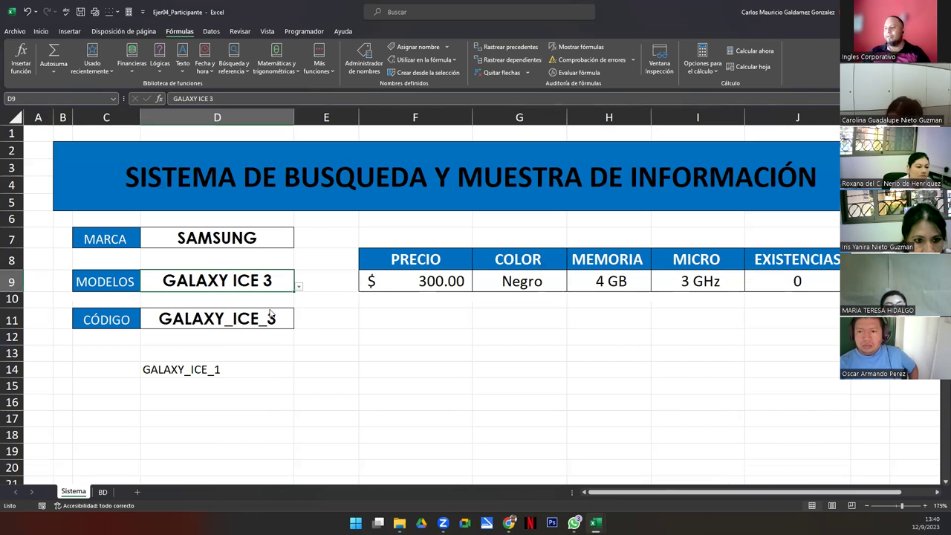
{"action": "left_click", "coordinate": [298, 287]}
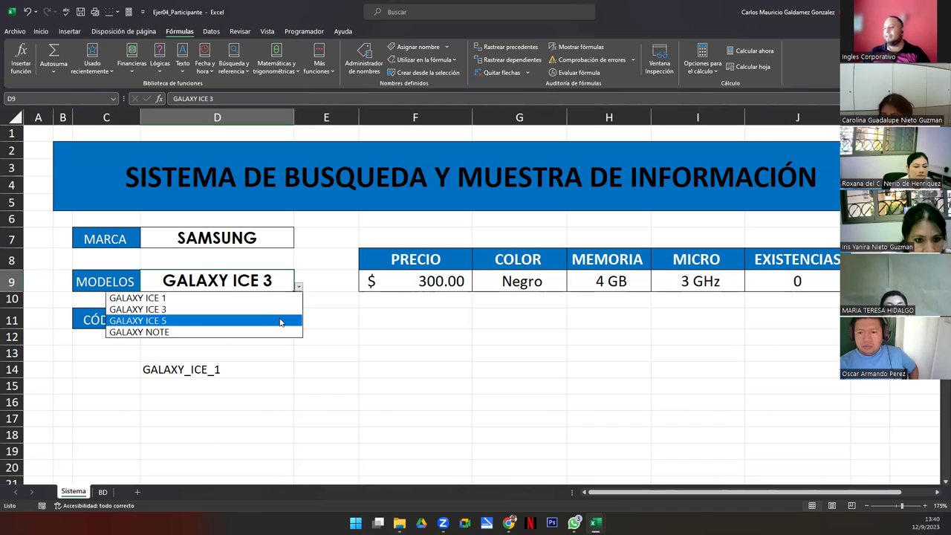
{"action": "left_click", "coordinate": [280, 319]}
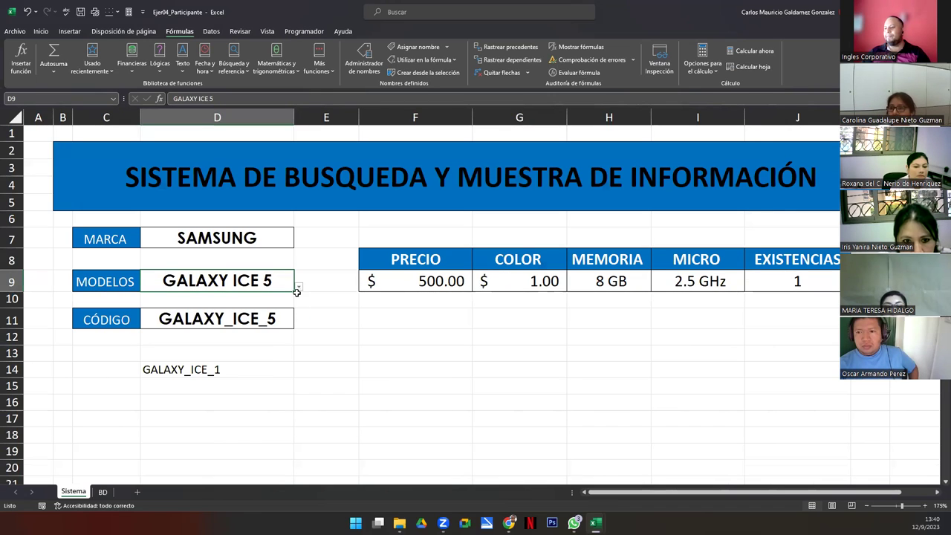
{"action": "left_click", "coordinate": [299, 287]}
{"action": "left_click", "coordinate": [248, 331]}
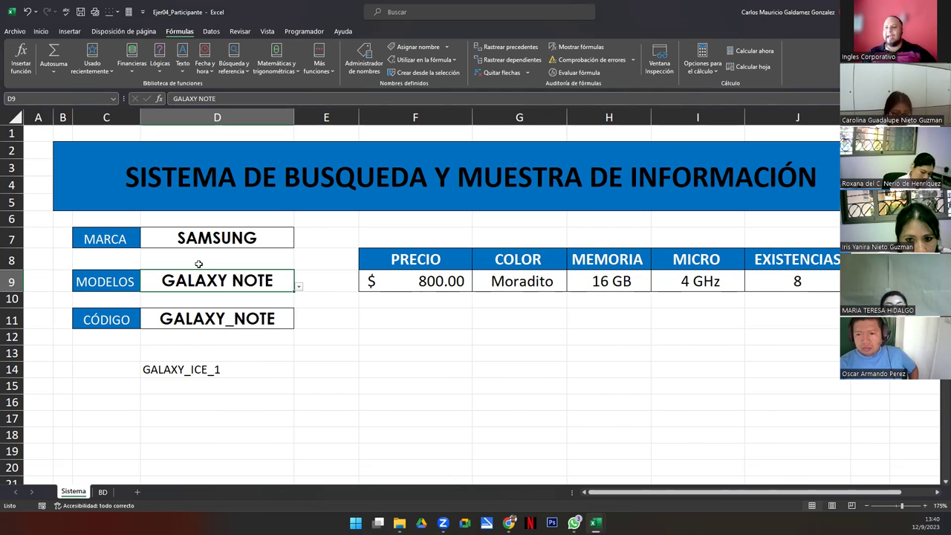
Clear the leftover GALAXY_ICE_1 text in D14 and return to the BD sheet.
{"action": "left_click", "coordinate": [191, 242]}
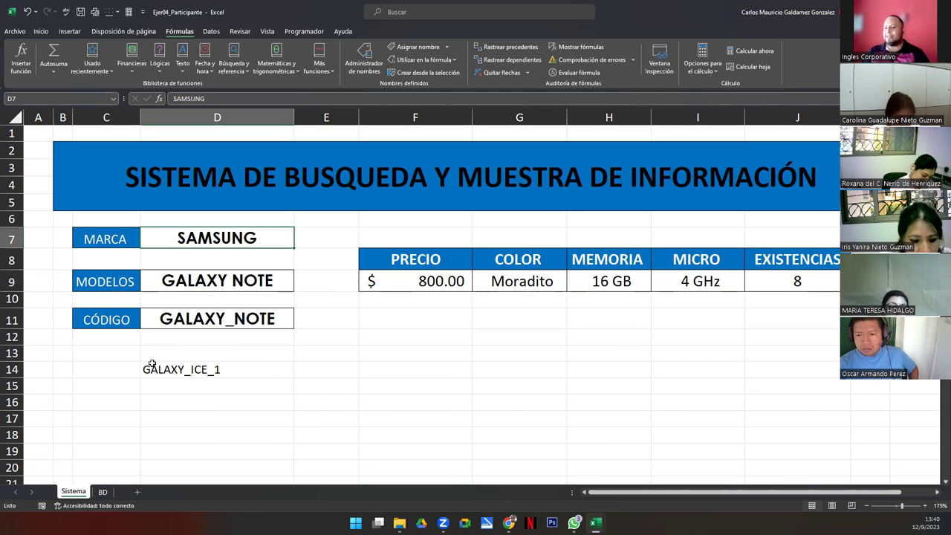
{"action": "left_click", "coordinate": [162, 371]}
{"action": "key", "text": "Delete"}
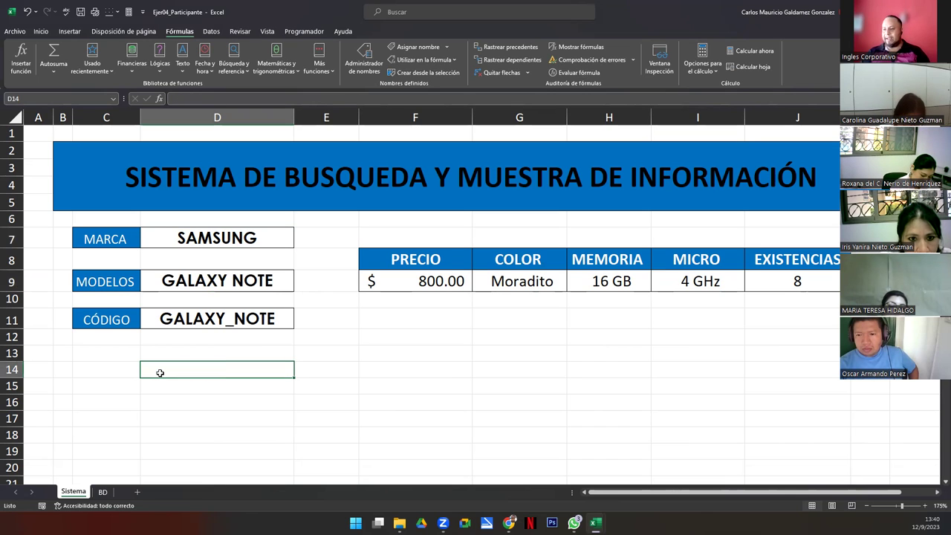
{"action": "left_click", "coordinate": [106, 493]}
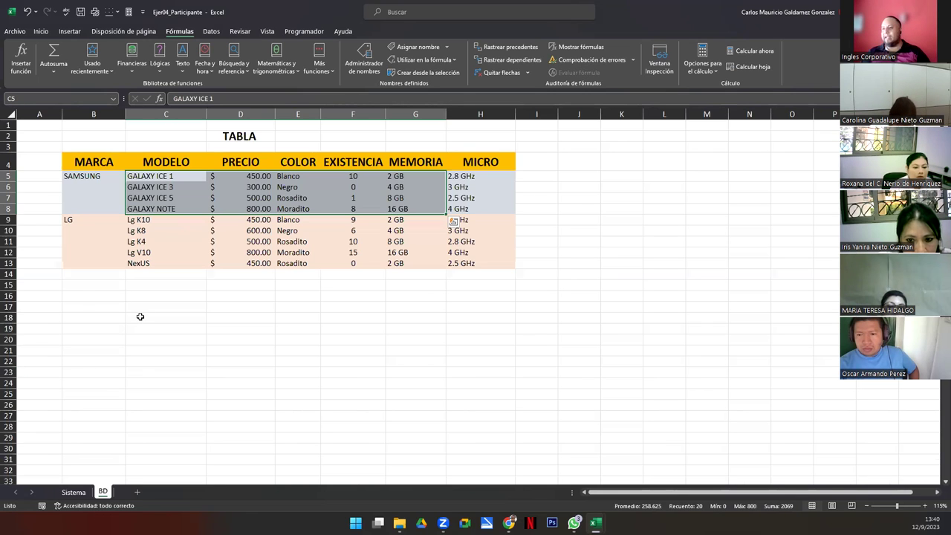
{"action": "left_click", "coordinate": [145, 220]}
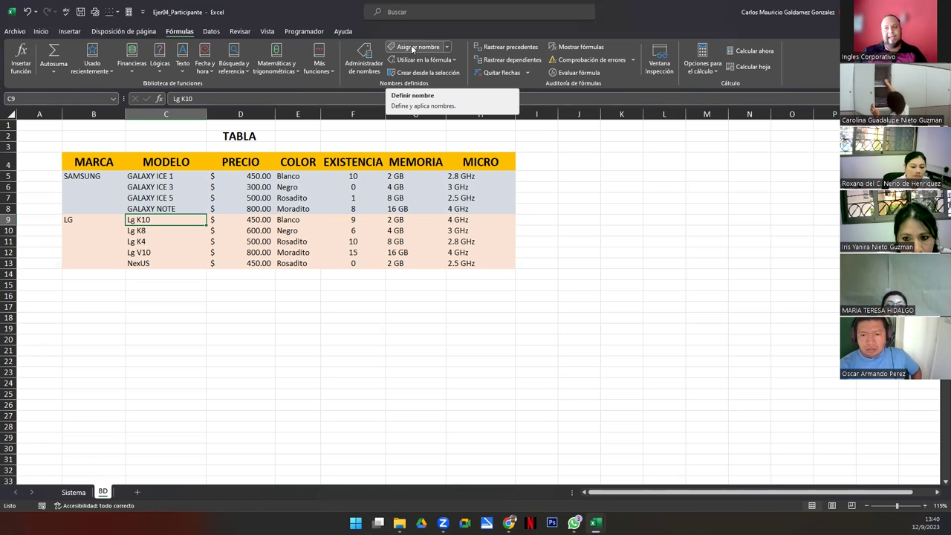
{"action": "left_click", "coordinate": [77, 494]}
{"action": "left_click", "coordinate": [441, 283]}
{"action": "double_click", "coordinate": [443, 285]}
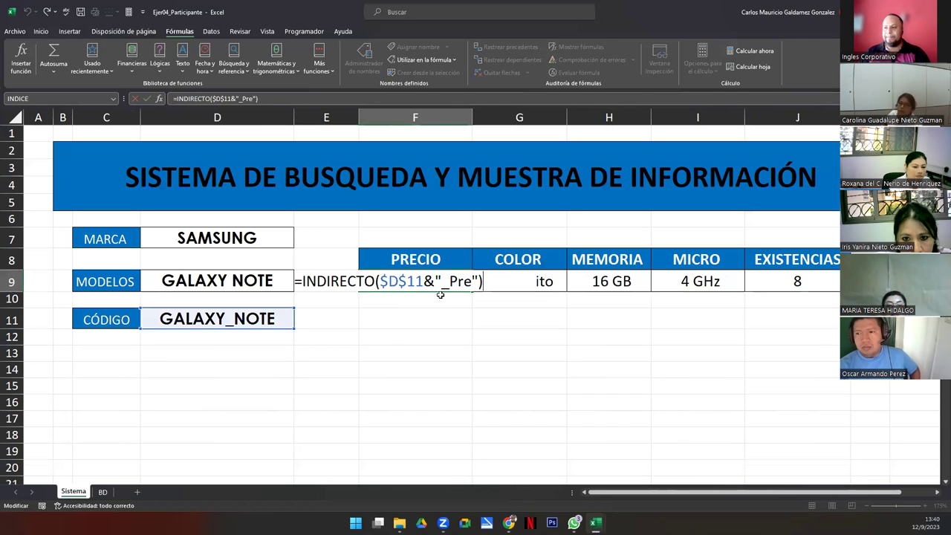
{"action": "key", "text": "Escape"}
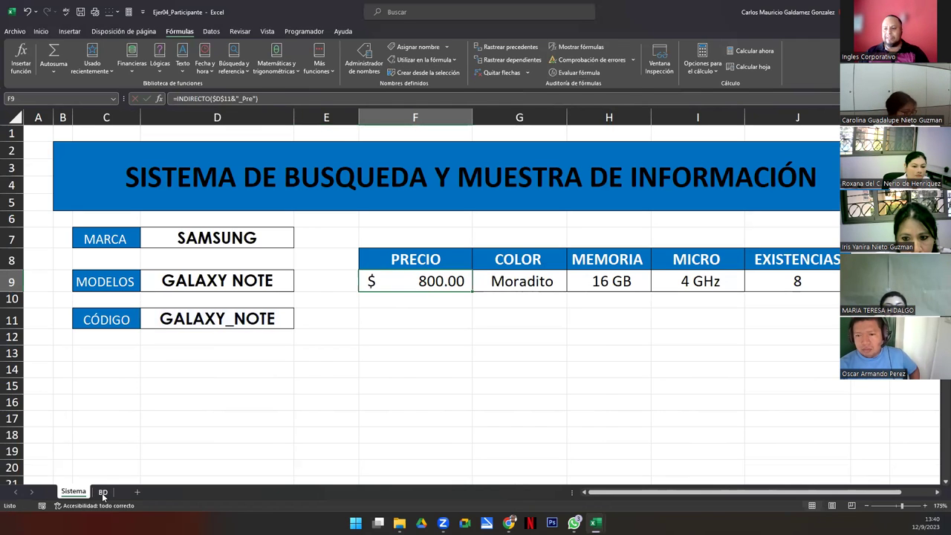
{"action": "left_click", "coordinate": [102, 492]}
{"action": "key", "text": "ctrl+Page_Up"}
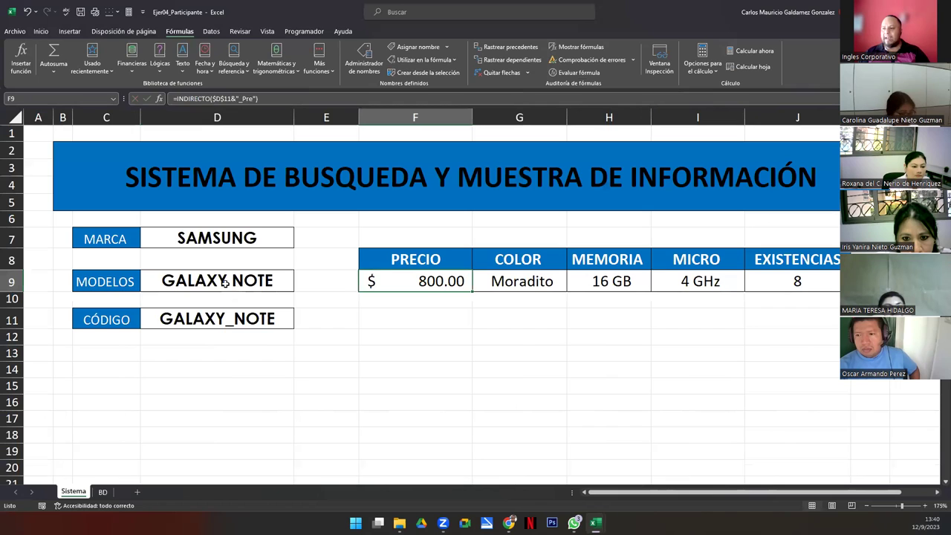
{"action": "left_click", "coordinate": [217, 287]}
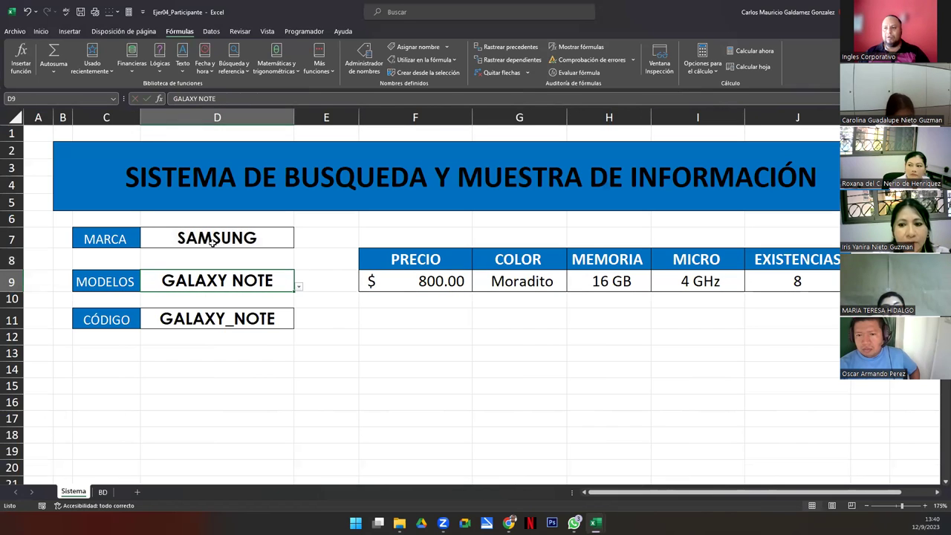
{"action": "left_click", "coordinate": [212, 243]}
{"action": "left_click", "coordinate": [97, 493]}
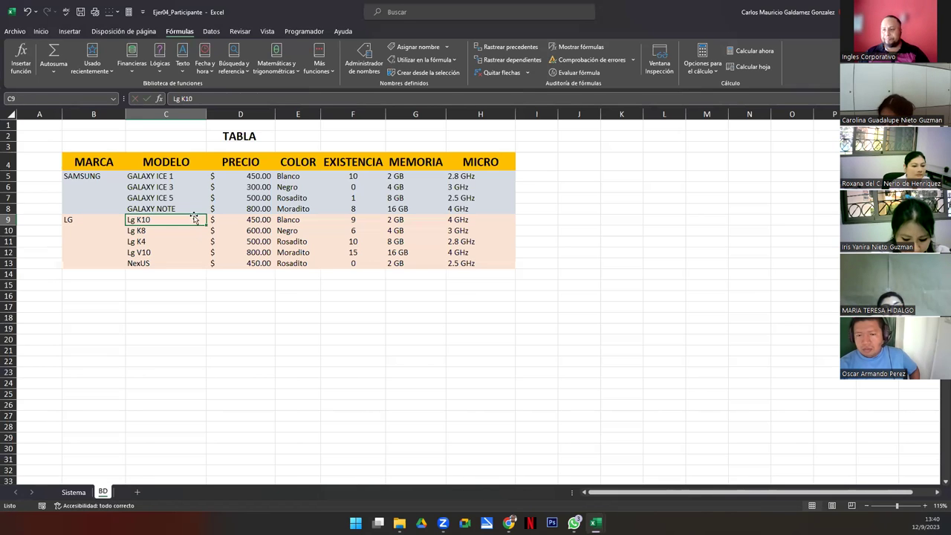
{"action": "left_click_drag", "start_coordinate": [172, 177], "coordinate": [173, 211]}
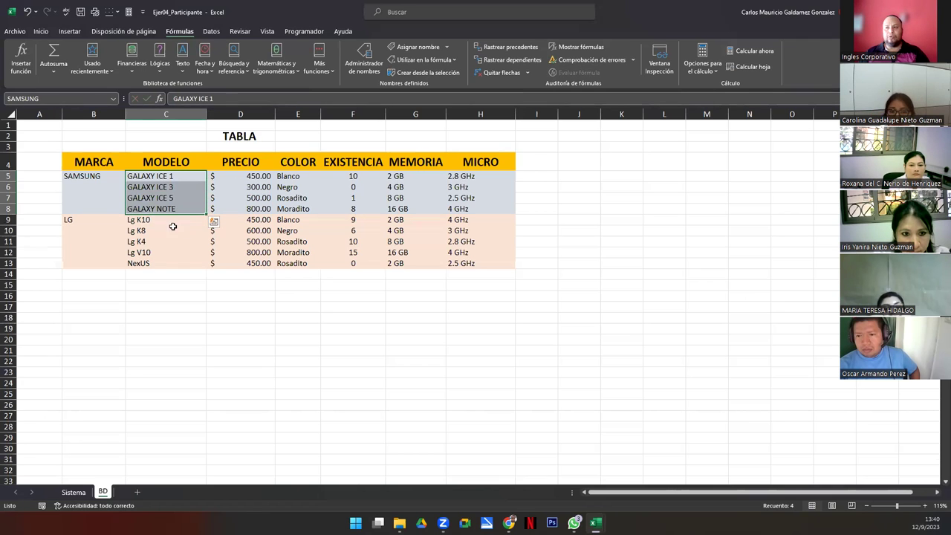
{"action": "left_click", "coordinate": [167, 222]}
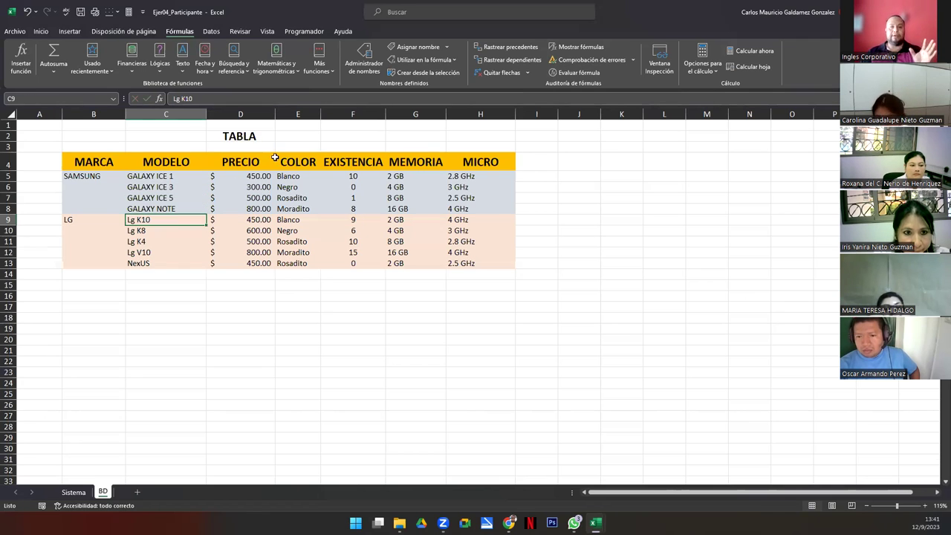
Name model cell C9 Lg_K10 and the price cell D9 Lg_K10_Pre.
{"action": "left_click", "coordinate": [405, 47]}
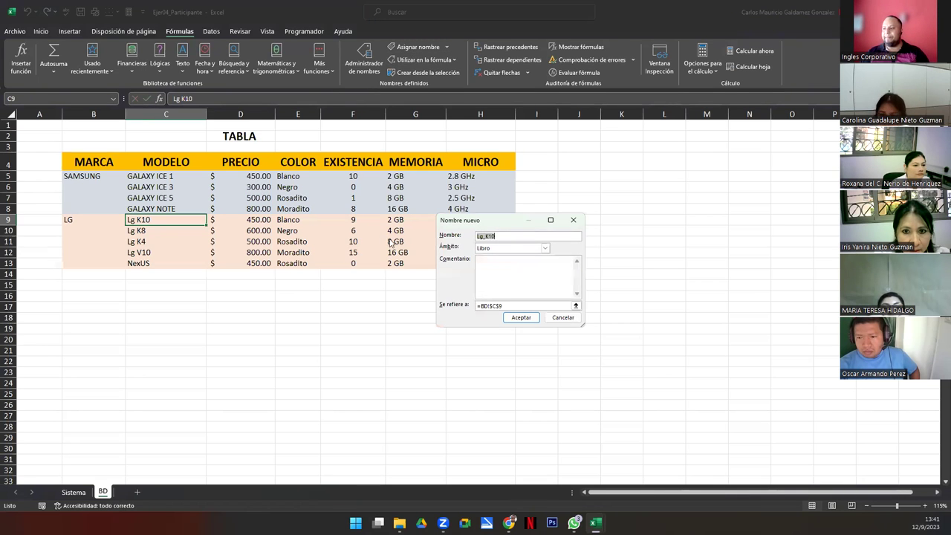
{"action": "left_click", "coordinate": [526, 318]}
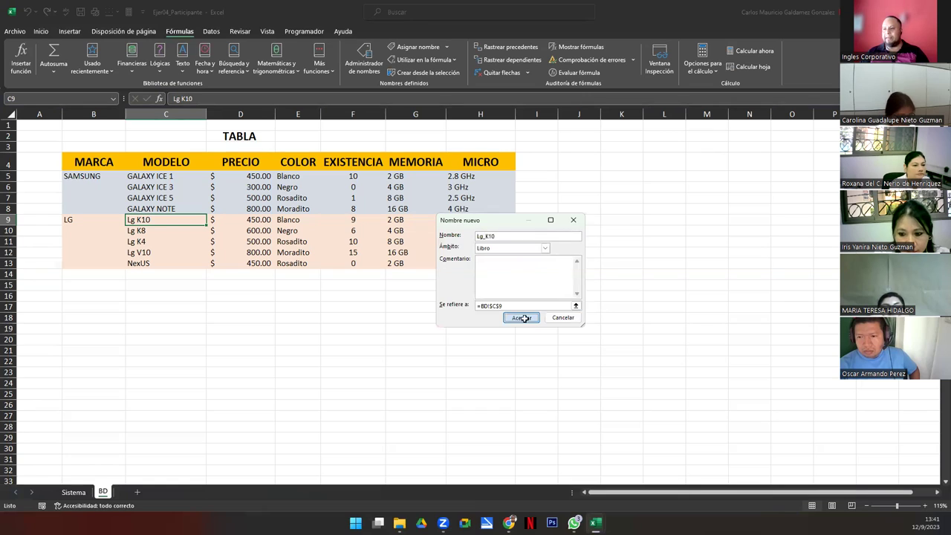
{"action": "key", "text": "Right"}
{"action": "left_click", "coordinate": [90, 97]}
{"action": "type", "text": "Lg_K10_Pre"}
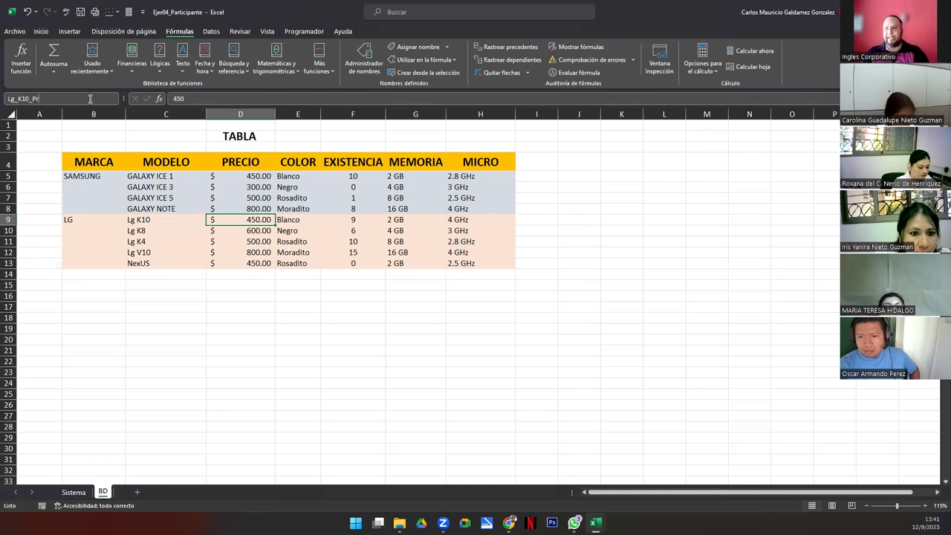
{"action": "key", "text": "Return"}
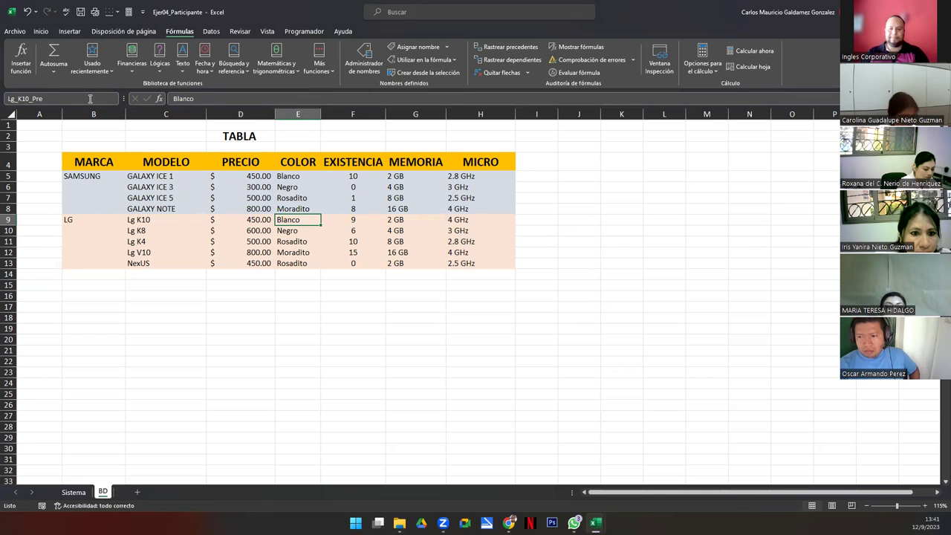
{"action": "left_click", "coordinate": [230, 222]}
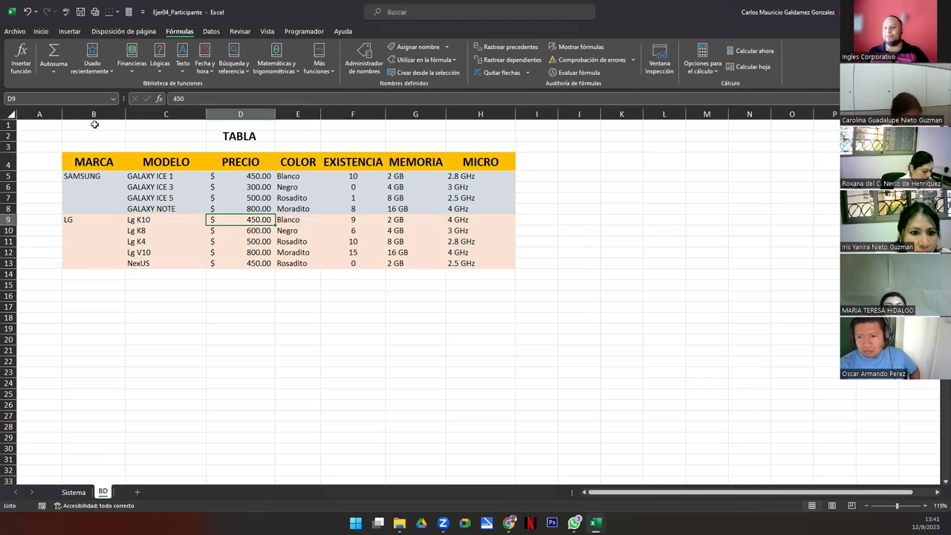
{"action": "left_click", "coordinate": [79, 97]}
{"action": "type", "text": "Lg_K10_Pre"}
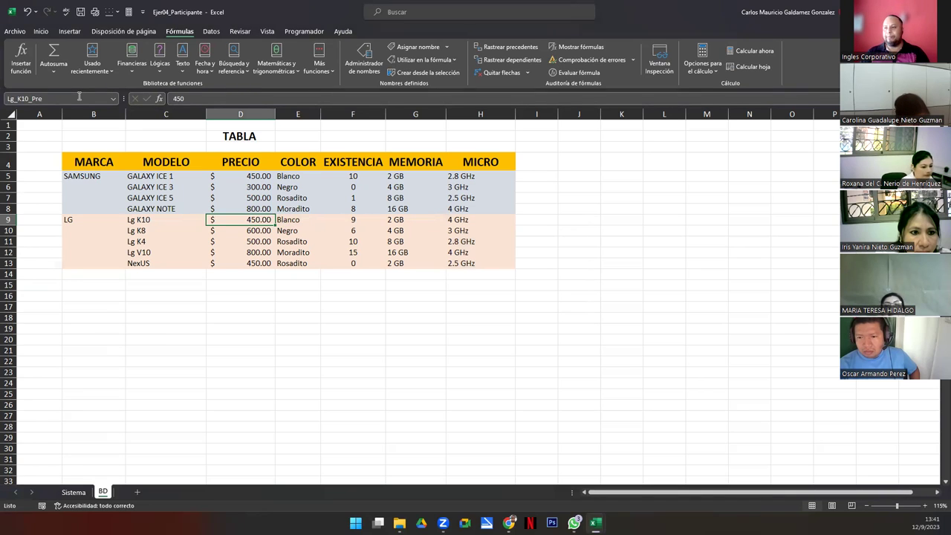
{"action": "key", "text": "Return"}
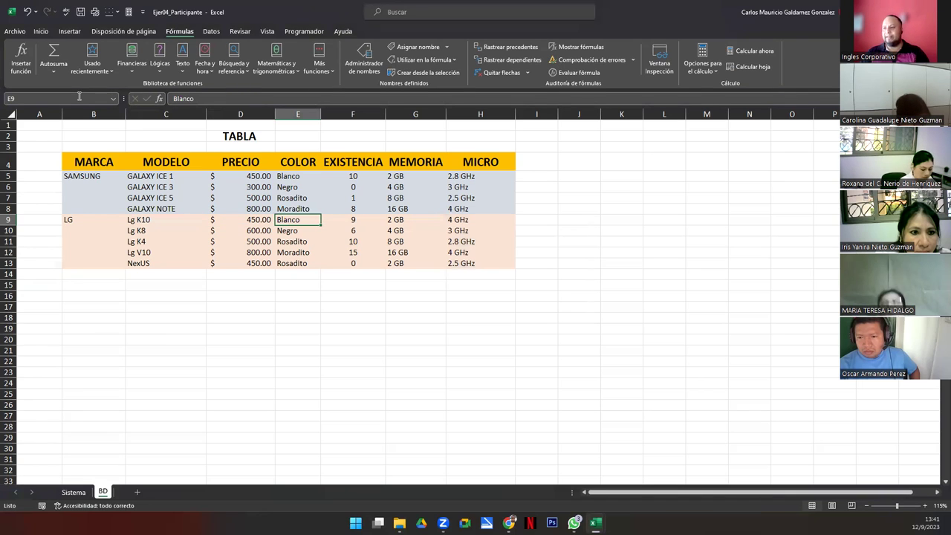
Name the Lg K10 colour cell and the stock cell Lg_K10_Exi.
{"action": "left_click", "coordinate": [79, 97]}
{"action": "type", "text": "Lg_K10"}
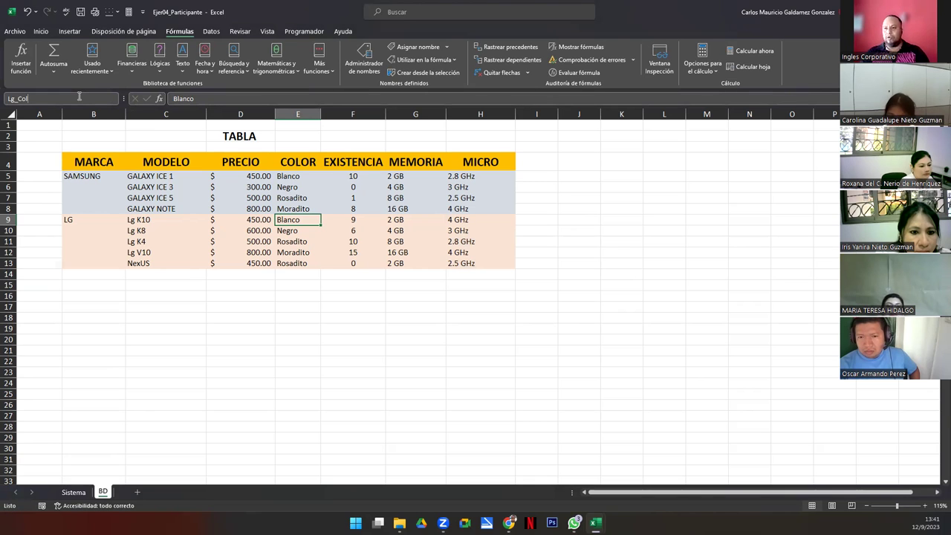
{"action": "key", "text": "Return"}
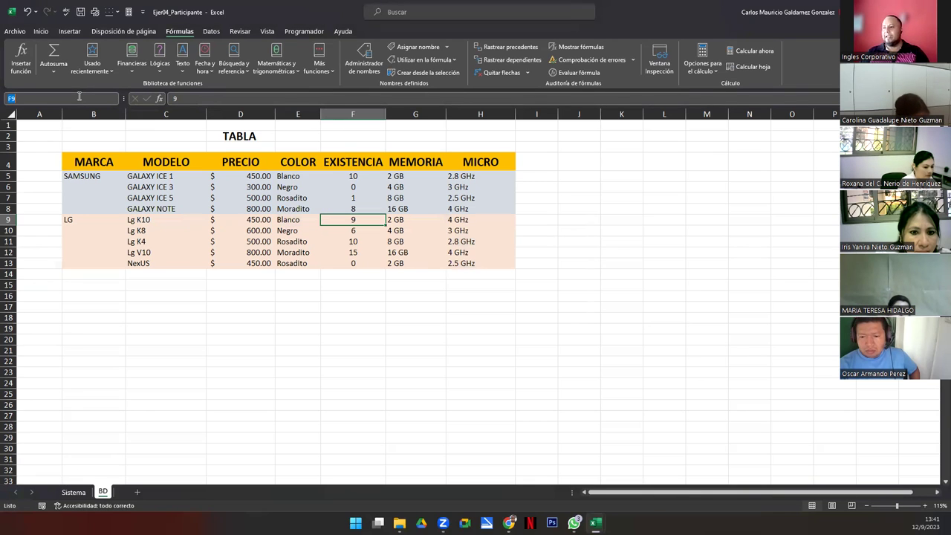
{"action": "type", "text": "Lg_K"}
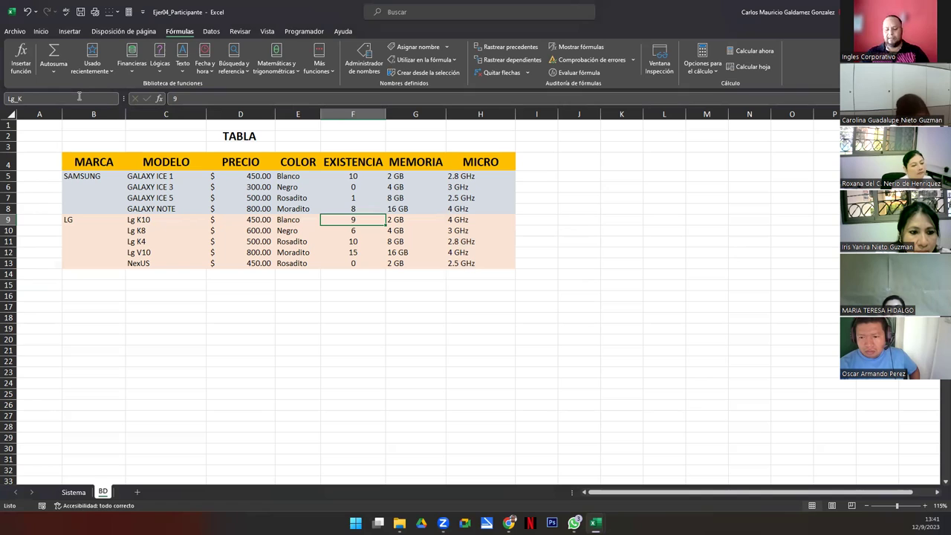
{"action": "type", "text": "10_Exi"}
{"action": "key", "text": "Return"}
Name memory cell G9 Lg_K10_Mem and micro cell H9 Lg_K10_Mic.
{"action": "key", "text": "Tab"}
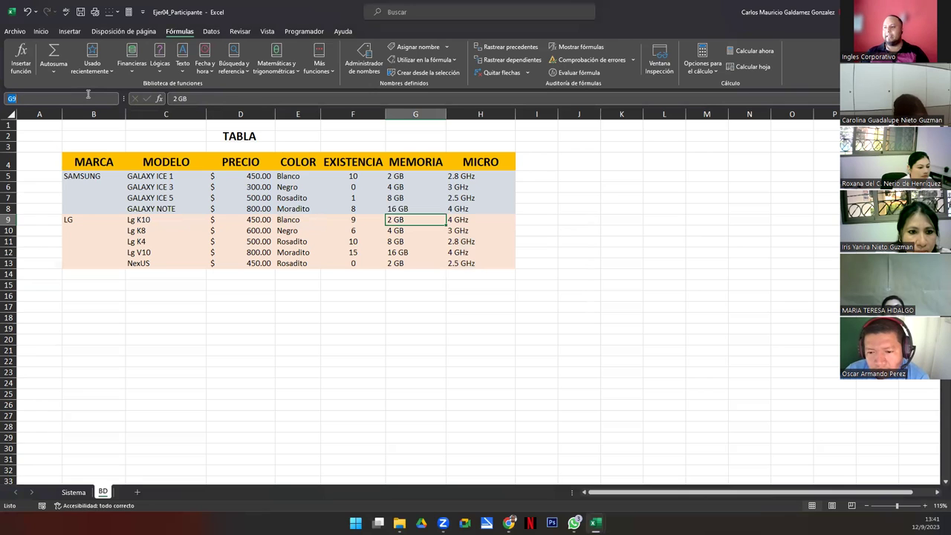
{"action": "type", "text": "Lg_K10_M"}
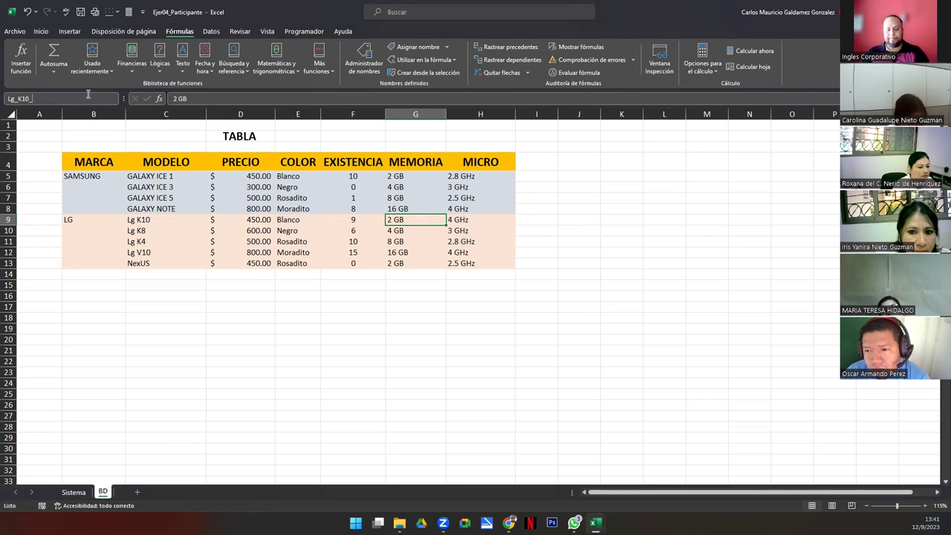
{"action": "key", "text": "Return"}
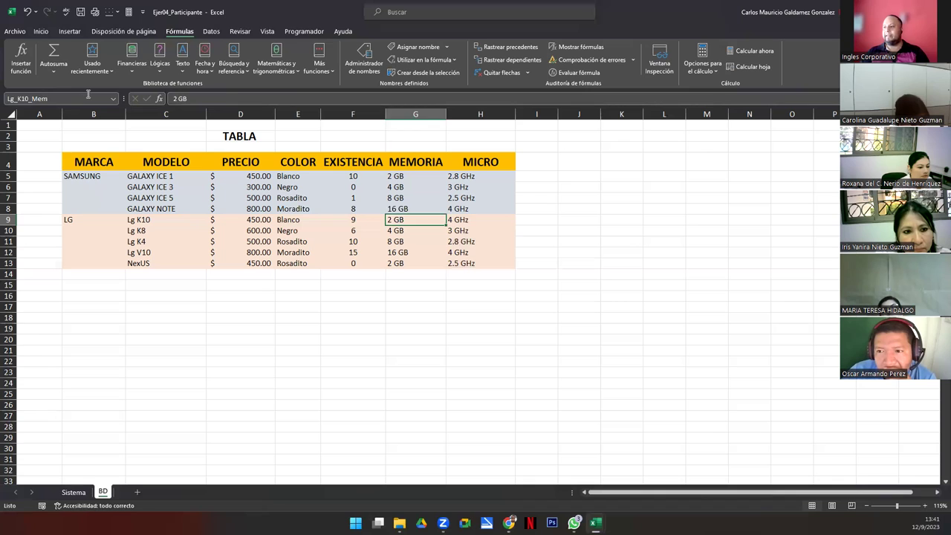
{"action": "key", "text": "Tab"}
{"action": "left_click", "coordinate": [89, 94]}
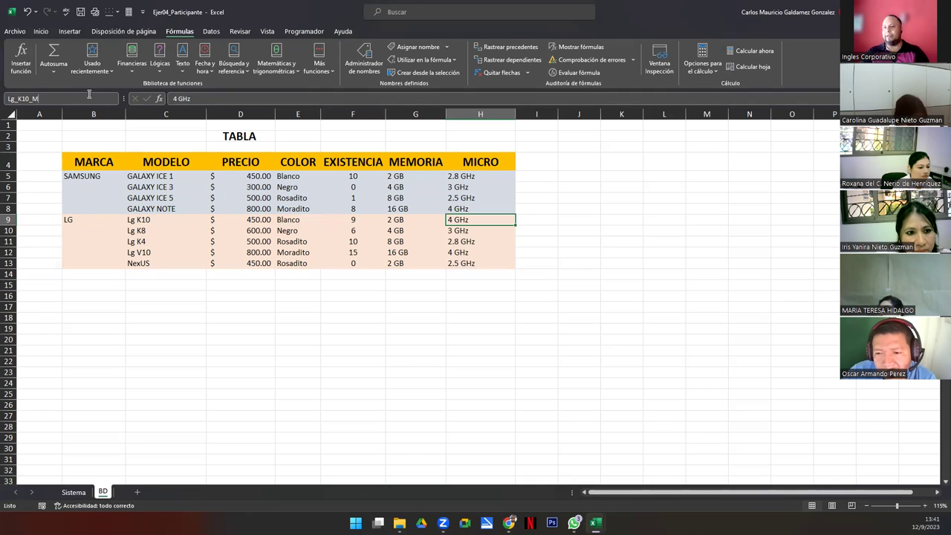
{"action": "left_click", "coordinate": [168, 229]}
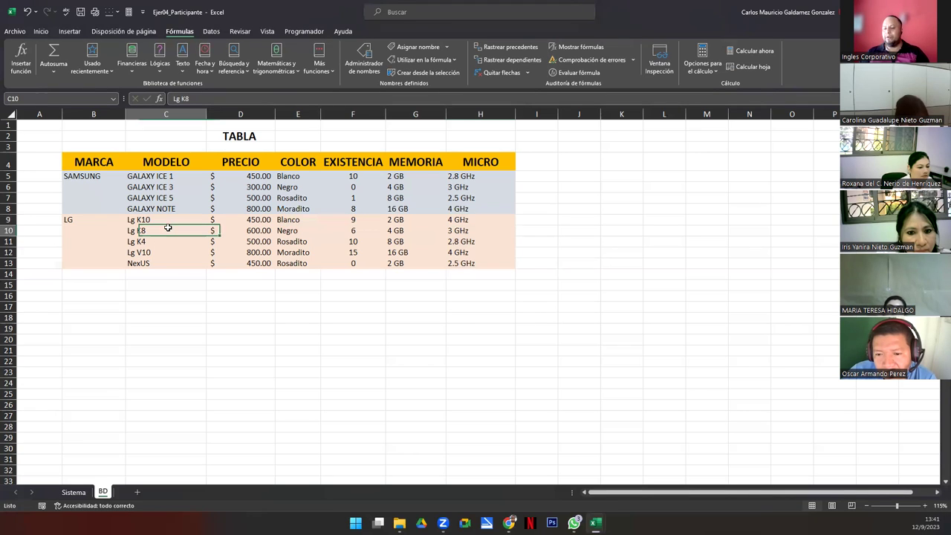
Name the Lg K8 price cell D10, and the colour cell E10 Lg_K8_Col.
{"action": "left_click", "coordinate": [411, 48]}
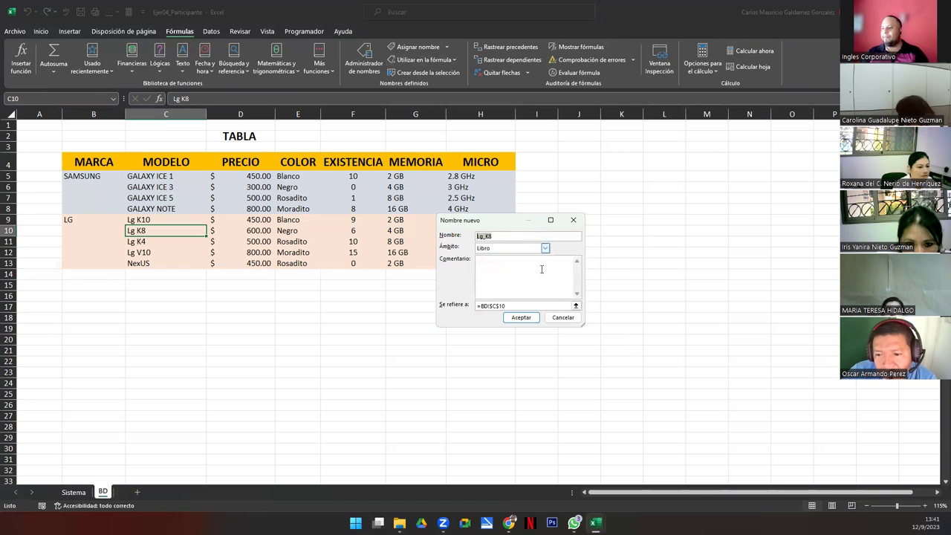
{"action": "left_click", "coordinate": [562, 318]}
{"action": "left_click", "coordinate": [261, 230]}
{"action": "left_click", "coordinate": [72, 96]}
{"action": "type", "text": "Lg_K8_Pre"}
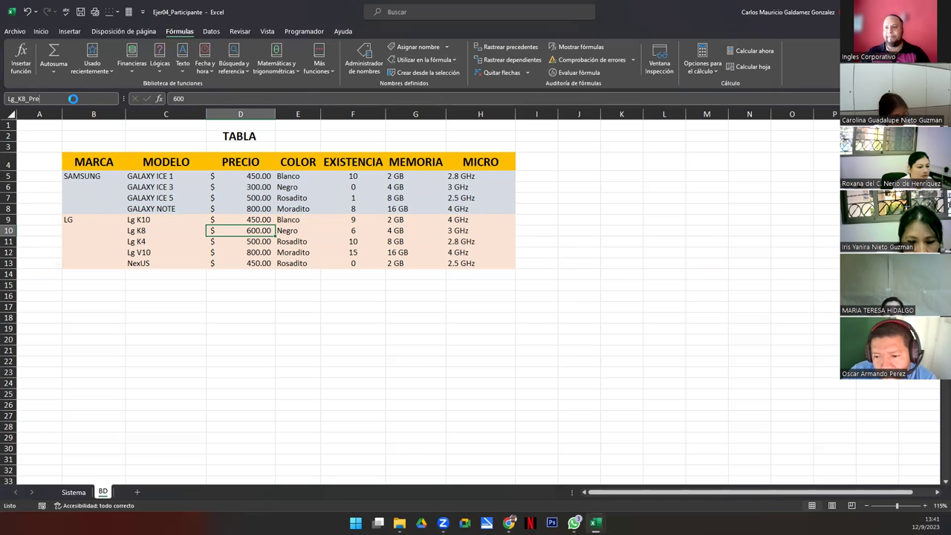
{"action": "key", "text": "Right"}
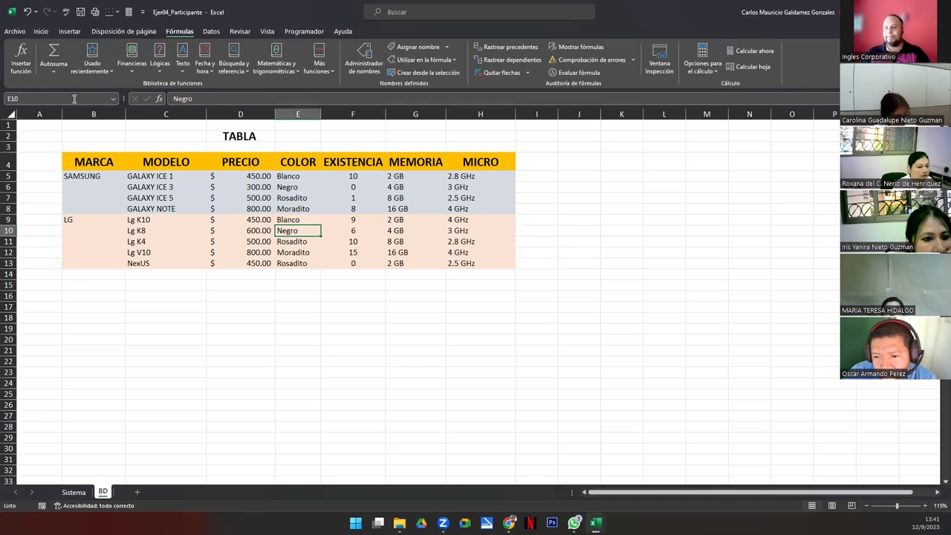
{"action": "left_click", "coordinate": [74, 99]}
{"action": "type", "text": "Lg_K8"}
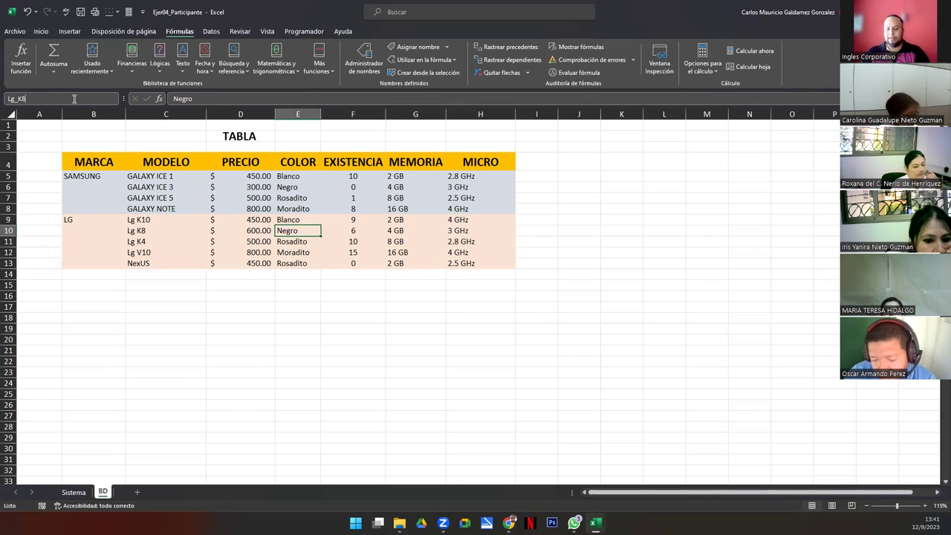
{"action": "type", "text": "_Col"}
{"action": "key", "text": "Return"}
{"action": "key", "text": "Right"}
Name F10, G10 and H10 Lg_K8_Exi, Lg_K8_Mem and Lg_K8_Mic.
{"action": "type", "text": "Lg_K8_E"}
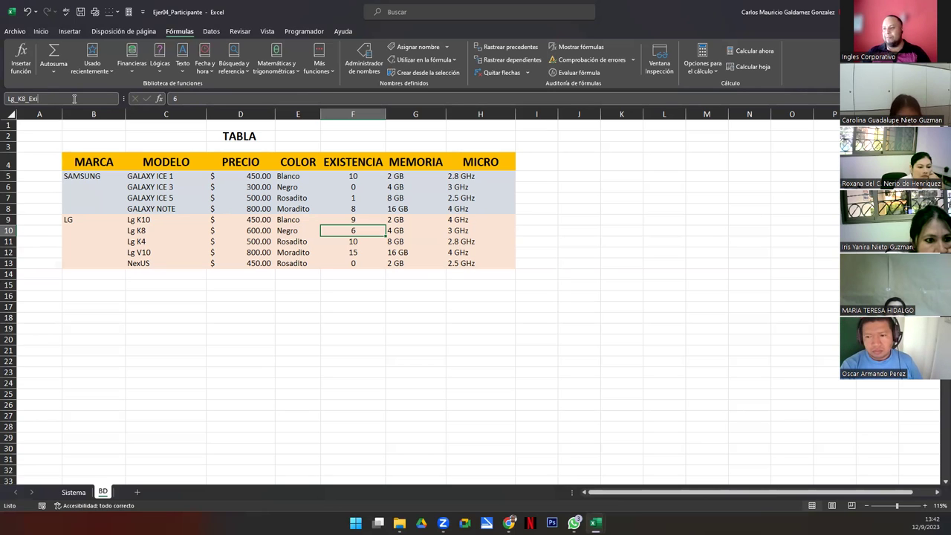
{"action": "key", "text": "Return"}
{"action": "key", "text": "Right"}
{"action": "left_click", "coordinate": [74, 99]}
{"action": "type", "text": "Lg_K8_"}
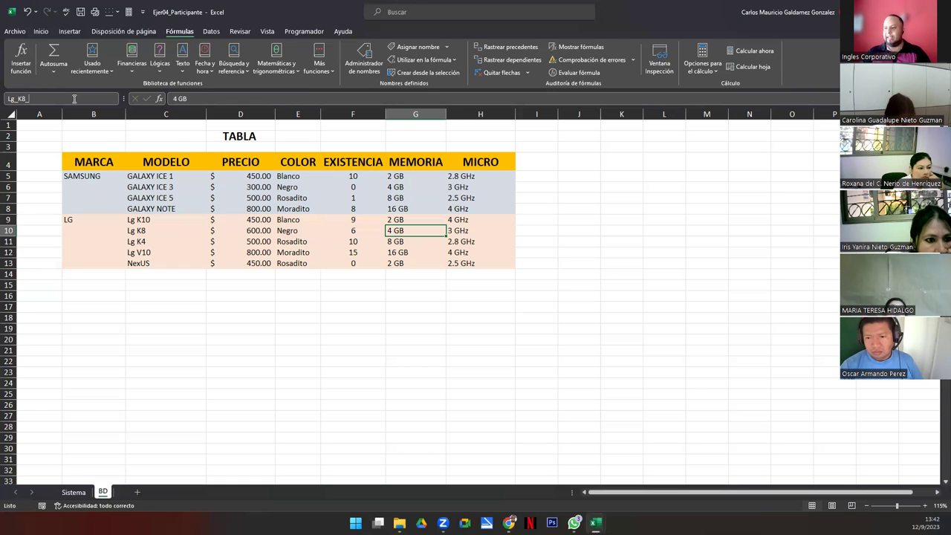
{"action": "type", "text": "Mem"}
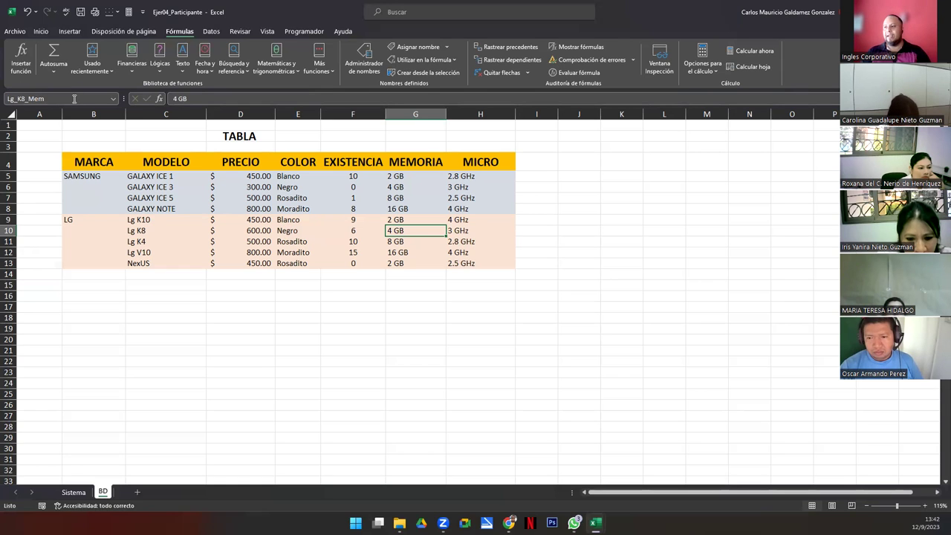
{"action": "key", "text": "Return"}
{"action": "key", "text": "Right"}
{"action": "left_click", "coordinate": [74, 99]}
{"action": "type", "text": "Lg_K8_M"}
{"action": "key", "text": "Return"}
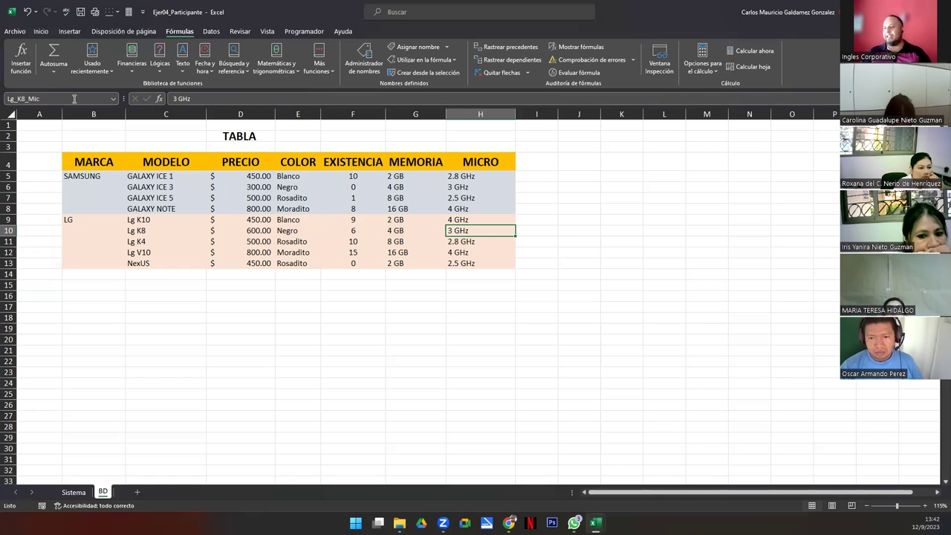
Name the Lg K4 price cell D11 Lg_K4_Pre and give its colour cell E11 a name.
{"action": "left_click", "coordinate": [238, 241]}
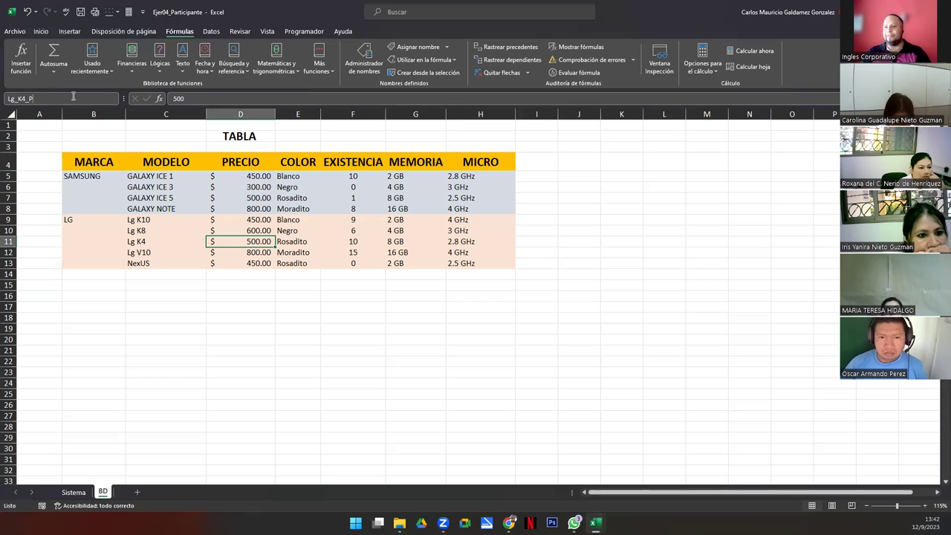
{"action": "type", "text": "re"}
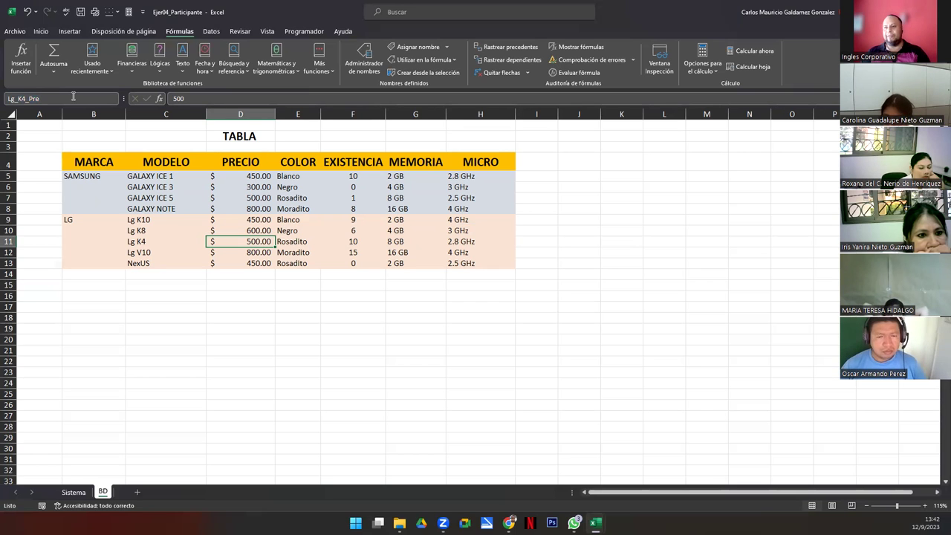
{"action": "double_click", "coordinate": [73, 97]}
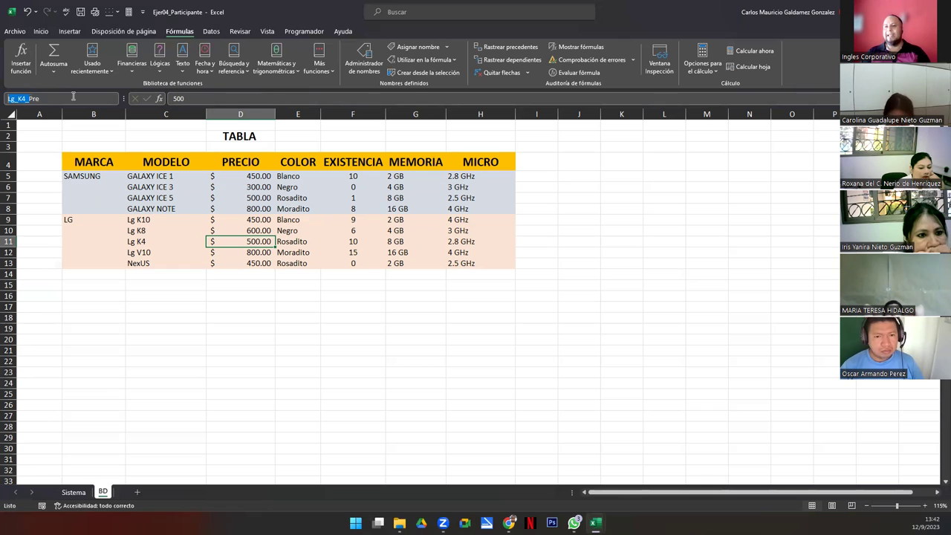
{"action": "key", "text": "Return"}
{"action": "key", "text": "Right"}
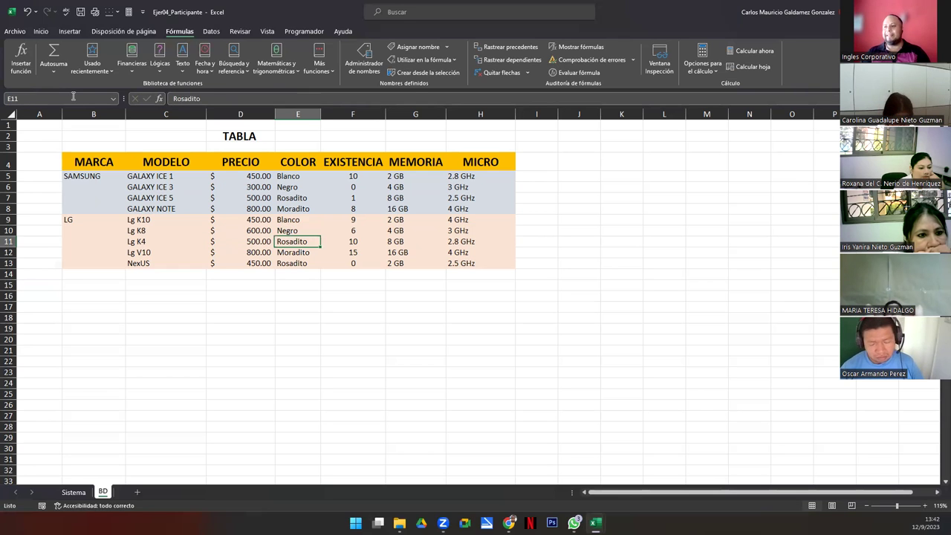
{"action": "left_click", "coordinate": [73, 97]}
{"action": "type", "text": "Lg_K4_"}
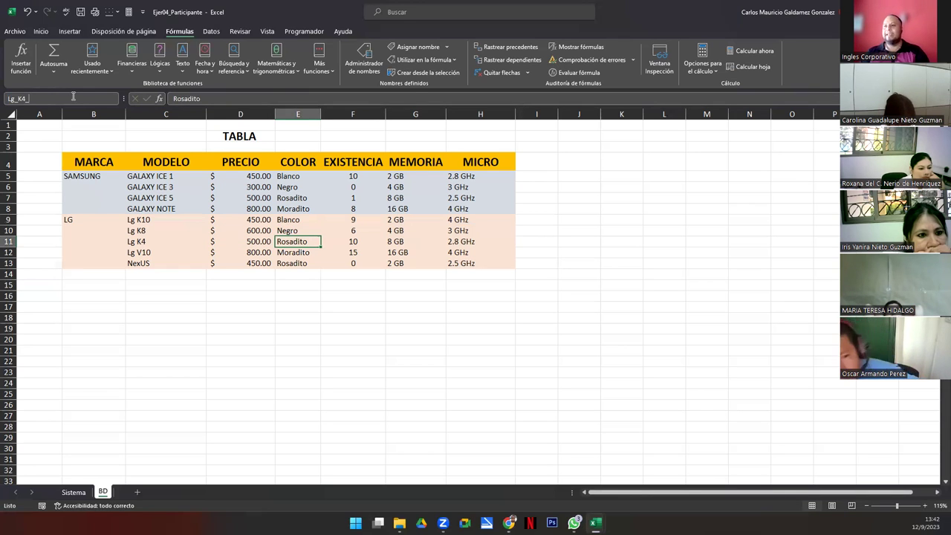
{"action": "type", "text": "olor"}
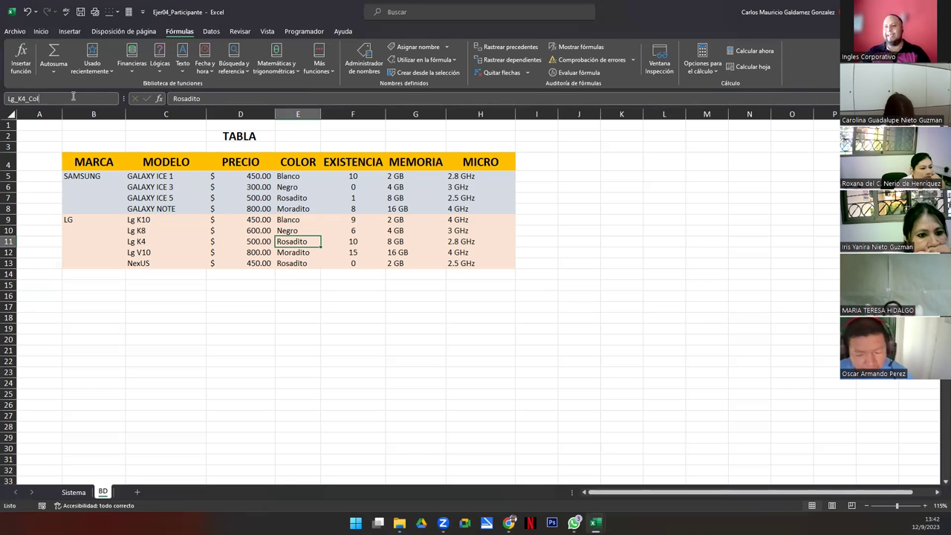
{"action": "key", "text": "Return"}
Name F11, G11 and H11 Lg_K4_Exi, Lg_K4_Mem and Lg_K4_Mic.
{"action": "key", "text": "Right"}
{"action": "left_click", "coordinate": [73, 96]}
{"action": "type", "text": "Lg_K4_"}
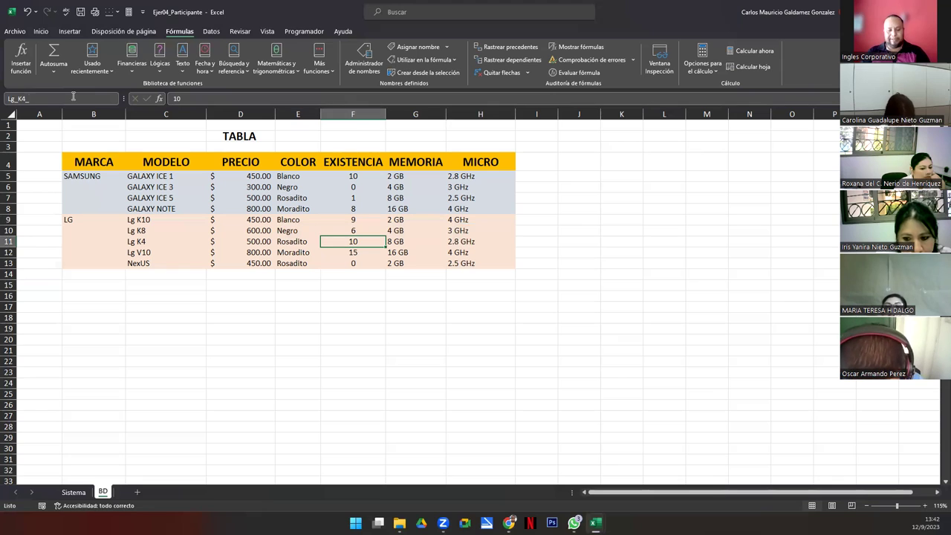
{"action": "type", "text": "Exi"}
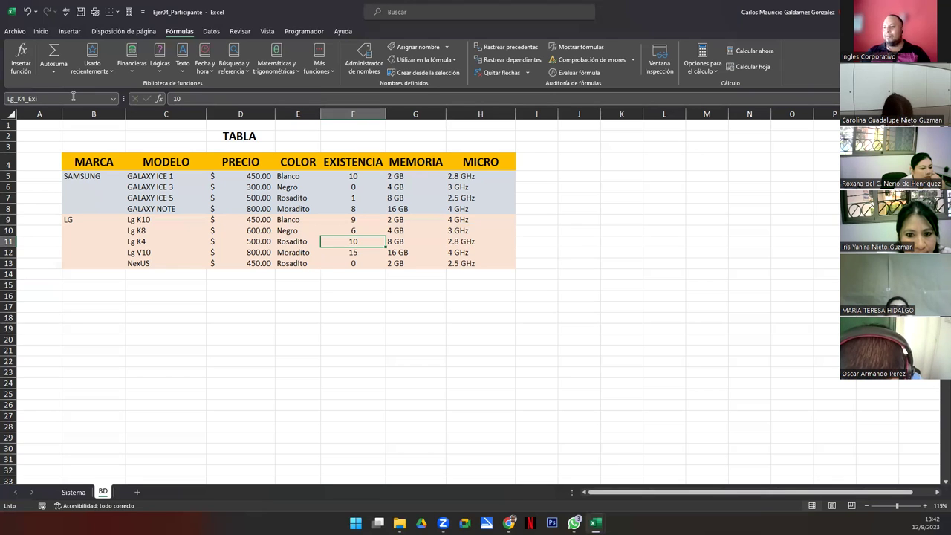
{"action": "key", "text": "Return"}
{"action": "key", "text": "Right"}
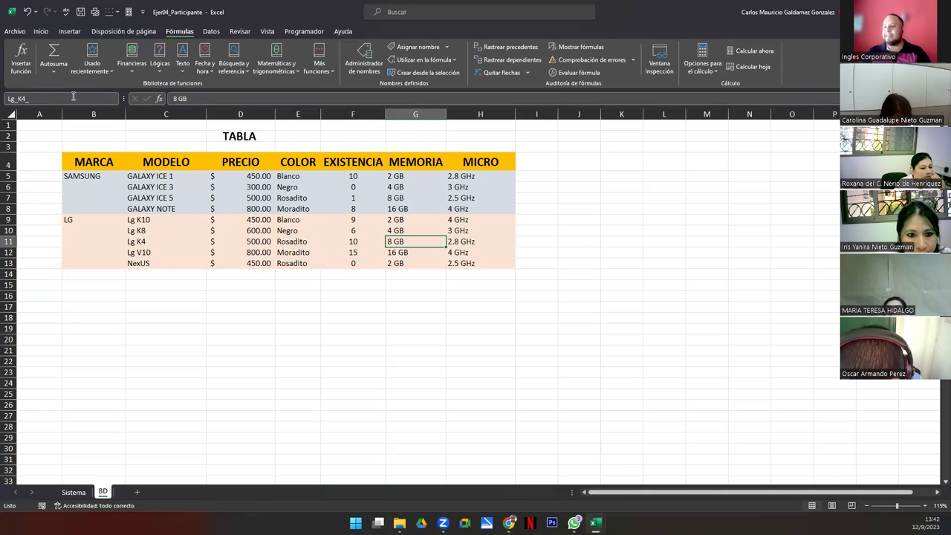
{"action": "type", "text": "Mem"}
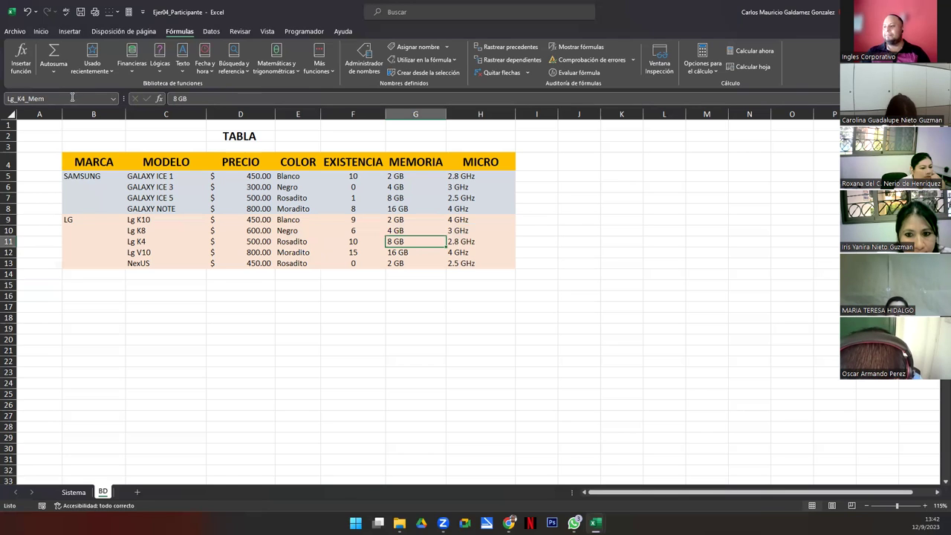
{"action": "key", "text": "Right"}
{"action": "type", "text": "Lg_K4_"}
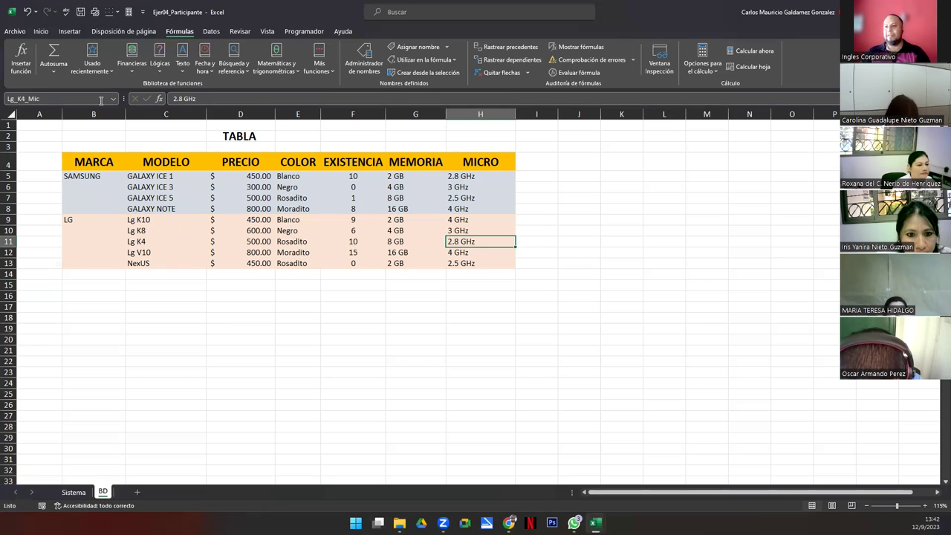
{"action": "key", "text": "Return"}
Correct the Lg V10 price cell D12's name from a Col ending to Lg_V10_Pre.
{"action": "left_click", "coordinate": [243, 251]}
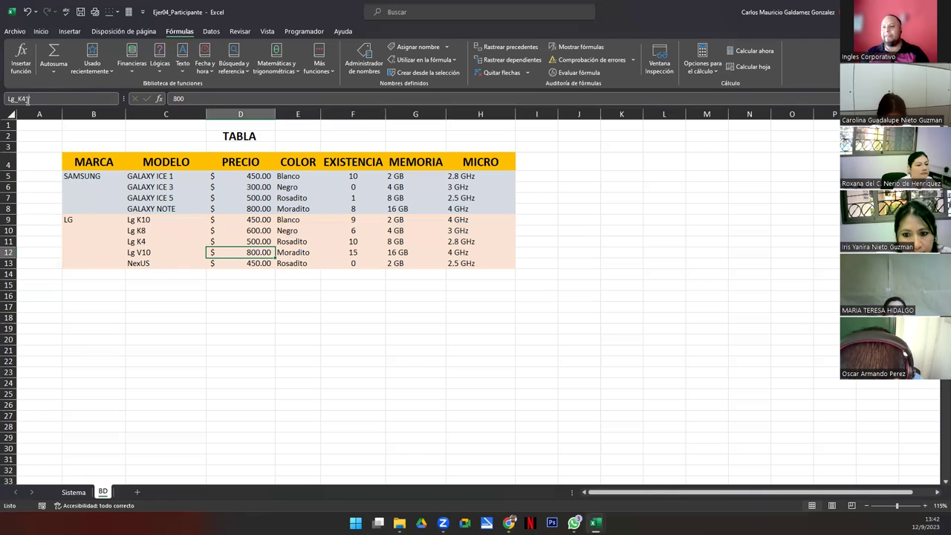
{"action": "type", "text": "Col"}
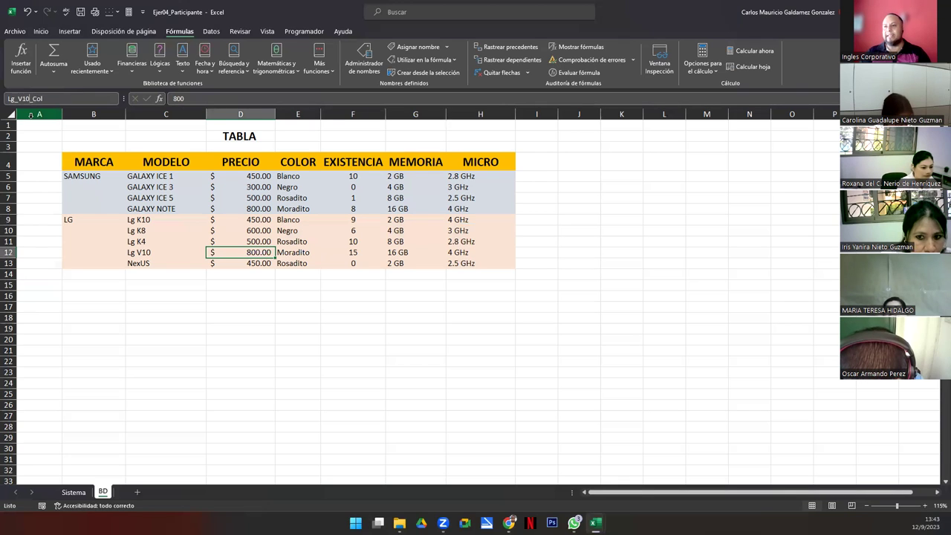
{"action": "key", "text": "shift+Left"}
{"action": "key", "text": "shift+Left"}
{"action": "key", "text": "shift+Left"}
{"action": "type", "text": "Pre"}
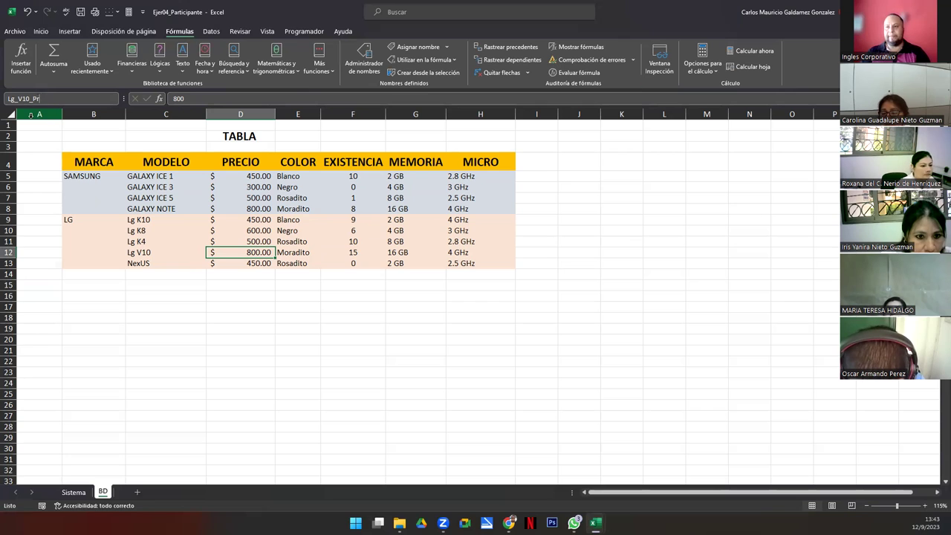
{"action": "key", "text": "shift+Home"}
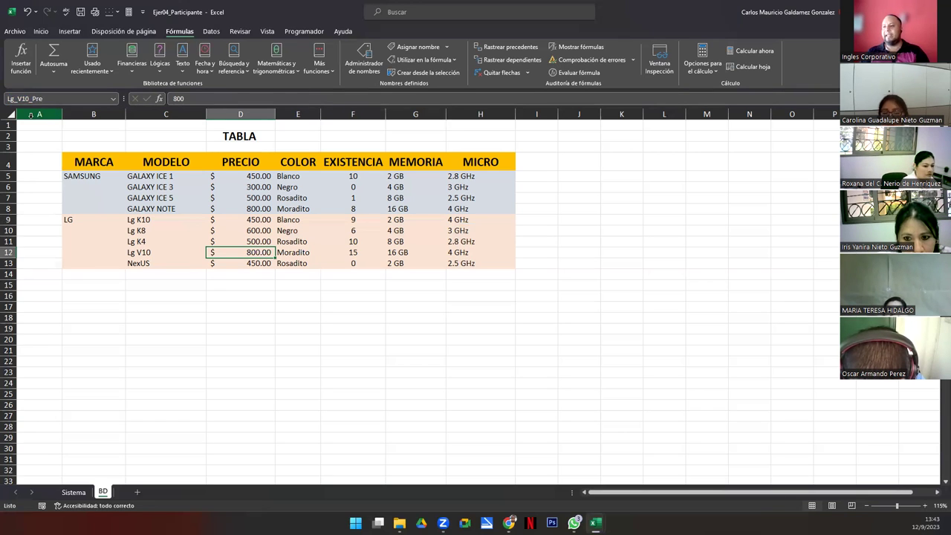
{"action": "key", "text": "Return"}
{"action": "left_click", "coordinate": [34, 112]}
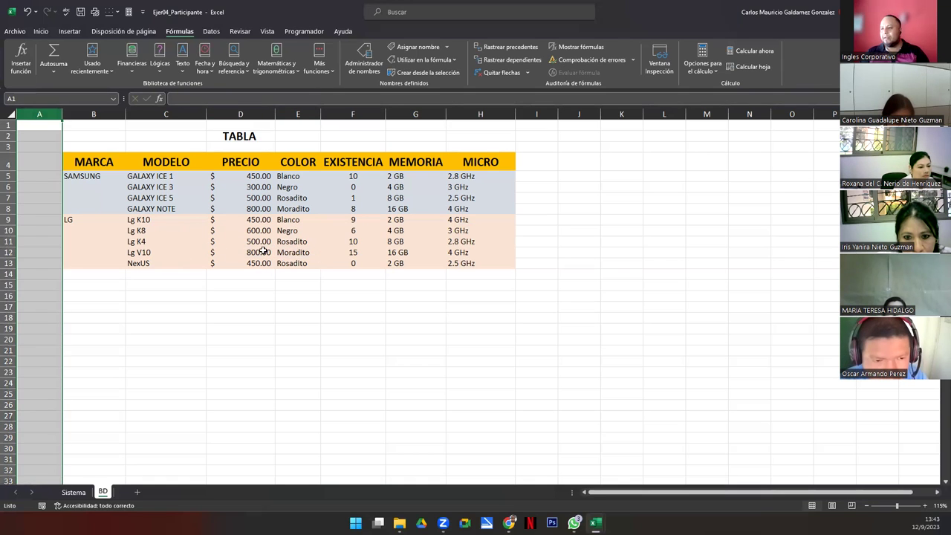
Name colour cell E12 Lg_V10_Col and stock cell F12 Lg_V10_Exi.
{"action": "left_click", "coordinate": [264, 251]}
{"action": "key", "text": "Right"}
{"action": "left_click", "coordinate": [66, 98]}
{"action": "type", "text": "Lg_V10_Co"}
{"action": "key", "text": "Return"}
{"action": "key", "text": "Right"}
{"action": "left_click", "coordinate": [65, 99]}
{"action": "type", "text": "Lg_V10_Ex"}
{"action": "key", "text": "Return"}
Name memory cell G12 Lg_V10_Mem and micro cell H12 Lg_V10_Mic.
{"action": "key", "text": "Right"}
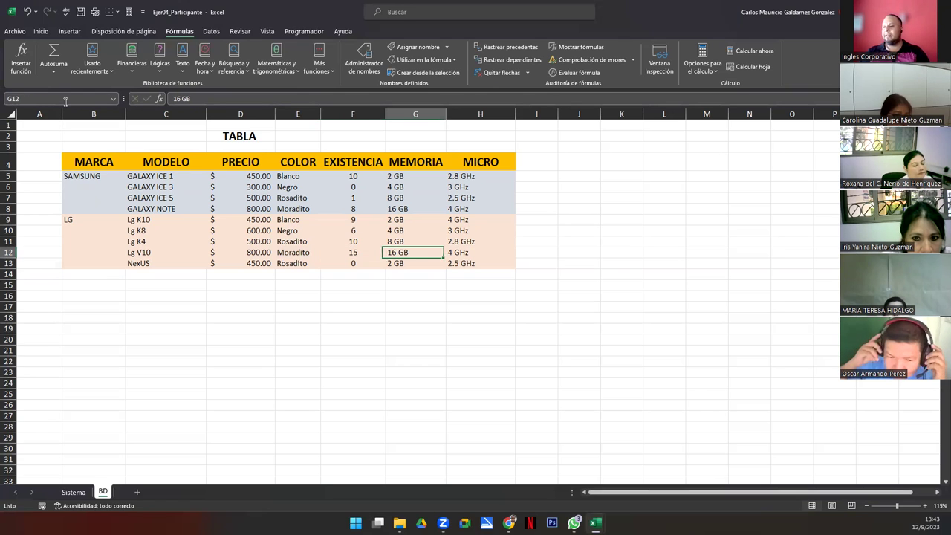
{"action": "left_click", "coordinate": [65, 99]}
{"action": "left_click", "coordinate": [65, 99]}
{"action": "key", "text": "BackSpace"}
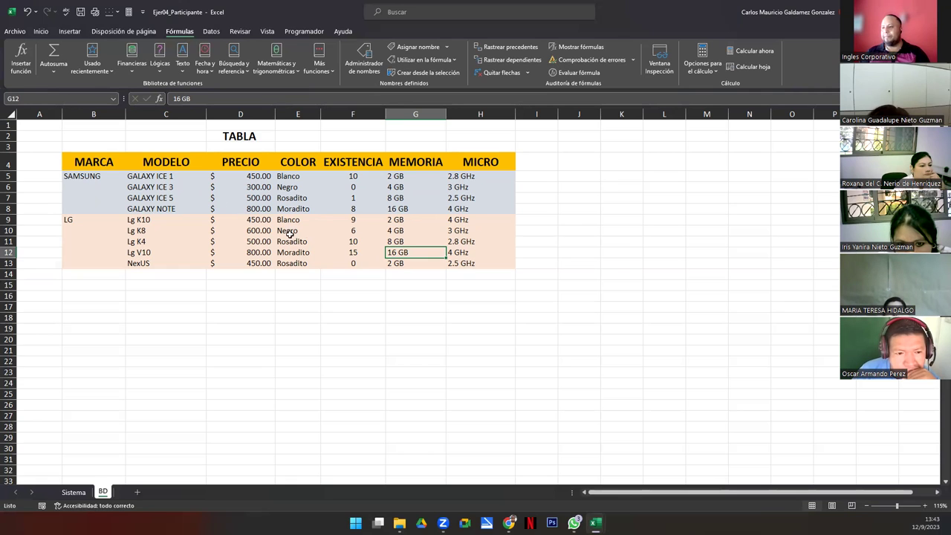
{"action": "left_click", "coordinate": [358, 252]}
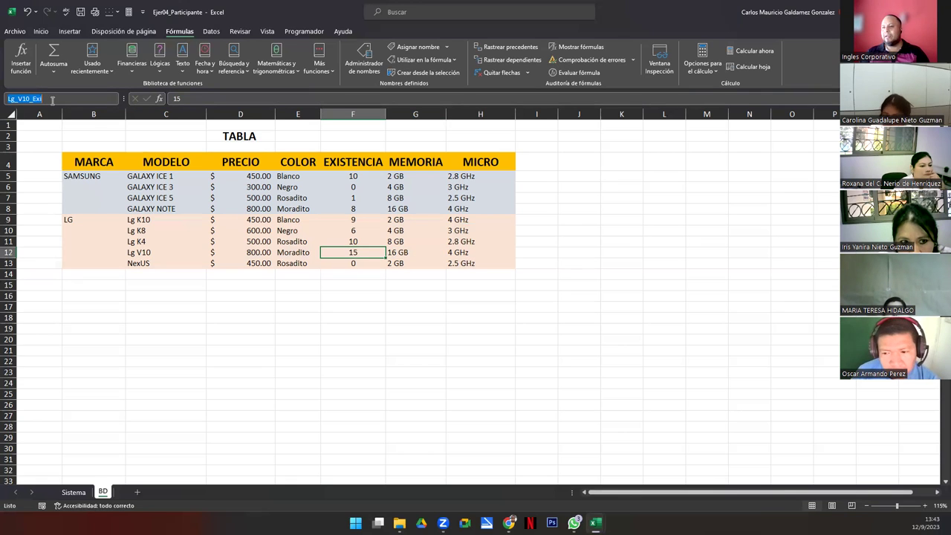
{"action": "left_click", "coordinate": [410, 250]}
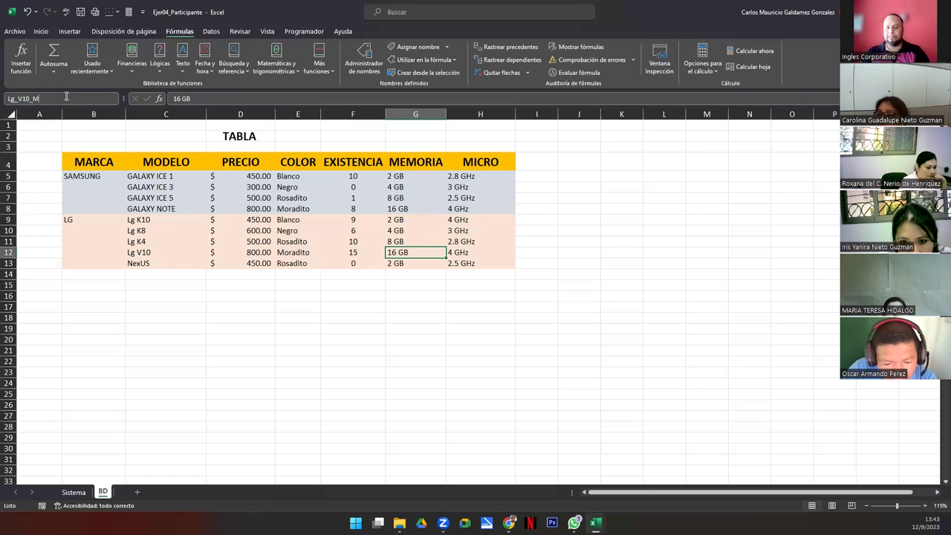
{"action": "key", "text": "Return"}
{"action": "key", "text": "Right"}
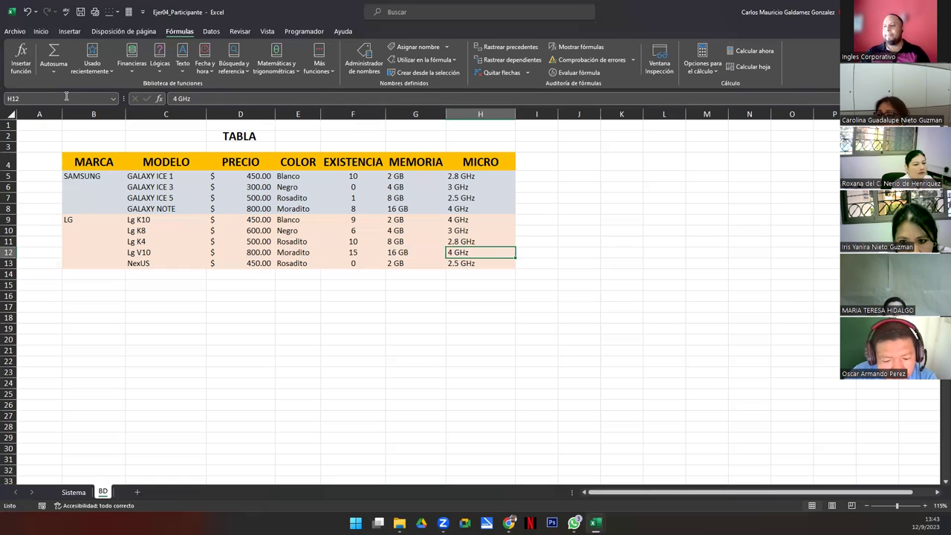
{"action": "left_click", "coordinate": [66, 97]}
{"action": "type", "text": "Lg_V10_"}
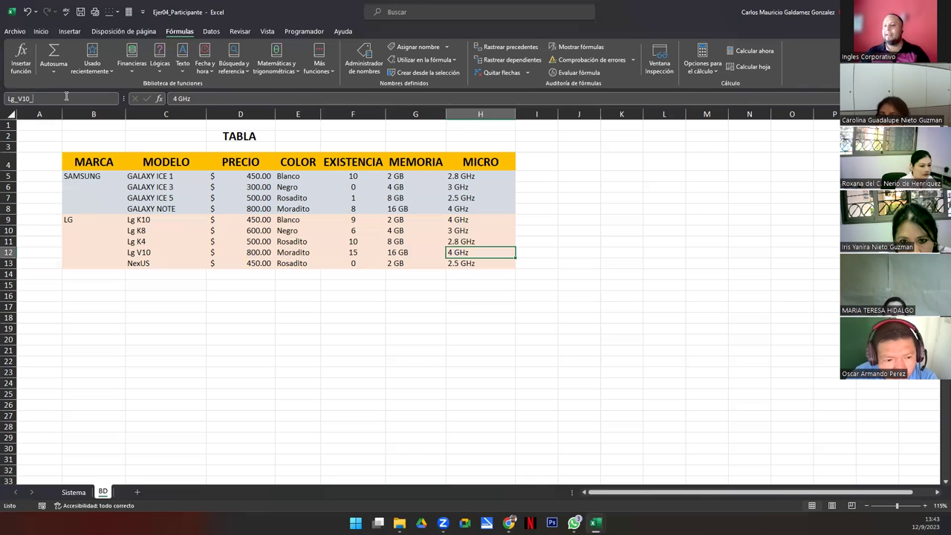
{"action": "type", "text": "Mic"}
{"action": "key", "text": "Return"}
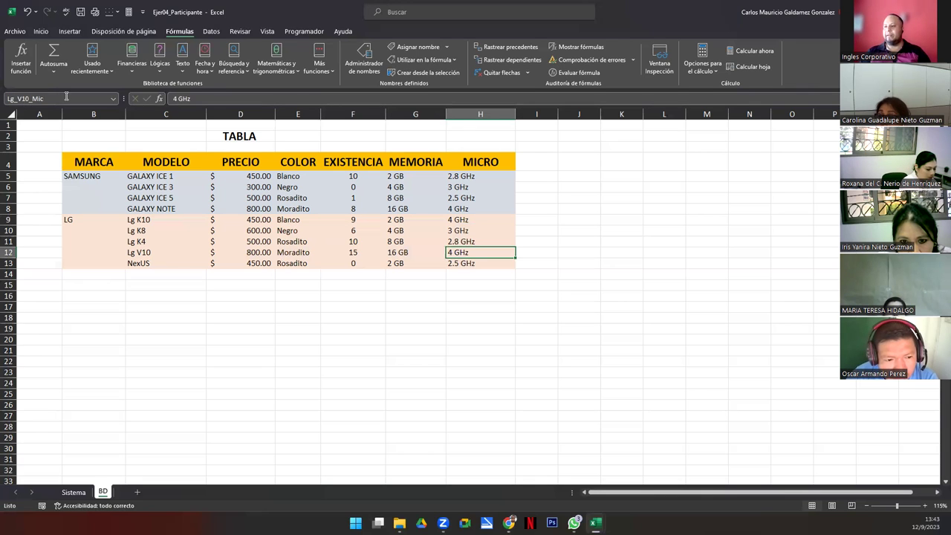
{"action": "left_click", "coordinate": [171, 265]}
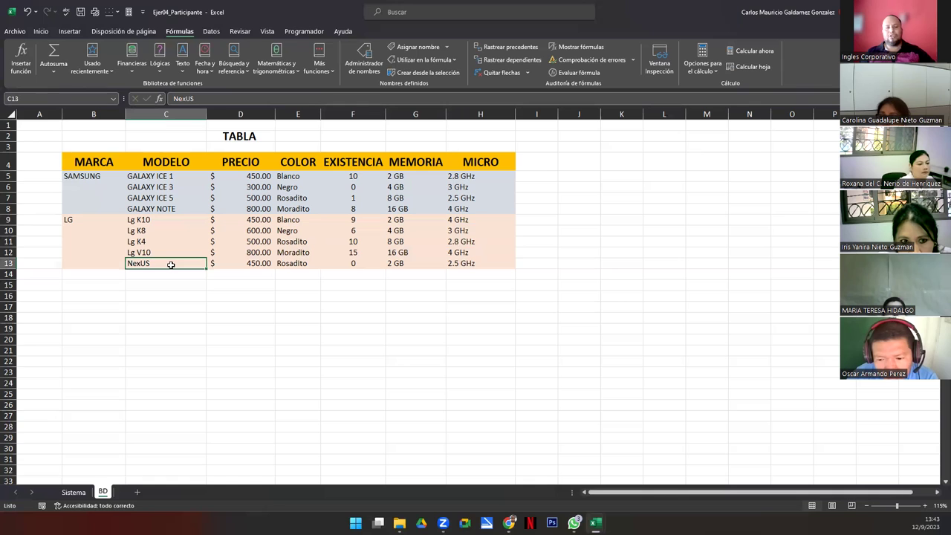
Name the NexUS price cell D13 NexUS_Pre.
{"action": "left_click", "coordinate": [198, 100]}
{"action": "left_click", "coordinate": [236, 261]}
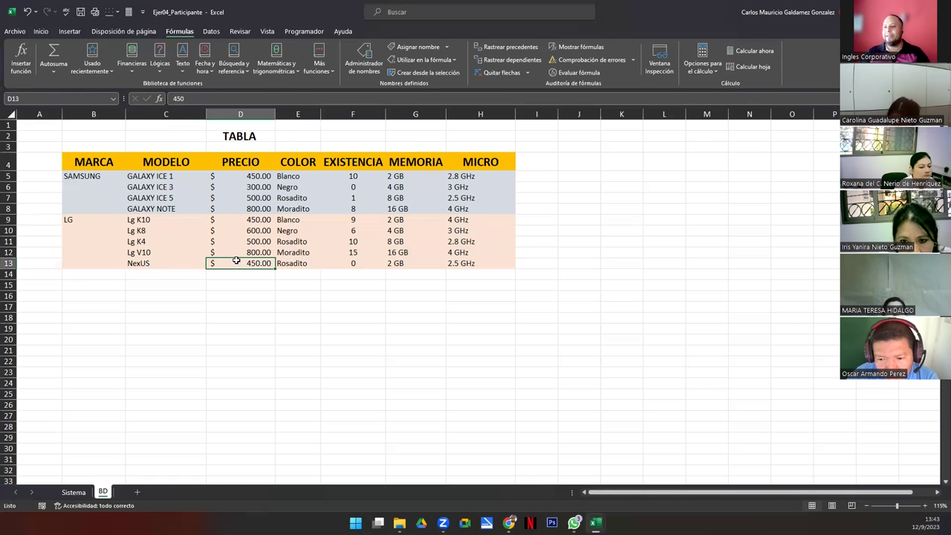
{"action": "left_click", "coordinate": [32, 98]}
{"action": "type", "text": "NexUS_Pre"}
{"action": "key", "text": "Return"}
Name the NexUS colour cell E13 NexUS_Col and the stock cell F13 NexUS_Exi.
{"action": "key", "text": "Right"}
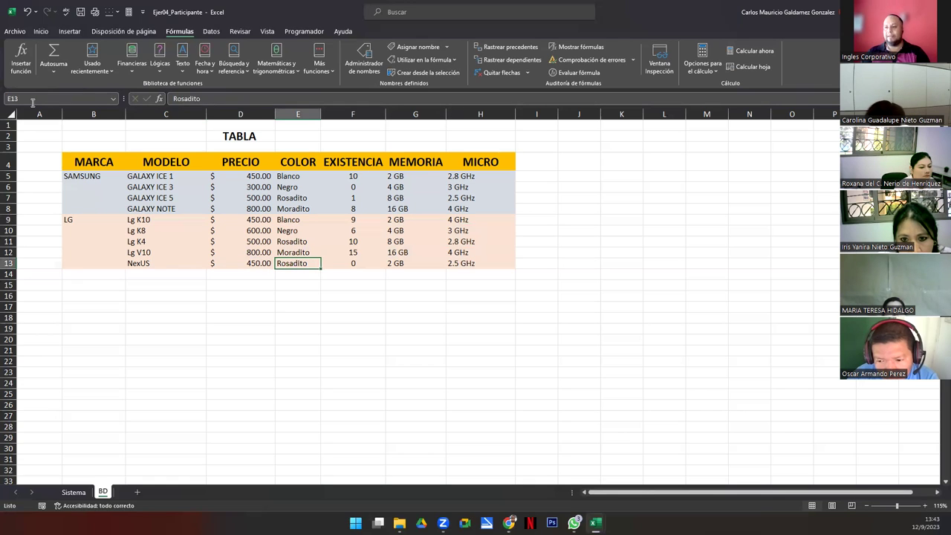
{"action": "left_click", "coordinate": [32, 99]}
{"action": "type", "text": "NexUS_Col"}
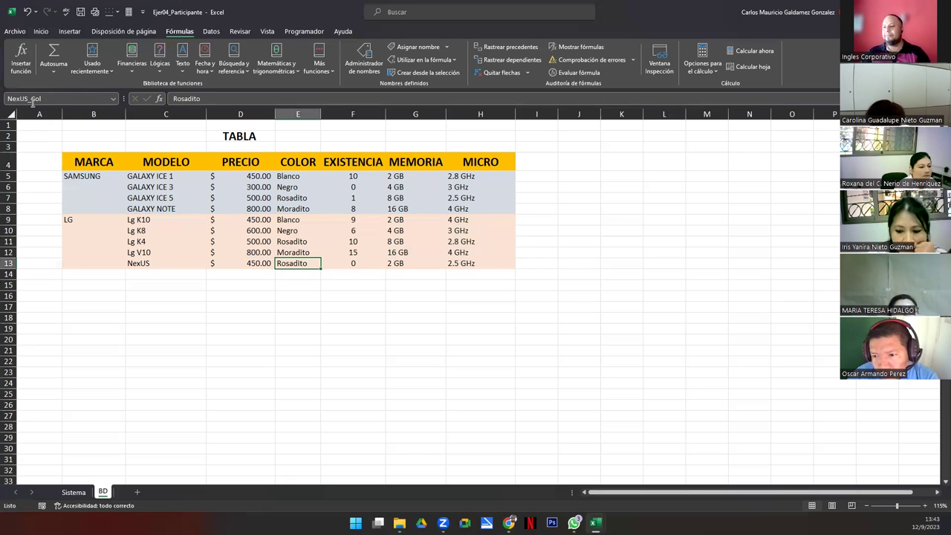
{"action": "key", "text": "Return"}
{"action": "key", "text": "Right"}
{"action": "left_click", "coordinate": [32, 99]}
{"action": "type", "text": "NexUS"}
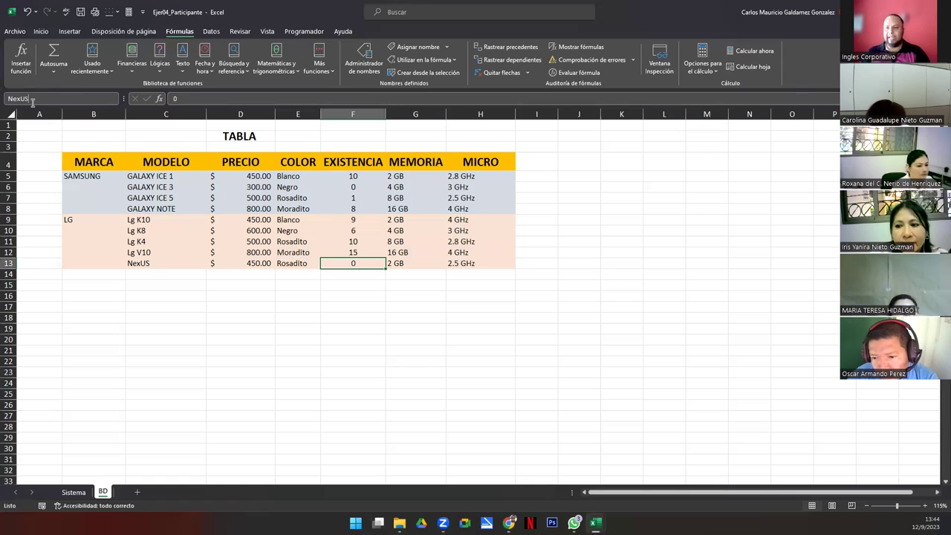
{"action": "type", "text": "_Exi"}
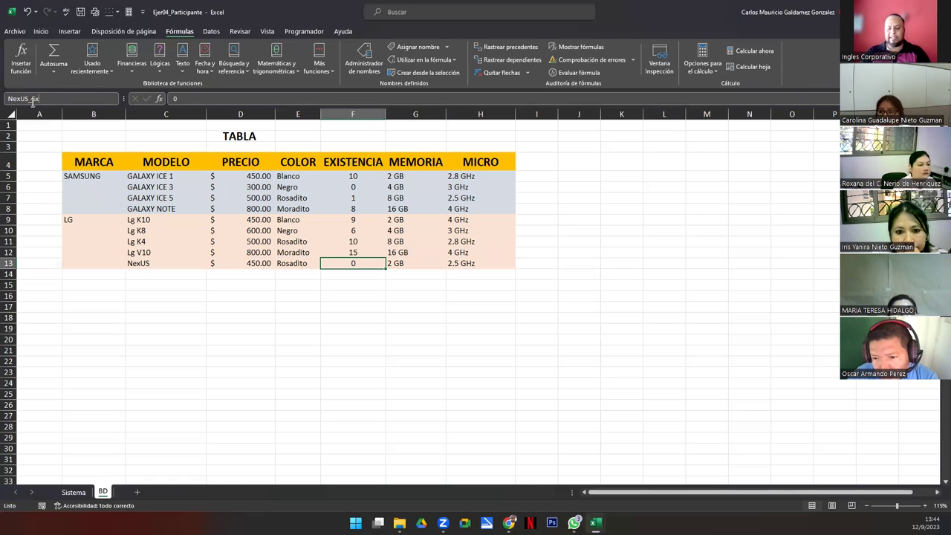
{"action": "key", "text": "Return"}
Name the NexUS memory cell G13 NexUS_Mem, moving on to micro cell H13.
{"action": "key", "text": "Right"}
{"action": "left_click", "coordinate": [32, 98]}
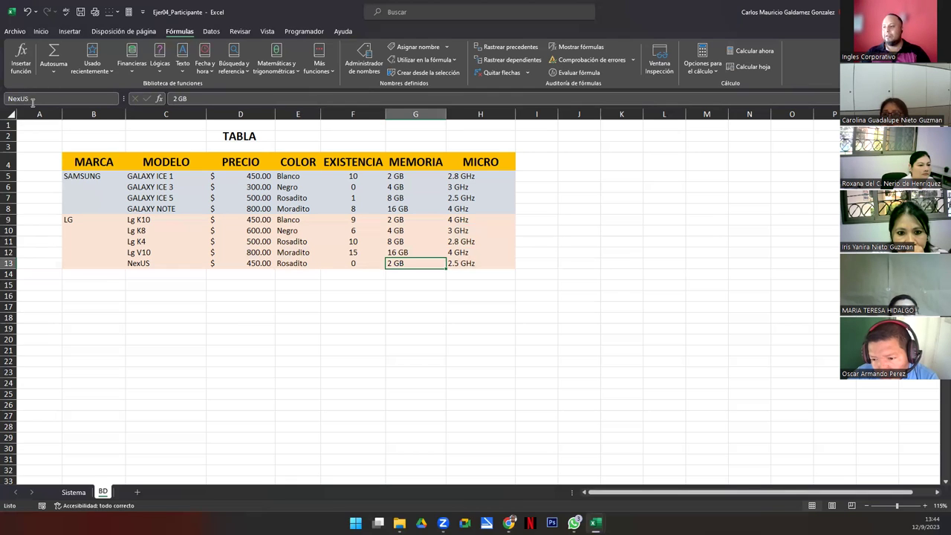
{"action": "type", "text": "Mem"}
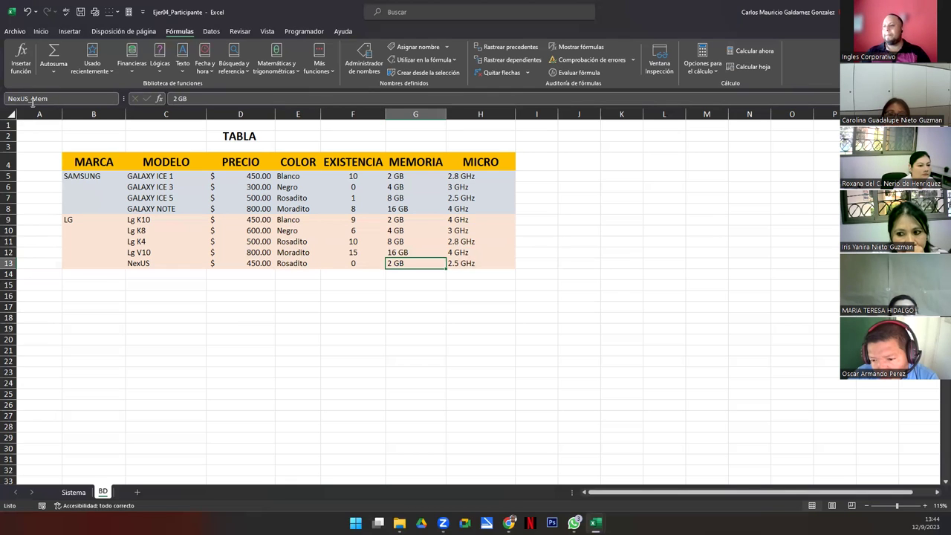
{"action": "key", "text": "Return"}
{"action": "key", "text": "Right"}
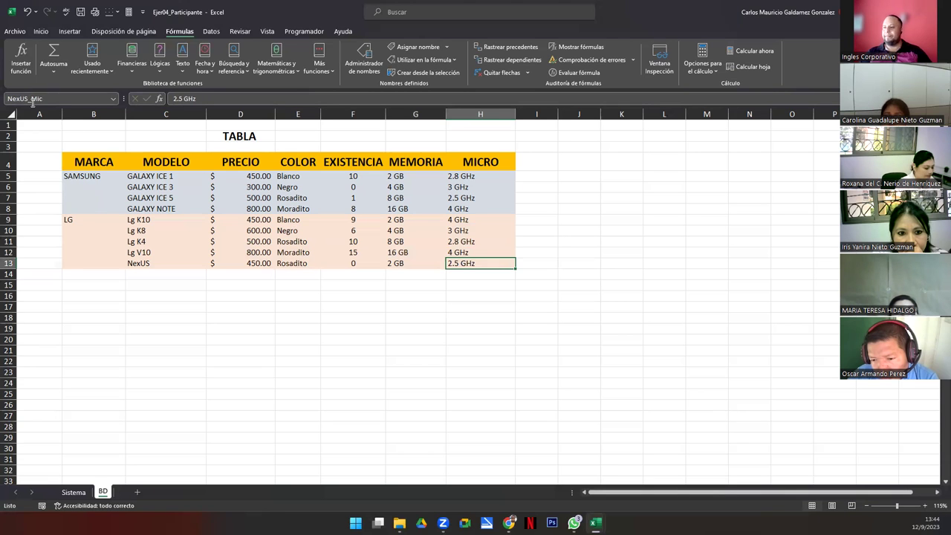
On the Sistema search sheet, enter LG as the brand.
{"action": "left_click", "coordinate": [76, 493]}
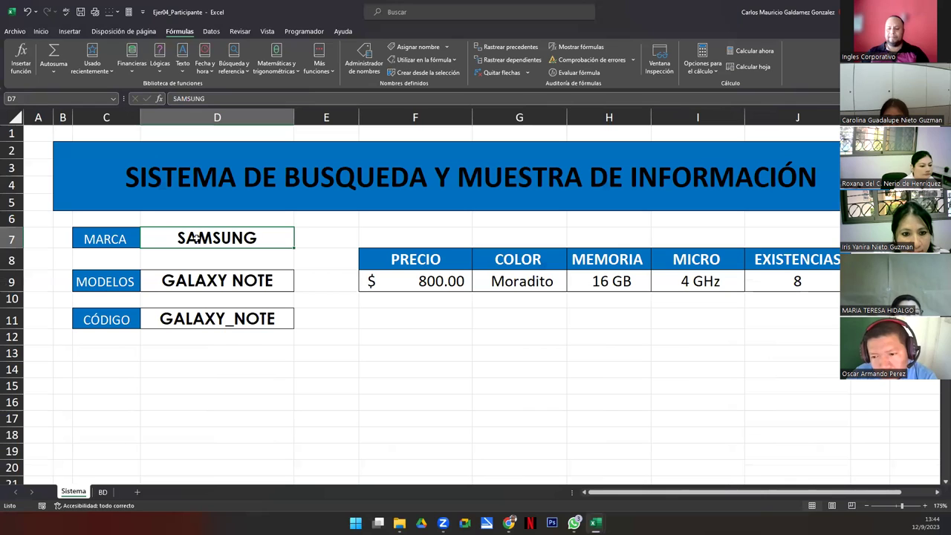
{"action": "type", "text": "LG"}
{"action": "key", "text": "Return"}
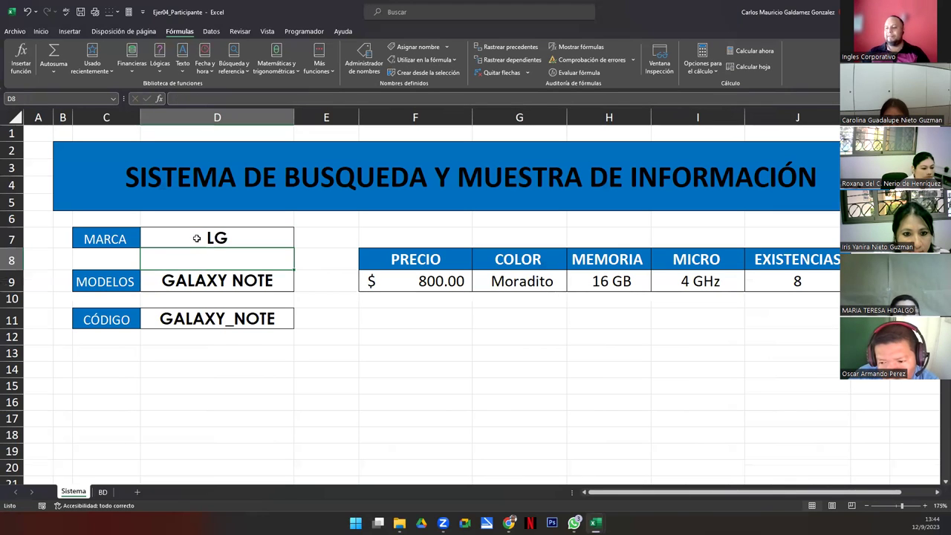
Choose model Lg K10, inspect its #¡REF! colour result, and switch to the BD sheet.
{"action": "left_click", "coordinate": [209, 279]}
{"action": "left_click", "coordinate": [298, 287]}
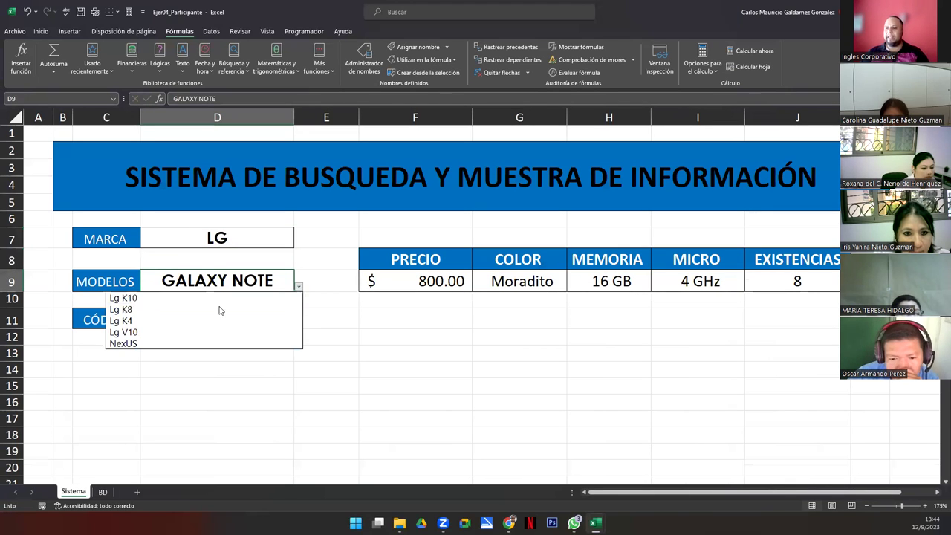
{"action": "left_click", "coordinate": [190, 300]}
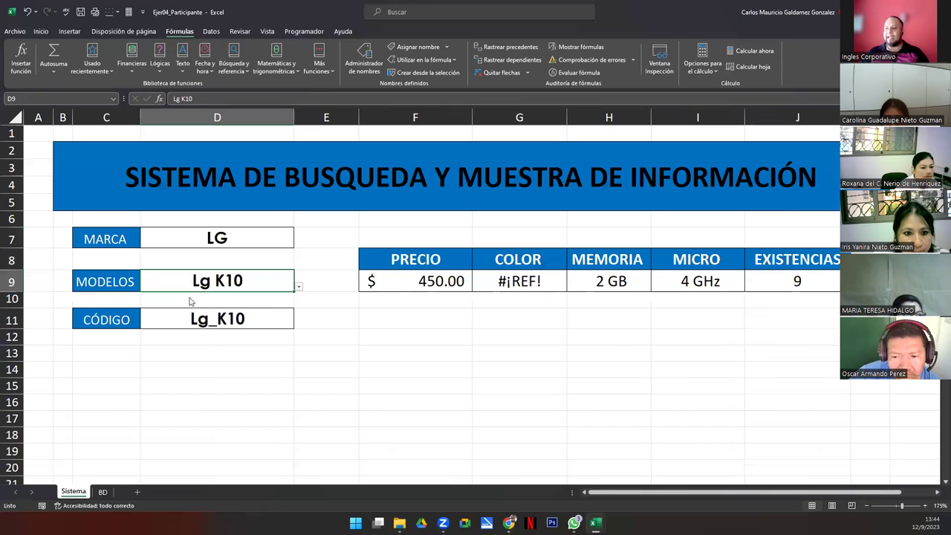
{"action": "left_click", "coordinate": [501, 286]}
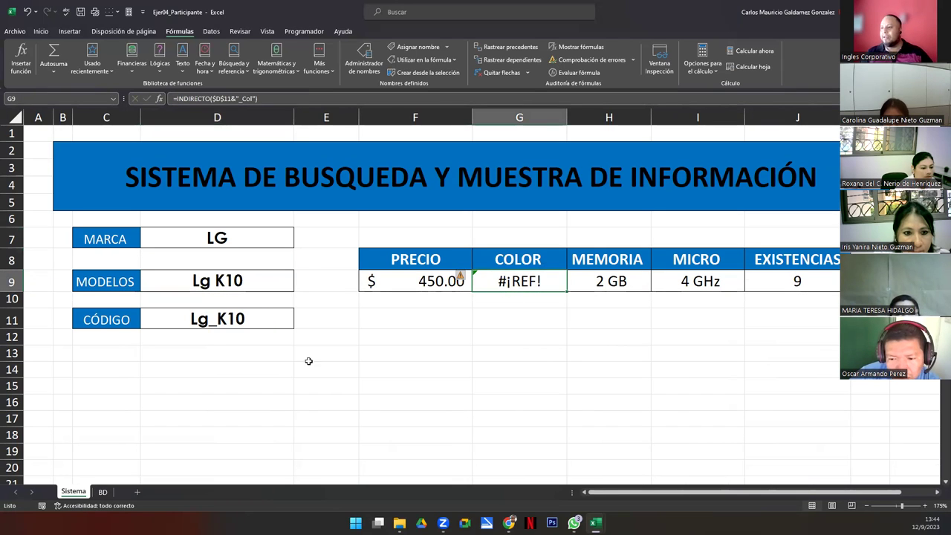
{"action": "left_click", "coordinate": [102, 492]}
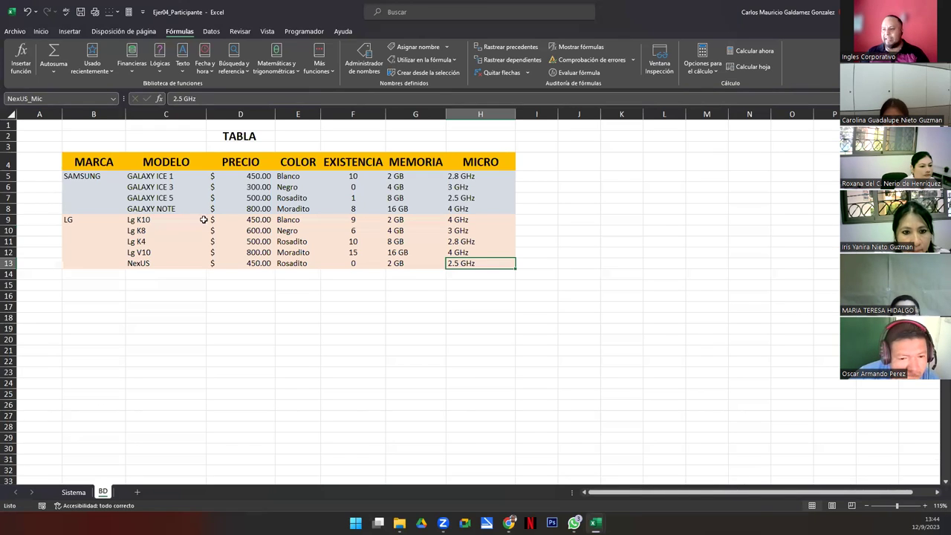
{"action": "left_click", "coordinate": [287, 220]}
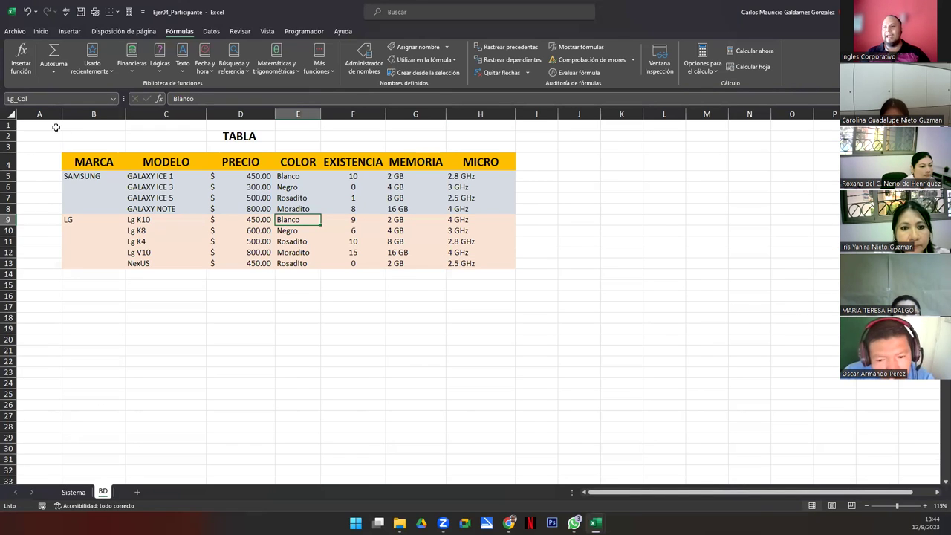
{"action": "left_click", "coordinate": [17, 98]}
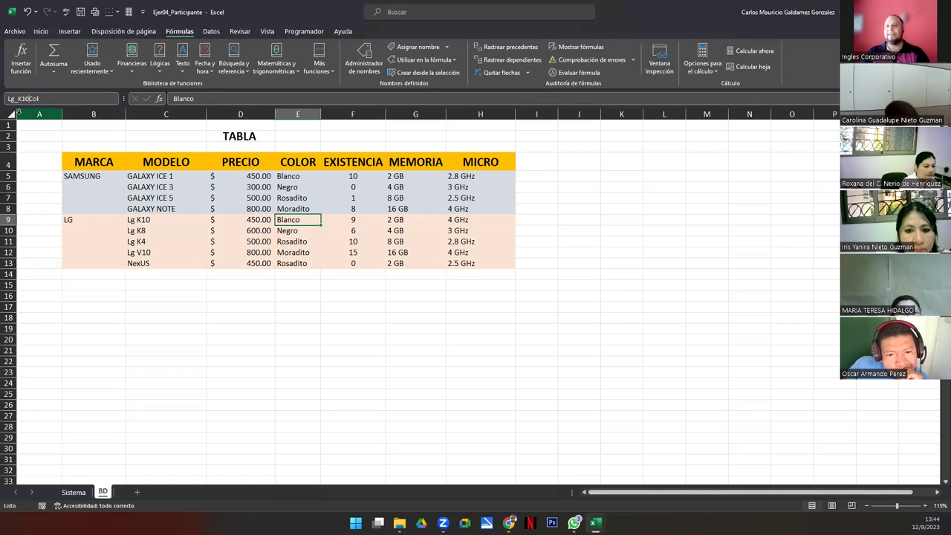
{"action": "key", "text": "Right"}
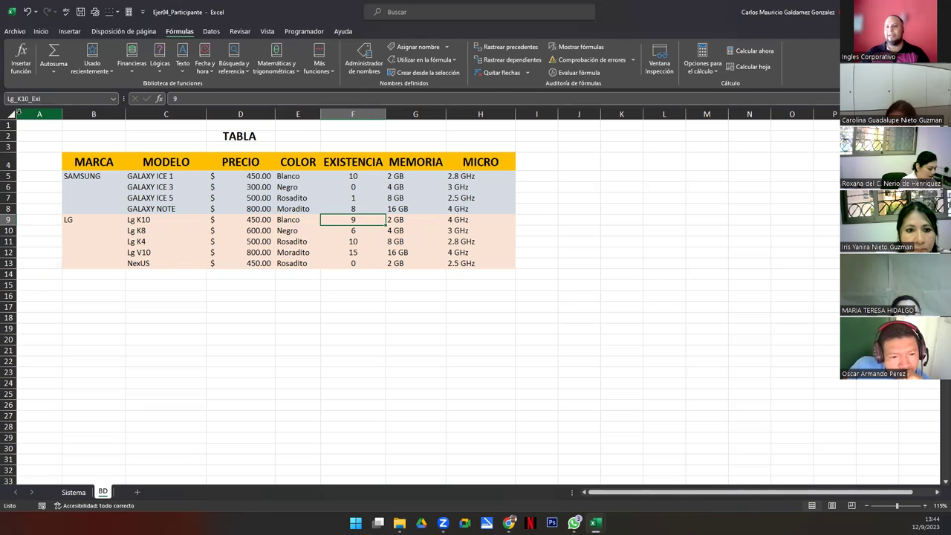
{"action": "key", "text": "Left"}
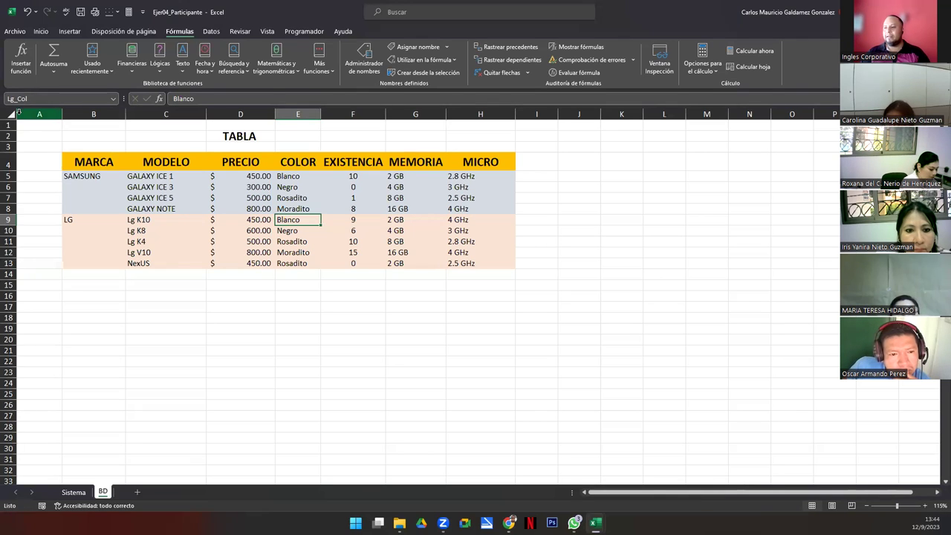
{"action": "key", "text": "Right"}
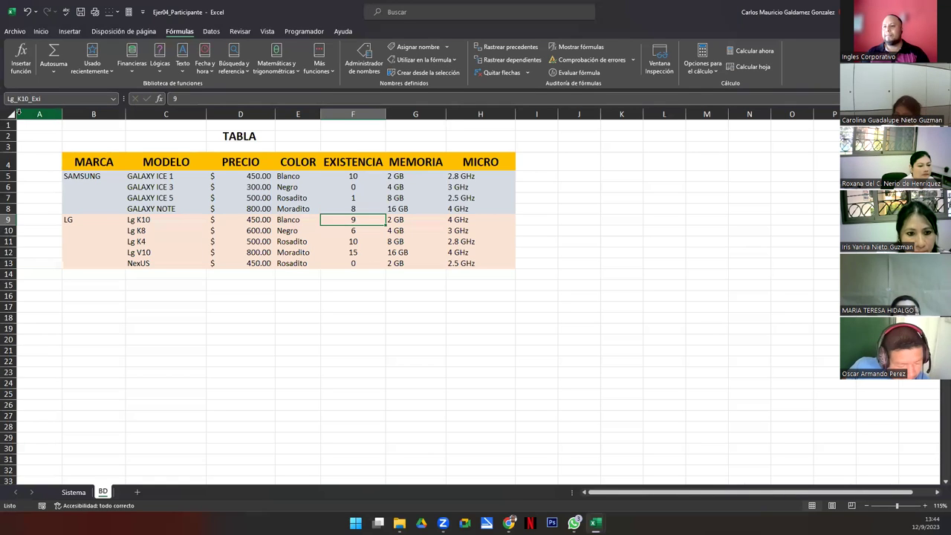
{"action": "key", "text": "Left"}
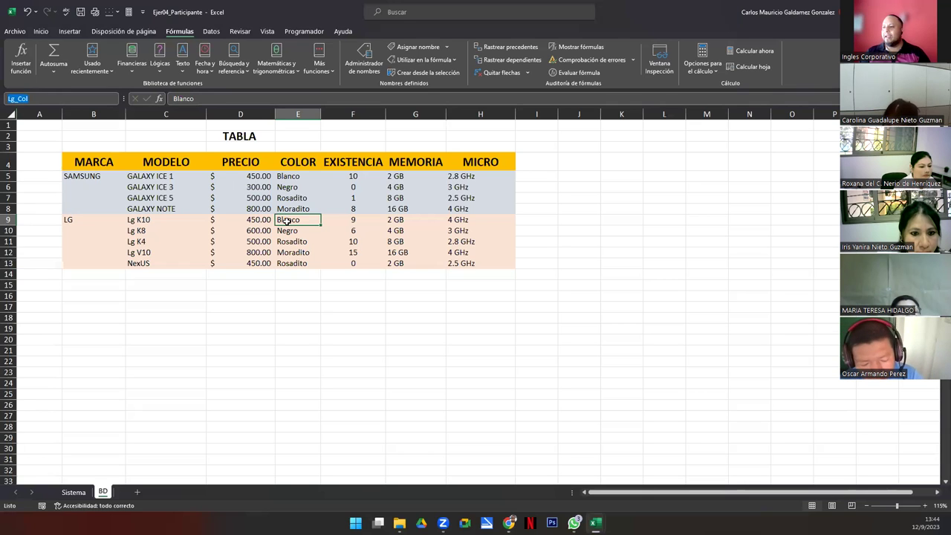
Open the Name Manager and widen its name column to read the full names.
{"action": "left_click", "coordinate": [364, 60]}
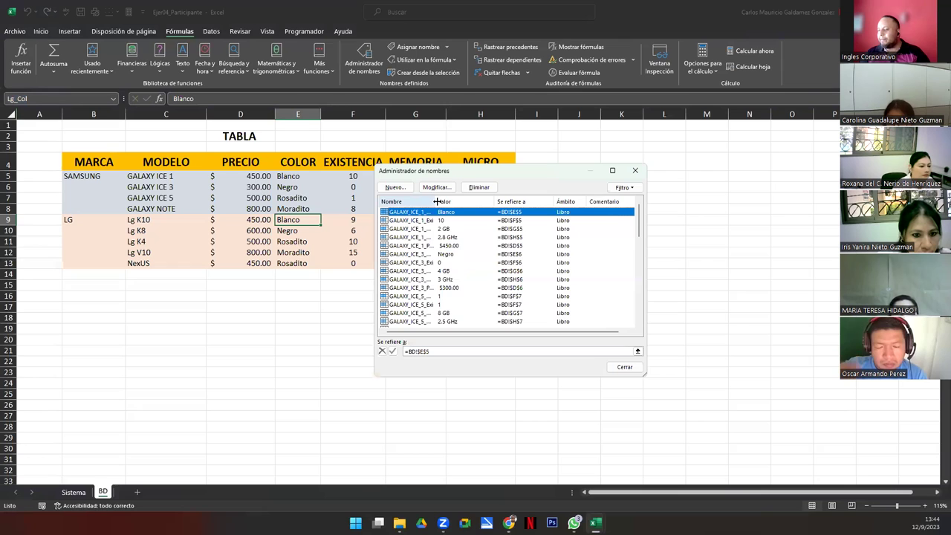
{"action": "left_click_drag", "start_coordinate": [436, 202], "coordinate": [474, 210]}
{"action": "scroll", "coordinate": [427, 286], "scroll_direction": "down", "scroll_amount": 5}
{"action": "scroll", "coordinate": [425, 271], "scroll_direction": "down", "scroll_amount": 4}
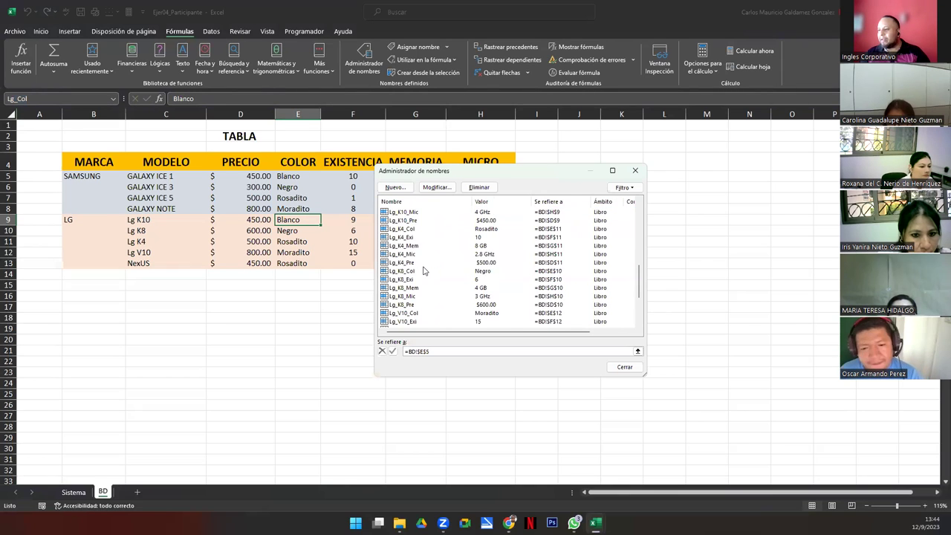
{"action": "scroll", "coordinate": [417, 235], "scroll_direction": "up", "scroll_amount": 4}
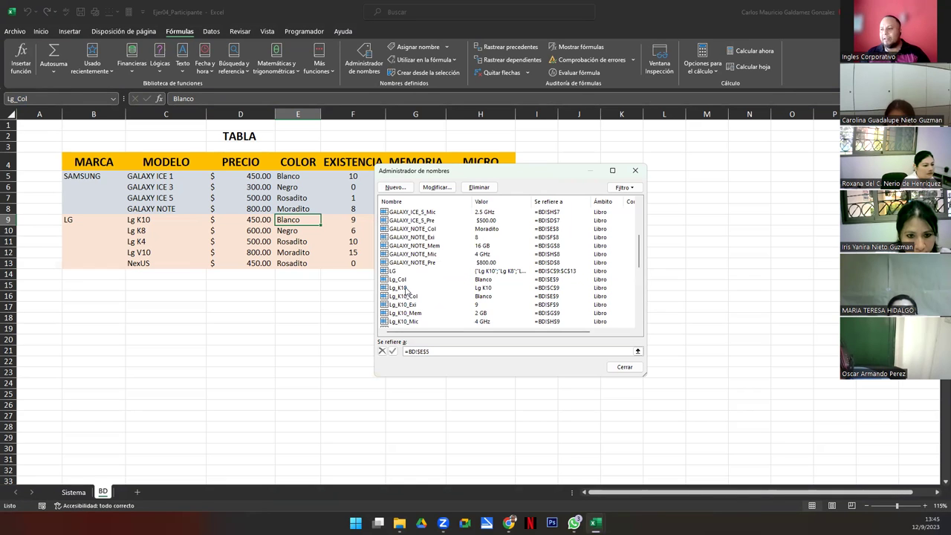
Try renaming Lg_Col to Lg_K10Col, then cancel after the duplicate-name warning.
{"action": "double_click", "coordinate": [401, 280]}
{"action": "left_click", "coordinate": [499, 236]}
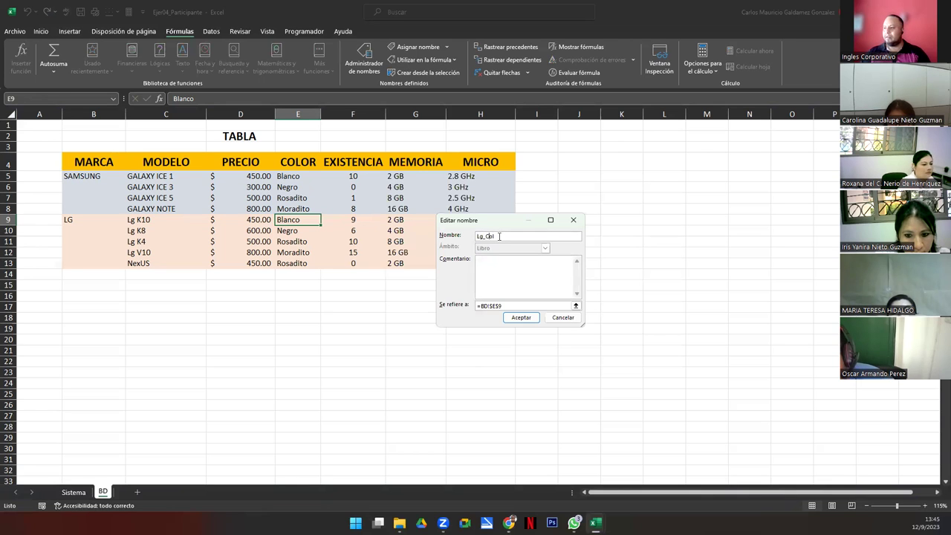
{"action": "type", "text": "K10"}
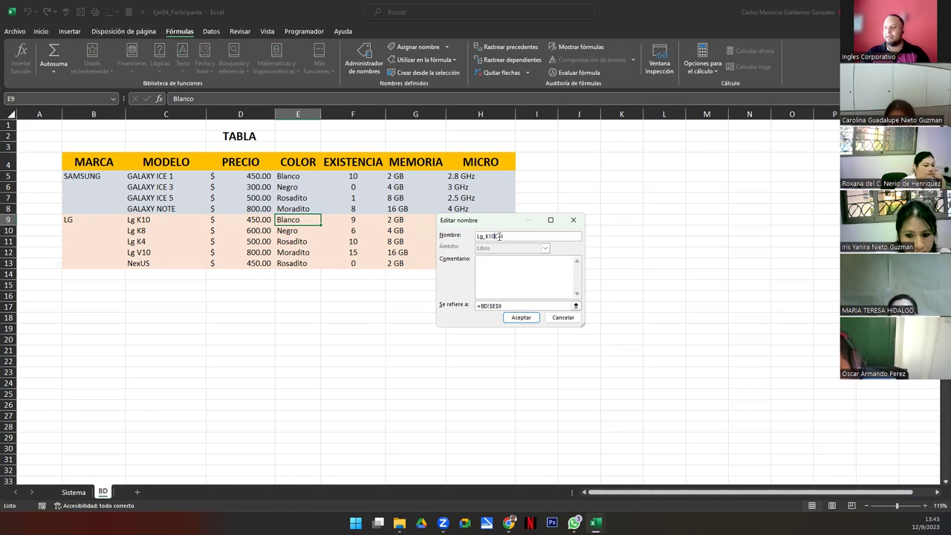
{"action": "left_click", "coordinate": [516, 319]}
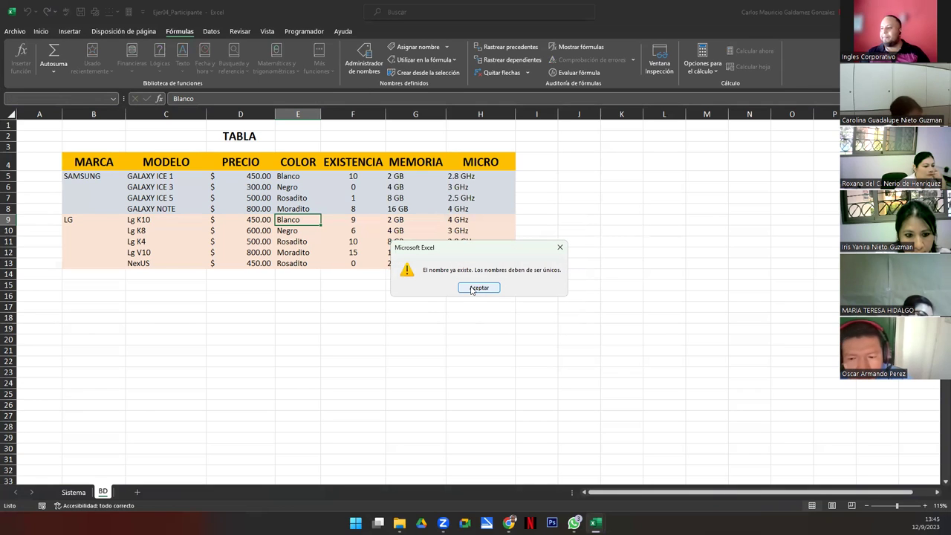
{"action": "left_click", "coordinate": [468, 290]}
{"action": "left_click", "coordinate": [562, 317]}
{"action": "key", "text": "Return"}
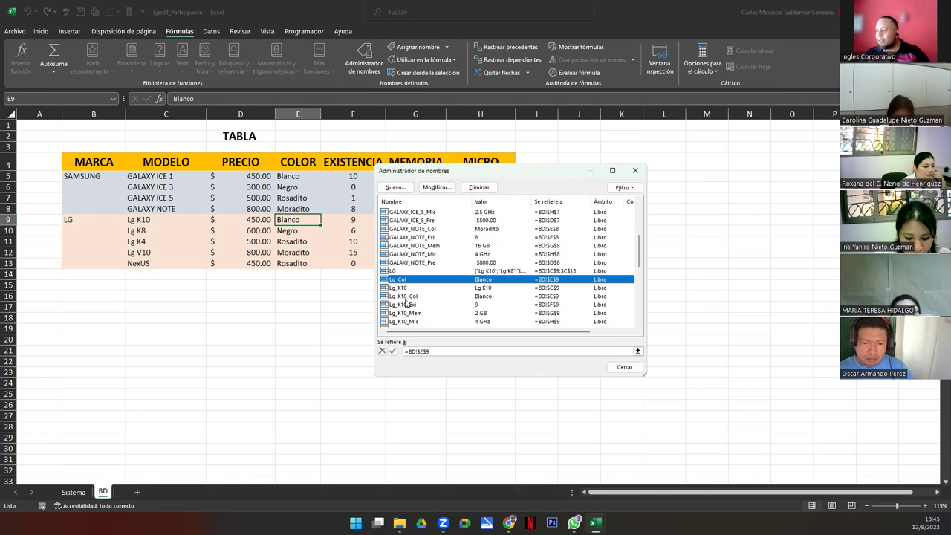
Delete the Lg_Col name and close the Name Manager.
{"action": "left_click", "coordinate": [478, 187]}
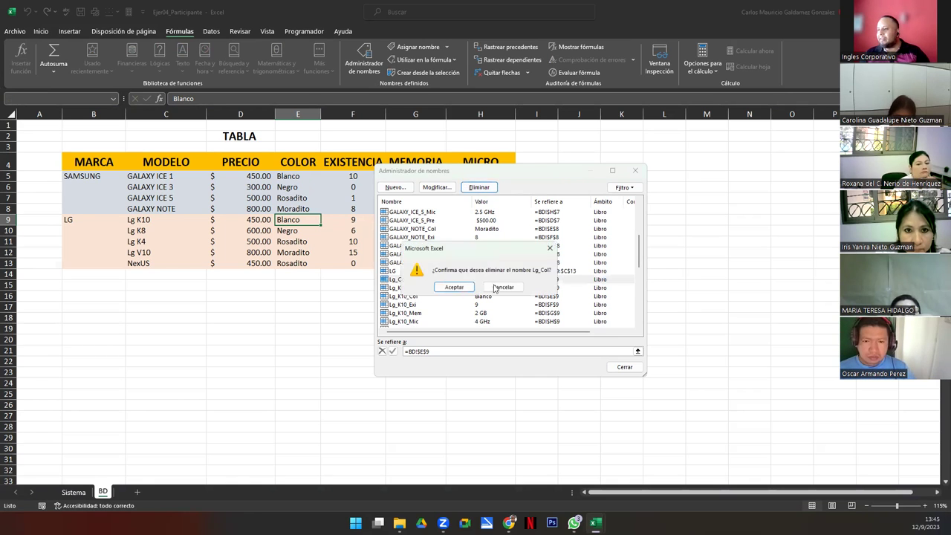
{"action": "left_click", "coordinate": [461, 291]}
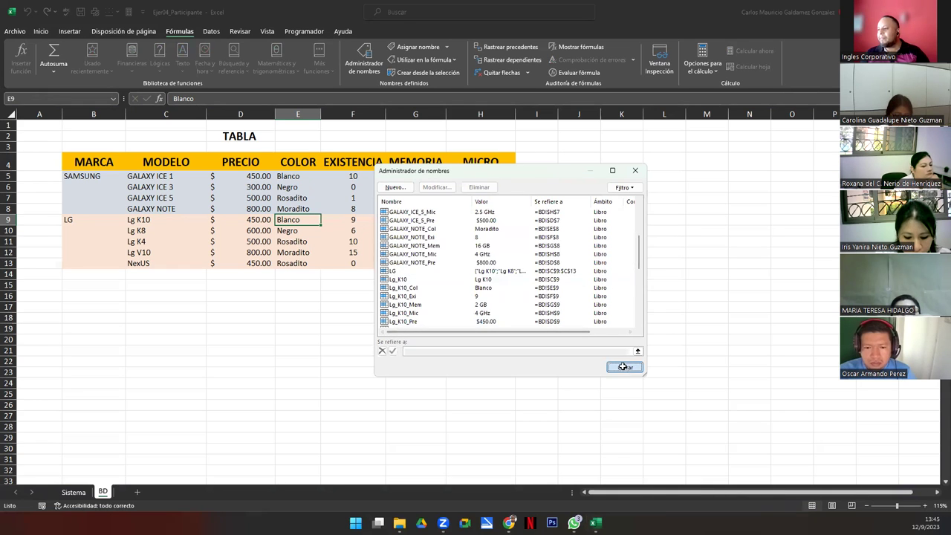
{"action": "left_click", "coordinate": [624, 367]}
On the Sistema sheet, cycle the model through Lg K8, Lg K4, Lg V10 and NexUS.
{"action": "left_click", "coordinate": [73, 492]}
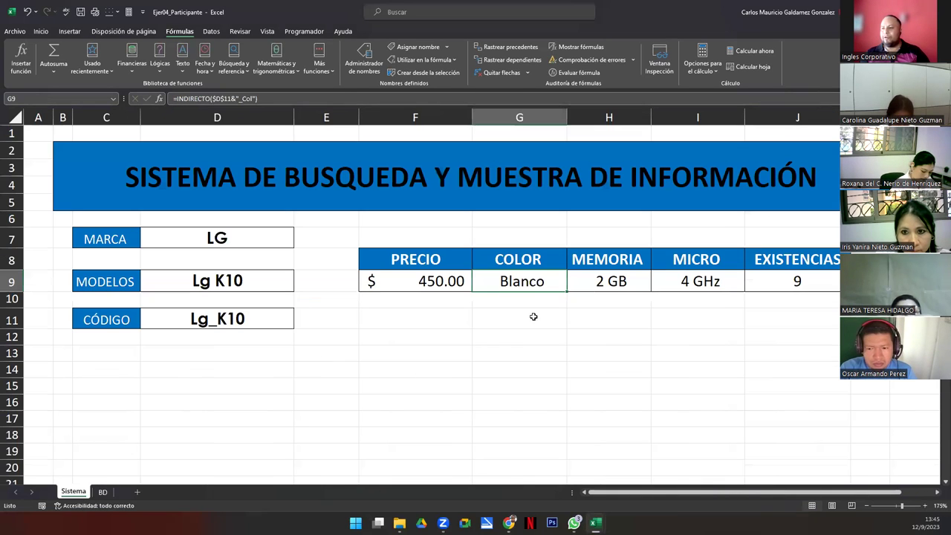
{"action": "left_click", "coordinate": [284, 282]}
{"action": "left_click", "coordinate": [298, 287]}
{"action": "left_click", "coordinate": [266, 310]}
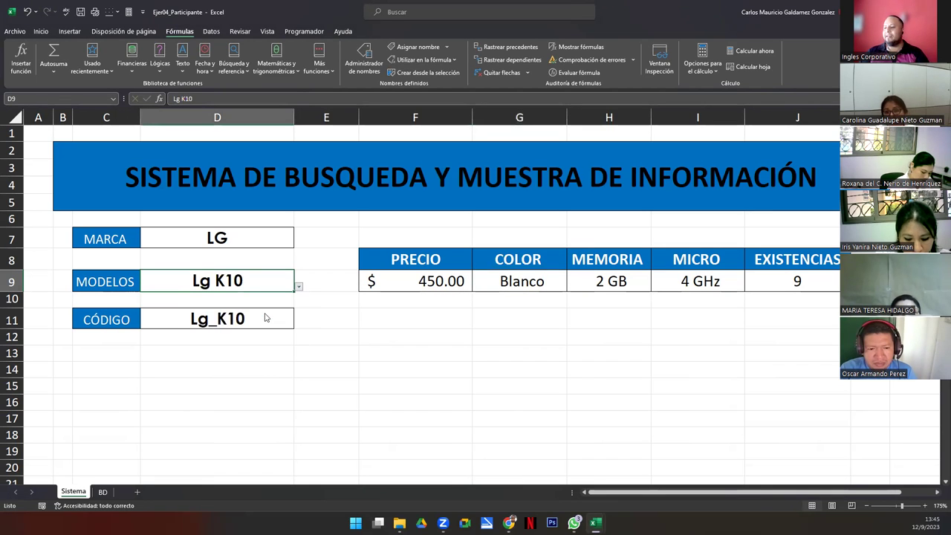
{"action": "left_click", "coordinate": [298, 288]}
{"action": "left_click", "coordinate": [259, 320]}
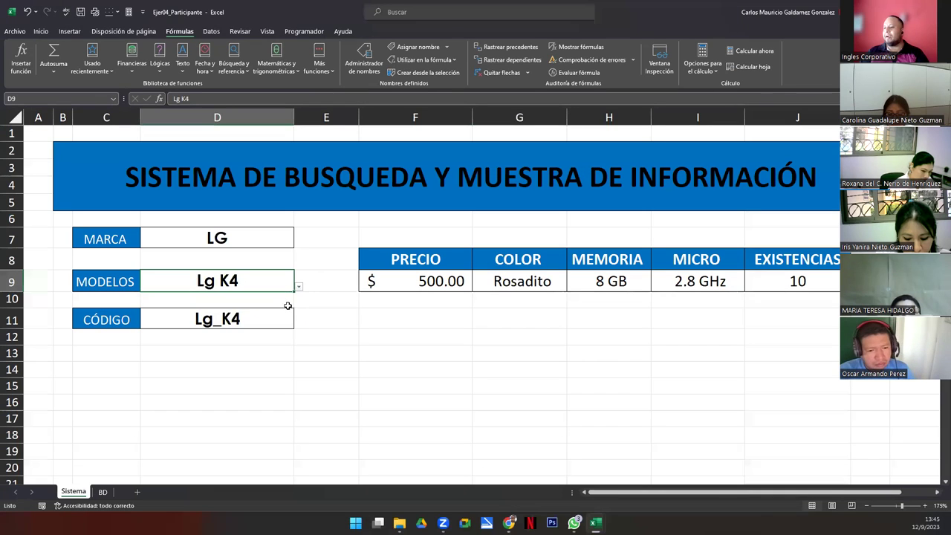
{"action": "left_click", "coordinate": [298, 287]}
{"action": "left_click", "coordinate": [255, 332]}
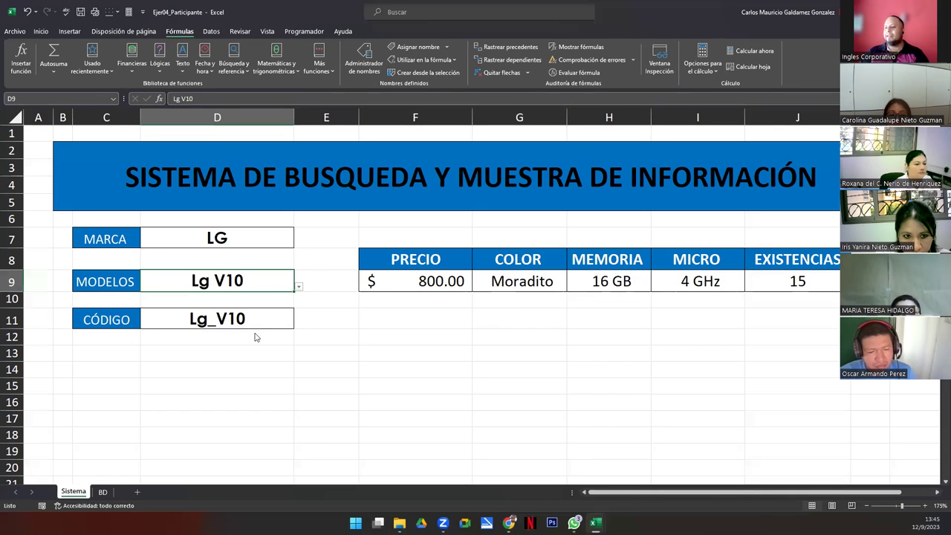
{"action": "left_click", "coordinate": [298, 287]}
{"action": "left_click", "coordinate": [245, 344]}
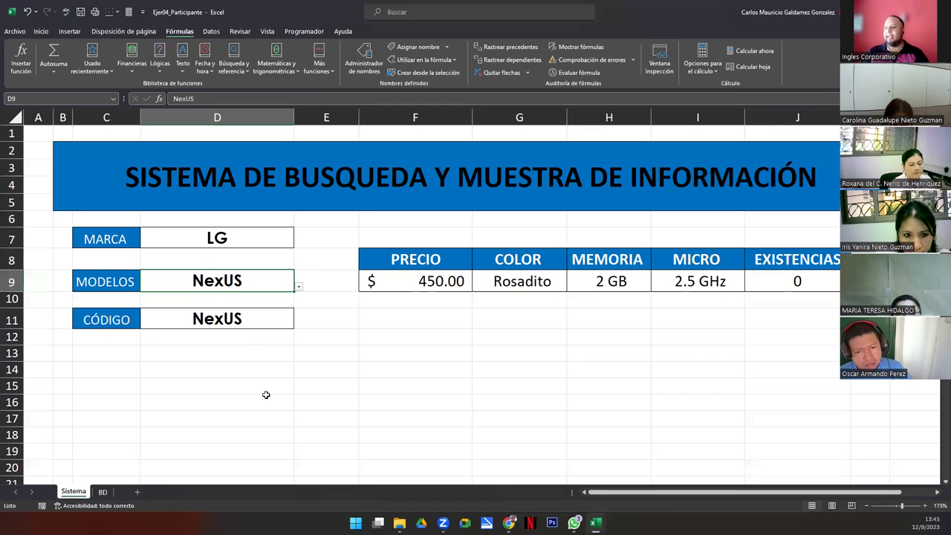
Change the brand to Samsung, pick GALAXY ICE 5, and check the colour formula in G9.
{"action": "left_click", "coordinate": [257, 237]}
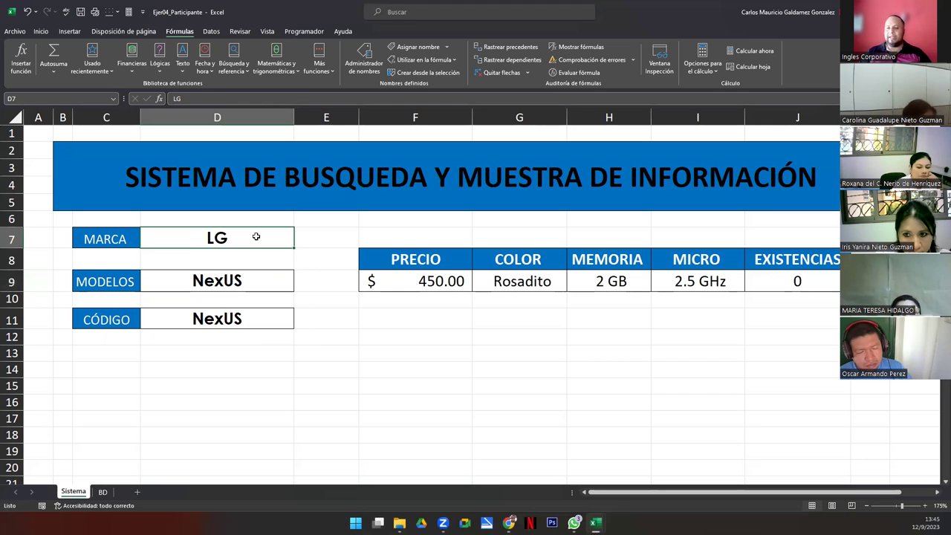
{"action": "type", "text": "Samsung"}
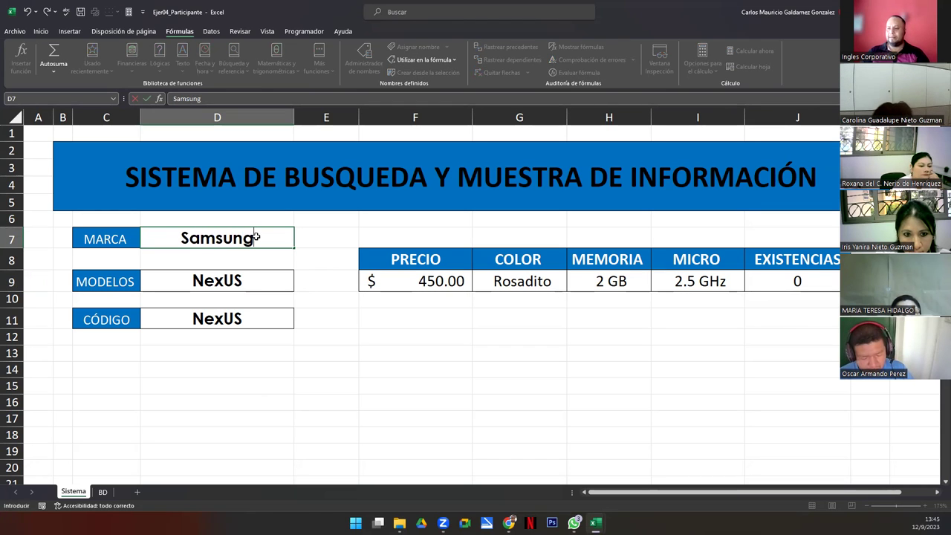
{"action": "key", "text": "Return"}
{"action": "left_click", "coordinate": [271, 281]}
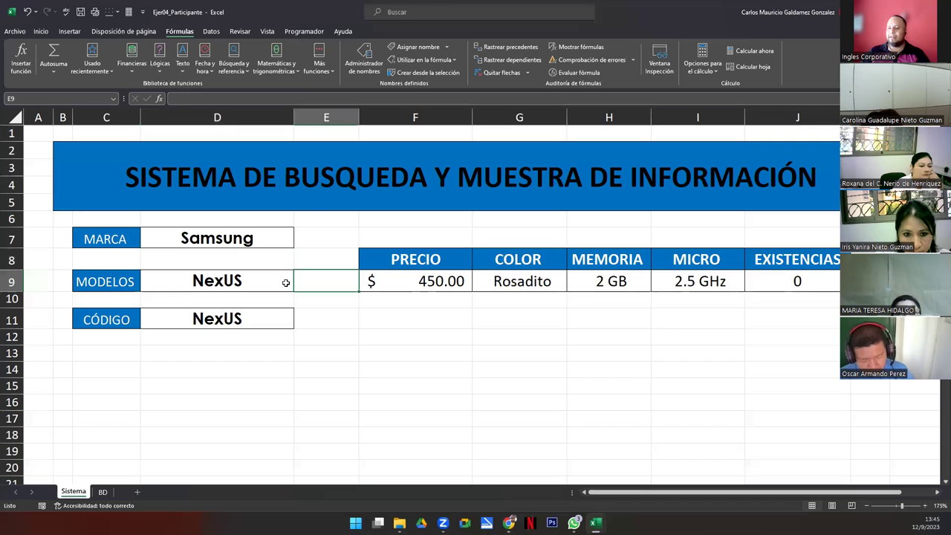
{"action": "left_click", "coordinate": [299, 288]}
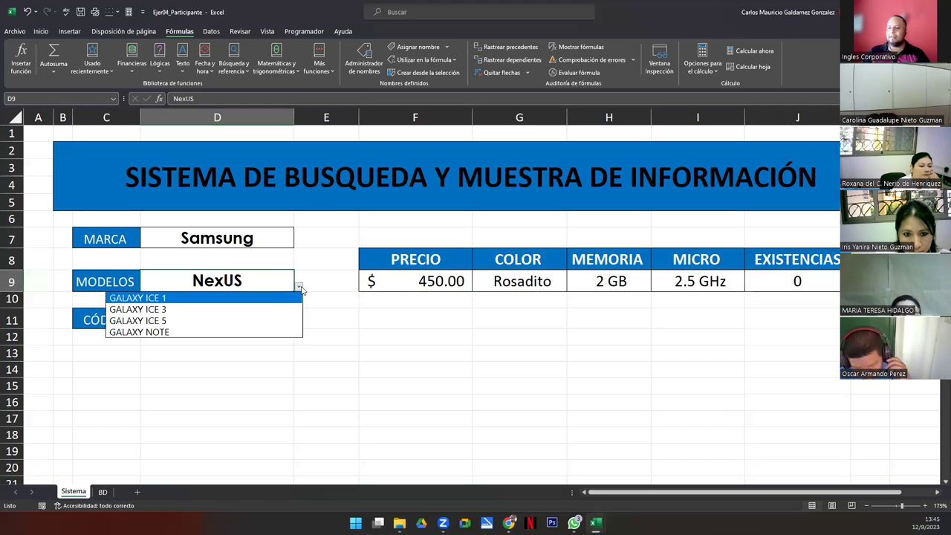
{"action": "left_click", "coordinate": [221, 321]}
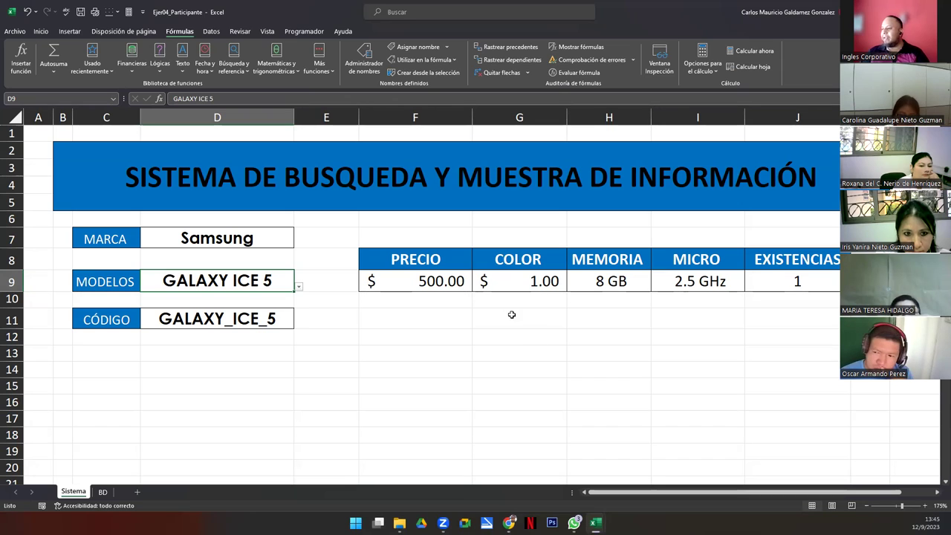
{"action": "left_click", "coordinate": [516, 280]}
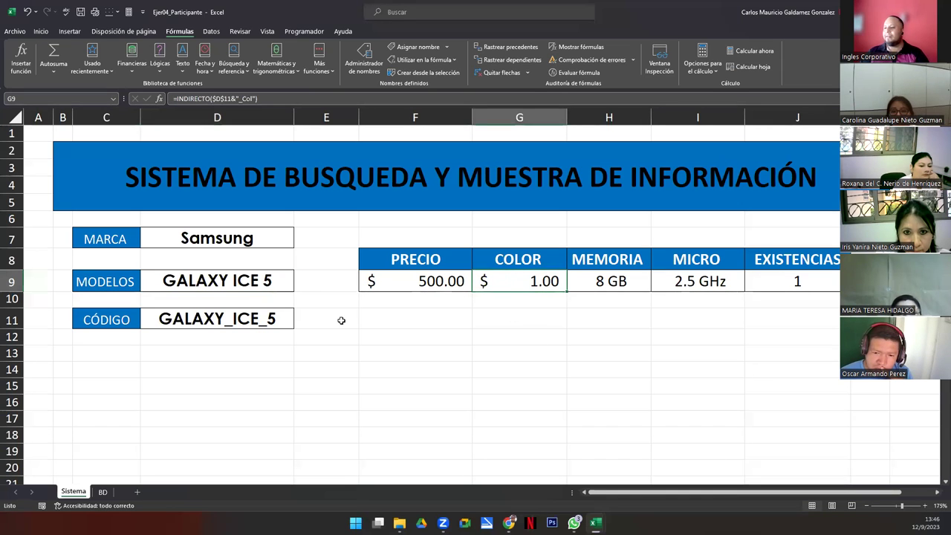
Test GALAXY ICE 1, ICE 3, ICE 5 and NOTE, ending on ICE 5, then open the BD sheet.
{"action": "left_click", "coordinate": [265, 285]}
{"action": "left_click", "coordinate": [298, 288]}
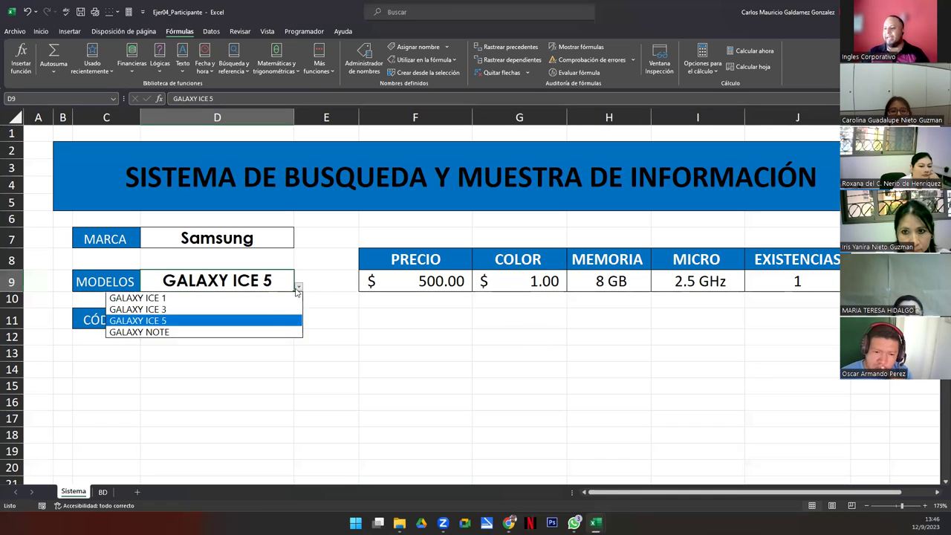
{"action": "left_click", "coordinate": [264, 300]}
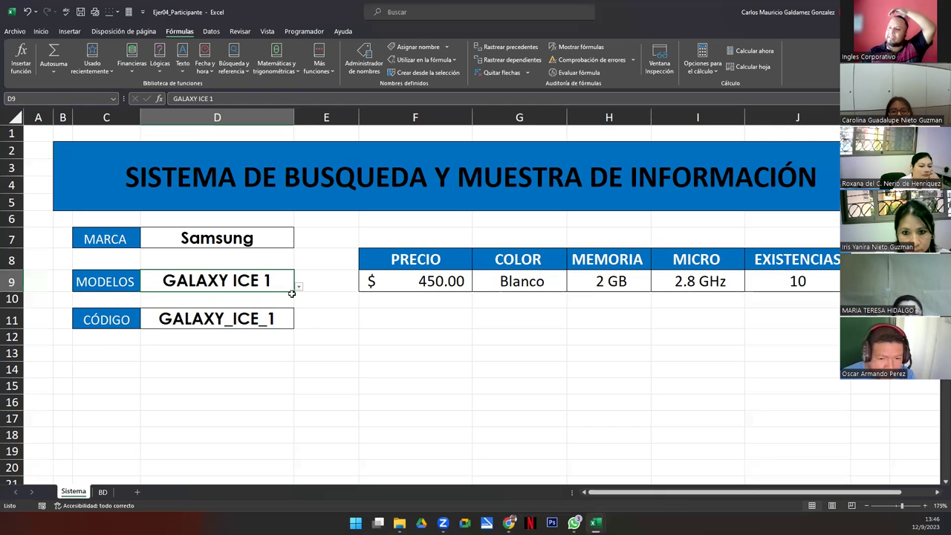
{"action": "left_click", "coordinate": [298, 287]}
{"action": "left_click", "coordinate": [280, 311]}
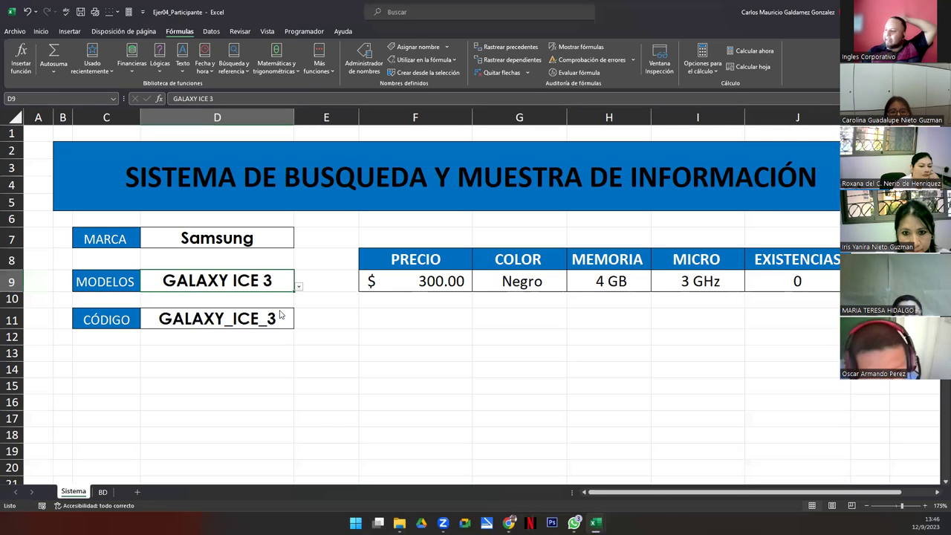
{"action": "left_click", "coordinate": [298, 286]}
{"action": "left_click", "coordinate": [268, 321]}
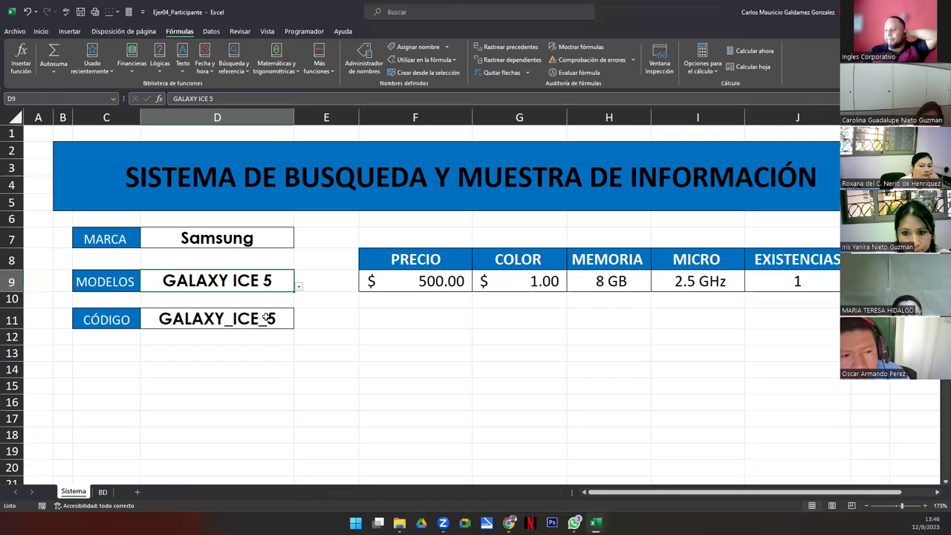
{"action": "left_click", "coordinate": [297, 287]}
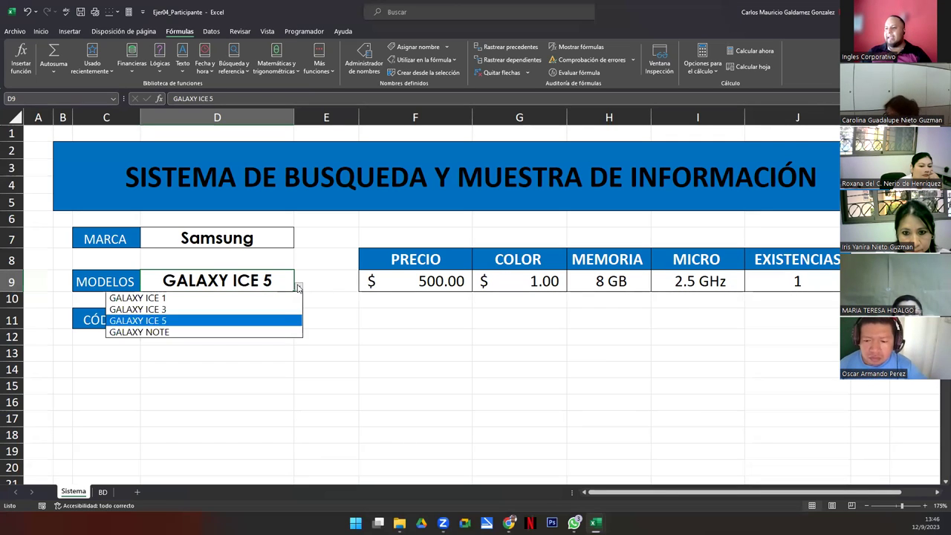
{"action": "left_click", "coordinate": [279, 333]}
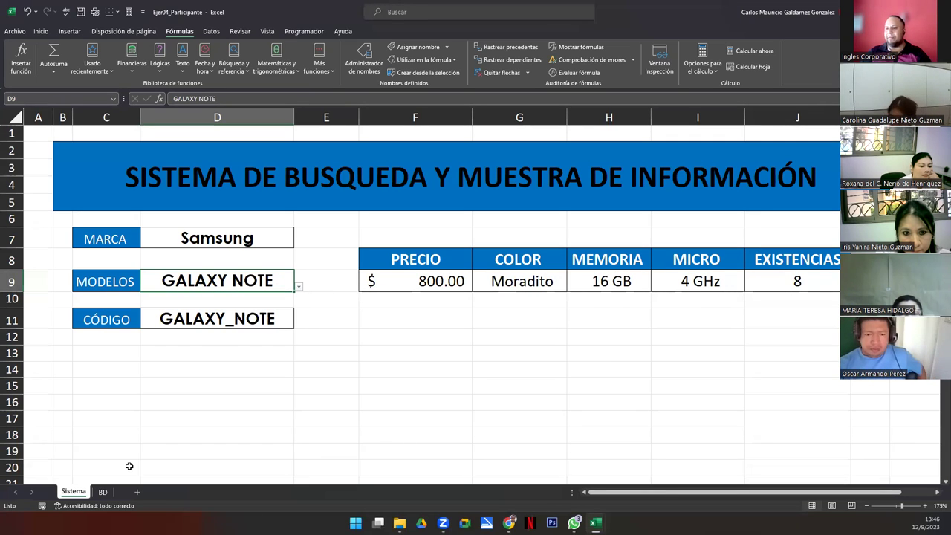
{"action": "left_click", "coordinate": [297, 288]}
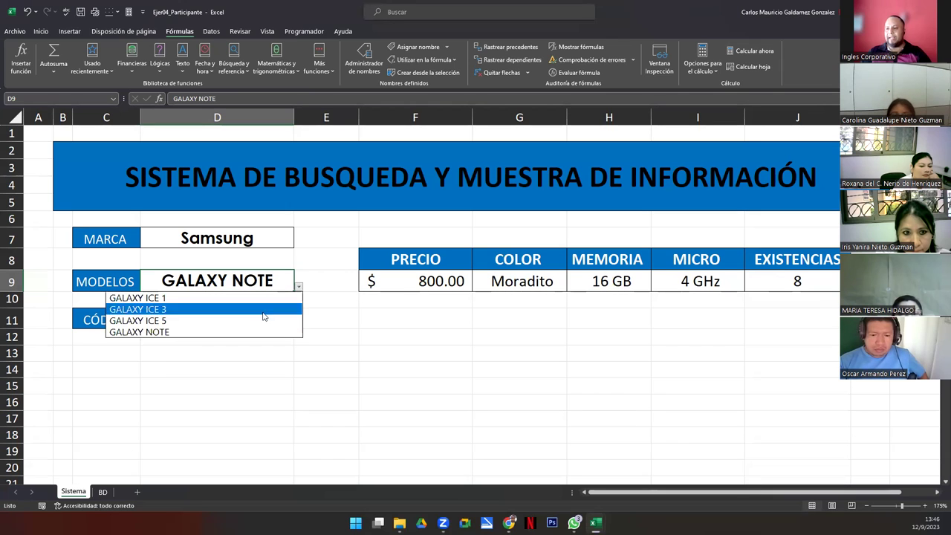
{"action": "left_click", "coordinate": [259, 323]}
{"action": "left_click", "coordinate": [102, 493]}
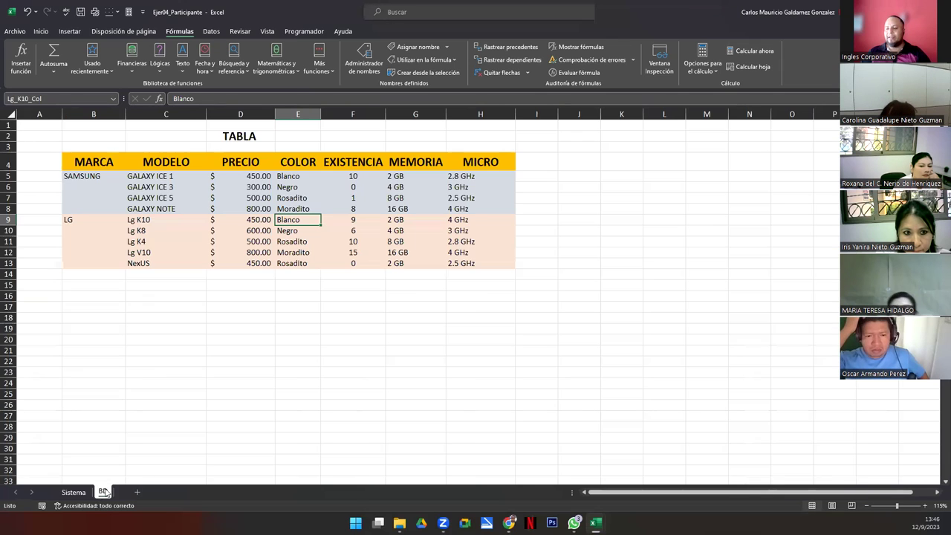
Check the names on GALAXY ICE 5's cells, finding GALAXY_ICE_5_Col on stock cell F7.
{"action": "left_click", "coordinate": [171, 197]}
{"action": "key", "text": "Right"}
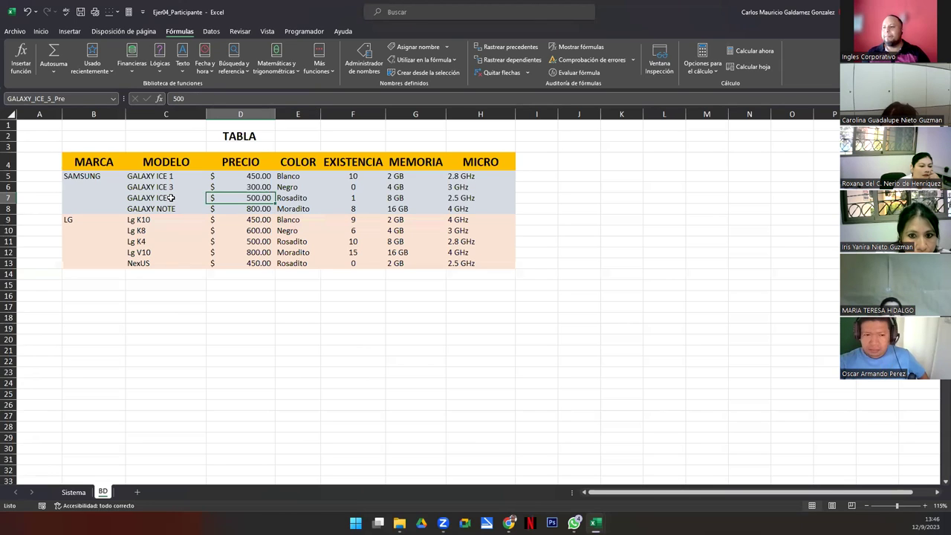
{"action": "key", "text": "Right"}
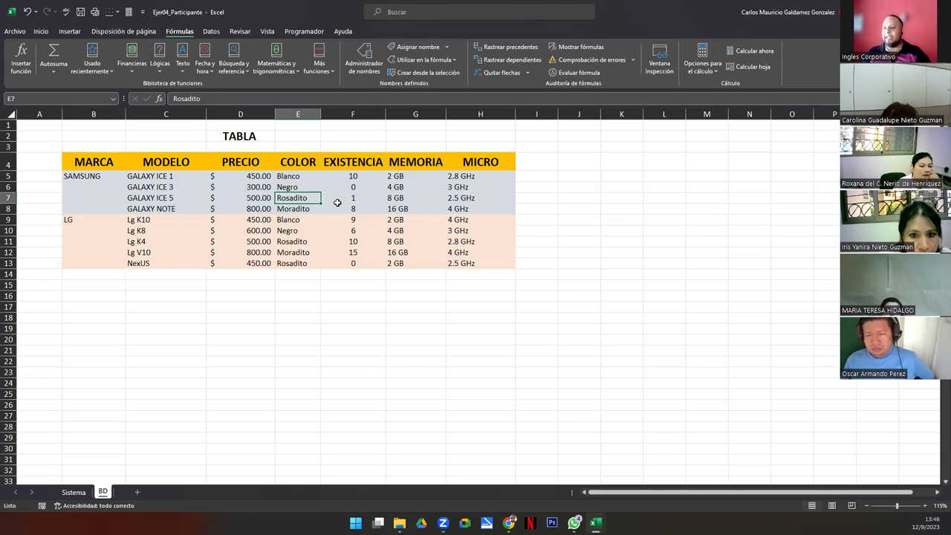
{"action": "key", "text": "Left"}
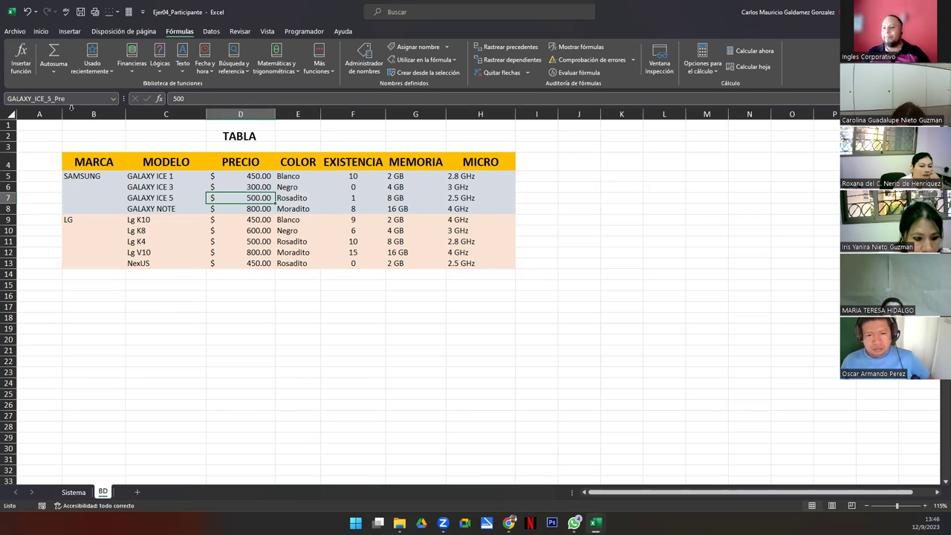
{"action": "left_click", "coordinate": [70, 100]}
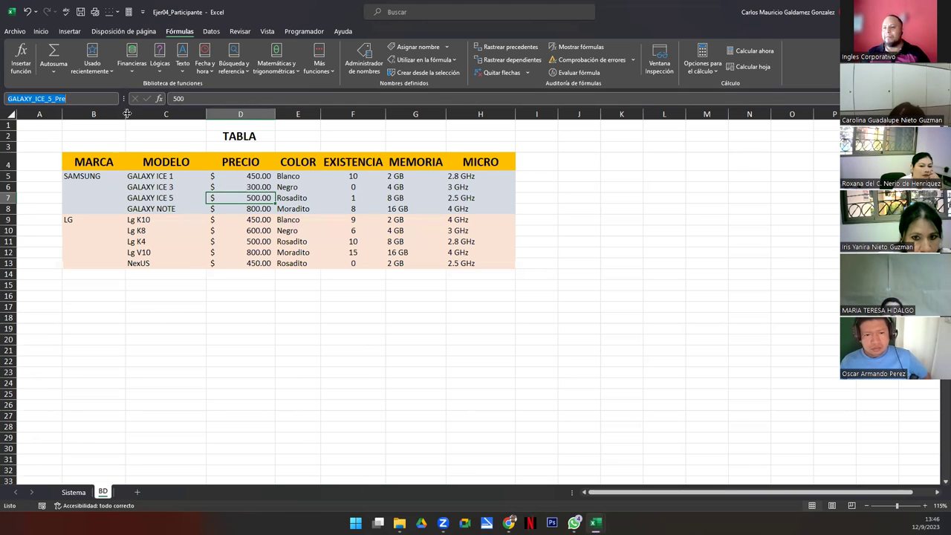
{"action": "left_click", "coordinate": [351, 197]}
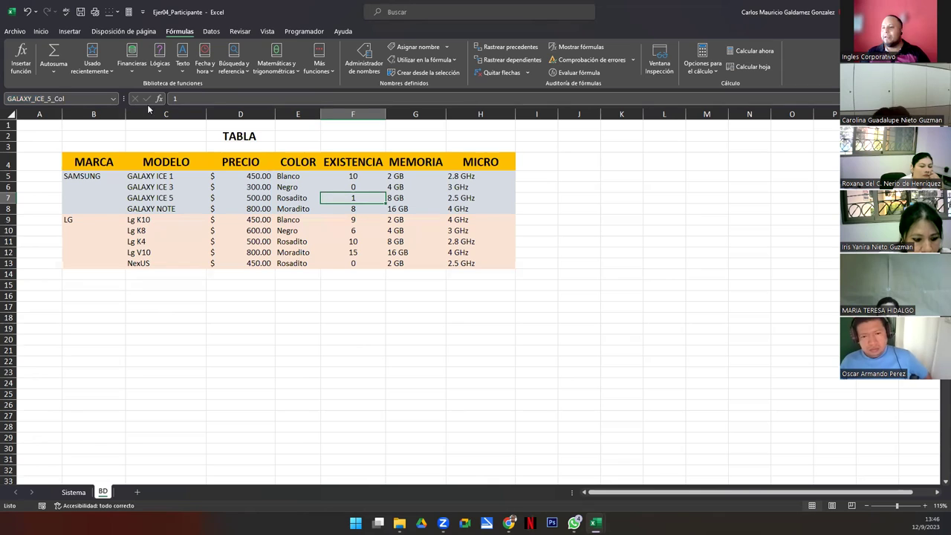
{"action": "left_click", "coordinate": [396, 199]}
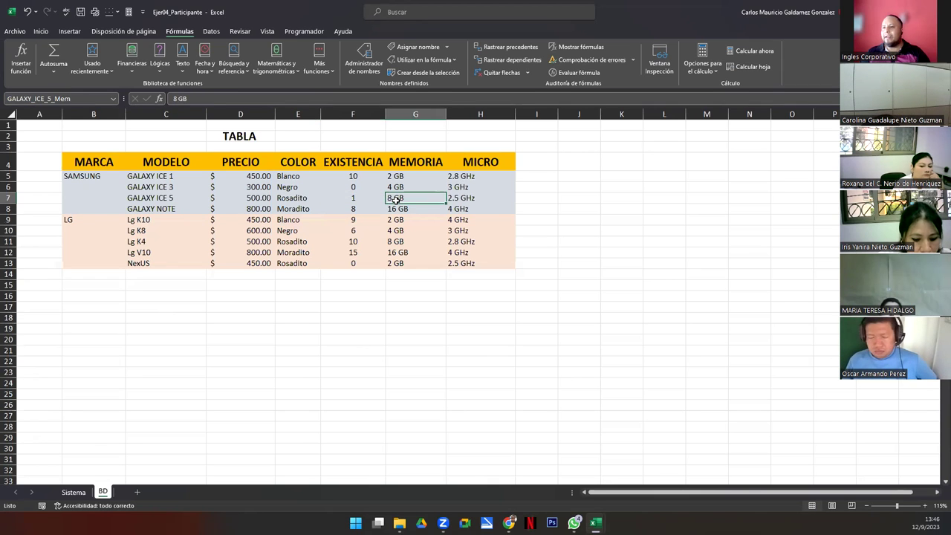
{"action": "left_click", "coordinate": [382, 199]}
{"action": "left_click", "coordinate": [81, 98]}
{"action": "key", "text": "Escape"}
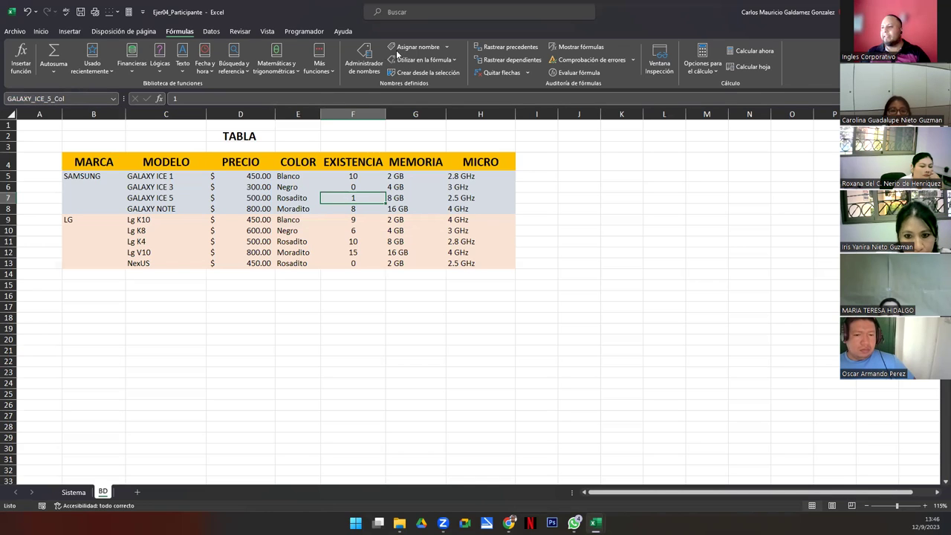
In the Name Manager, repoint GALAXY_ICE_5_Col to colour cell =BD!$E$7.
{"action": "left_click", "coordinate": [363, 58]}
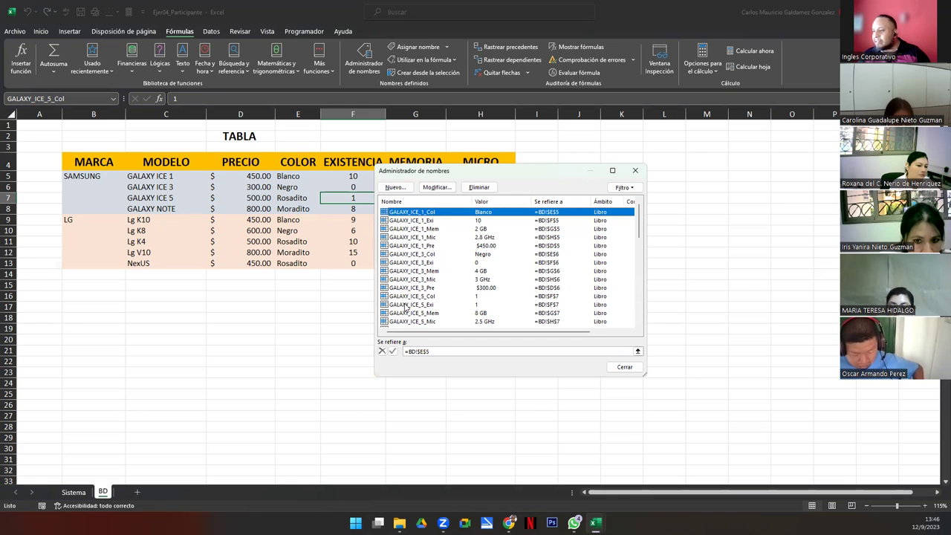
{"action": "left_click", "coordinate": [406, 304]}
{"action": "left_click", "coordinate": [407, 296]}
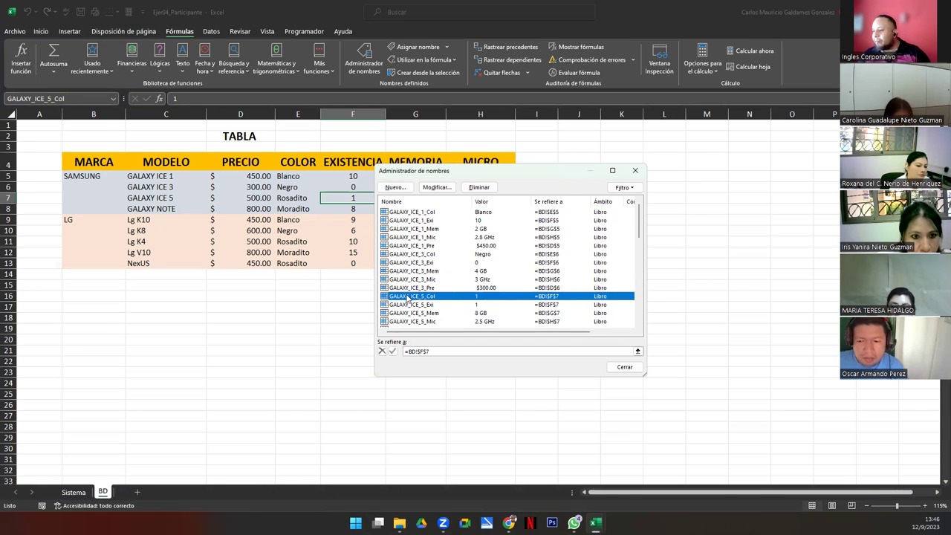
{"action": "double_click", "coordinate": [408, 296]}
{"action": "left_click", "coordinate": [534, 305]}
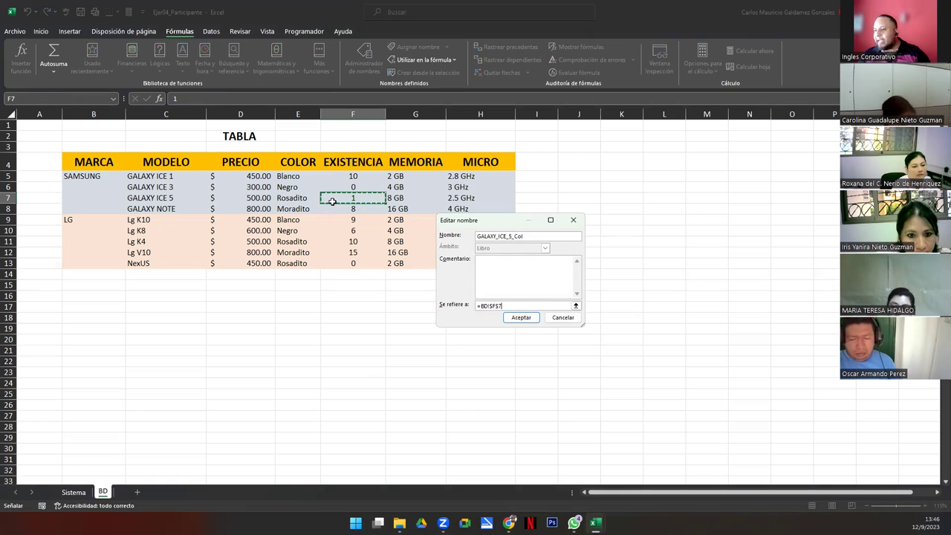
{"action": "left_click_drag", "start_coordinate": [332, 202], "coordinate": [304, 200]}
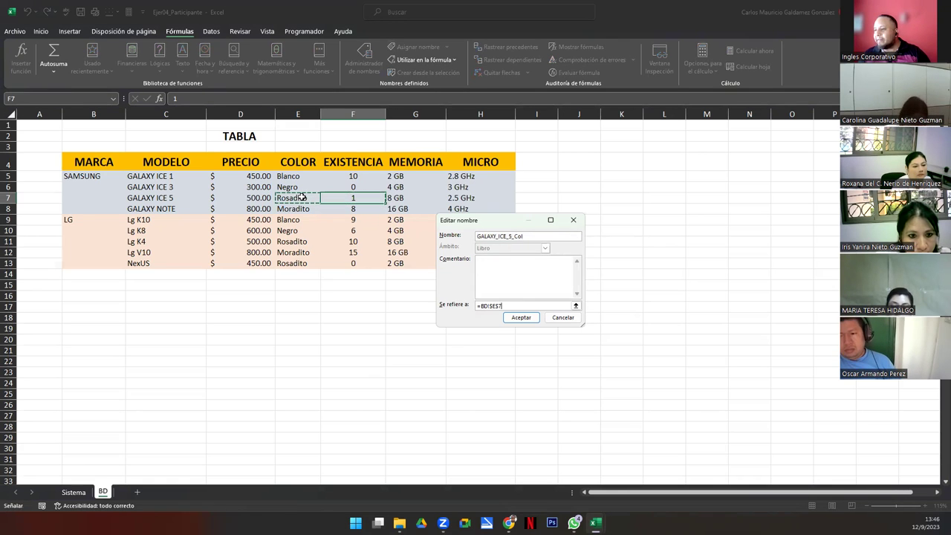
{"action": "left_click", "coordinate": [521, 318]}
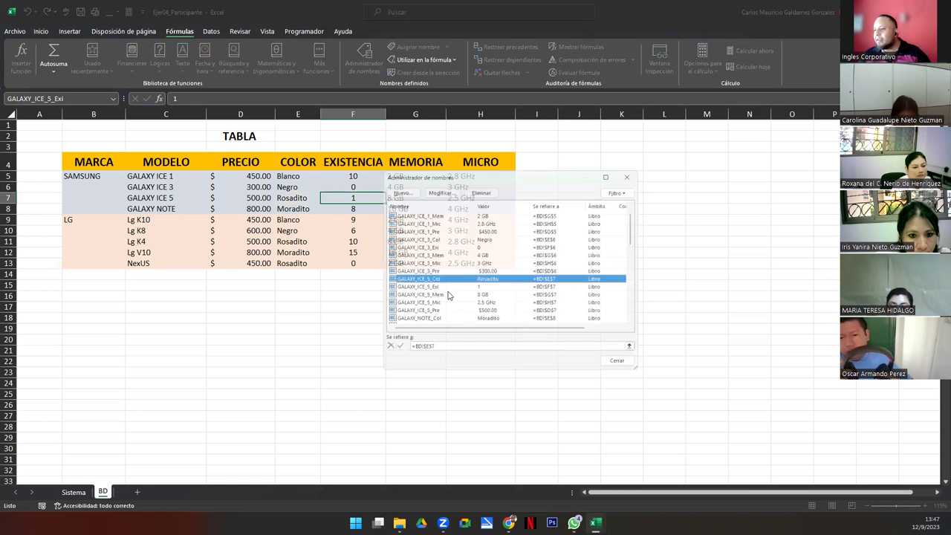
{"action": "left_click", "coordinate": [623, 369]}
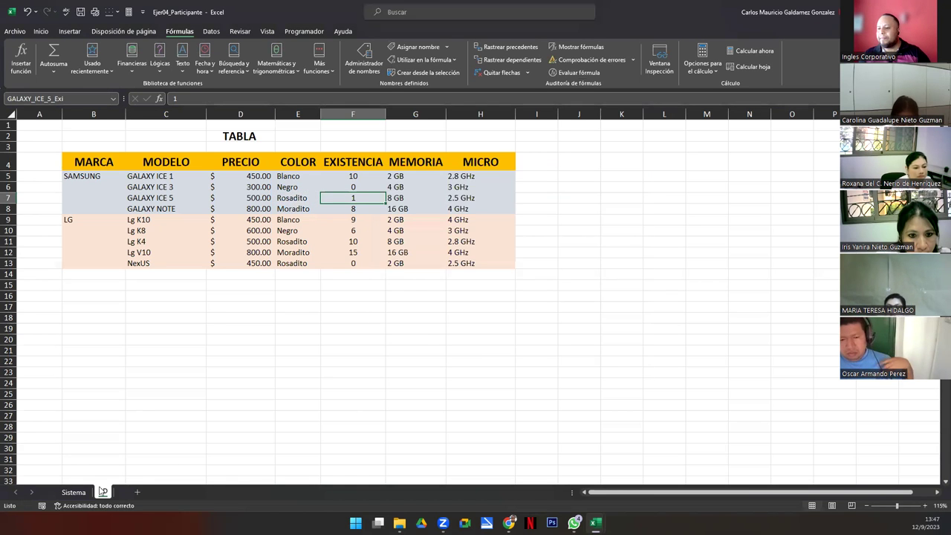
Back on Sistema, test GALAXY NOTE and GALAXY ICE 3, then clear the Samsung brand from D7.
{"action": "left_click", "coordinate": [73, 492]}
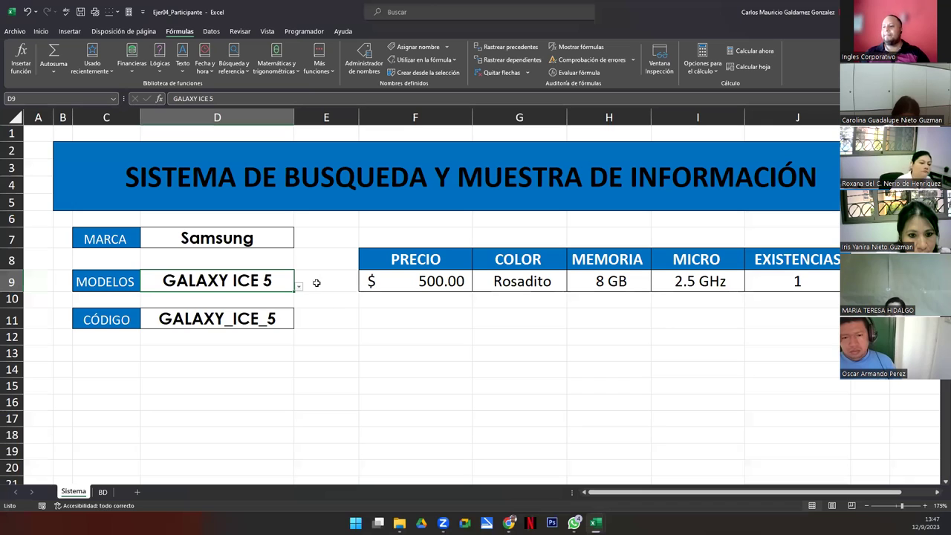
{"action": "left_click", "coordinate": [300, 287]}
{"action": "left_click", "coordinate": [227, 334]}
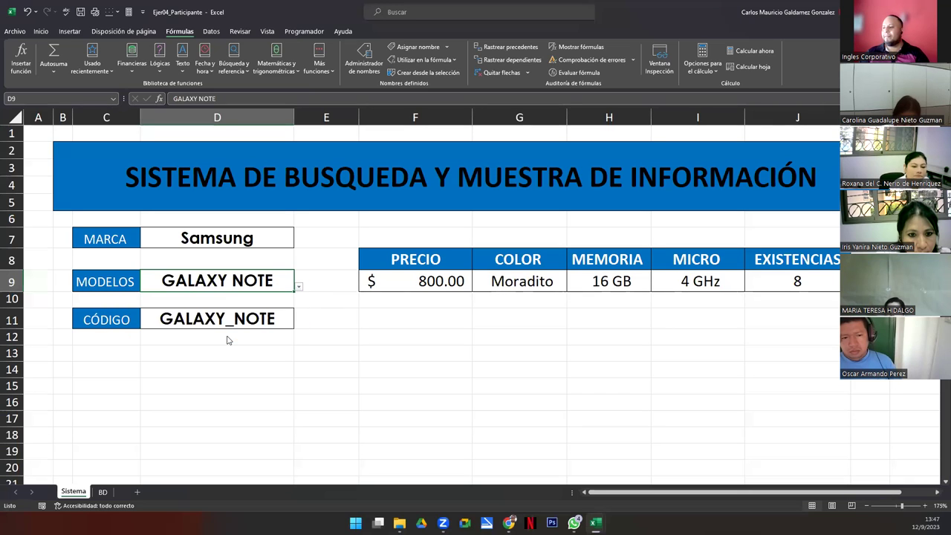
{"action": "left_click", "coordinate": [298, 286]}
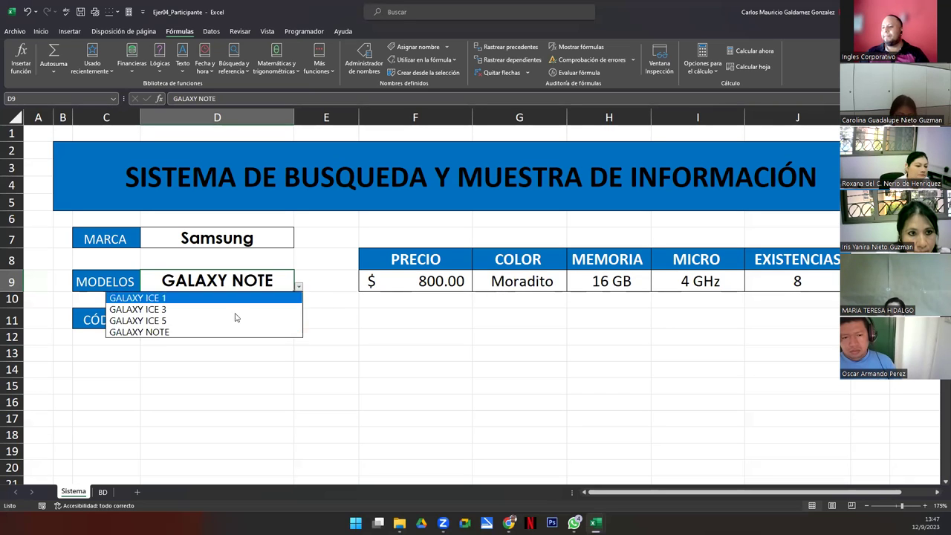
{"action": "left_click", "coordinate": [185, 308]}
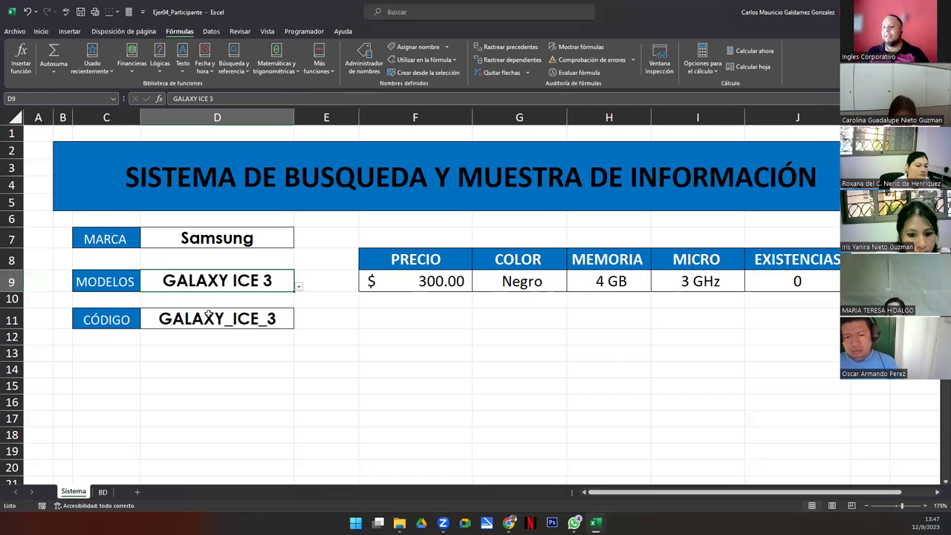
{"action": "left_click", "coordinate": [234, 245]}
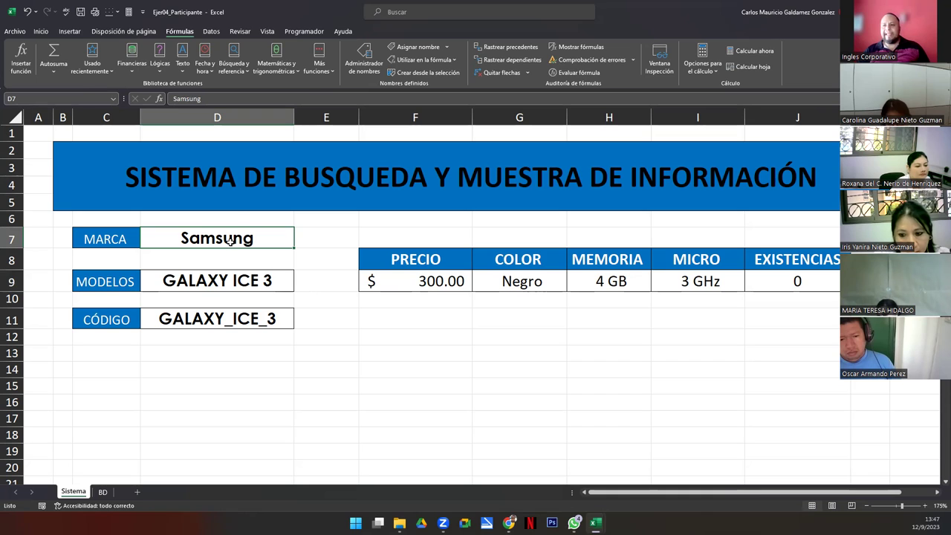
{"action": "key", "text": "Delete"}
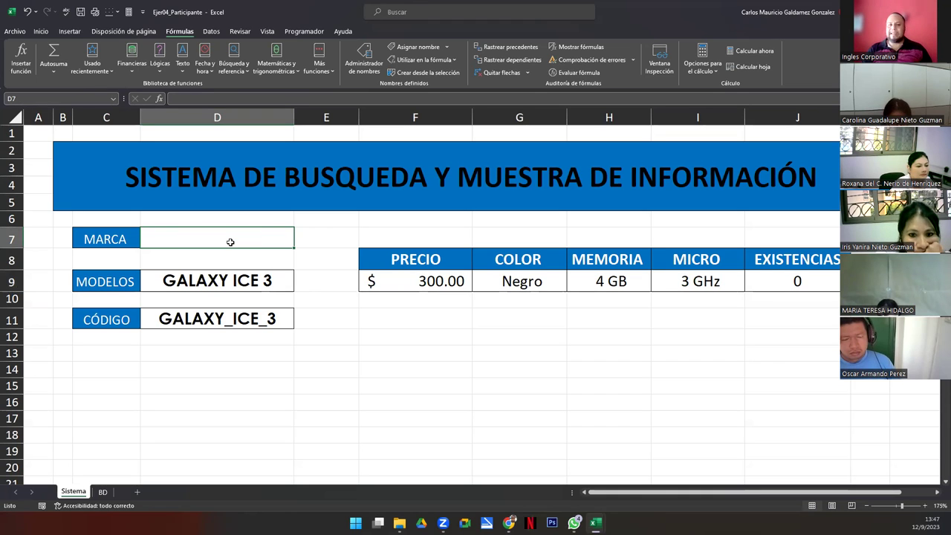
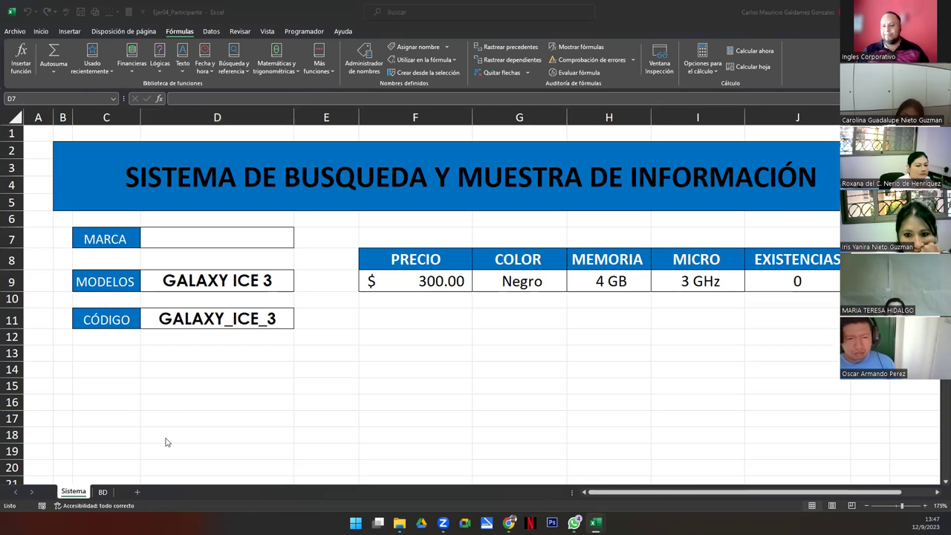
Give D7 a Lista validation with source =BD!$B$5:$B$13.
{"action": "left_click", "coordinate": [102, 492]}
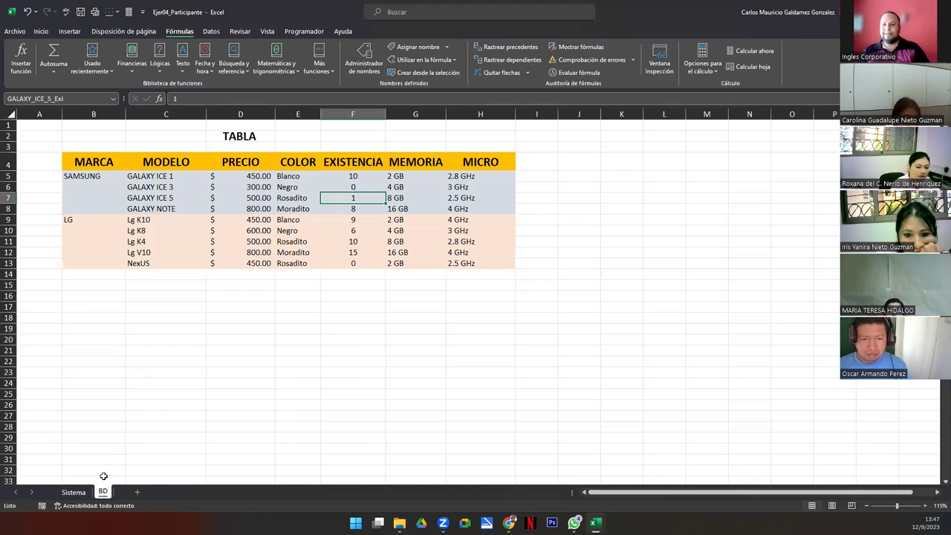
{"action": "left_click_drag", "start_coordinate": [78, 177], "coordinate": [88, 263]}
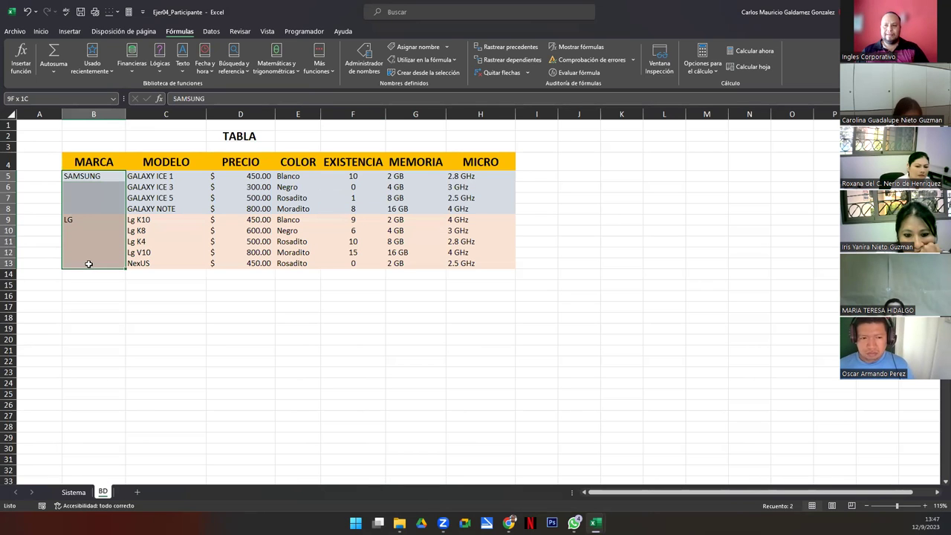
{"action": "left_click", "coordinate": [74, 492]}
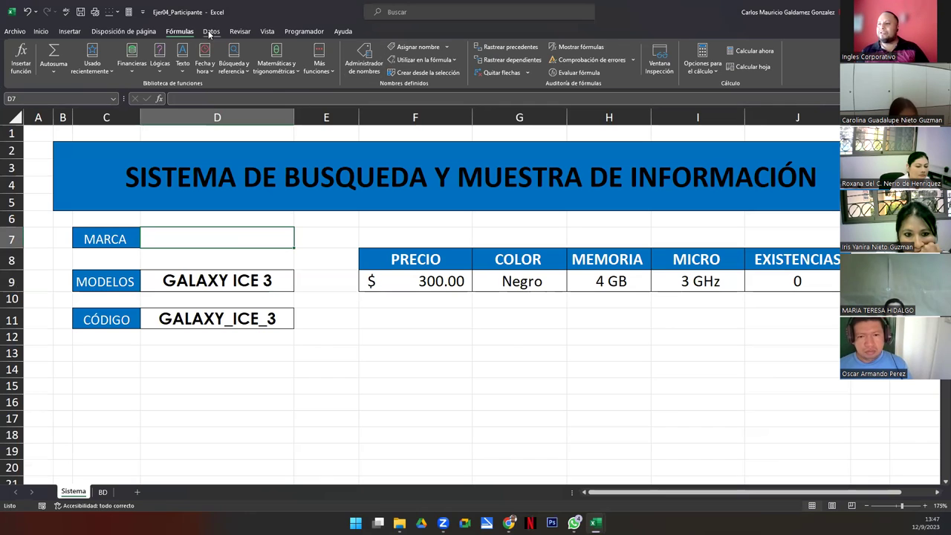
{"action": "left_click", "coordinate": [211, 32]}
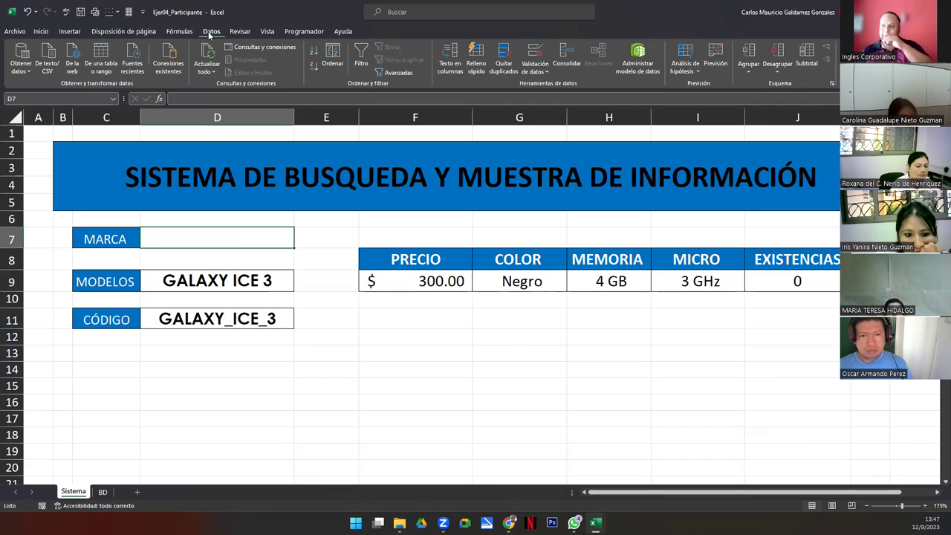
{"action": "left_click", "coordinate": [537, 49]}
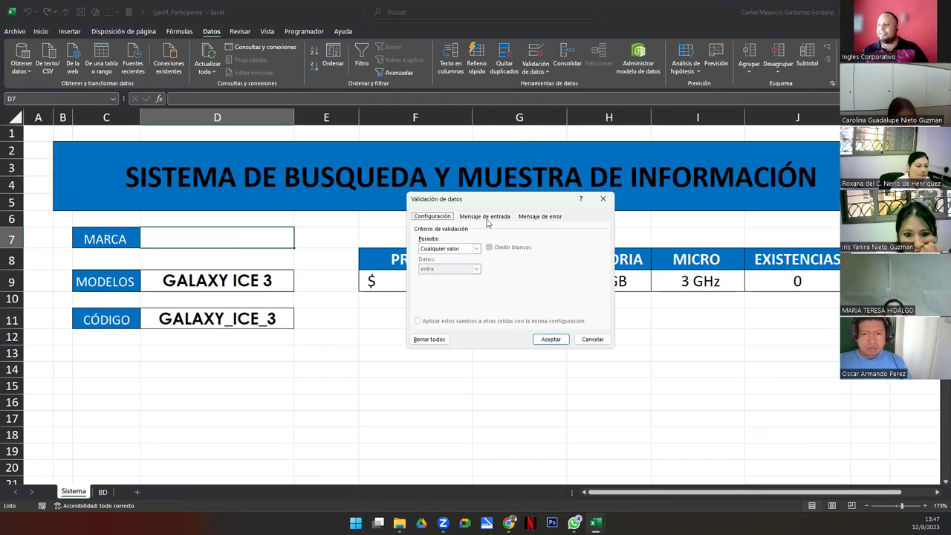
{"action": "left_click", "coordinate": [455, 249]}
{"action": "left_click", "coordinate": [442, 278]}
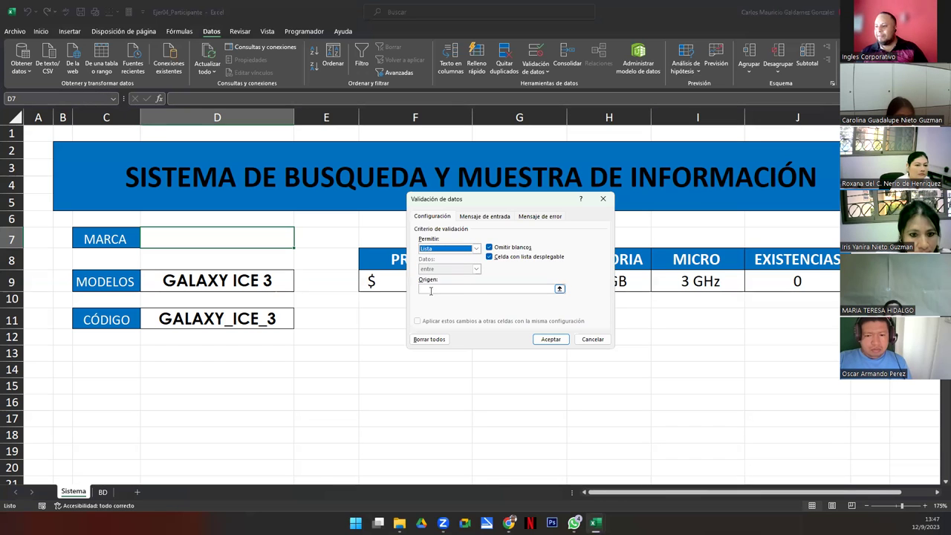
{"action": "left_click", "coordinate": [560, 289]}
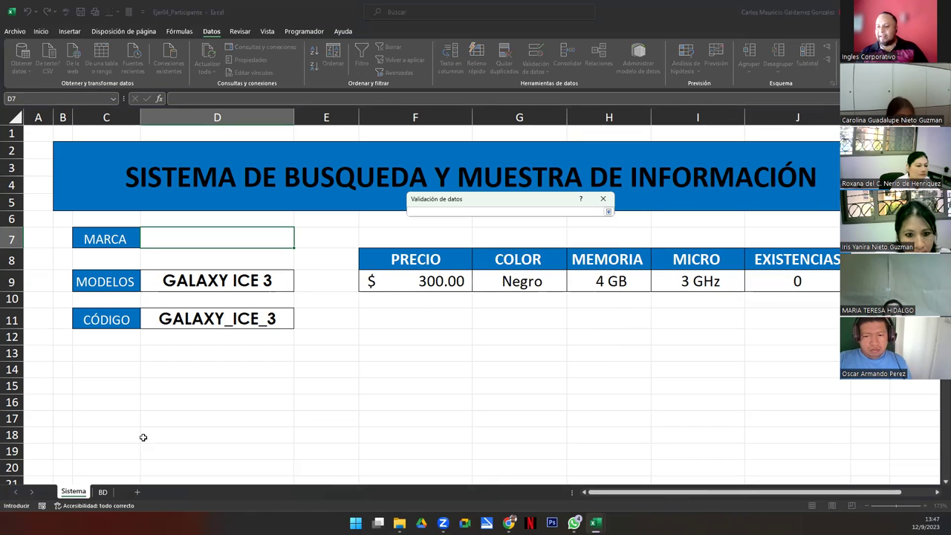
{"action": "left_click", "coordinate": [103, 492]}
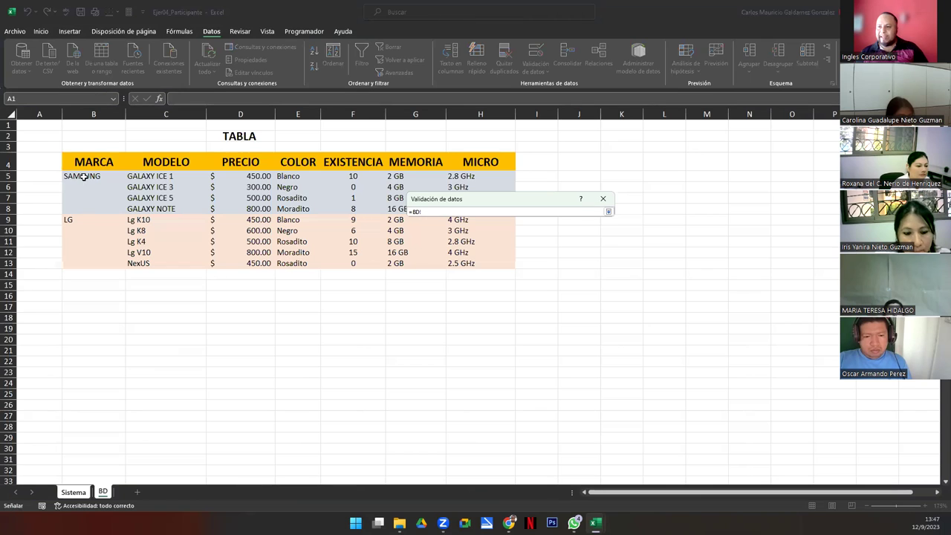
{"action": "left_click_drag", "start_coordinate": [84, 177], "coordinate": [94, 264]}
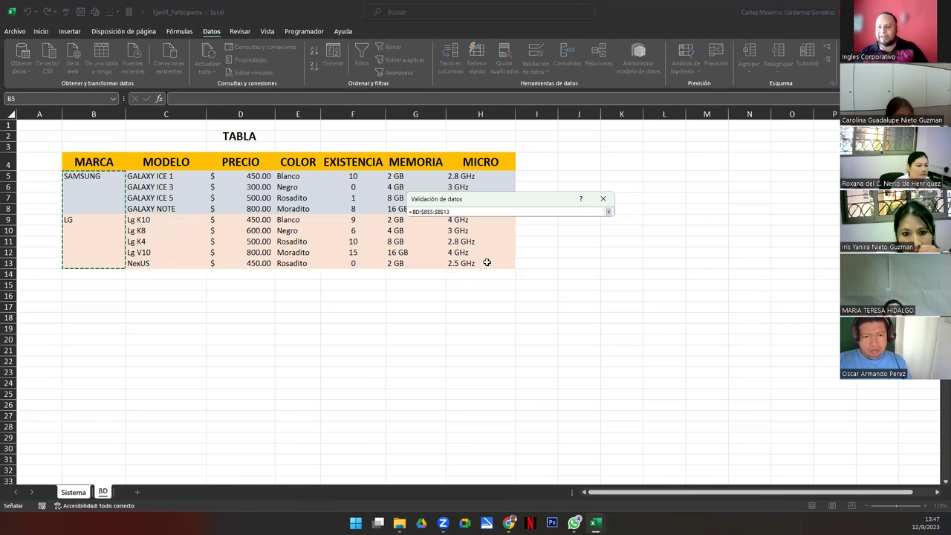
{"action": "left_click", "coordinate": [608, 212]}
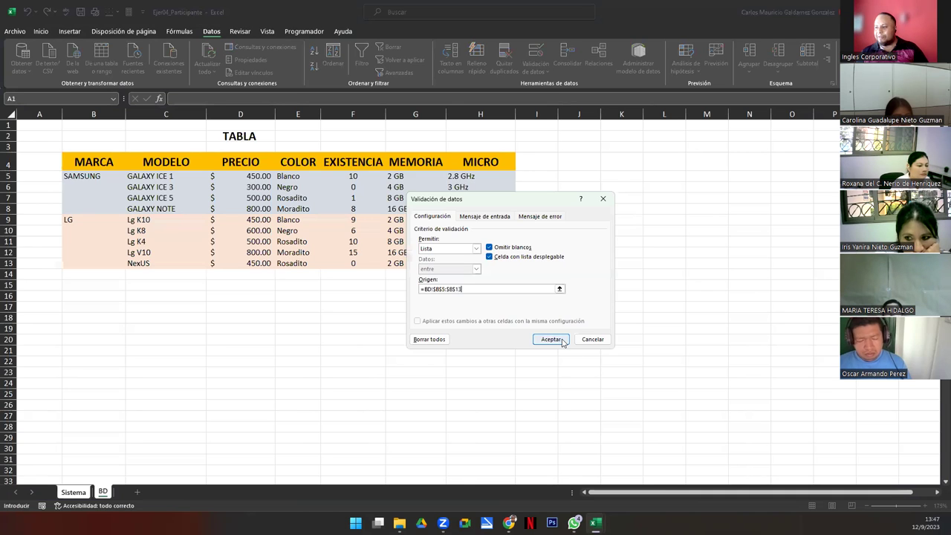
{"action": "left_click", "coordinate": [551, 339]}
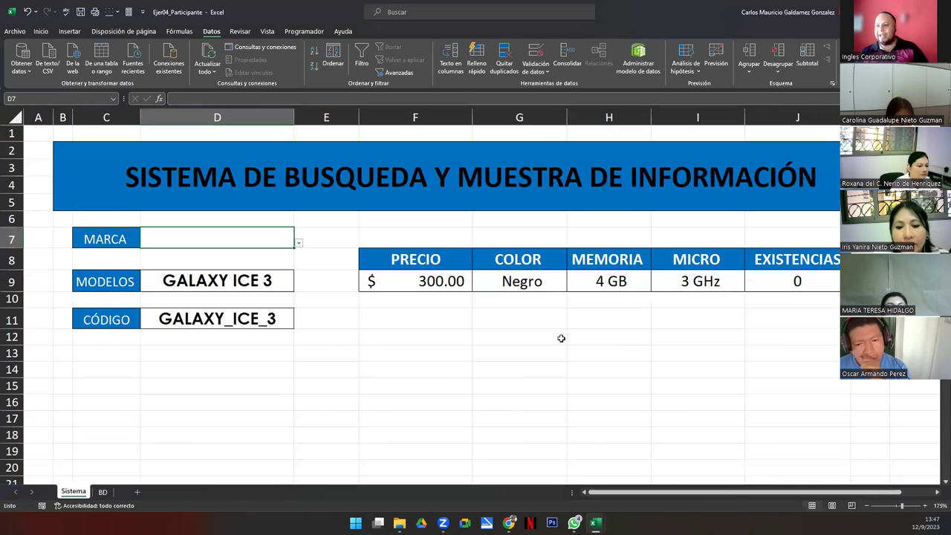
Test the MARCA brand drop-down, leaving D7 empty.
{"action": "left_click", "coordinate": [299, 246]}
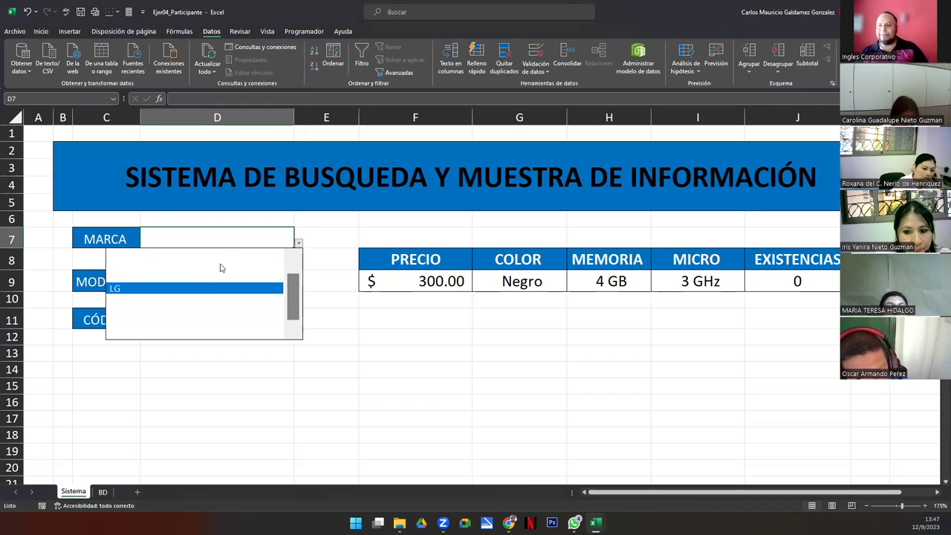
{"action": "left_click", "coordinate": [298, 242]}
{"action": "left_click", "coordinate": [535, 54]}
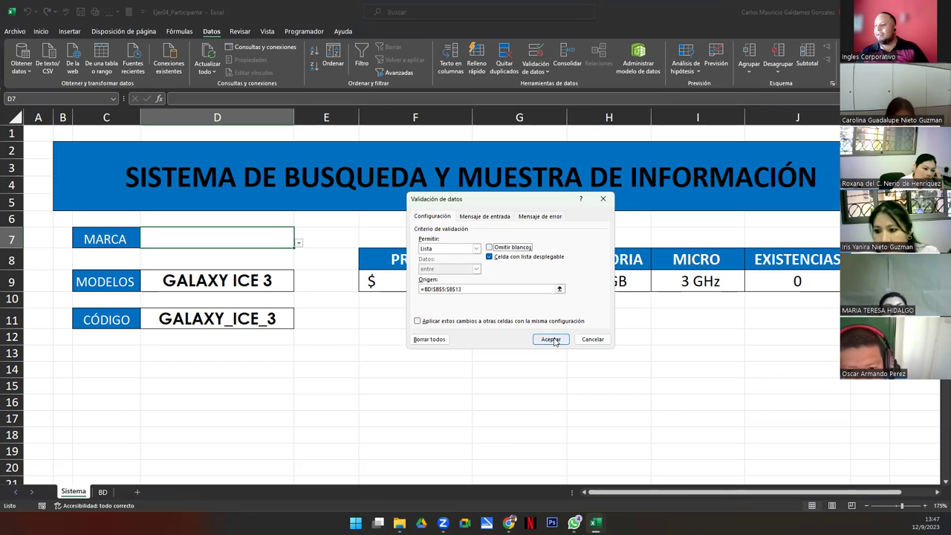
{"action": "left_click", "coordinate": [550, 338]}
{"action": "left_click", "coordinate": [298, 243]}
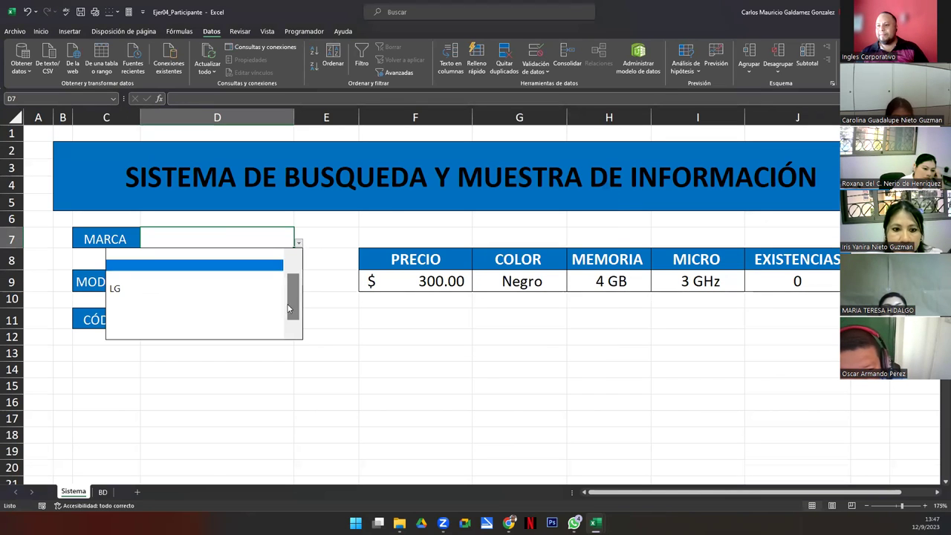
{"action": "scroll", "coordinate": [300, 261], "scroll_direction": "up", "scroll_amount": 1}
{"action": "scroll", "coordinate": [299, 264], "scroll_direction": "down", "scroll_amount": 2}
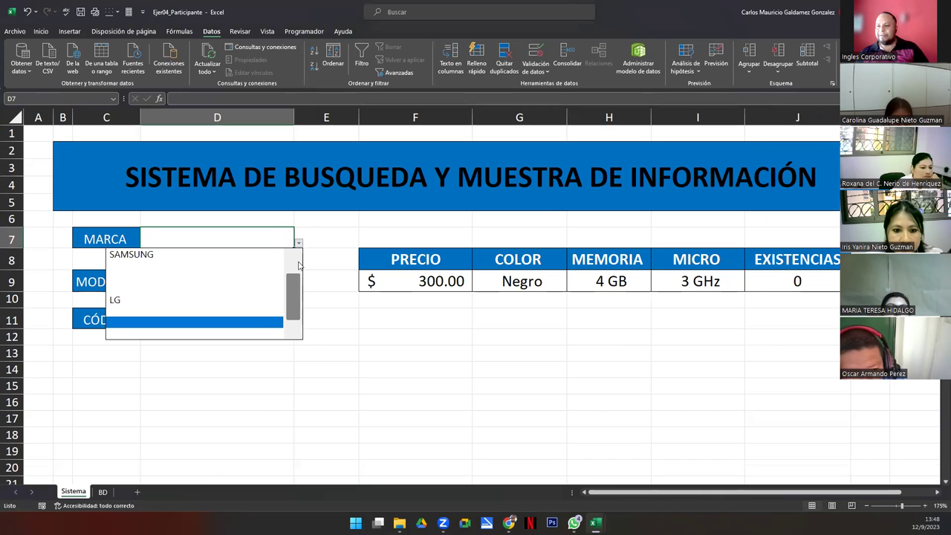
{"action": "left_click", "coordinate": [256, 231]}
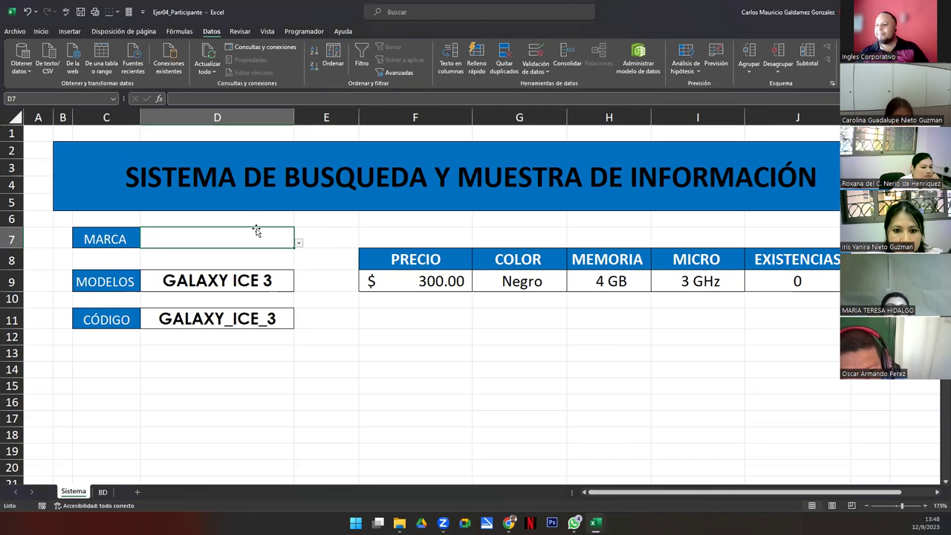
Toggle Omitir blancos and the in-cell drop-down in D7's validation, ending with the drop-down back on.
{"action": "left_click", "coordinate": [536, 52]}
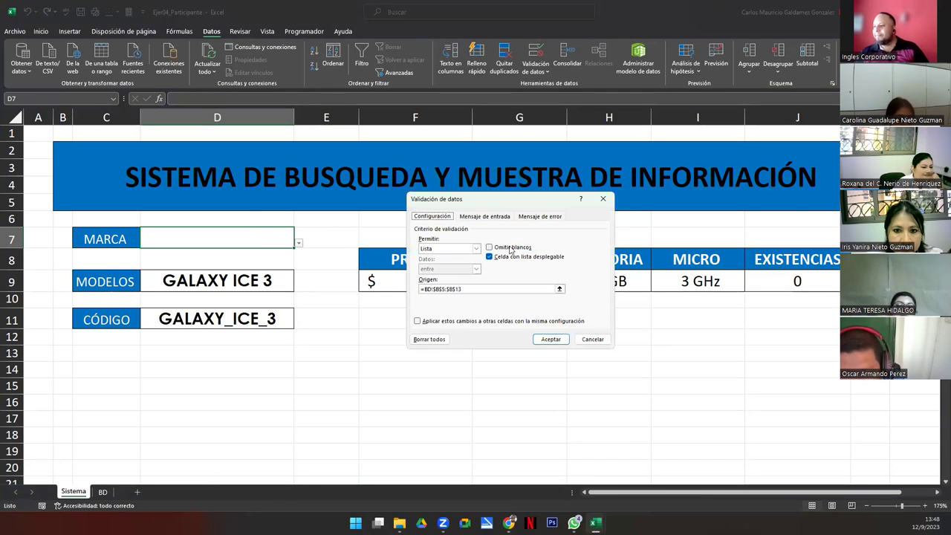
{"action": "left_click", "coordinate": [490, 256]}
{"action": "left_click", "coordinate": [489, 247]}
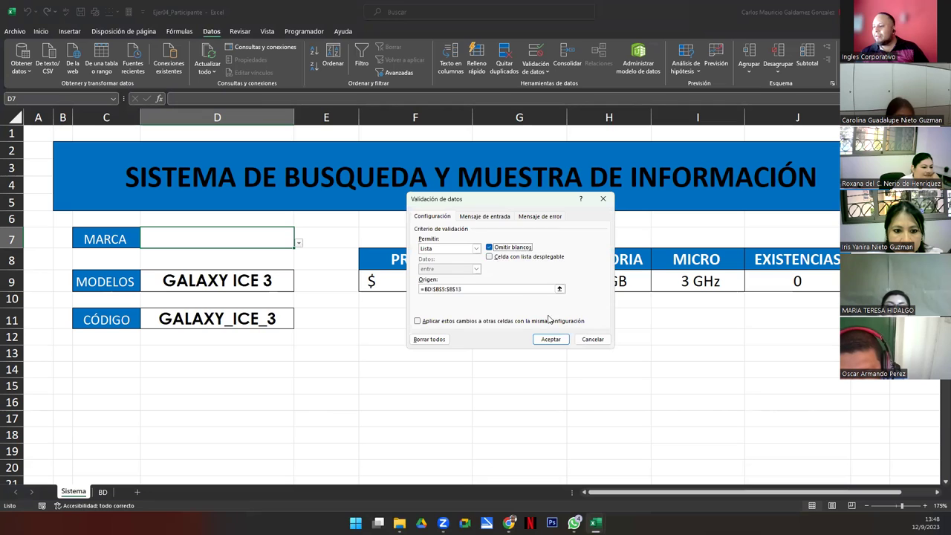
{"action": "left_click", "coordinate": [550, 342]}
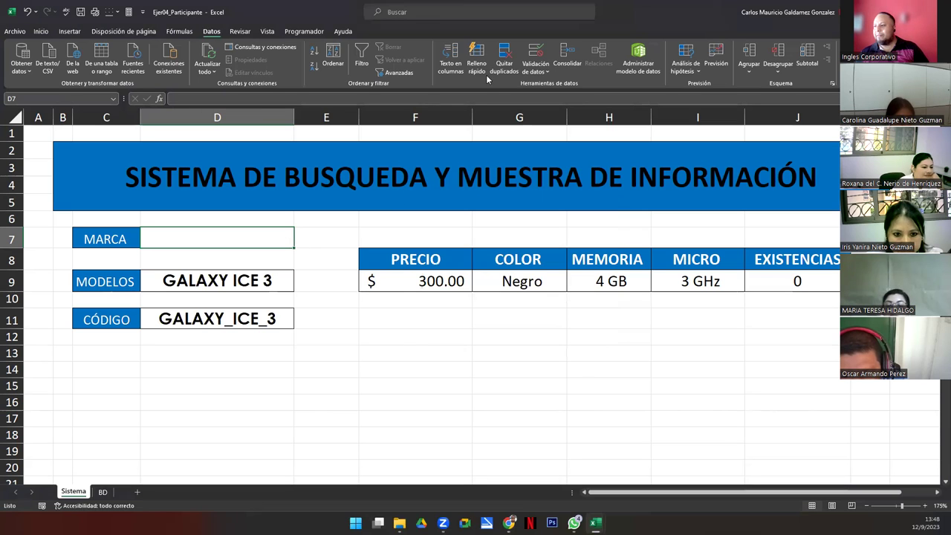
{"action": "left_click", "coordinate": [535, 52]}
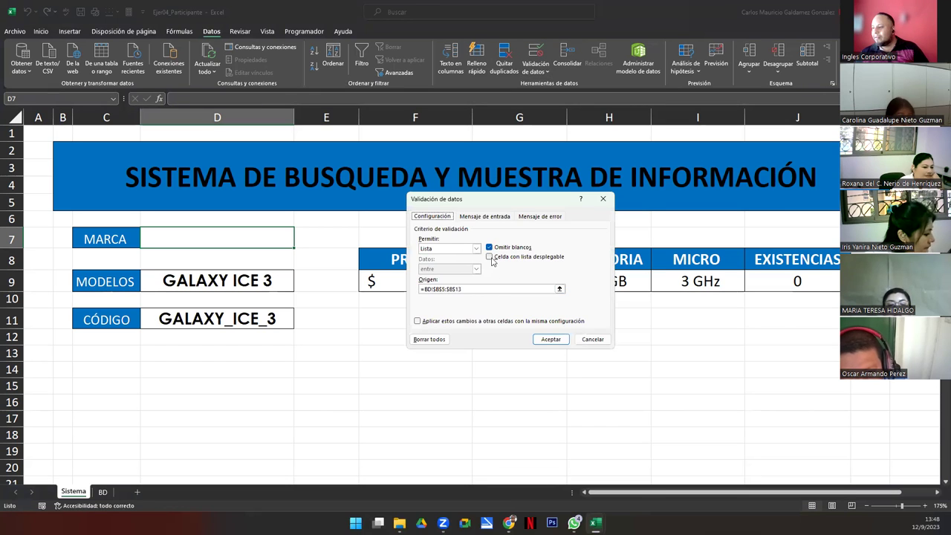
{"action": "left_click", "coordinate": [489, 247]}
{"action": "left_click", "coordinate": [549, 339]}
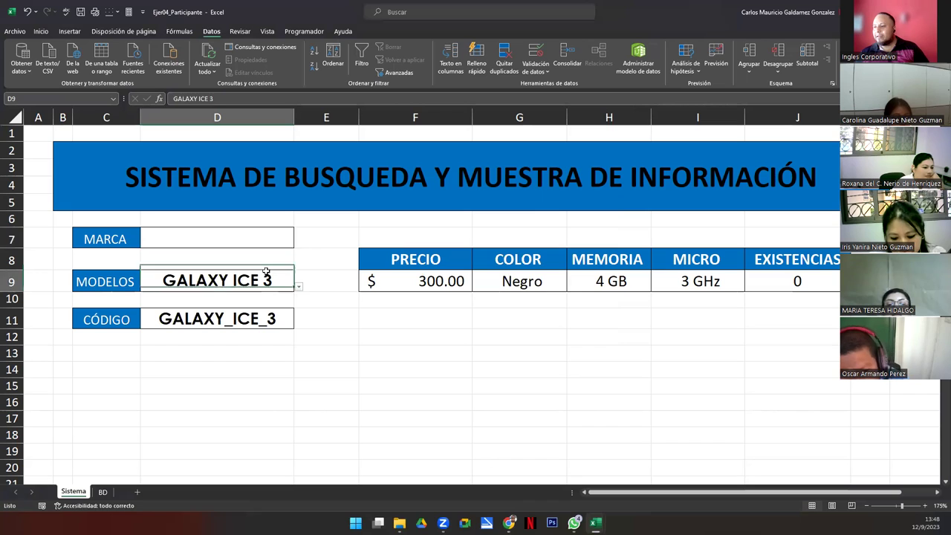
{"action": "left_click", "coordinate": [535, 51]}
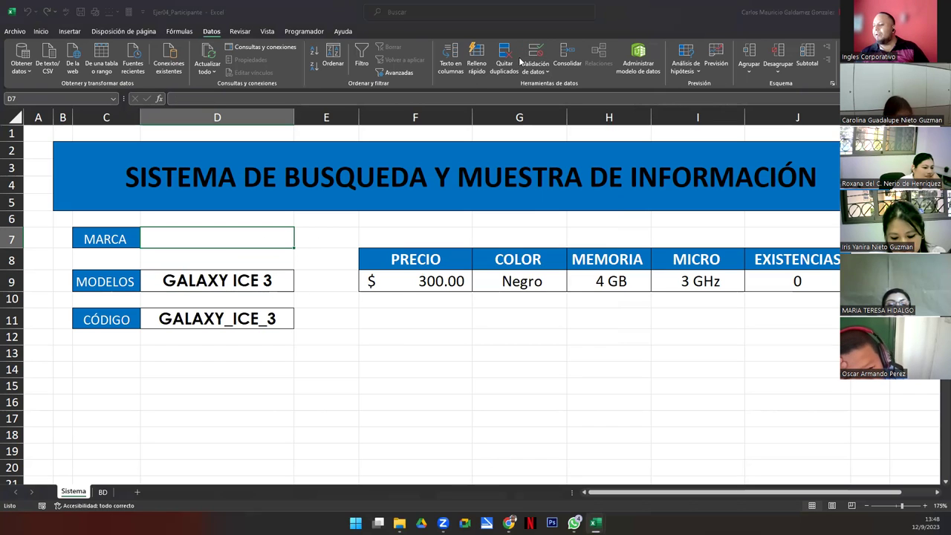
{"action": "left_click", "coordinate": [490, 257]}
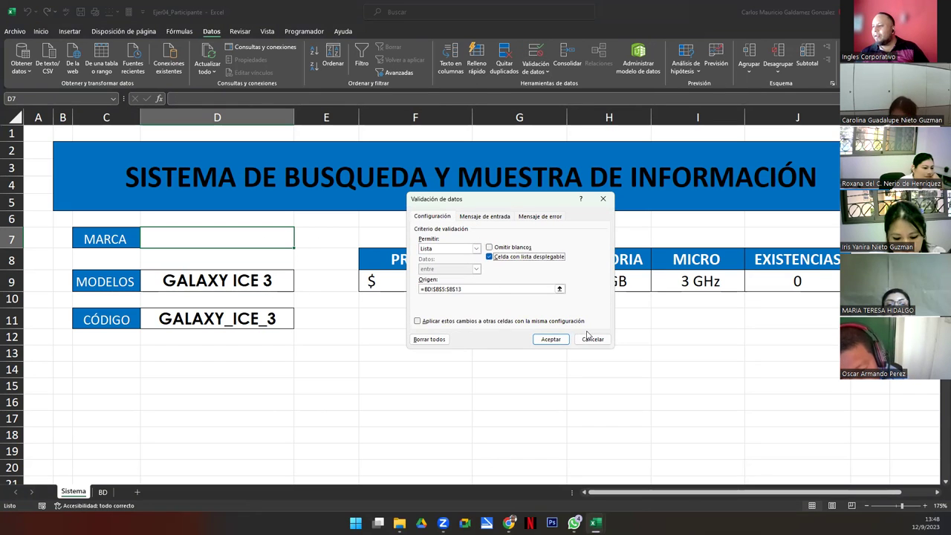
{"action": "left_click", "coordinate": [551, 339]}
Choose LG, then SAMSUNG as the MARCA brand in D7.
{"action": "left_click", "coordinate": [297, 245]}
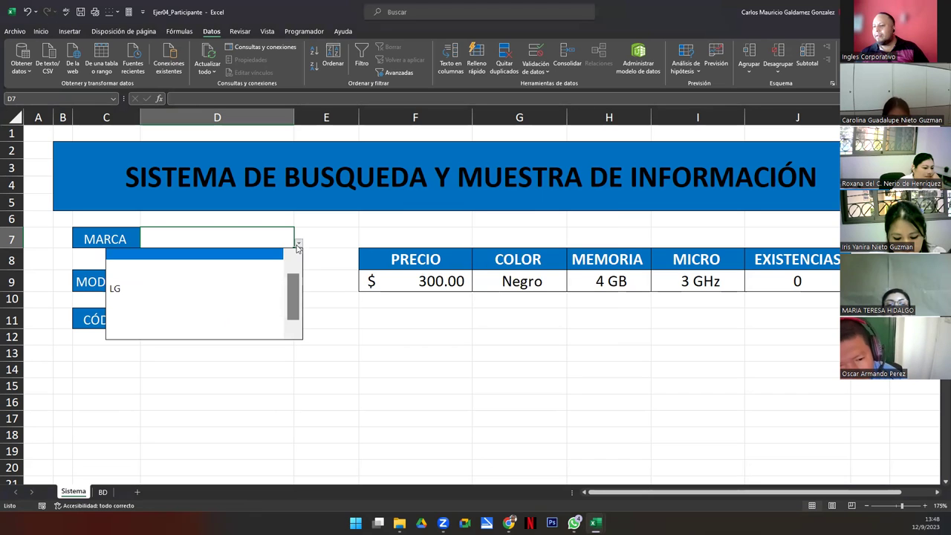
{"action": "left_click", "coordinate": [177, 292]}
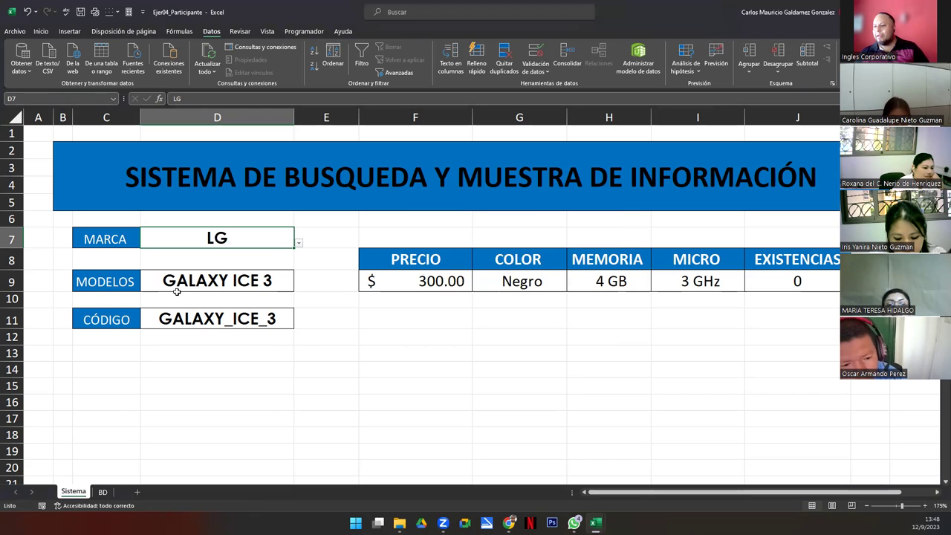
{"action": "left_click", "coordinate": [298, 244]}
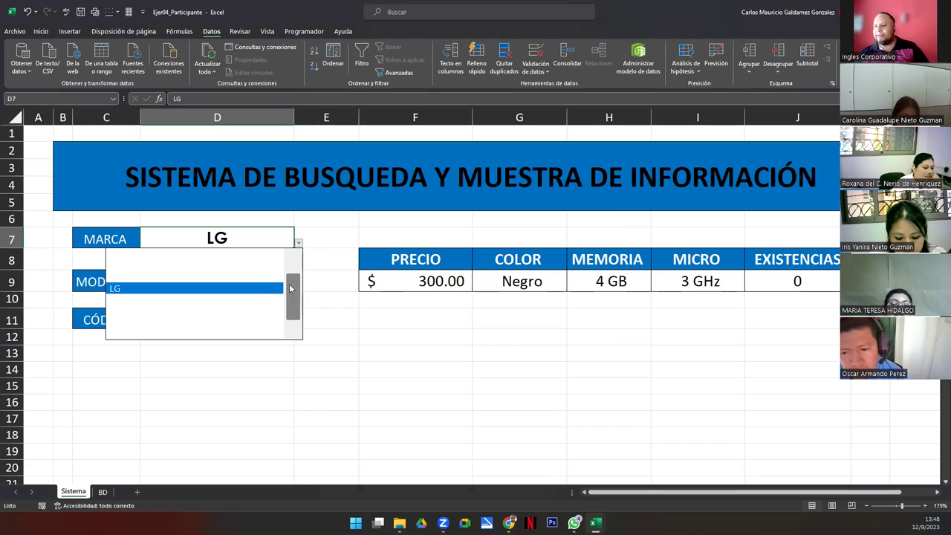
{"action": "scroll", "coordinate": [290, 288], "scroll_direction": "up", "scroll_amount": 1}
{"action": "left_click", "coordinate": [162, 254]}
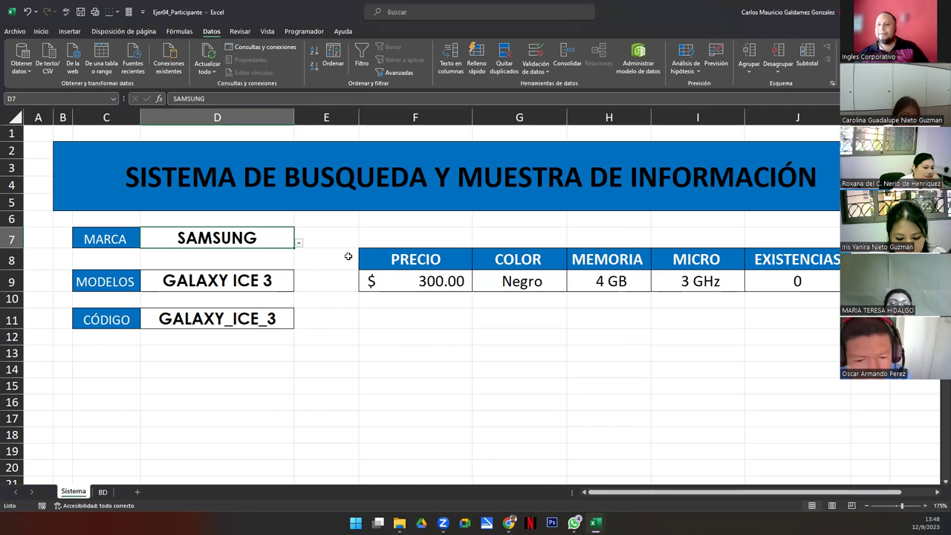
{"action": "left_click", "coordinate": [298, 243]}
{"action": "left_click", "coordinate": [103, 492]}
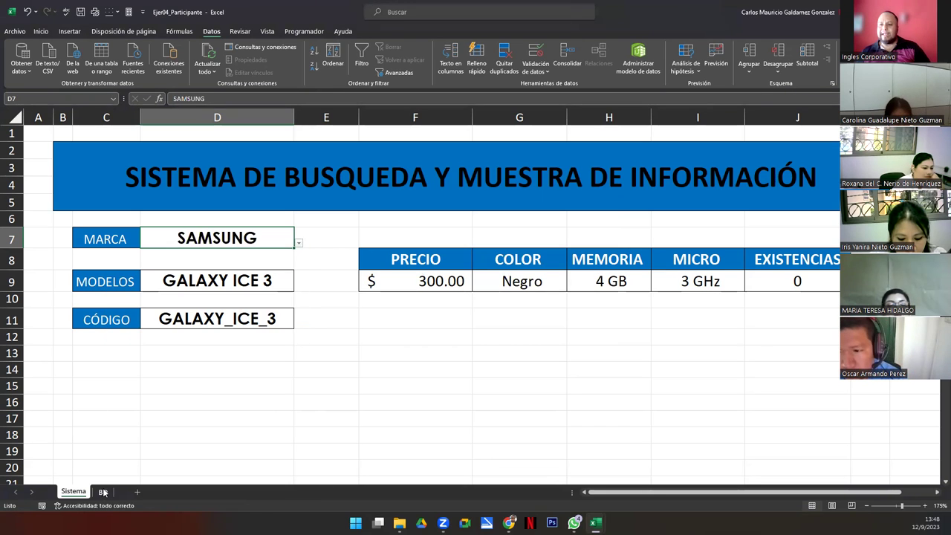
{"action": "left_click", "coordinate": [104, 492]}
Merge and centre B5:B8 (SAMSUNG) and B9:B13 (LG) on BD, then return to Sistema.
{"action": "left_click_drag", "start_coordinate": [89, 187], "coordinate": [89, 209]}
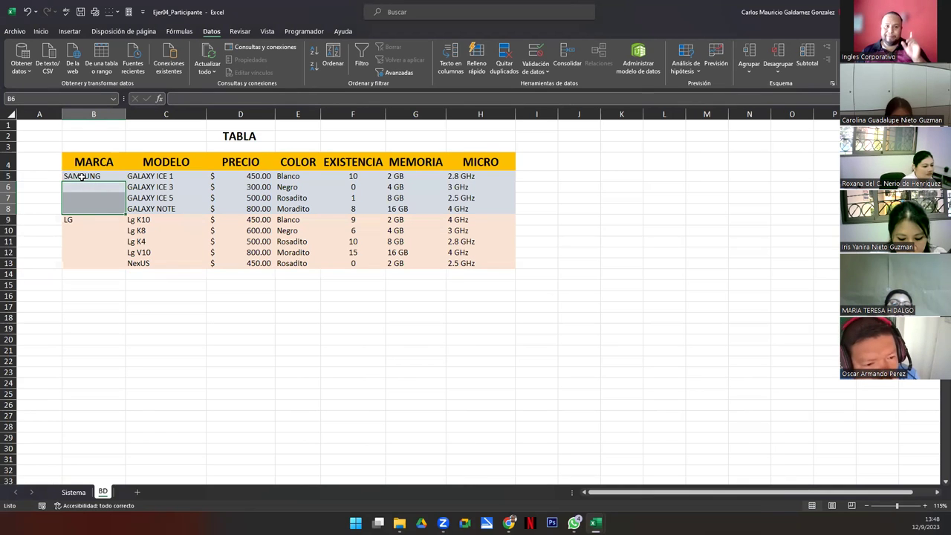
{"action": "left_click_drag", "start_coordinate": [82, 177], "coordinate": [88, 209]}
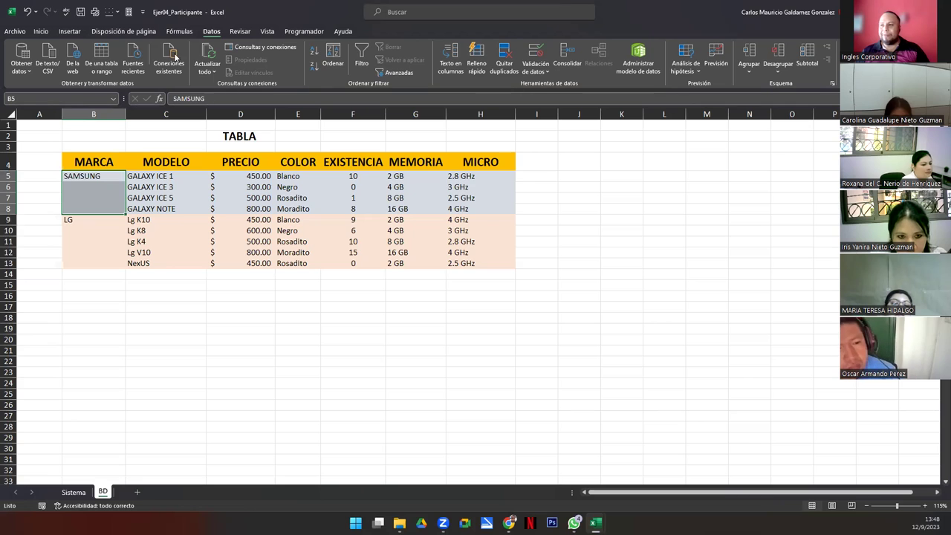
{"action": "left_click", "coordinate": [41, 31]}
{"action": "left_click", "coordinate": [312, 66]}
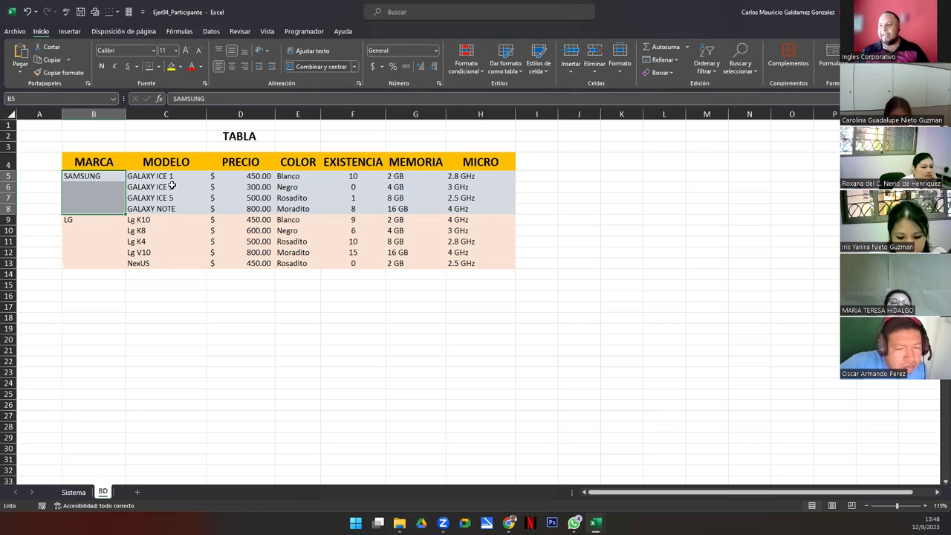
{"action": "left_click_drag", "start_coordinate": [72, 218], "coordinate": [83, 267]}
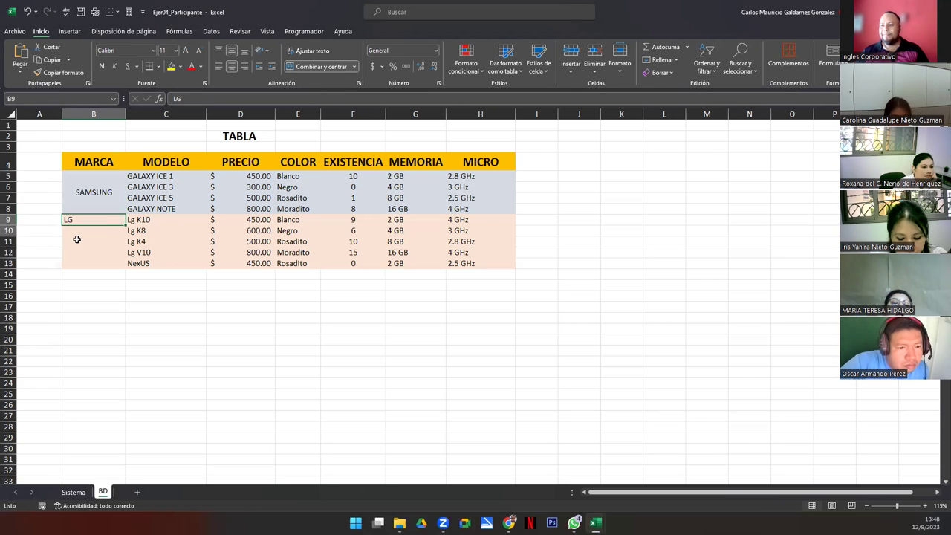
{"action": "left_click", "coordinate": [308, 66]}
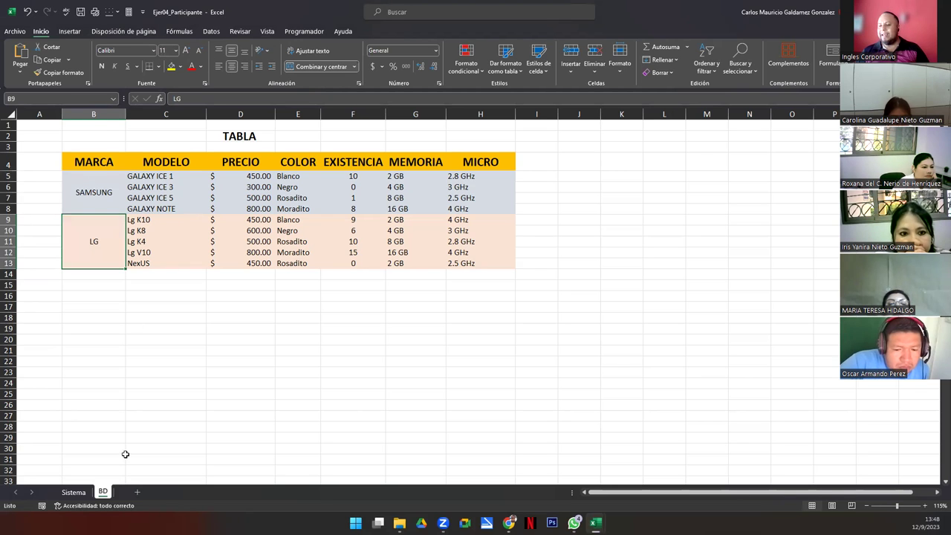
{"action": "key", "text": "ctrl+Page_Up"}
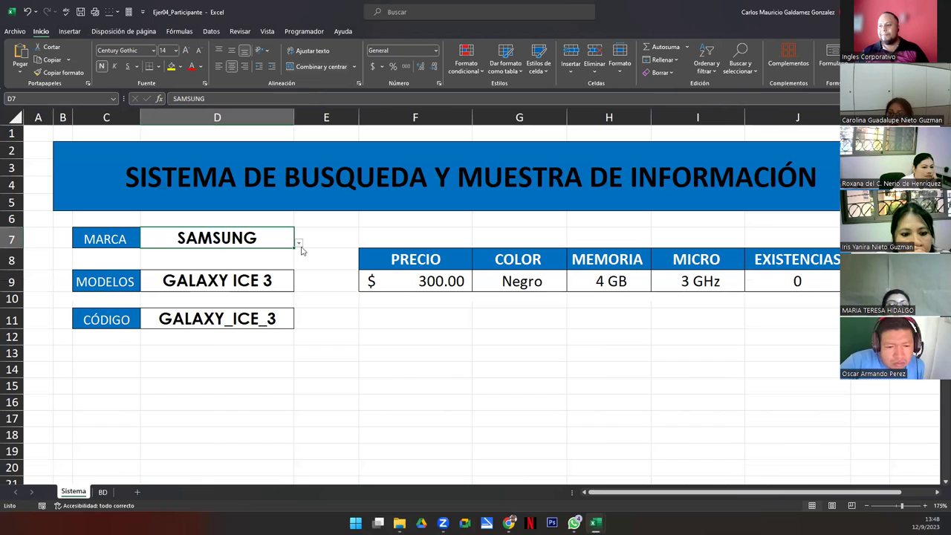
Turn on Omitir blancos in D7's brand list validation.
{"action": "left_click", "coordinate": [298, 243]}
{"action": "left_click", "coordinate": [215, 251]}
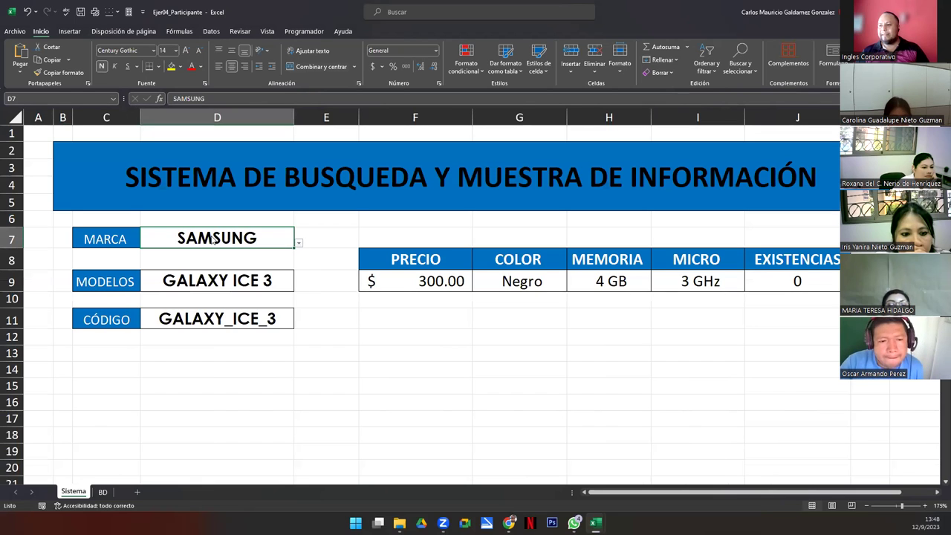
{"action": "left_click", "coordinate": [211, 31]}
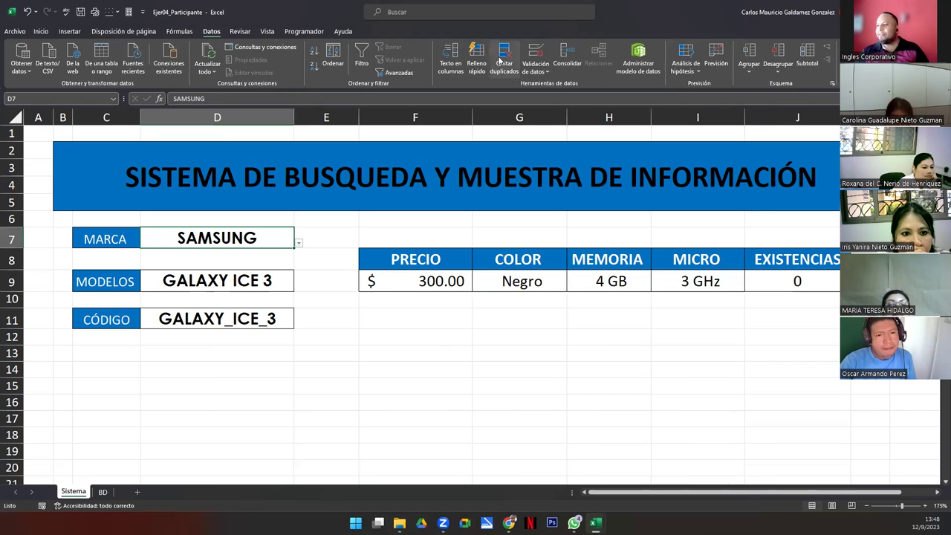
{"action": "left_click", "coordinate": [532, 53]}
{"action": "left_click", "coordinate": [492, 248]}
{"action": "left_click", "coordinate": [550, 340]}
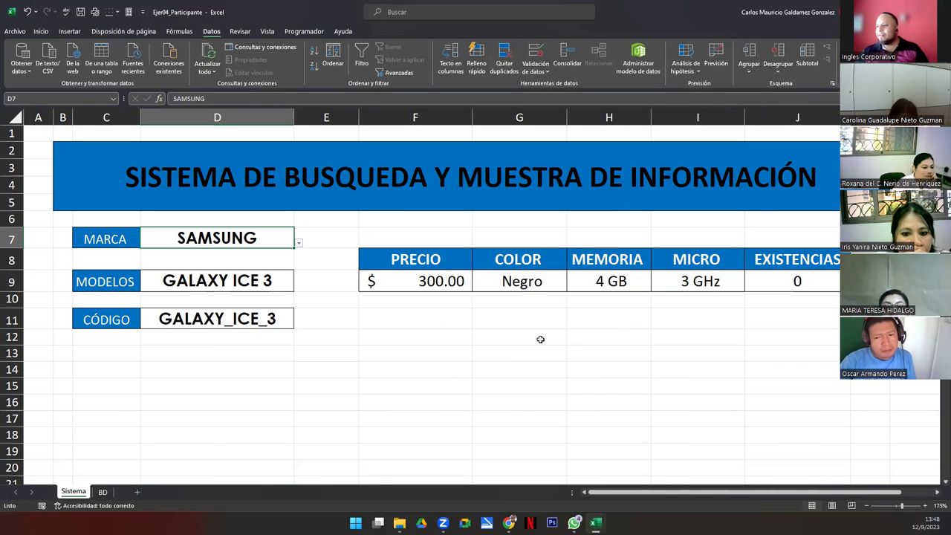
Check the validation's BD source range, then choose LG as the MARCA brand.
{"action": "left_click", "coordinate": [298, 242]}
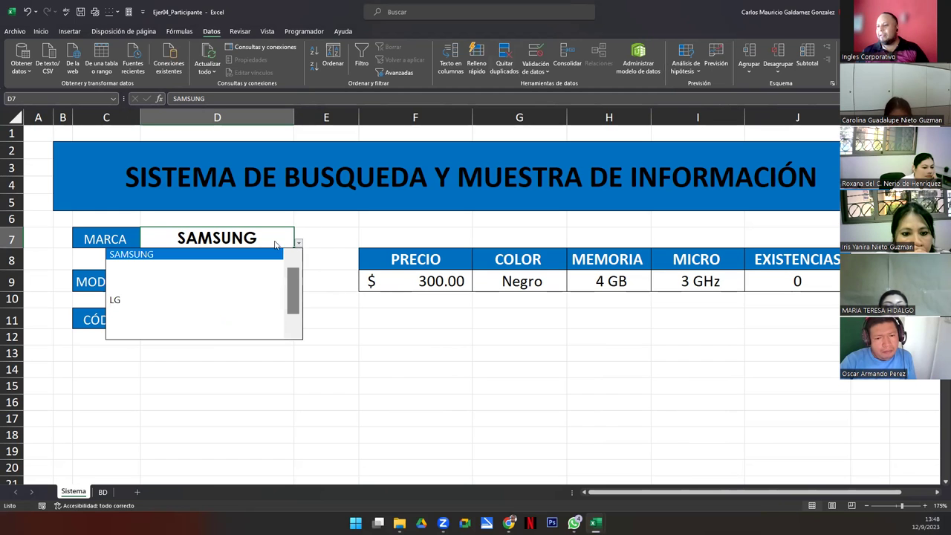
{"action": "left_click", "coordinate": [275, 244]}
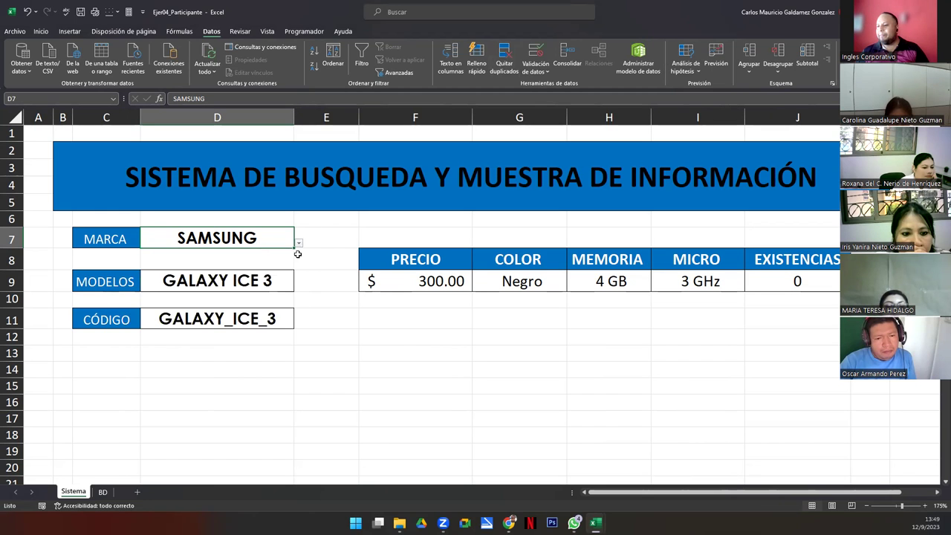
{"action": "left_click", "coordinate": [543, 52]}
{"action": "left_click", "coordinate": [477, 289]}
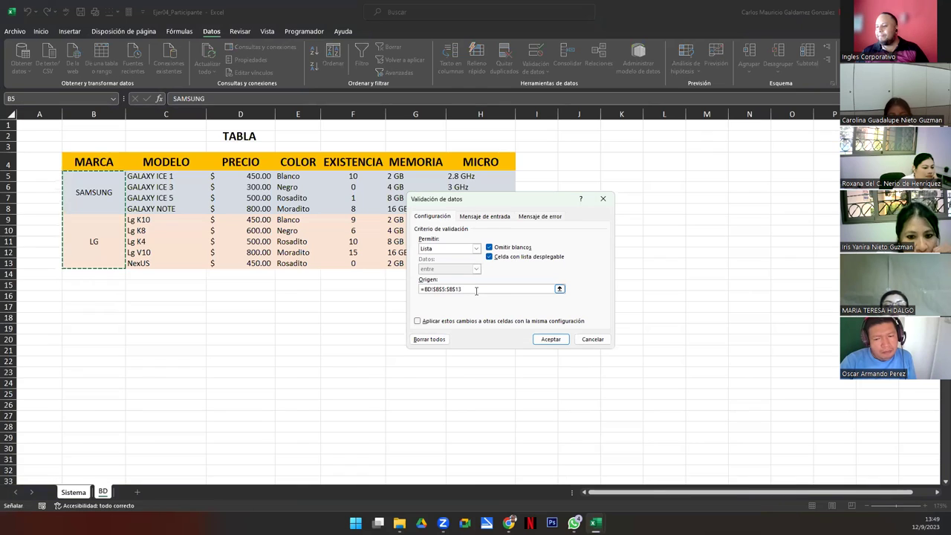
{"action": "left_click", "coordinate": [550, 339]}
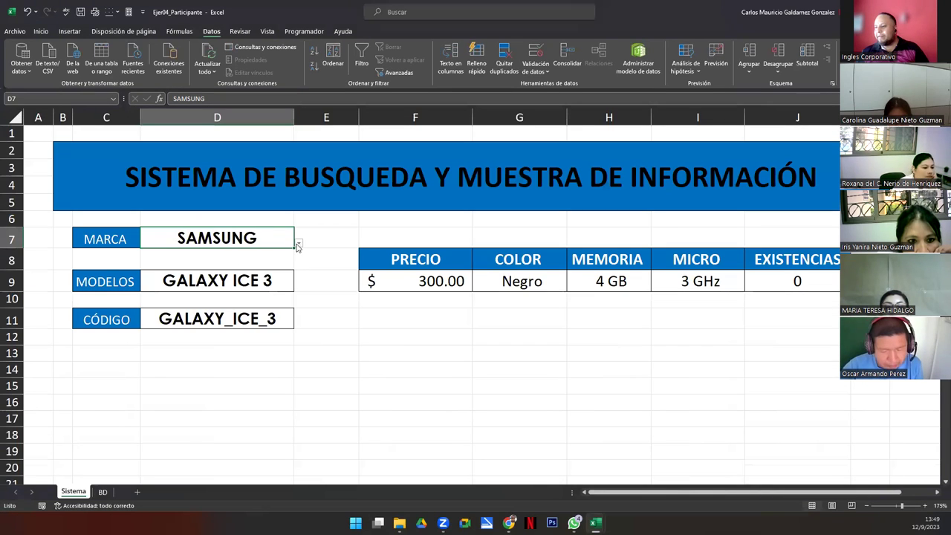
{"action": "left_click", "coordinate": [297, 244]}
{"action": "left_click", "coordinate": [149, 298]}
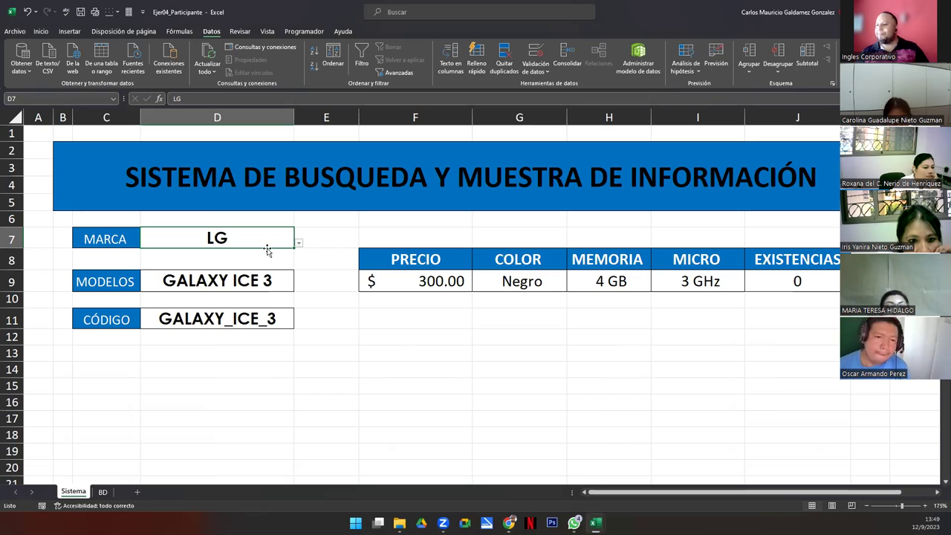
Clear D7's validation, recreate it as Lista from =BD!$B$5:$B$13, and pick a blank entry.
{"action": "left_click", "coordinate": [531, 52]}
{"action": "left_click", "coordinate": [430, 338]}
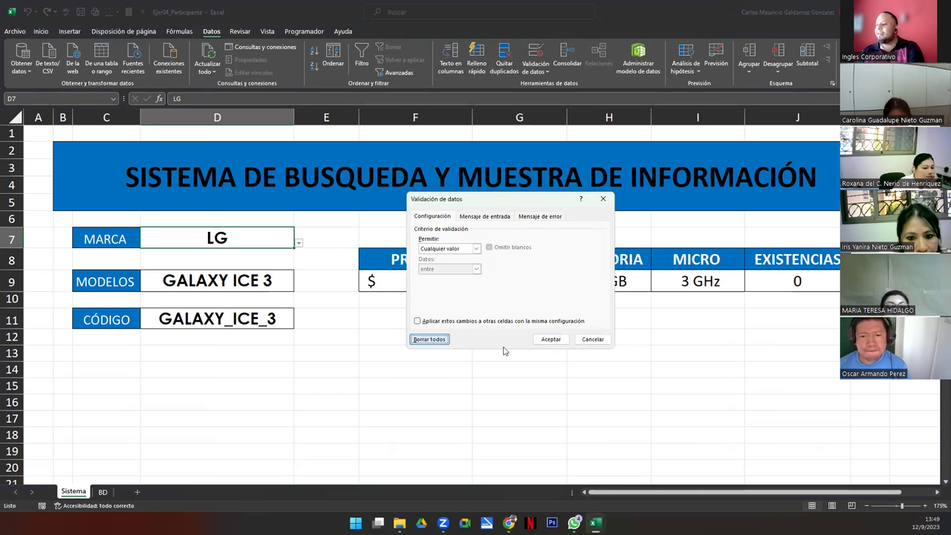
{"action": "left_click", "coordinate": [472, 249]}
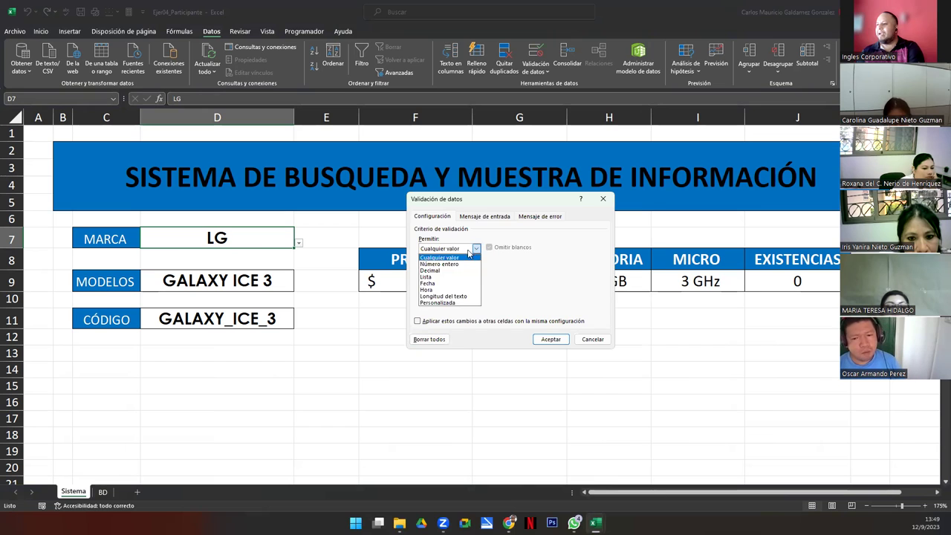
{"action": "left_click", "coordinate": [446, 277]}
{"action": "left_click", "coordinate": [561, 290]}
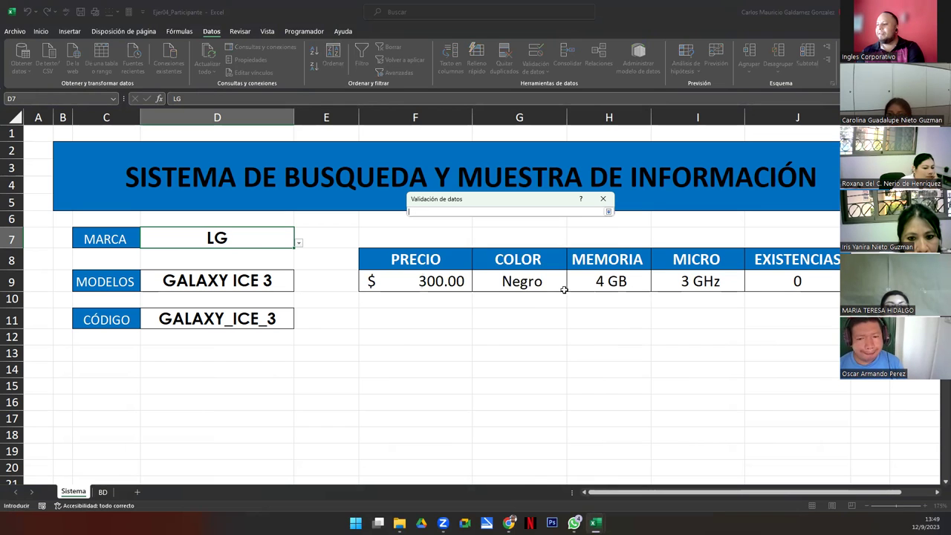
{"action": "left_click_drag", "start_coordinate": [100, 204], "coordinate": [97, 240]}
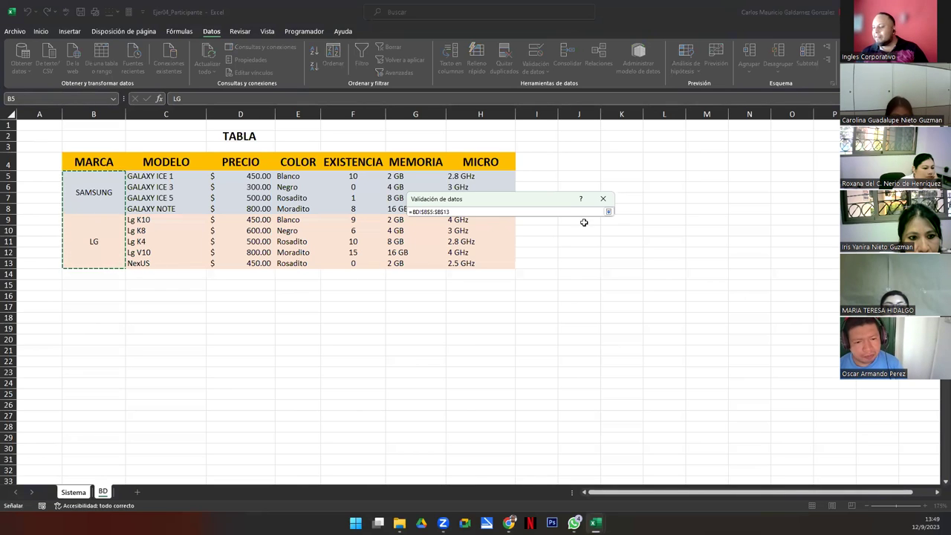
{"action": "left_click", "coordinate": [608, 212]}
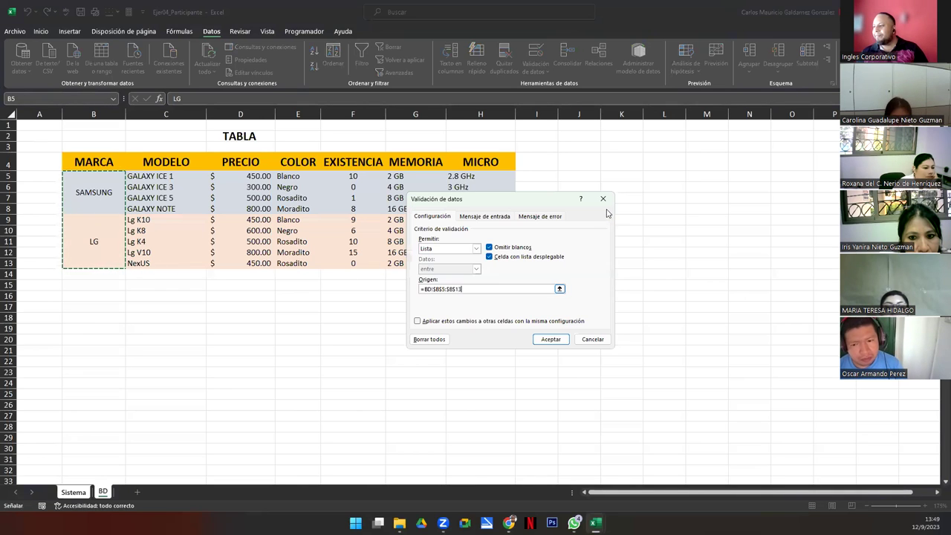
{"action": "left_click", "coordinate": [551, 339]}
{"action": "left_click", "coordinate": [299, 244]}
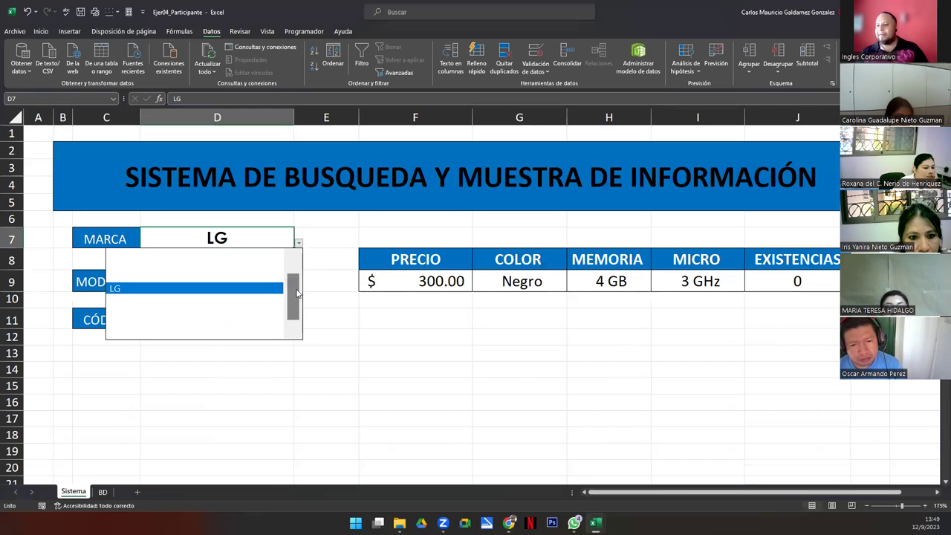
{"action": "scroll", "coordinate": [297, 293], "scroll_direction": "up", "scroll_amount": 1}
{"action": "left_click", "coordinate": [130, 286]}
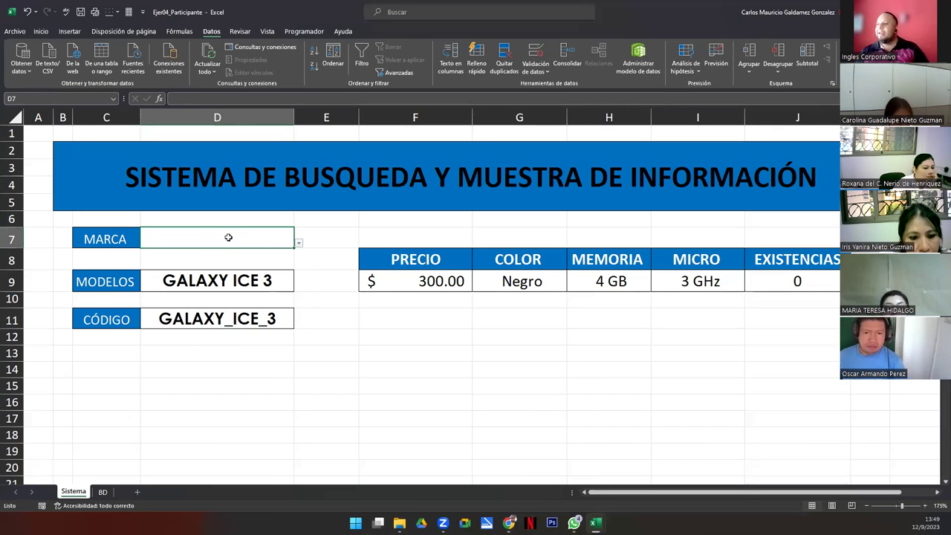
Copy the BD brand cells B5:B13 into column J starting at J4.
{"action": "left_click", "coordinate": [105, 492]}
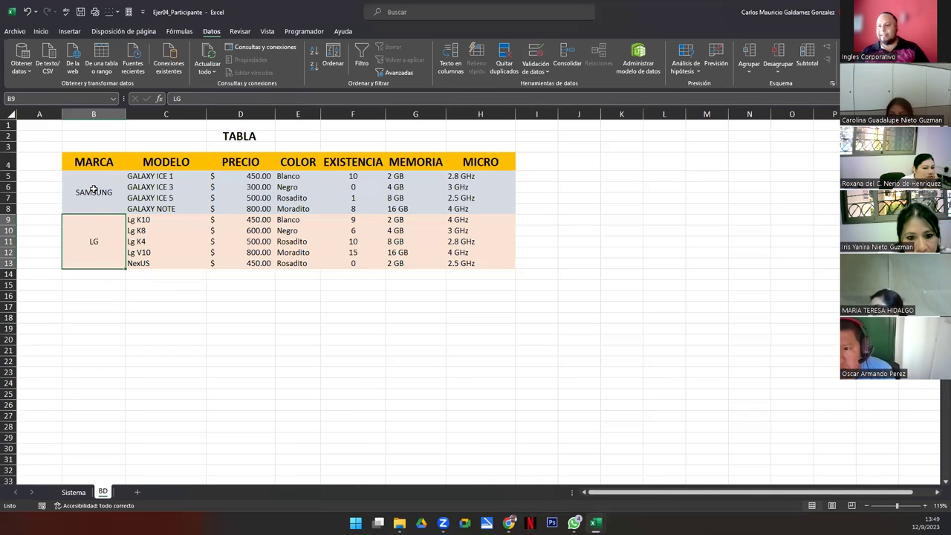
{"action": "left_click_drag", "start_coordinate": [94, 189], "coordinate": [94, 233]}
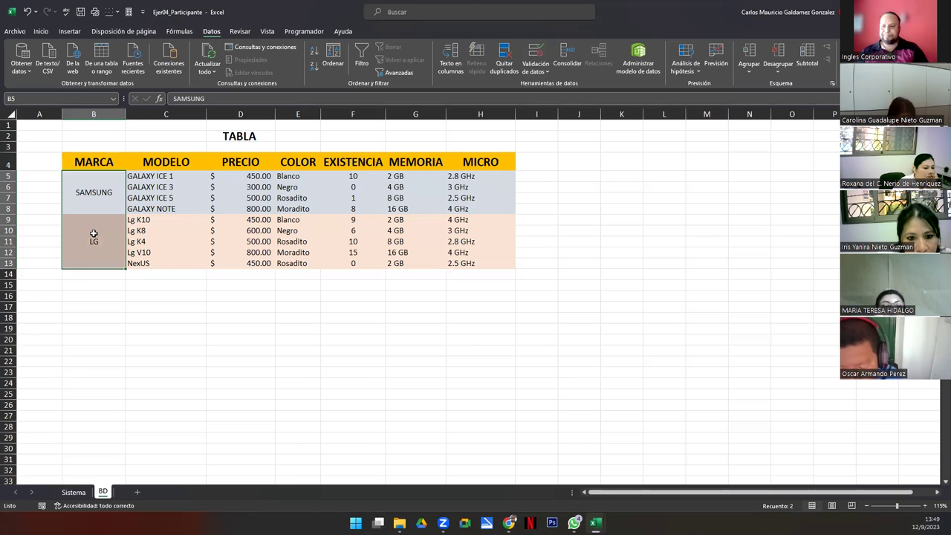
{"action": "key", "text": "ctrl+Page_Up"}
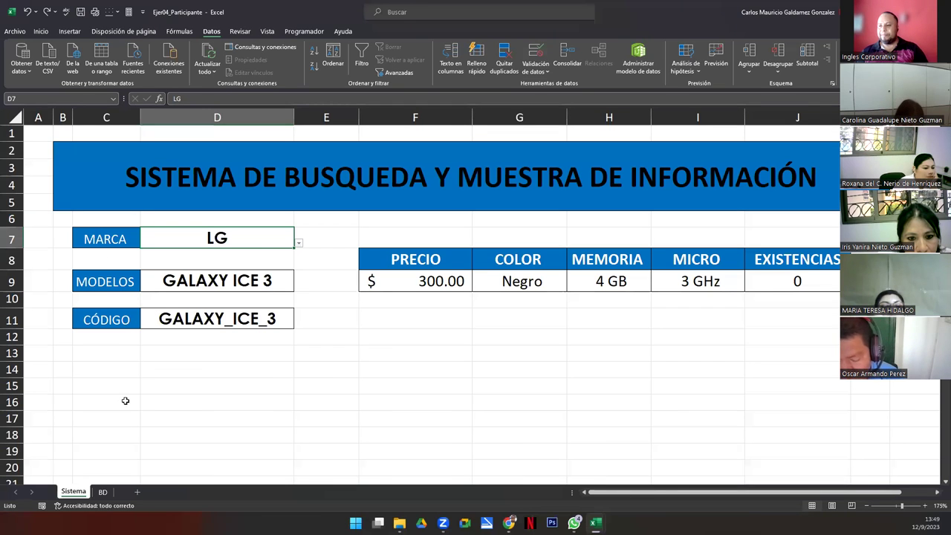
{"action": "left_click", "coordinate": [102, 493]}
{"action": "left_click_drag", "start_coordinate": [99, 192], "coordinate": [98, 255]}
{"action": "key", "text": "ctrl+c"}
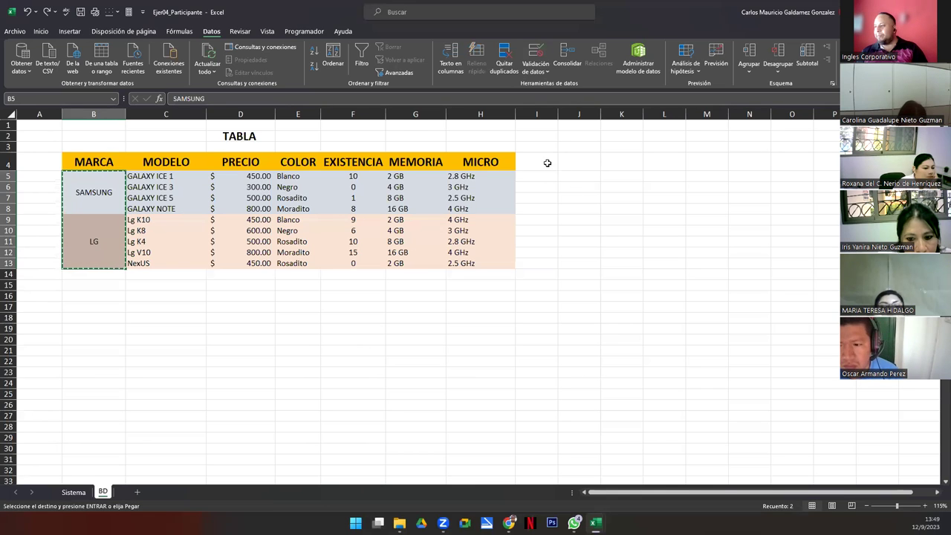
{"action": "left_click", "coordinate": [590, 160]}
{"action": "key", "text": "ctrl+v"}
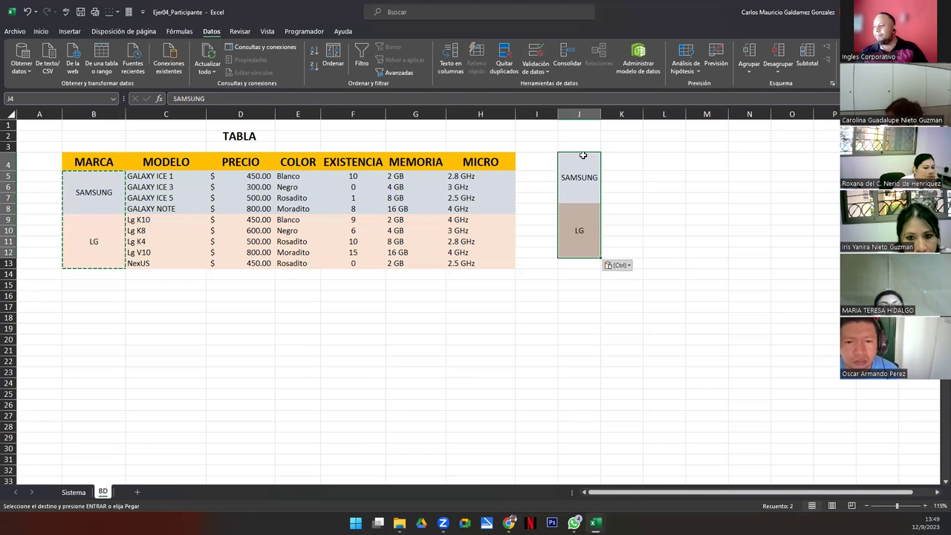
Unmerge the pasted SAMSUNG and LG blocks and move LG up to J5.
{"action": "left_click", "coordinate": [41, 31]}
{"action": "left_click", "coordinate": [331, 66]}
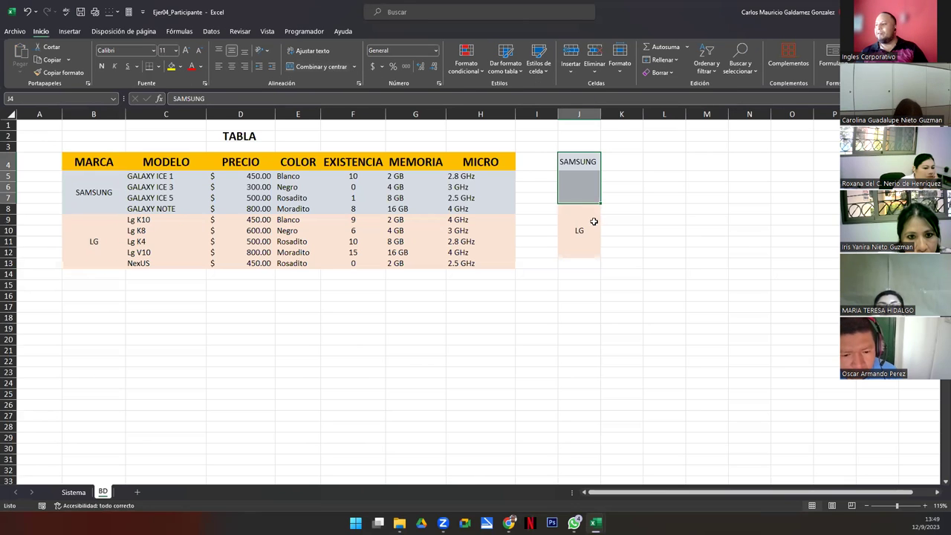
{"action": "left_click", "coordinate": [587, 226]}
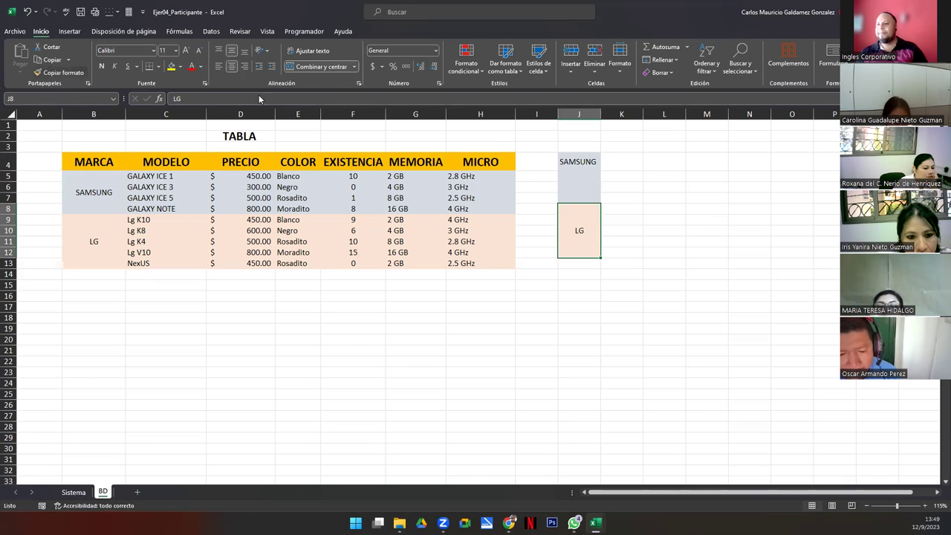
{"action": "left_click", "coordinate": [319, 69]}
{"action": "left_click", "coordinate": [579, 208]}
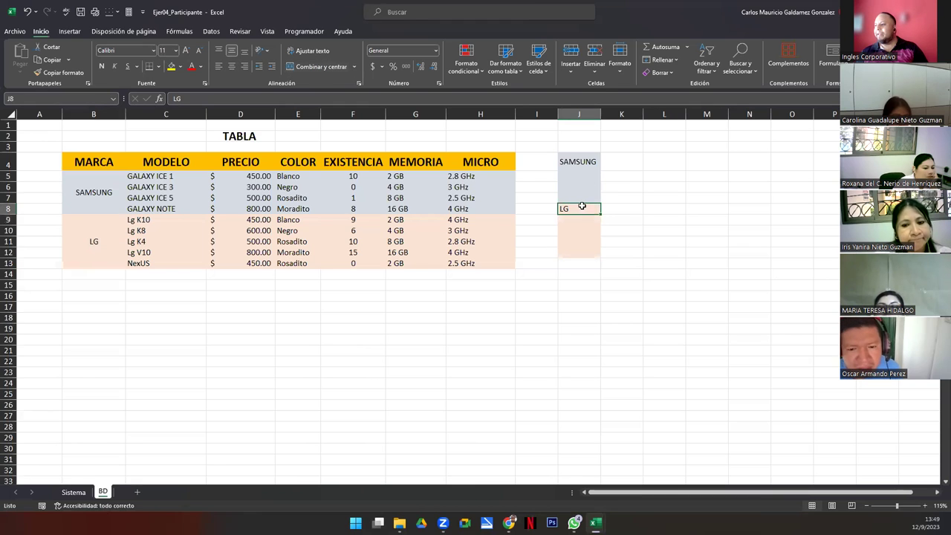
{"action": "left_click_drag", "start_coordinate": [583, 200], "coordinate": [583, 178]}
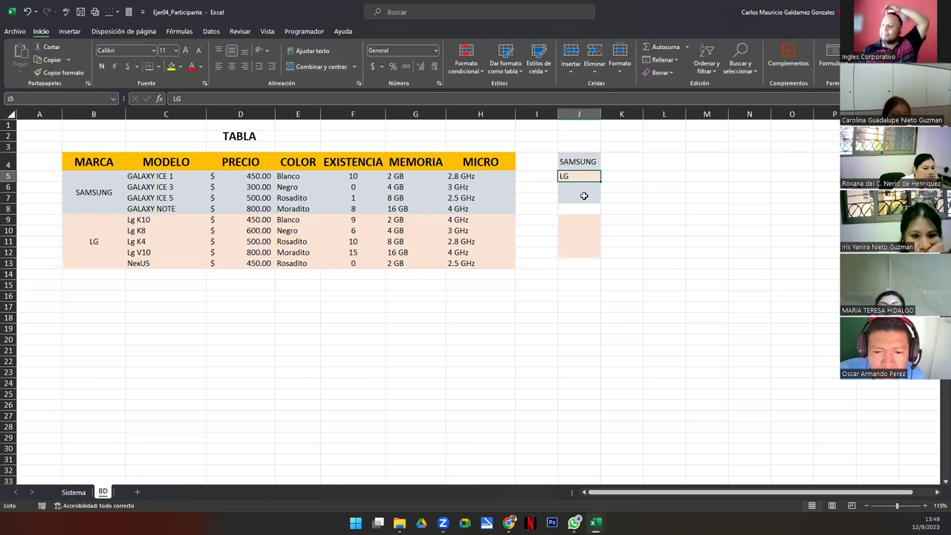
{"action": "left_click", "coordinate": [613, 195]}
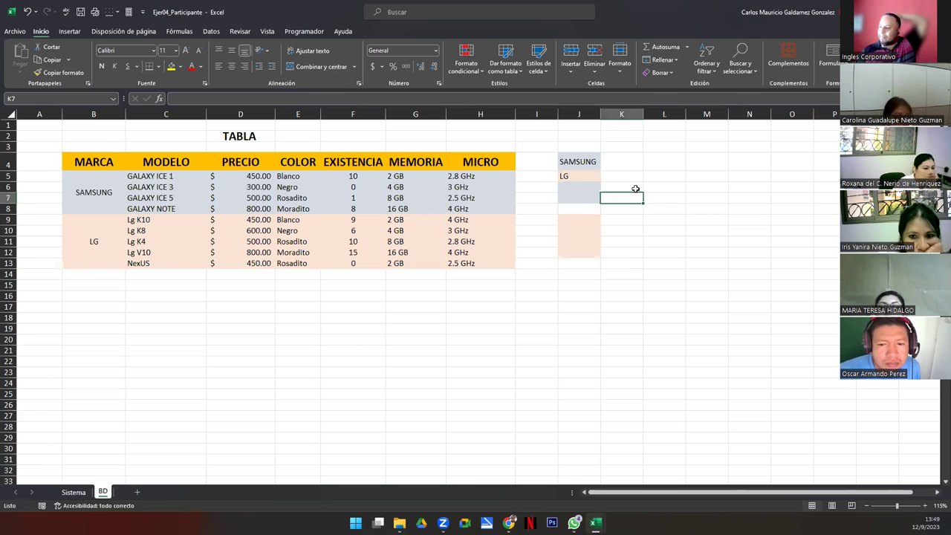
{"action": "mouse_move", "coordinate": [542, 191]}
{"action": "left_mouse_down"}
{"action": "mouse_move", "coordinate": [542, 263]}
{"action": "mouse_move", "coordinate": [615, 269]}
{"action": "left_mouse_up"}
Enter the heading Marcas in J3 and select J4:J5.
{"action": "left_click", "coordinate": [578, 150]}
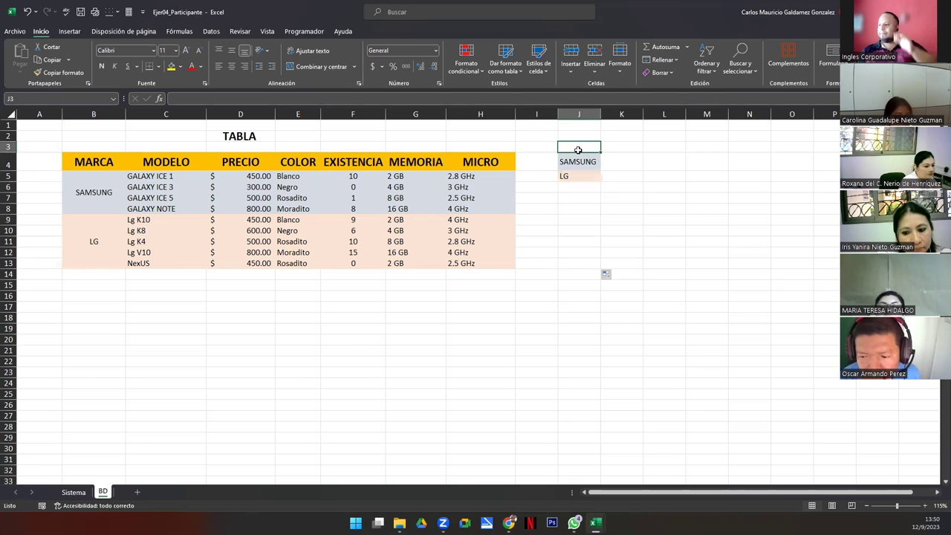
{"action": "type", "text": "MArcas"}
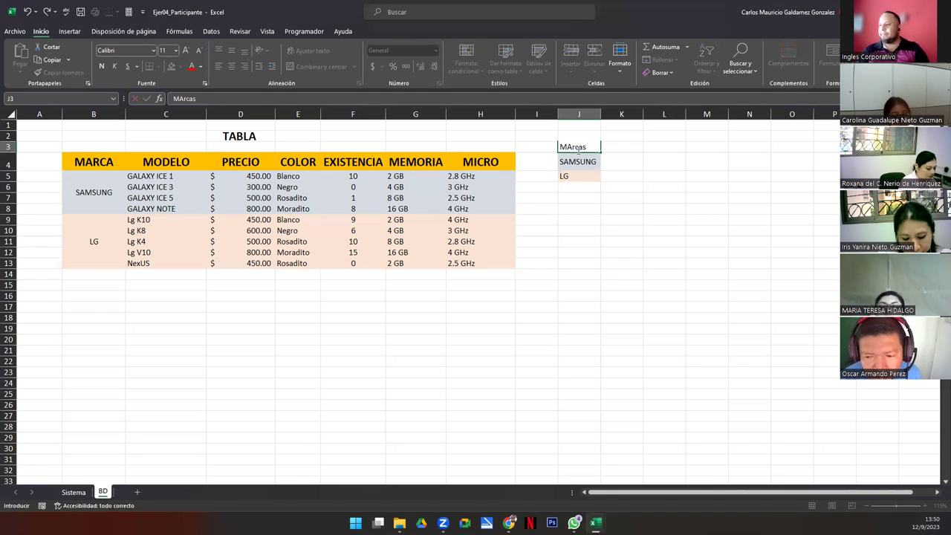
{"action": "key", "text": "Return"}
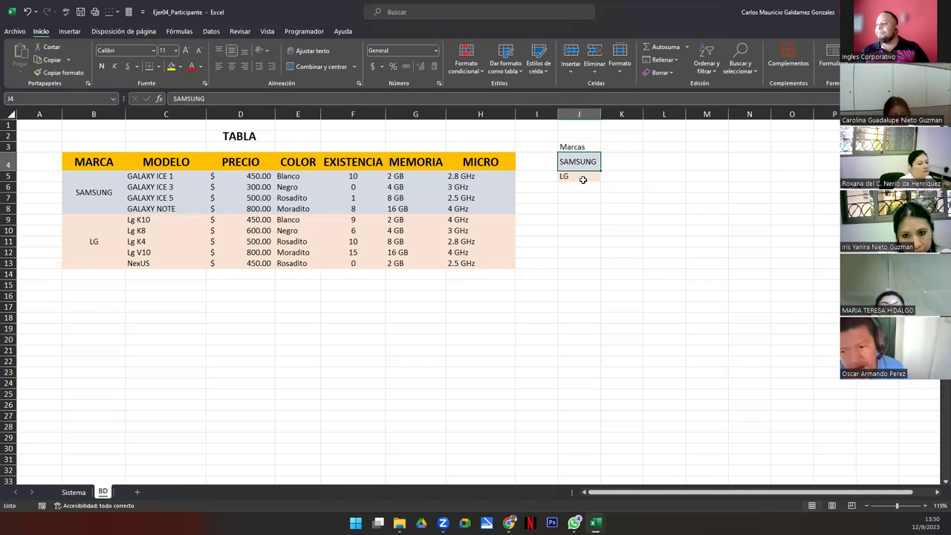
{"action": "left_click_drag", "start_coordinate": [578, 162], "coordinate": [580, 175]}
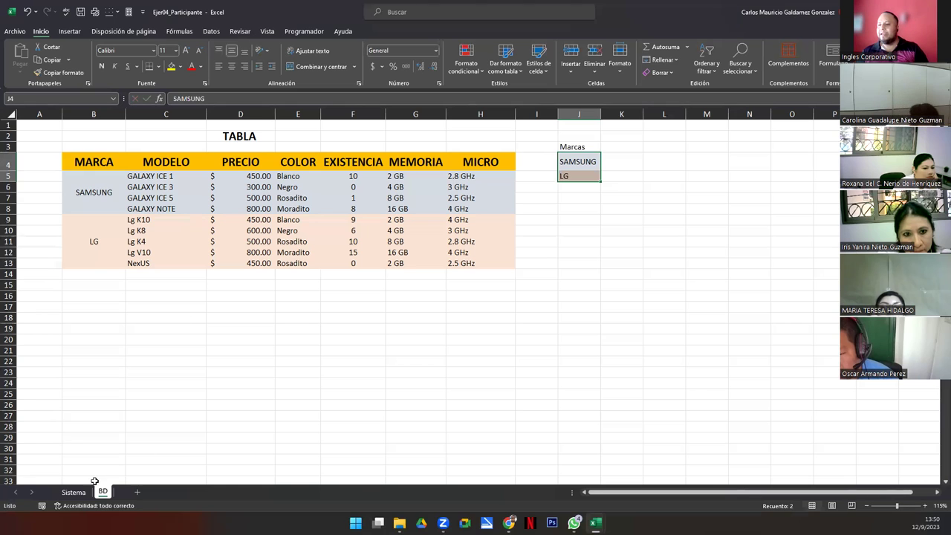
Replace D7's validation with a Lista sourced from =BD!$J$4:$J$5.
{"action": "left_click", "coordinate": [73, 493]}
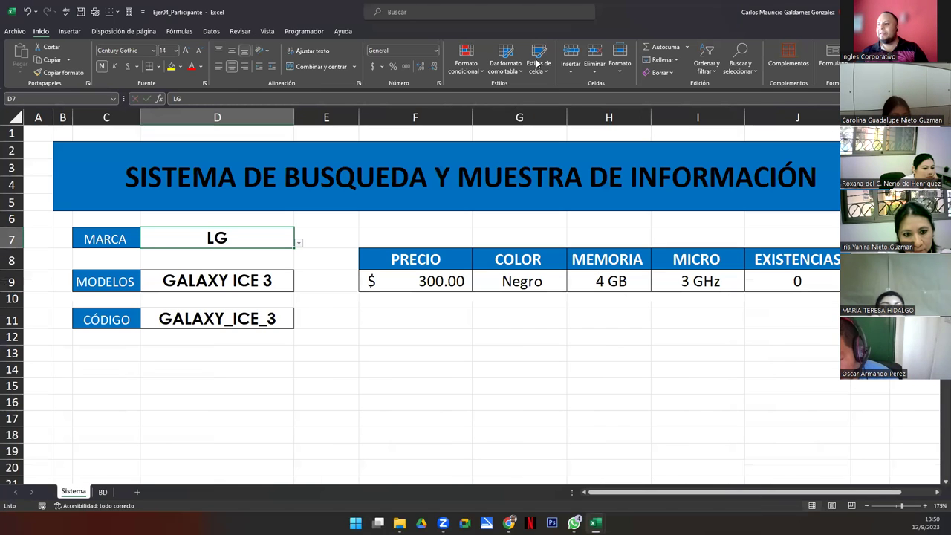
{"action": "left_click", "coordinate": [212, 31]}
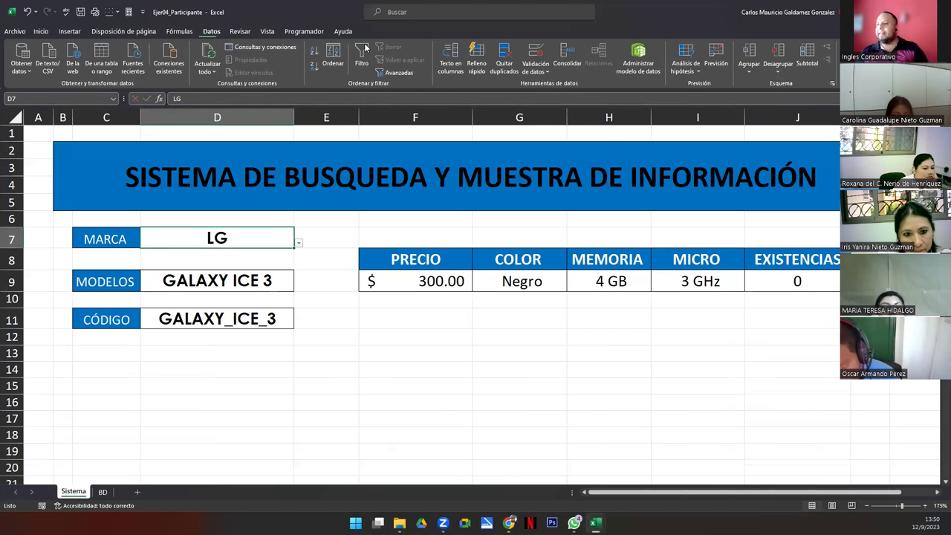
{"action": "left_click", "coordinate": [535, 52]}
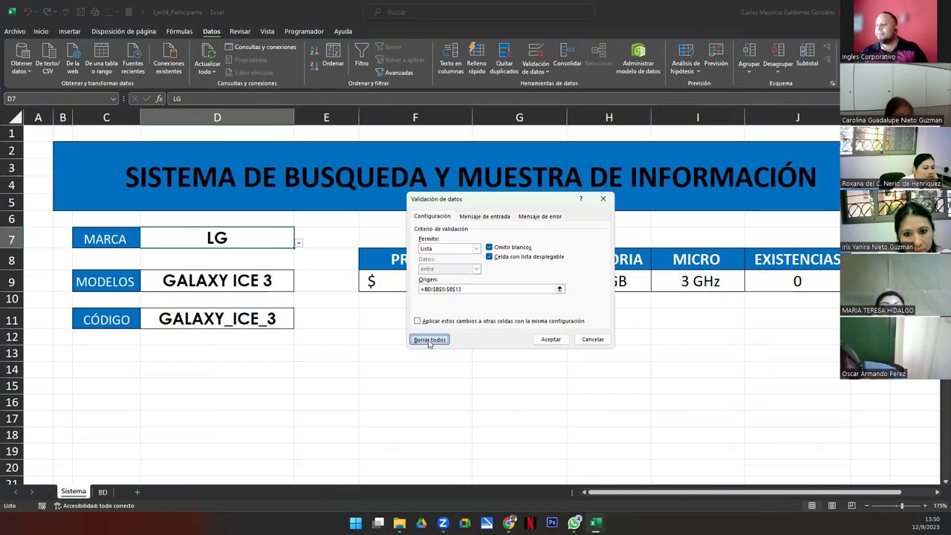
{"action": "left_click", "coordinate": [430, 340]}
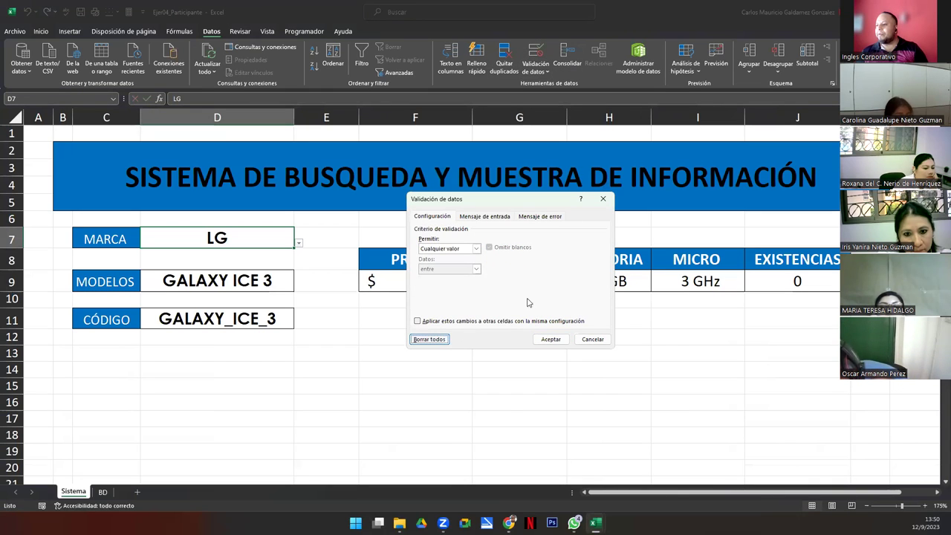
{"action": "left_click", "coordinate": [476, 250]}
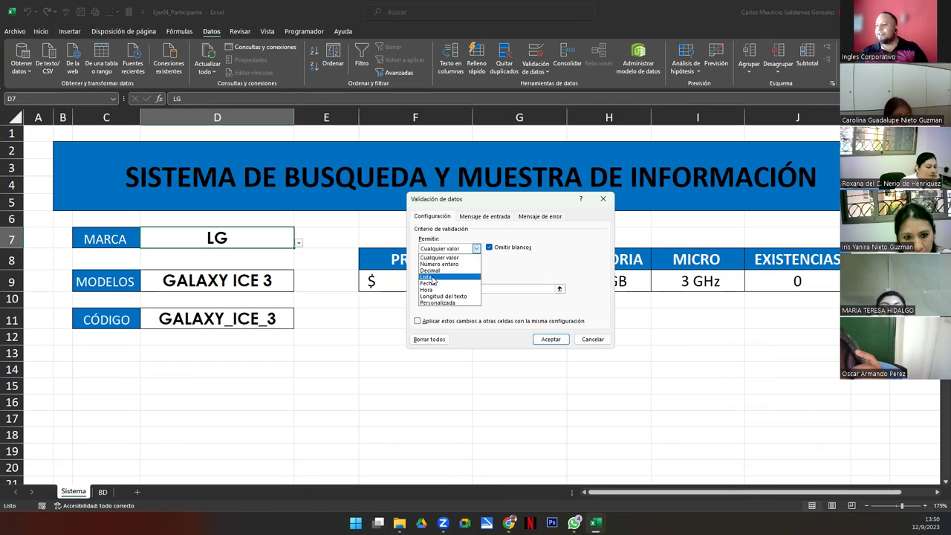
{"action": "left_click", "coordinate": [433, 277]}
{"action": "left_click", "coordinate": [566, 289]}
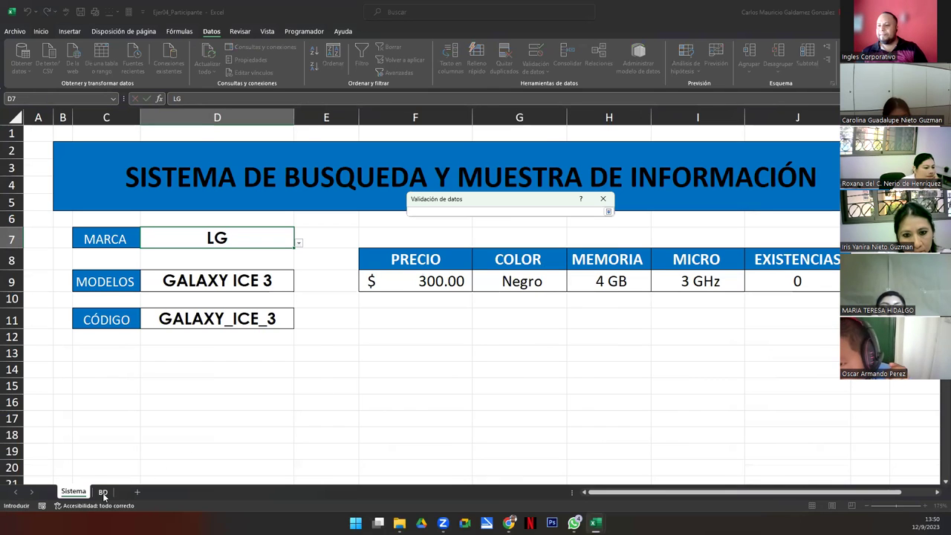
{"action": "left_click", "coordinate": [102, 491]}
{"action": "left_click_drag", "start_coordinate": [579, 169], "coordinate": [576, 178]}
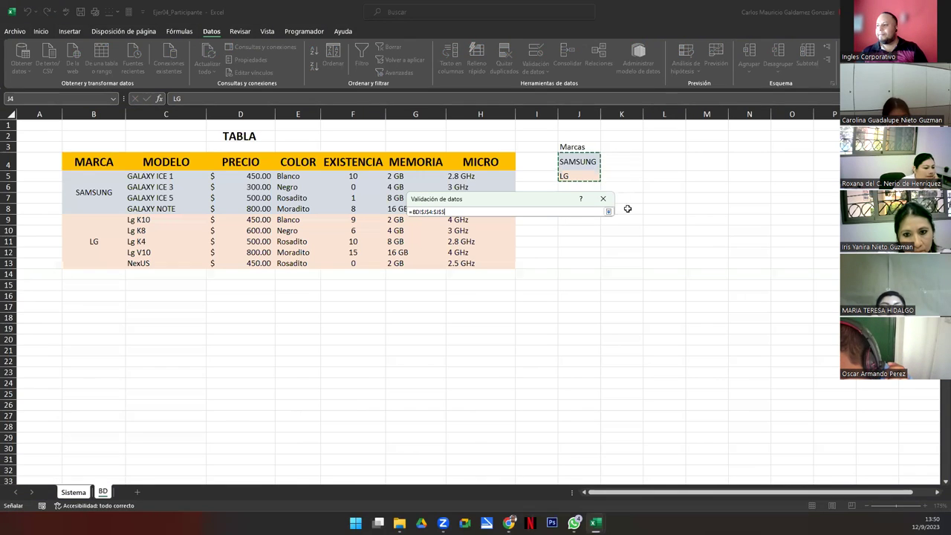
{"action": "left_click", "coordinate": [609, 211]}
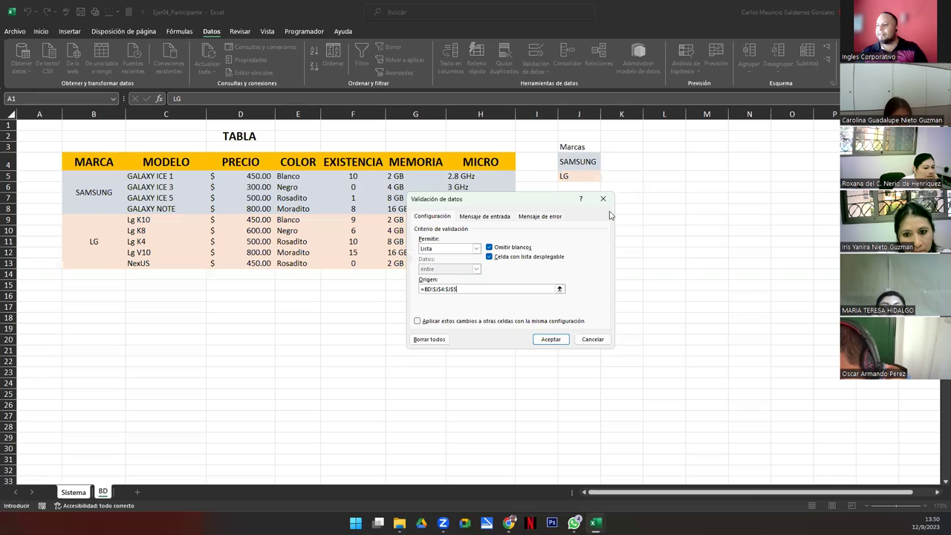
{"action": "left_click", "coordinate": [552, 339]}
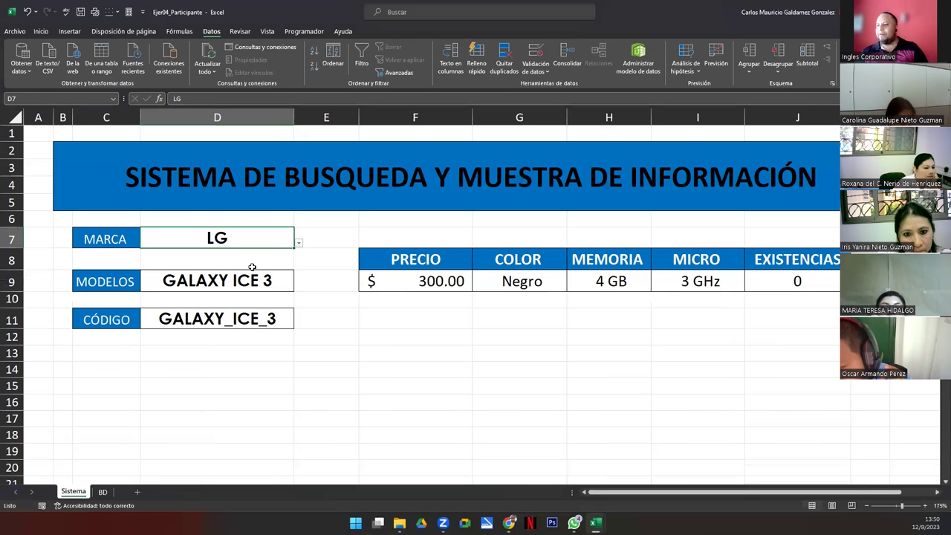
{"action": "left_click", "coordinate": [298, 243]}
Try SAMSUNG with GALAXY NOTE, then select brand LG with model Lg K4.
{"action": "left_click", "coordinate": [223, 254]}
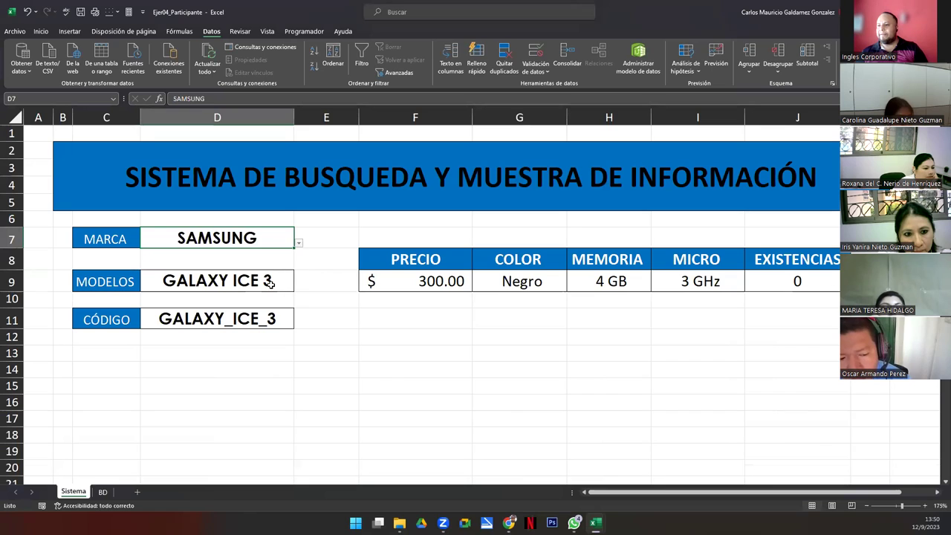
{"action": "left_click", "coordinate": [271, 283]}
{"action": "left_click", "coordinate": [298, 286]}
{"action": "left_click", "coordinate": [233, 332]}
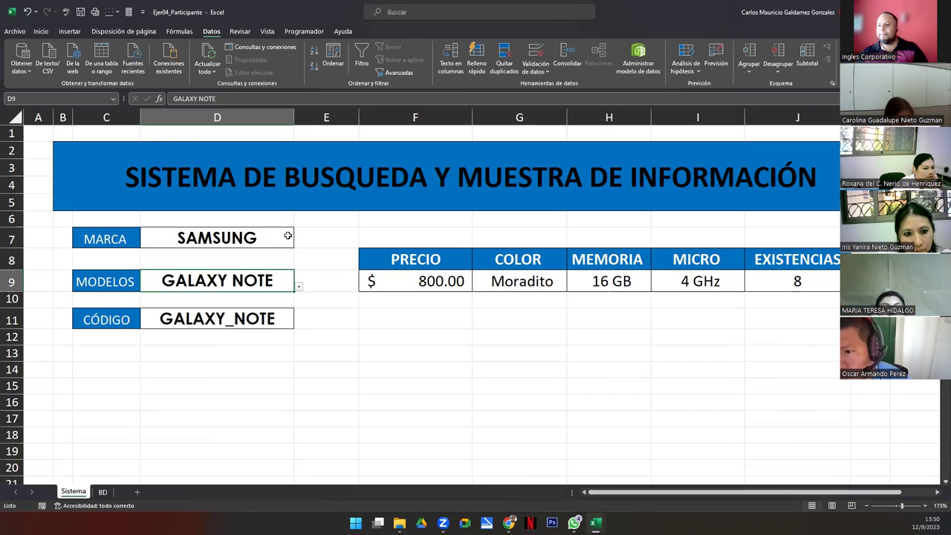
{"action": "left_click", "coordinate": [288, 237]}
{"action": "left_click", "coordinate": [300, 244]}
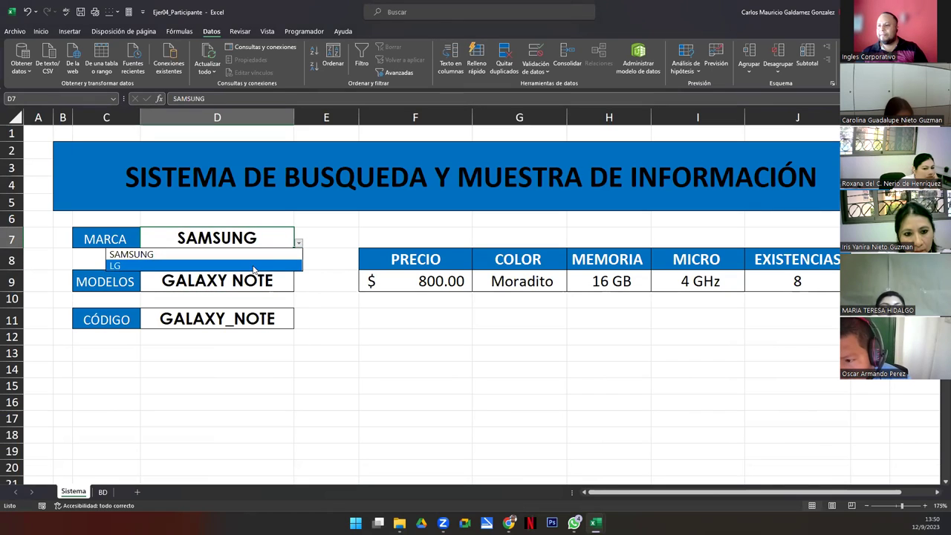
{"action": "left_click", "coordinate": [257, 265]}
{"action": "left_click", "coordinate": [278, 288]}
{"action": "left_click", "coordinate": [298, 287]}
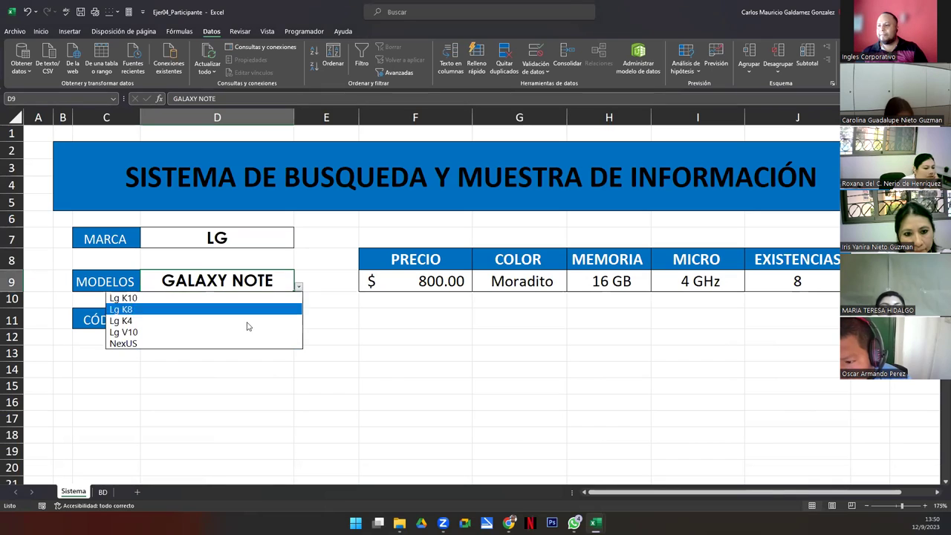
{"action": "left_click", "coordinate": [191, 323]}
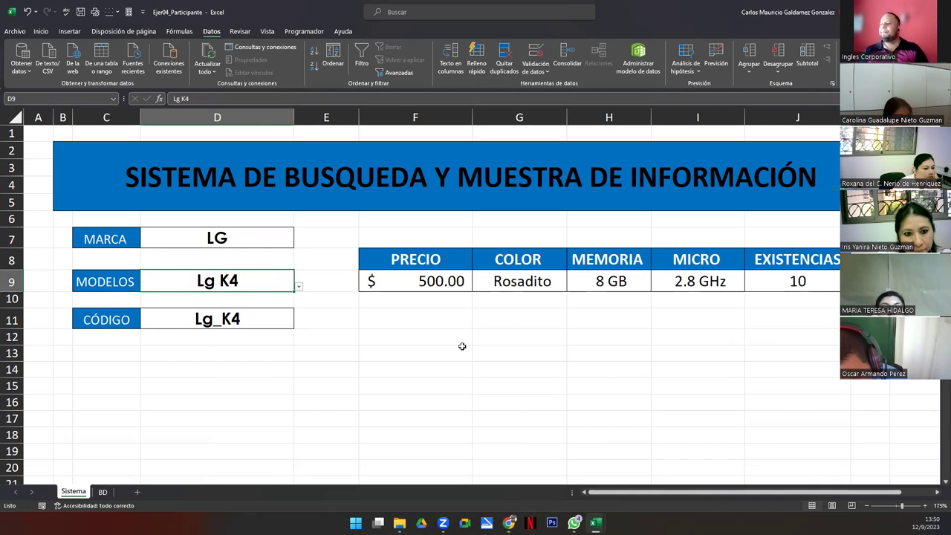
Inspect D11's SUSTITUIR code formula and the looked-up values in F9:J9.
{"action": "left_click_drag", "start_coordinate": [84, 321], "coordinate": [221, 321]}
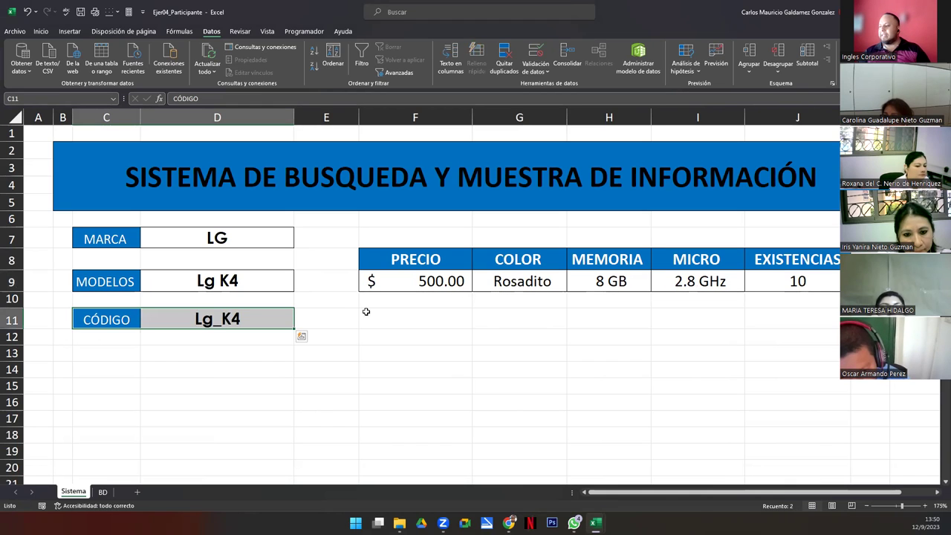
{"action": "left_click", "coordinate": [255, 347]}
{"action": "key", "text": "Up"}
{"action": "key", "text": "Up"}
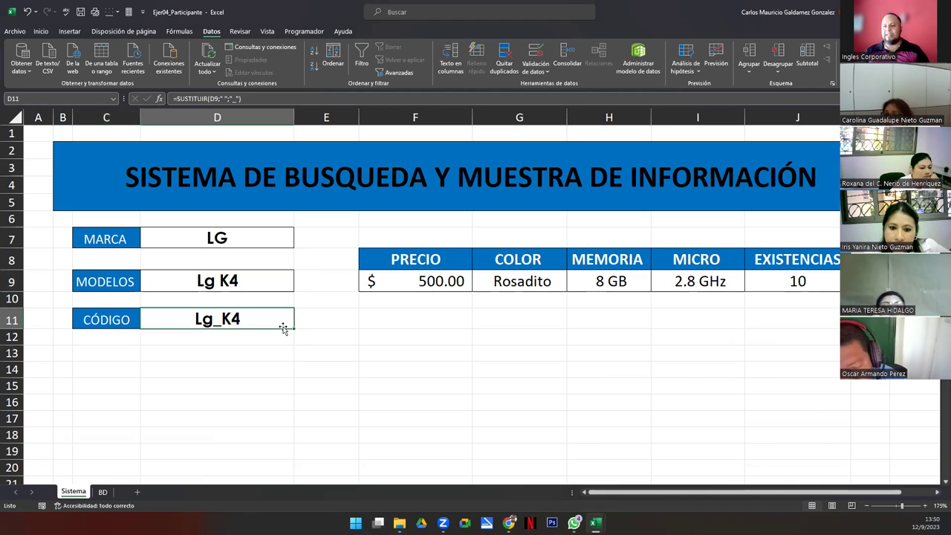
{"action": "left_click_drag", "start_coordinate": [412, 281], "coordinate": [792, 281]}
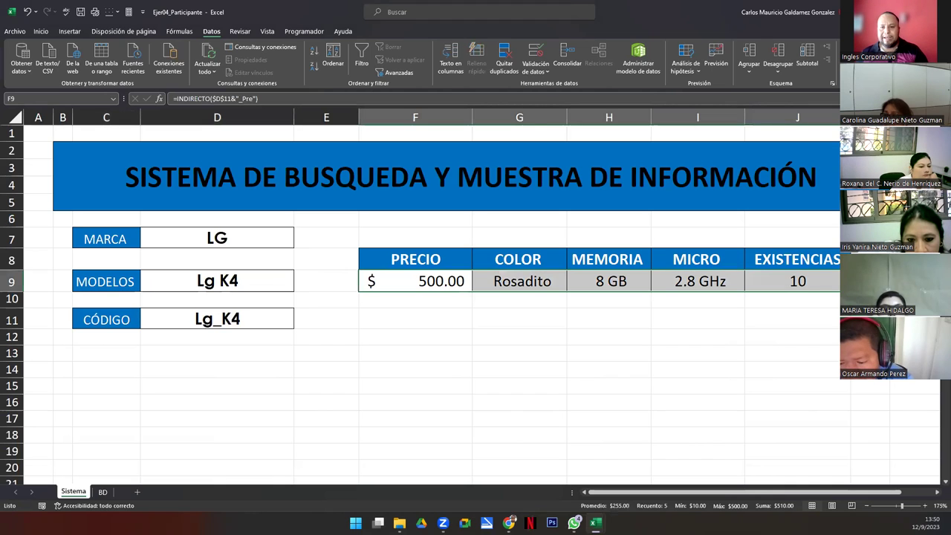
Step through BD's model cells from Lg K10 to NexUS, checking their names.
{"action": "left_click", "coordinate": [103, 492]}
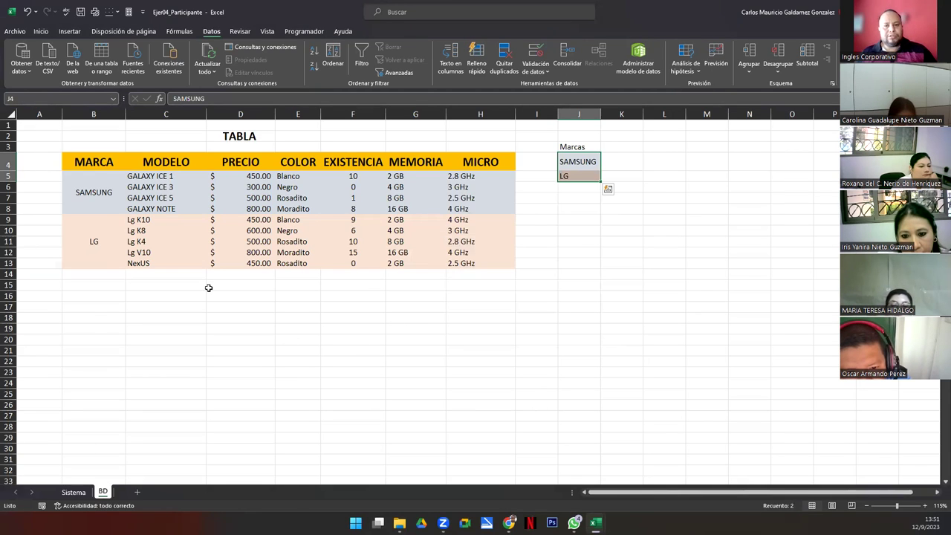
{"action": "left_click", "coordinate": [149, 219]}
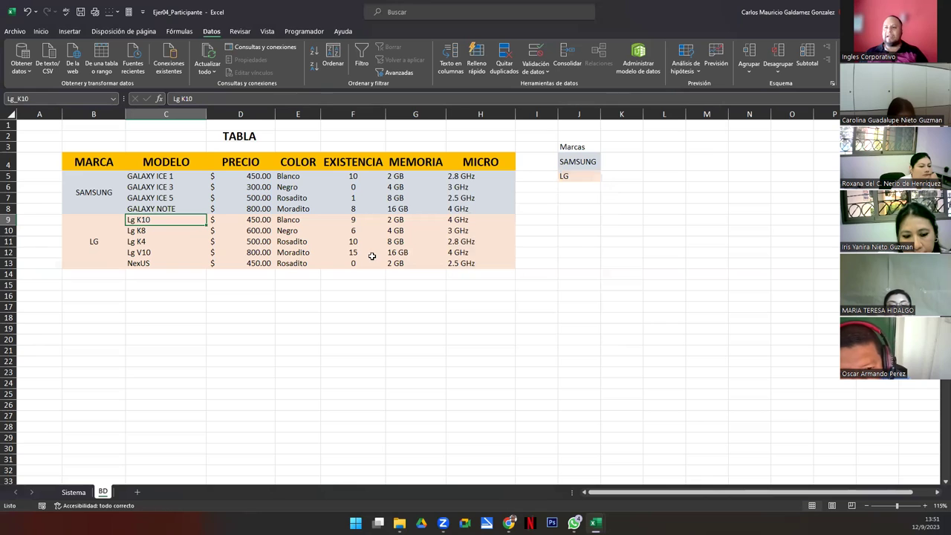
{"action": "left_click", "coordinate": [147, 173]}
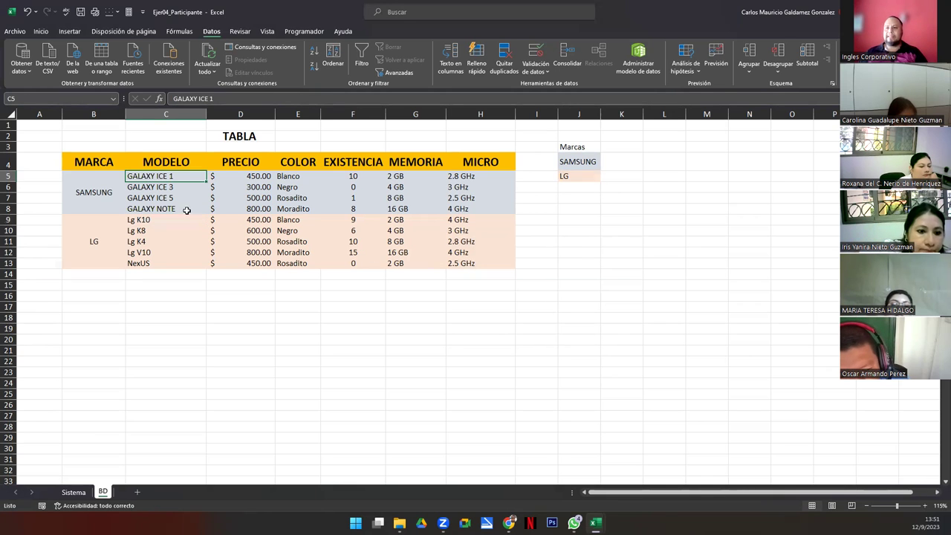
{"action": "left_click", "coordinate": [150, 220]}
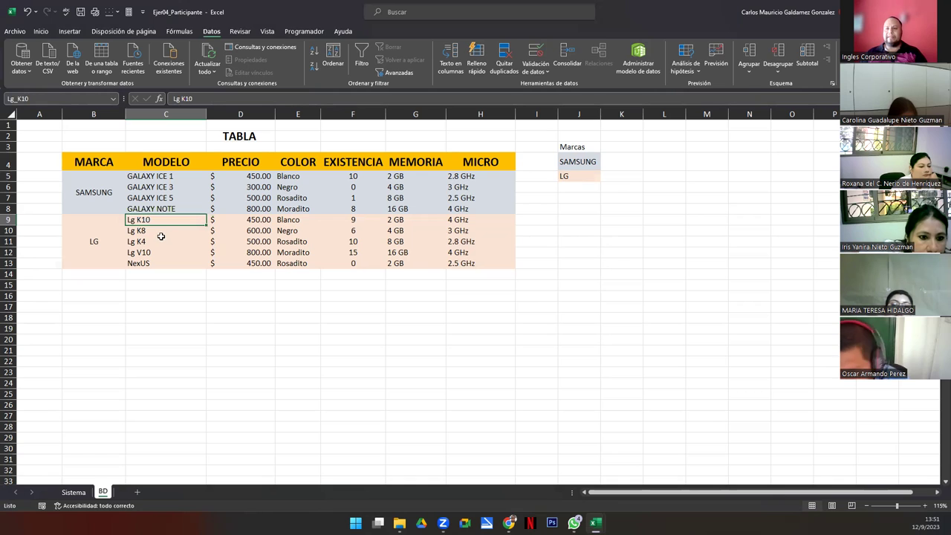
{"action": "left_click", "coordinate": [157, 231]}
{"action": "left_click", "coordinate": [161, 242]}
{"action": "left_click", "coordinate": [163, 253]}
{"action": "left_click", "coordinate": [159, 264]}
{"action": "left_click", "coordinate": [151, 220]}
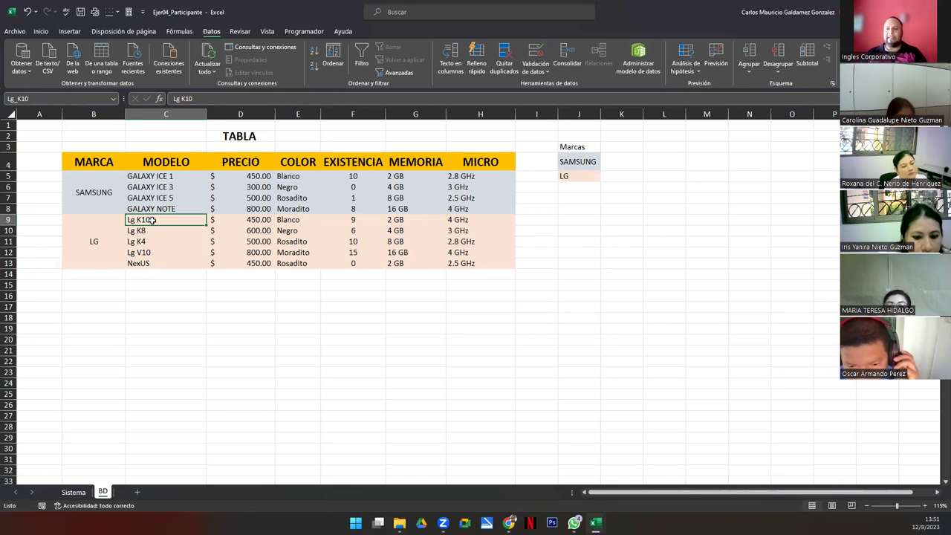
Select C9:C13 to confirm the name LG, then check Lg K10's price name Lg_K10_Pre.
{"action": "left_click_drag", "start_coordinate": [151, 220], "coordinate": [162, 263]}
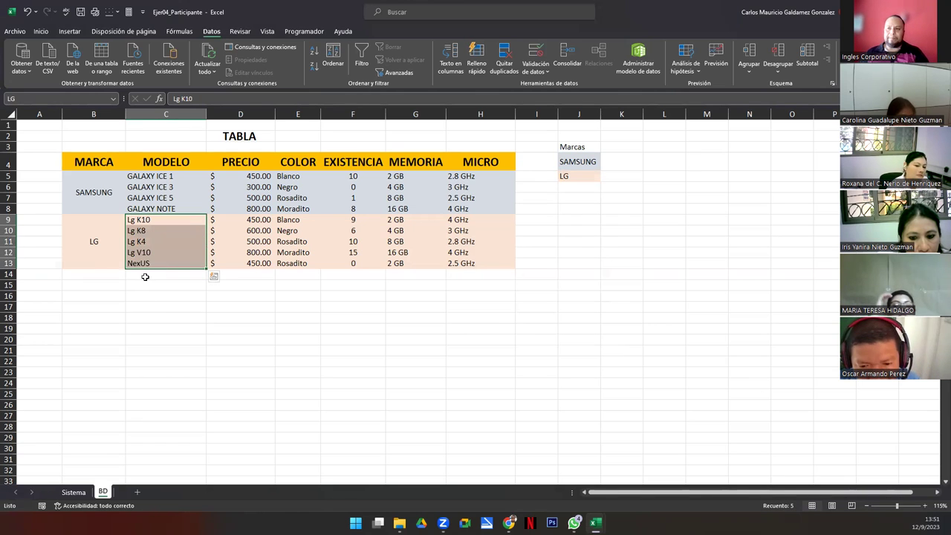
{"action": "left_click", "coordinate": [144, 276]}
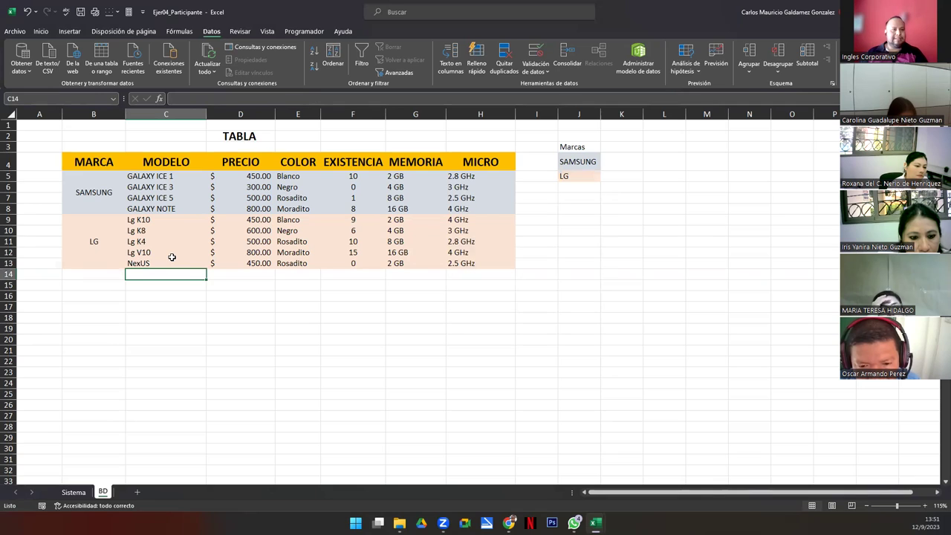
{"action": "left_click_drag", "start_coordinate": [161, 219], "coordinate": [159, 263]}
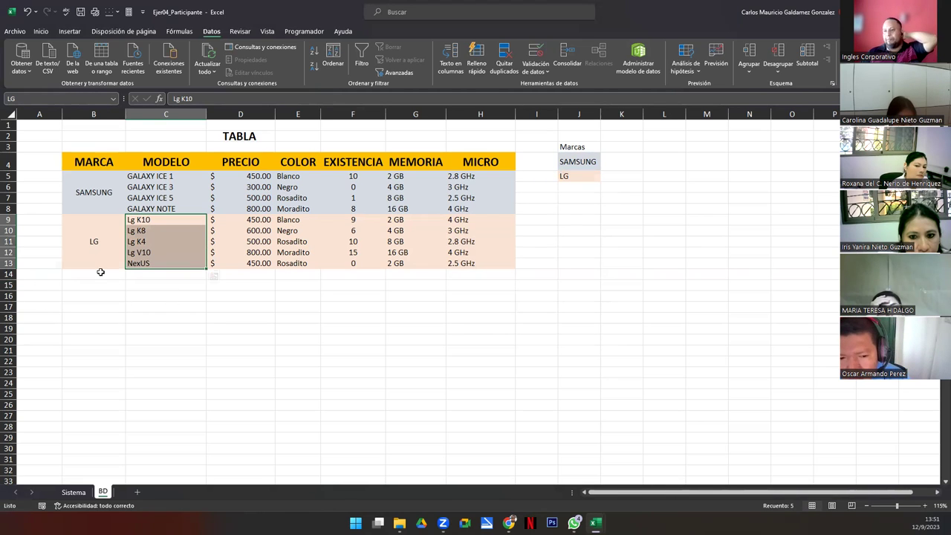
{"action": "left_click", "coordinate": [100, 273]}
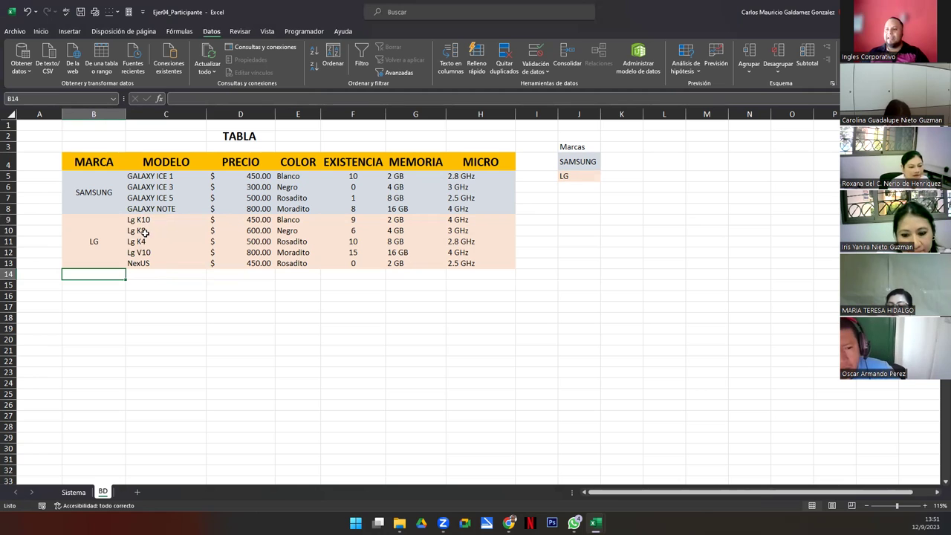
{"action": "left_click", "coordinate": [228, 222]}
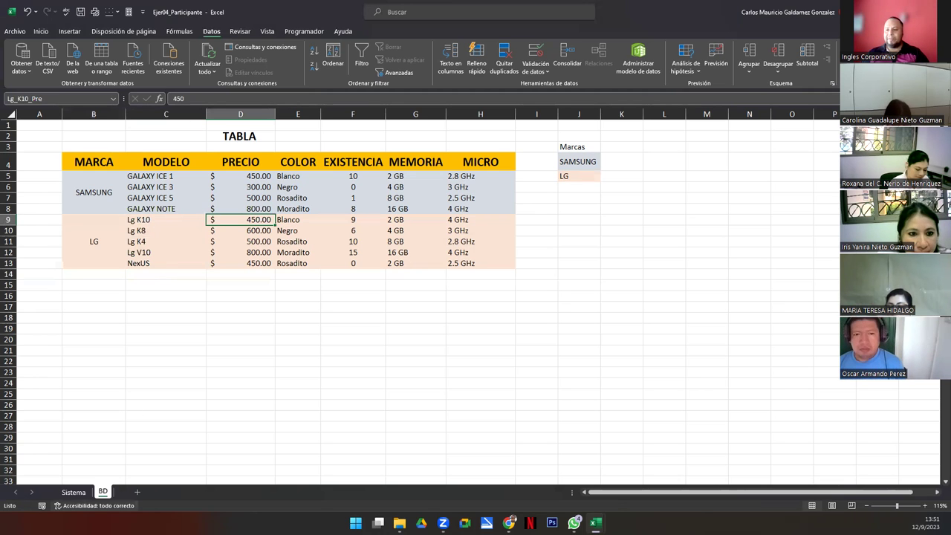
View F9's price formula =INDIRECTO($D$11&"_Pre") on the Sistema sheet.
{"action": "left_click", "coordinate": [74, 492]}
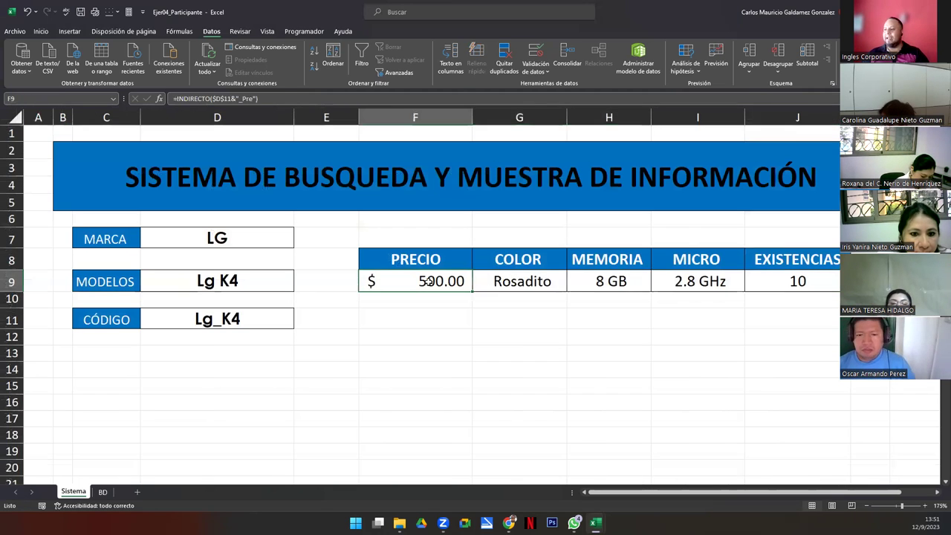
{"action": "double_click", "coordinate": [430, 280]}
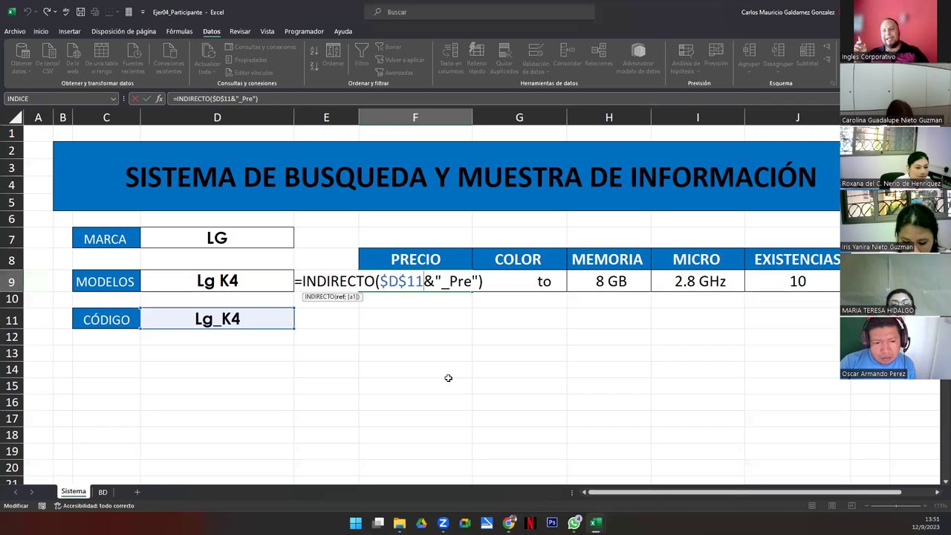
Enter the label _Pre in cell F7 above PRECIO.
{"action": "left_click", "coordinate": [437, 240]}
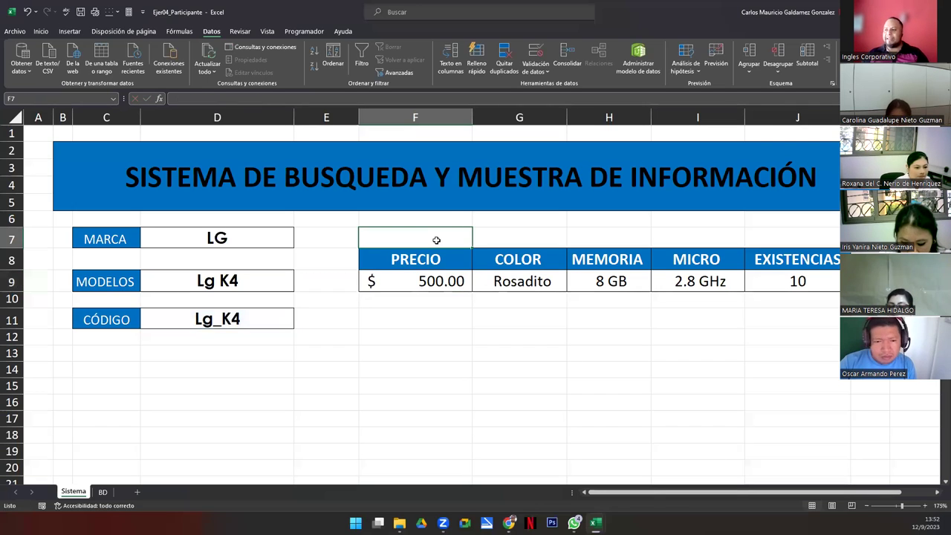
{"action": "type", "text": "Pre"}
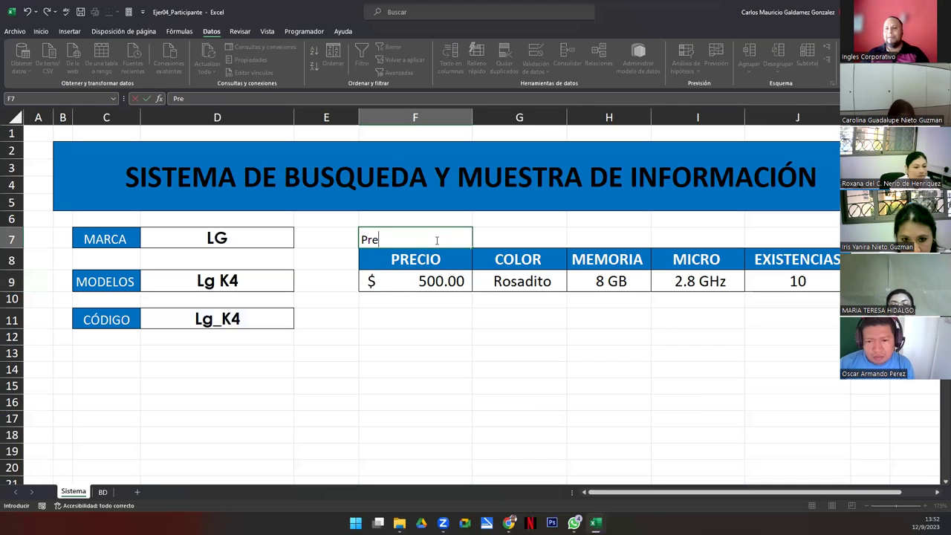
{"action": "key", "text": "Tab"}
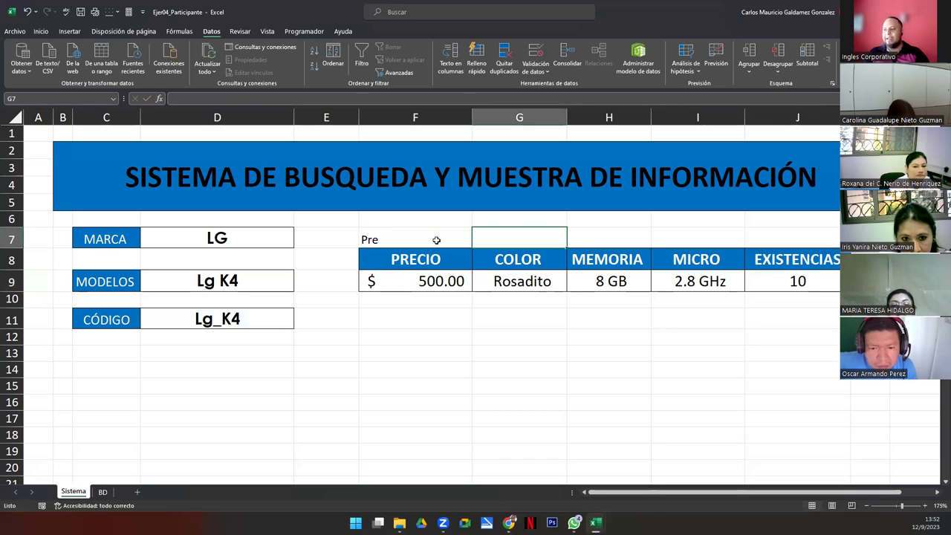
{"action": "double_click", "coordinate": [437, 240]}
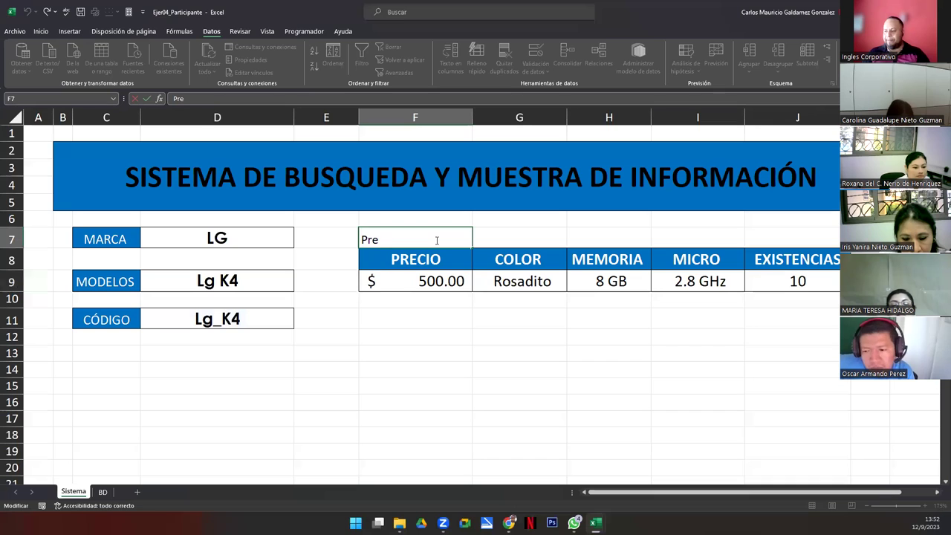
{"action": "key", "text": "Home"}
{"action": "type", "text": "_"}
{"action": "key", "text": "Tab"}
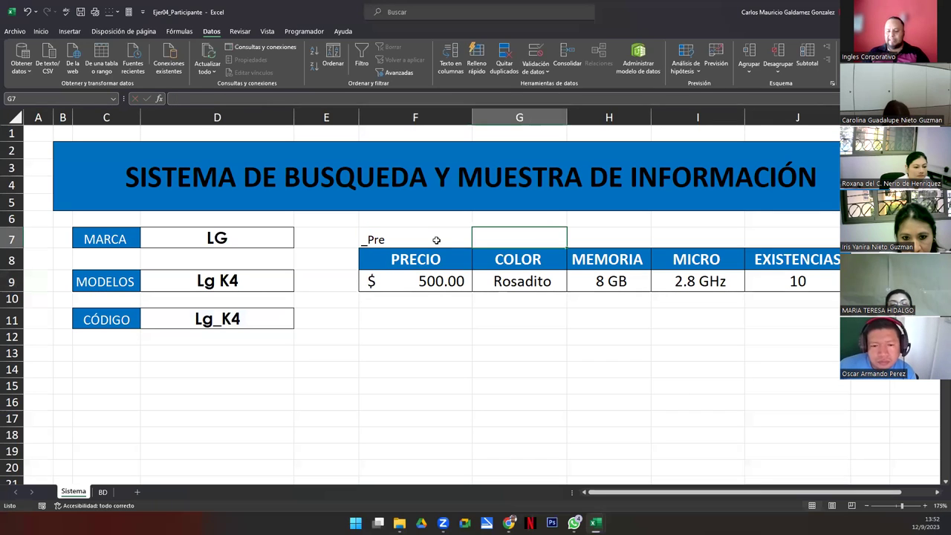
Fill G7:J7 with the labels _Col, _Mem, _Mic and _Exi.
{"action": "type", "text": "_Col"}
{"action": "key", "text": "Tab"}
{"action": "type", "text": "_"}
{"action": "key", "text": "Tab"}
{"action": "type", "text": "_Mic"}
{"action": "key", "text": "Tab"}
{"action": "type", "text": "_Exi"}
{"action": "key", "text": "Return"}
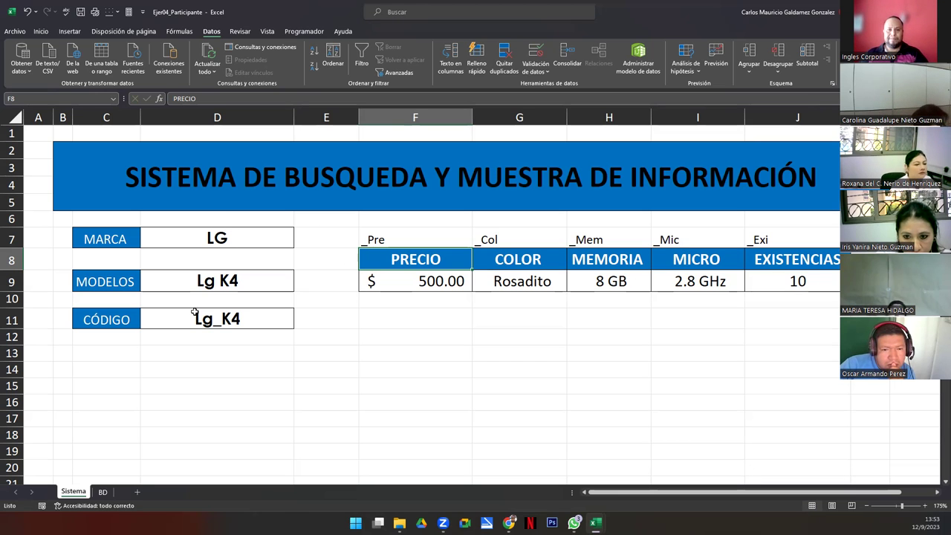
Copy the MOTOROLA, SONY and APPLE rows from B62:H73 into the BD table at B14.
{"action": "left_click", "coordinate": [103, 492]}
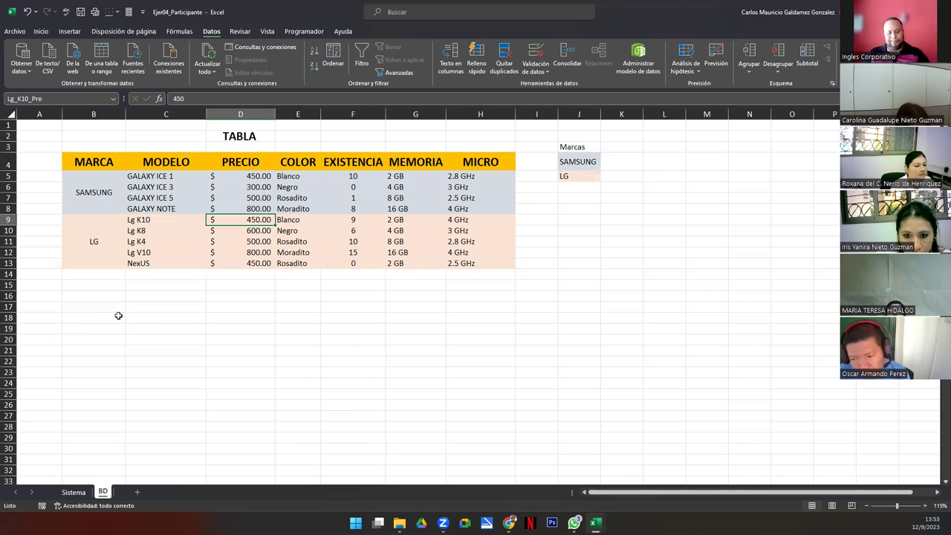
{"action": "scroll", "coordinate": [119, 315], "scroll_direction": "down", "scroll_amount": 6}
{"action": "scroll", "coordinate": [119, 315], "scroll_direction": "down", "scroll_amount": 4}
{"action": "scroll", "coordinate": [94, 310], "scroll_direction": "down", "scroll_amount": 5}
{"action": "left_click_drag", "start_coordinate": [88, 298], "coordinate": [478, 420]}
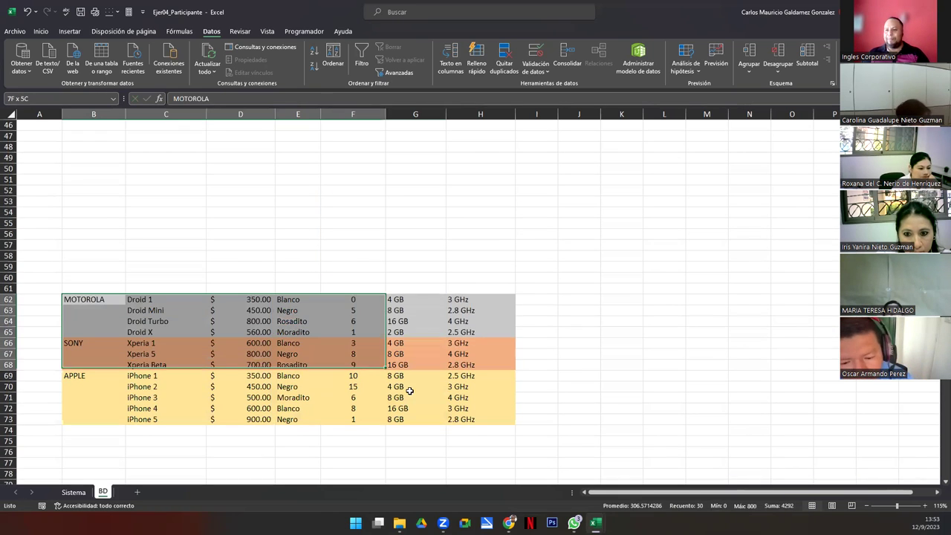
{"action": "key", "text": "ctrl+c"}
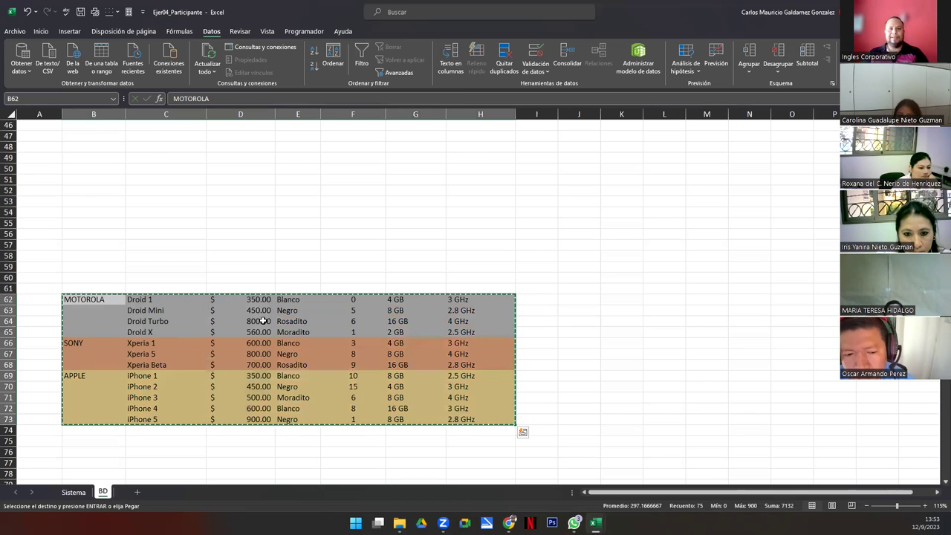
{"action": "scroll", "coordinate": [261, 312], "scroll_direction": "up", "scroll_amount": 3}
{"action": "scroll", "coordinate": [261, 312], "scroll_direction": "up", "scroll_amount": 12}
{"action": "left_click", "coordinate": [95, 275]}
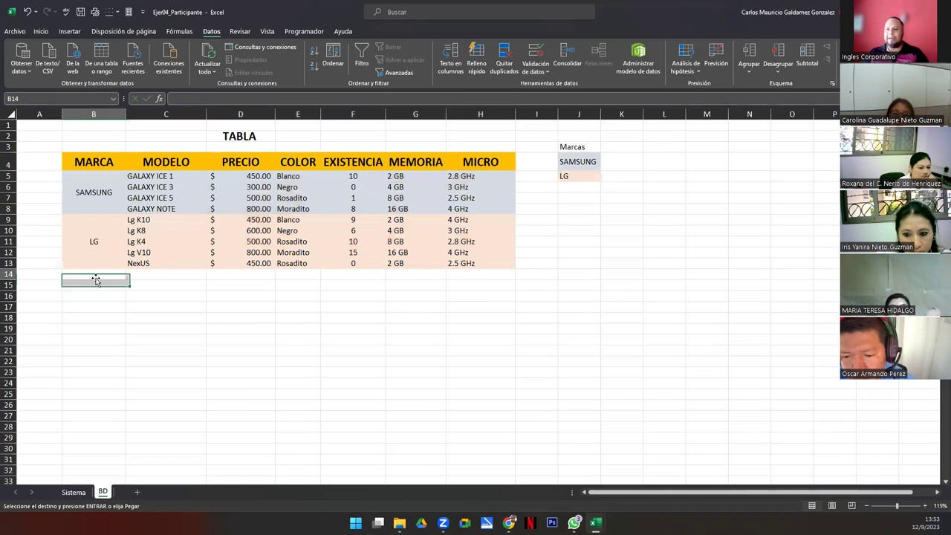
{"action": "key", "text": "ctrl+v"}
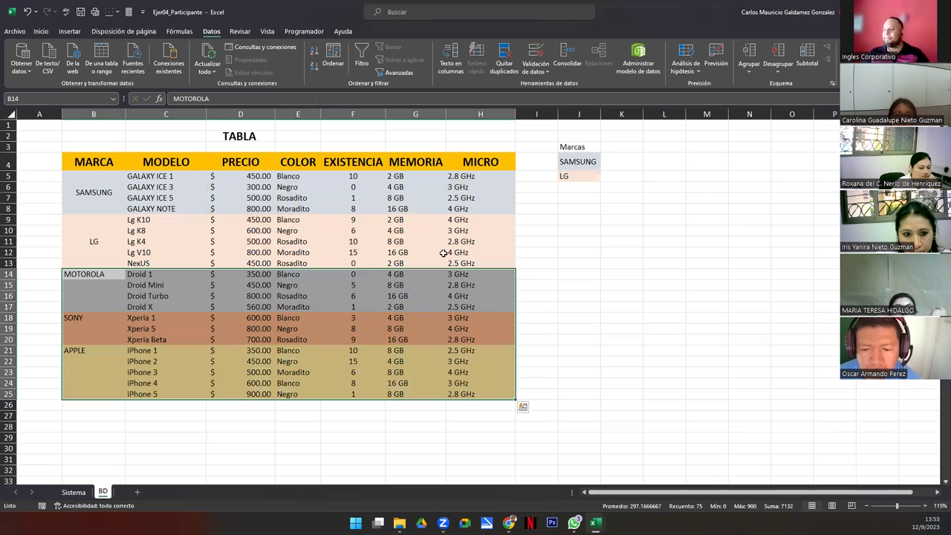
Merge and centre the brand cells B14:B17, B18:B20 and B21:B25.
{"action": "left_click_drag", "start_coordinate": [95, 275], "coordinate": [96, 306]}
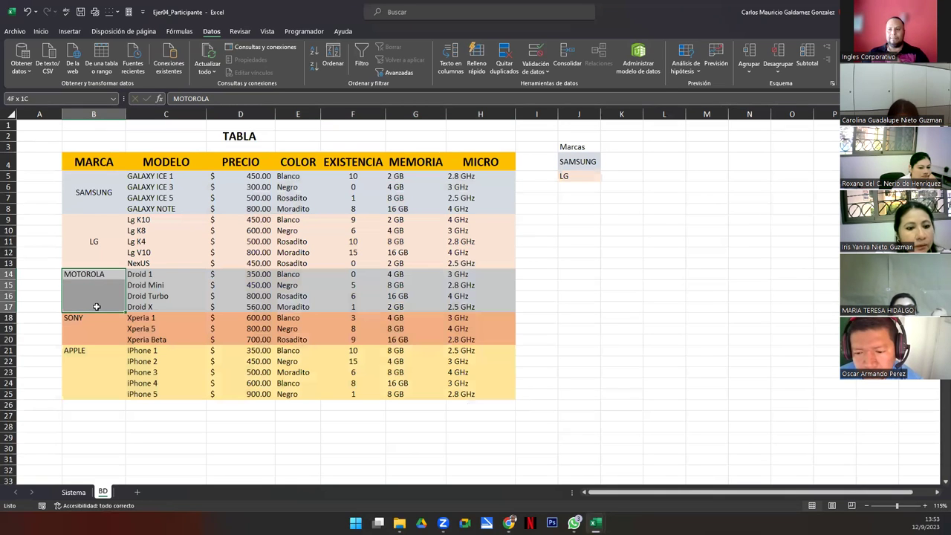
{"action": "left_click", "coordinate": [41, 32]}
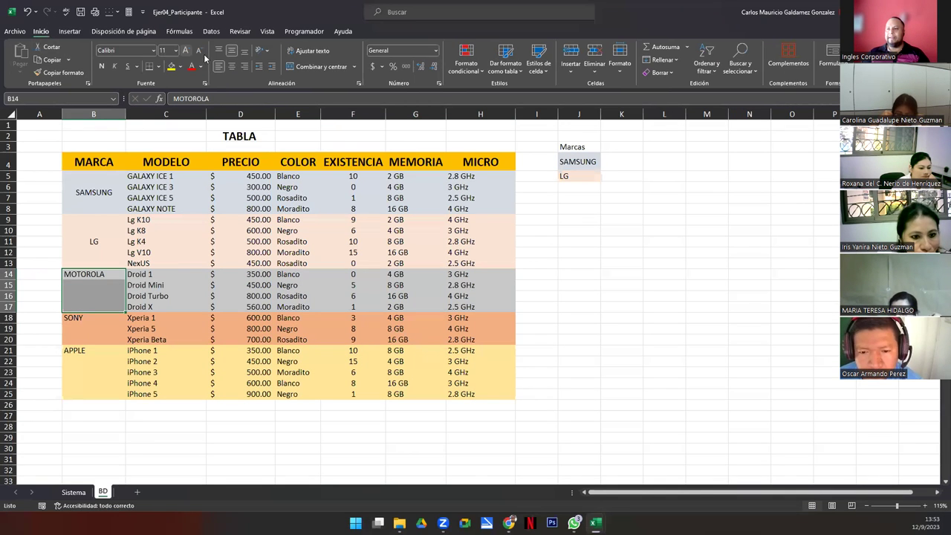
{"action": "left_click", "coordinate": [320, 67]}
{"action": "left_click", "coordinate": [89, 316]}
{"action": "left_click_drag", "start_coordinate": [89, 316], "coordinate": [92, 338]}
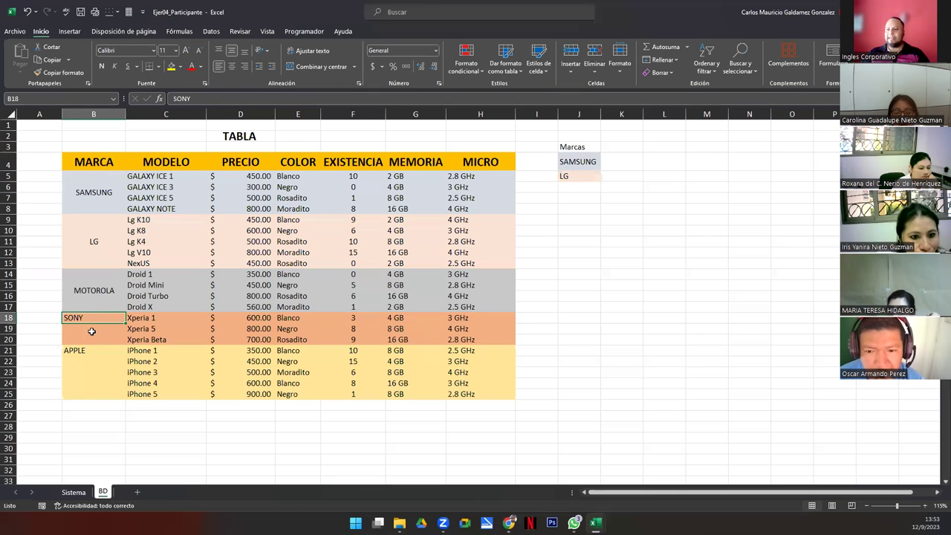
{"action": "left_click", "coordinate": [304, 68]}
{"action": "left_click_drag", "start_coordinate": [93, 350], "coordinate": [93, 392]}
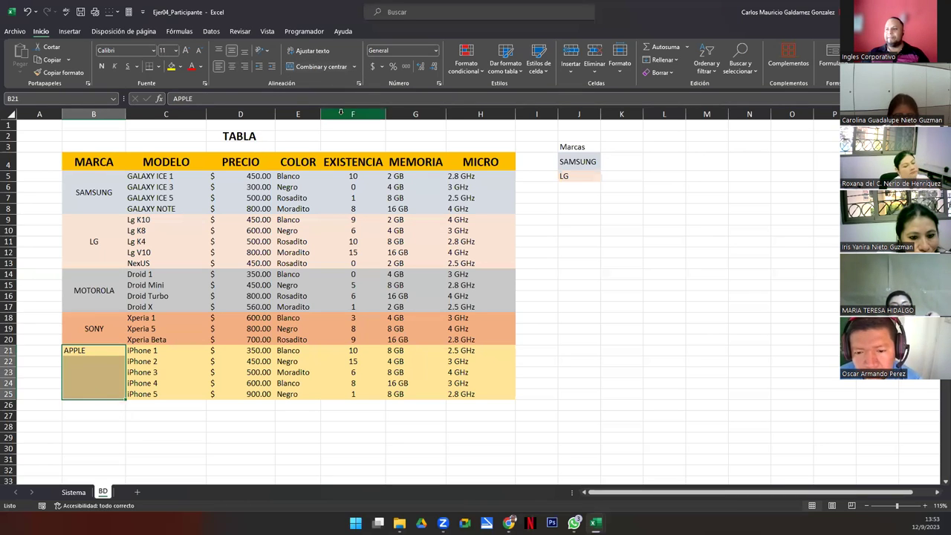
{"action": "left_click", "coordinate": [305, 66]}
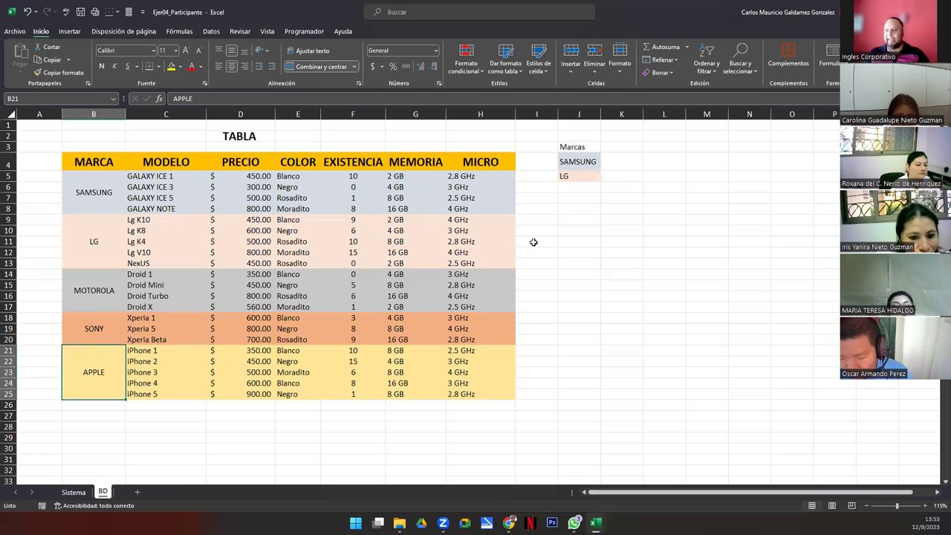
{"action": "left_click", "coordinate": [568, 187]}
{"action": "left_click", "coordinate": [111, 299]}
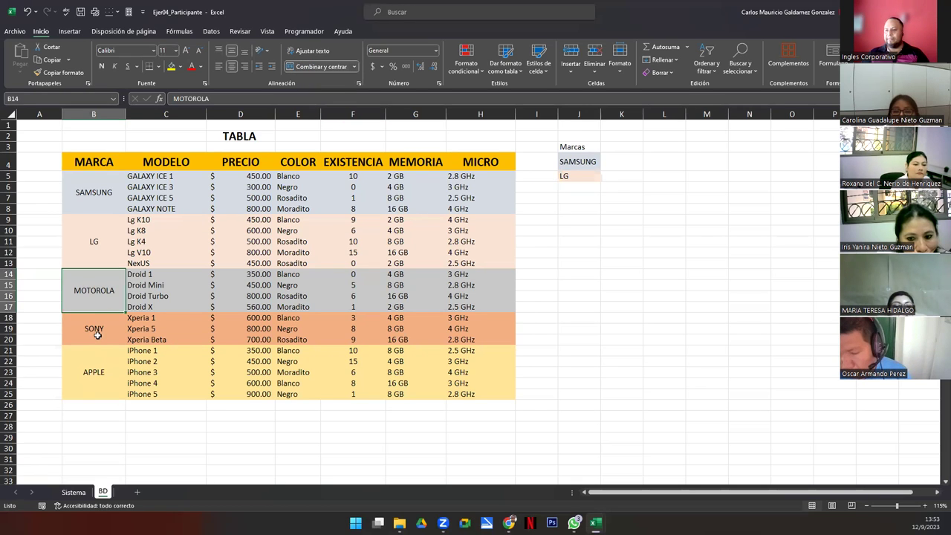
Add MOTOROTA, SONY and APPLE below LG in the Marcas list.
{"action": "left_click", "coordinate": [574, 191]}
{"action": "type", "text": "MOTOROTA"}
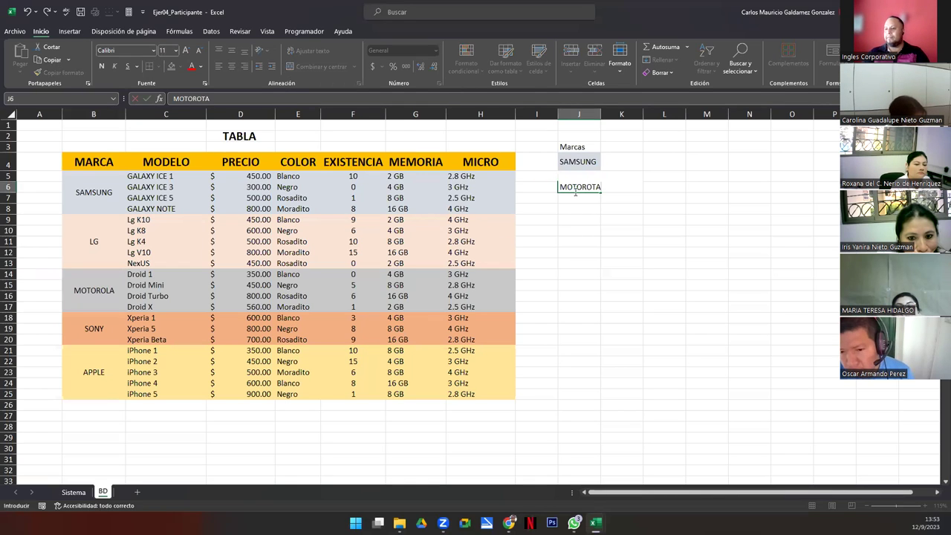
{"action": "key", "text": "Return"}
{"action": "type", "text": "SONY"}
{"action": "key", "text": "Return"}
{"action": "type", "text": "APOP"}
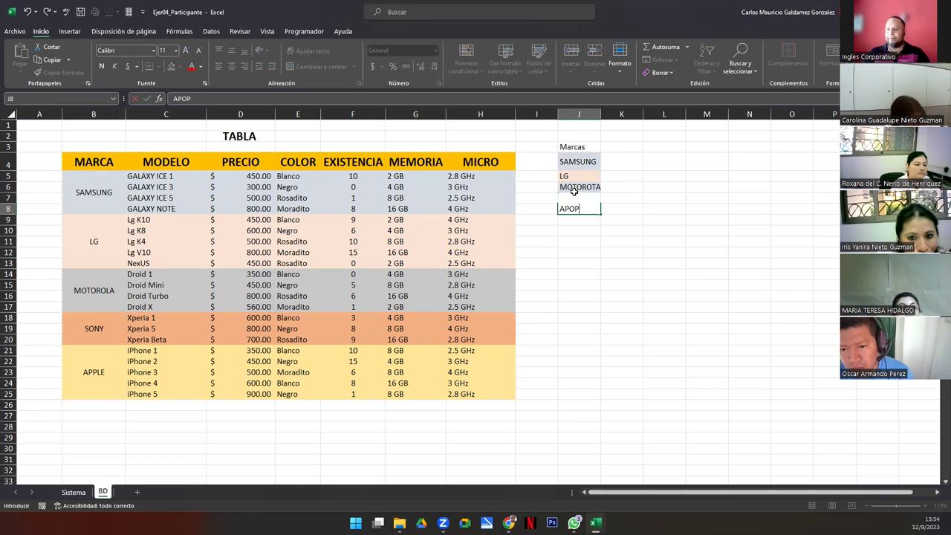
{"action": "key", "text": "Return"}
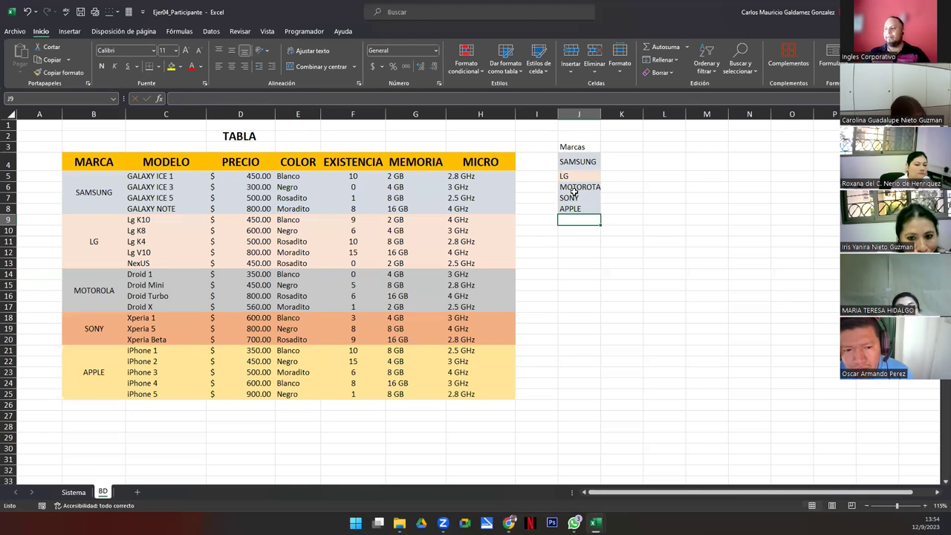
{"action": "left_click", "coordinate": [93, 406]}
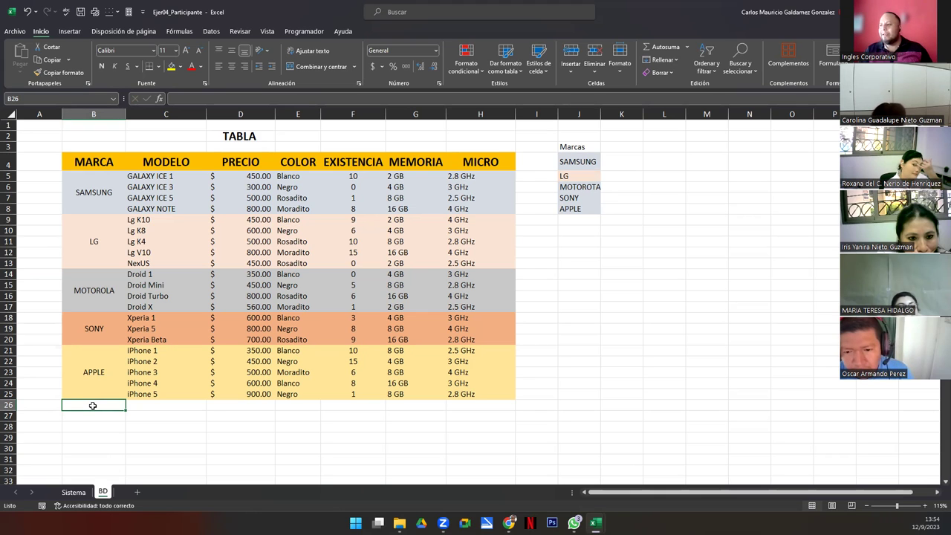
Move the Marcas list down so its header sits in J5 and the brands in J6:J10.
{"action": "left_click_drag", "start_coordinate": [577, 163], "coordinate": [579, 207]}
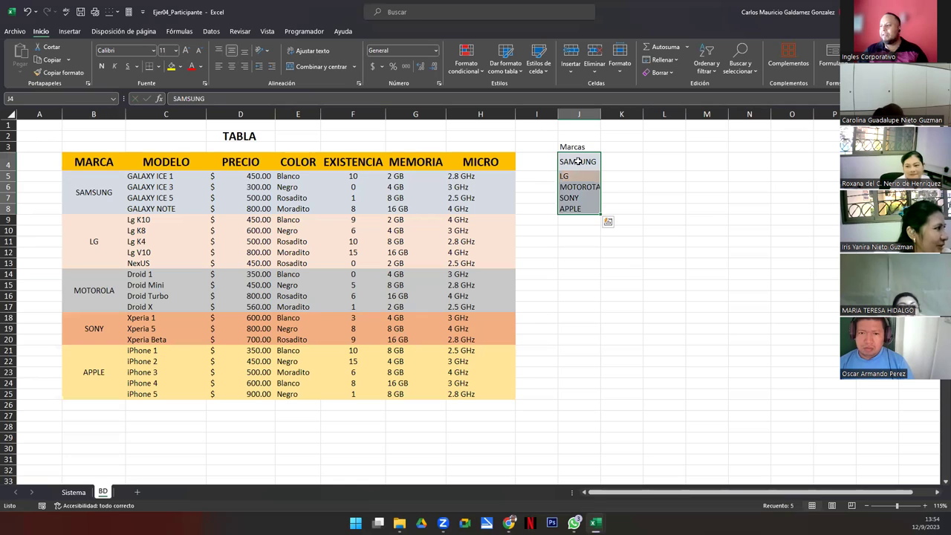
{"action": "left_click_drag", "start_coordinate": [573, 147], "coordinate": [583, 234]}
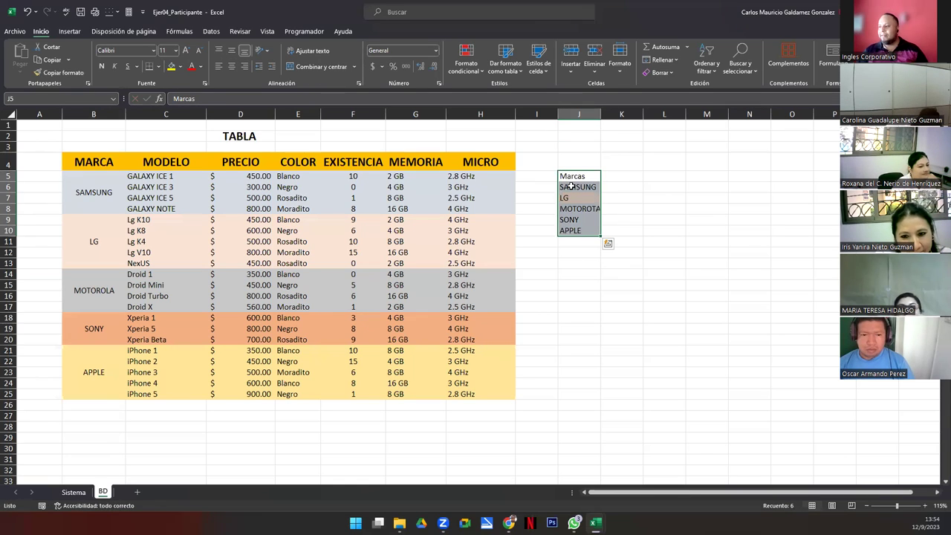
{"action": "key", "text": "Down"}
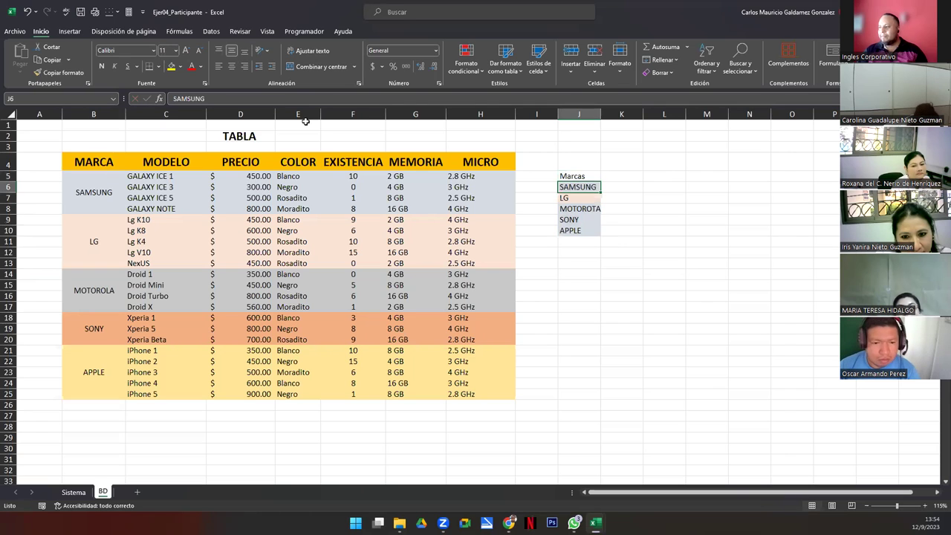
Copy LG's formatting onto J6:J10 and widen column J to fit MOTOROTA.
{"action": "left_click", "coordinate": [589, 198]}
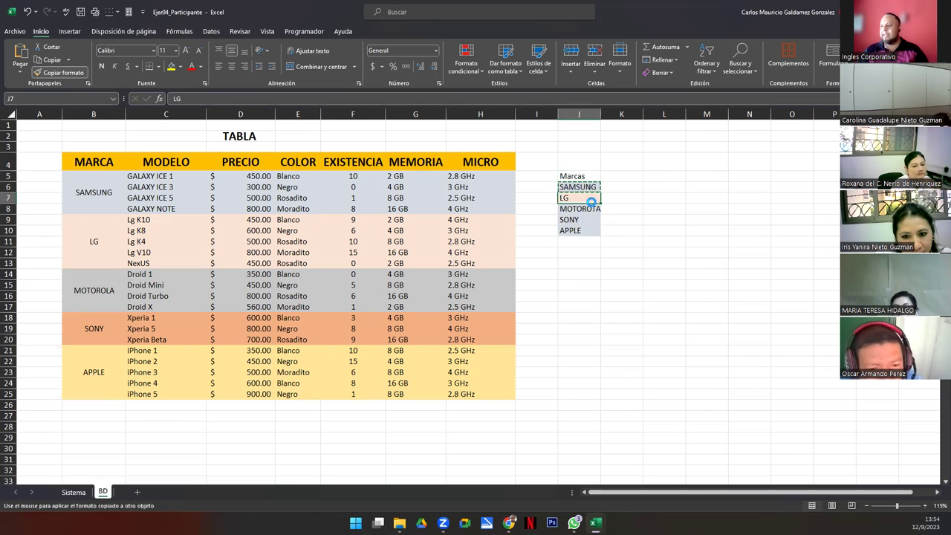
{"action": "left_click_drag", "start_coordinate": [576, 187], "coordinate": [572, 230]}
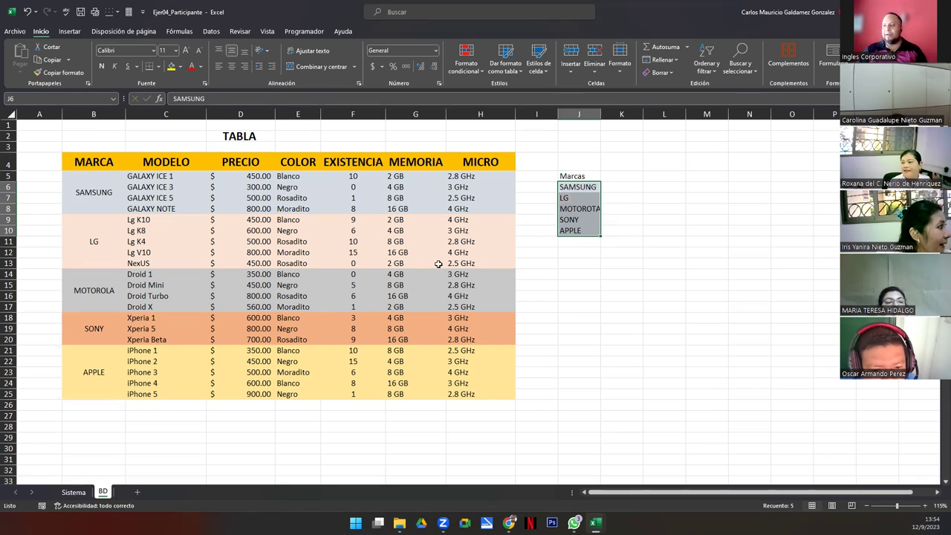
{"action": "left_click", "coordinate": [587, 113]}
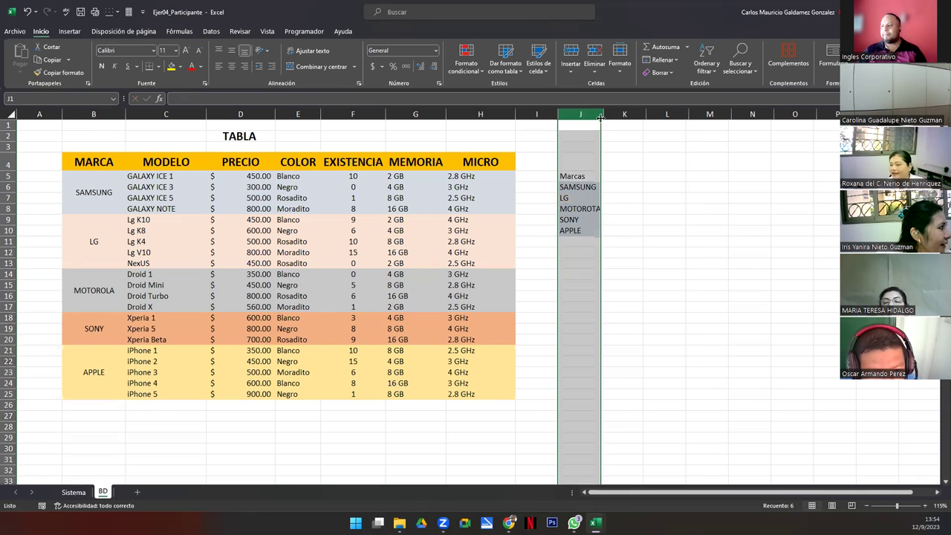
{"action": "double_click", "coordinate": [601, 113]}
{"action": "left_click", "coordinate": [574, 230]}
{"action": "left_click_drag", "start_coordinate": [578, 187], "coordinate": [574, 231]}
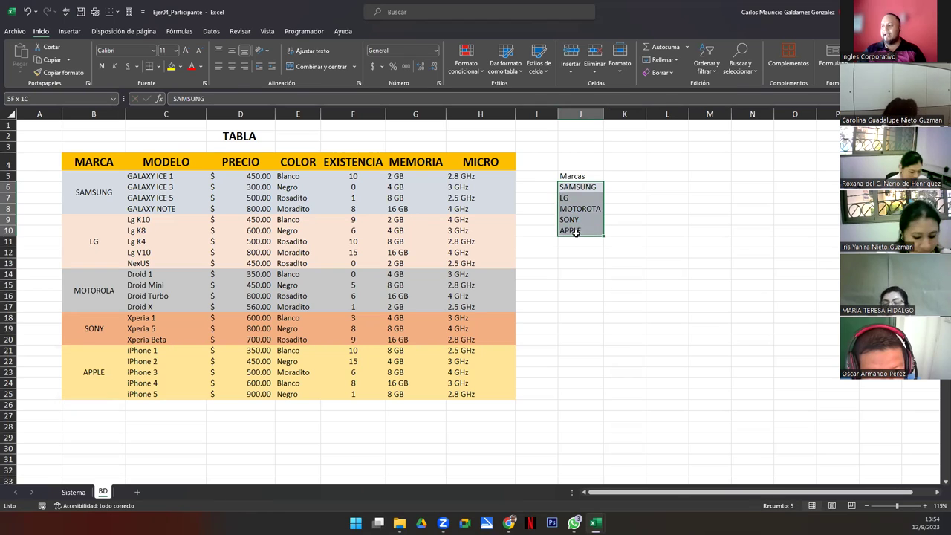
Set the list source of D7's data validation to =BD!$J$6:$J$10 and check its dropdown.
{"action": "left_click", "coordinate": [73, 492]}
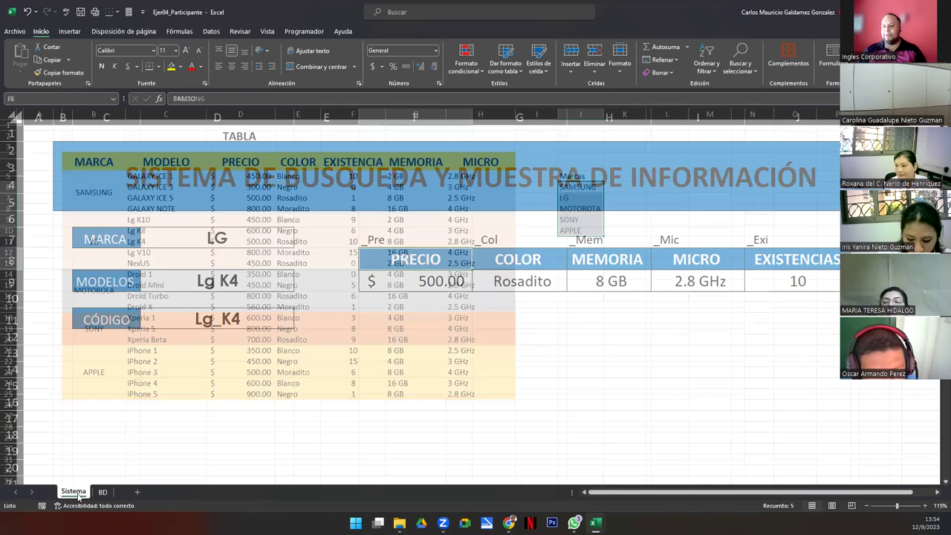
{"action": "left_click", "coordinate": [230, 234]}
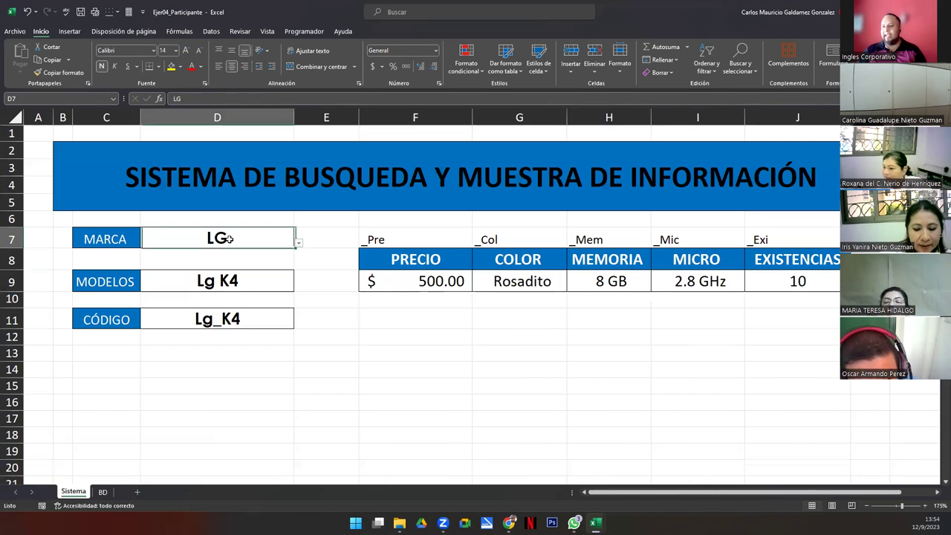
{"action": "left_click", "coordinate": [233, 32]}
{"action": "left_click", "coordinate": [194, 30]}
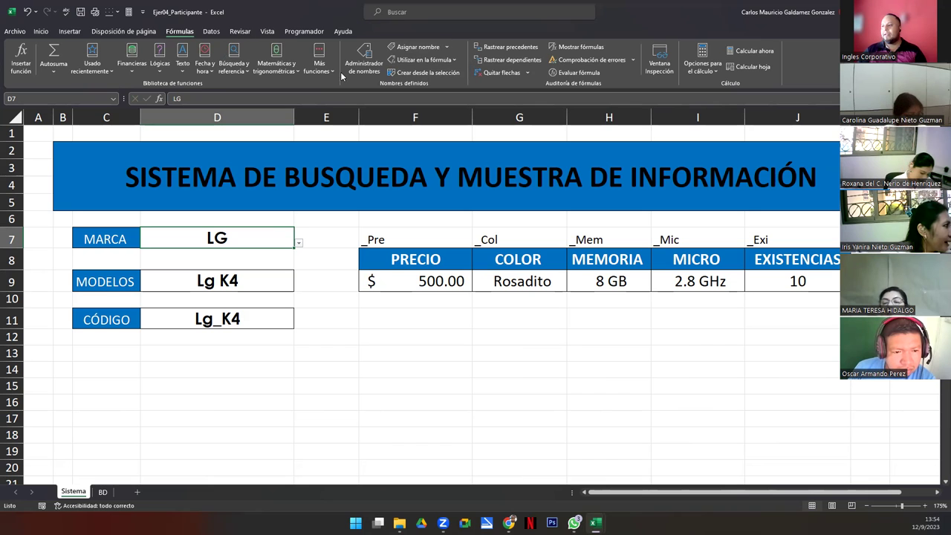
{"action": "left_click", "coordinate": [211, 31]}
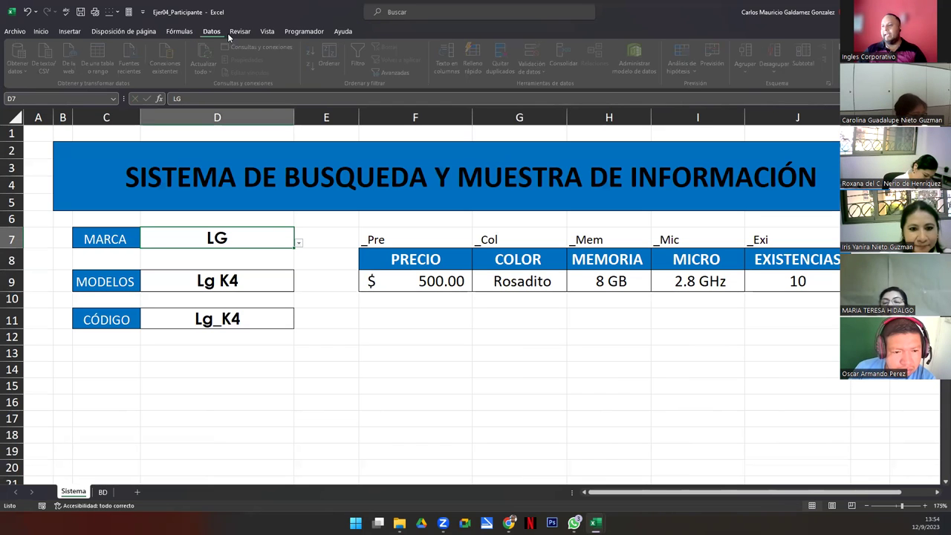
{"action": "left_click", "coordinate": [535, 54]}
{"action": "left_click", "coordinate": [559, 288]}
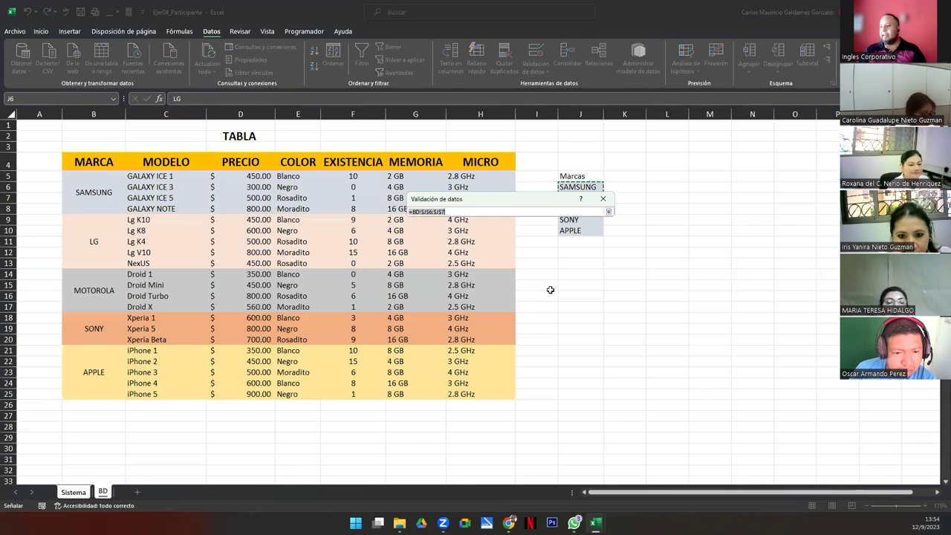
{"action": "mouse_move", "coordinate": [571, 199]}
{"action": "left_mouse_down"}
{"action": "mouse_move", "coordinate": [579, 188]}
{"action": "mouse_move", "coordinate": [576, 231]}
{"action": "left_mouse_up"}
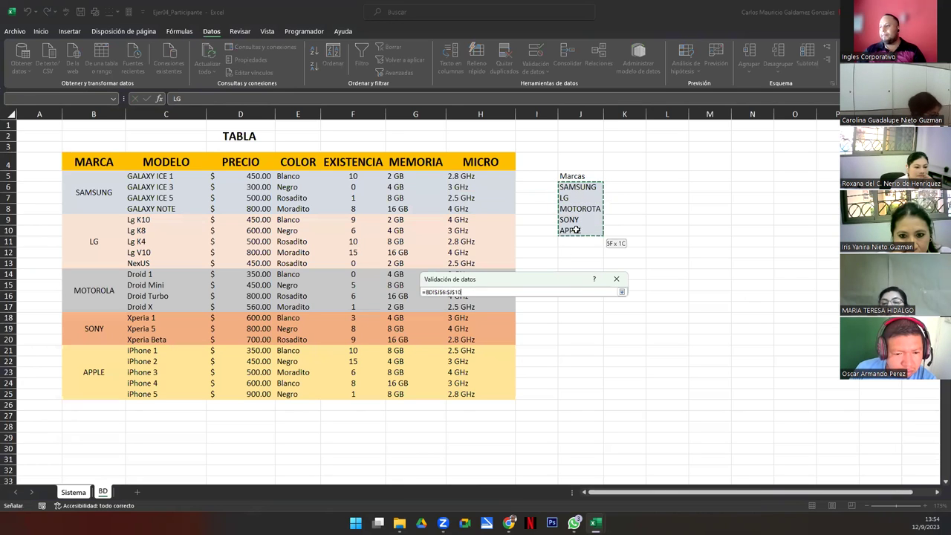
{"action": "left_click", "coordinate": [622, 292]}
{"action": "left_click", "coordinate": [564, 420]}
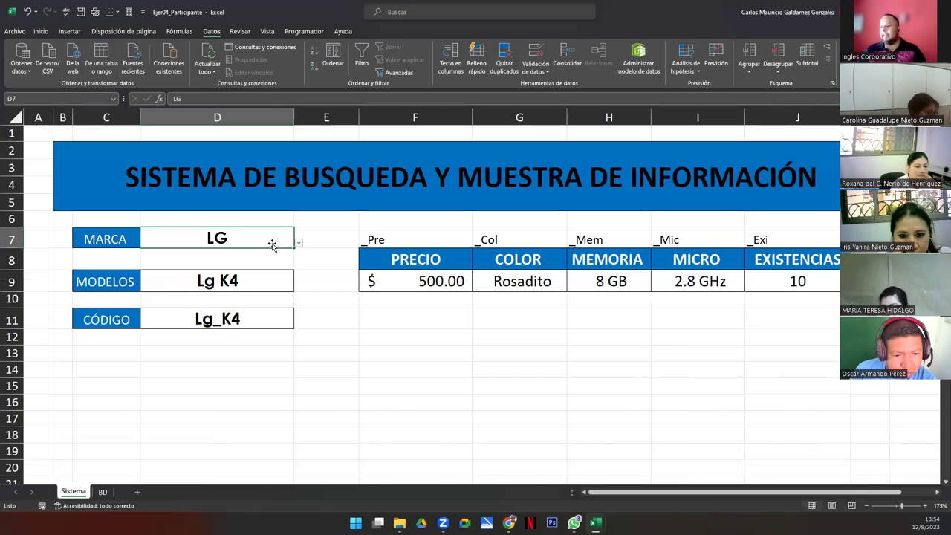
{"action": "left_click", "coordinate": [299, 243]}
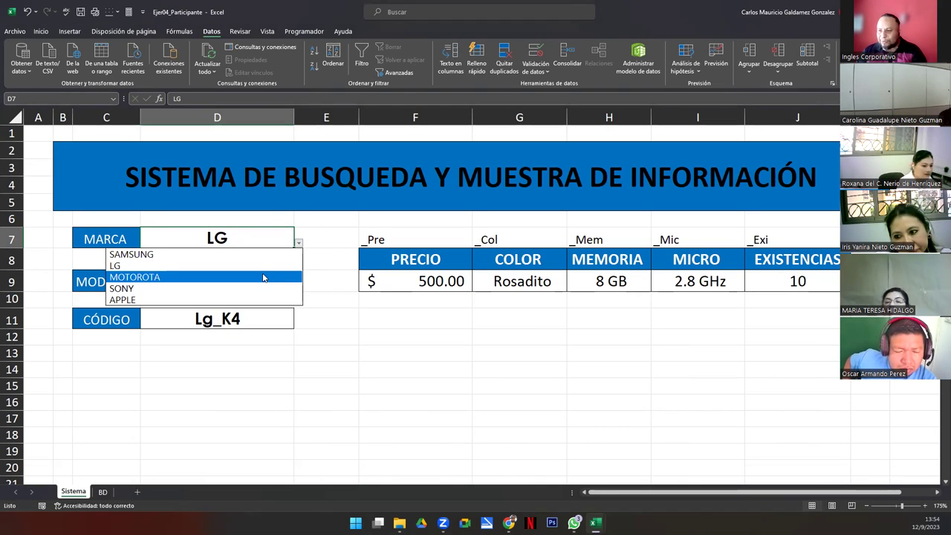
Correct the brand MOTOROTA to MOTOROLA in cell J8 of the BD sheet.
{"action": "key", "text": "Return"}
{"action": "key", "text": "ctrl+Page_Down"}
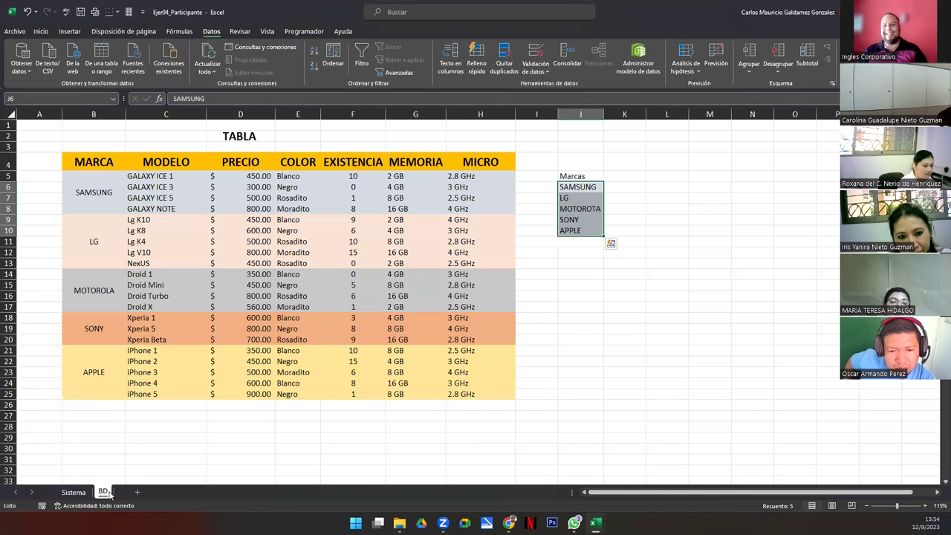
{"action": "double_click", "coordinate": [577, 213]}
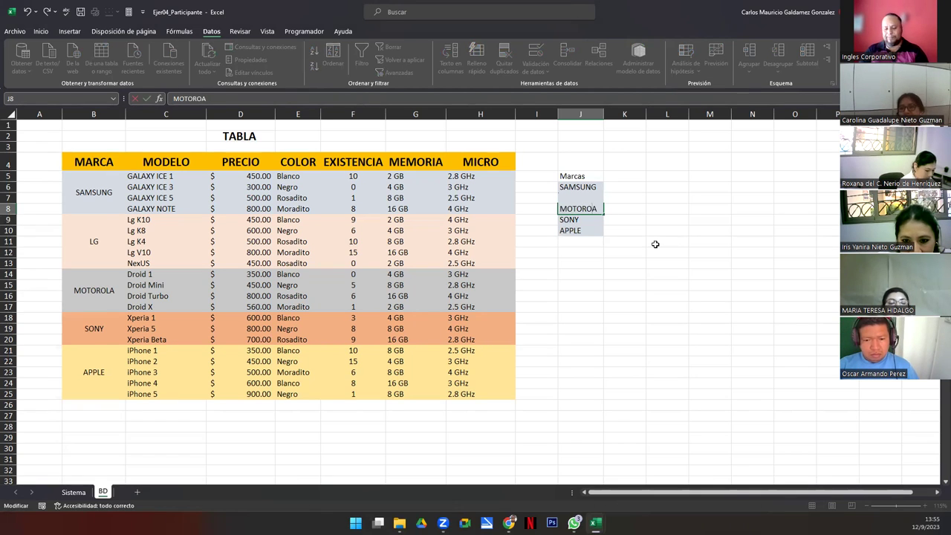
{"action": "type", "text": "L"}
{"action": "key", "text": "Return"}
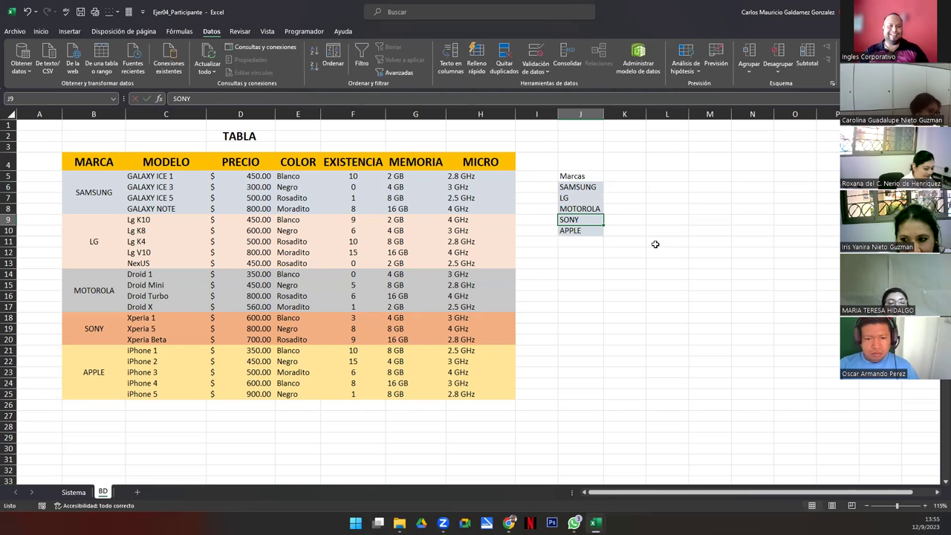
Set the Sistema sheet's MARCA cell D7 to MOTOROLA.
{"action": "left_click", "coordinate": [73, 492]}
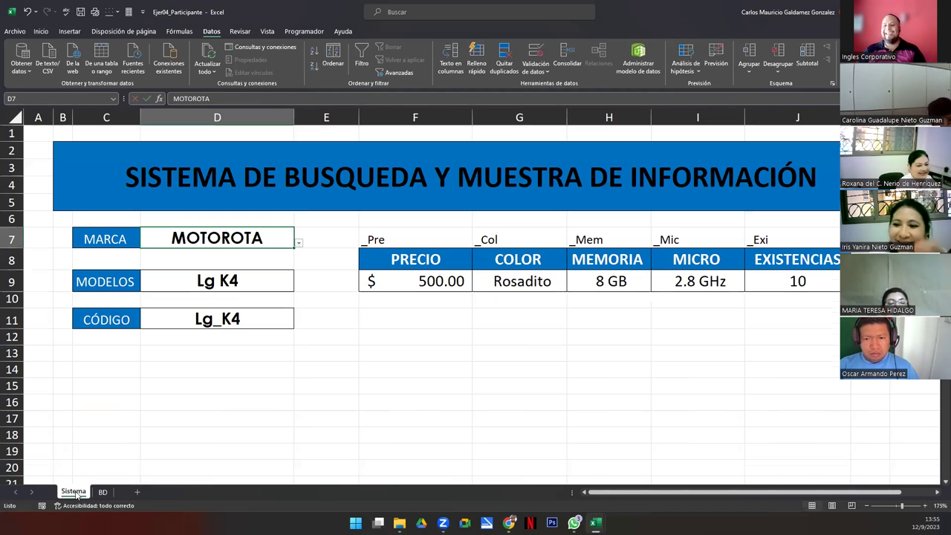
{"action": "left_click", "coordinate": [298, 243]}
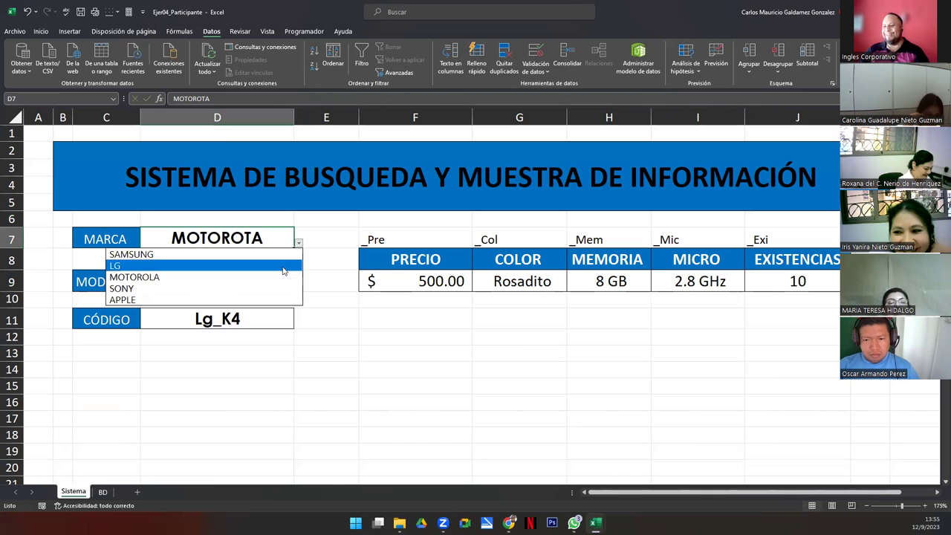
{"action": "left_click", "coordinate": [271, 281]}
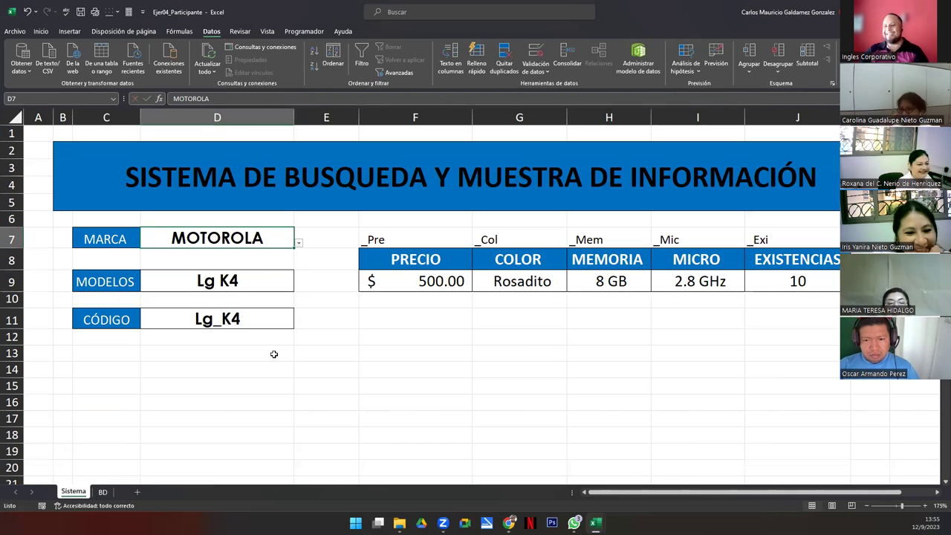
{"action": "left_click", "coordinate": [271, 283]}
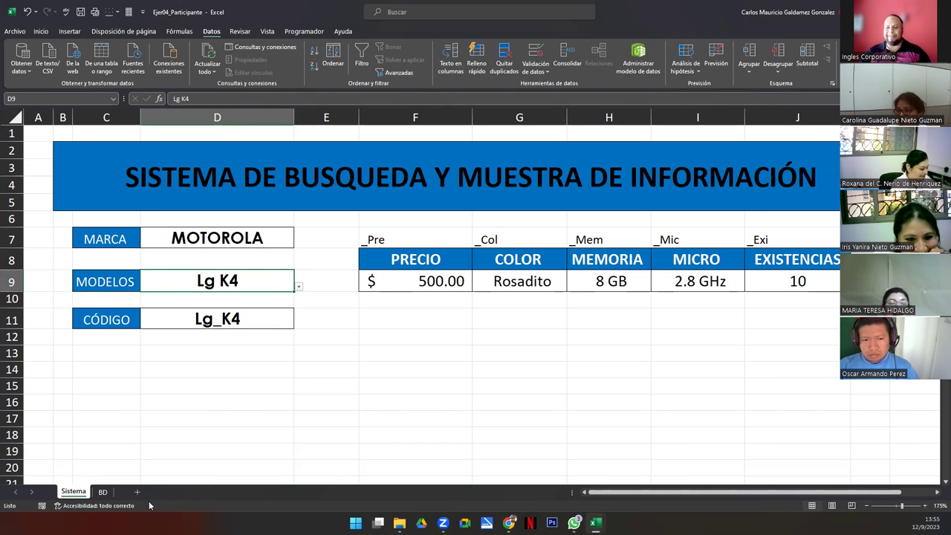
On BD, inspect the Motorola-to-Apple table rows and the four Samsung Galaxy models.
{"action": "left_click", "coordinate": [103, 492]}
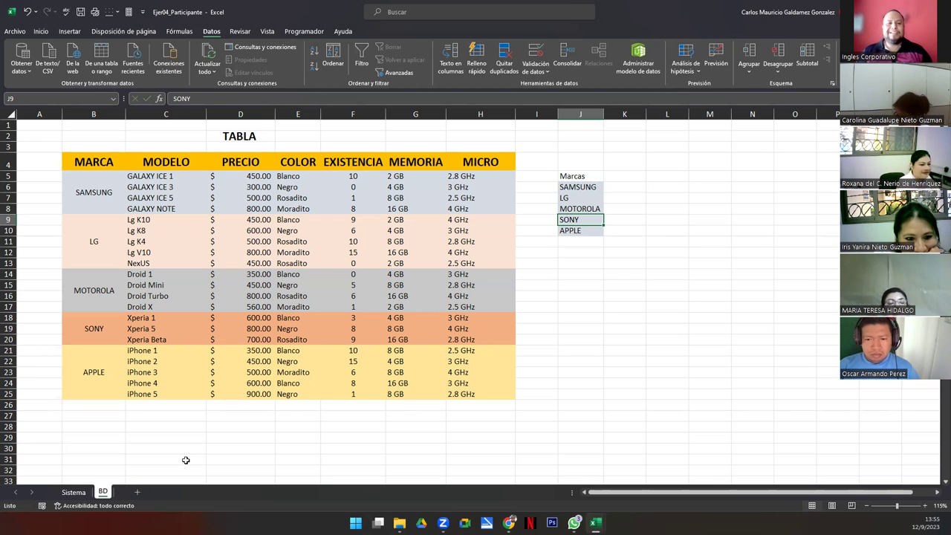
{"action": "left_click_drag", "start_coordinate": [110, 276], "coordinate": [466, 373]}
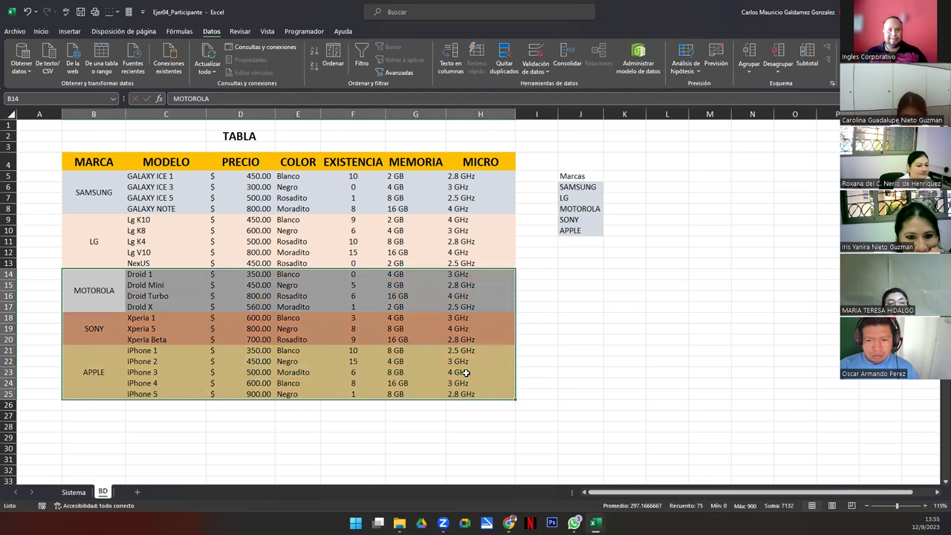
{"action": "left_click", "coordinate": [465, 373]}
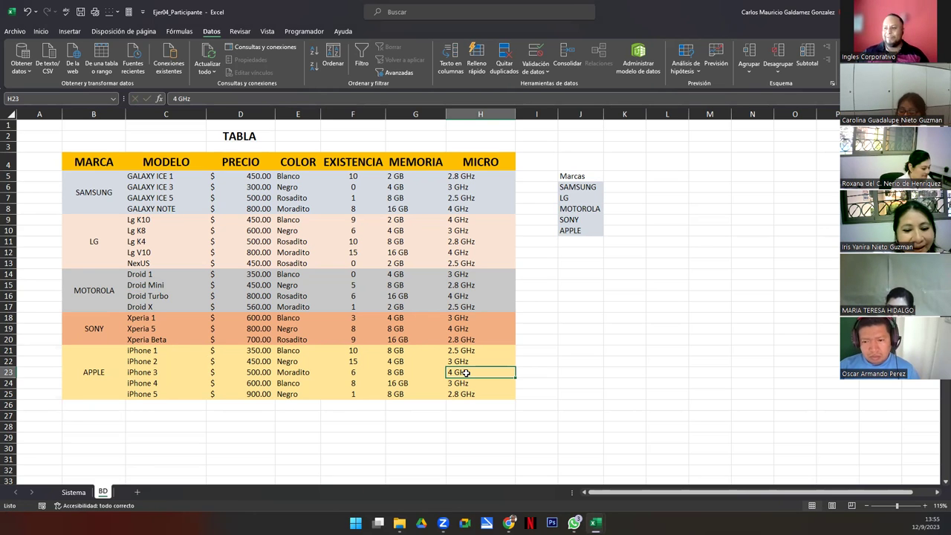
{"action": "scroll", "coordinate": [352, 384], "scroll_direction": "up", "scroll_amount": 1, "text": "ctrl"}
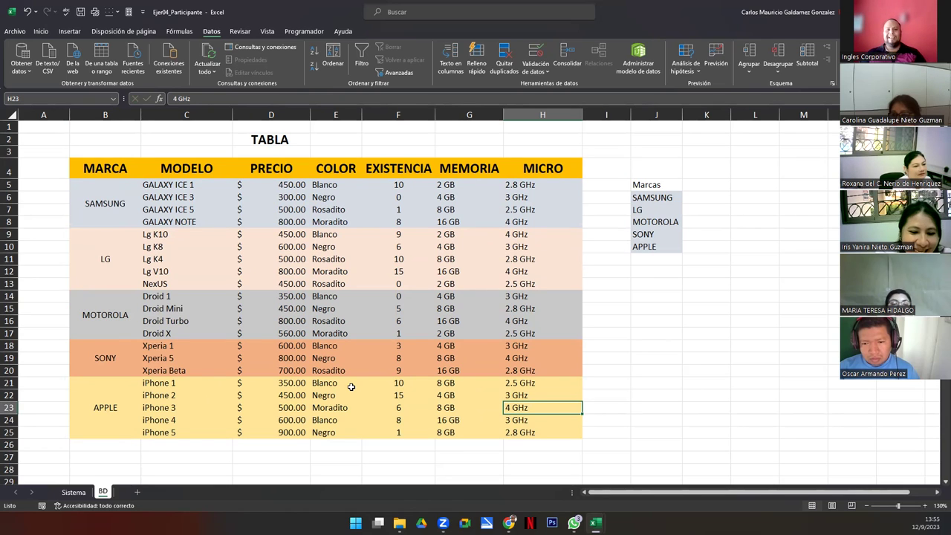
{"action": "left_click", "coordinate": [240, 359]}
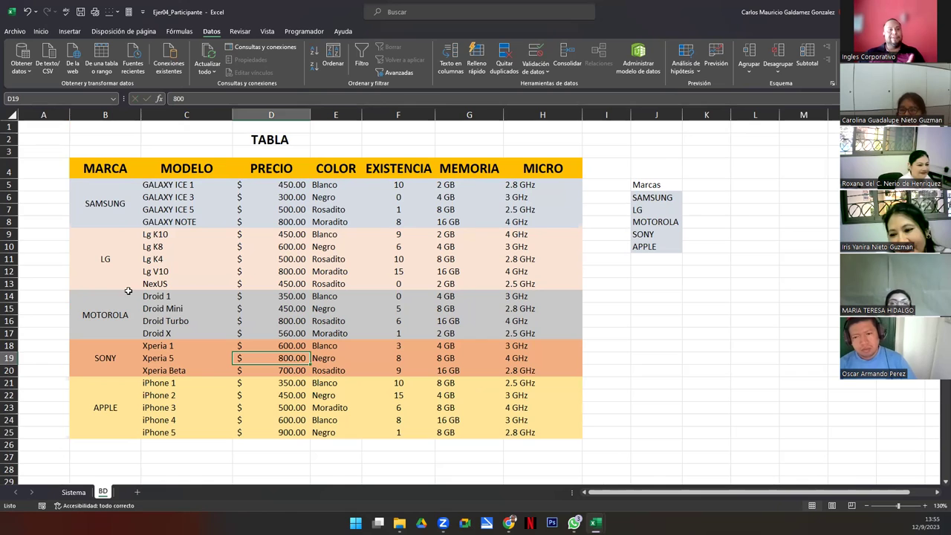
{"action": "left_click_drag", "start_coordinate": [184, 185], "coordinate": [187, 221]}
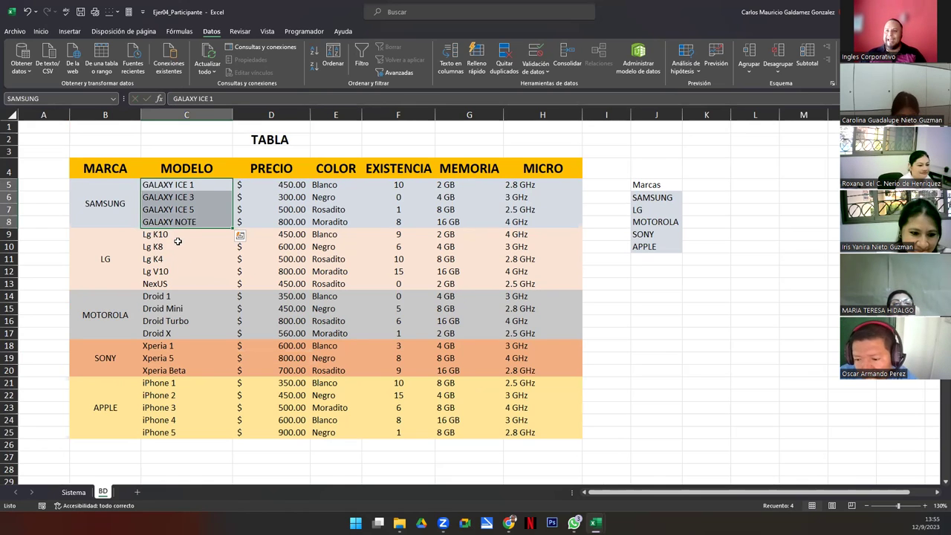
Name the Droid, Xperia and iPhone model ranges in column C MOTOROLA, SONY and APPLE.
{"action": "left_click_drag", "start_coordinate": [179, 235], "coordinate": [174, 334]}
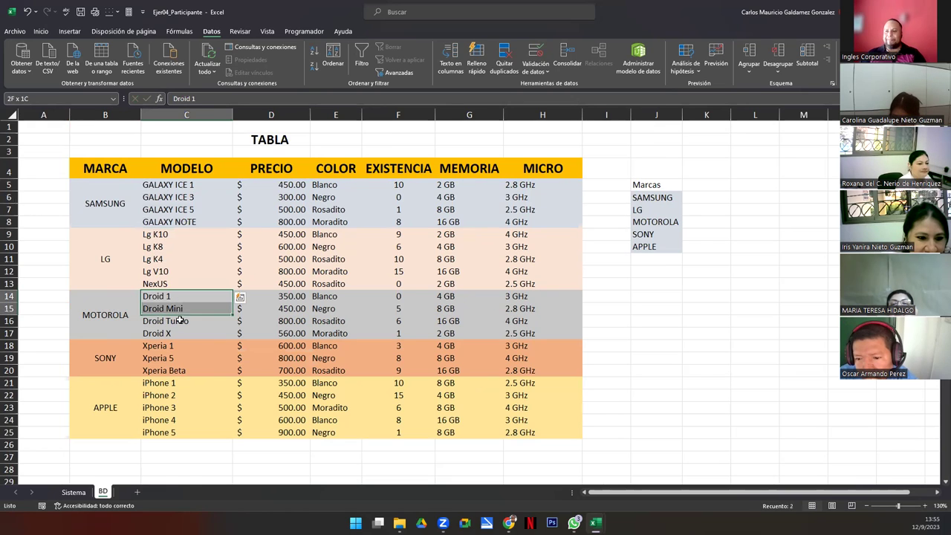
{"action": "left_click", "coordinate": [74, 100]}
{"action": "type", "text": "TOROLA"}
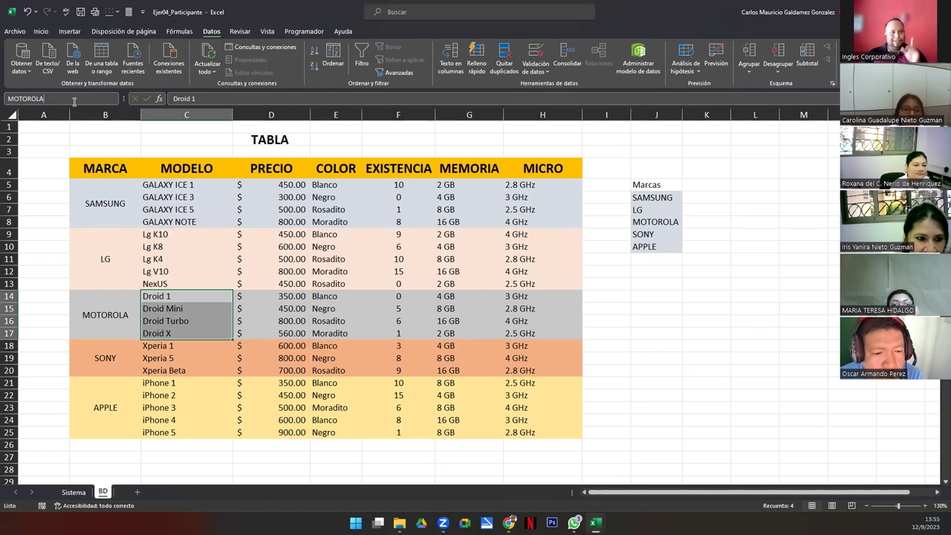
{"action": "key", "text": "Return"}
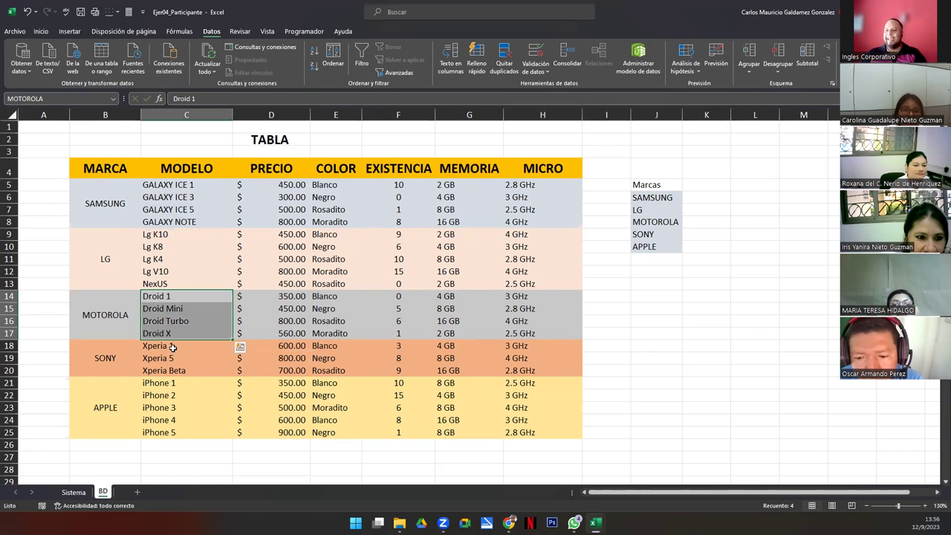
{"action": "left_click_drag", "start_coordinate": [172, 347], "coordinate": [173, 371]}
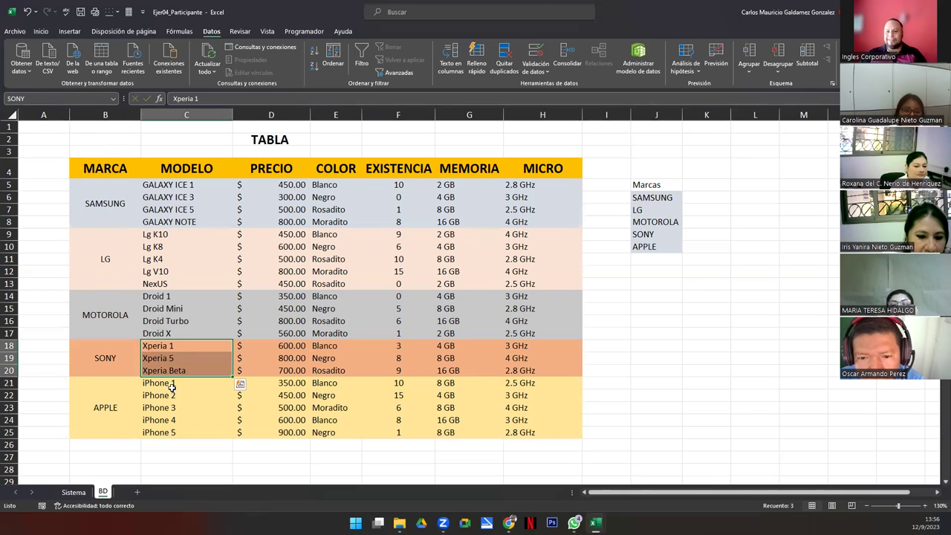
{"action": "left_click_drag", "start_coordinate": [171, 384], "coordinate": [173, 431]}
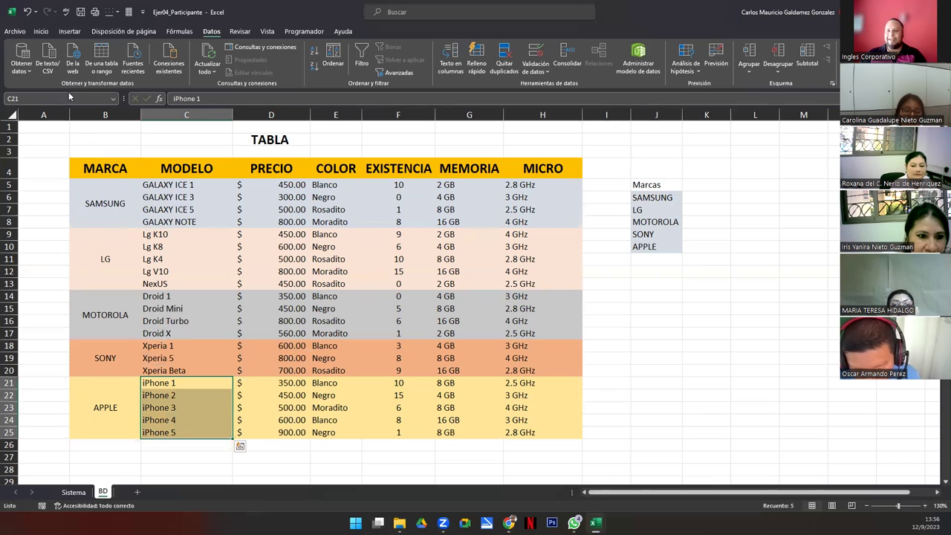
{"action": "type", "text": "APPLE"}
{"action": "key", "text": "Return"}
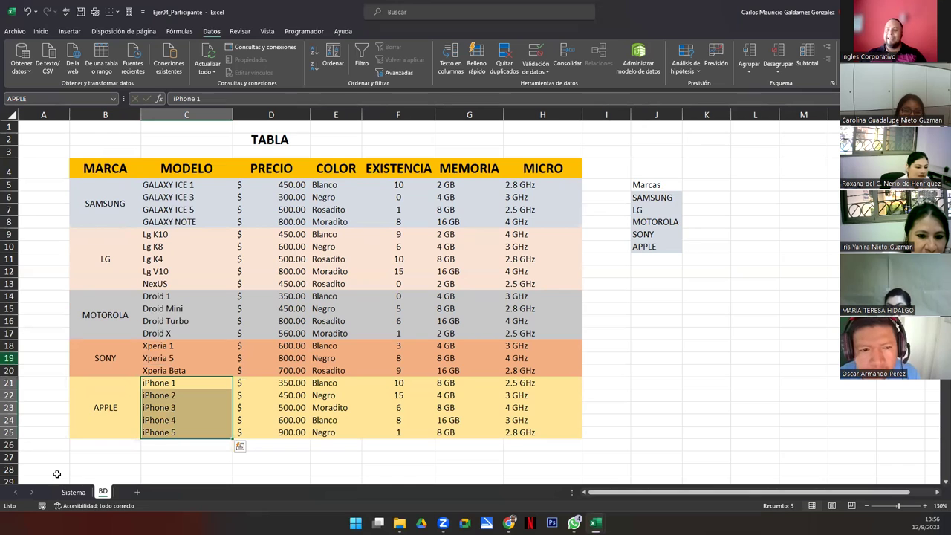
{"action": "left_click", "coordinate": [73, 492]}
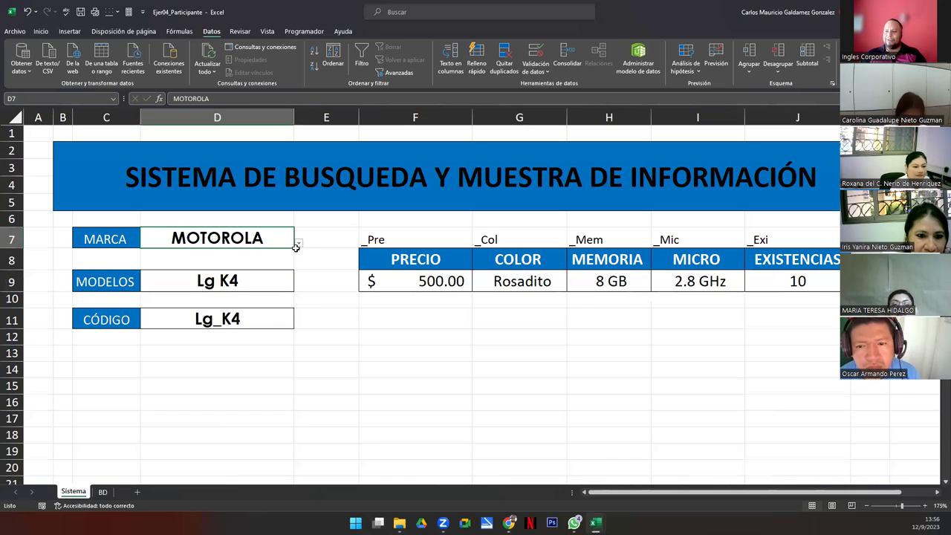
With MOTOROLA as the brand, choose Droid Mini as the model, then view the BD table.
{"action": "left_click", "coordinate": [298, 243]}
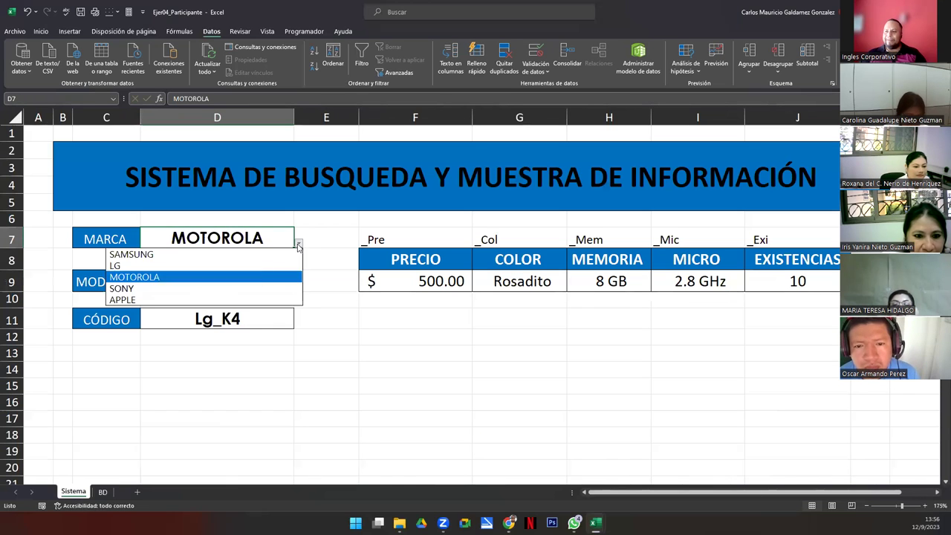
{"action": "left_click", "coordinate": [242, 277]}
{"action": "left_click", "coordinate": [290, 283]}
{"action": "left_click", "coordinate": [298, 288]}
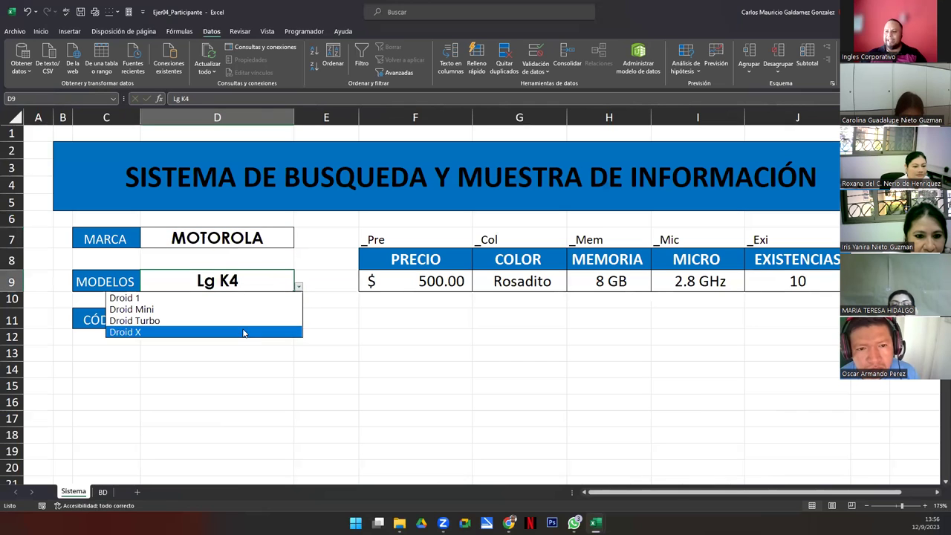
{"action": "left_click", "coordinate": [243, 313]}
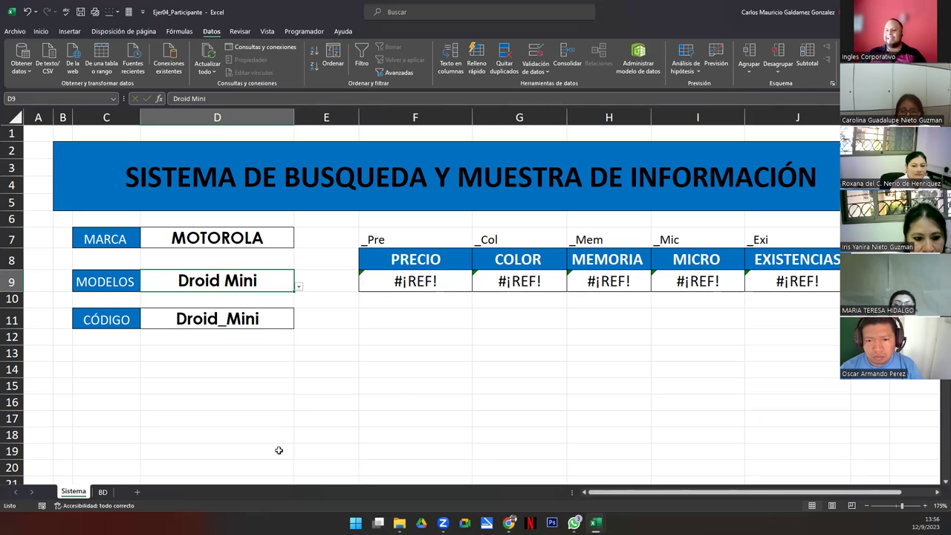
{"action": "left_click", "coordinate": [103, 492]}
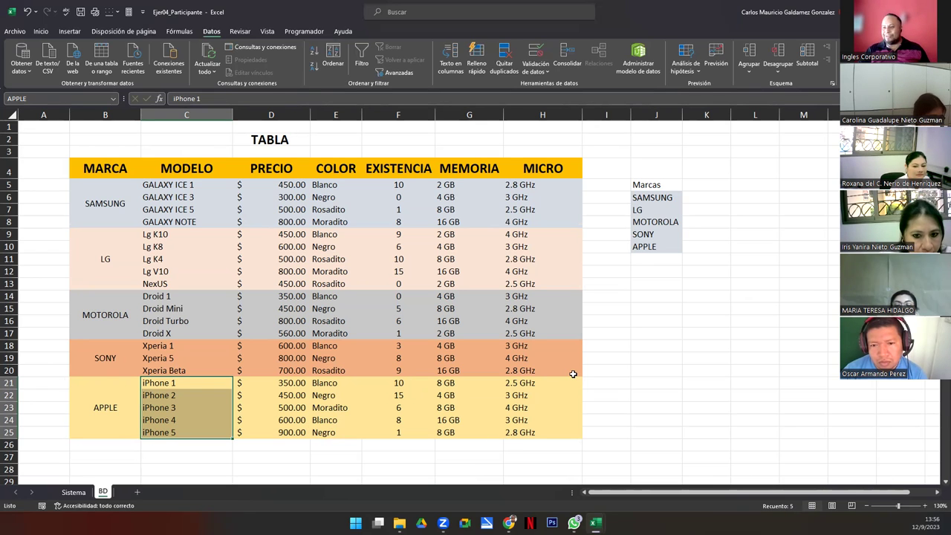
Copy the model names Droid 1 through iPhone 5 from C14:C25 into C32.
{"action": "scroll", "coordinate": [573, 374], "scroll_direction": "down", "scroll_amount": 5}
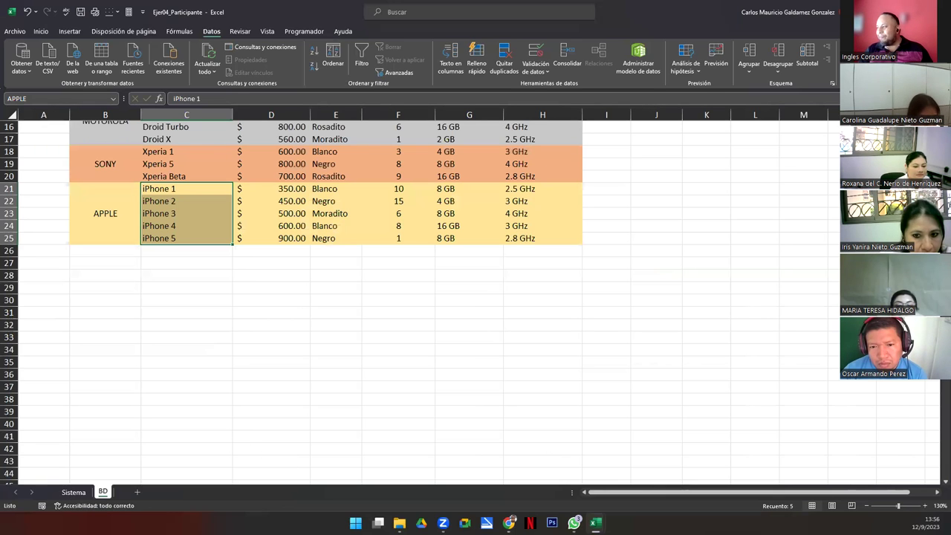
{"action": "scroll", "coordinate": [196, 161], "scroll_direction": "up", "scroll_amount": 1}
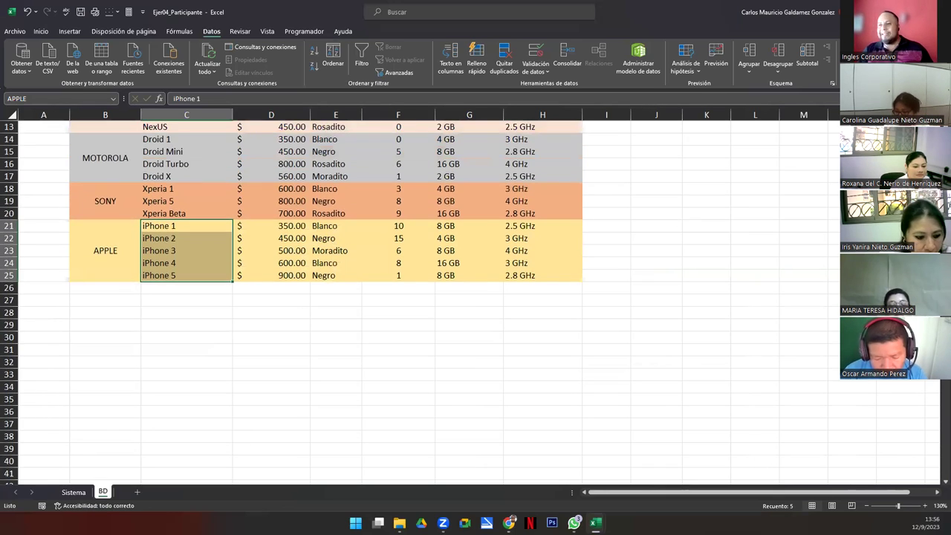
{"action": "left_click", "coordinate": [188, 139]}
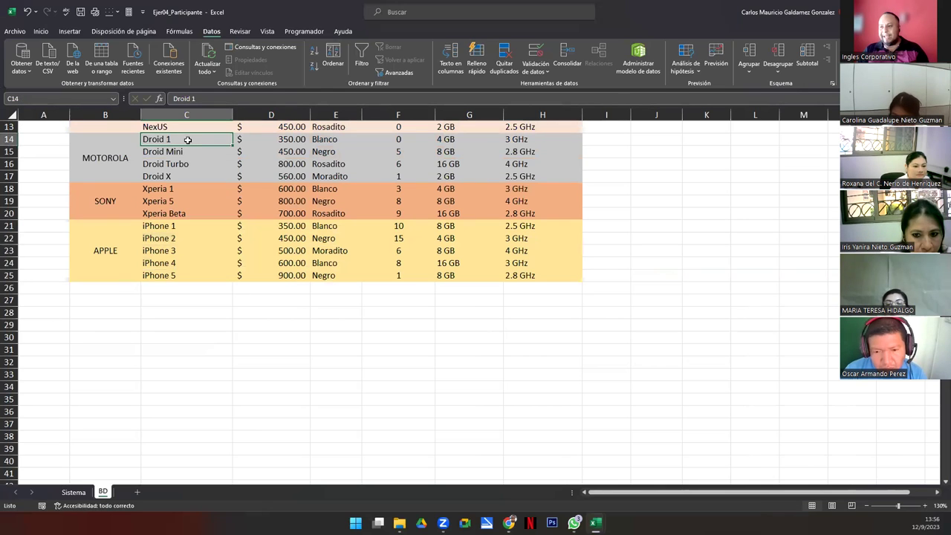
{"action": "left_click_drag", "start_coordinate": [188, 139], "coordinate": [186, 280]}
{"action": "key", "text": "ctrl+c"}
{"action": "left_click", "coordinate": [191, 365]}
{"action": "key", "text": "ctrl+v"}
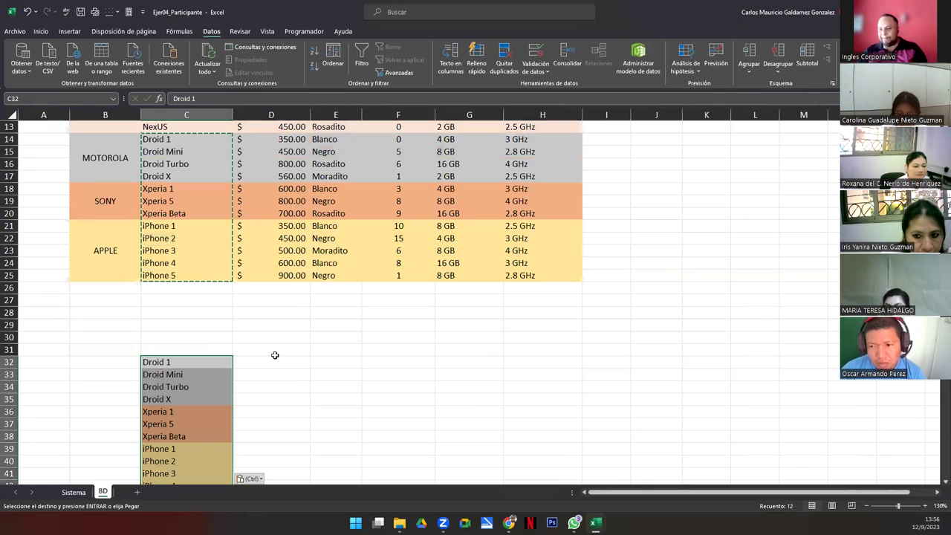
Enter =SUSTITUIR(C32;" ";"_") in D32 and fill it down through D43.
{"action": "left_click", "coordinate": [271, 349]}
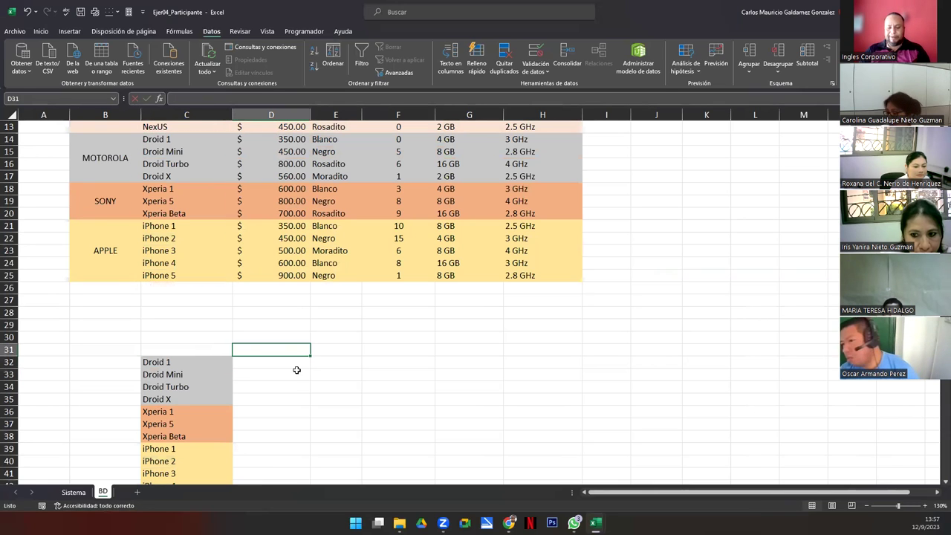
{"action": "type", "text": "Sus"}
{"action": "key", "text": "BackSpace"}
{"action": "key", "text": "BackSpace"}
{"action": "key", "text": "BackSpace"}
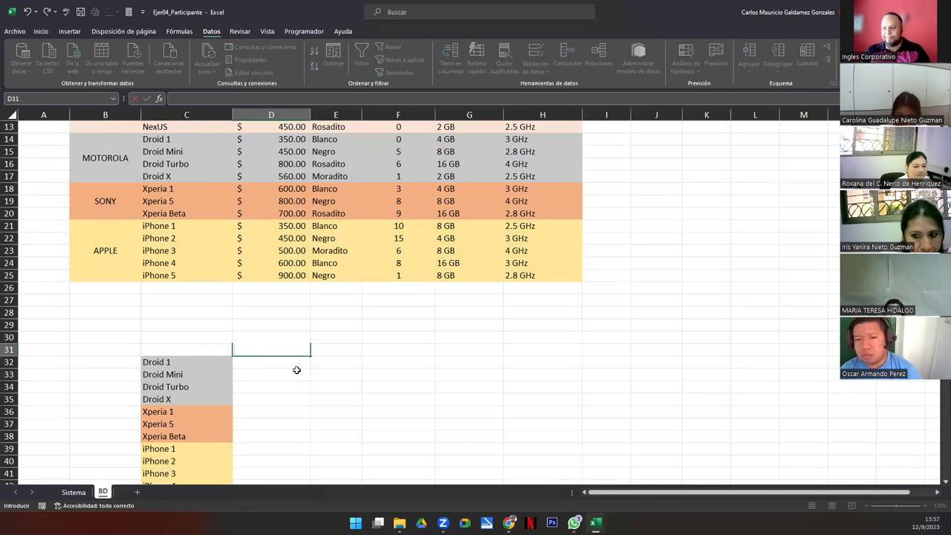
{"action": "key", "text": "Return"}
{"action": "type", "text": "S"}
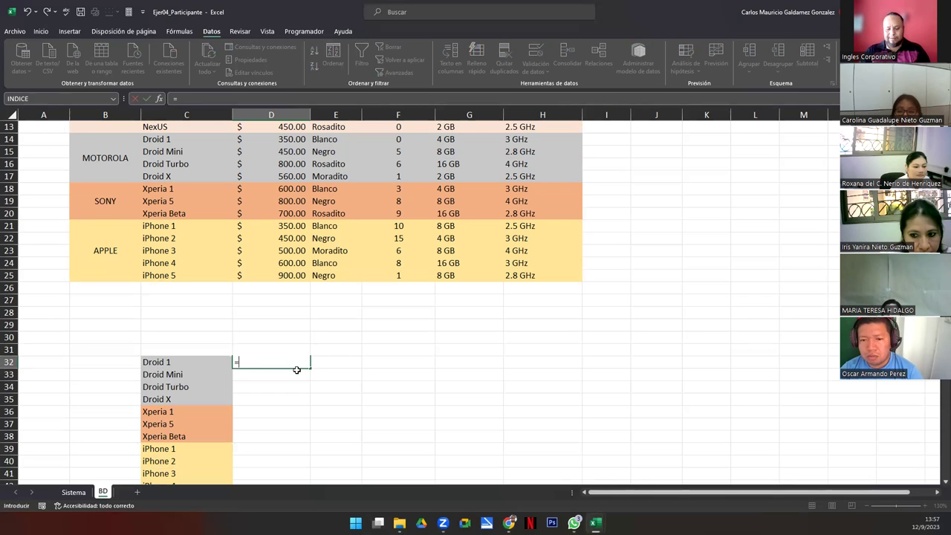
{"action": "type", "text": "susti"}
{"action": "key", "text": "Tab"}
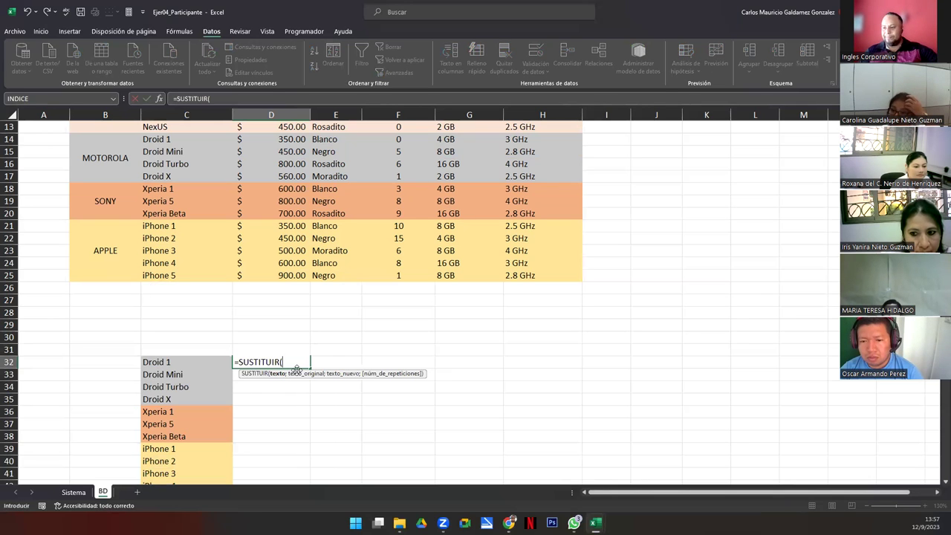
{"action": "left_click", "coordinate": [165, 362]}
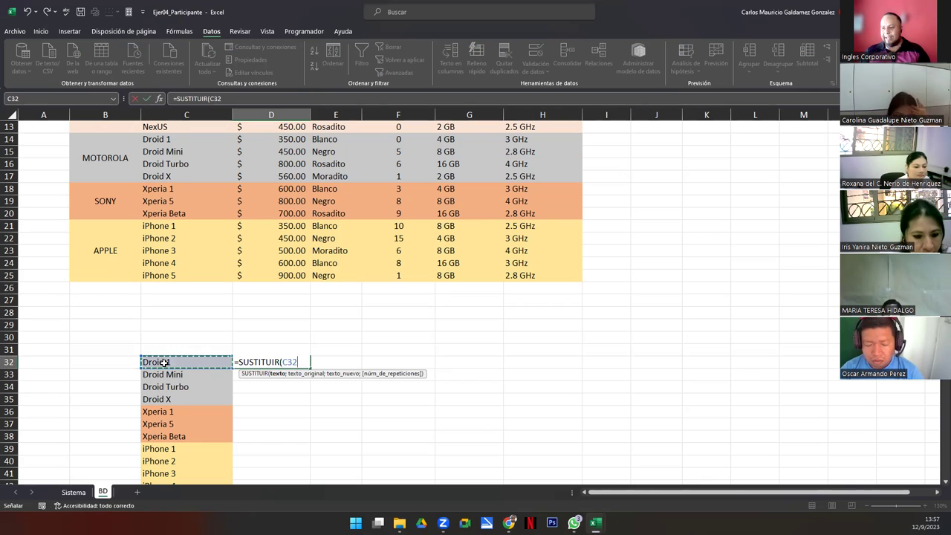
{"action": "type", "text": ";"}
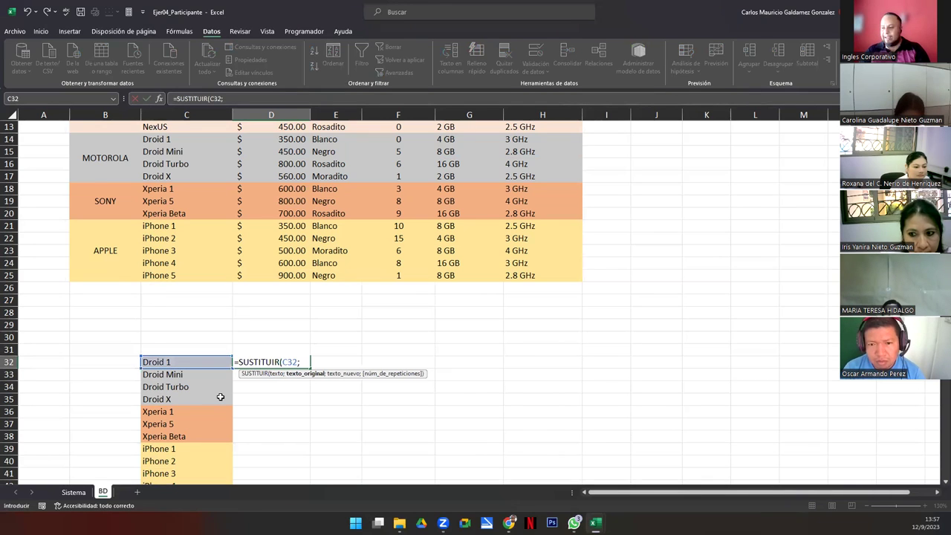
{"action": "type", "text": "\" \";\"_"}
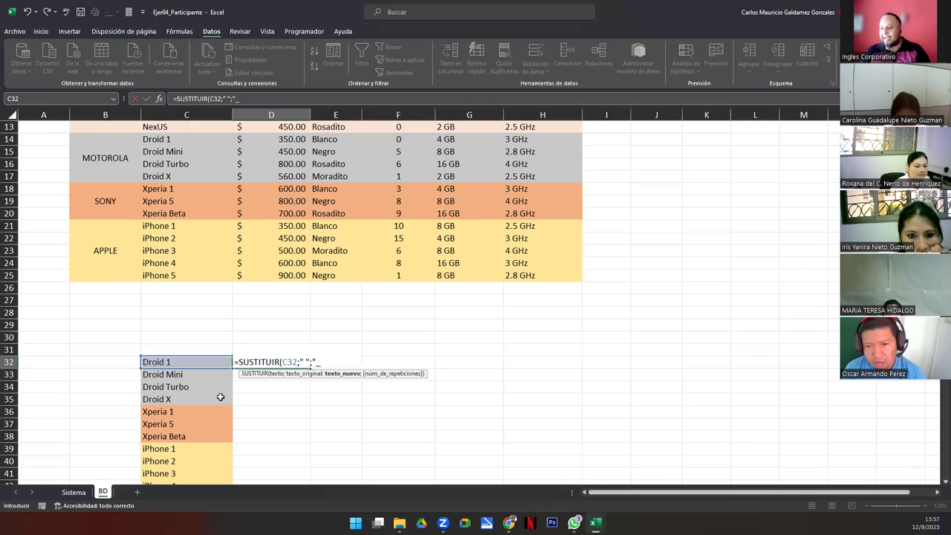
{"action": "type", "text": ")"}
{"action": "key", "text": "Return"}
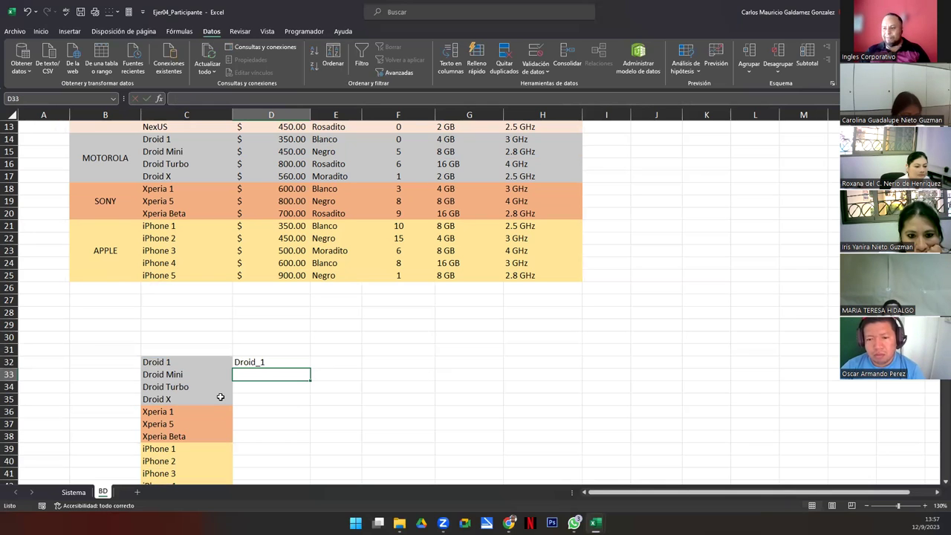
{"action": "left_click", "coordinate": [260, 362]}
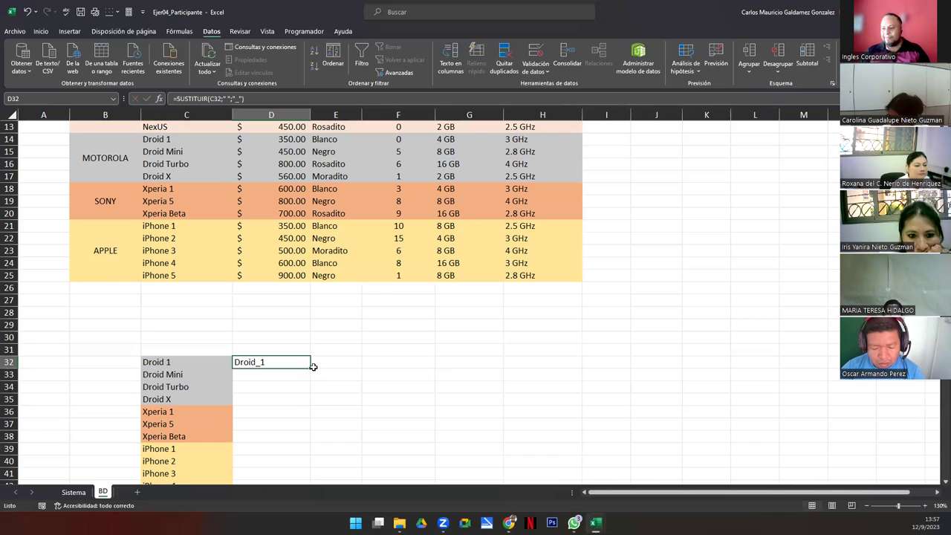
{"action": "double_click", "coordinate": [311, 369]}
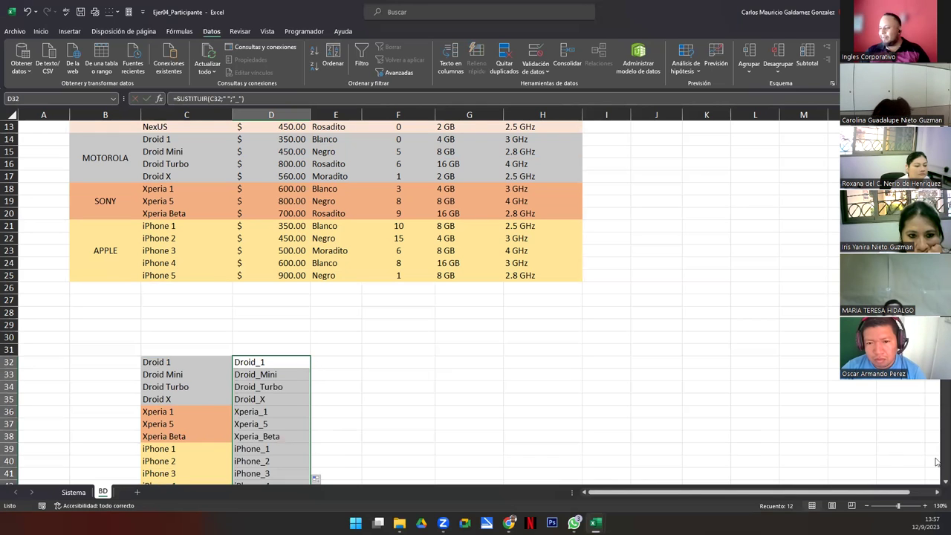
{"action": "scroll", "coordinate": [936, 483], "scroll_direction": "down", "scroll_amount": 1}
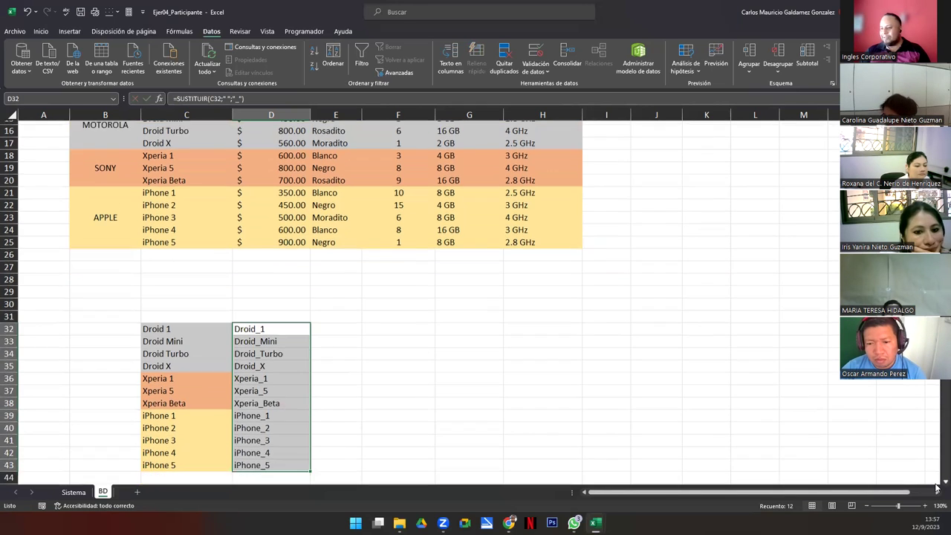
{"action": "scroll", "coordinate": [936, 487], "scroll_direction": "down", "scroll_amount": 1}
{"action": "left_click", "coordinate": [340, 272]}
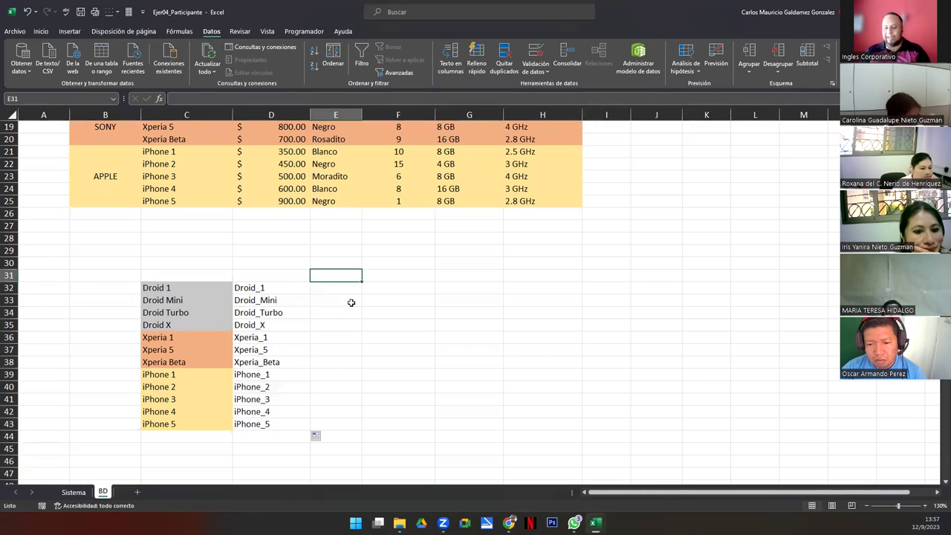
Enter the suffix headers _Pre, _Col, _Exi, _Mem and _Mic across row 31, starting in E31.
{"action": "type", "text": "_Pre"}
{"action": "key", "text": "Tab"}
{"action": "type", "text": "_"}
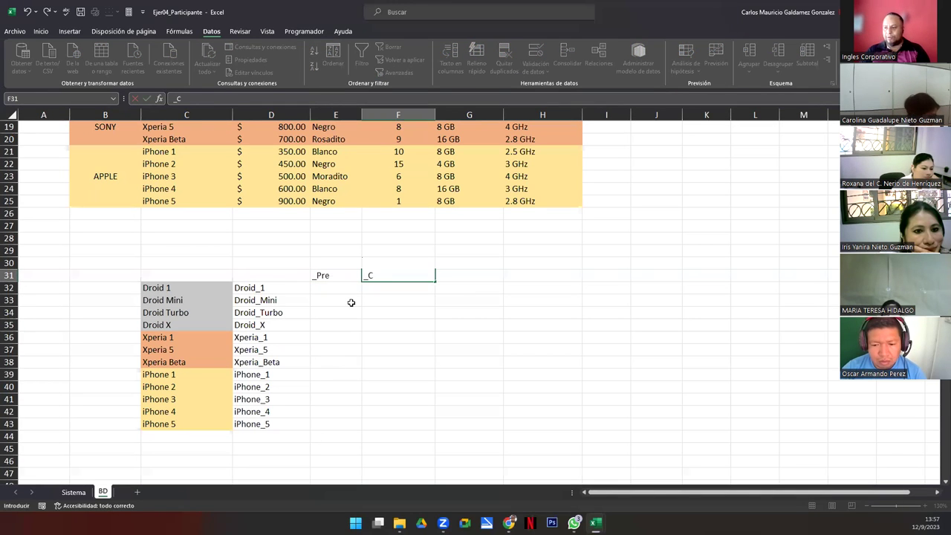
{"action": "key", "text": "Tab"}
{"action": "type", "text": "_"}
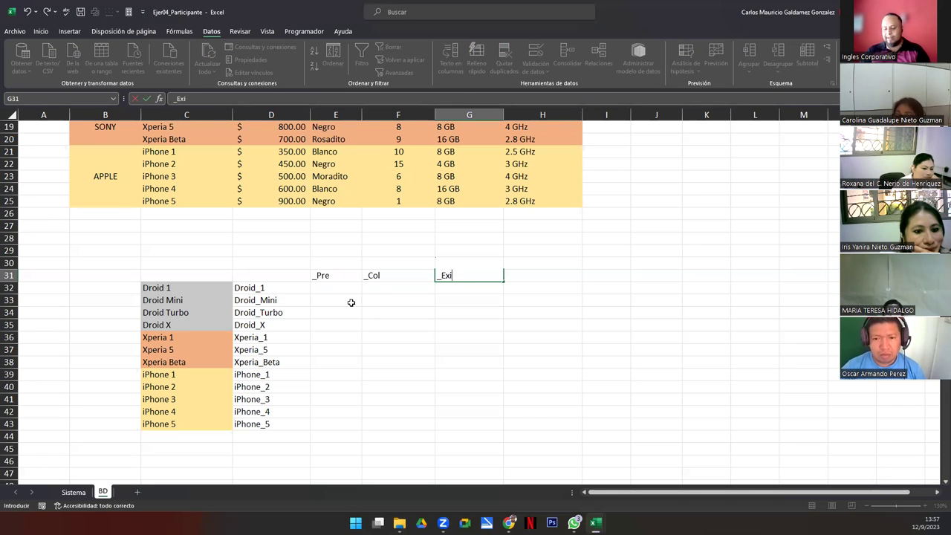
{"action": "key", "text": "Tab"}
{"action": "type", "text": "_"}
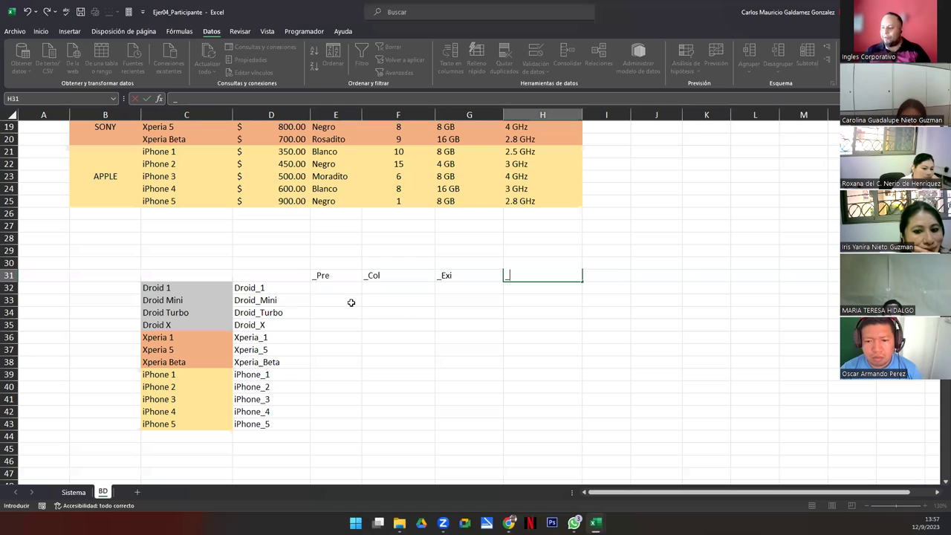
{"action": "scroll", "coordinate": [350, 302], "scroll_direction": "up", "scroll_amount": 3}
{"action": "scroll", "coordinate": [351, 302], "scroll_direction": "up", "scroll_amount": 2}
{"action": "scroll", "coordinate": [350, 304], "scroll_direction": "down", "scroll_amount": 5}
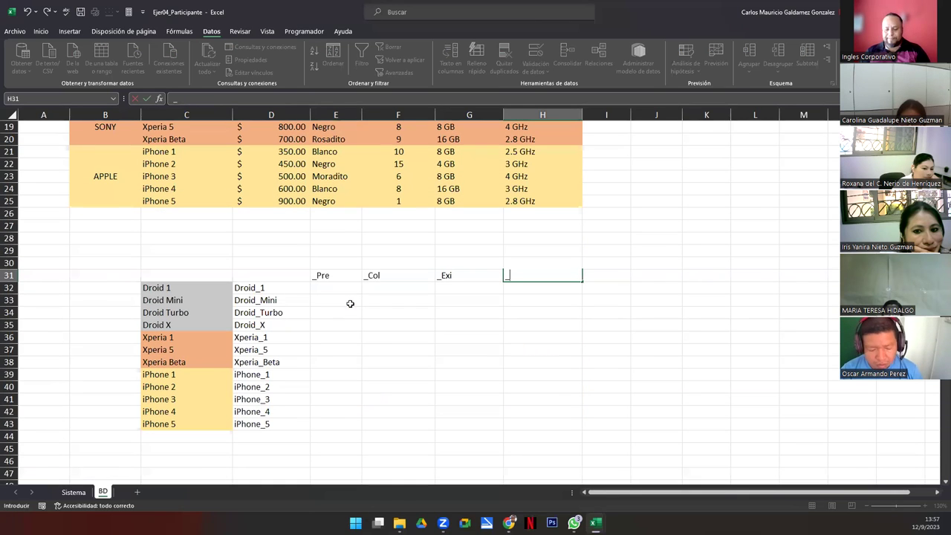
{"action": "key", "text": "Tab"}
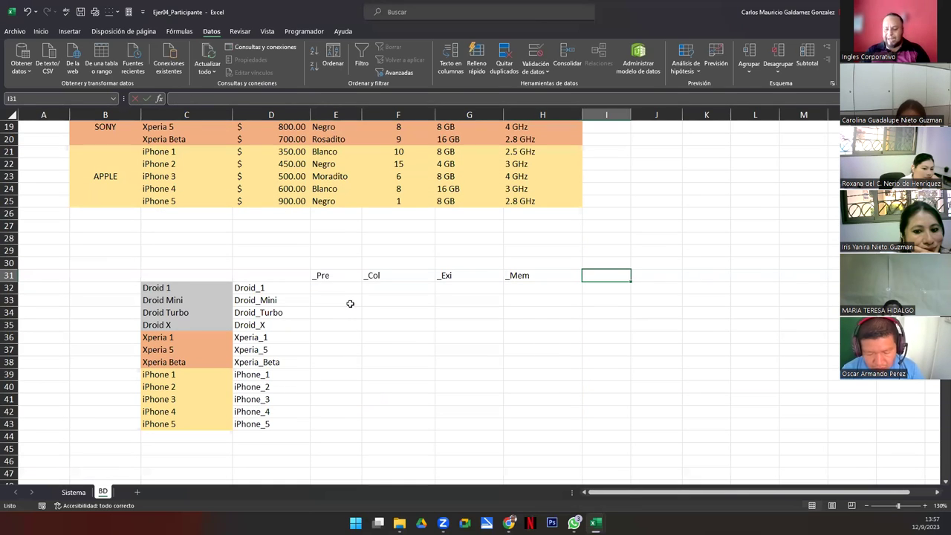
{"action": "type", "text": "_Mic"}
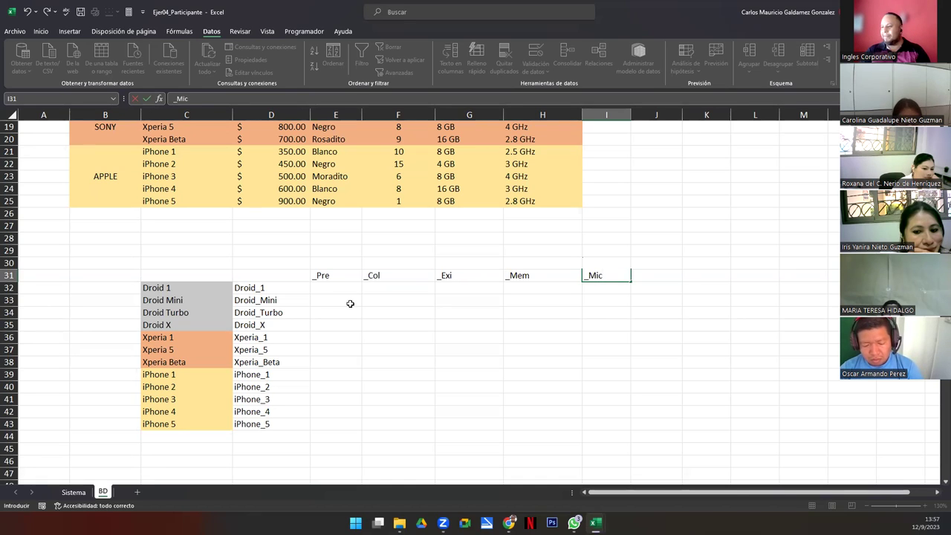
{"action": "key", "text": "Return"}
In E32, enter =D32&E31 to produce Droid_1_Pre, and autofit column E.
{"action": "key", "text": "Left"}
{"action": "key", "text": "Right"}
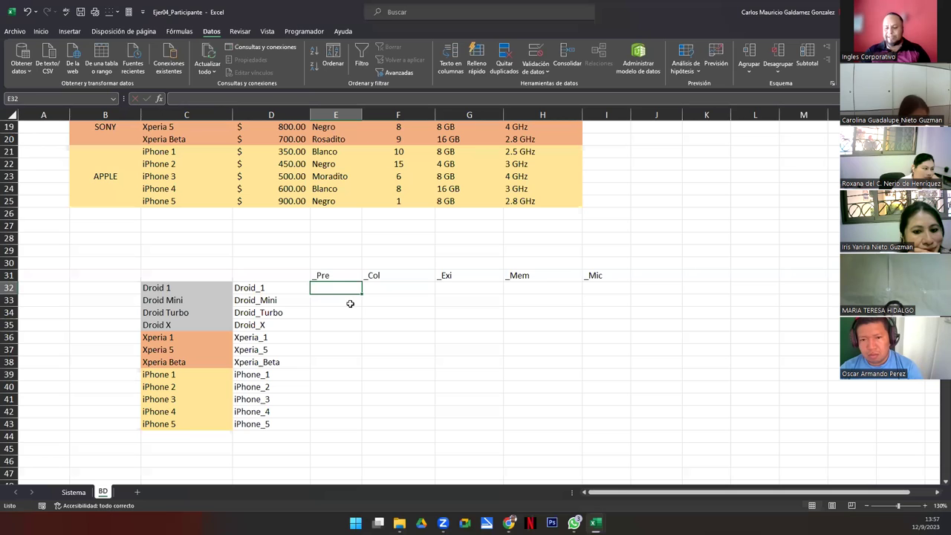
{"action": "type", "text": "="}
{"action": "key", "text": "Left"}
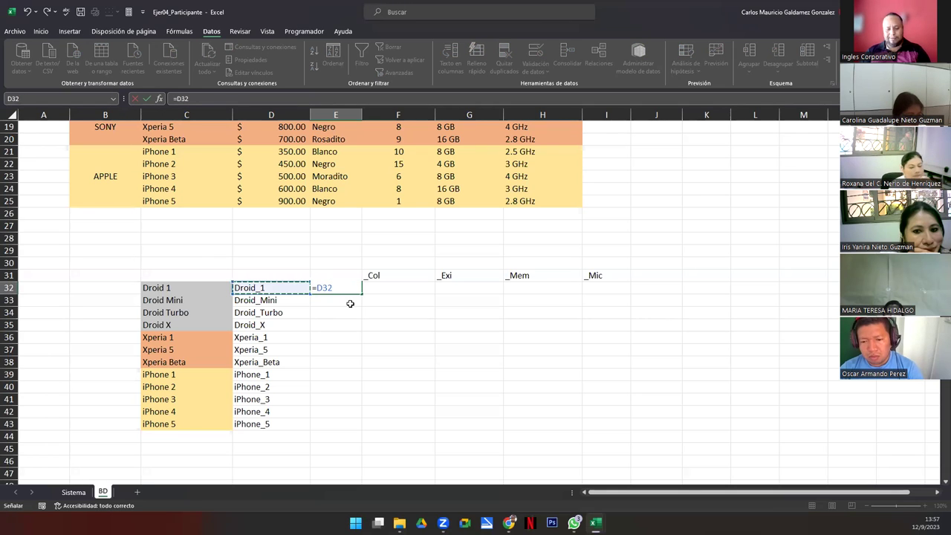
{"action": "type", "text": "&"}
{"action": "key", "text": "Up"}
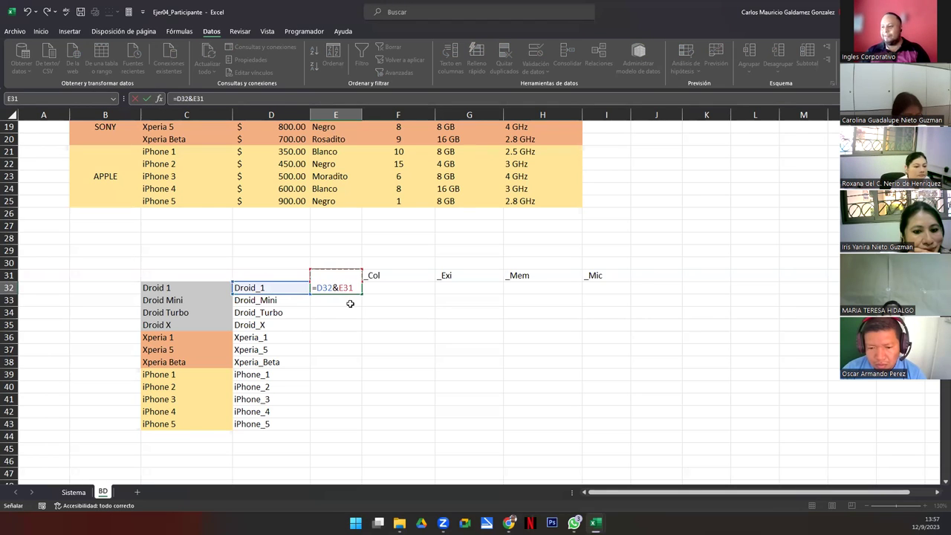
{"action": "key", "text": "Return"}
{"action": "key", "text": "Up"}
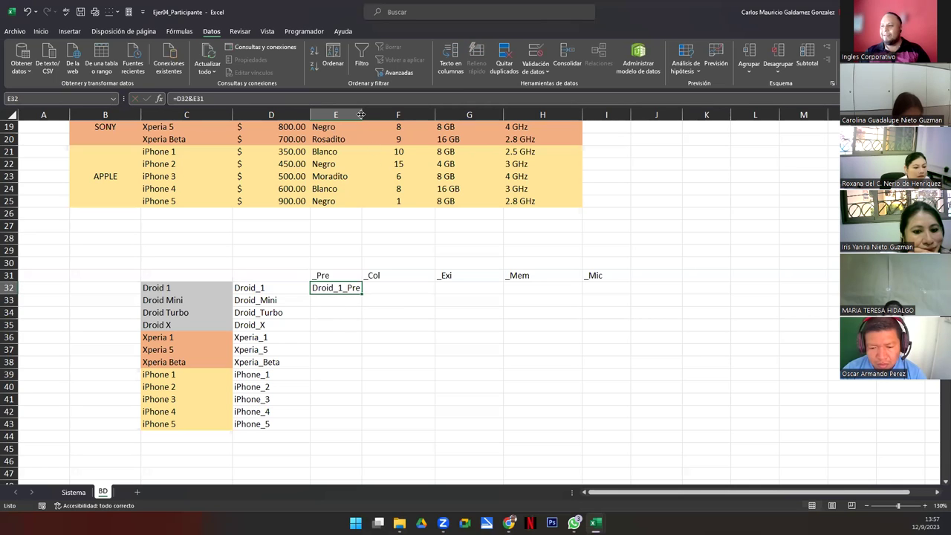
{"action": "double_click", "coordinate": [361, 114]}
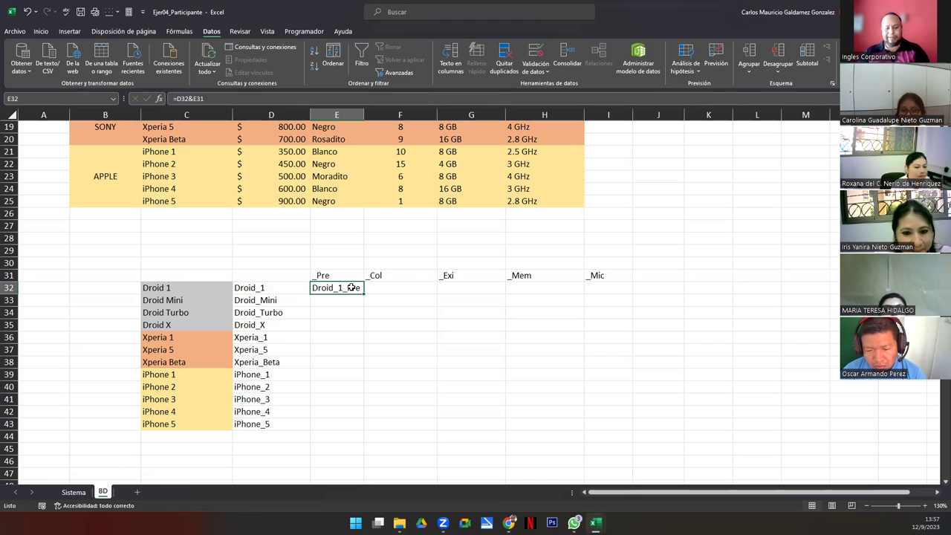
Lock the suffix reference as $E$31, fill the formula down to E43, and autofit column E.
{"action": "double_click", "coordinate": [351, 288]}
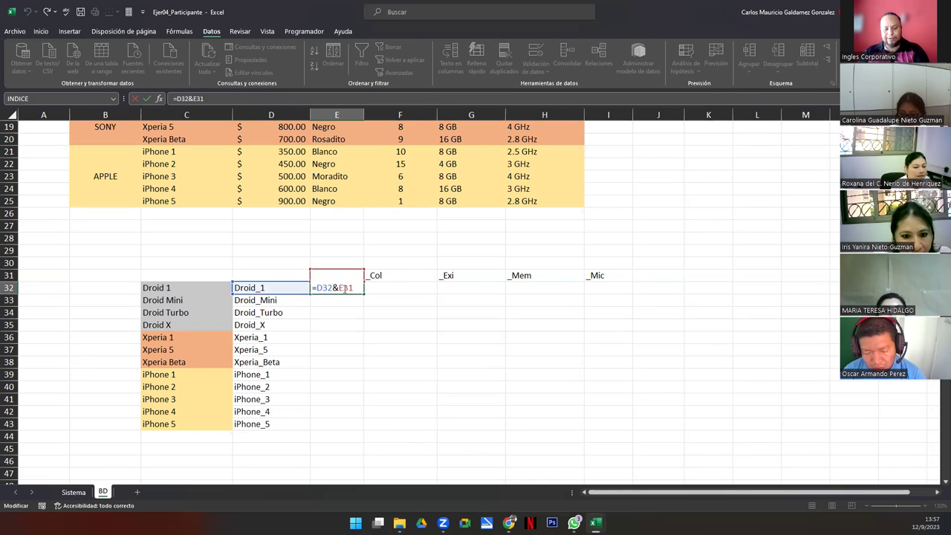
{"action": "key", "text": "F4"}
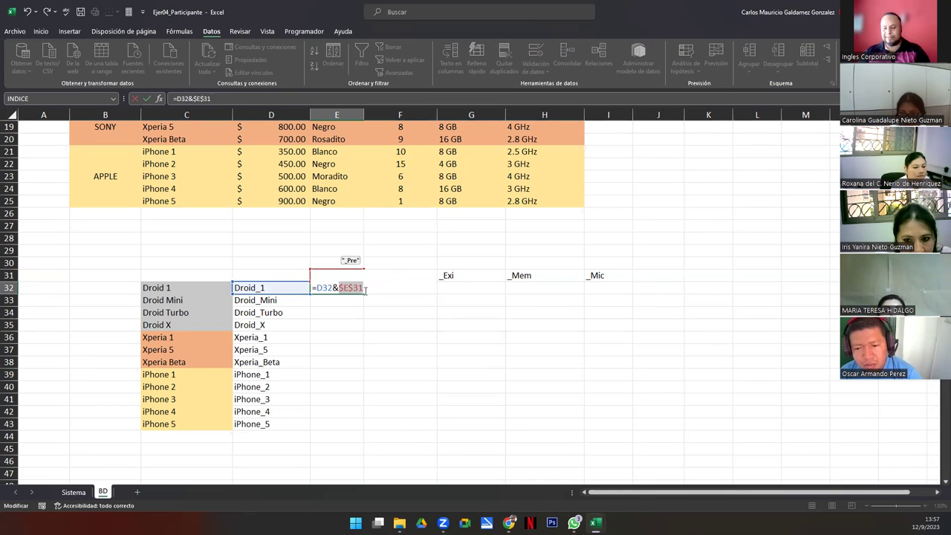
{"action": "key", "text": "Return"}
{"action": "left_click", "coordinate": [357, 289]}
{"action": "double_click", "coordinate": [364, 293]}
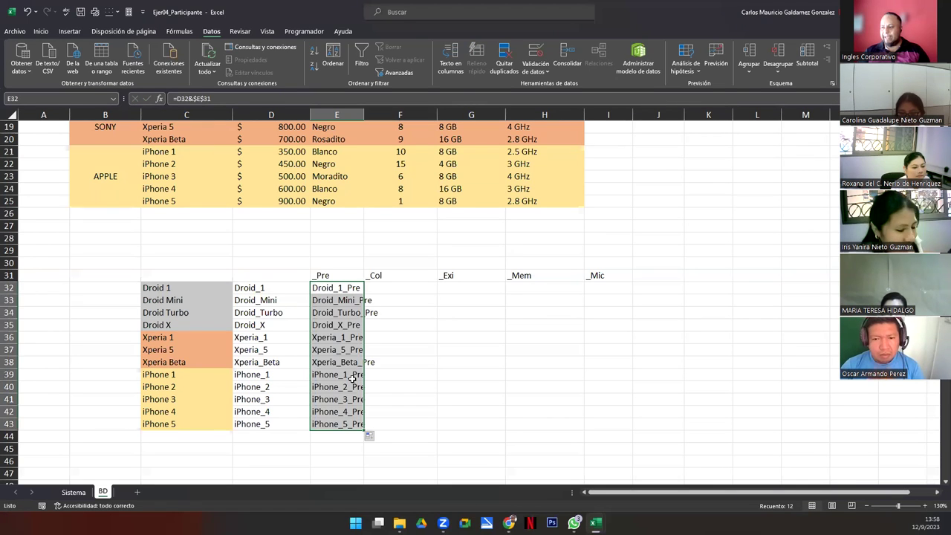
{"action": "double_click", "coordinate": [363, 115]}
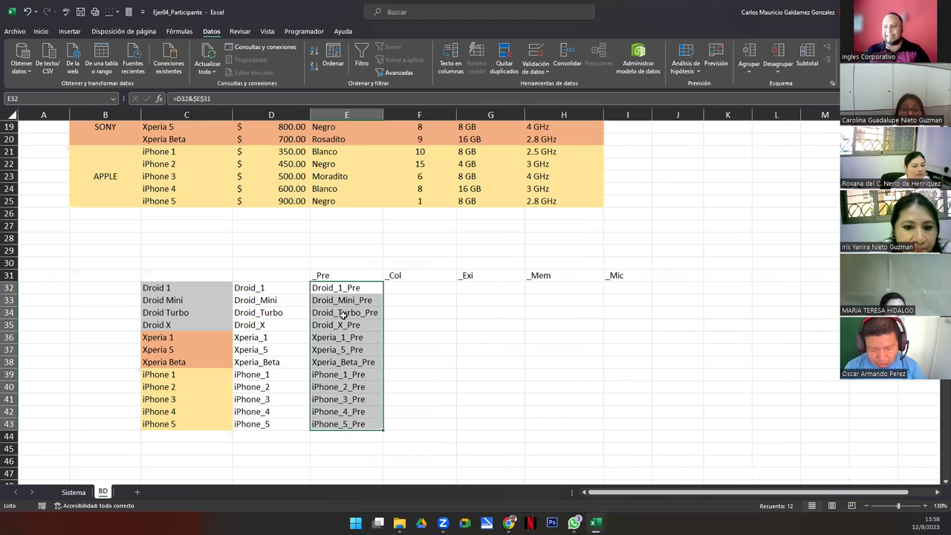
{"action": "scroll", "coordinate": [336, 339], "scroll_direction": "up", "scroll_amount": 5}
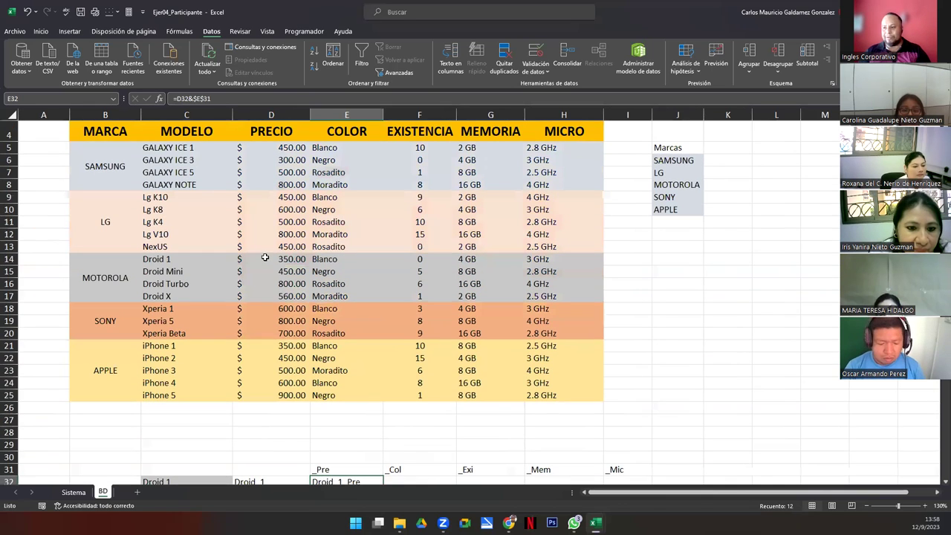
Copy the E32 name formula across row 32 to column I.
{"action": "left_click_drag", "start_coordinate": [265, 257], "coordinate": [281, 395]}
{"action": "scroll", "coordinate": [410, 450], "scroll_direction": "down", "scroll_amount": 4}
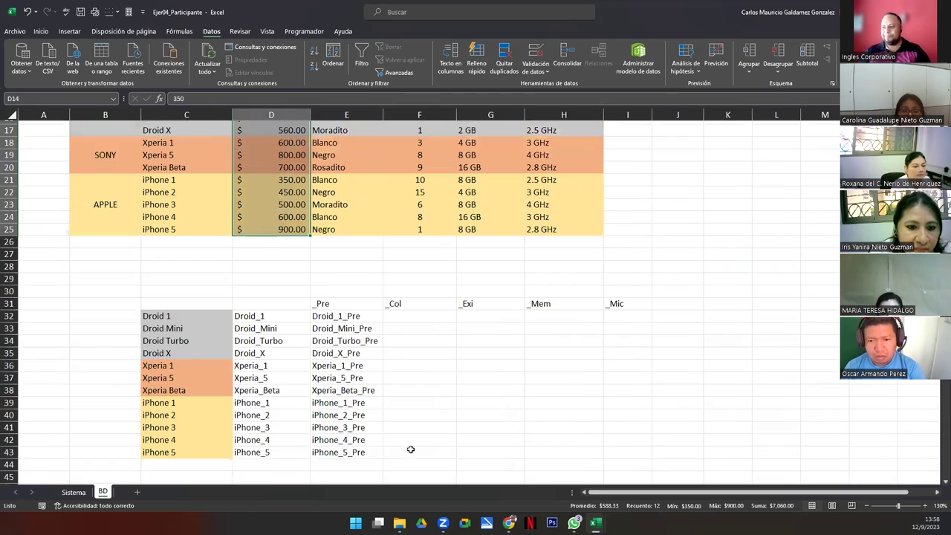
{"action": "left_click", "coordinate": [346, 296]}
{"action": "left_click", "coordinate": [397, 289]}
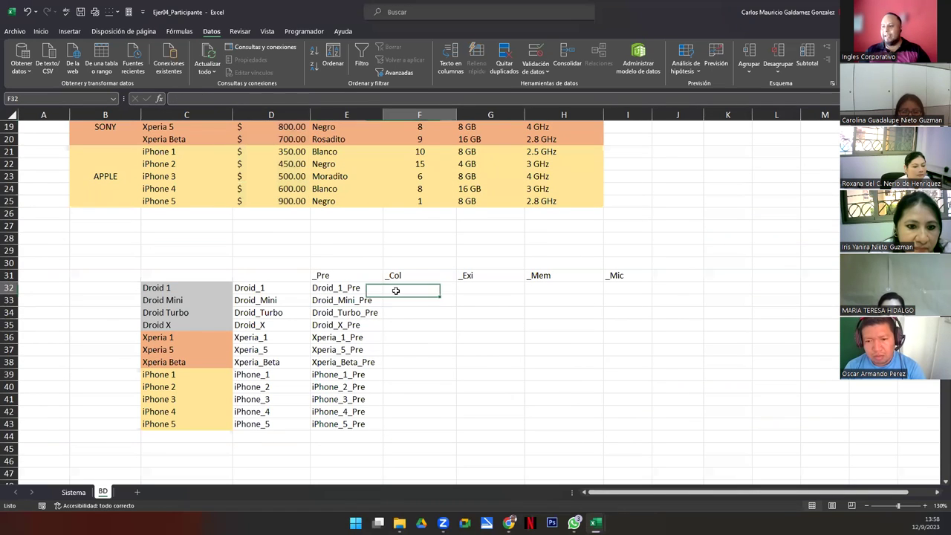
{"action": "left_click", "coordinate": [364, 288]}
{"action": "left_click_drag", "start_coordinate": [383, 292], "coordinate": [633, 288]}
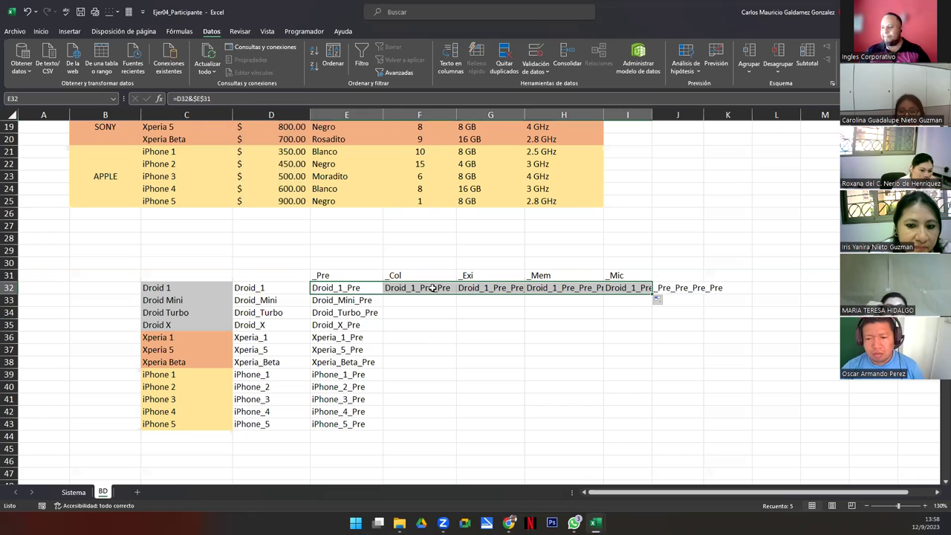
Repoint the suffix references in F32 and G32 at the _Col and _Exi headers.
{"action": "left_click", "coordinate": [432, 289]}
{"action": "double_click", "coordinate": [433, 288]}
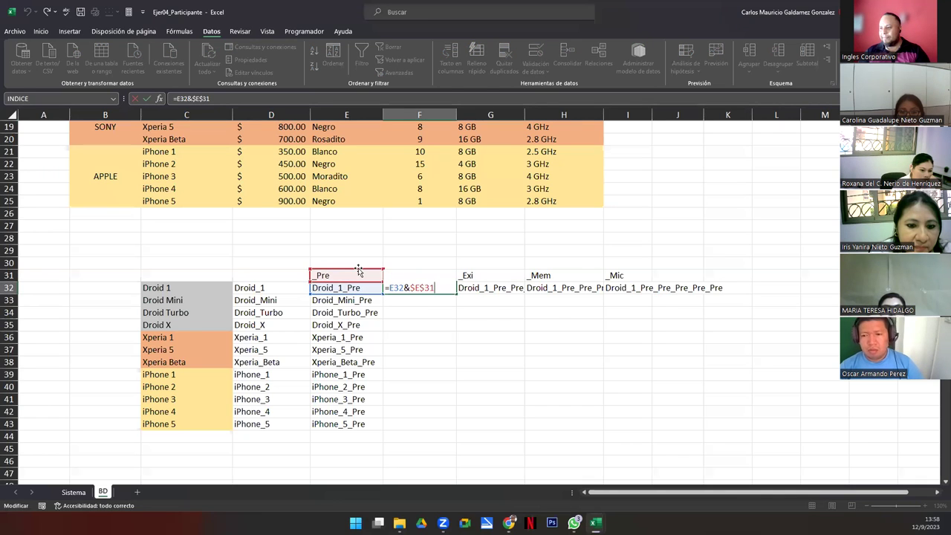
{"action": "left_click_drag", "start_coordinate": [376, 272], "coordinate": [411, 276]}
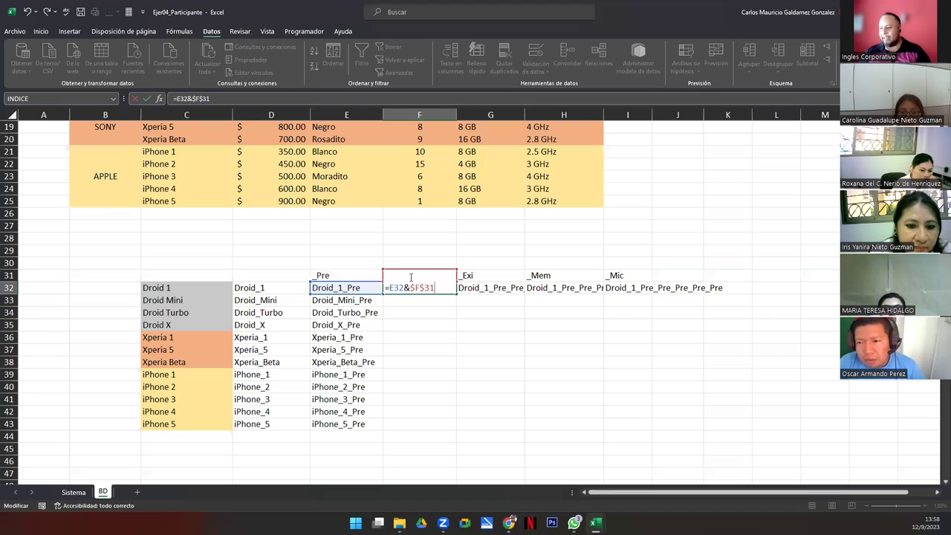
{"action": "key", "text": "Return"}
{"action": "key", "text": "Up"}
{"action": "key", "text": "Right"}
{"action": "key", "text": "F2"}
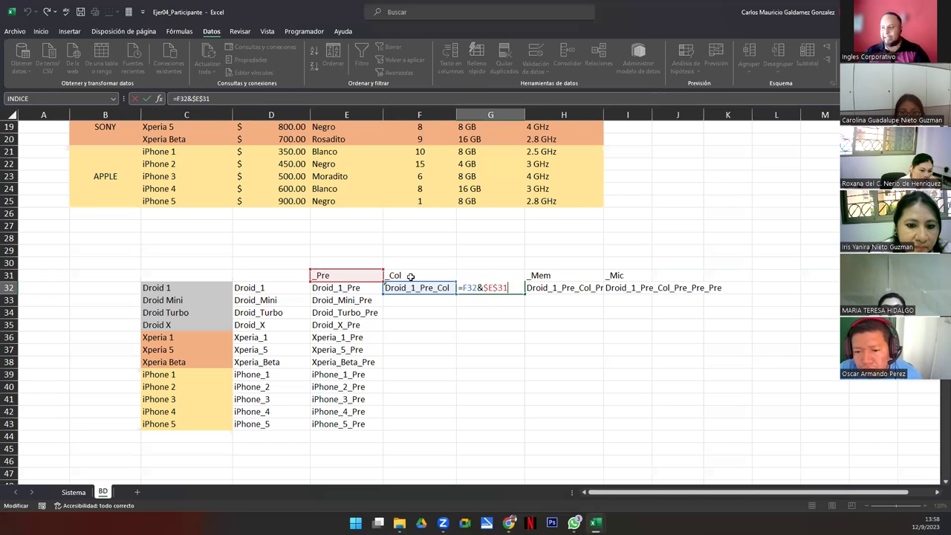
{"action": "left_click_drag", "start_coordinate": [383, 273], "coordinate": [504, 273]}
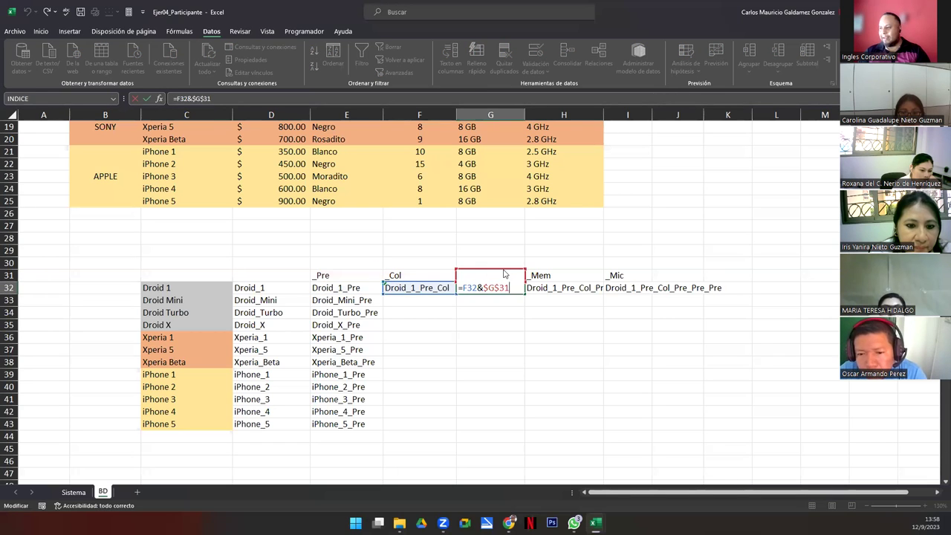
{"action": "key", "text": "Return"}
Repoint the suffix references in H32 and I32 at the _Mem and _Mic headers.
{"action": "key", "text": "Up"}
{"action": "key", "text": "Right"}
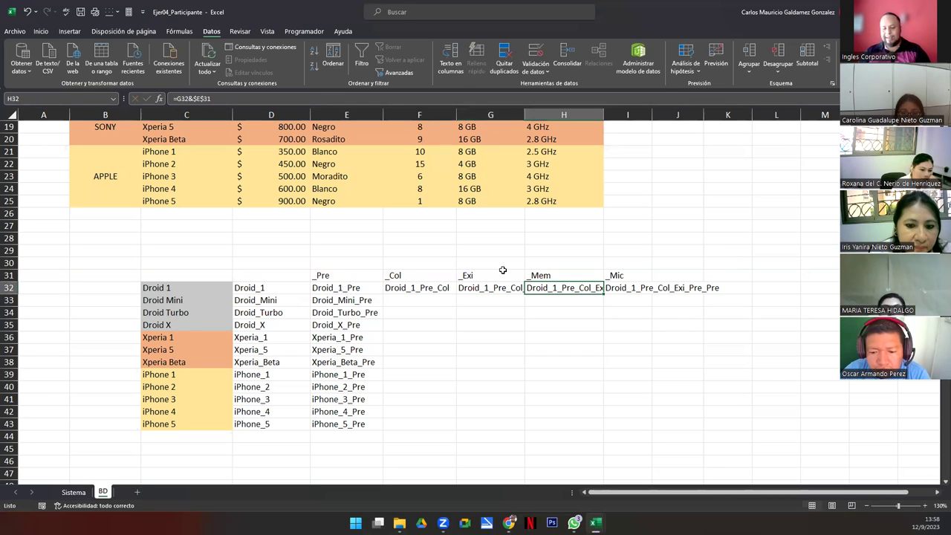
{"action": "key", "text": "F2"}
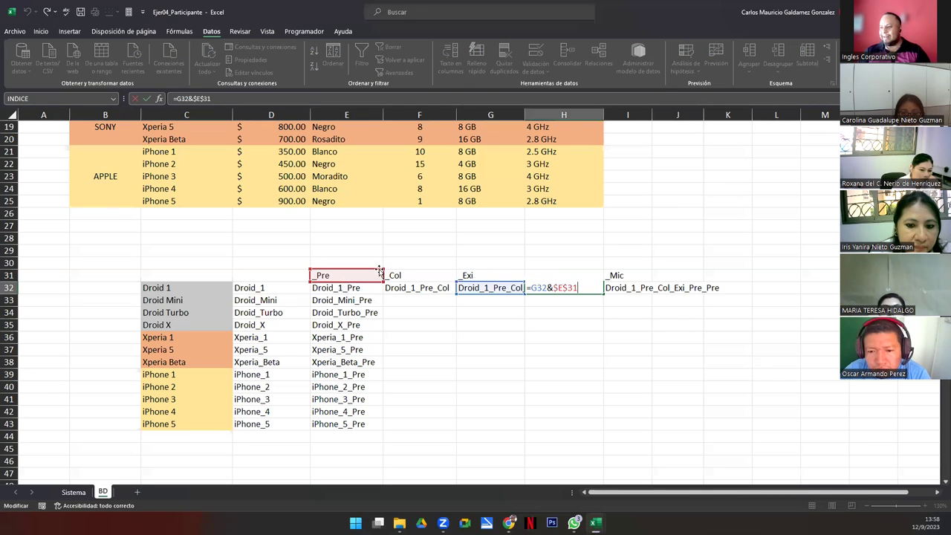
{"action": "left_click_drag", "start_coordinate": [441, 277], "coordinate": [550, 272]}
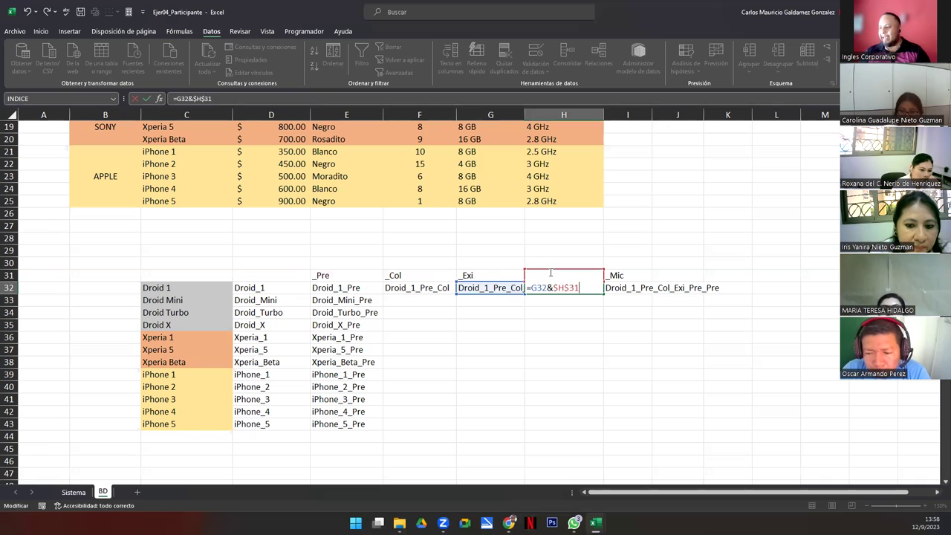
{"action": "key", "text": "ctrl+Return"}
{"action": "key", "text": "Right"}
{"action": "key", "text": "F2"}
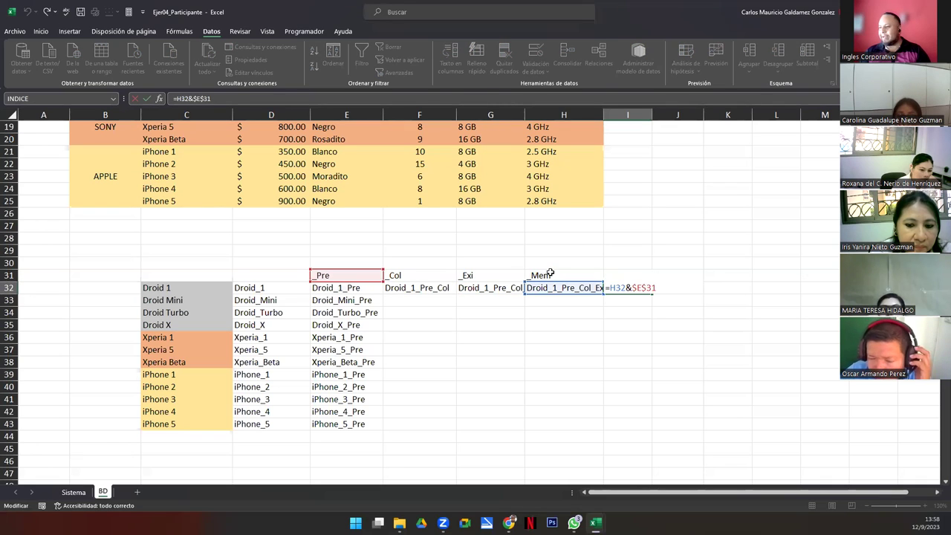
{"action": "left_click_drag", "start_coordinate": [374, 272], "coordinate": [579, 277]}
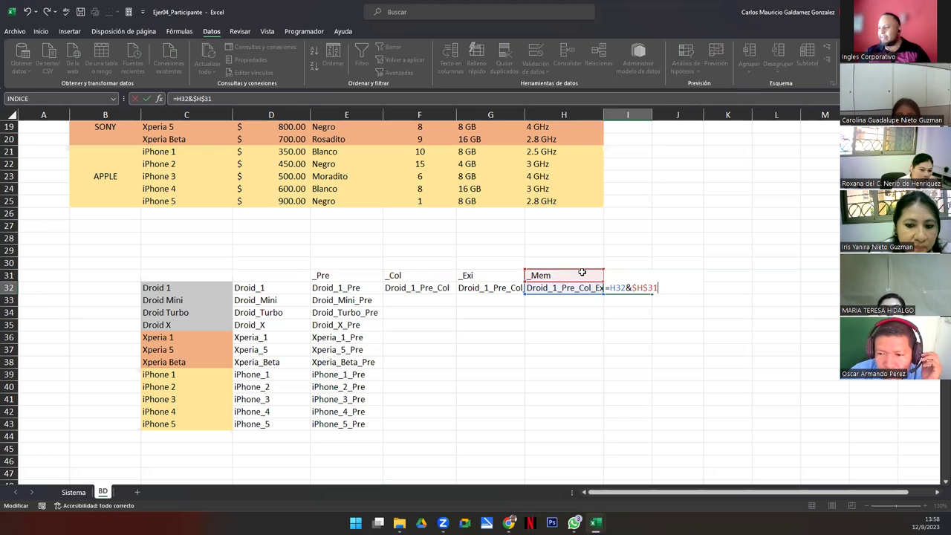
{"action": "key", "text": "ctrl+Return"}
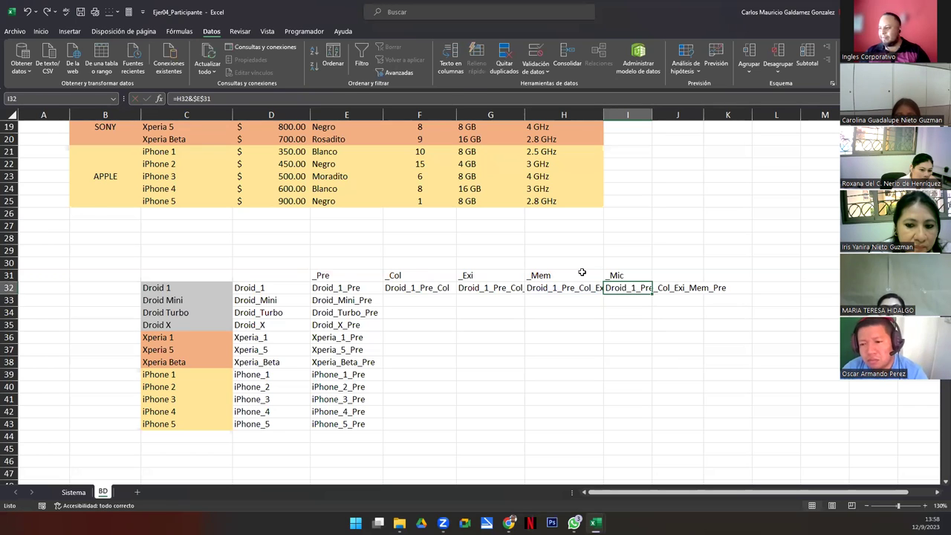
{"action": "key", "text": "F2"}
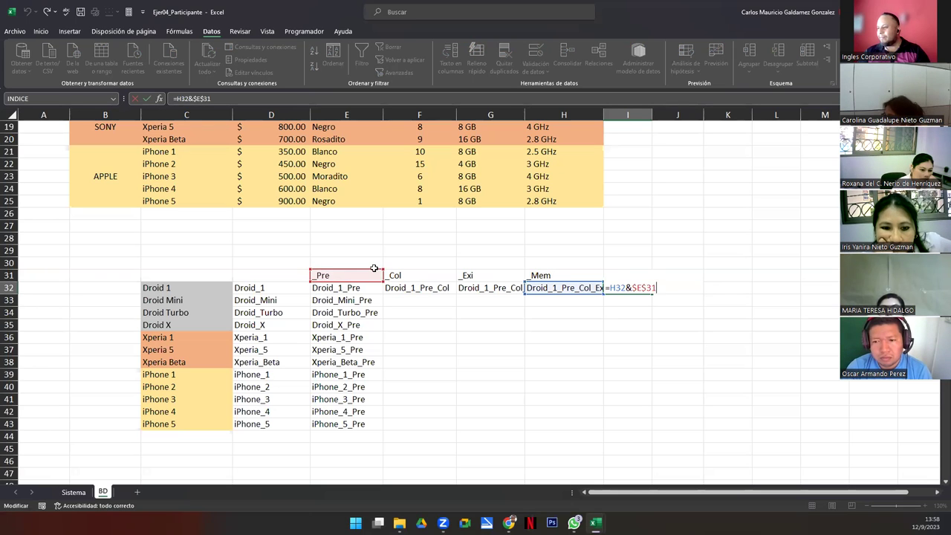
{"action": "left_click_drag", "start_coordinate": [374, 268], "coordinate": [546, 275]}
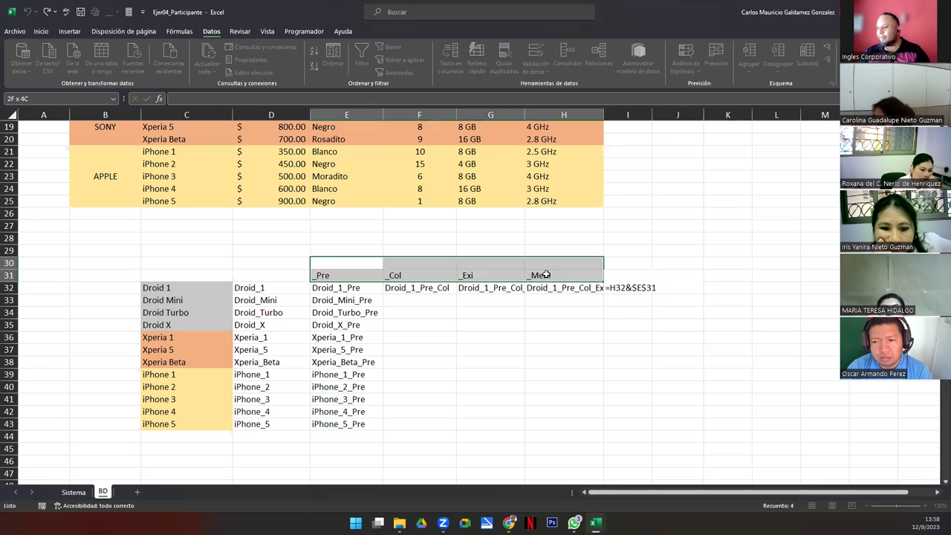
Check the row-32 formulas, autofit column G, and start changing F32 to reference D32.
{"action": "left_click", "coordinate": [424, 290]}
{"action": "key", "text": "Right"}
{"action": "key", "text": "Right"}
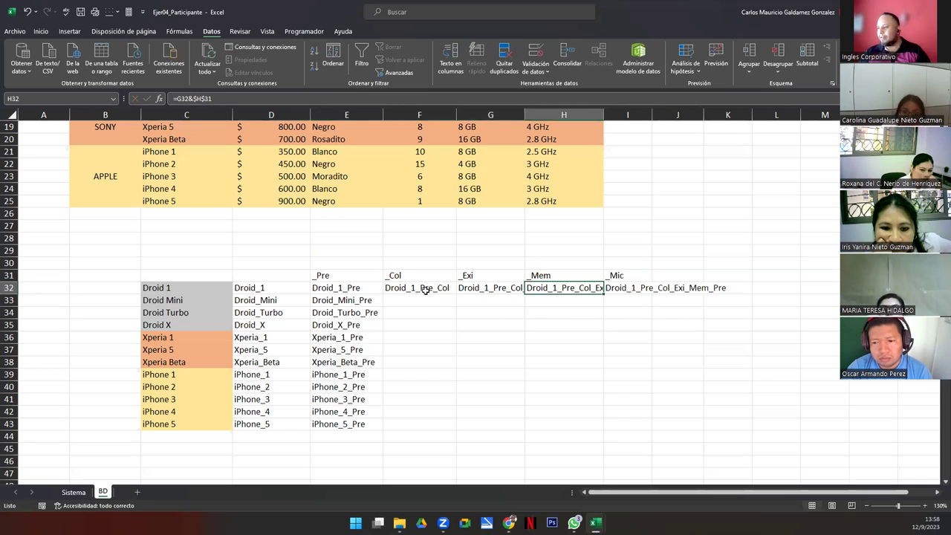
{"action": "key", "text": "Right"}
{"action": "key", "text": "Left"}
{"action": "key", "text": "Left"}
{"action": "key", "text": "Left"}
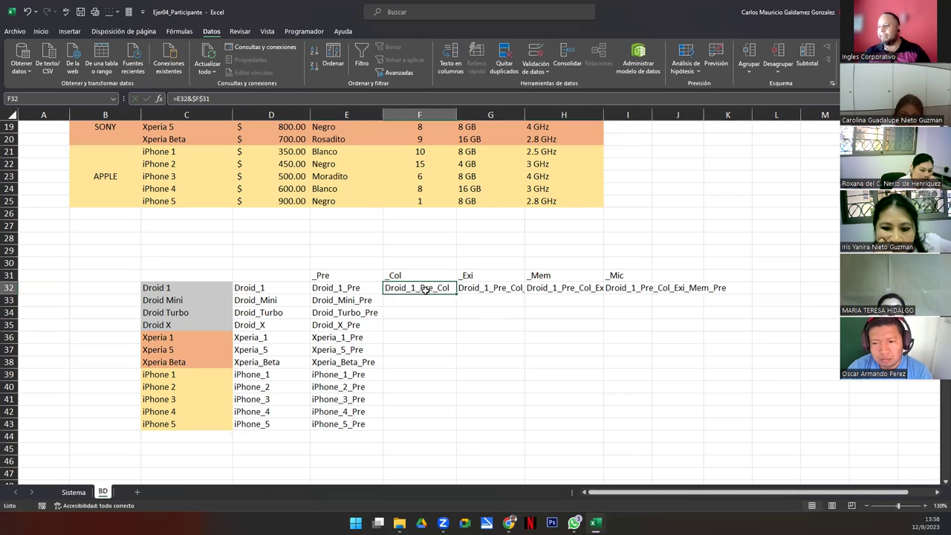
{"action": "double_click", "coordinate": [525, 114]}
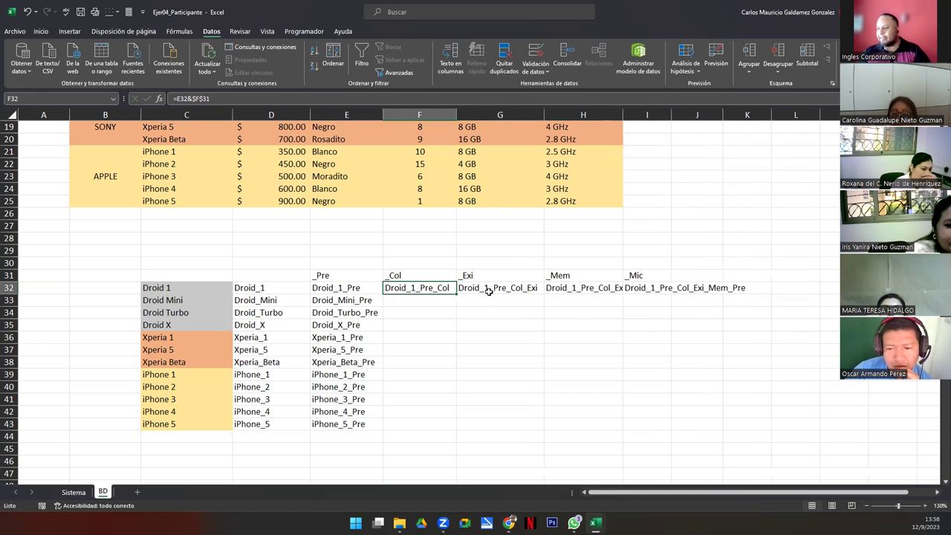
{"action": "double_click", "coordinate": [505, 290]}
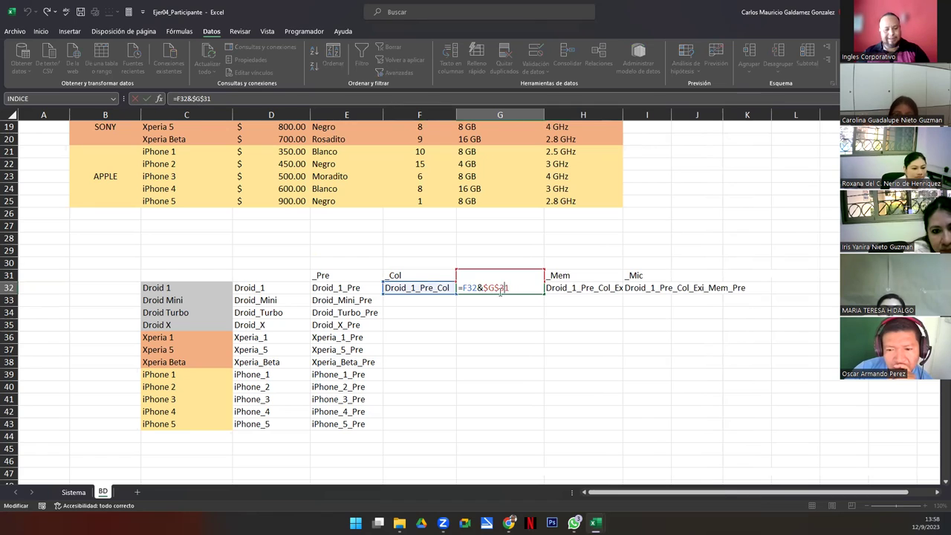
{"action": "key", "text": "Escape"}
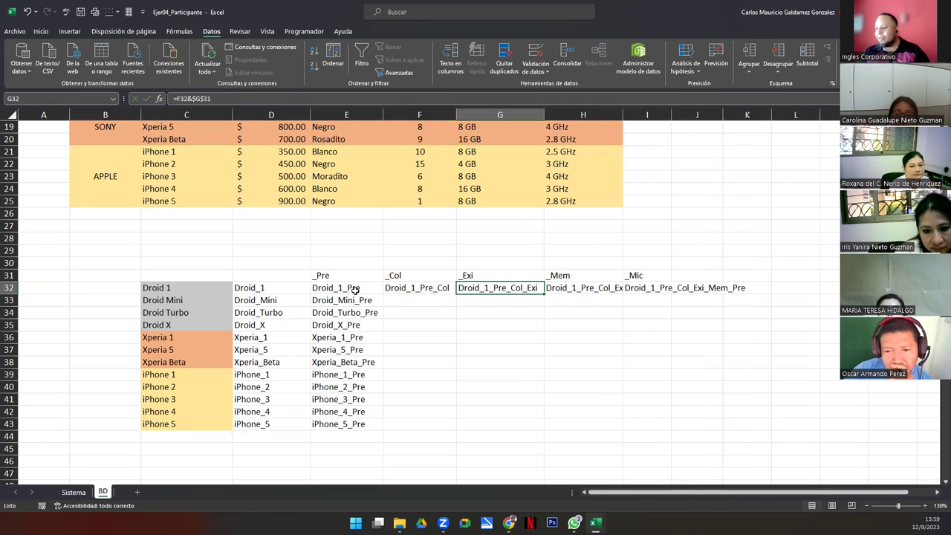
{"action": "left_click", "coordinate": [422, 289]}
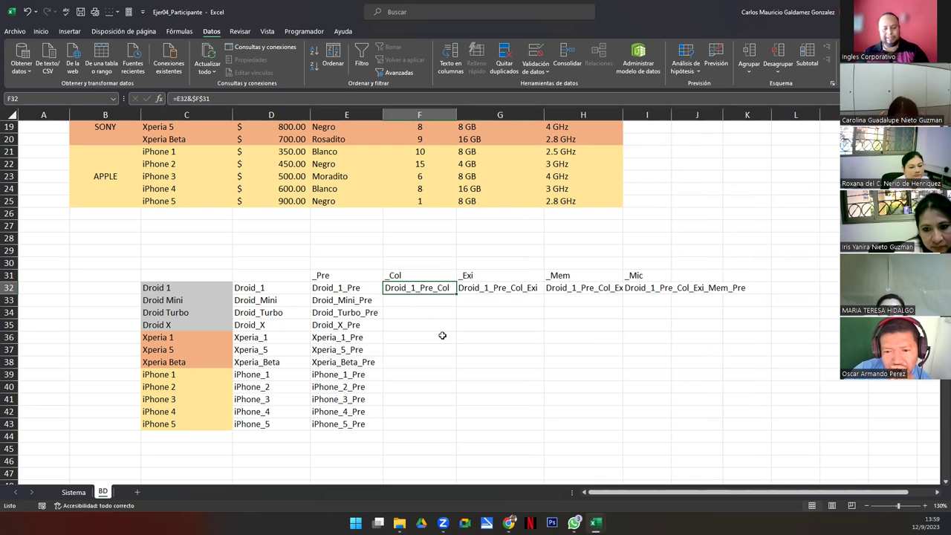
{"action": "key", "text": "F2"}
{"action": "left_click_drag", "start_coordinate": [313, 287], "coordinate": [291, 287]}
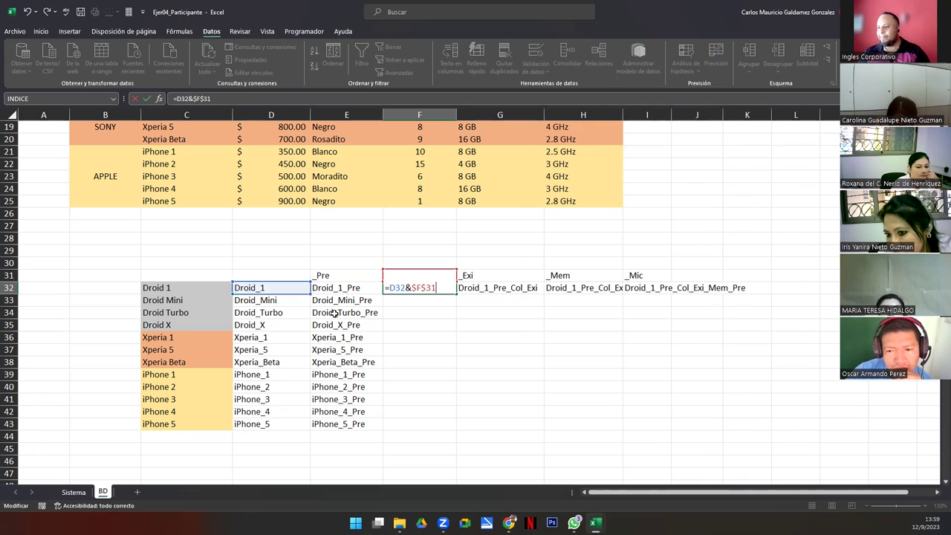
Set F32 to =D32&$F$31 and fill Droid_1_Col to iPhone_5_Col down to row 43.
{"action": "key", "text": "ctrl+Return"}
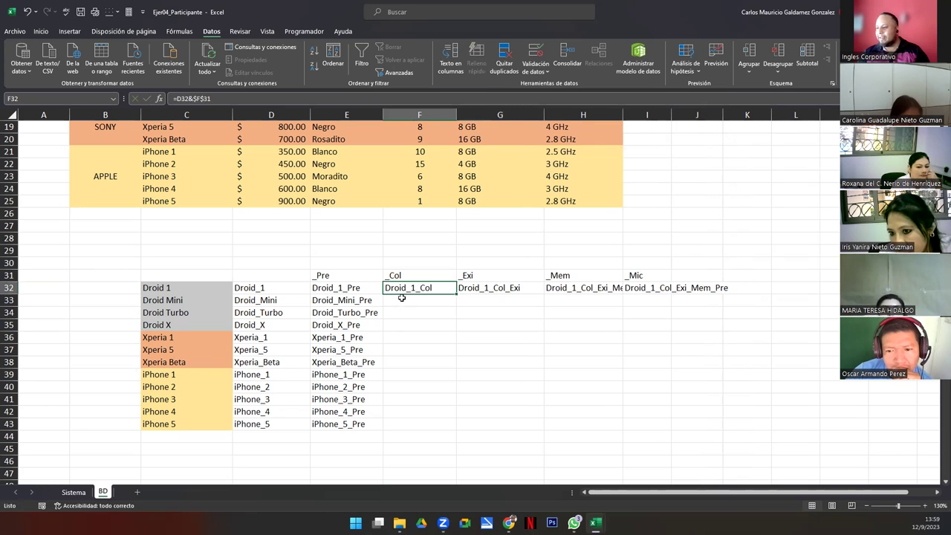
{"action": "key", "text": "F2"}
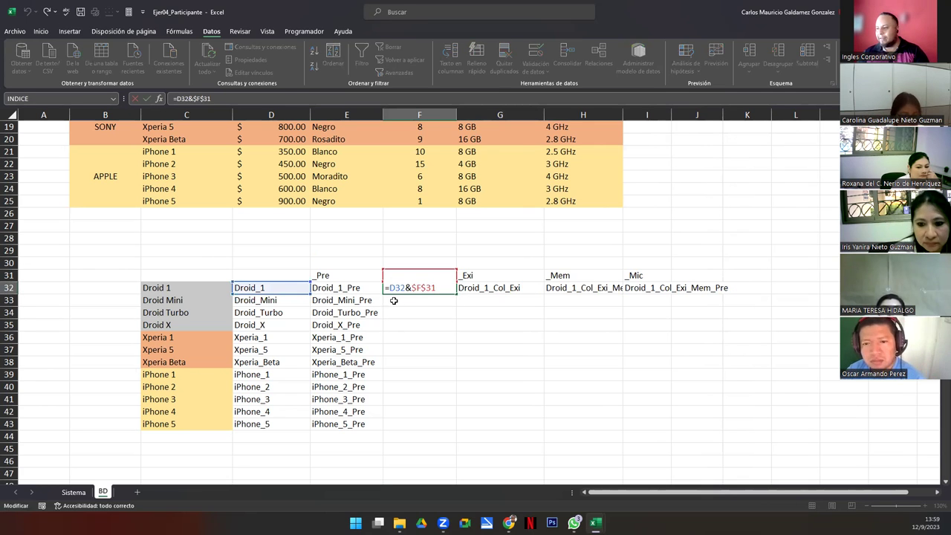
{"action": "left_click", "coordinate": [394, 287]}
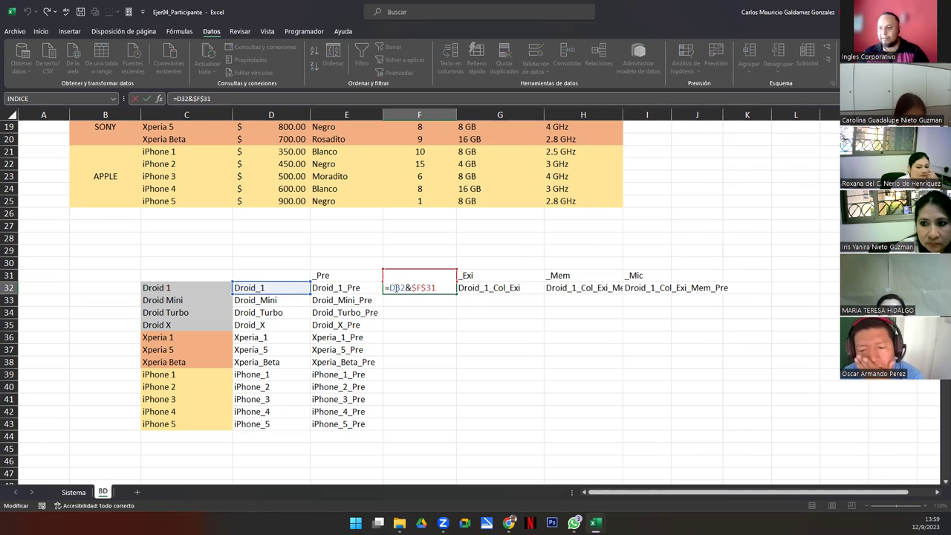
{"action": "left_click", "coordinate": [399, 324]}
{"action": "left_click", "coordinate": [419, 288]}
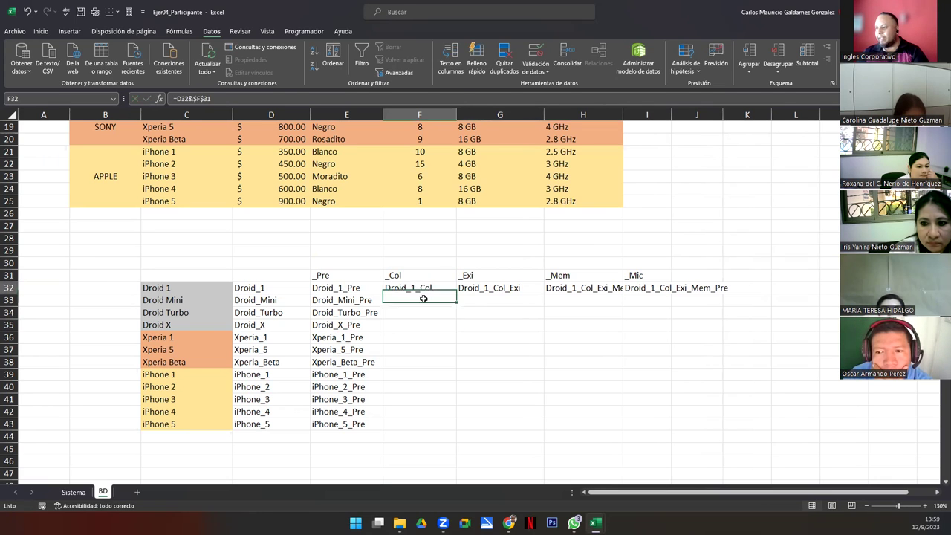
{"action": "double_click", "coordinate": [457, 294]}
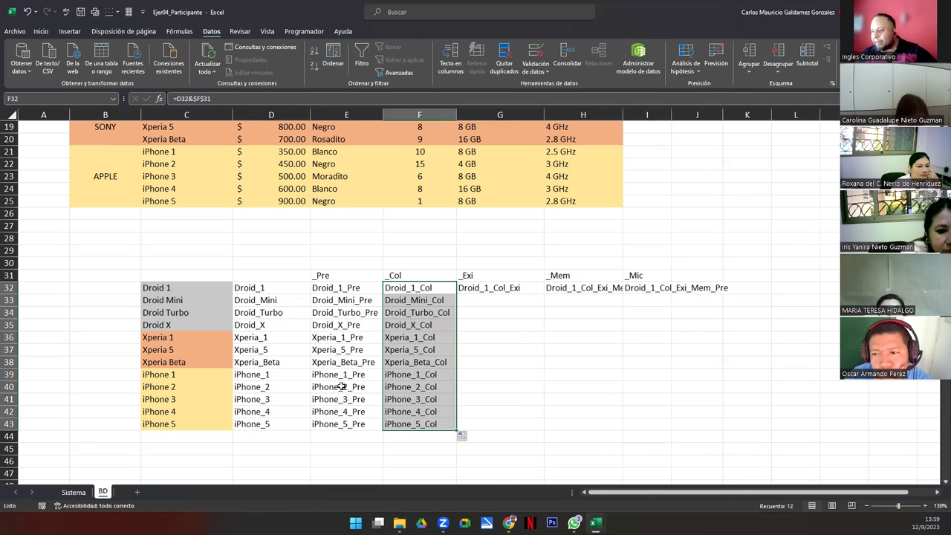
Set G32 to =D32&$G$31 and fill Droid_1_Exi to iPhone_5_Exi down to row 43.
{"action": "left_click", "coordinate": [482, 288]}
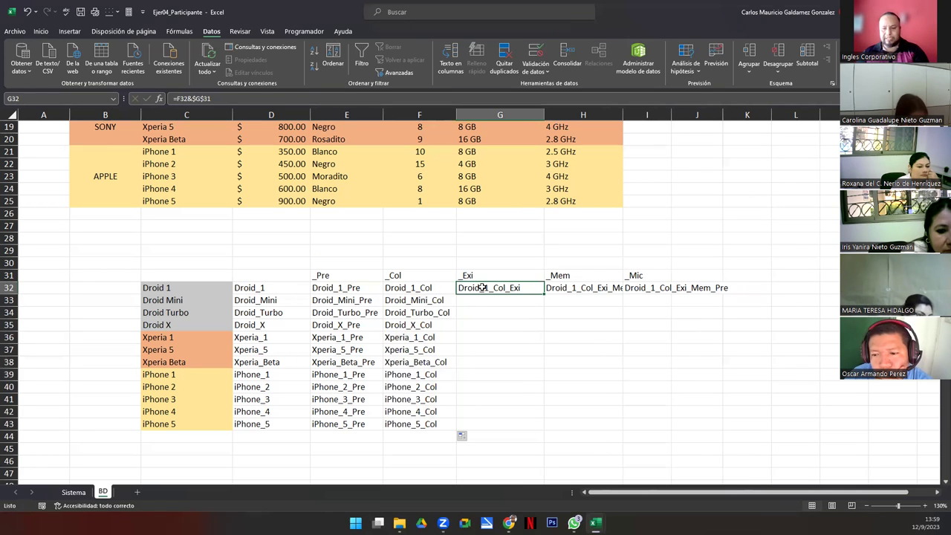
{"action": "double_click", "coordinate": [482, 287]}
{"action": "left_click", "coordinate": [302, 287]}
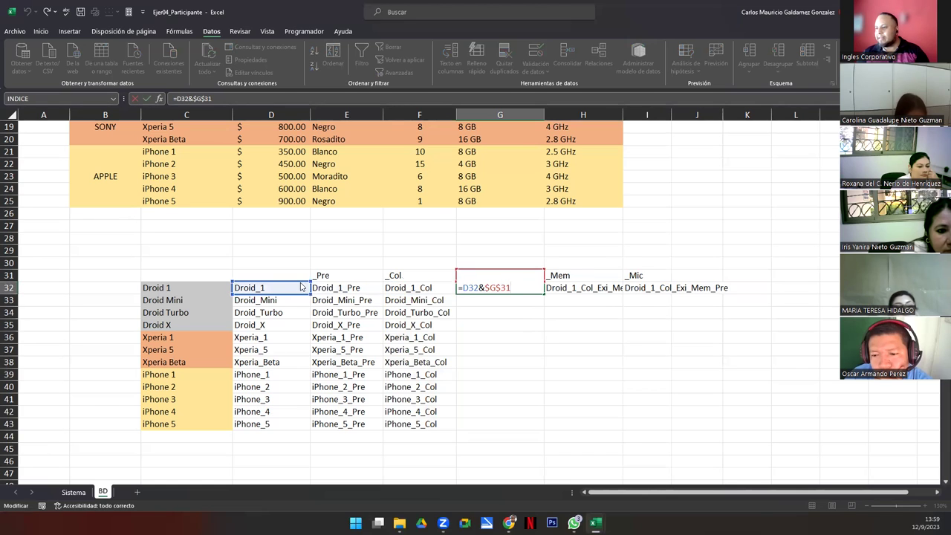
{"action": "key", "text": "ctrl+Return"}
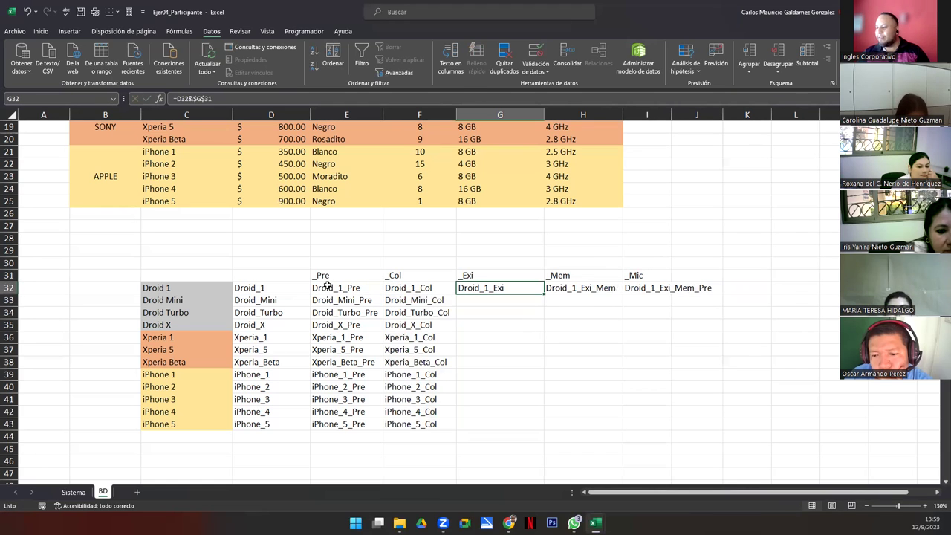
{"action": "double_click", "coordinate": [543, 293]}
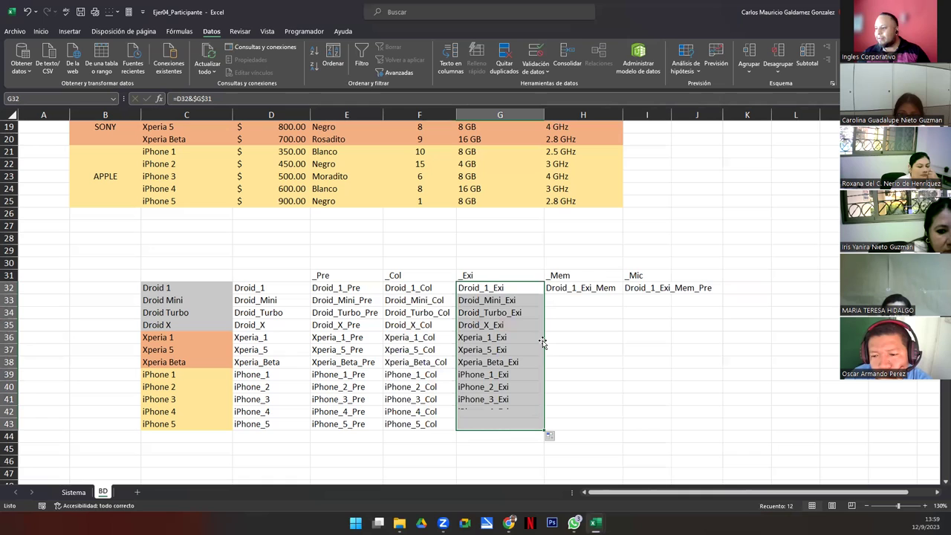
{"action": "left_click", "coordinate": [569, 290]}
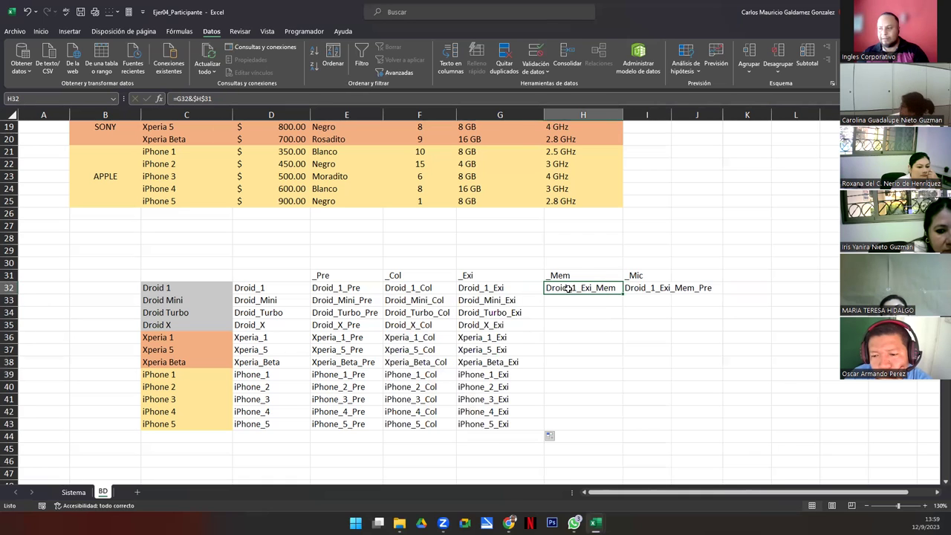
Set H32 to join D32 with its _Mem header, then fill down to H43.
{"action": "key", "text": "F2"}
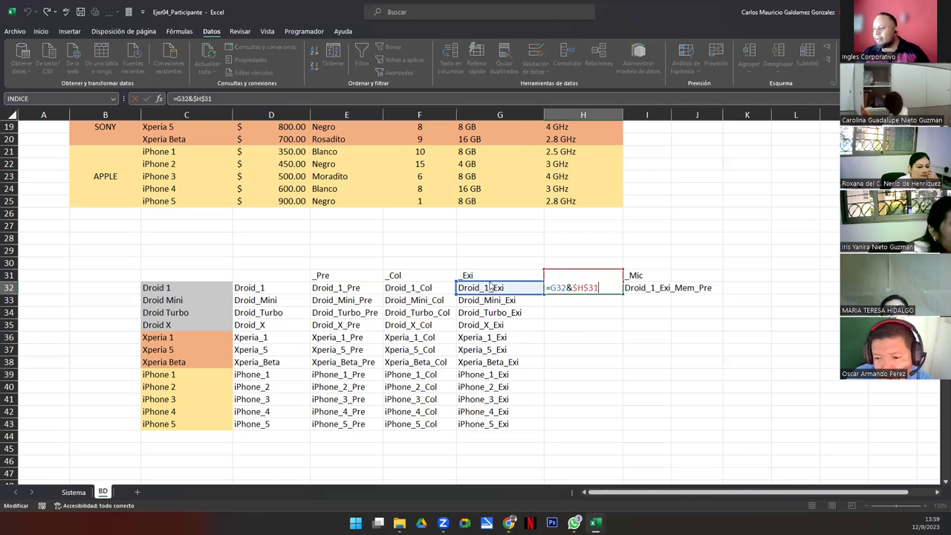
{"action": "left_click_drag", "start_coordinate": [490, 287], "coordinate": [281, 287]}
{"action": "key", "text": "Return"}
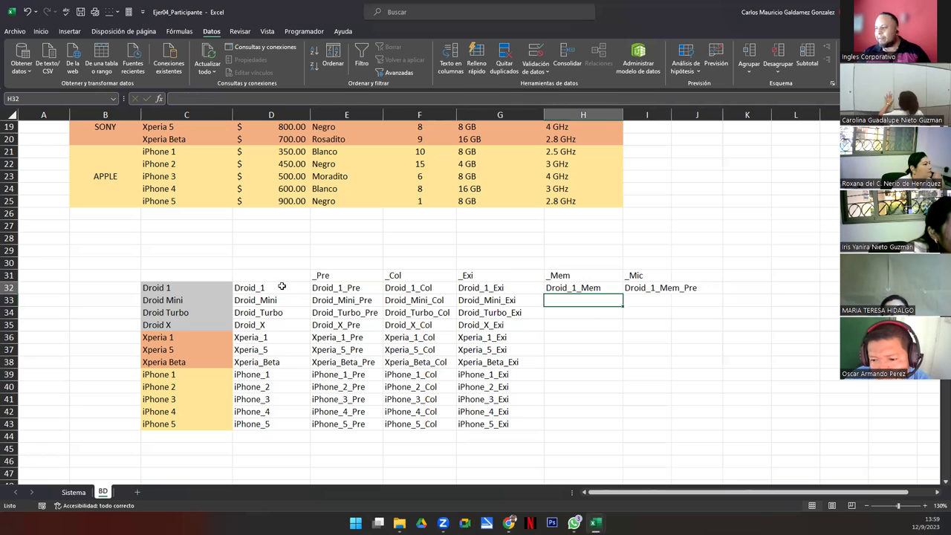
{"action": "left_click", "coordinate": [587, 289]}
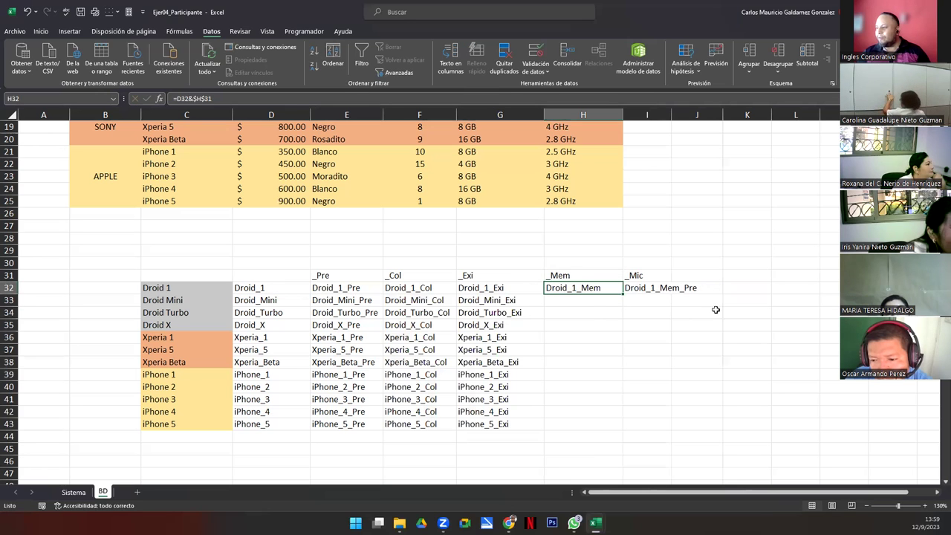
{"action": "double_click", "coordinate": [620, 295]}
Set I32 to join D32 with the _Mic header in I31, then fill down to I43.
{"action": "left_click", "coordinate": [633, 286]}
{"action": "key", "text": "F2"}
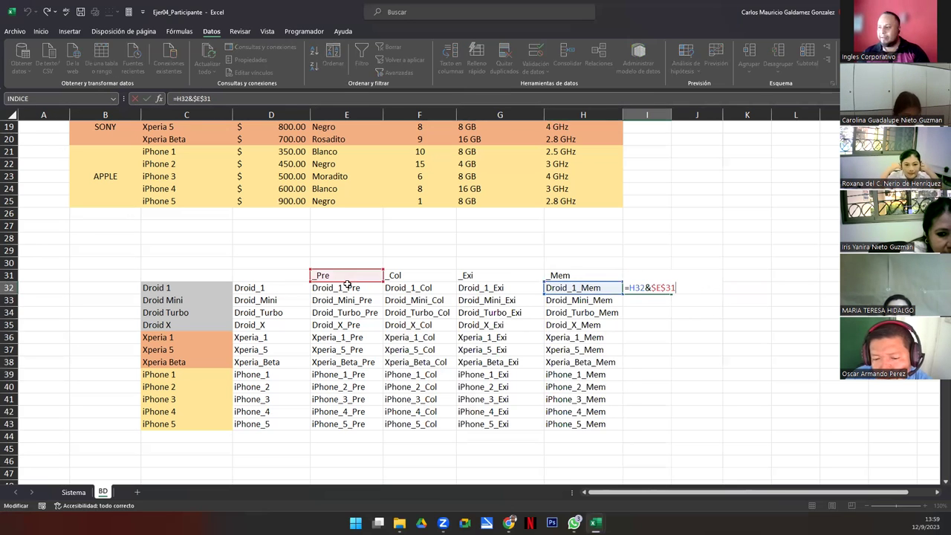
{"action": "left_click_drag", "start_coordinate": [347, 285], "coordinate": [421, 281]}
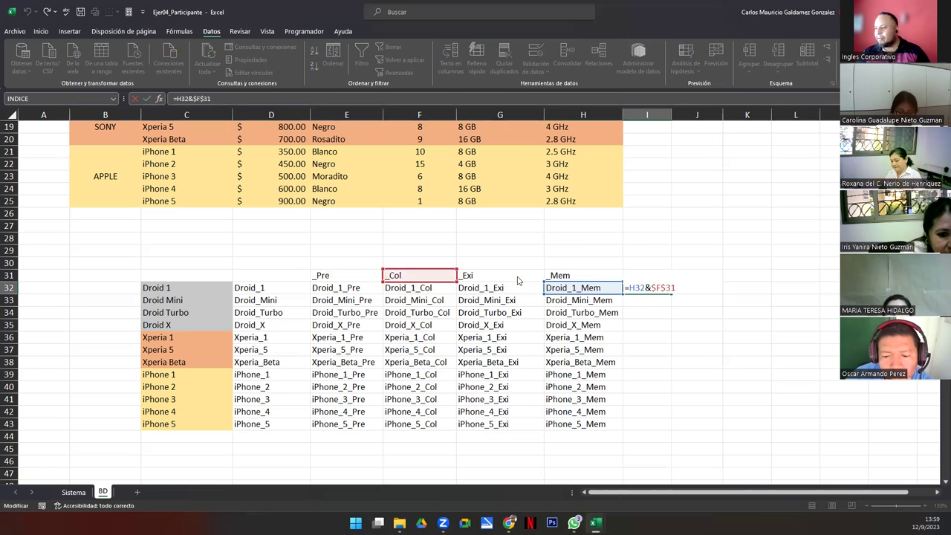
{"action": "left_click_drag", "start_coordinate": [519, 280], "coordinate": [641, 278]}
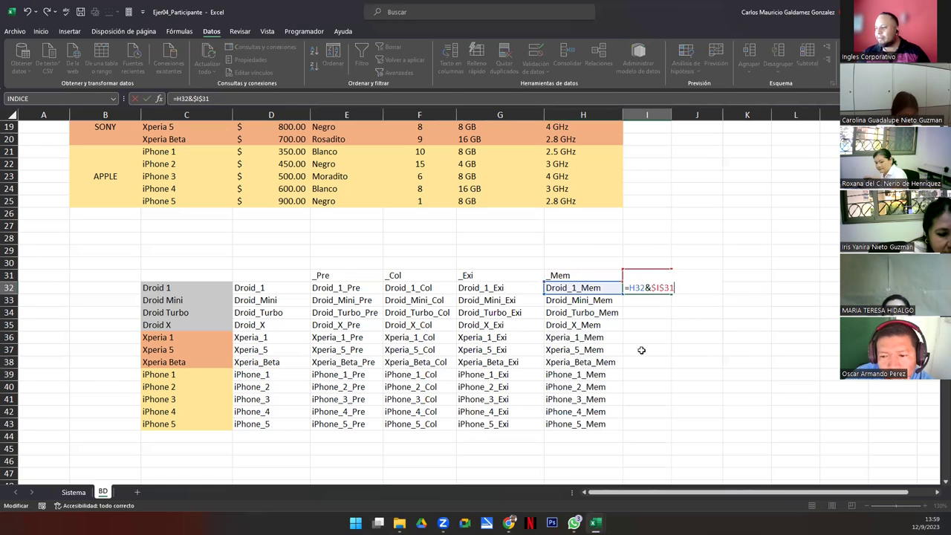
{"action": "left_click_drag", "start_coordinate": [604, 283], "coordinate": [516, 282]}
{"action": "left_click", "coordinate": [364, 291]}
{"action": "left_click", "coordinate": [275, 292]}
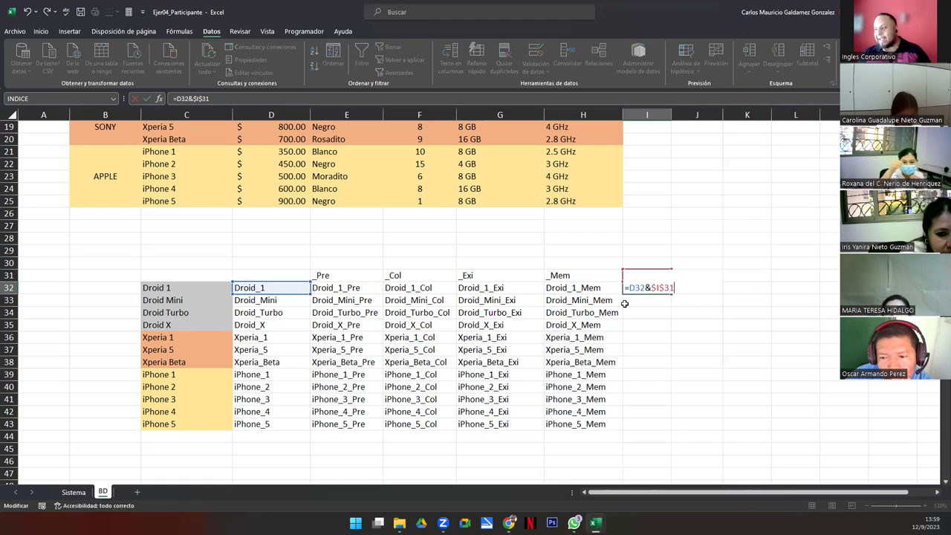
{"action": "key", "text": "ctrl+Return"}
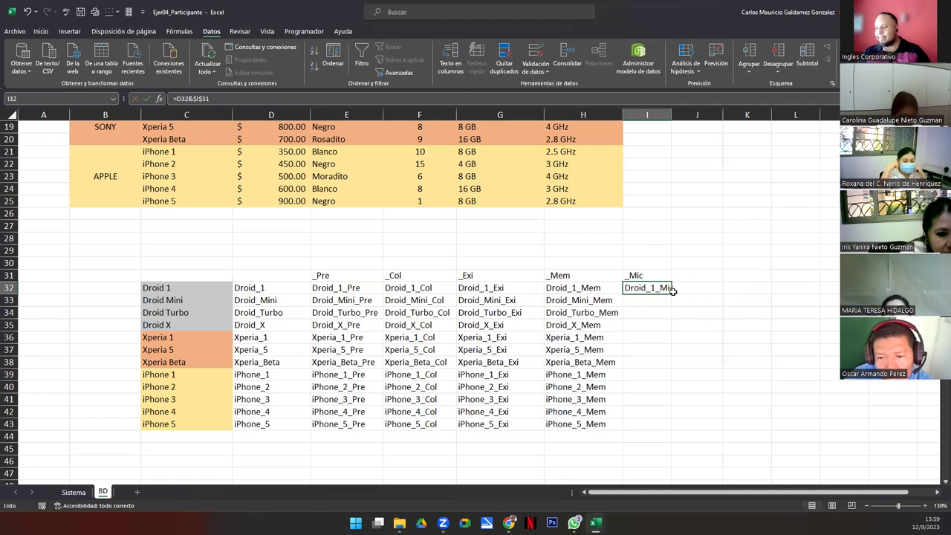
{"action": "double_click", "coordinate": [672, 291]}
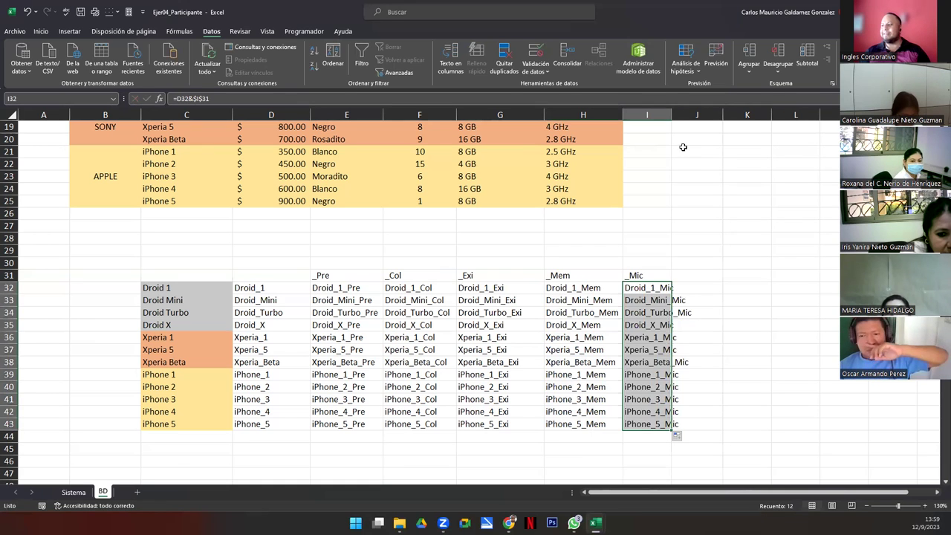
Autofit column I, then replace the names in E32:I43 with their pasted values.
{"action": "double_click", "coordinate": [671, 115]}
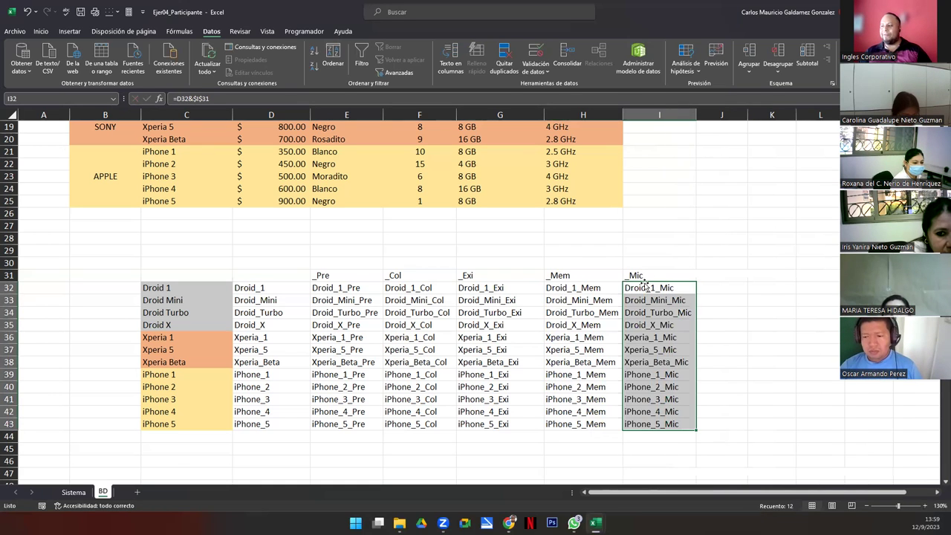
{"action": "left_click_drag", "start_coordinate": [339, 290], "coordinate": [664, 422]}
{"action": "key", "text": "ctrl+c"}
{"action": "right_click", "coordinate": [330, 292]}
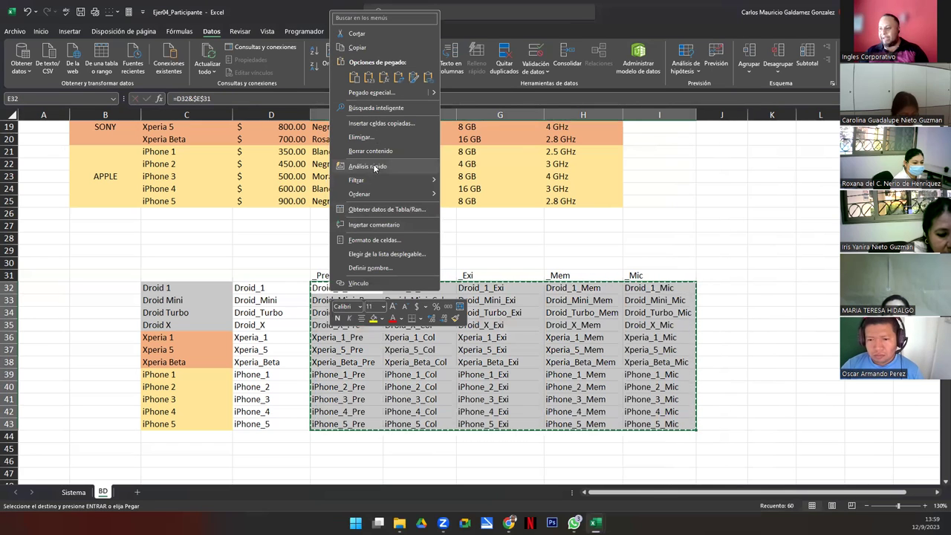
{"action": "left_click", "coordinate": [371, 80]}
{"action": "left_click", "coordinate": [349, 336]}
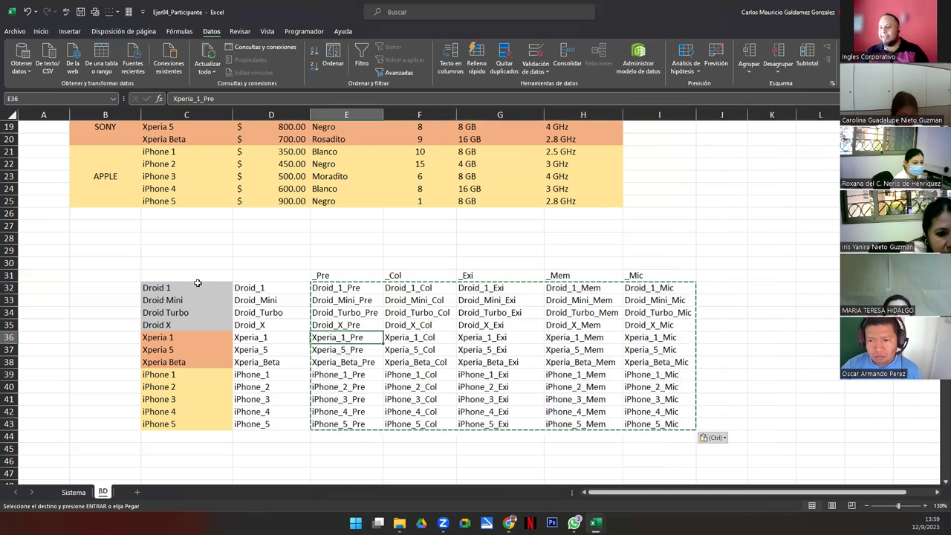
Clear the model list in C31:D43 and move the name table up-left to D27:H39.
{"action": "left_click", "coordinate": [196, 287]}
{"action": "left_click_drag", "start_coordinate": [187, 270], "coordinate": [287, 411]}
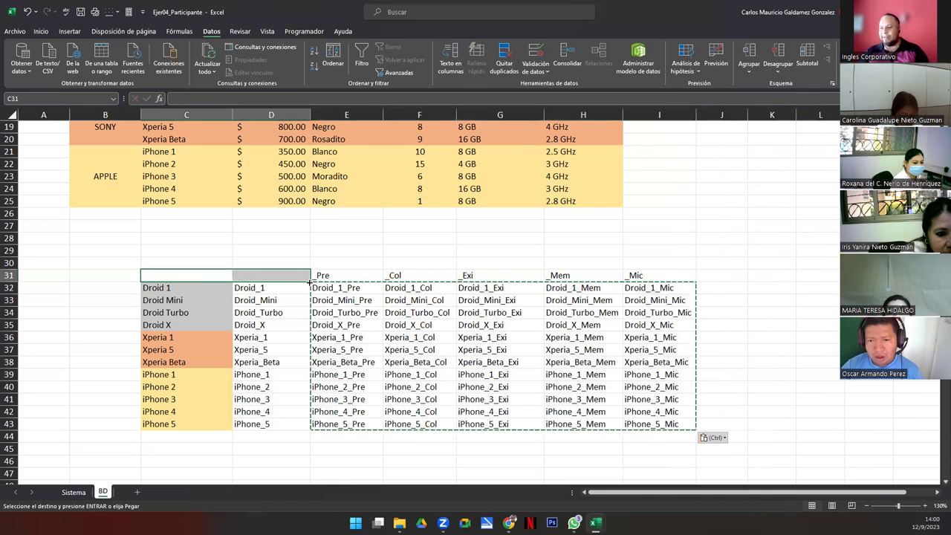
{"action": "left_click_drag", "start_coordinate": [287, 411], "coordinate": [349, 290]}
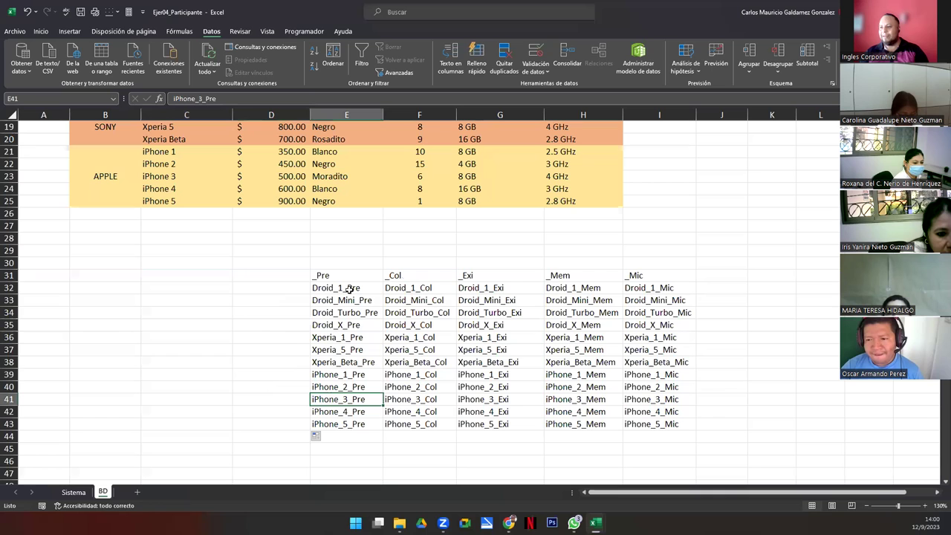
{"action": "left_click", "coordinate": [344, 275]}
{"action": "key", "text": "ctrl+a"}
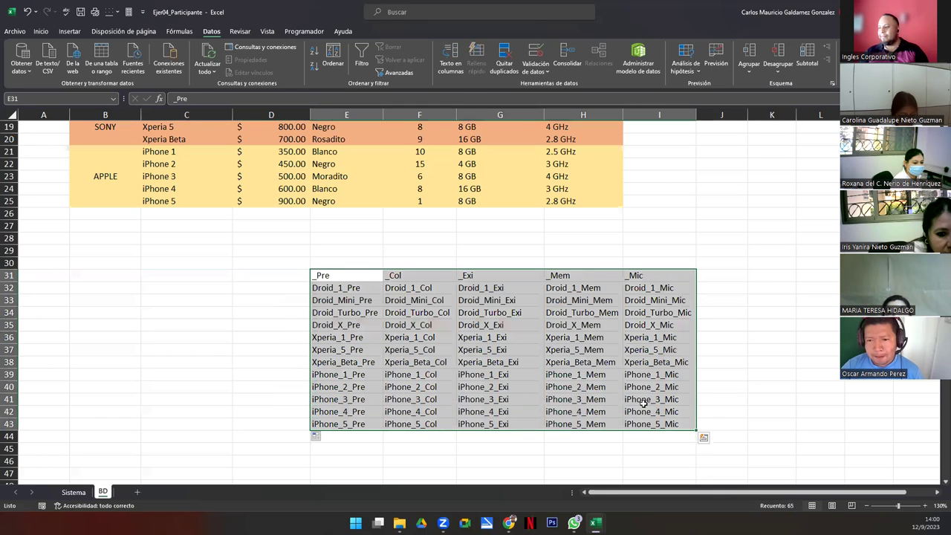
{"action": "left_click_drag", "start_coordinate": [382, 274], "coordinate": [304, 224]}
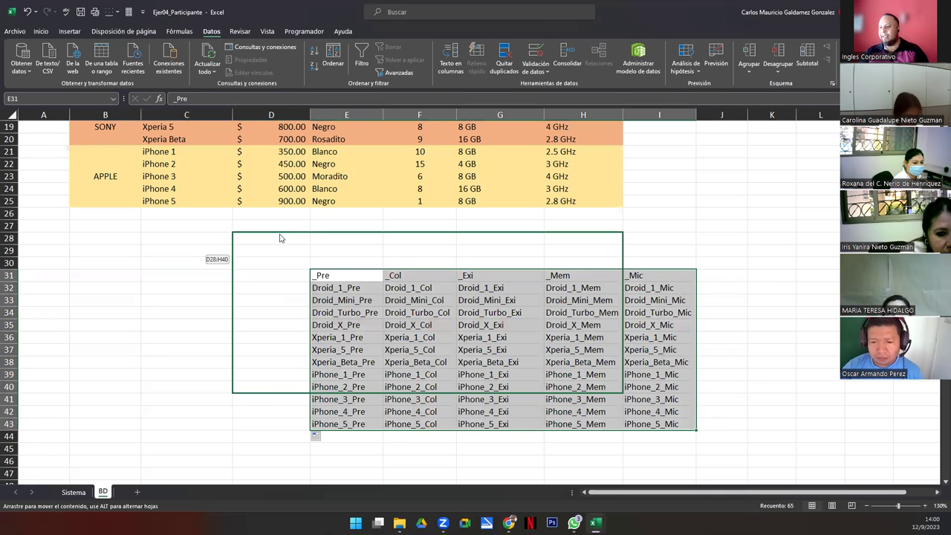
{"action": "left_click", "coordinate": [286, 266]}
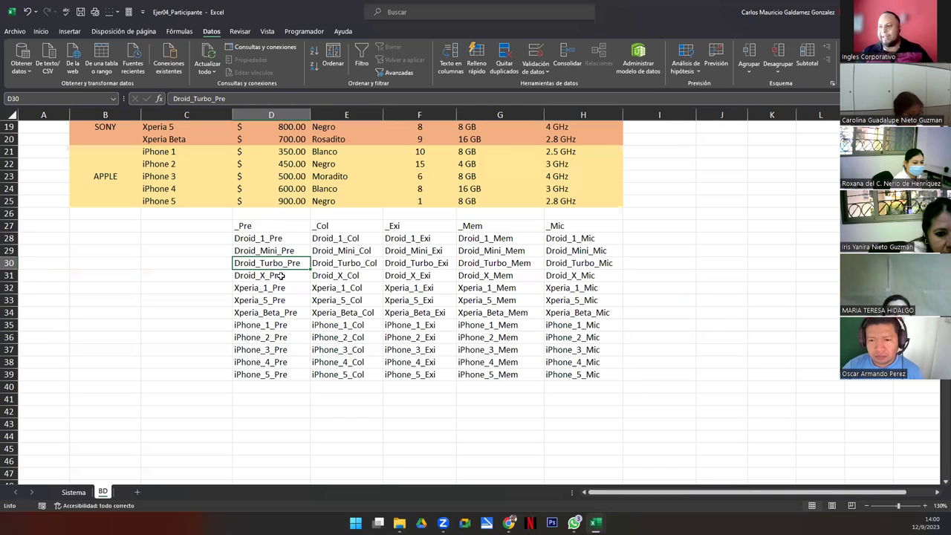
Name Droid 1's price cell D14 Droid_1_Pre and colour cell E14 Droid_1_Col.
{"action": "scroll", "coordinate": [271, 312], "scroll_direction": "up", "scroll_amount": 2}
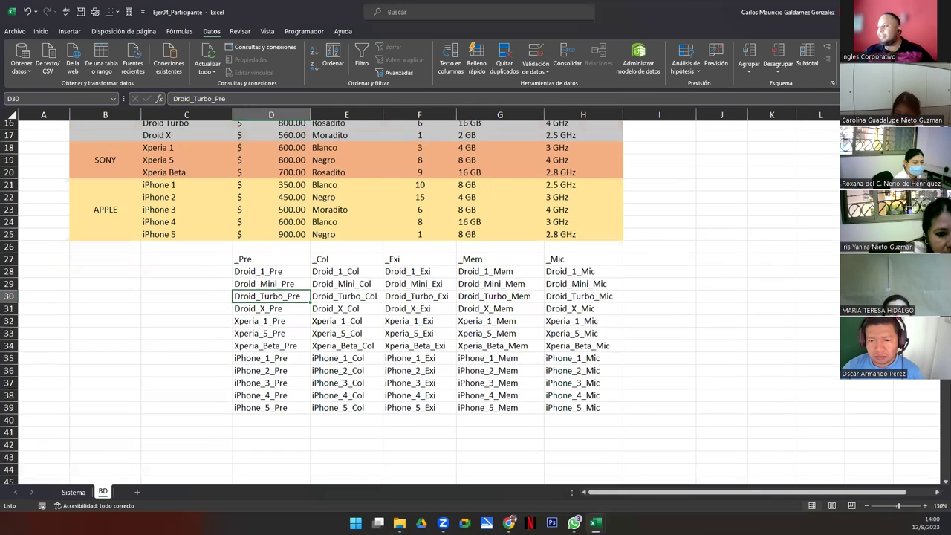
{"action": "left_click", "coordinate": [271, 312]}
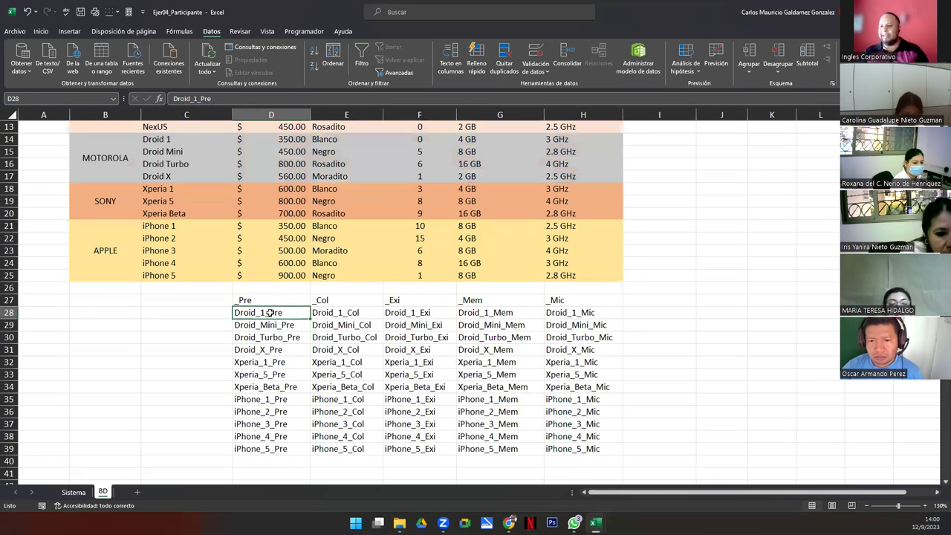
{"action": "key", "text": "ctrl+c"}
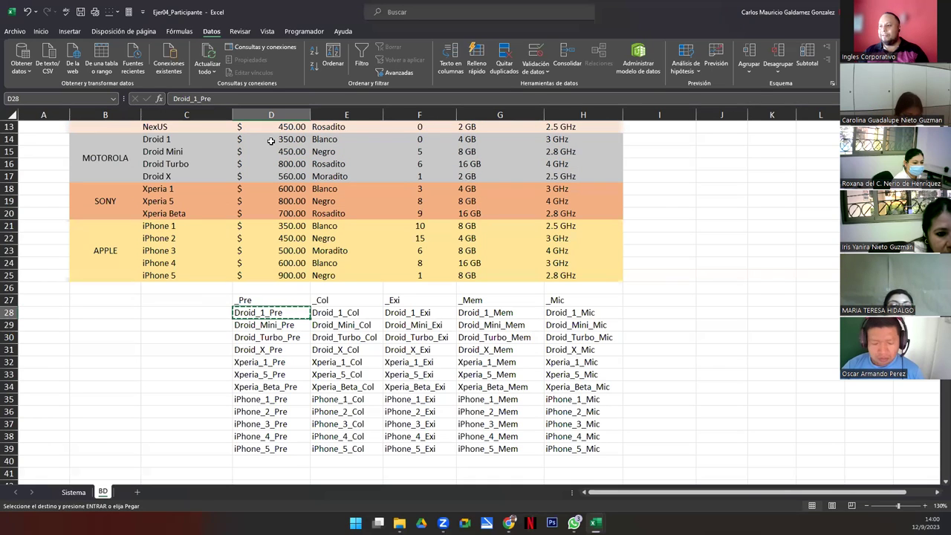
{"action": "left_click", "coordinate": [280, 142]}
{"action": "left_click", "coordinate": [58, 99]}
{"action": "key", "text": "Return"}
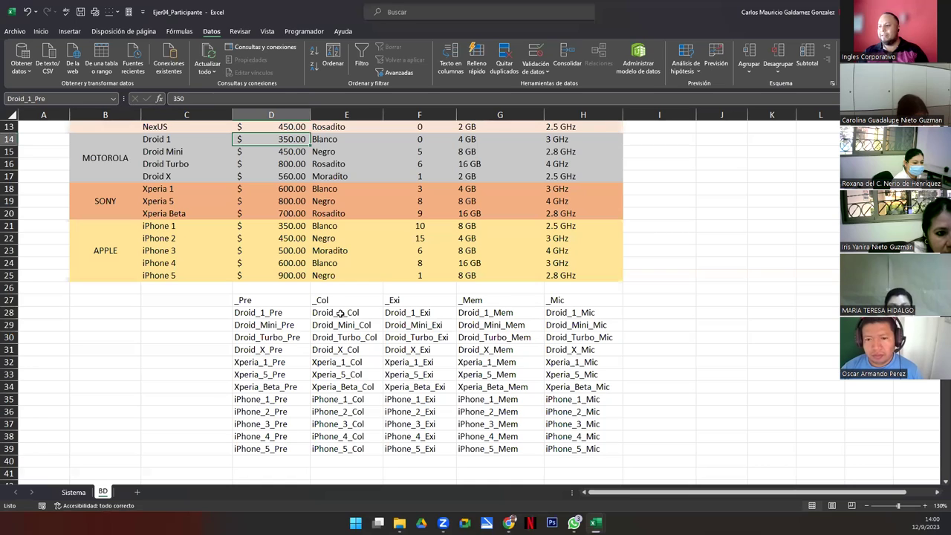
{"action": "left_click", "coordinate": [339, 312]}
{"action": "key", "text": "ctrl+c"}
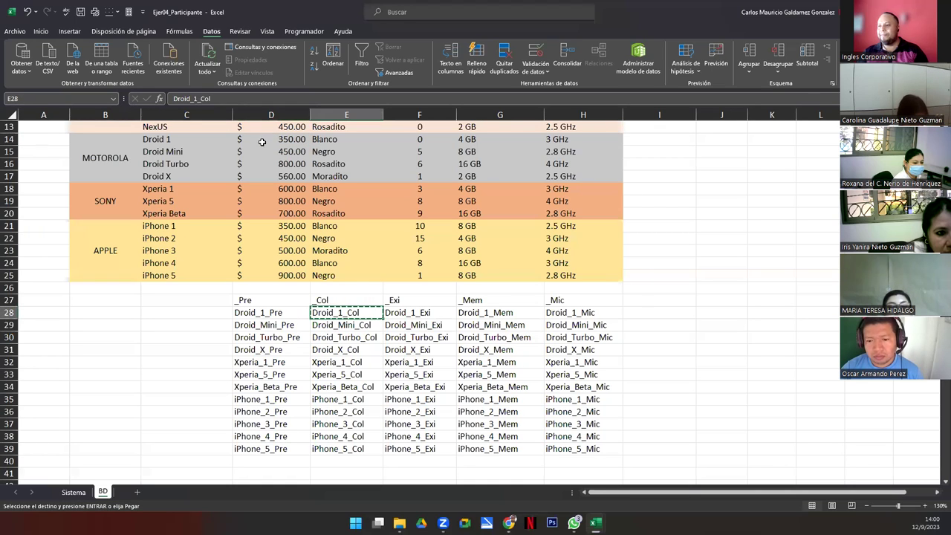
{"action": "left_click", "coordinate": [262, 142]}
{"action": "left_click", "coordinate": [71, 98]}
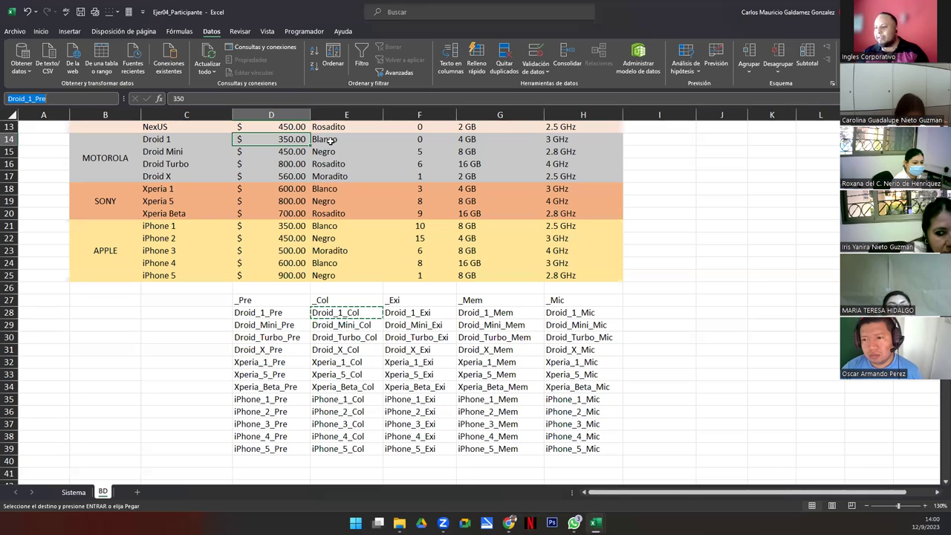
{"action": "left_click", "coordinate": [330, 139]}
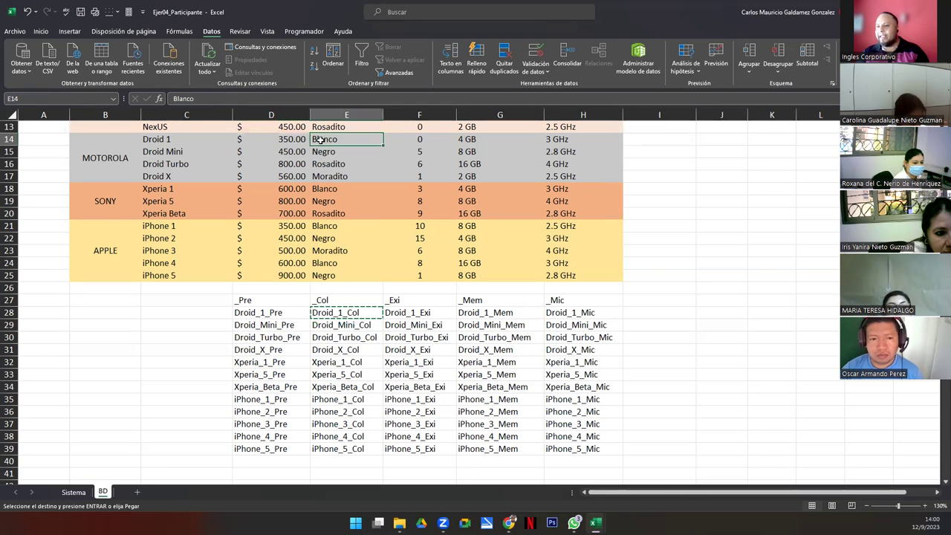
{"action": "key", "text": "Return"}
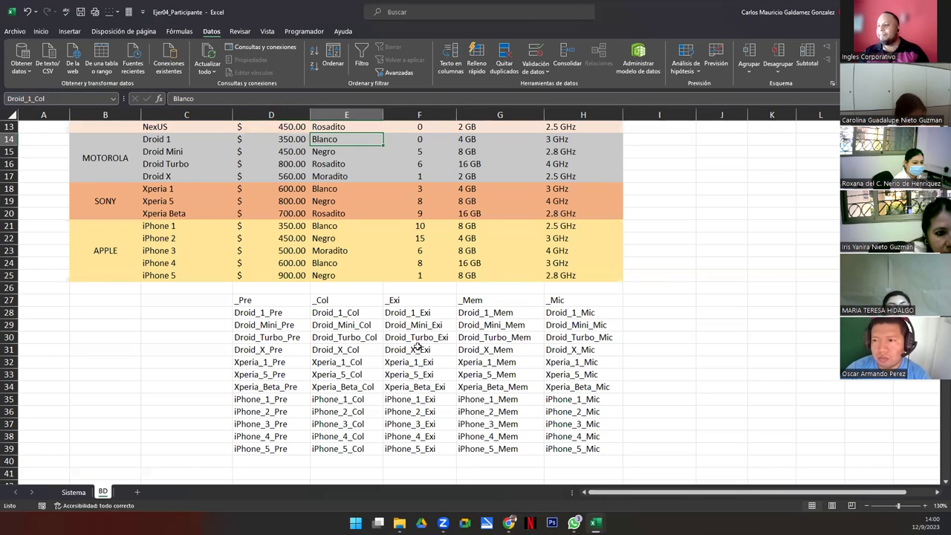
Name Droid 1's stock cell F14 Droid_1_Exi.
{"action": "left_click", "coordinate": [418, 300]}
{"action": "left_click", "coordinate": [425, 313]}
{"action": "key", "text": "ctrl+c"}
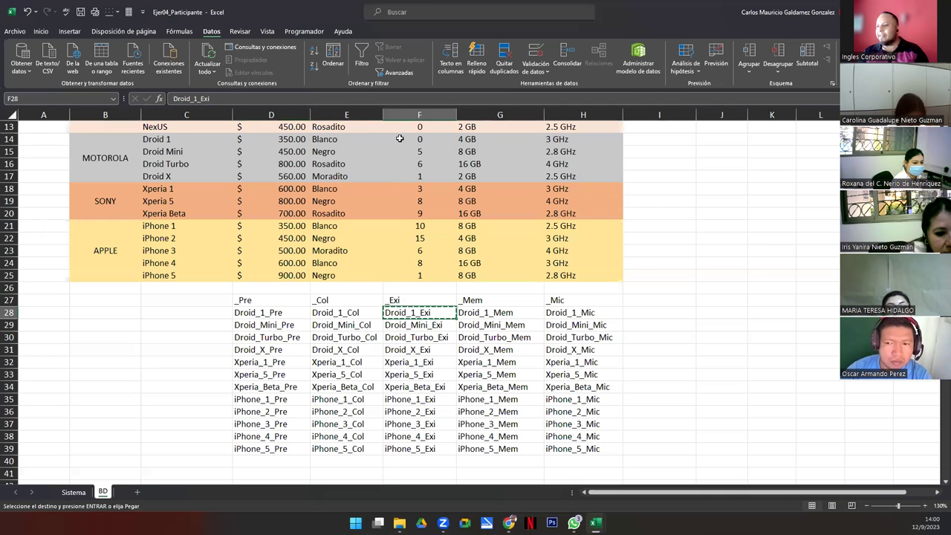
{"action": "left_click", "coordinate": [399, 139]}
{"action": "left_click", "coordinate": [54, 99]}
{"action": "key", "text": "ctrl+v"}
{"action": "key", "text": "Return"}
Name Droid 1's memory cell G14 Droid_1_Mem and micro cell H14 Droid_1_Mic.
{"action": "left_click", "coordinate": [484, 313]}
{"action": "key", "text": "ctrl+c"}
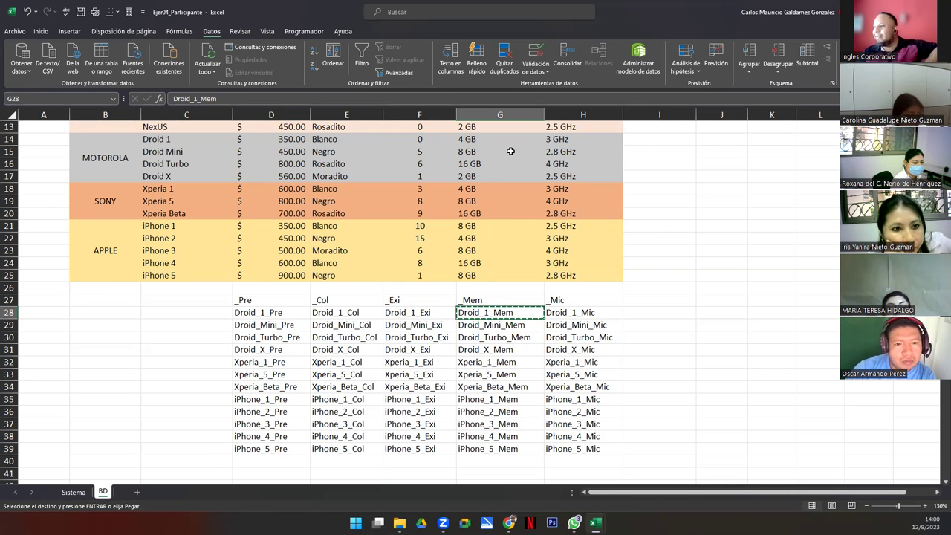
{"action": "left_click", "coordinate": [486, 142]}
{"action": "left_click", "coordinate": [78, 98]}
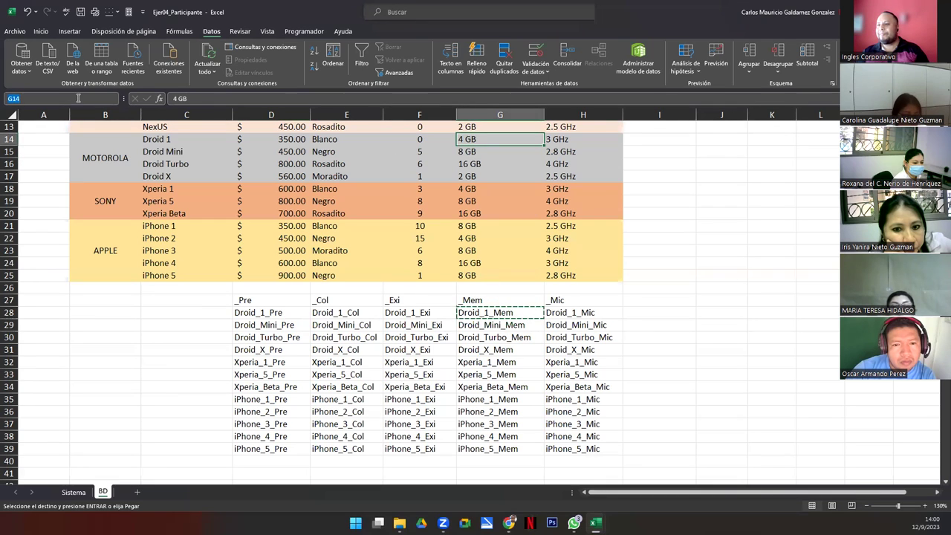
{"action": "key", "text": "Return"}
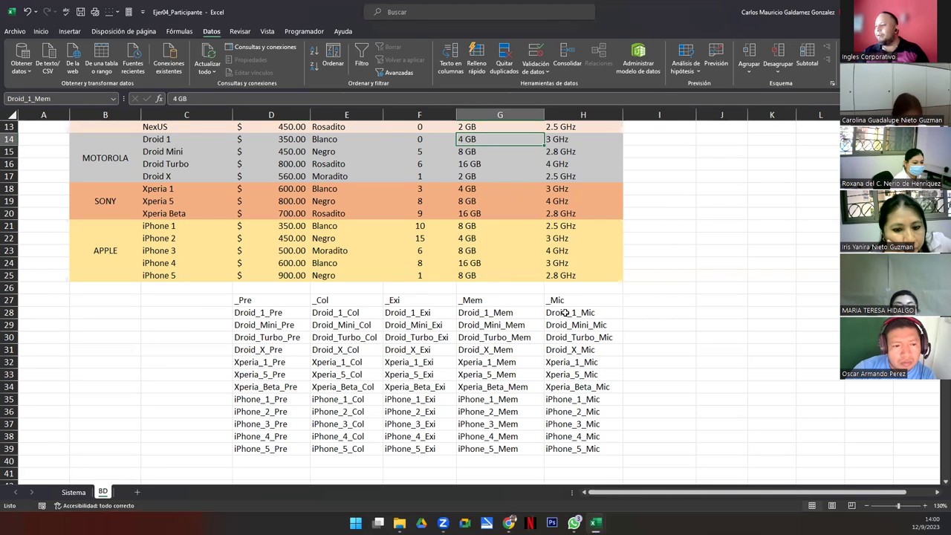
{"action": "left_click", "coordinate": [565, 313]}
{"action": "key", "text": "ctrl+c"}
{"action": "left_click", "coordinate": [560, 139]}
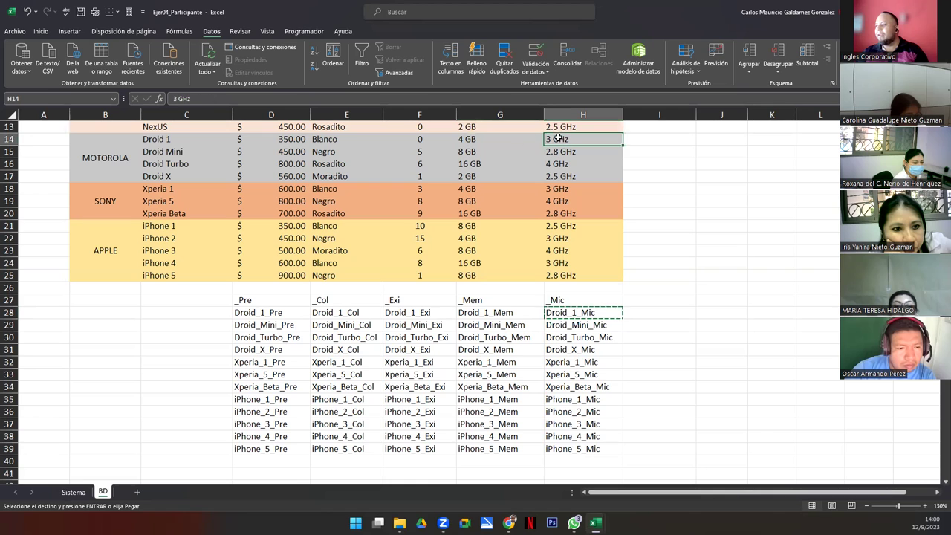
{"action": "left_click", "coordinate": [47, 99]}
{"action": "key", "text": "Return"}
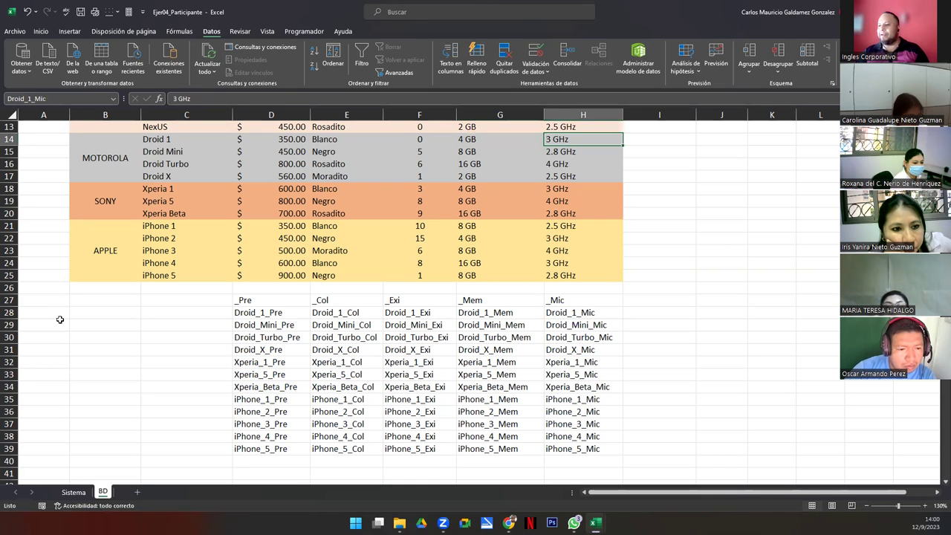
Delete row 28, which holds the already used Droid_1 labels.
{"action": "left_click", "coordinate": [9, 313]}
{"action": "right_click", "coordinate": [10, 313]}
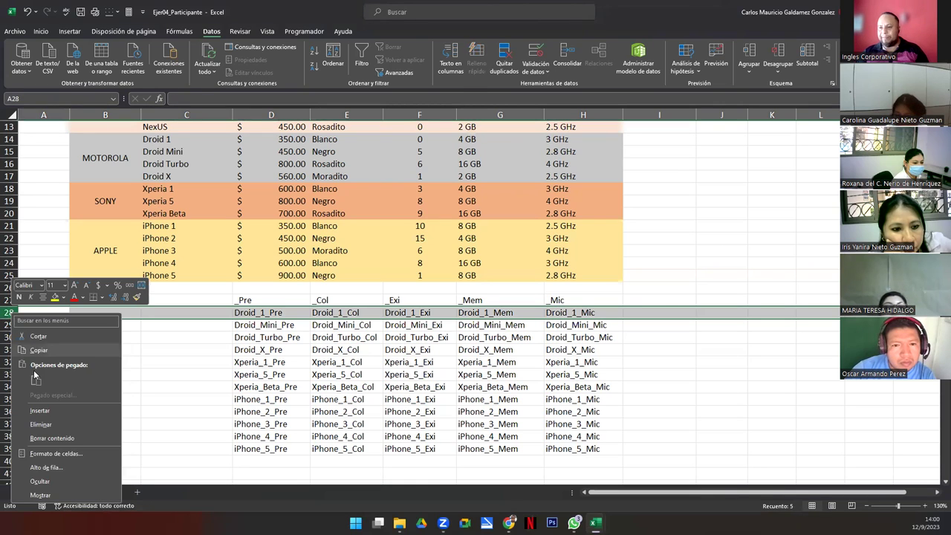
{"action": "left_click", "coordinate": [41, 424]}
{"action": "left_click", "coordinate": [154, 398]}
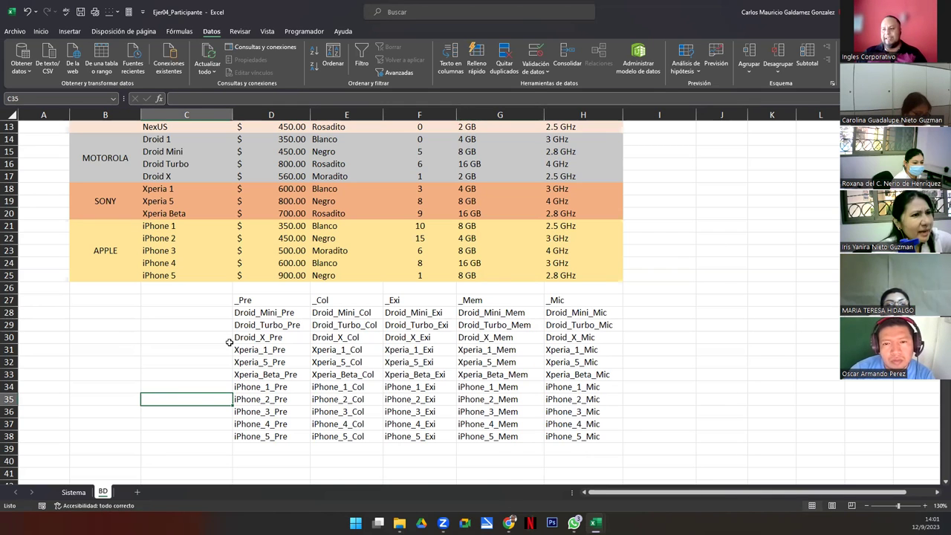
{"action": "scroll", "coordinate": [229, 342], "scroll_direction": "up", "scroll_amount": 4}
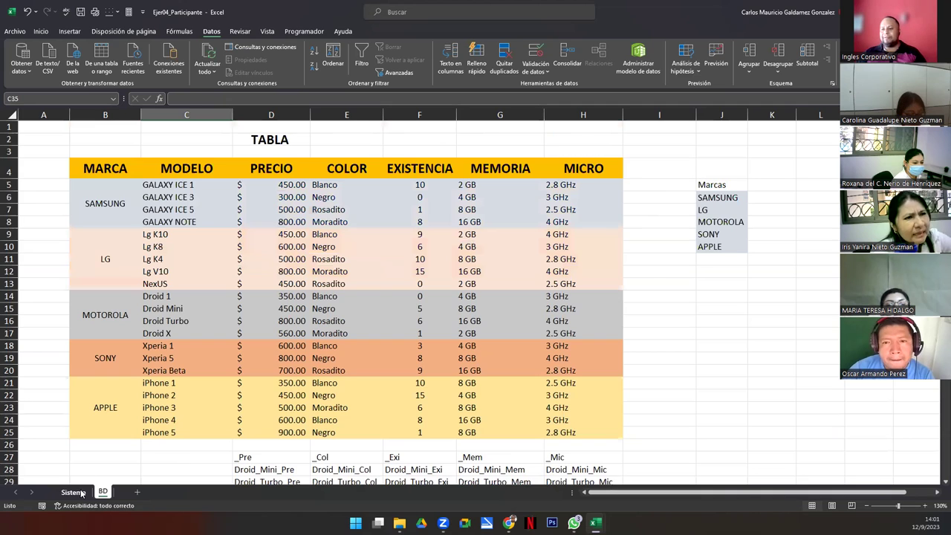
Pick Droid 1 from the Motorola model dropdown on the Sistema sheet.
{"action": "left_click", "coordinate": [82, 492]}
{"action": "left_click", "coordinate": [298, 287]}
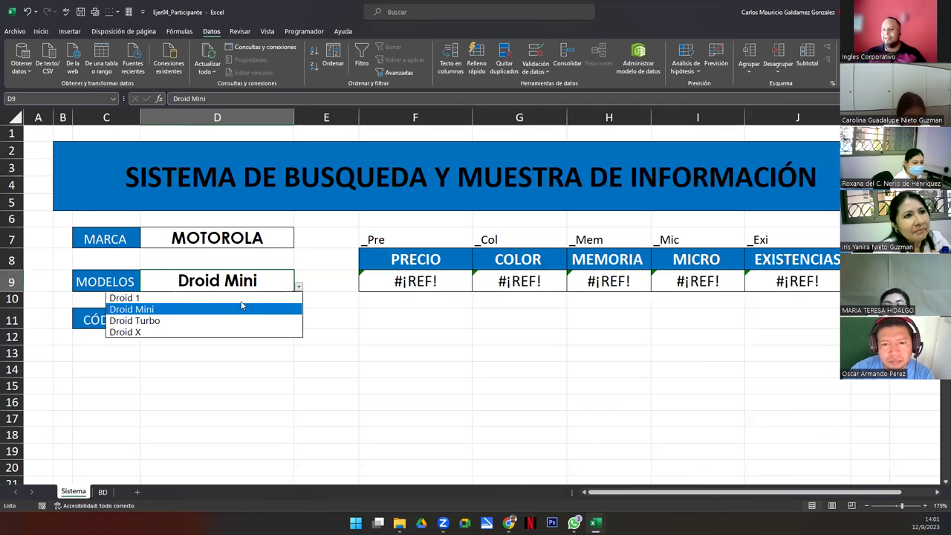
{"action": "left_click", "coordinate": [235, 298]}
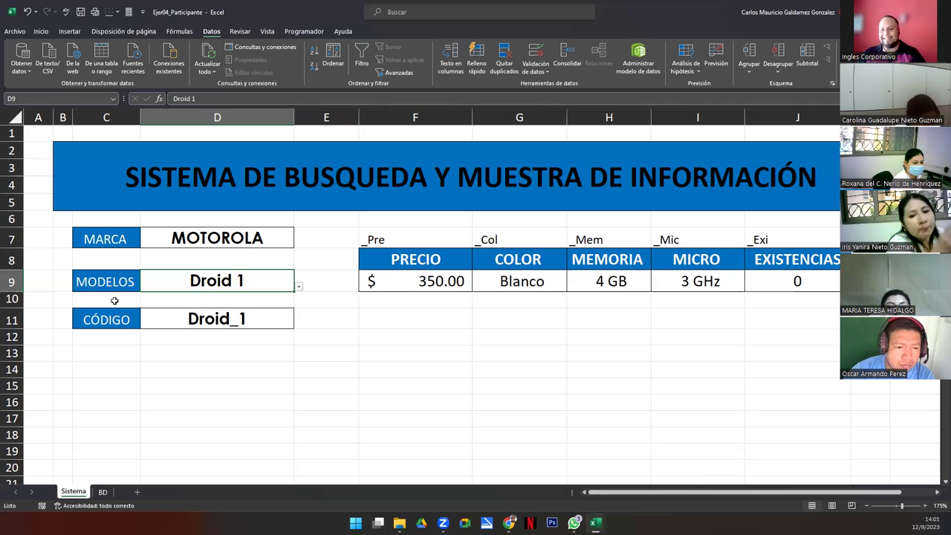
Verify on BD the named cells such as Xperia 1's price, NexUS_Pre and Lg_K4_Col.
{"action": "left_click", "coordinate": [103, 492]}
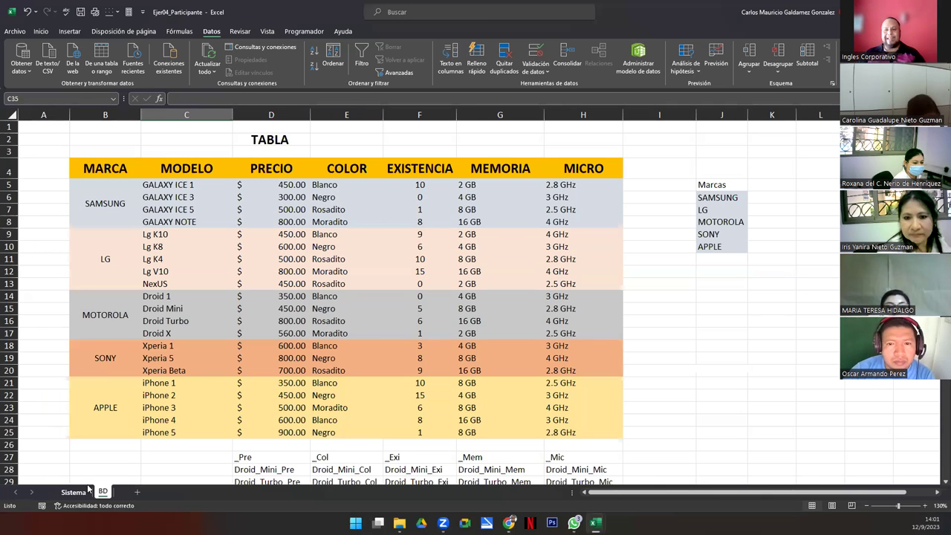
{"action": "left_click", "coordinate": [152, 347]}
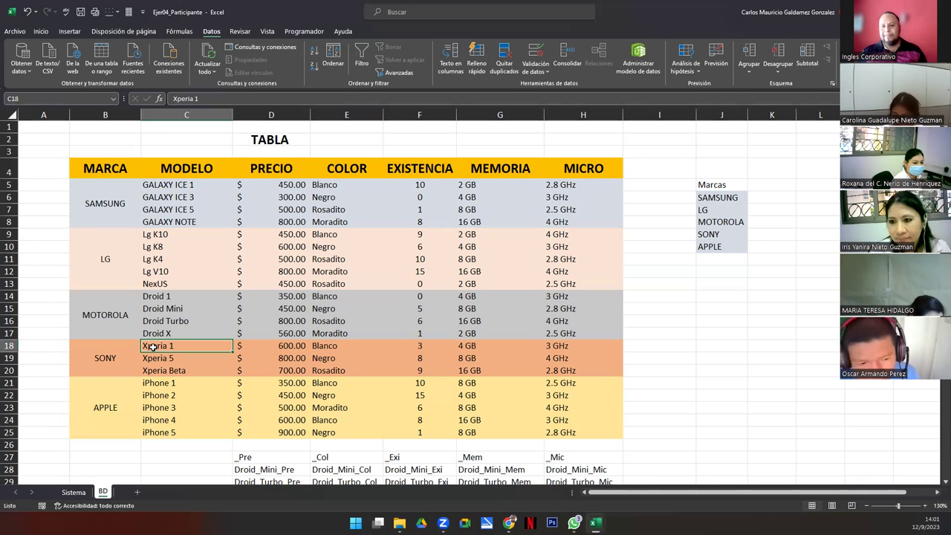
{"action": "left_click", "coordinate": [272, 347]}
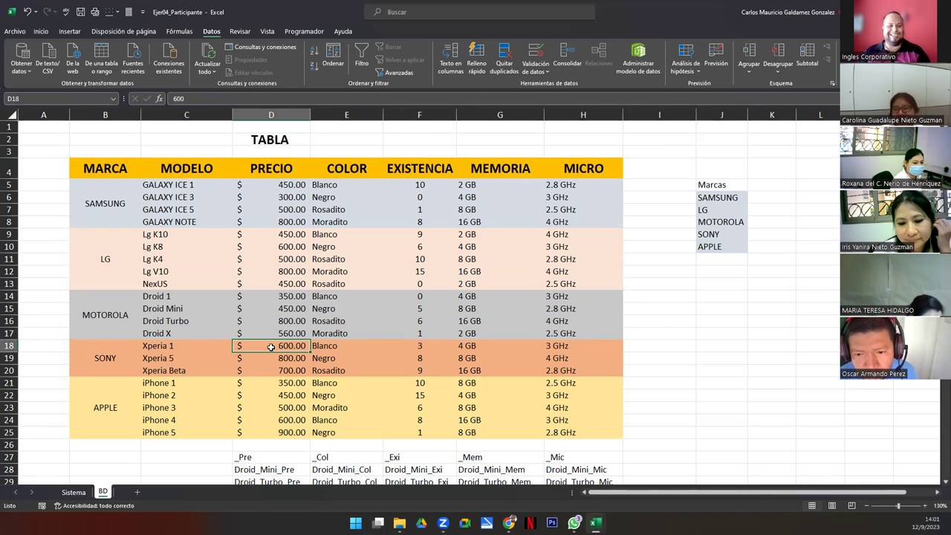
{"action": "left_click", "coordinate": [260, 284]}
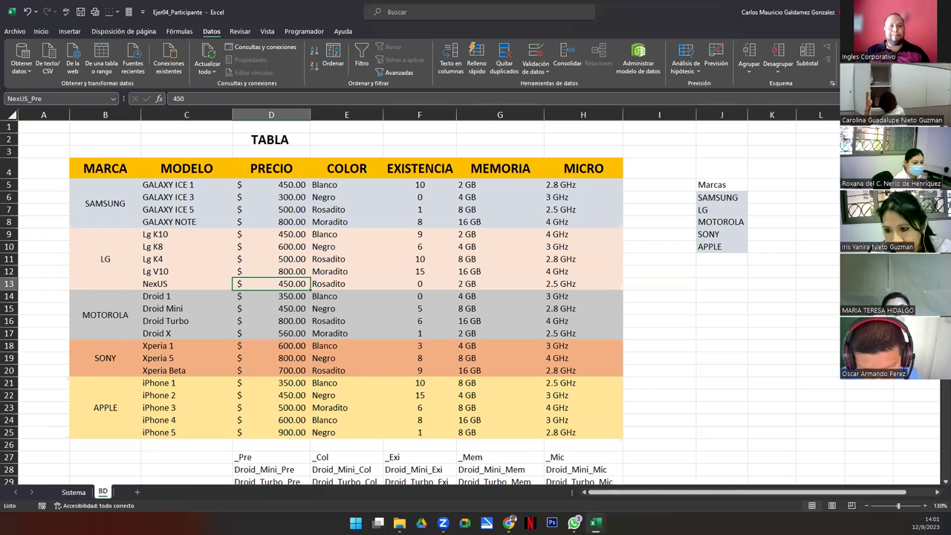
{"action": "left_click", "coordinate": [317, 261]}
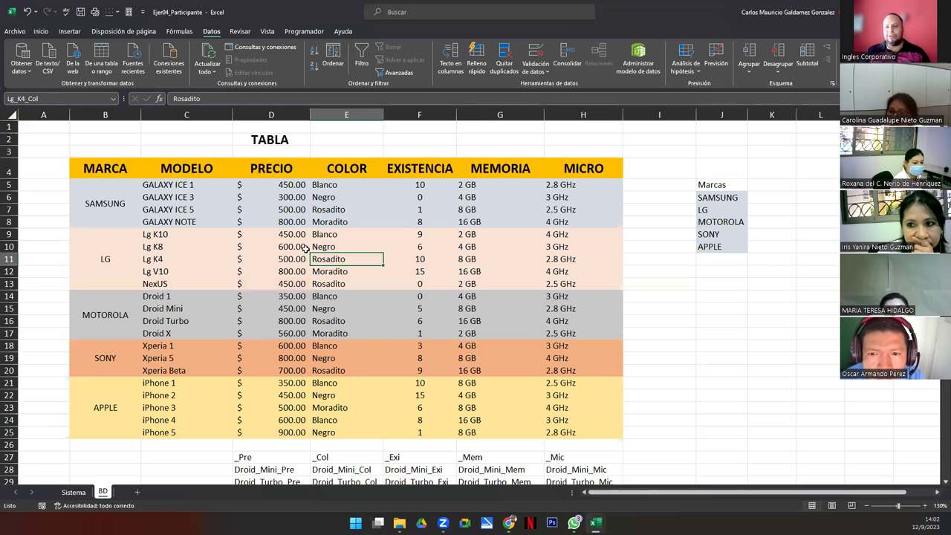
{"action": "left_click", "coordinate": [134, 219]}
Review the Sistema brand and model cells, the D11 code formula and the F9:J9 lookup formulas.
{"action": "left_click", "coordinate": [77, 495]}
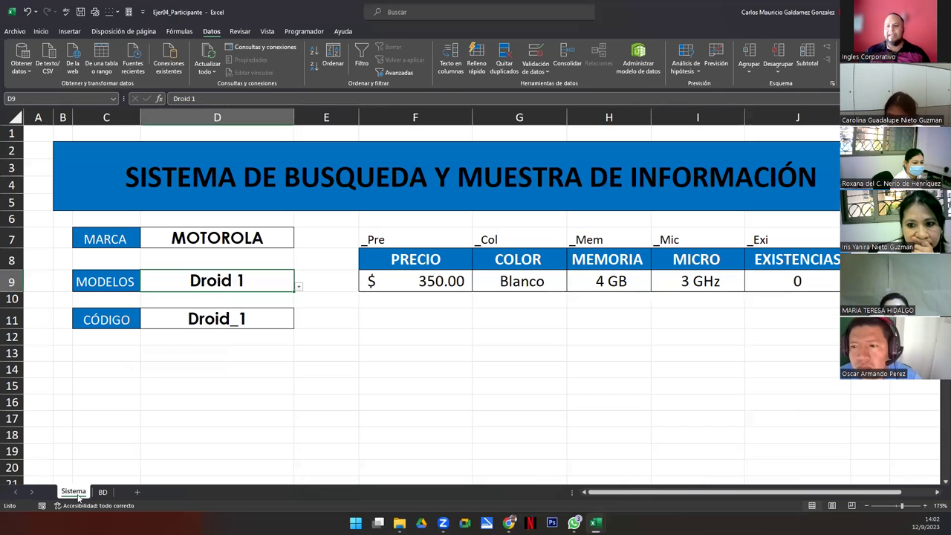
{"action": "left_click", "coordinate": [180, 240]}
{"action": "left_click", "coordinate": [201, 280]}
{"action": "left_click", "coordinate": [211, 316]}
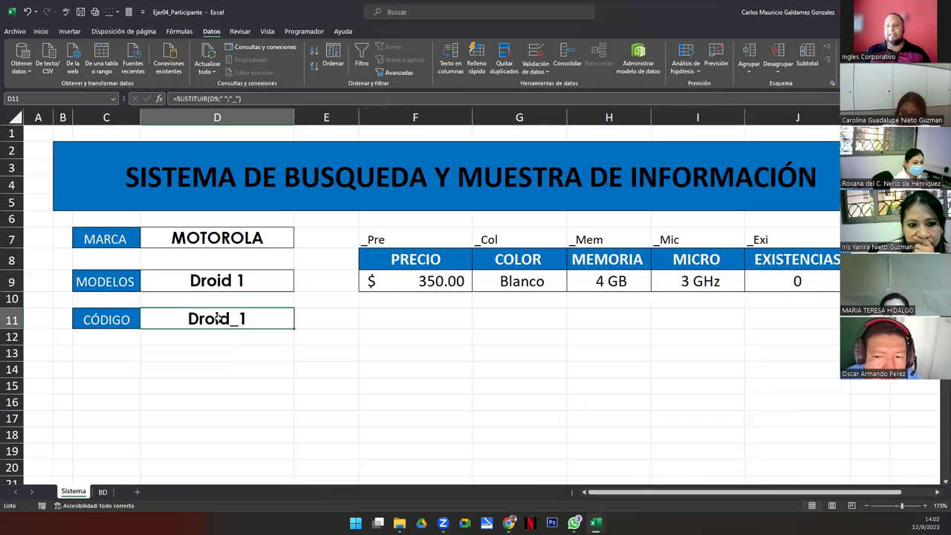
{"action": "left_click", "coordinate": [389, 280]}
{"action": "left_click", "coordinate": [509, 286]}
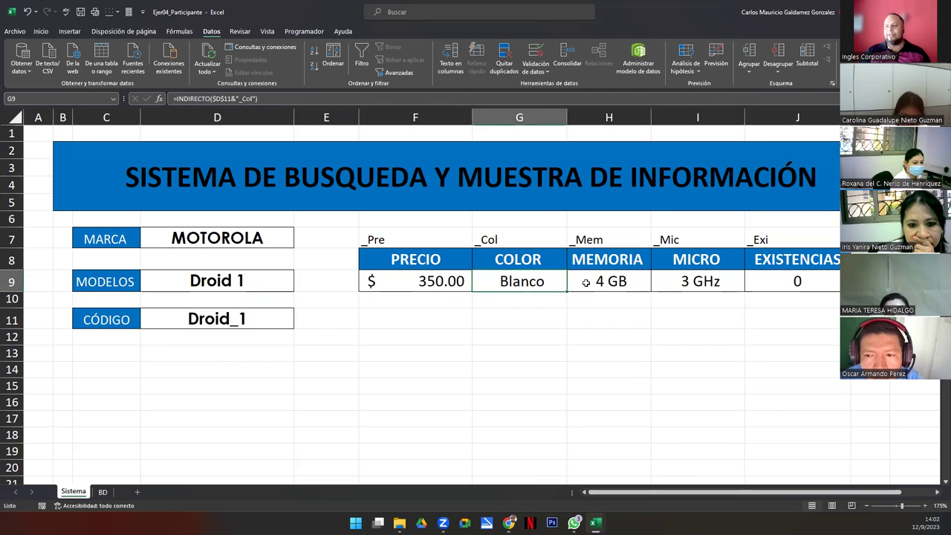
{"action": "left_click", "coordinate": [586, 279]}
{"action": "left_click", "coordinate": [671, 280]}
{"action": "left_click", "coordinate": [758, 284]}
Delete the _Pre, _Col, _Mem, _Mic and _Exi labels in F7:J7.
{"action": "left_click_drag", "start_coordinate": [400, 239], "coordinate": [755, 242]}
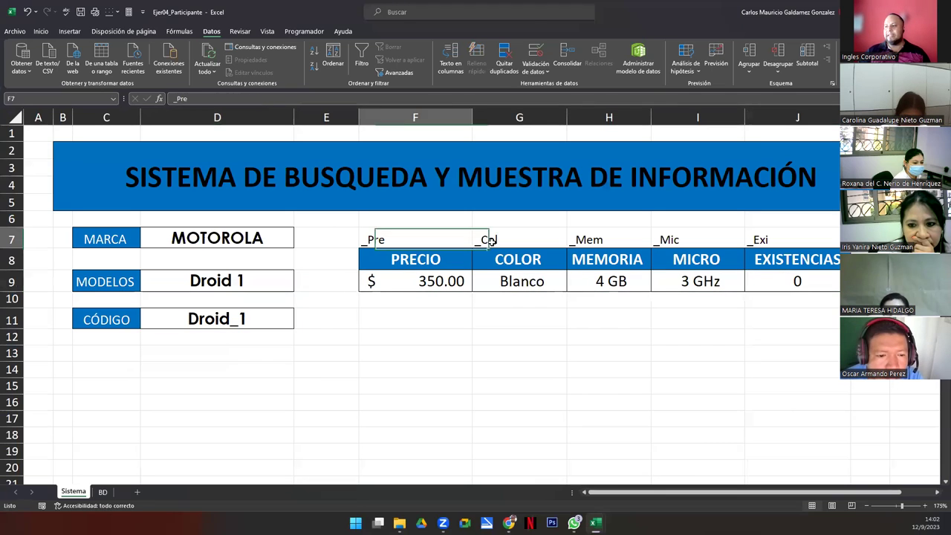
{"action": "key", "text": "Delete"}
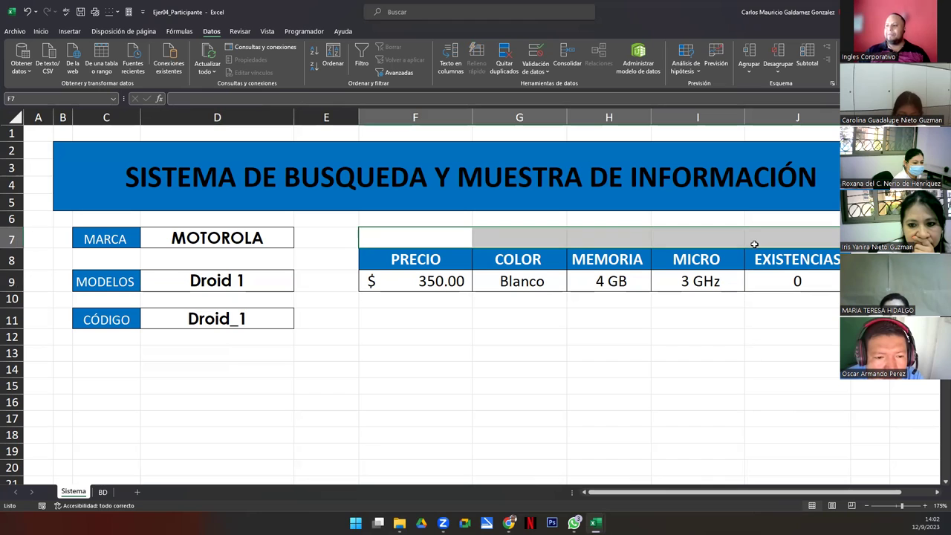
{"action": "left_click", "coordinate": [400, 338]}
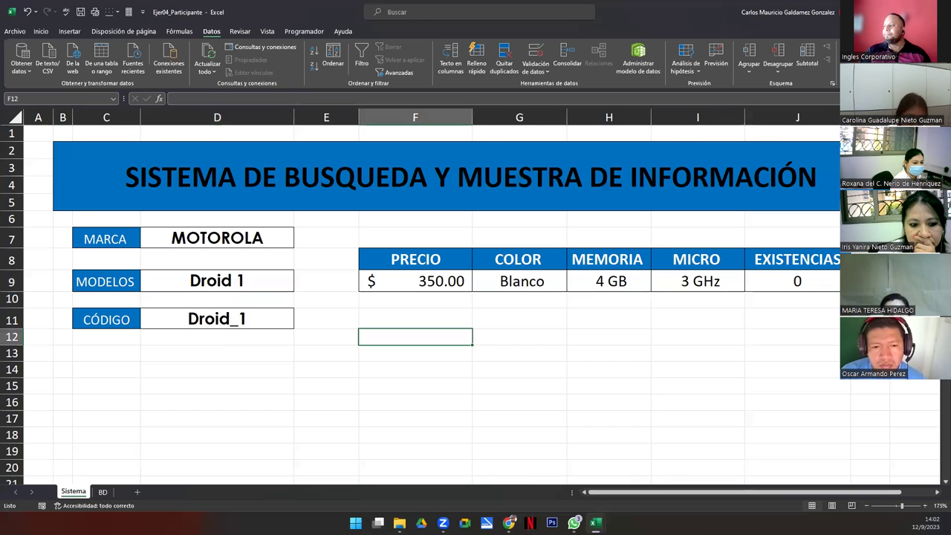
{"action": "key", "text": "alt+Tab"}
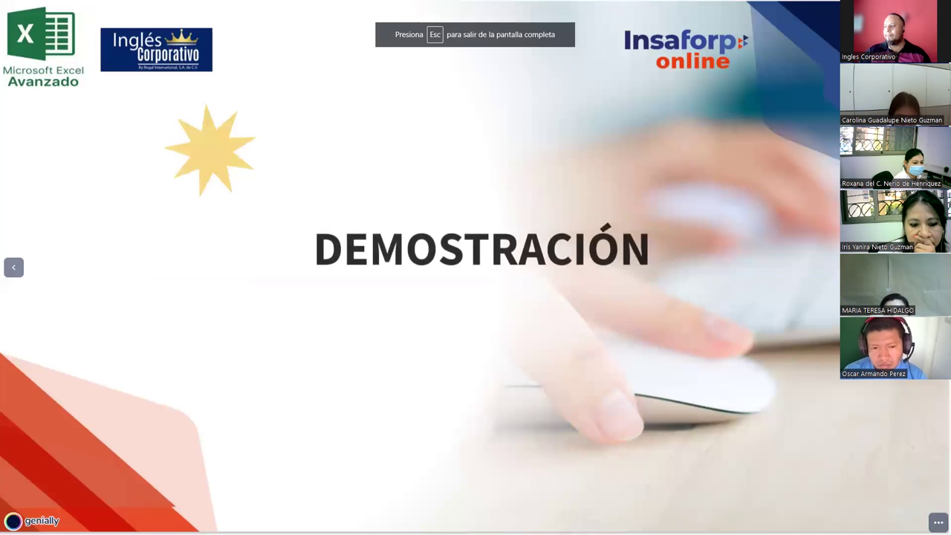
Advance the Genially slideshow past the DEMOSTRACIÓN slide.
{"action": "key", "text": "Right"}
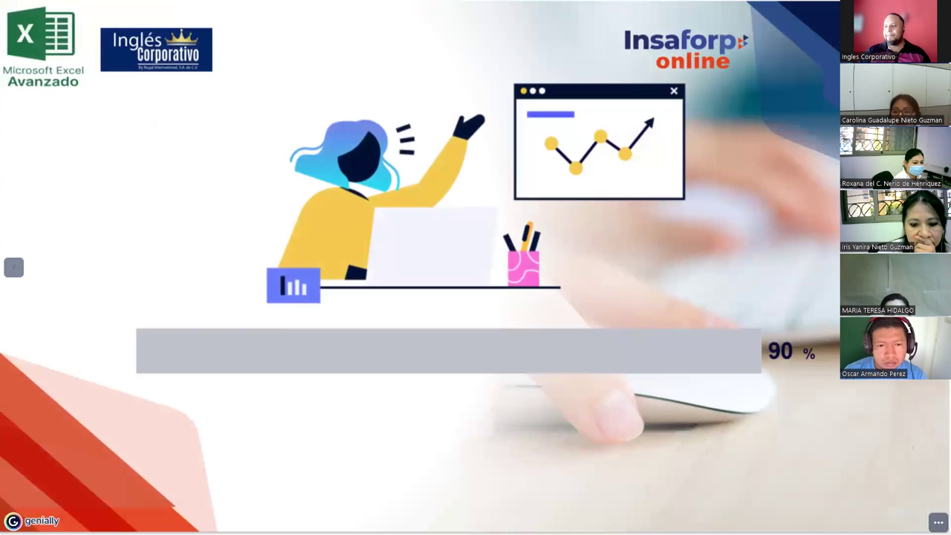